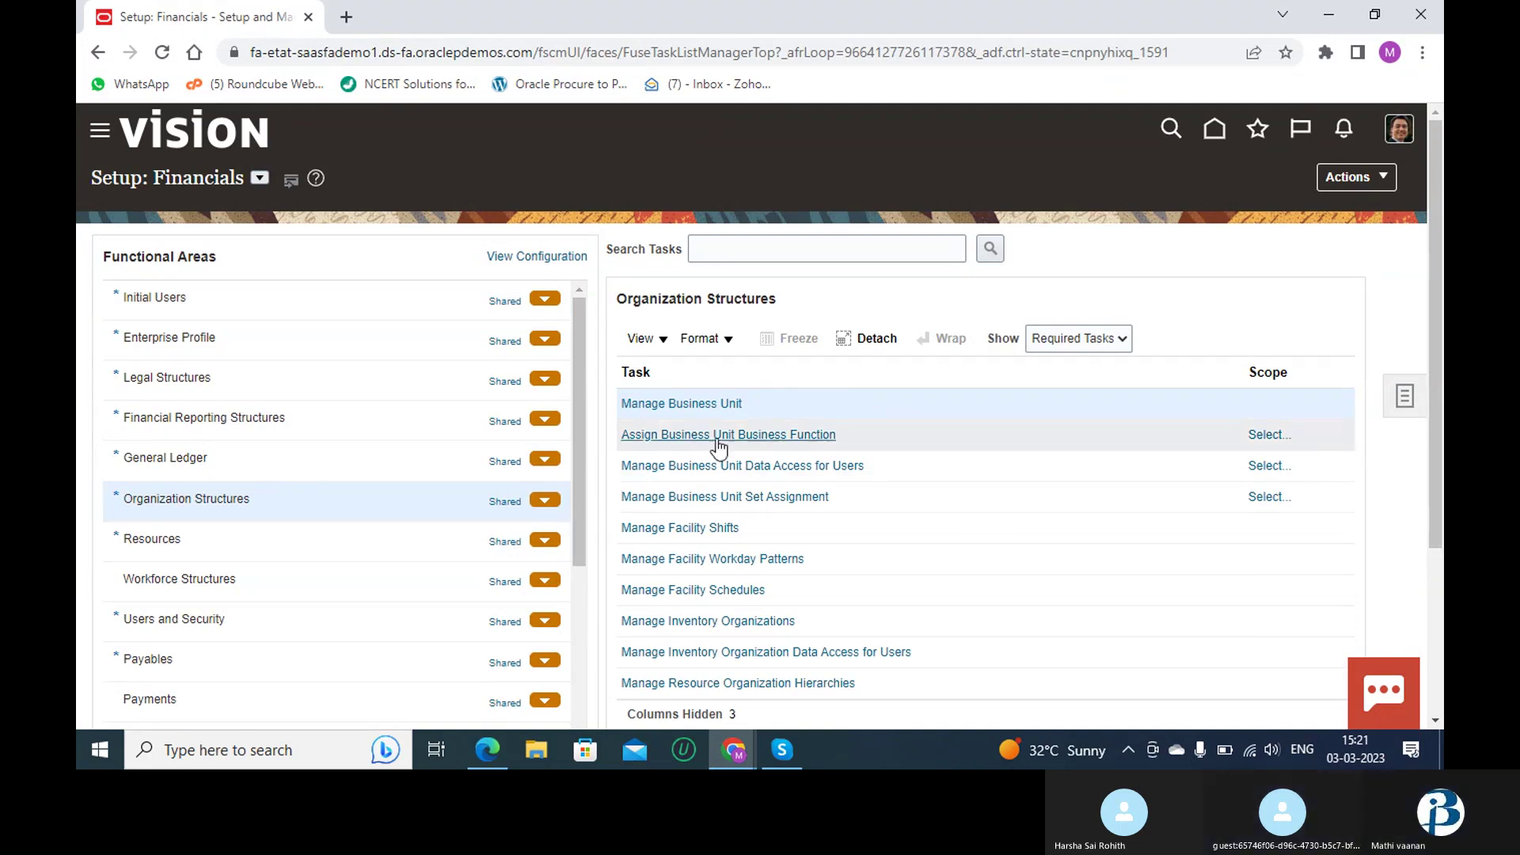
pyautogui.click(1395, 130)
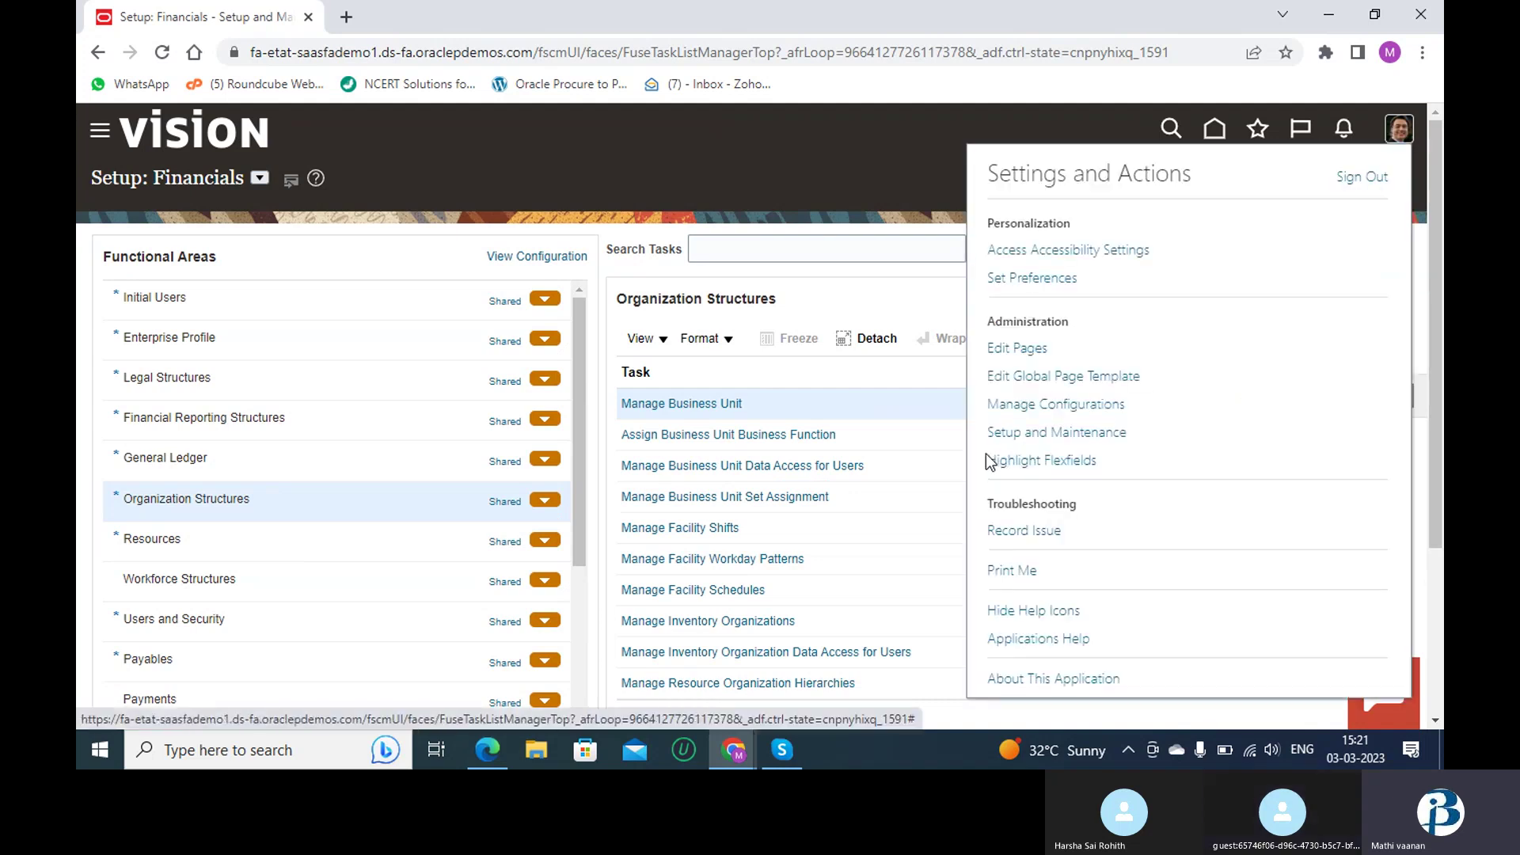
pyautogui.click(515, 214)
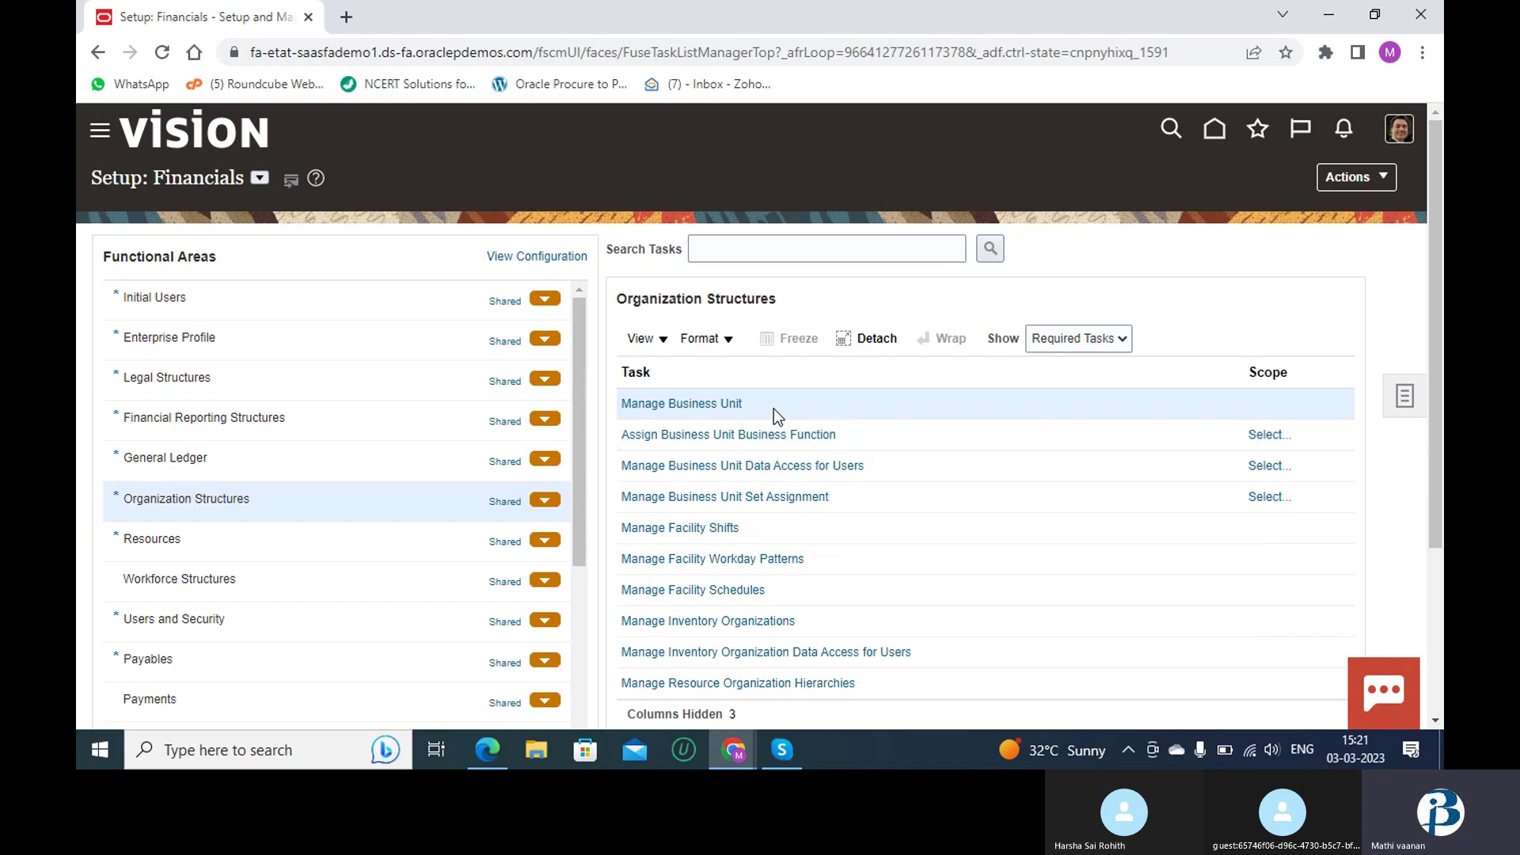
# - Open the scope selection for Assign Business Unit Business Function and choose Select and Add for the business unit
pyautogui.click(764, 434)
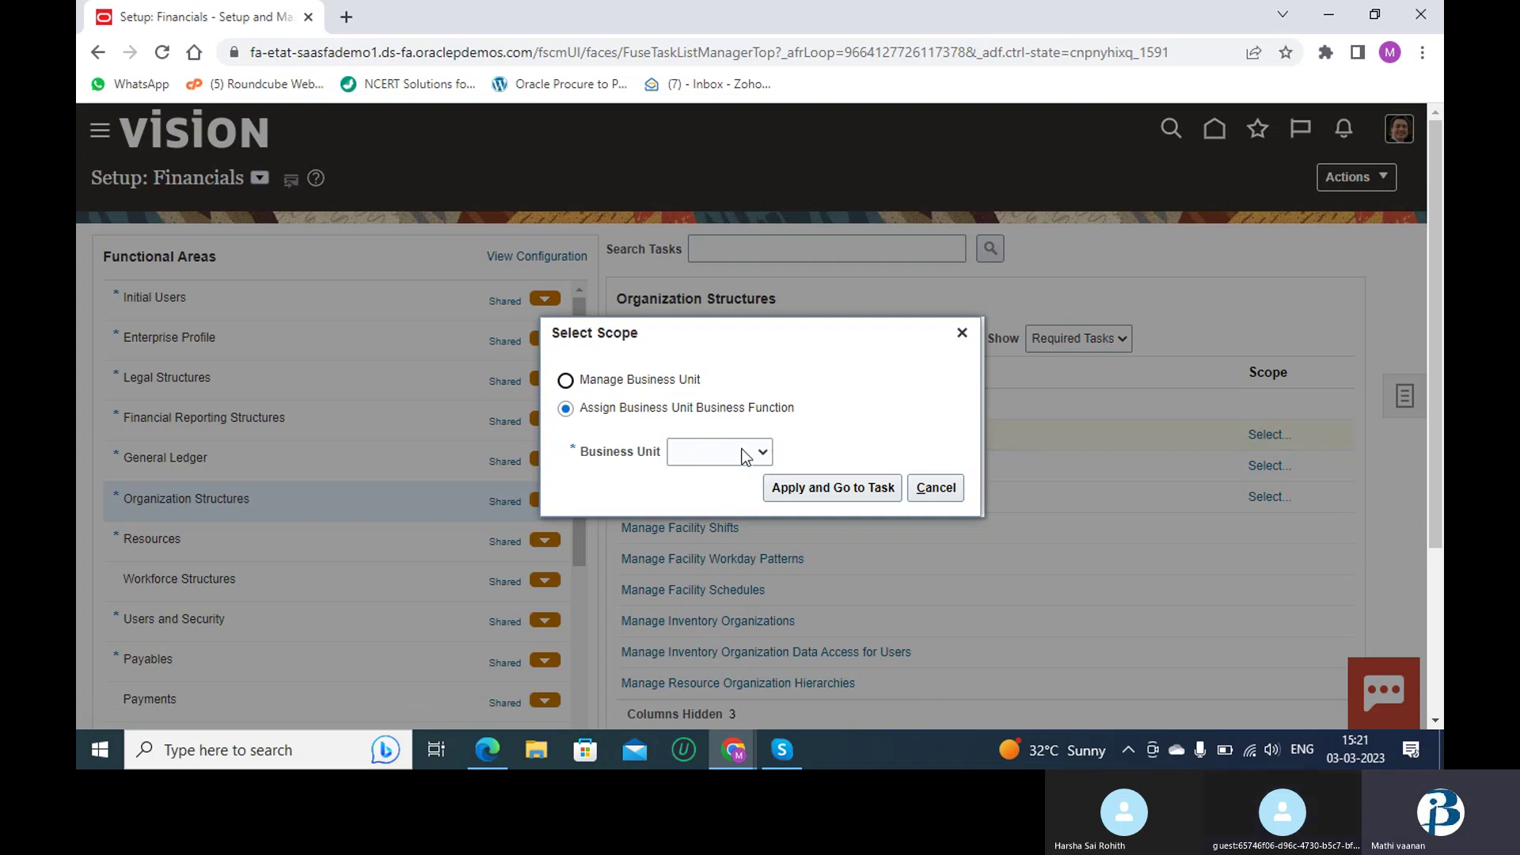
pyautogui.click(760, 451)
pyautogui.click(712, 508)
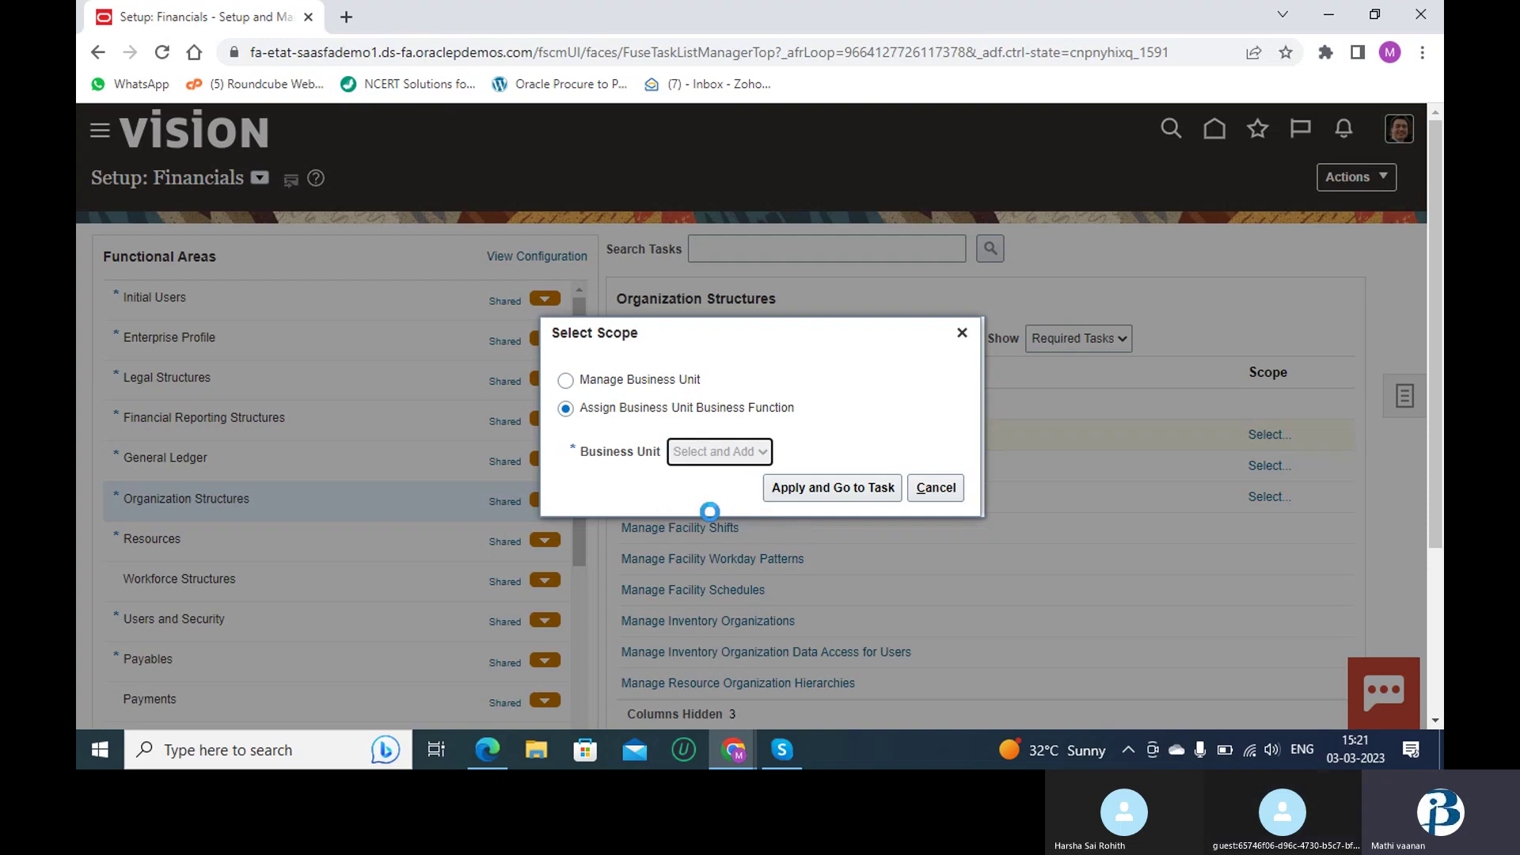
pyautogui.click(824, 486)
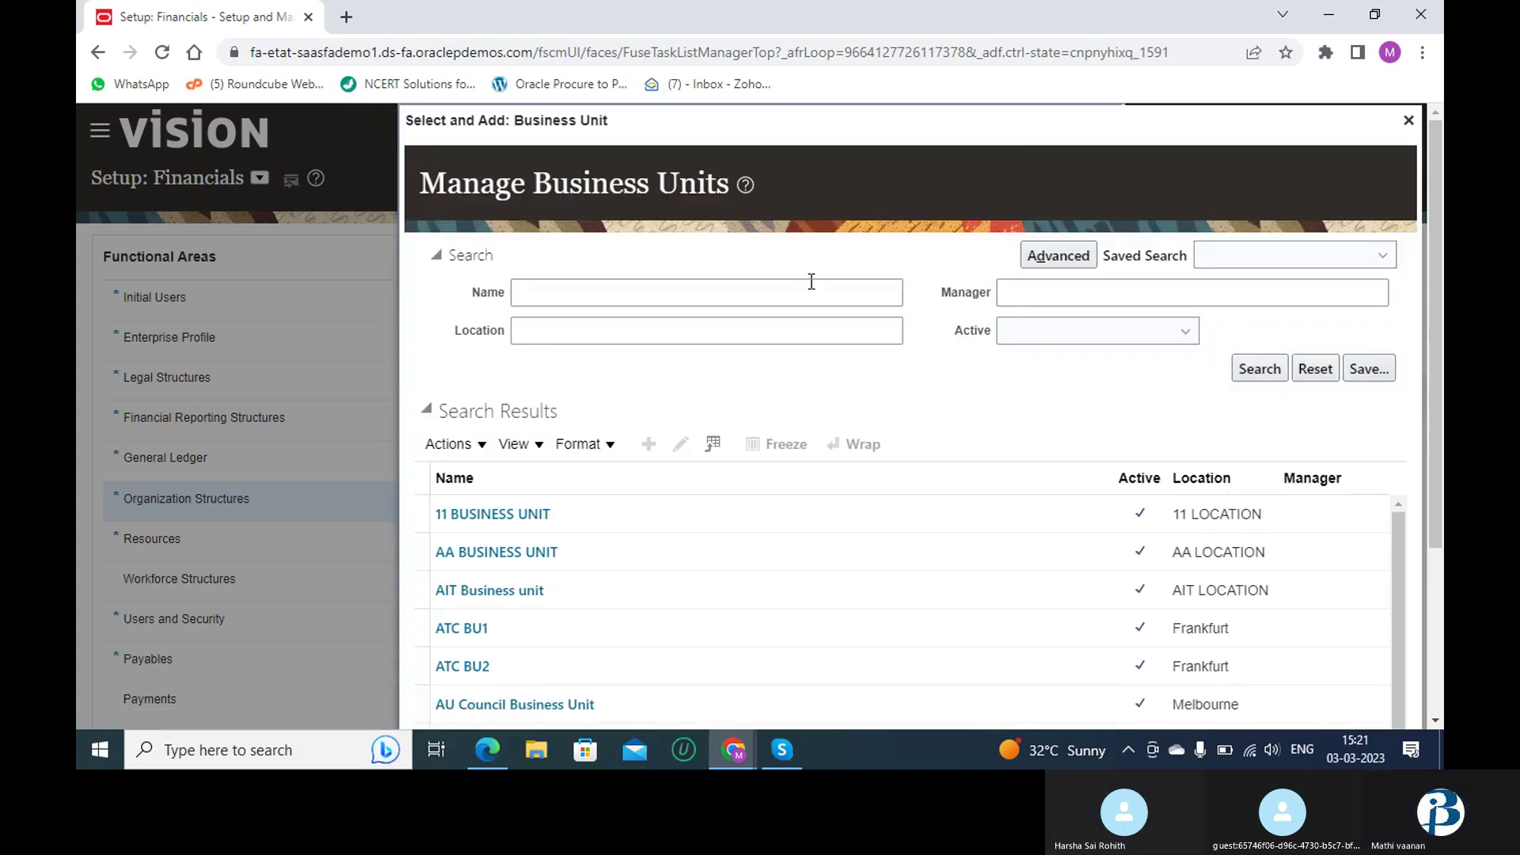
# - Search the business units by the name US1 Business Unit, and save and close its record
pyautogui.click(791, 300)
pyautogui.write('US')
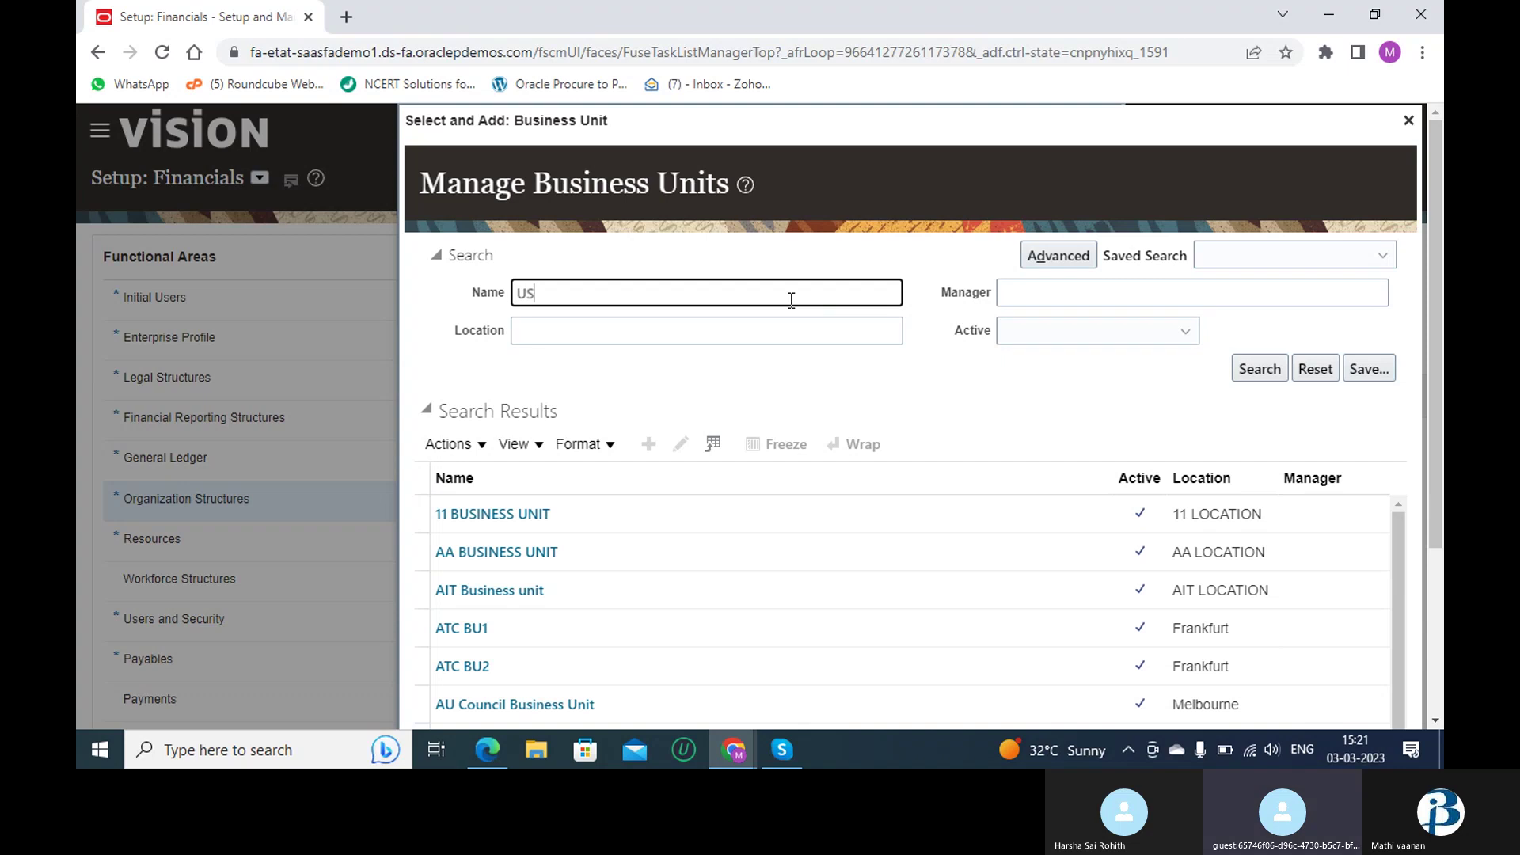
pyautogui.write('1 B')
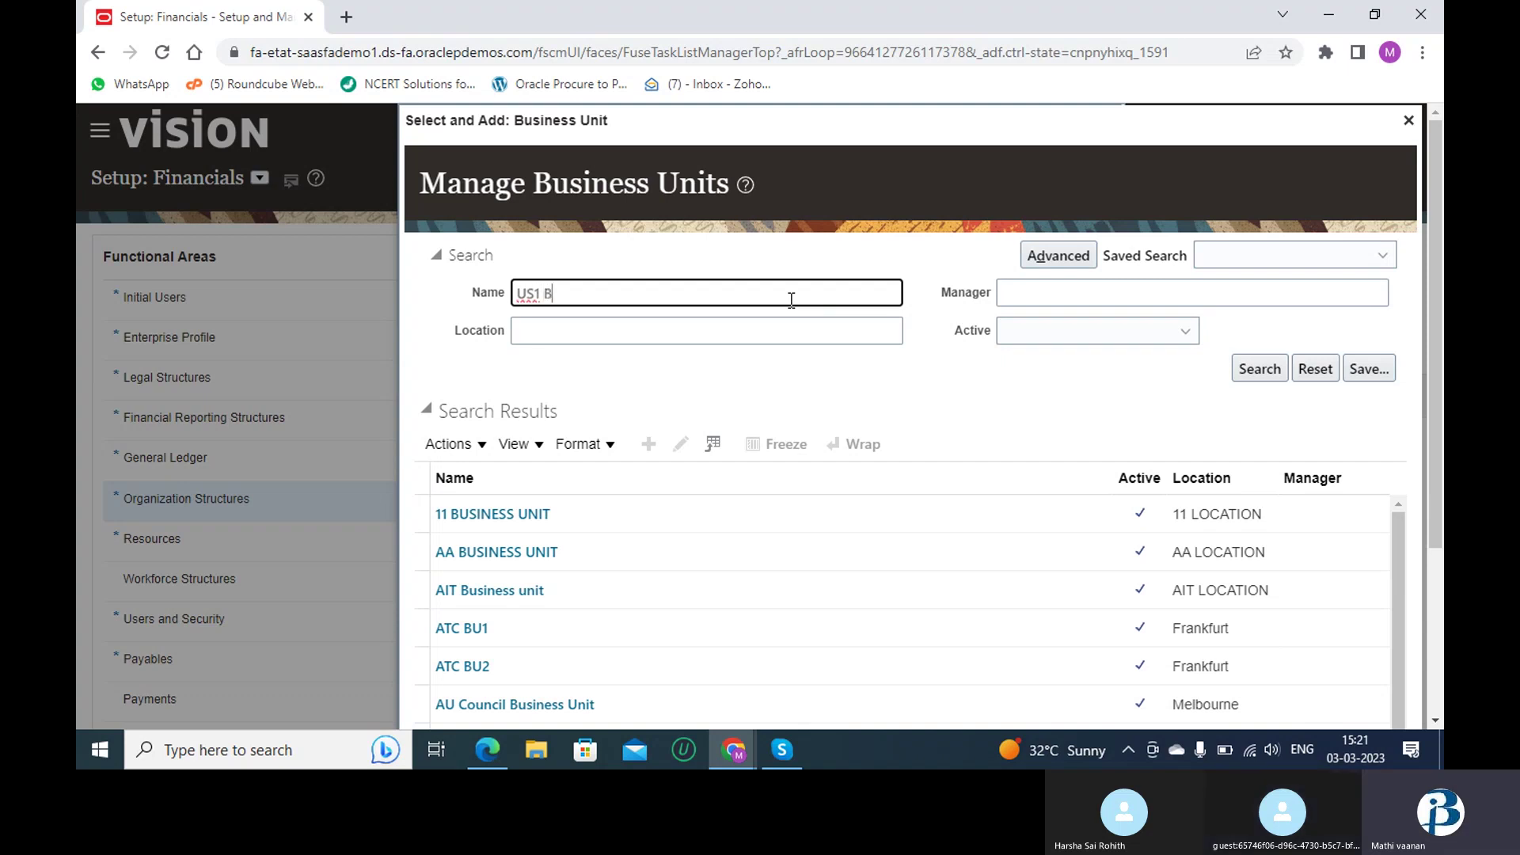
pyautogui.write('usiness ')
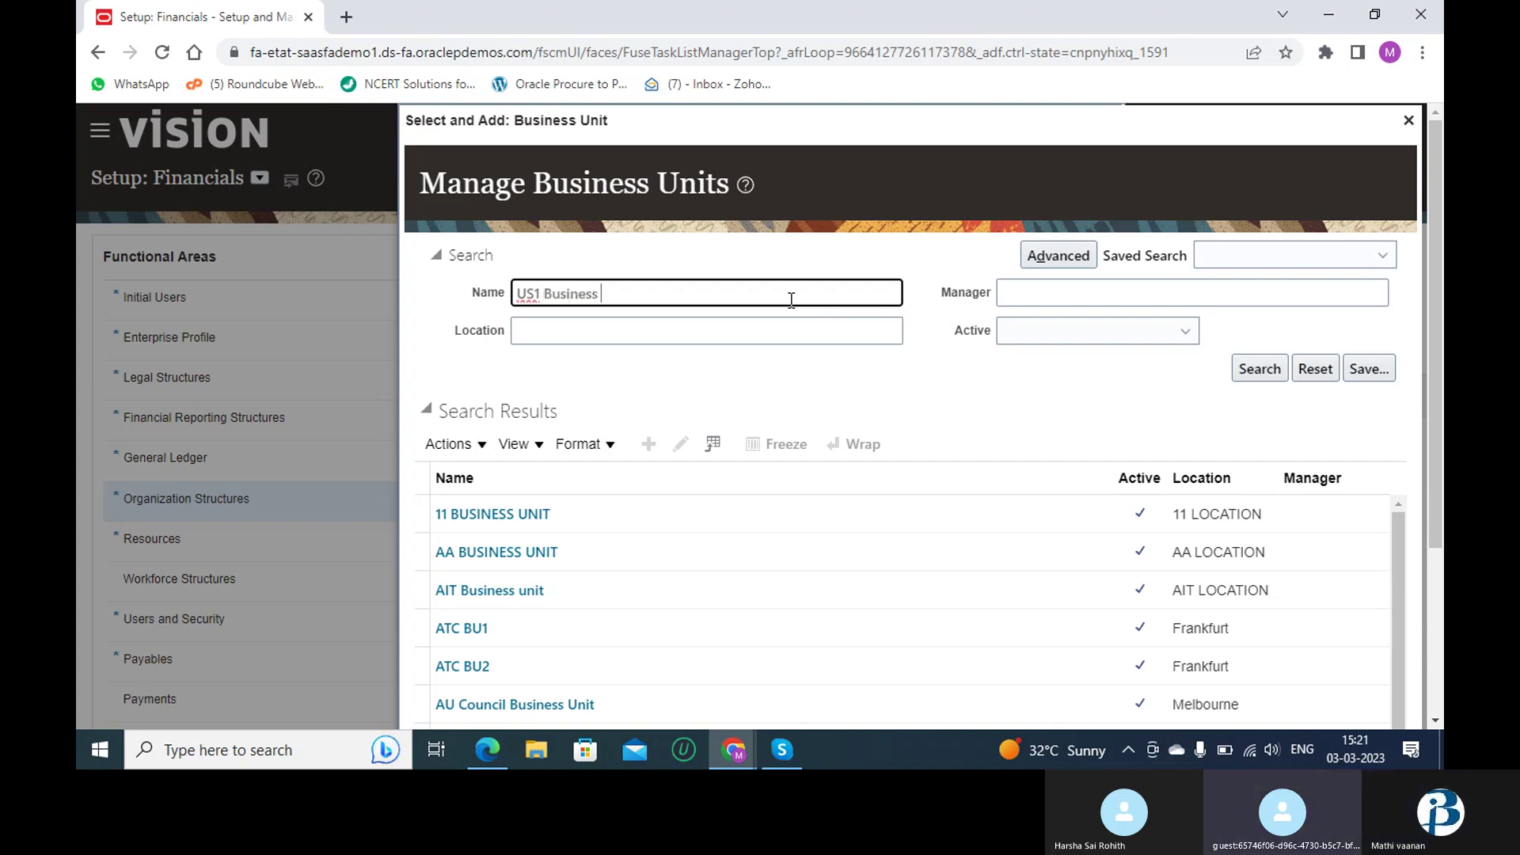
pyautogui.write('Unit')
pyautogui.click(1260, 369)
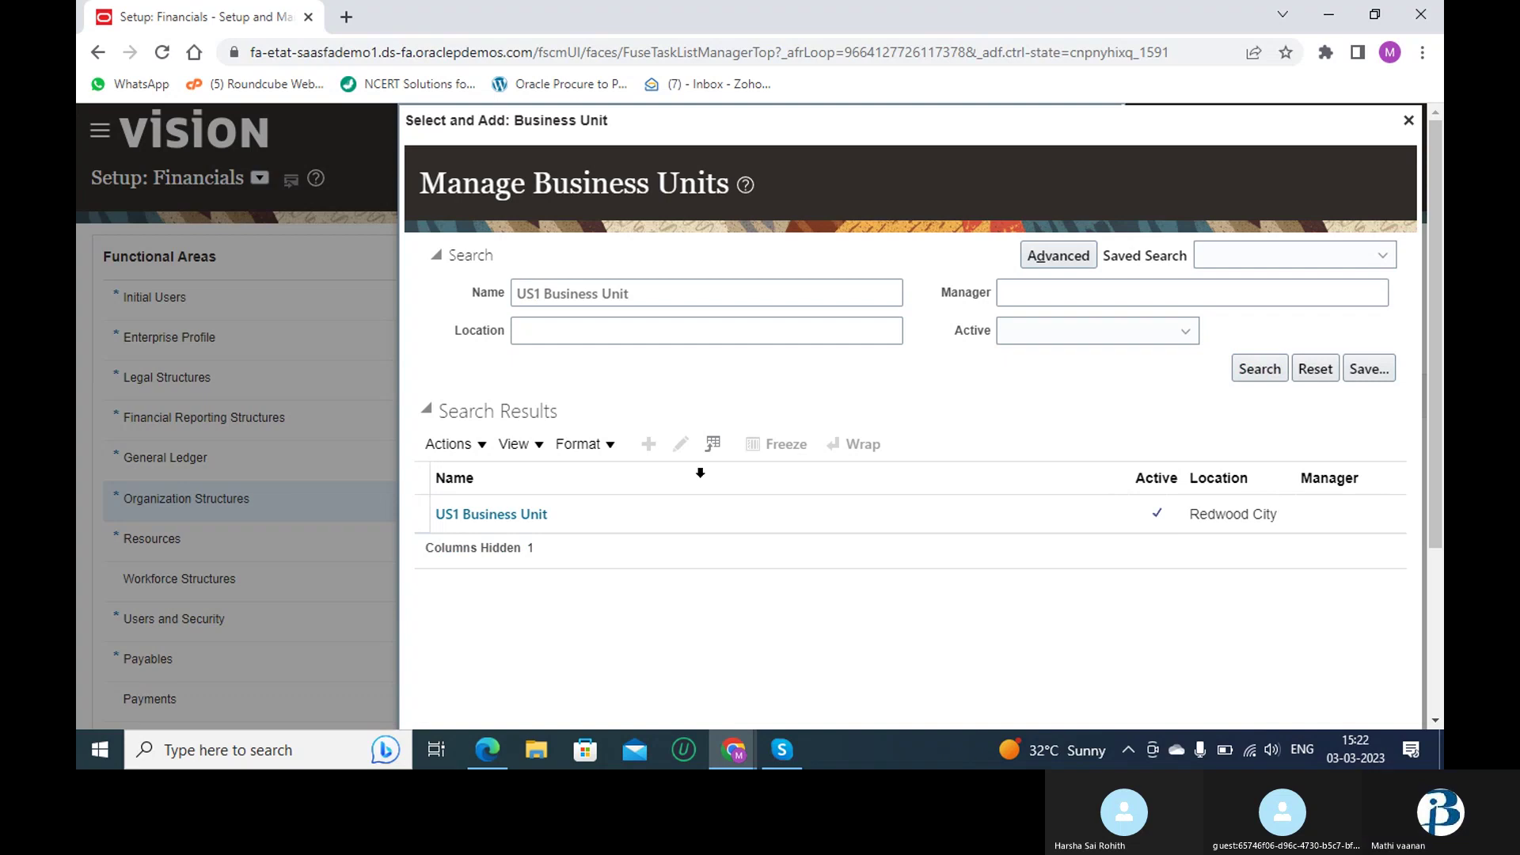
pyautogui.click(532, 520)
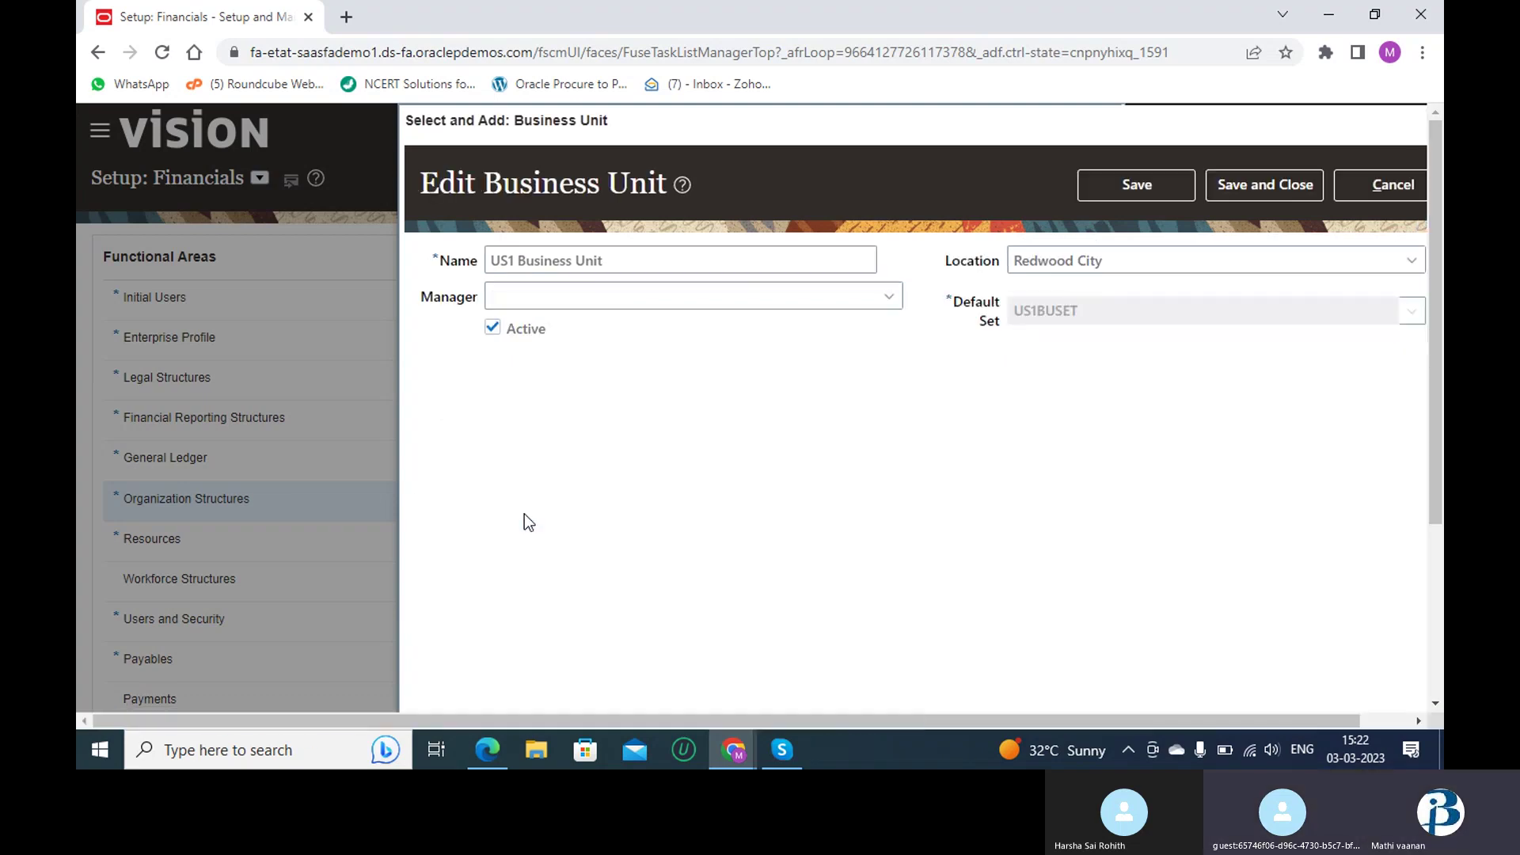
pyautogui.click(1227, 188)
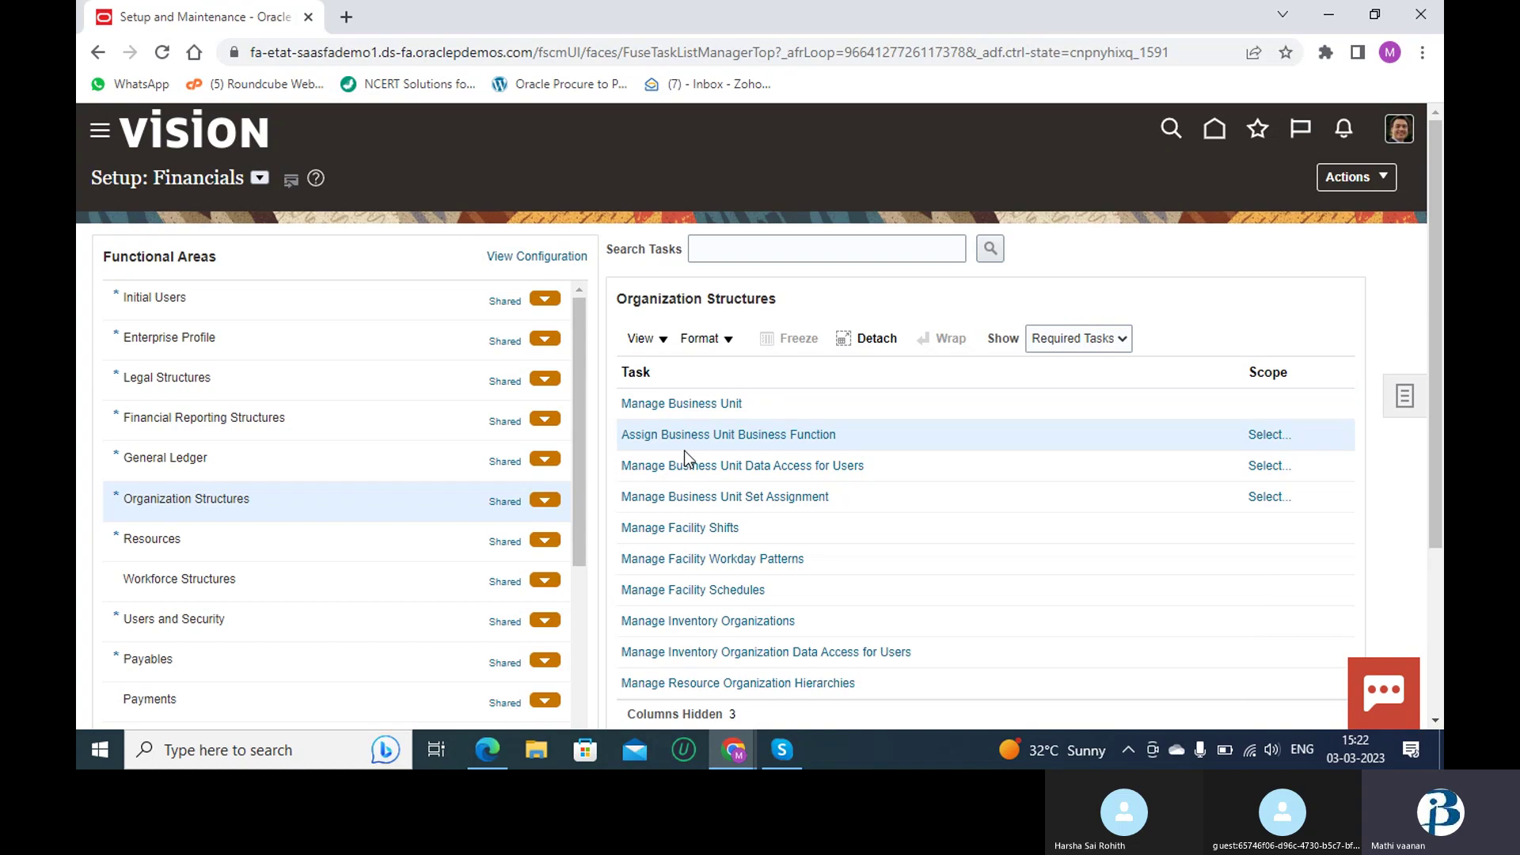
# - Reopen the scope selection for Assign Business Unit Business Function and set the business unit to Select and Add
pyautogui.click(710, 436)
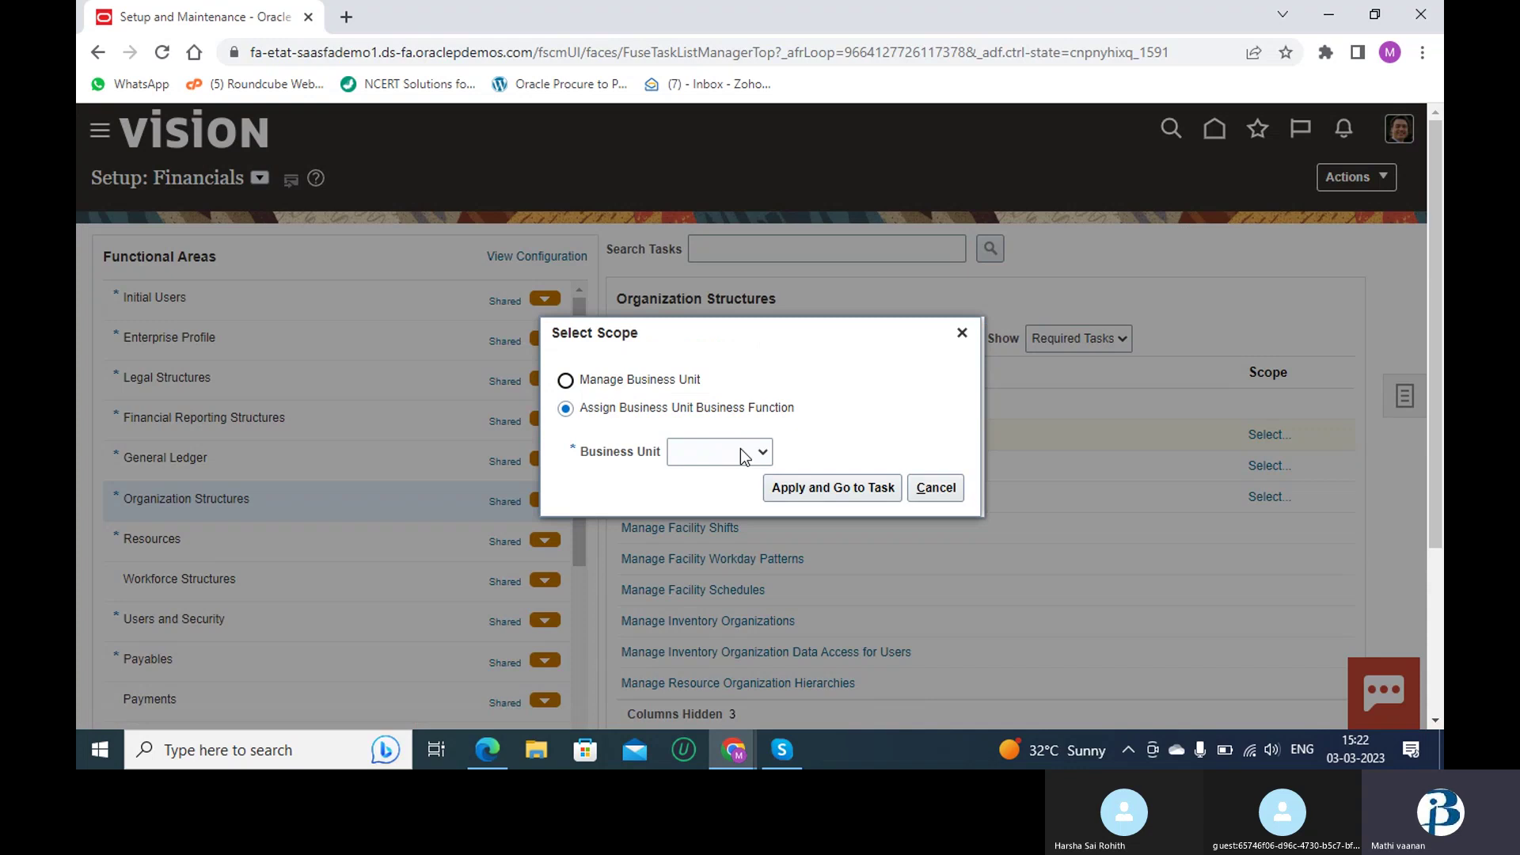
pyautogui.click(744, 453)
pyautogui.click(829, 433)
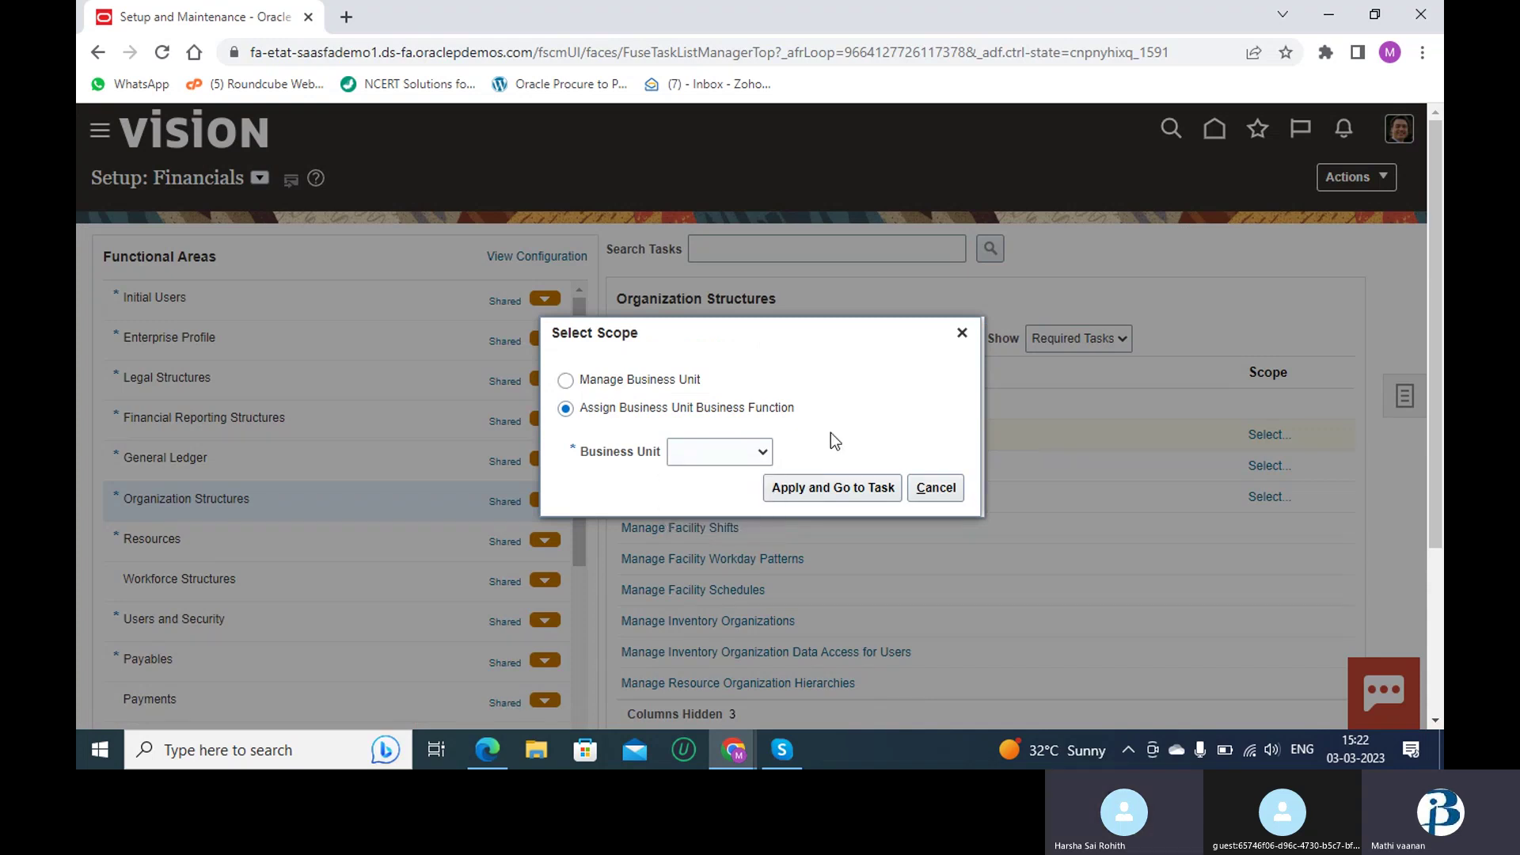
pyautogui.click(739, 457)
pyautogui.click(739, 504)
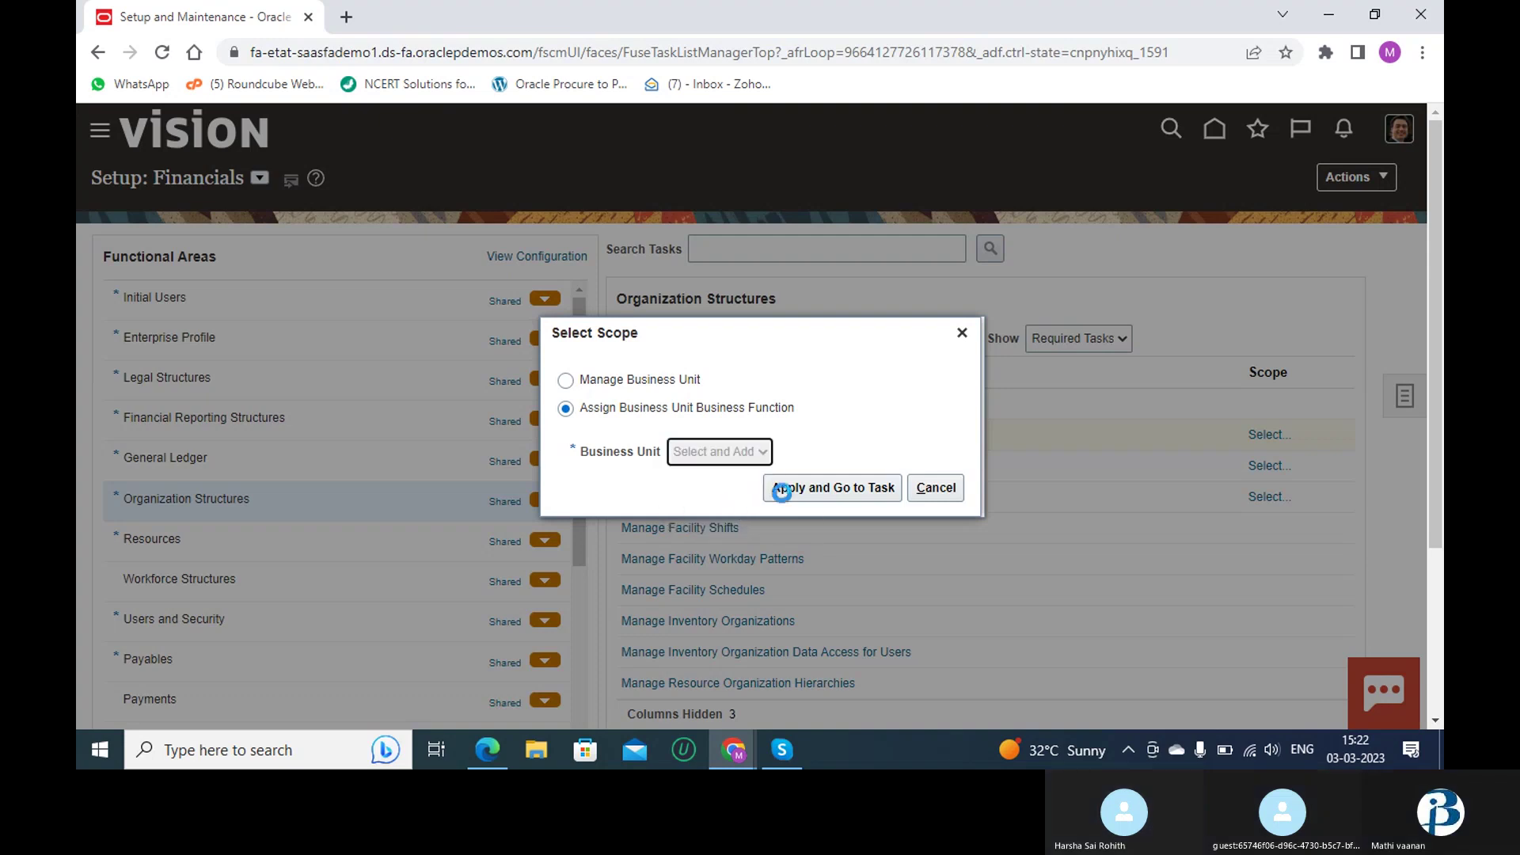
pyautogui.click(818, 487)
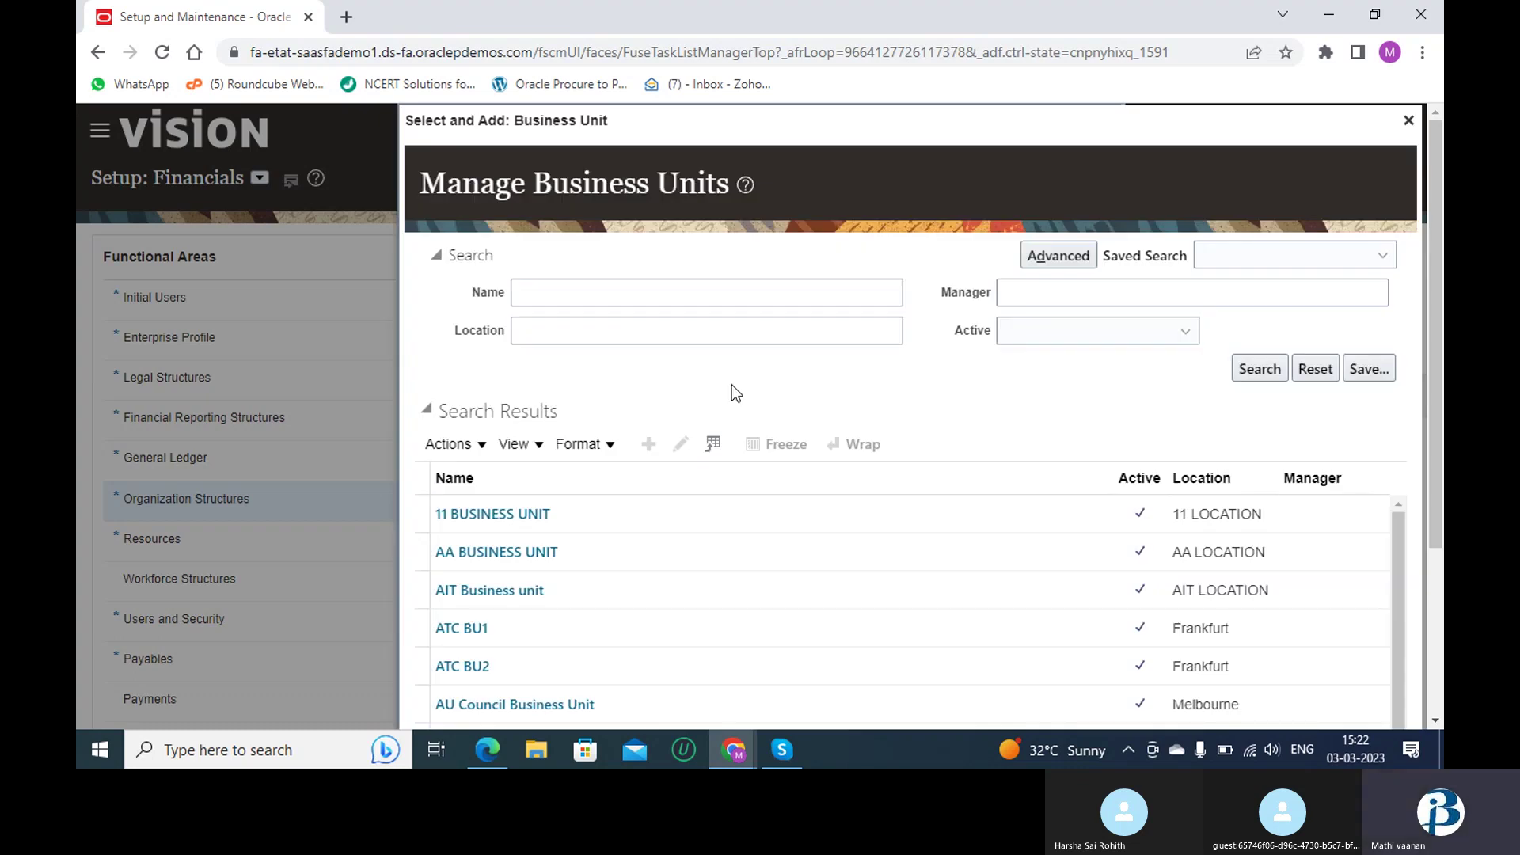
# - Run an advanced search for business units whose name starts with US1 and open US1 Business Unit
pyautogui.click(653, 301)
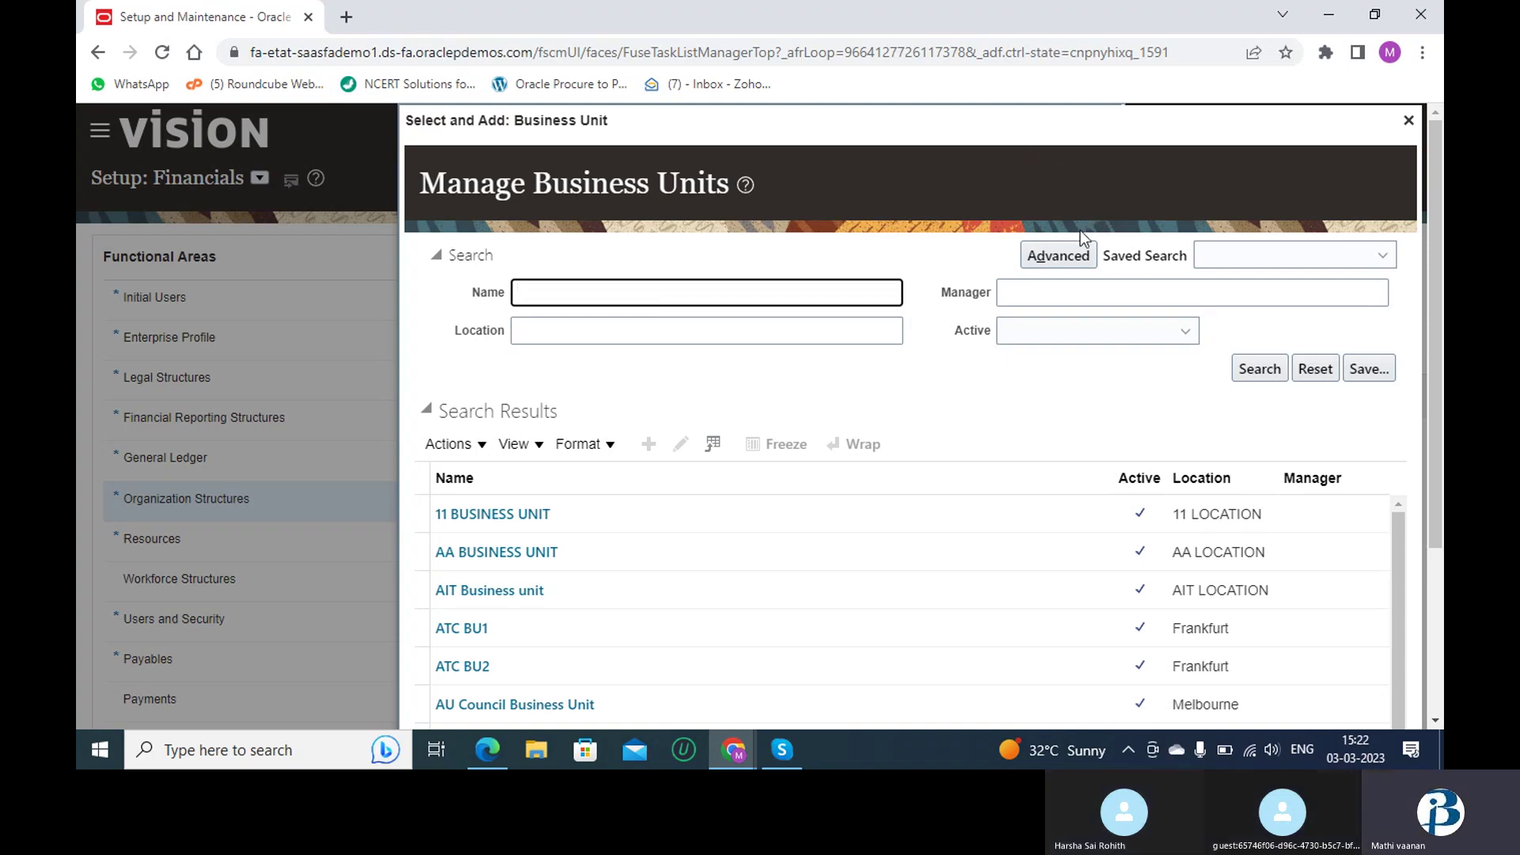
pyautogui.click(1066, 252)
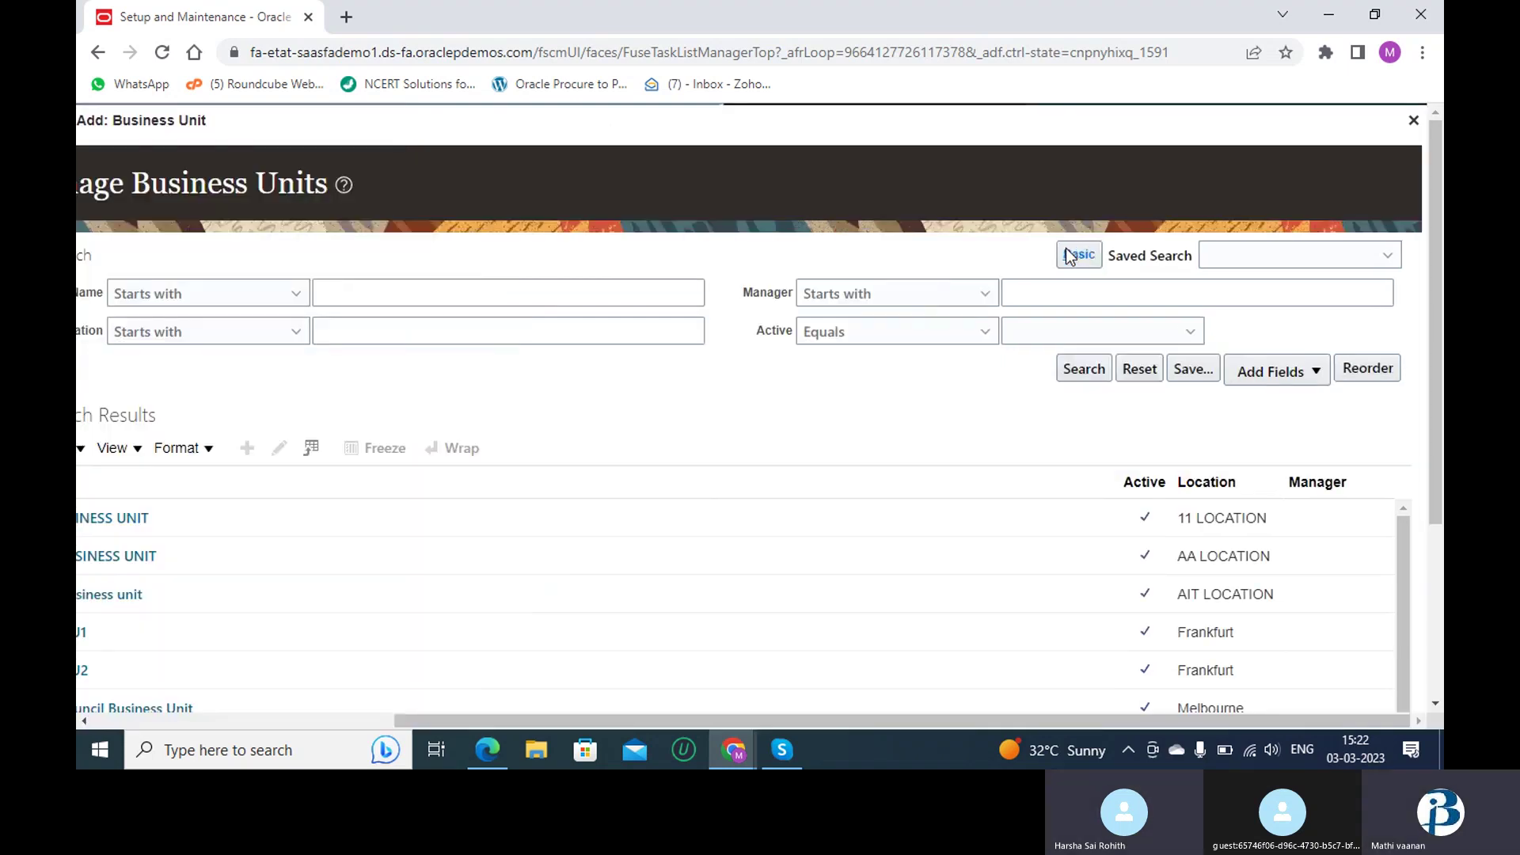
pyautogui.hscroll(-2, 715, 428)
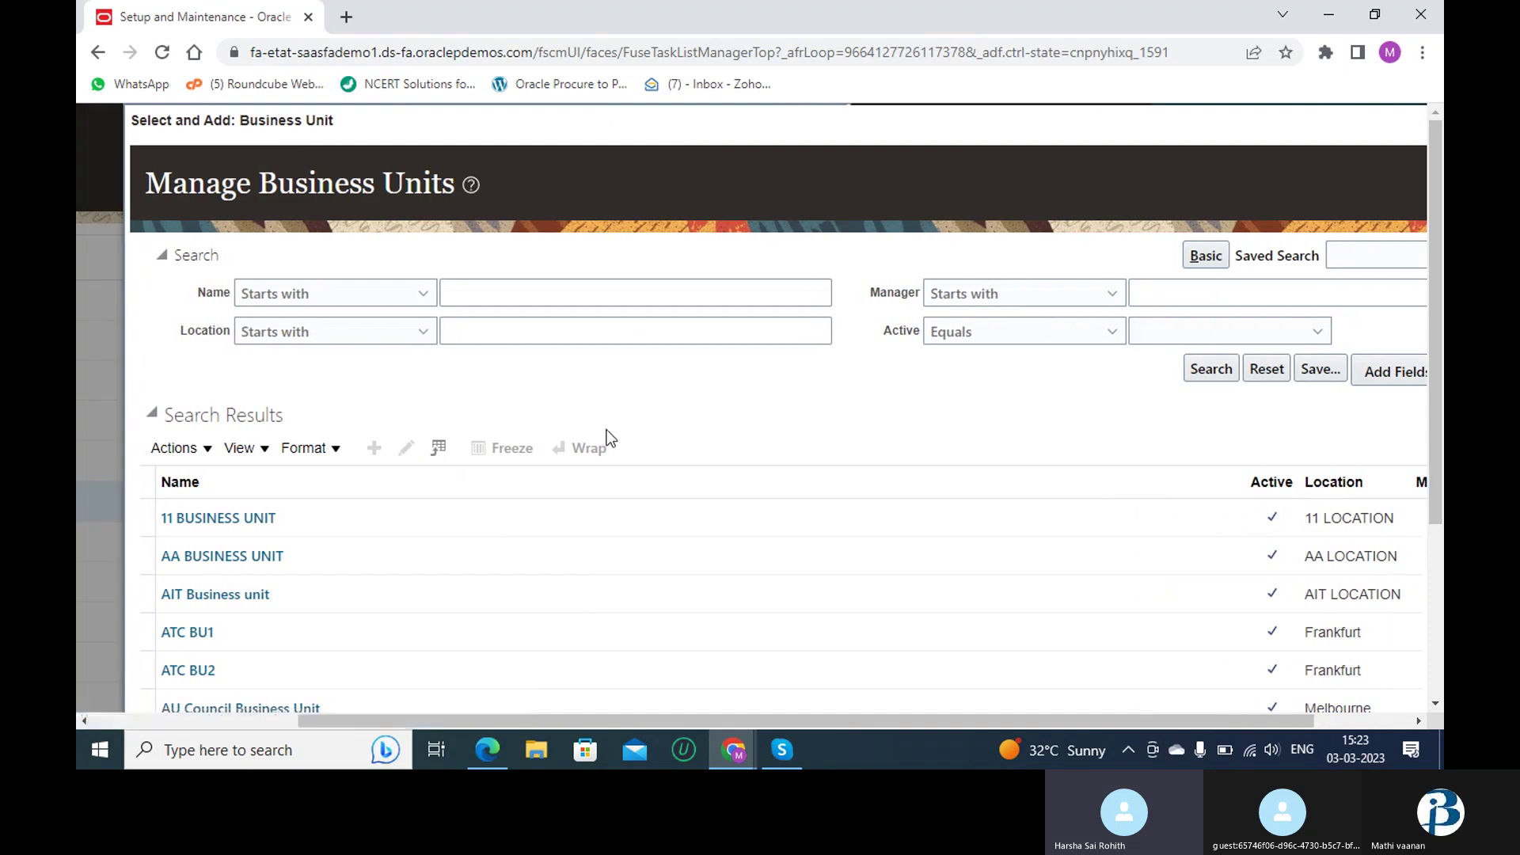
pyautogui.click(650, 297)
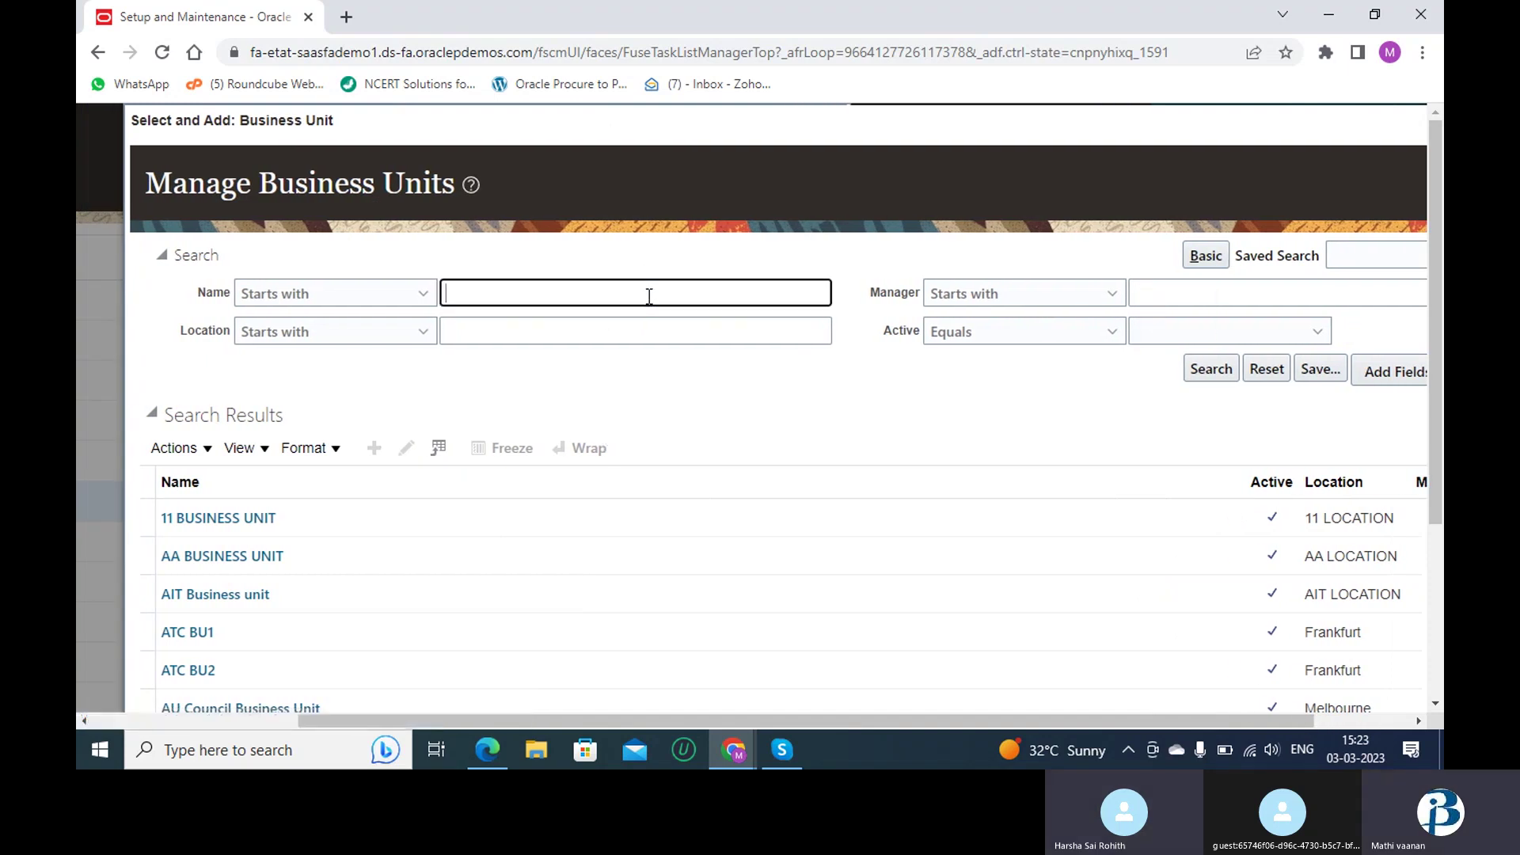
pyautogui.write('Us')
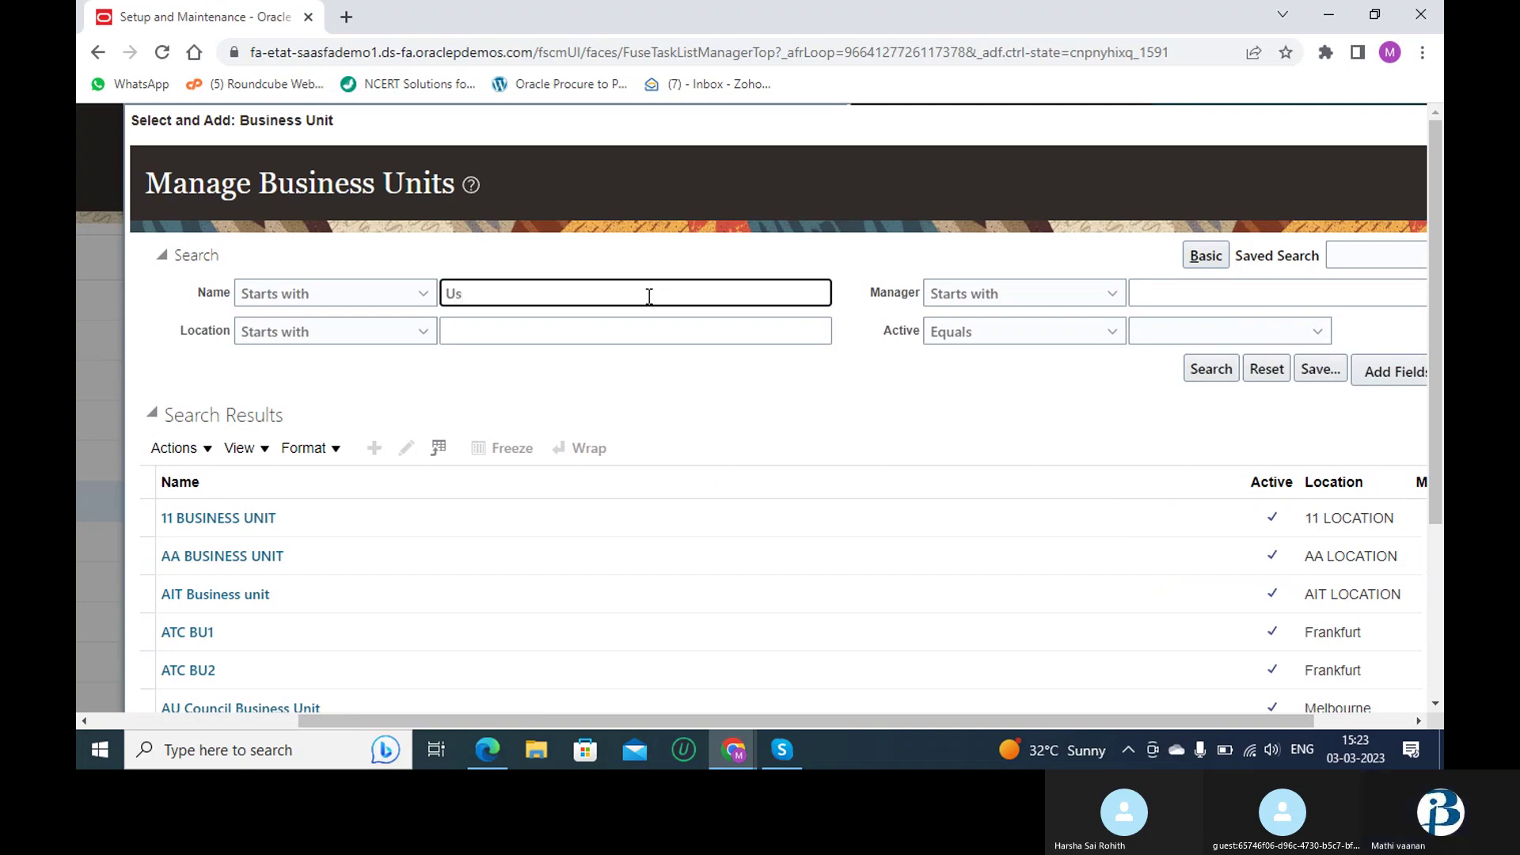
pyautogui.press('BackSpace')
pyautogui.write('S1')
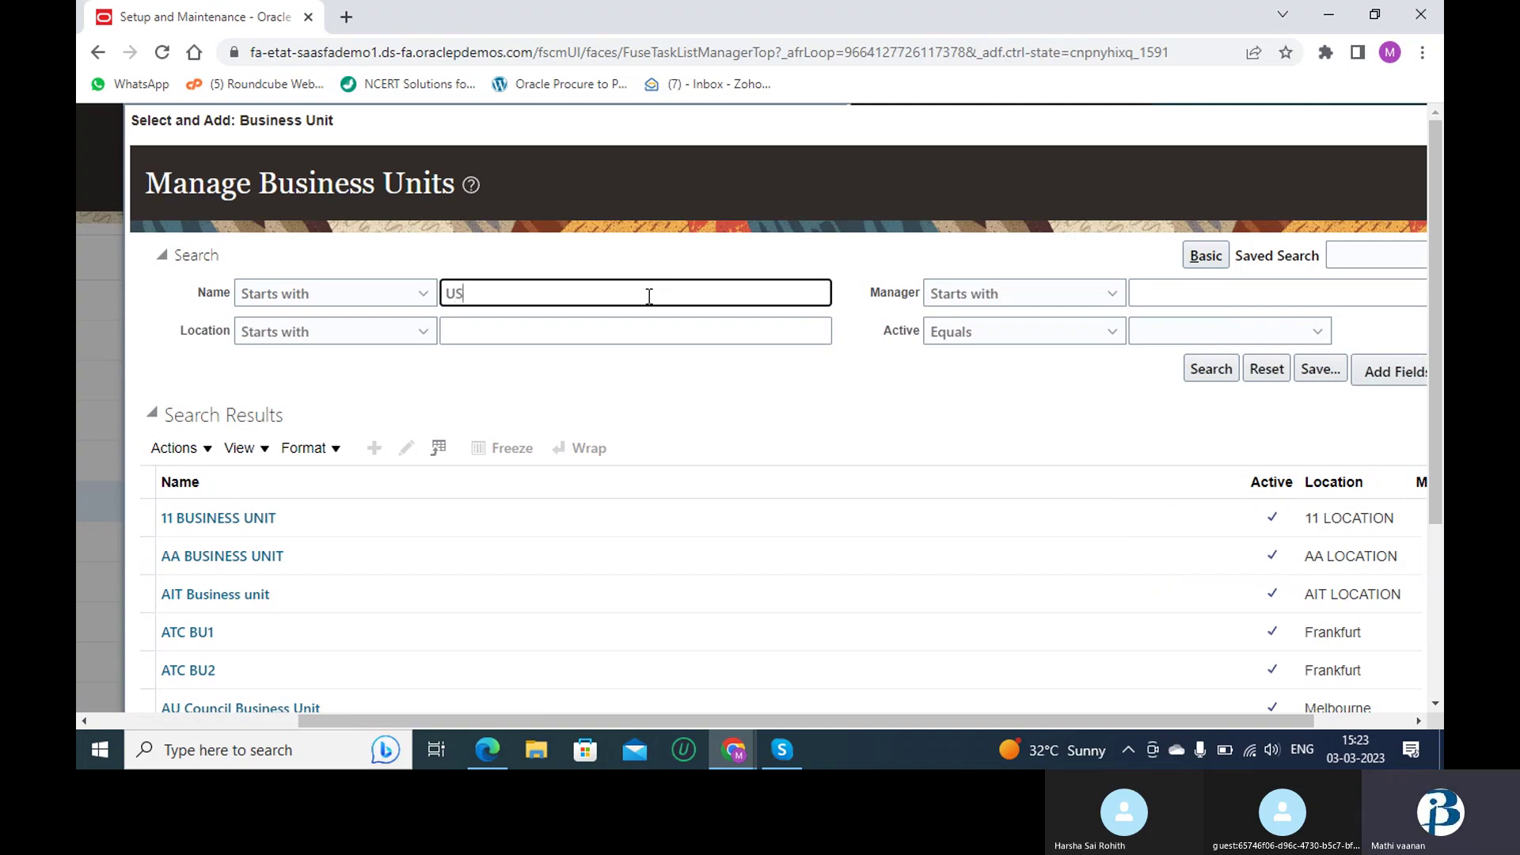
pyautogui.click(1199, 374)
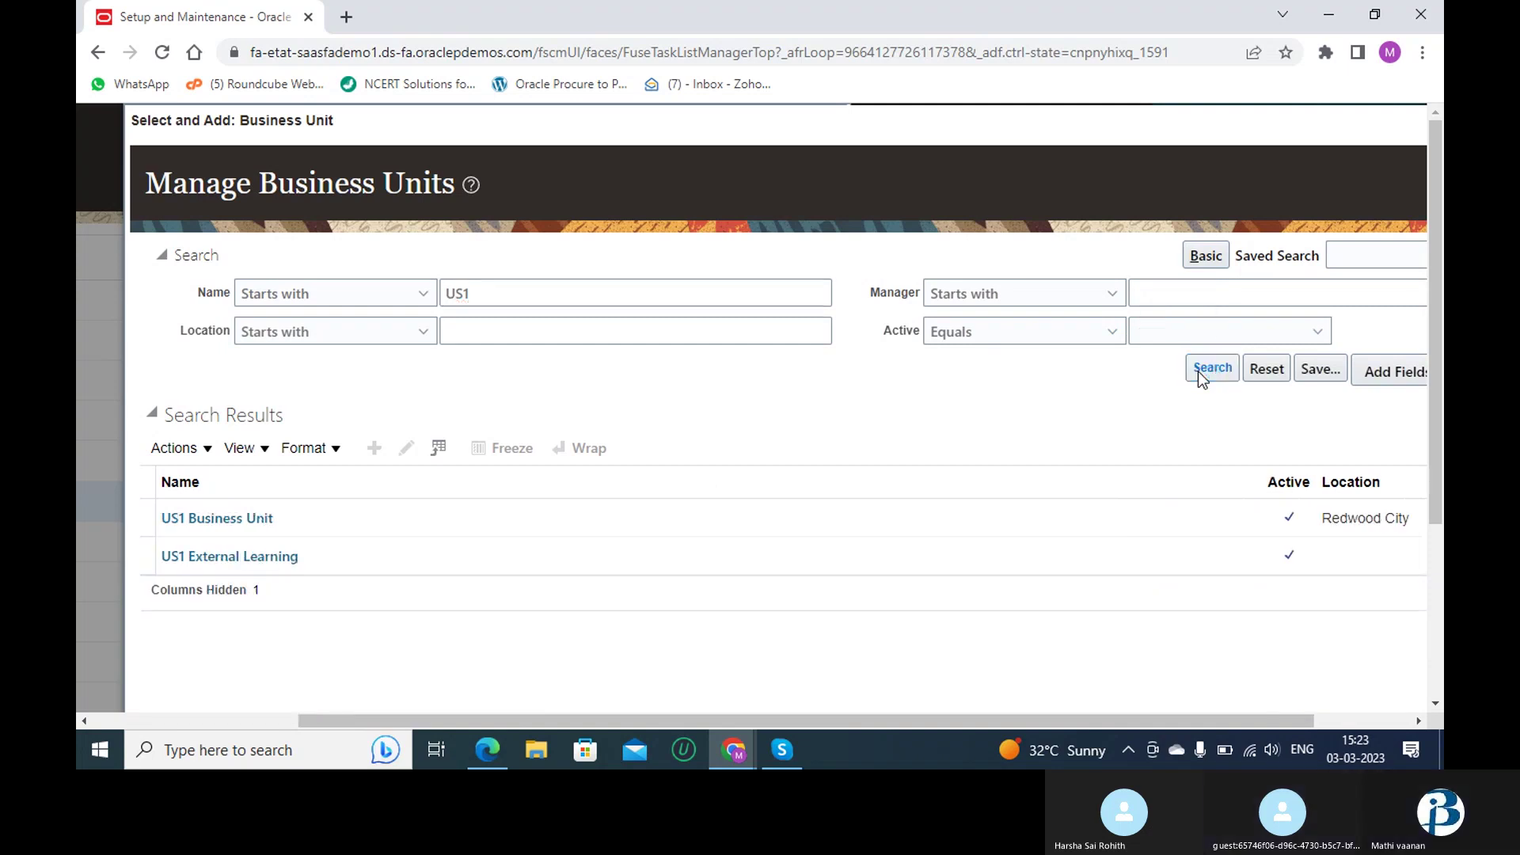
pyautogui.click(228, 523)
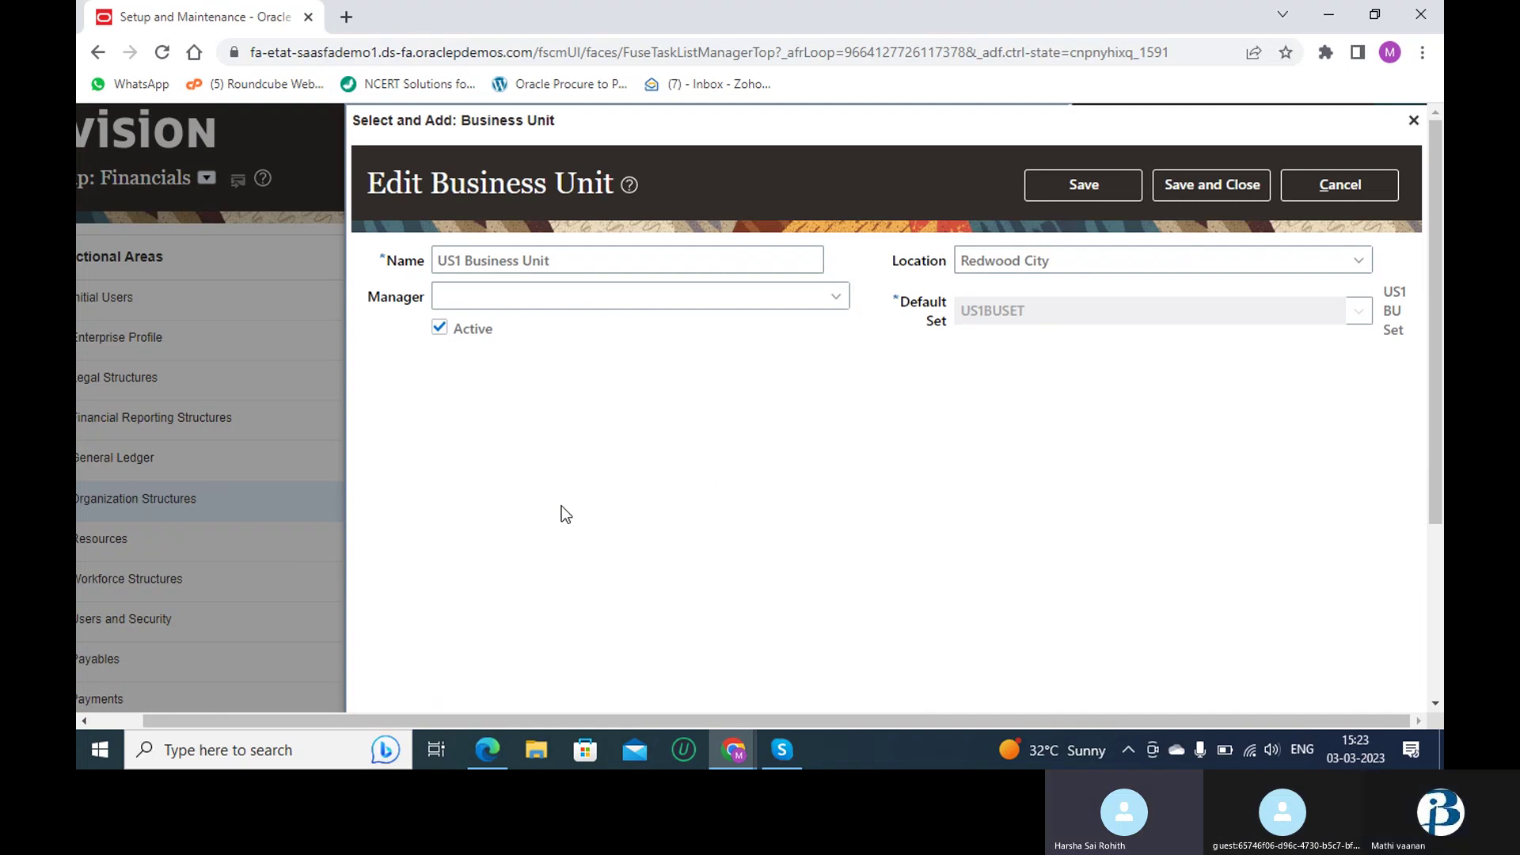
# - Review the details of US1 Business Unit, and save and close the record
pyautogui.scroll(-3, 562, 511)
pyautogui.scroll(5, 724, 463)
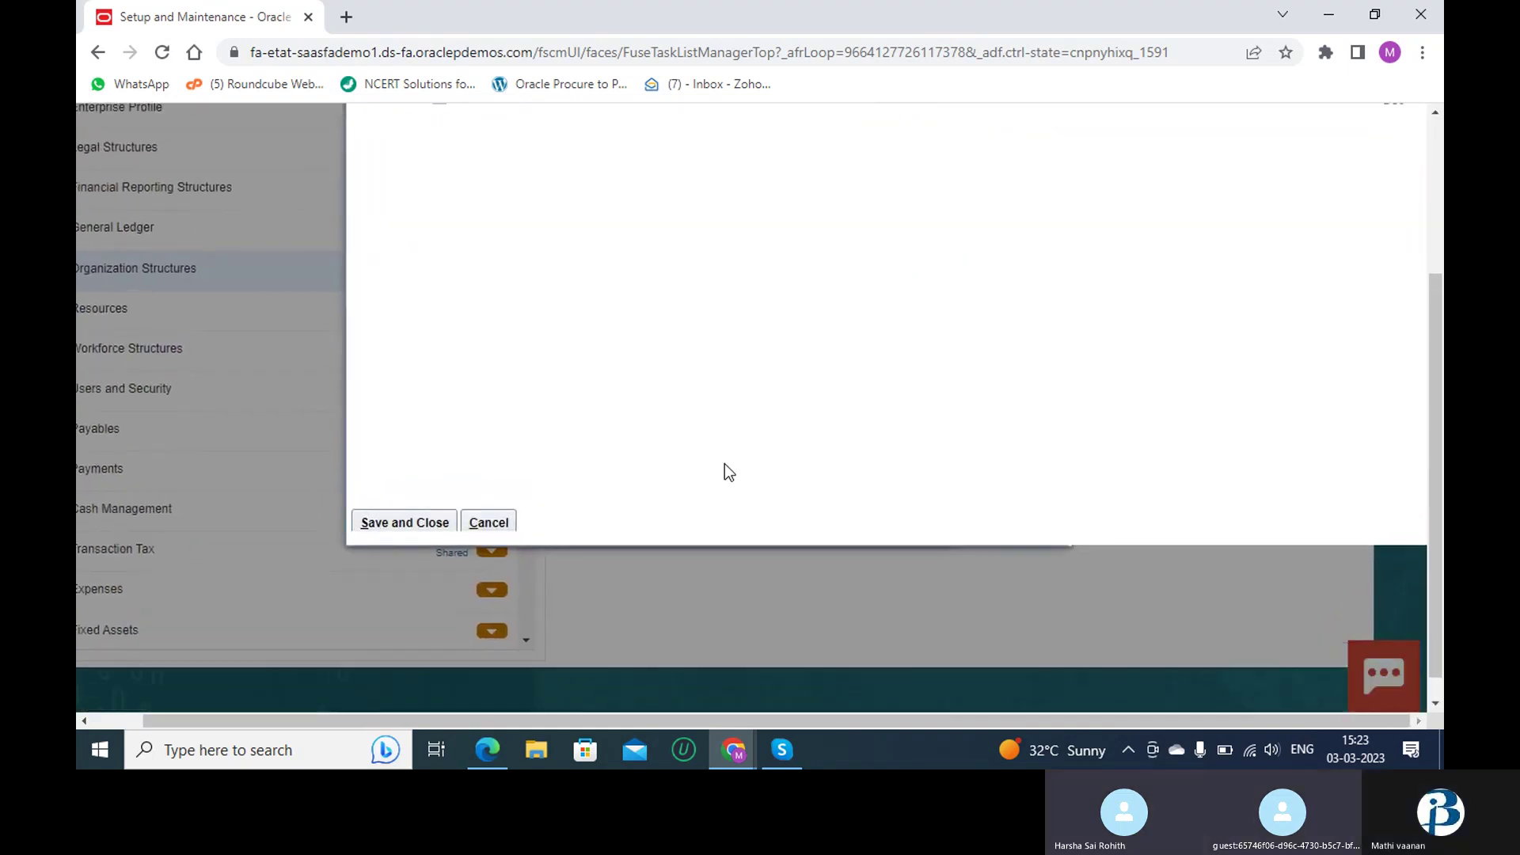
pyautogui.scroll(-2, 724, 463)
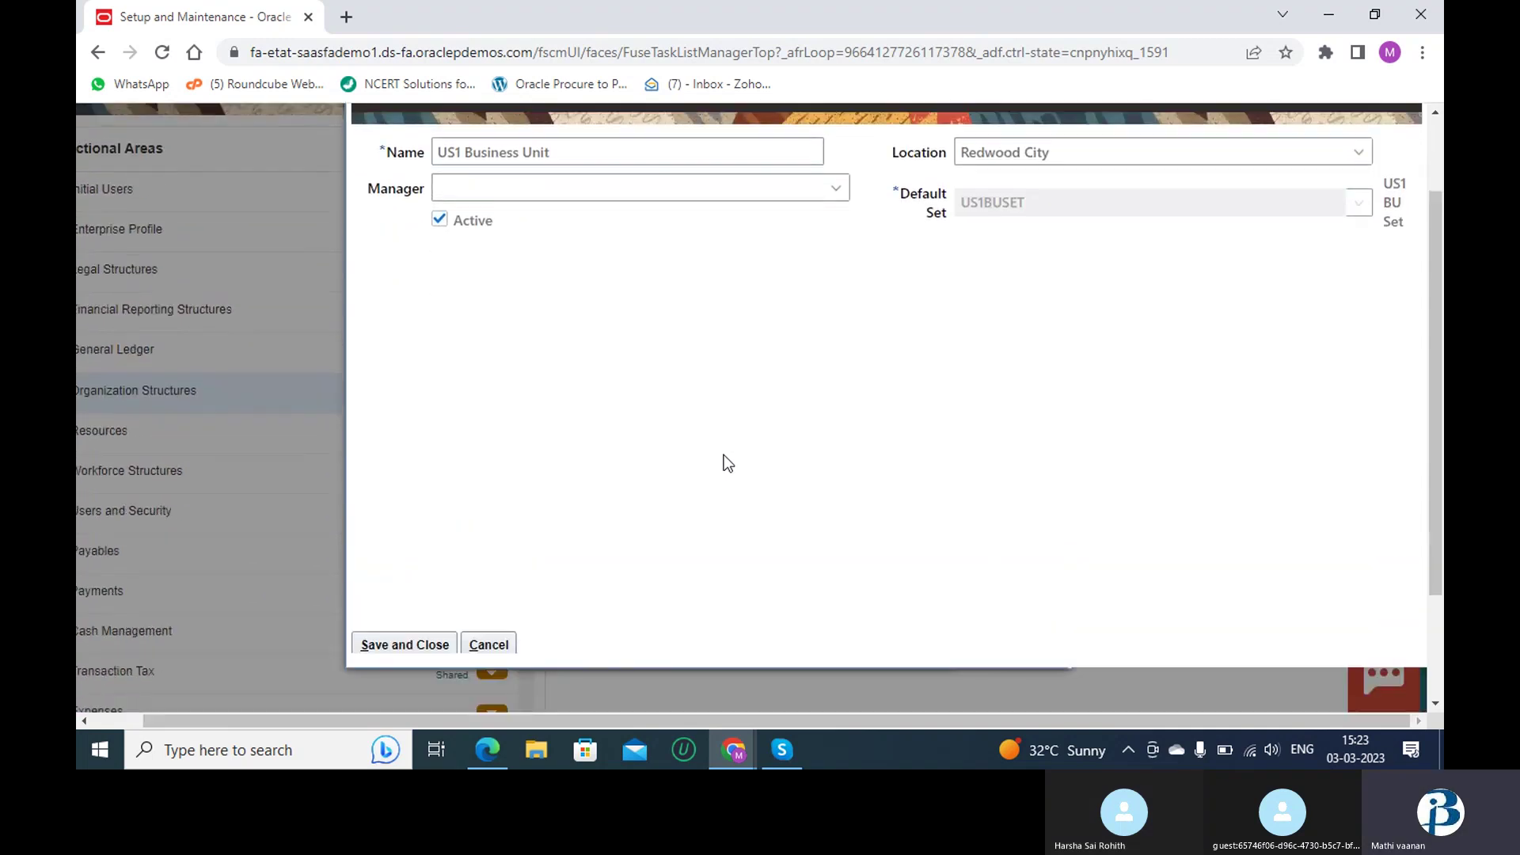
pyautogui.scroll(3, 724, 463)
pyautogui.scroll(-1, 723, 458)
pyautogui.scroll(-1, 728, 463)
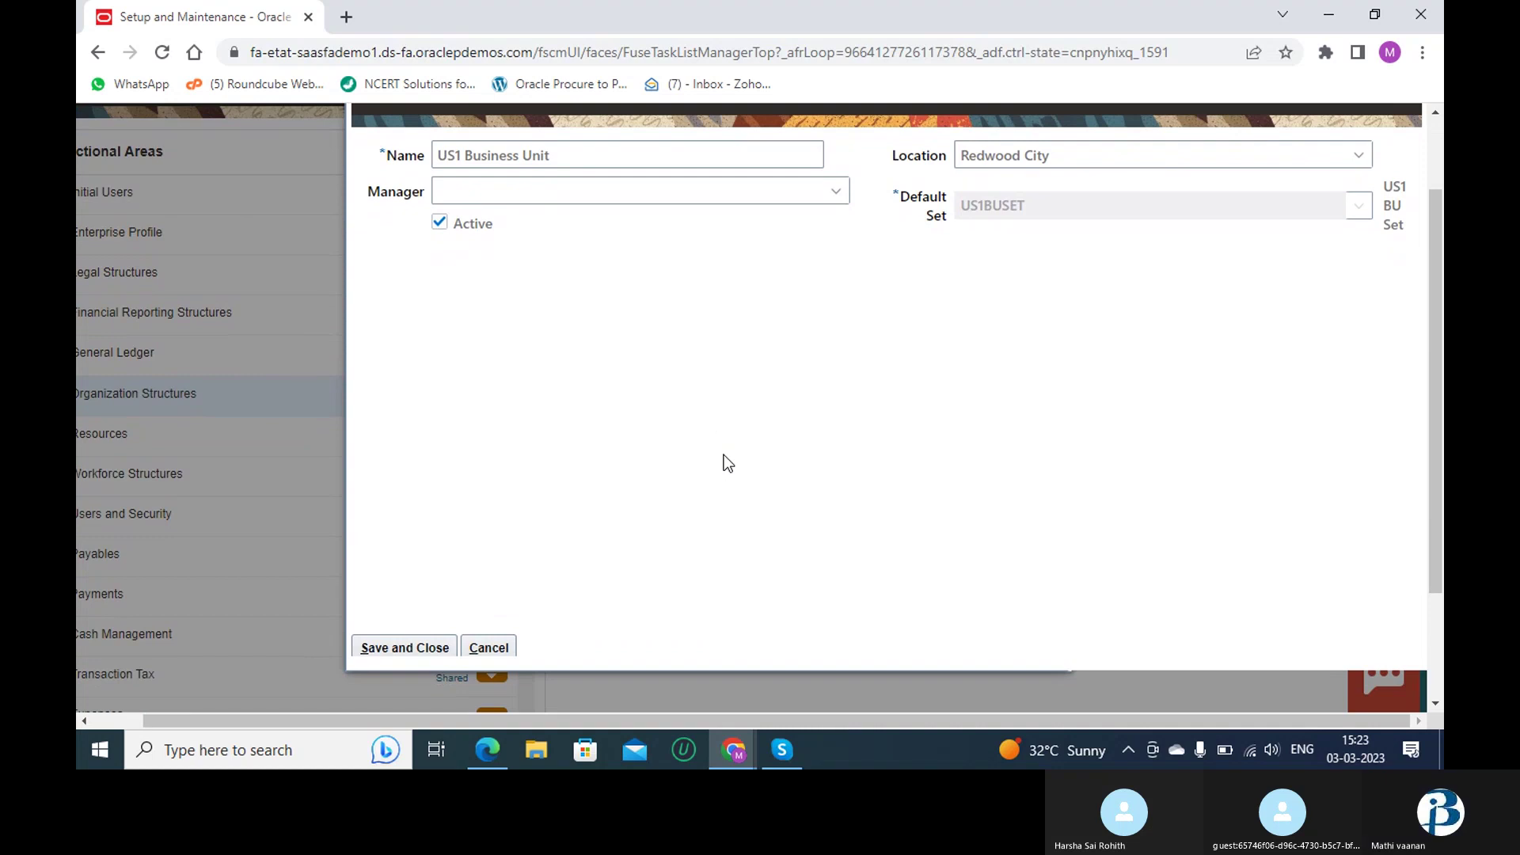
pyautogui.scroll(2, 728, 462)
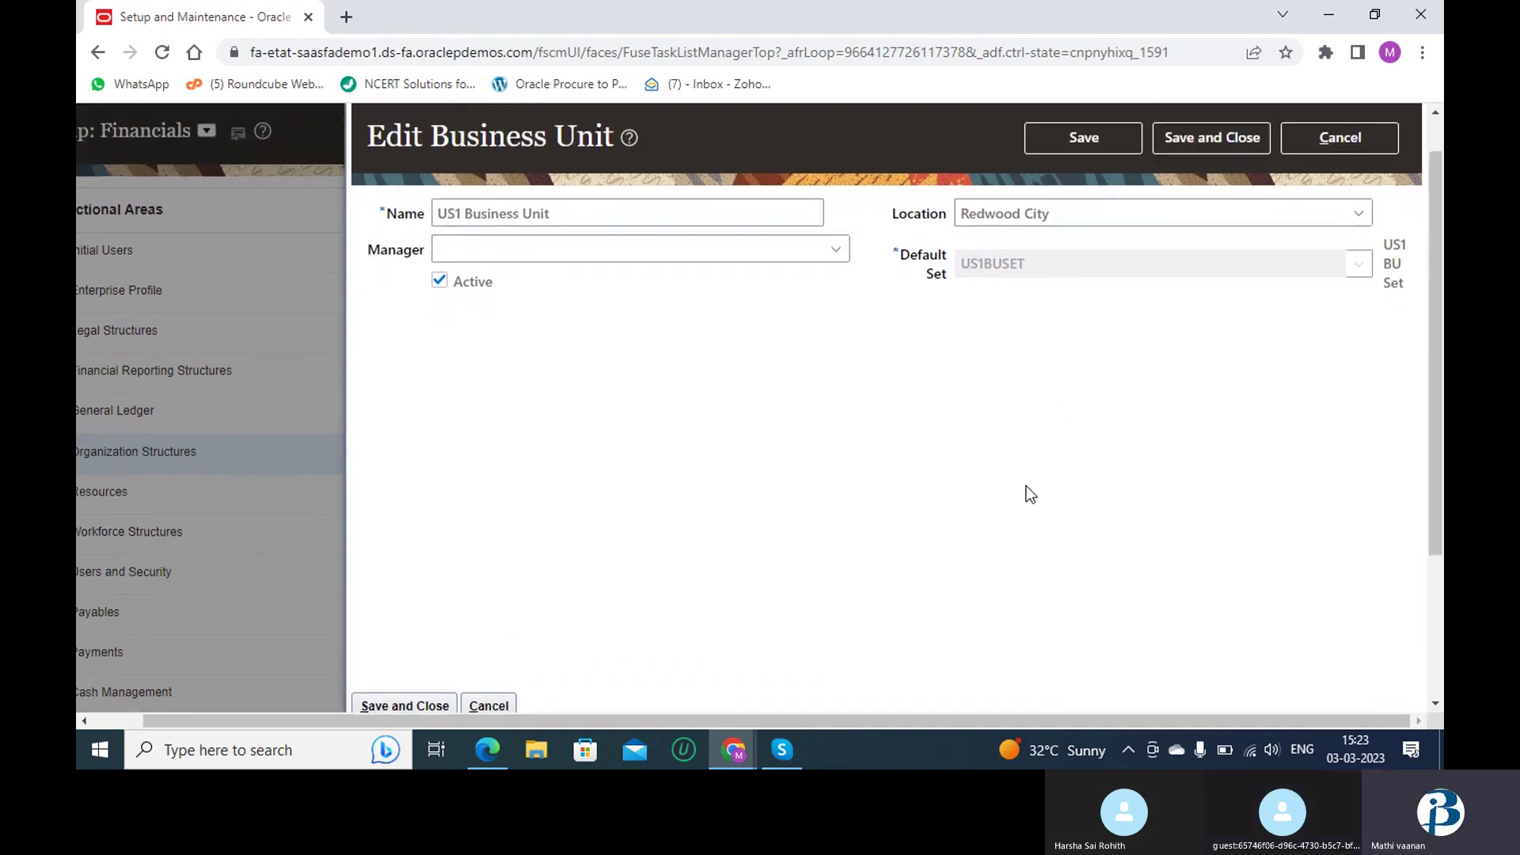
pyautogui.scroll(-1, 1030, 494)
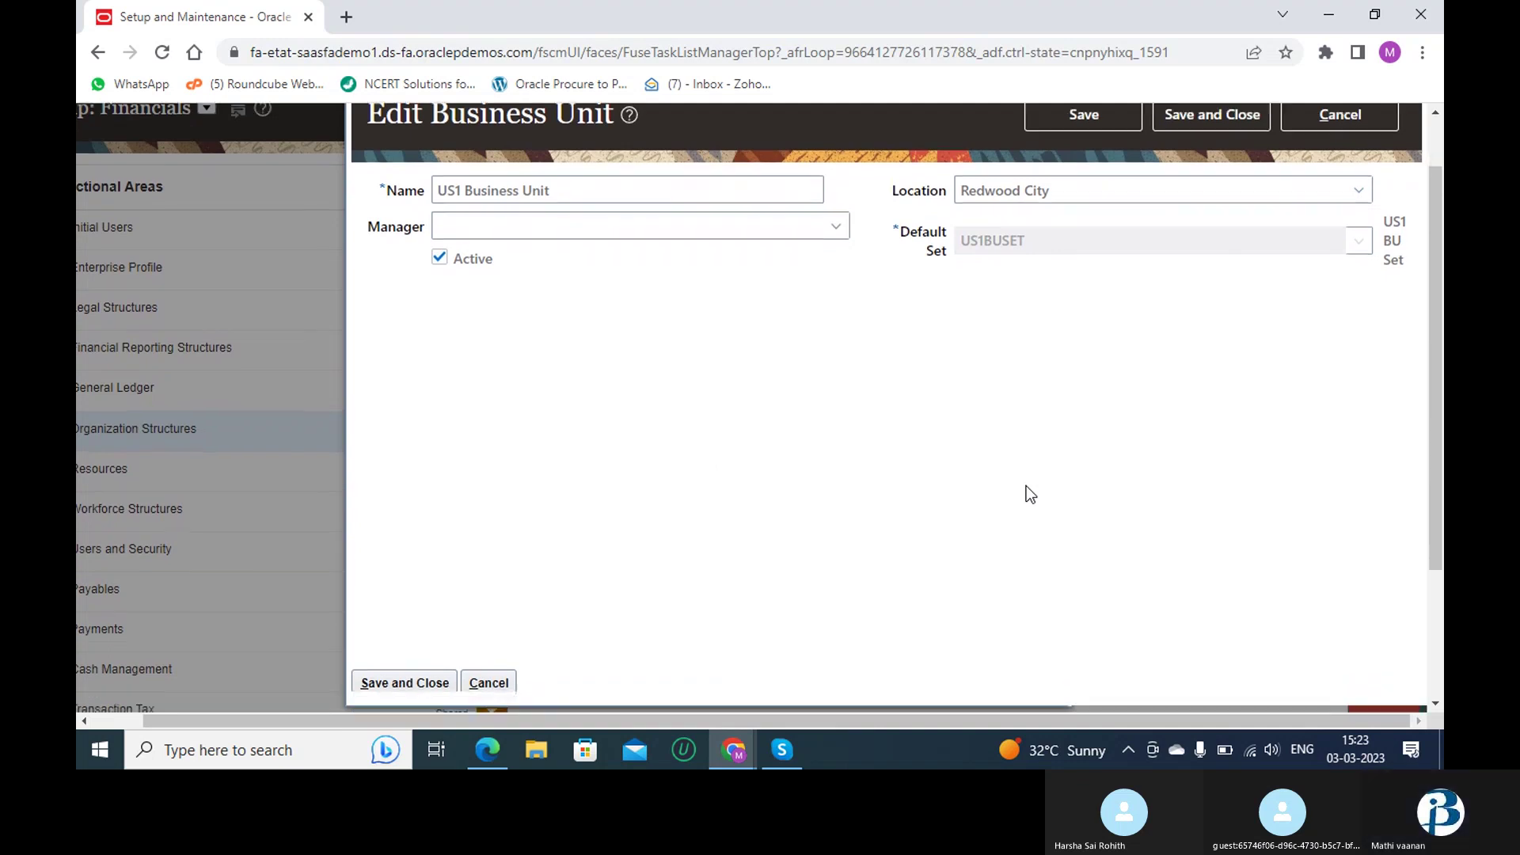
pyautogui.scroll(3, 1030, 494)
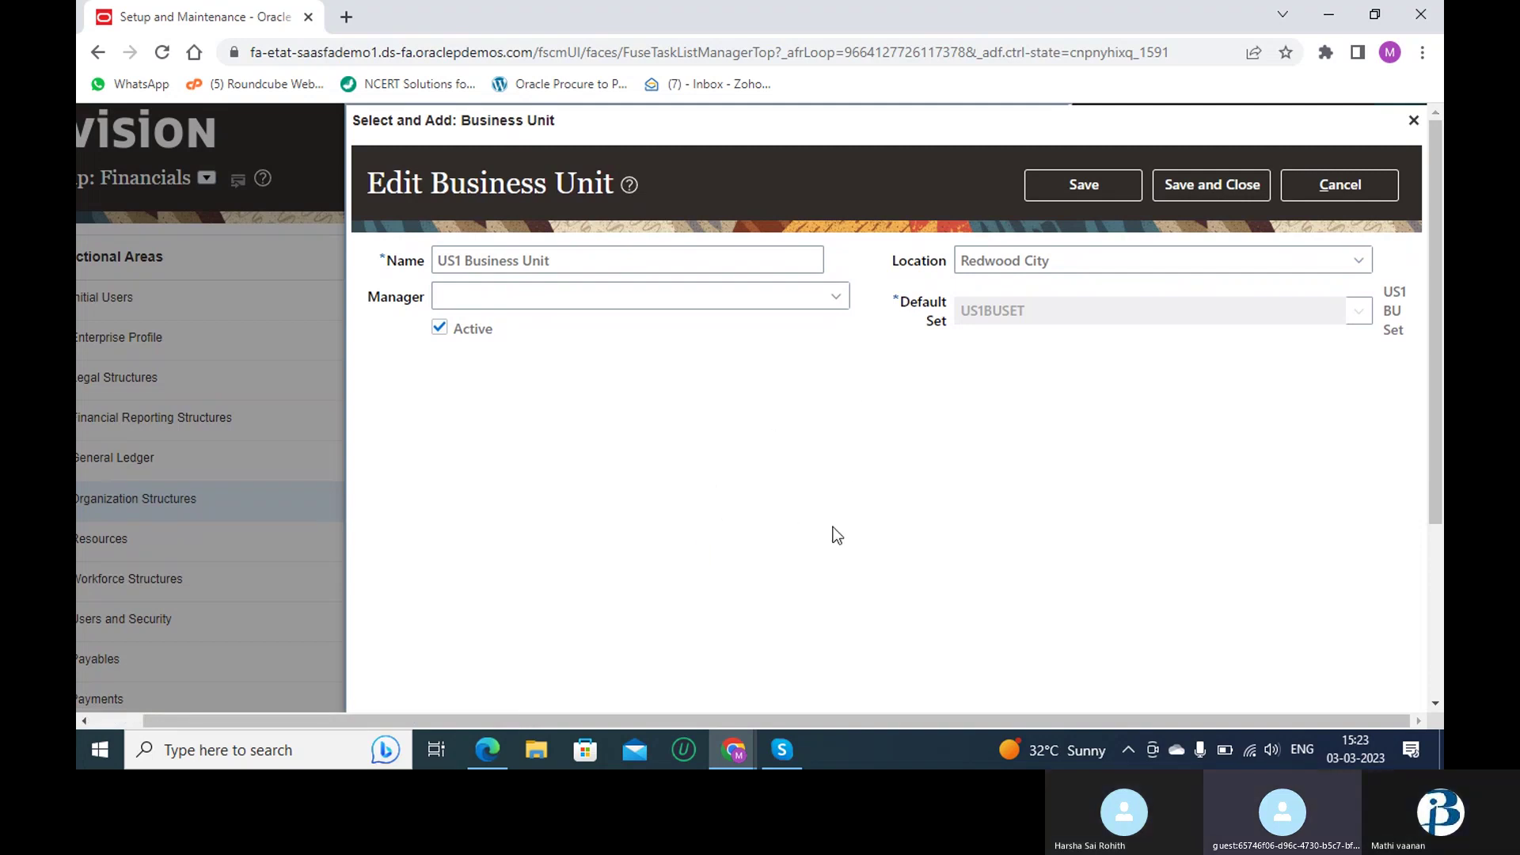
pyautogui.scroll(-2, 833, 535)
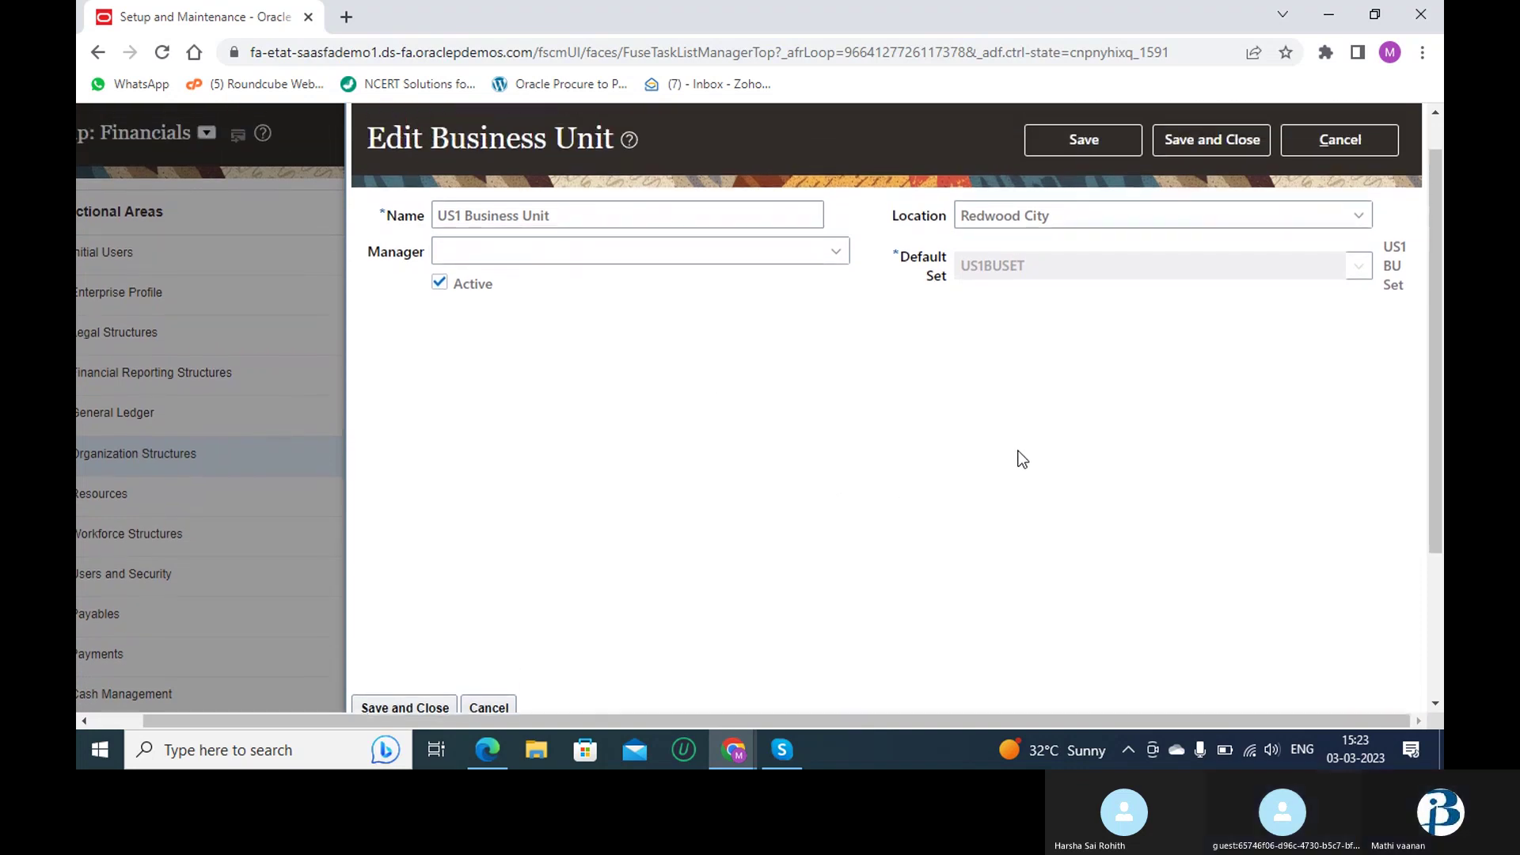
pyautogui.click(1216, 142)
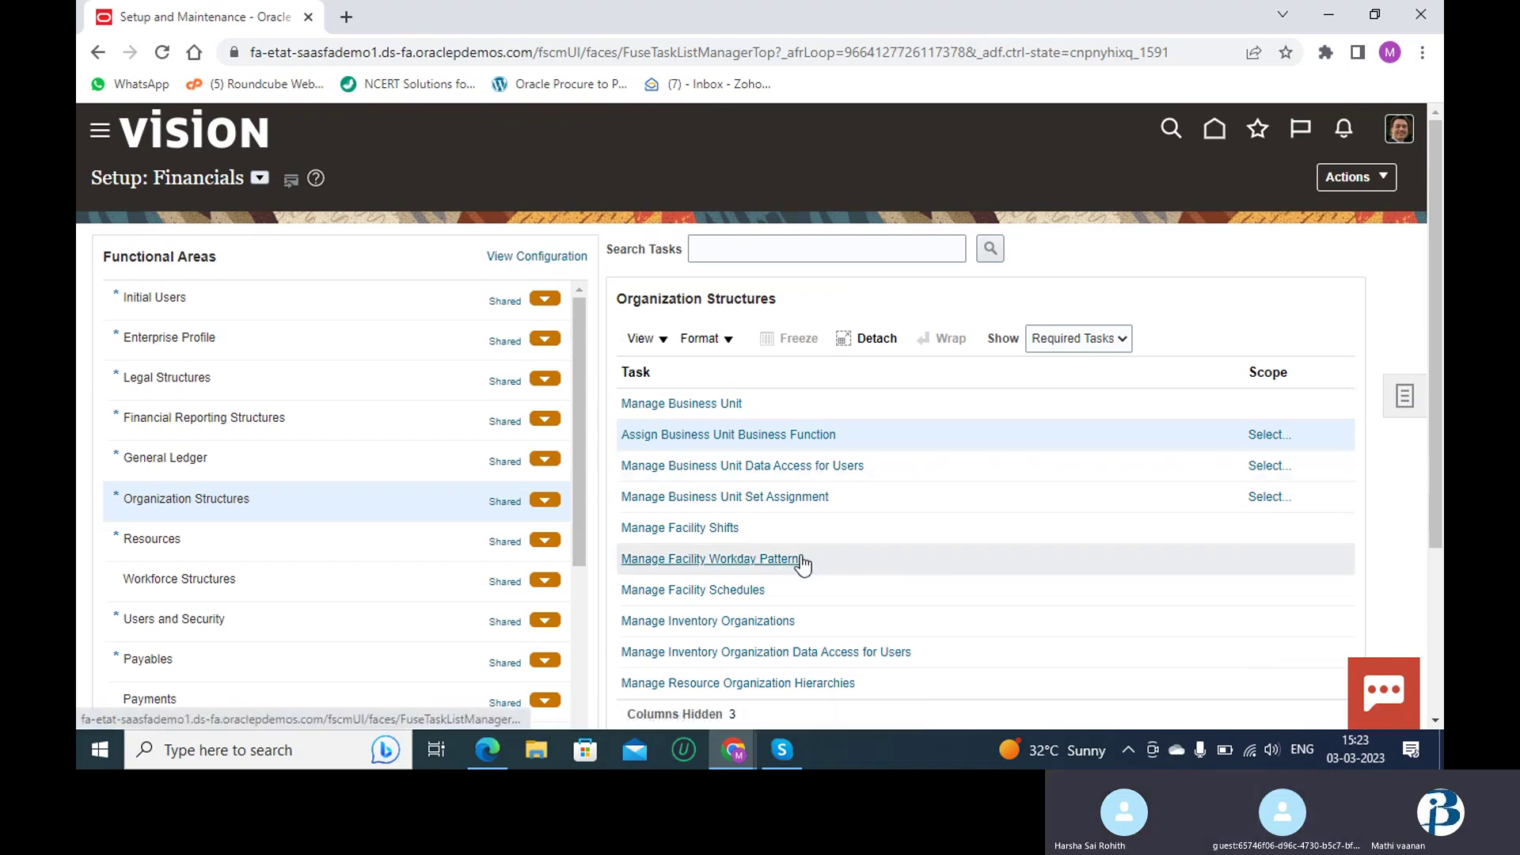
pyautogui.scroll(-2, 802, 560)
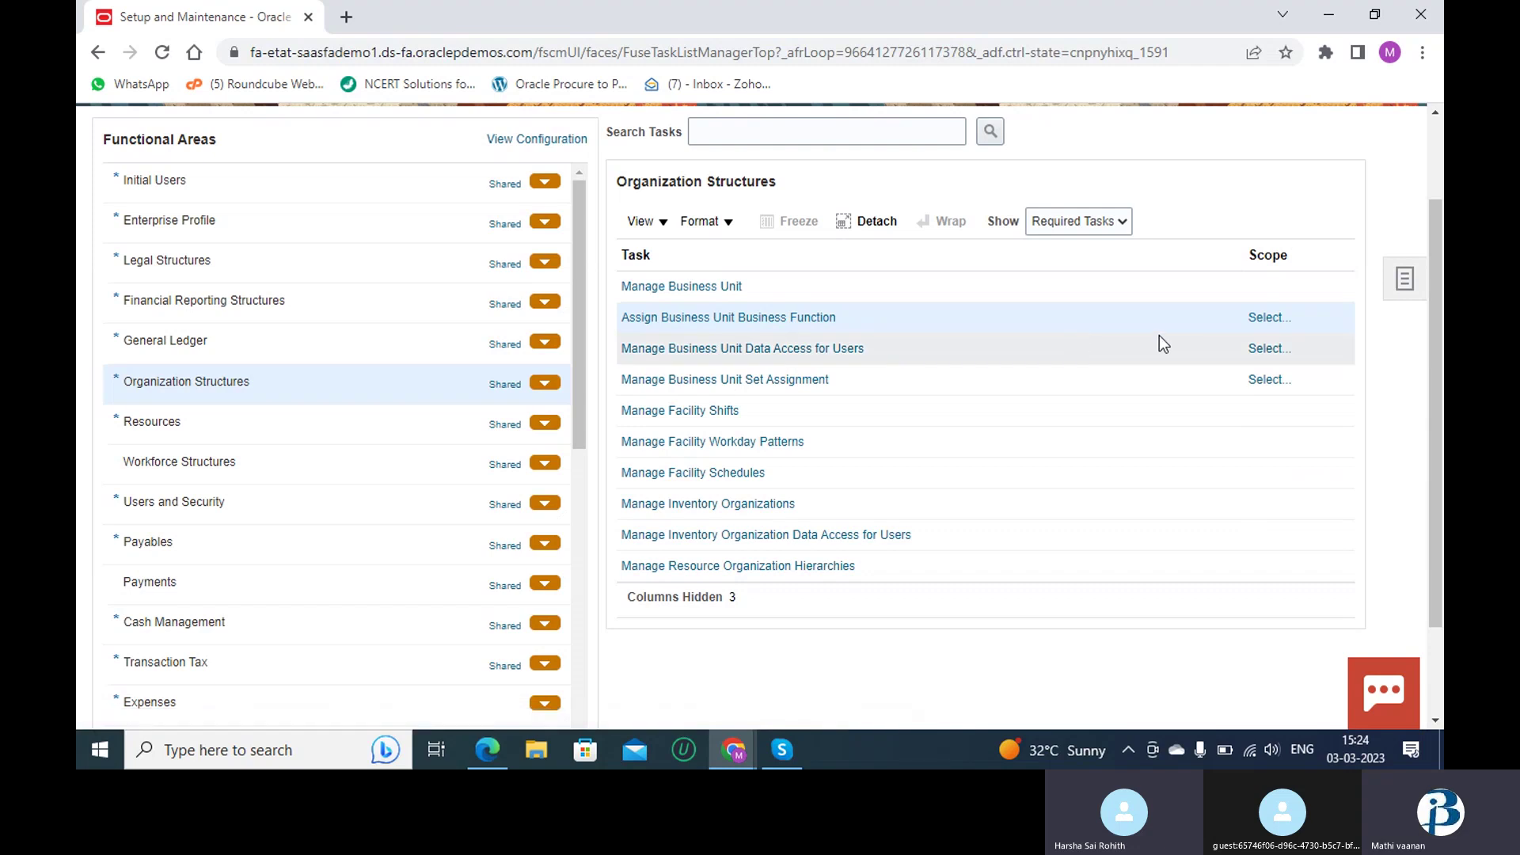
pyautogui.click(1263, 315)
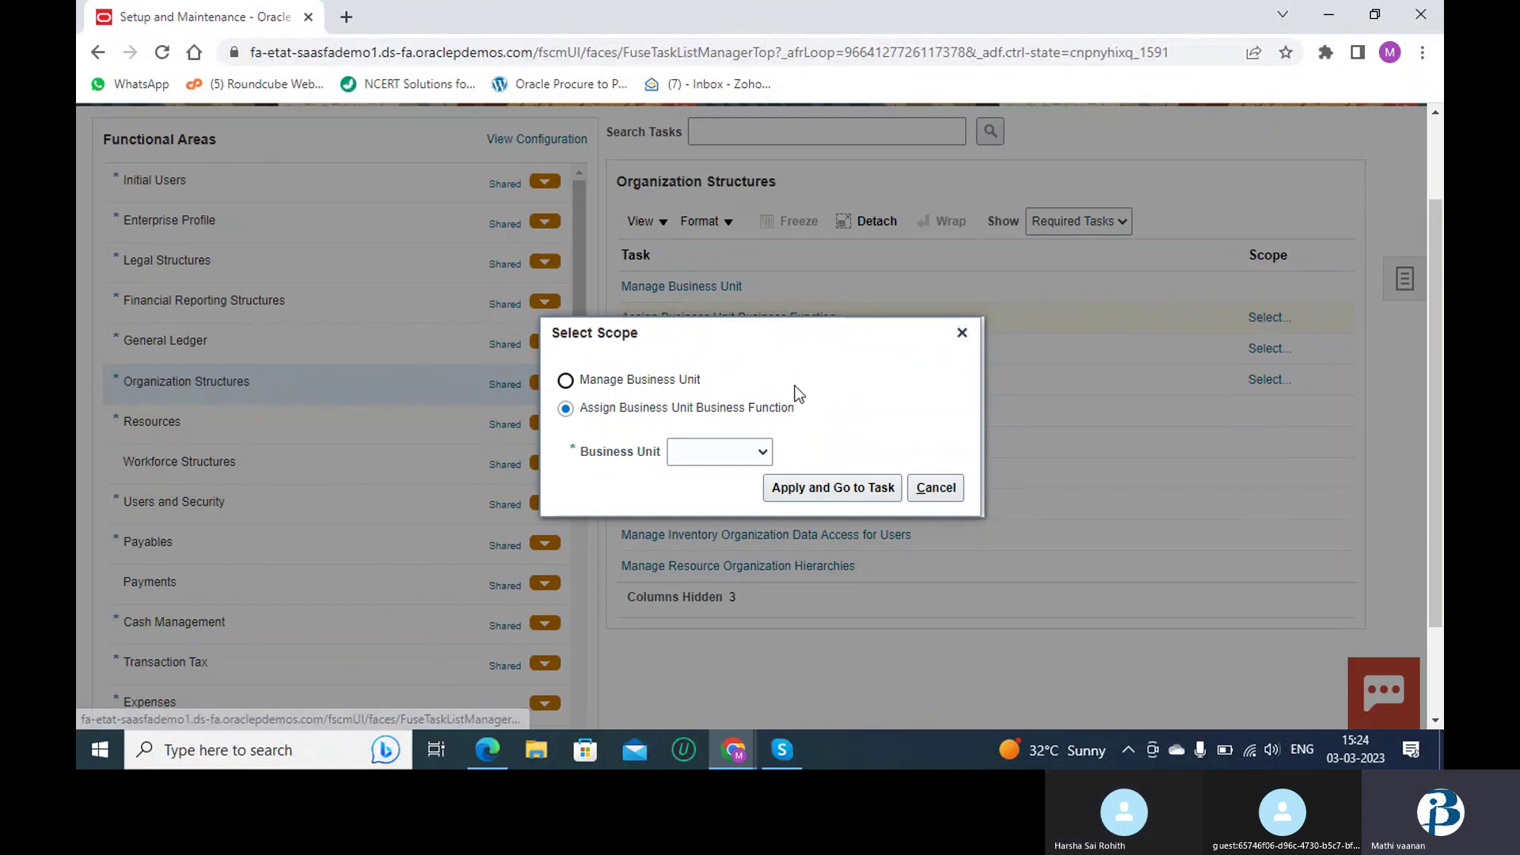
pyautogui.click(725, 450)
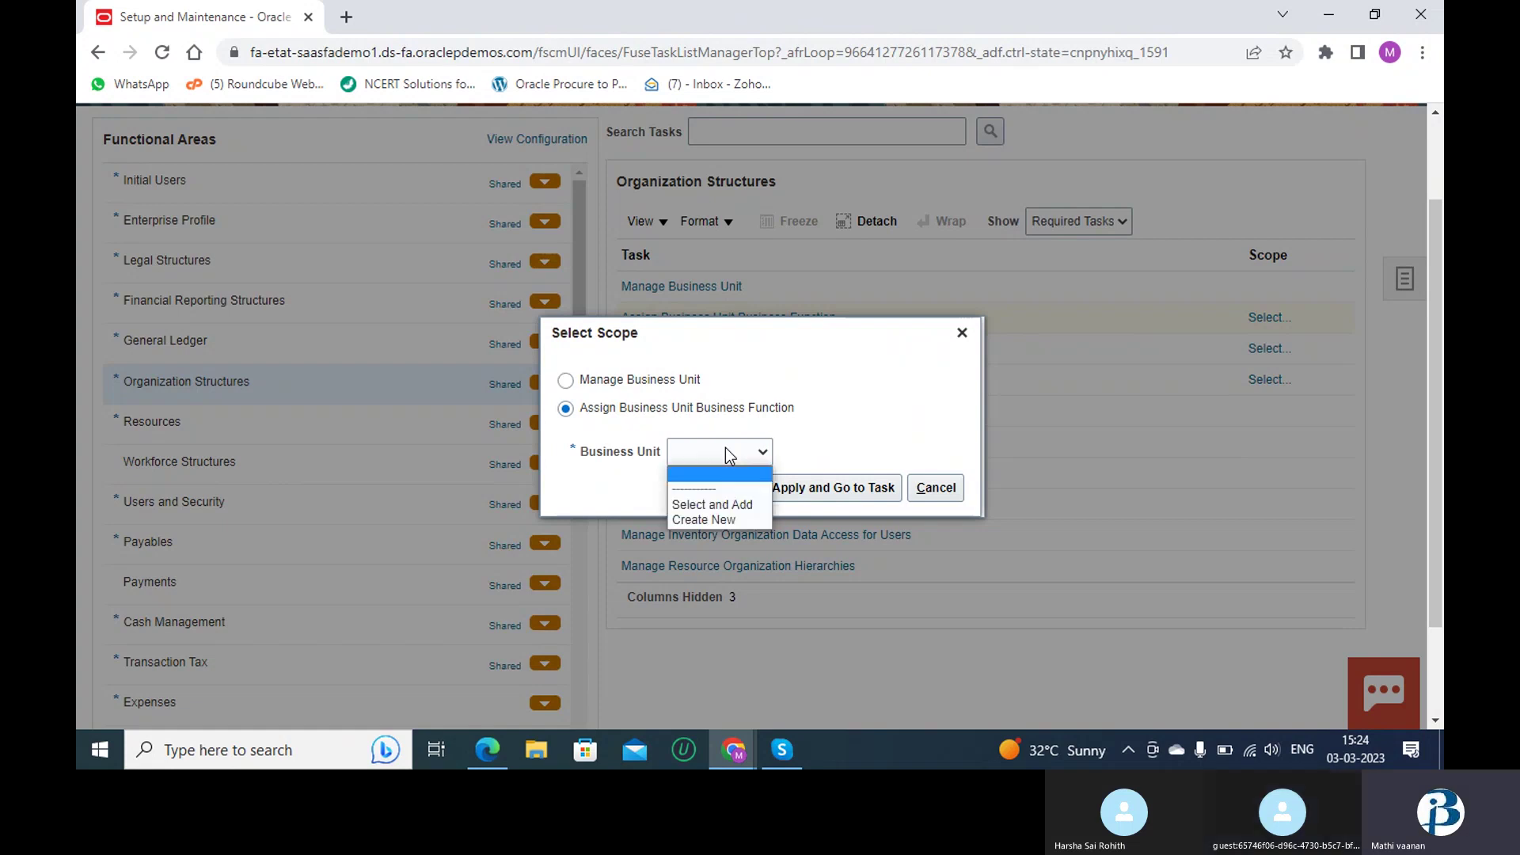
pyautogui.click(736, 505)
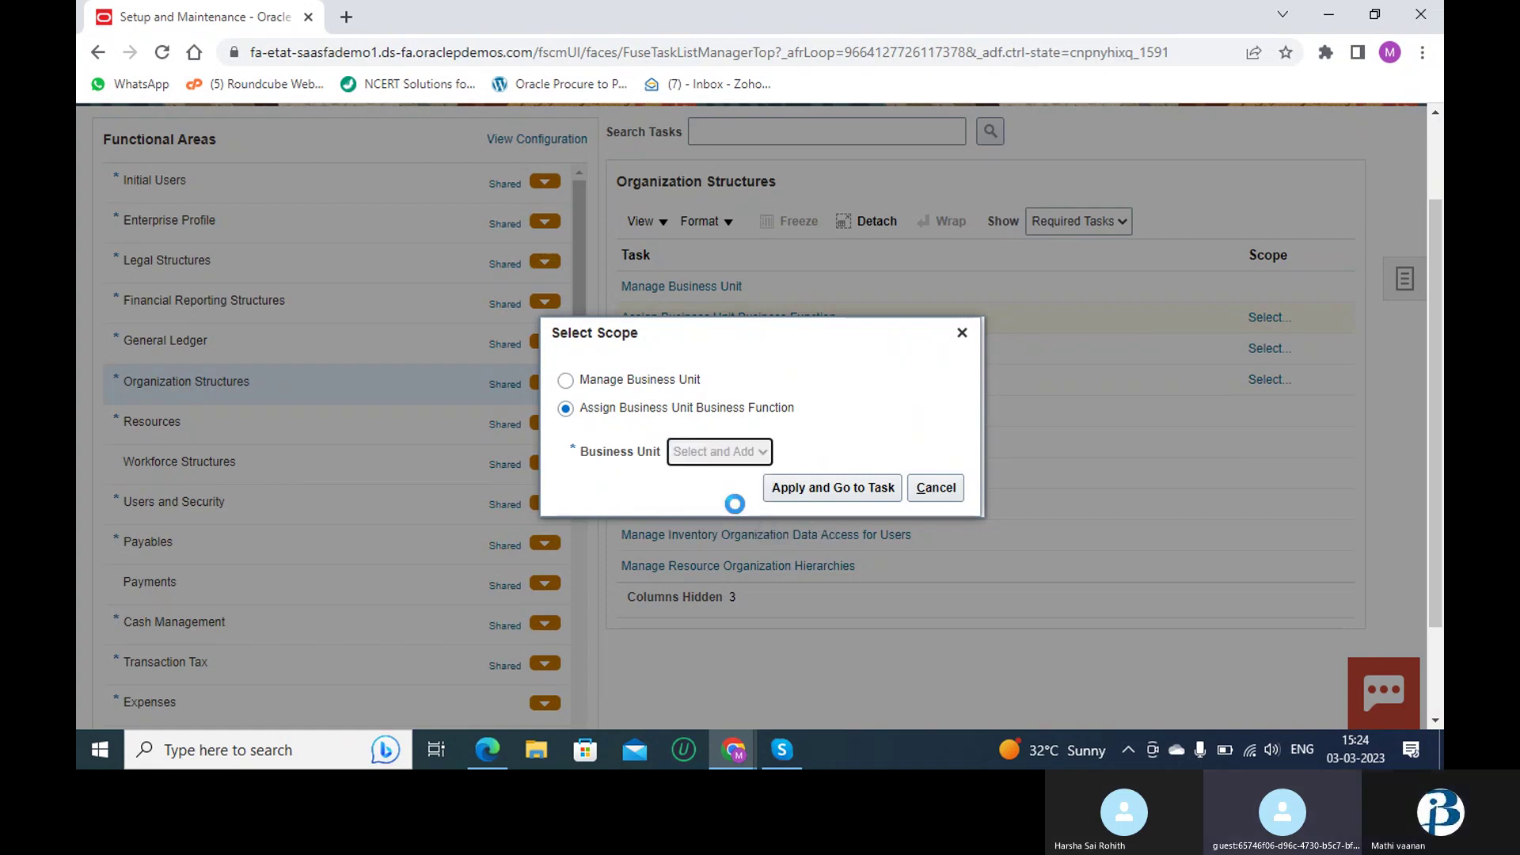
pyautogui.click(801, 495)
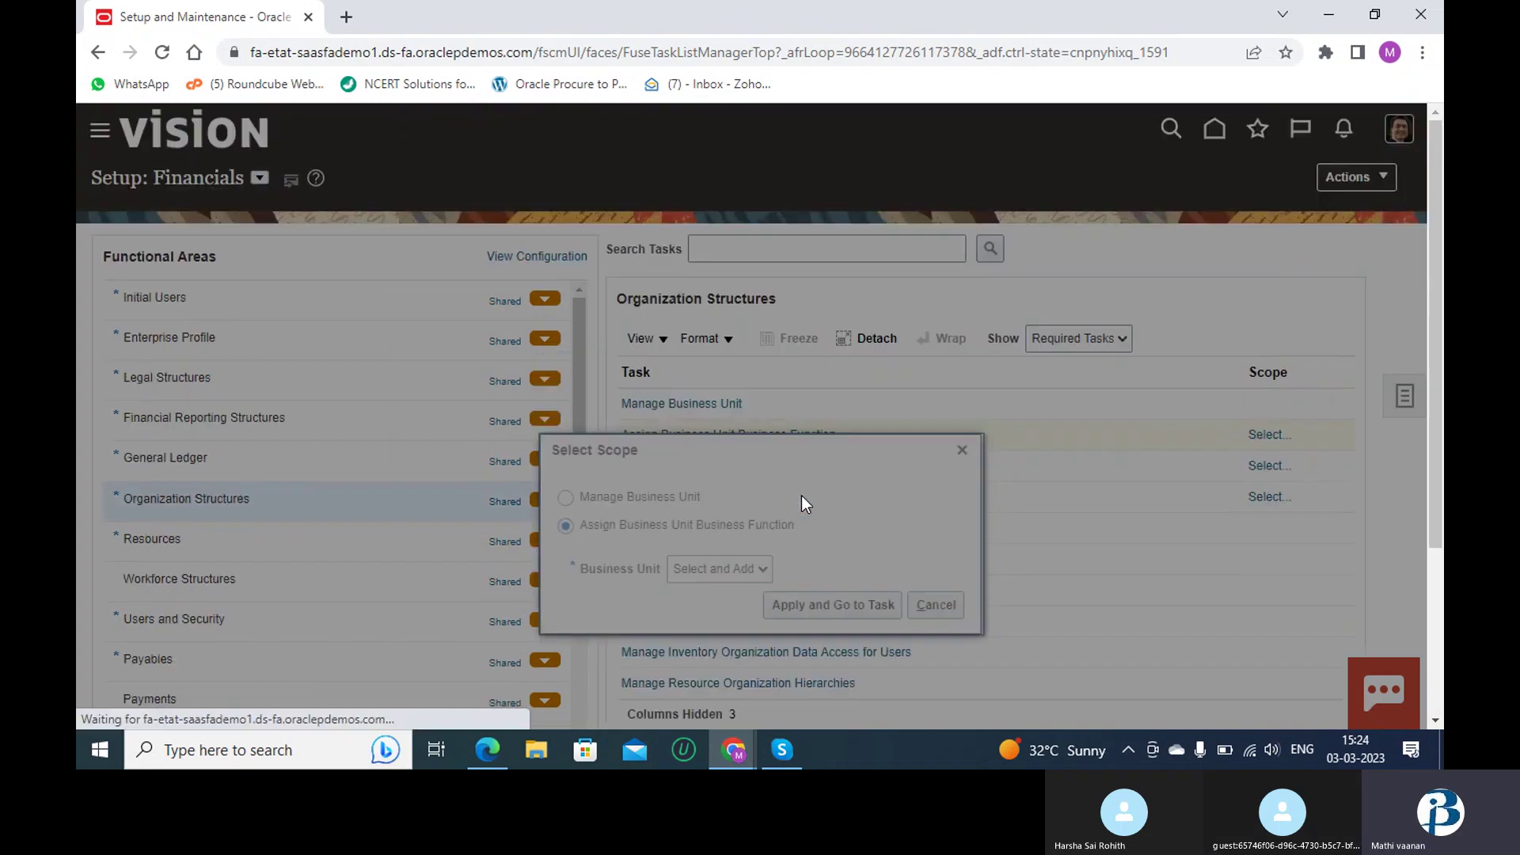
pyautogui.scroll(-3, 801, 496)
pyautogui.scroll(-3, 802, 496)
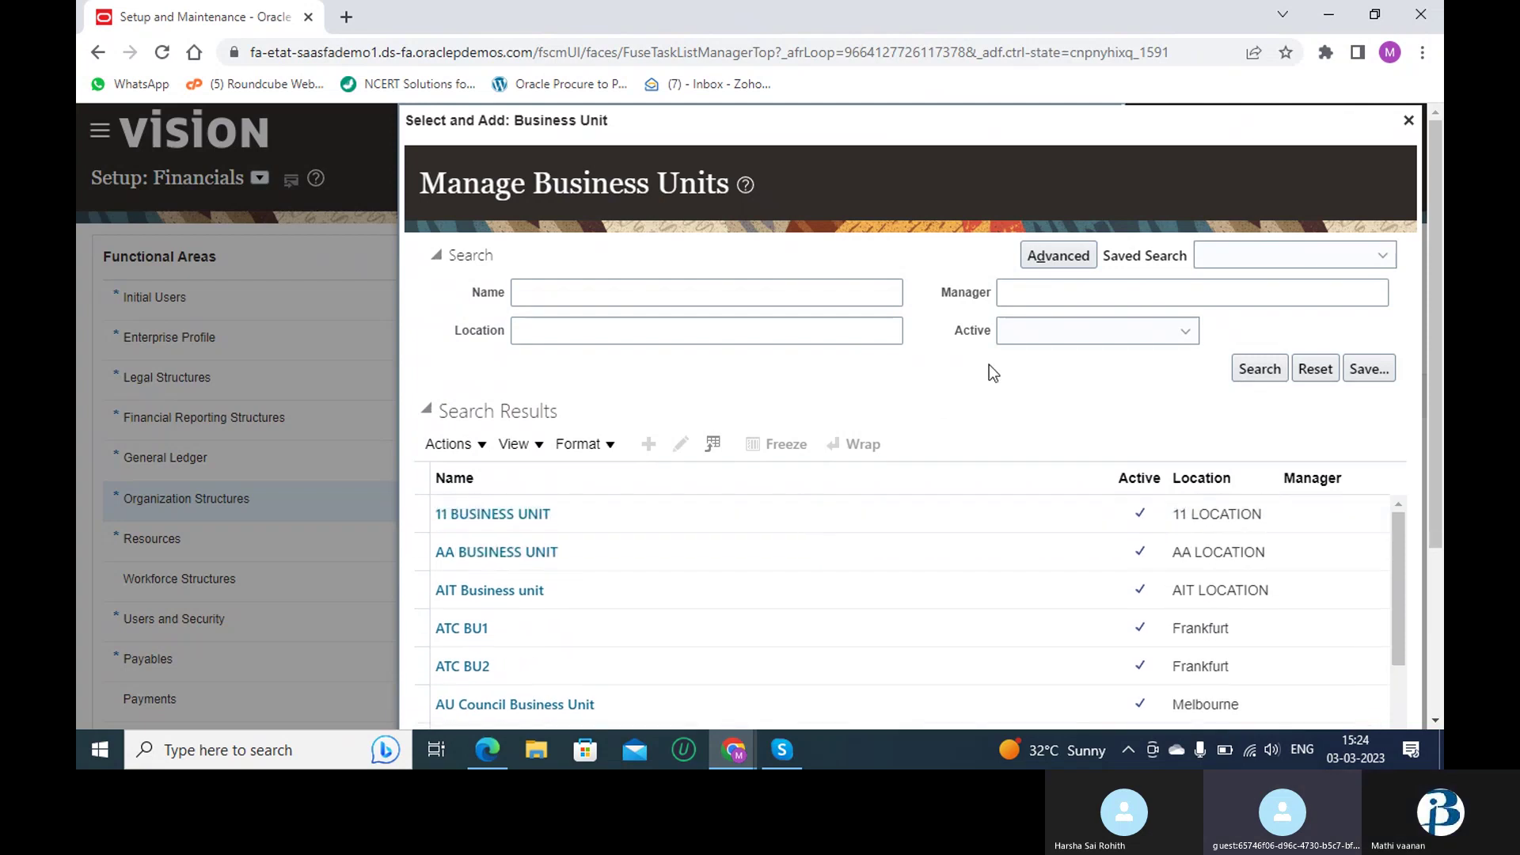
pyautogui.click(1408, 120)
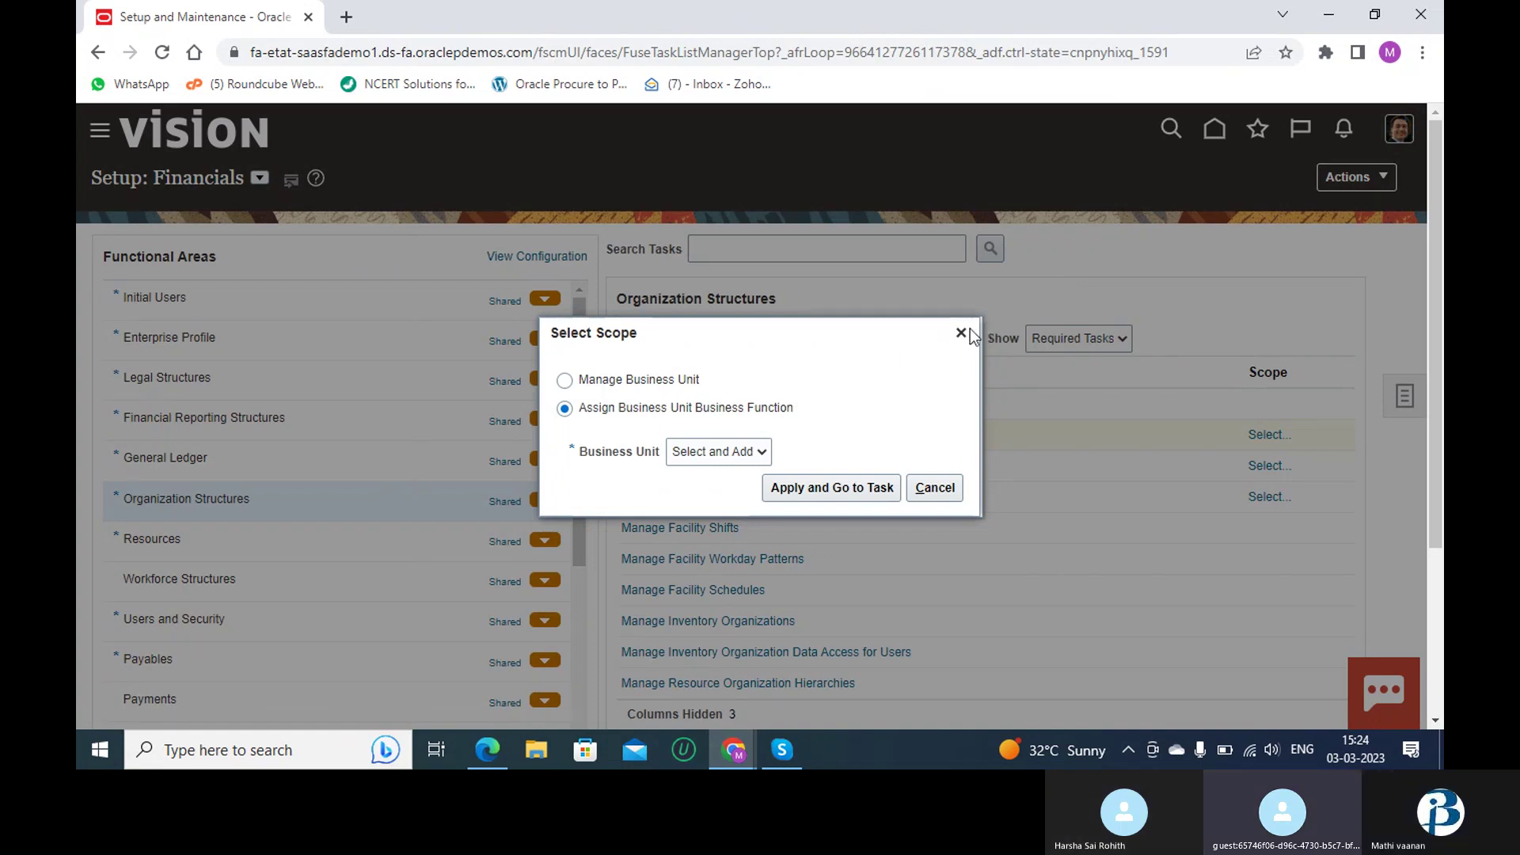
pyautogui.click(962, 333)
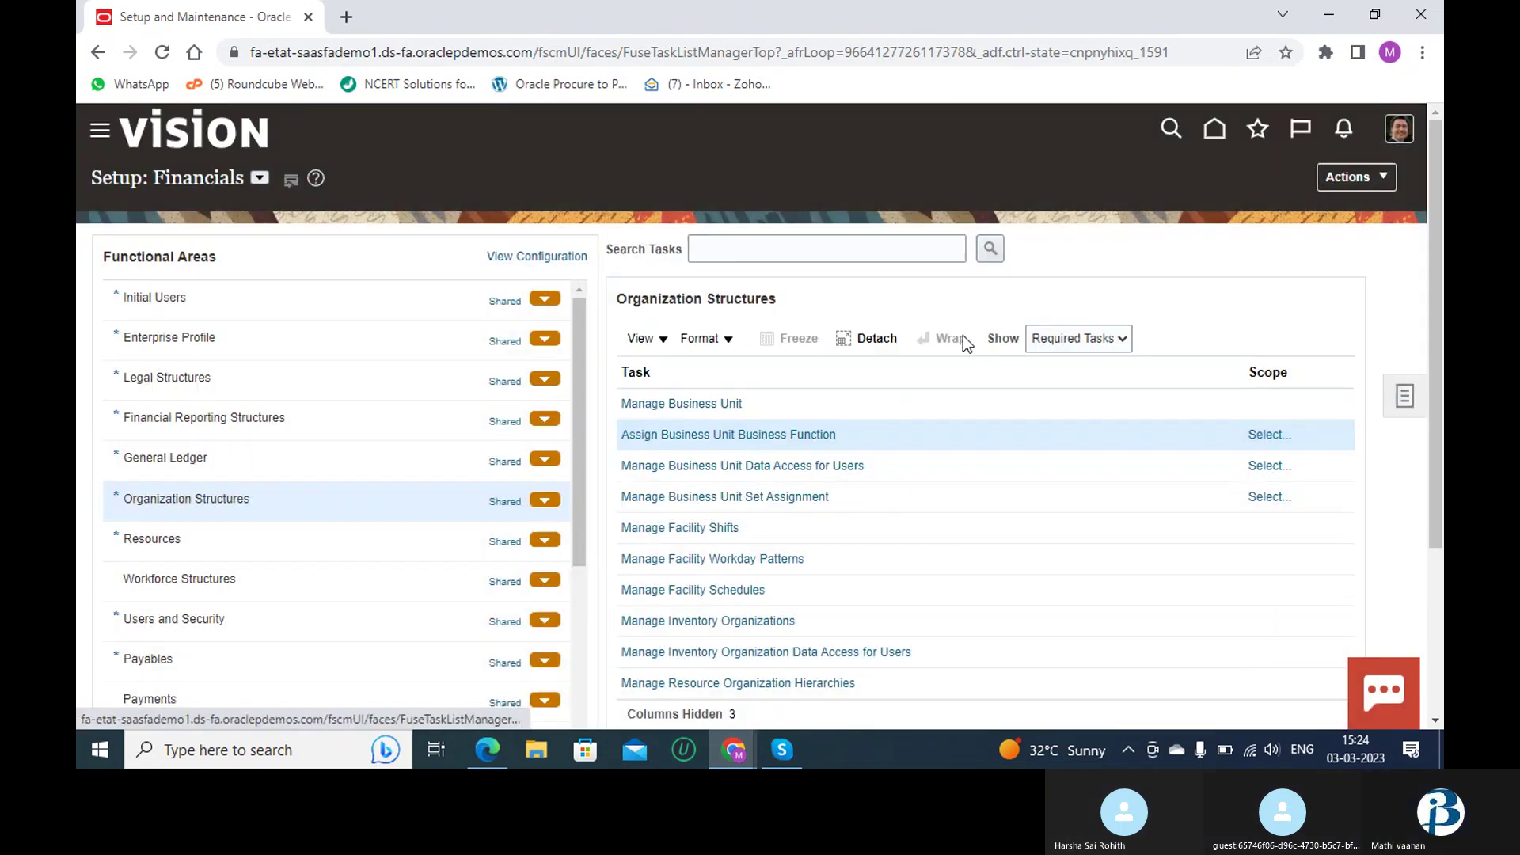
pyautogui.click(797, 442)
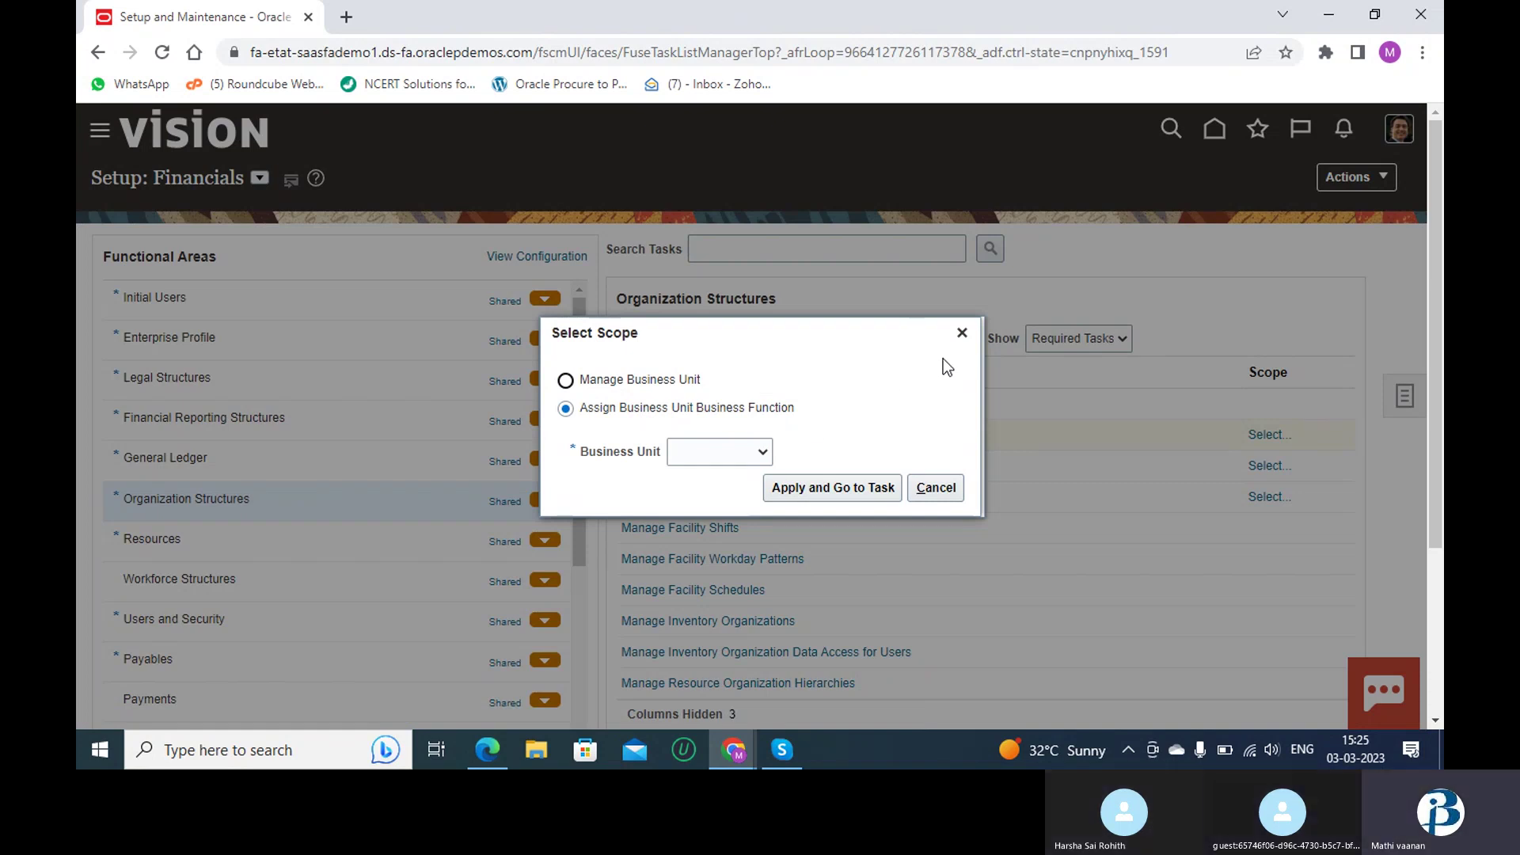
pyautogui.click(962, 333)
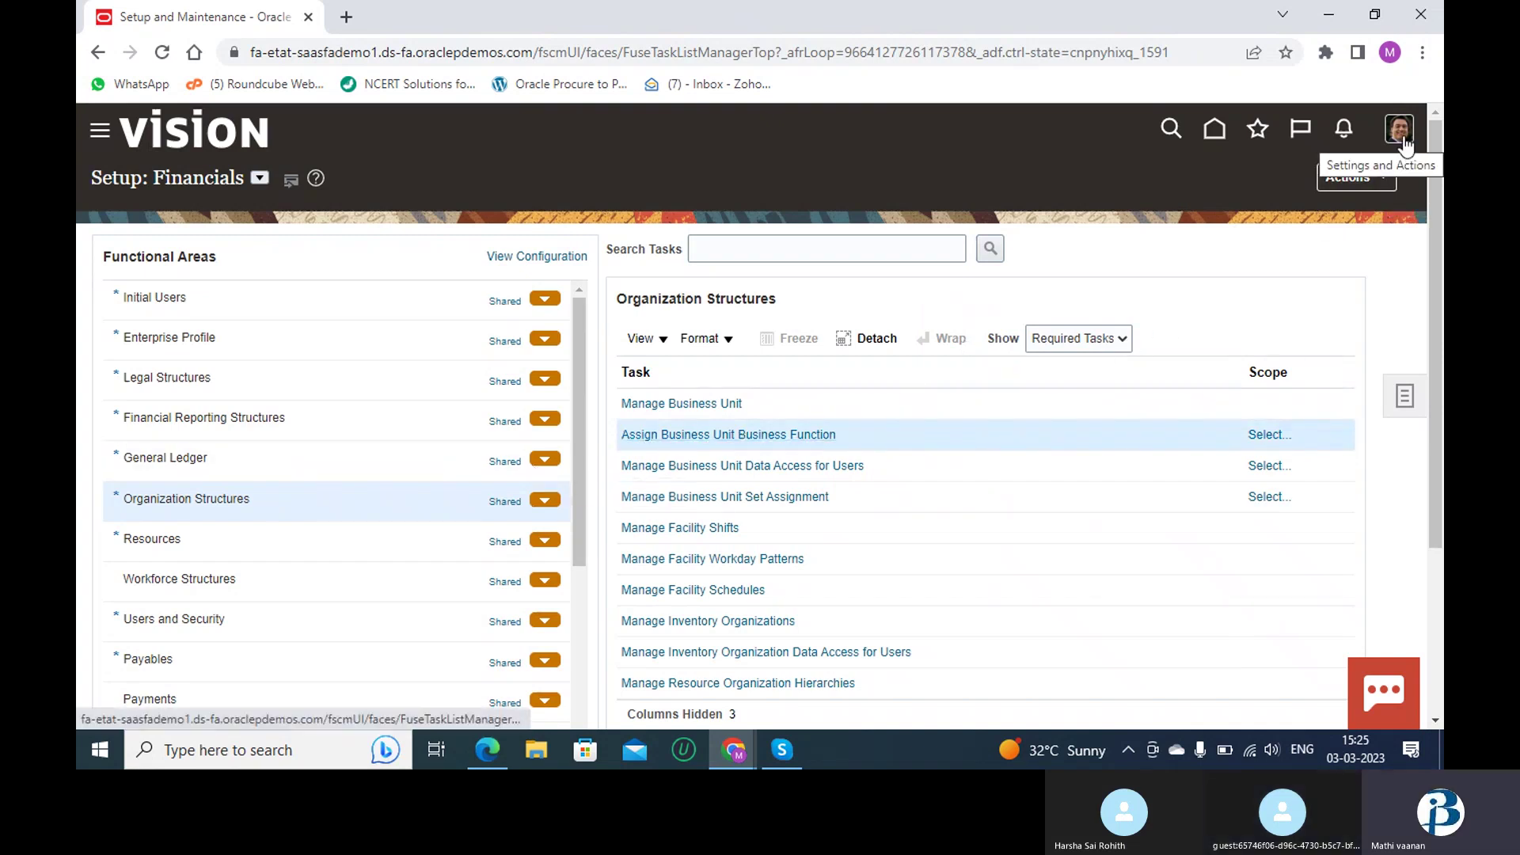
# - Return to the home page and open the General Ledger period statuses through General Accounting's Period Close
pyautogui.click(206, 117)
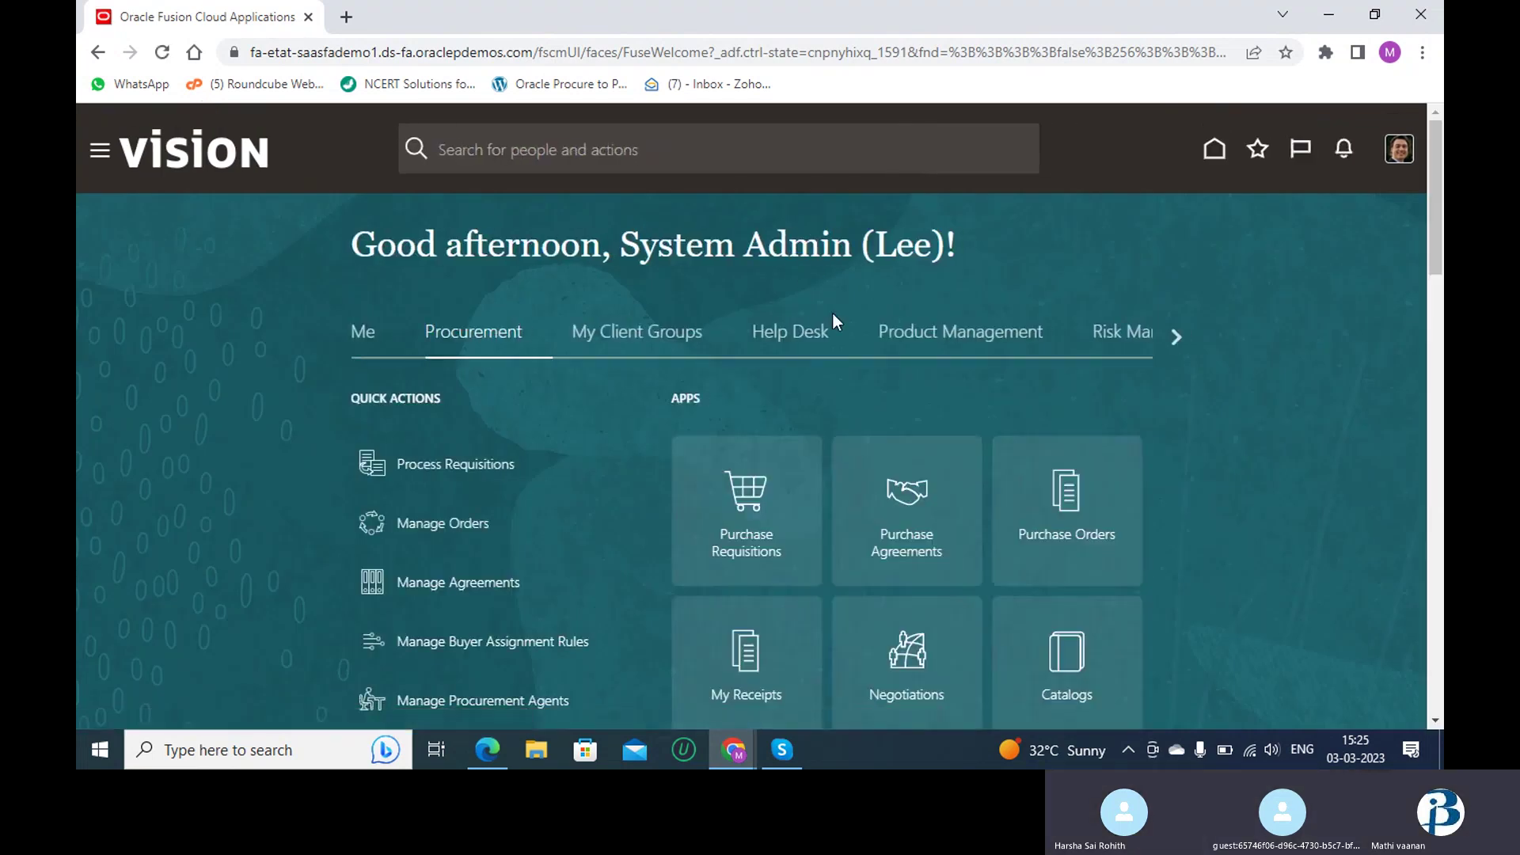
pyautogui.click(1175, 331)
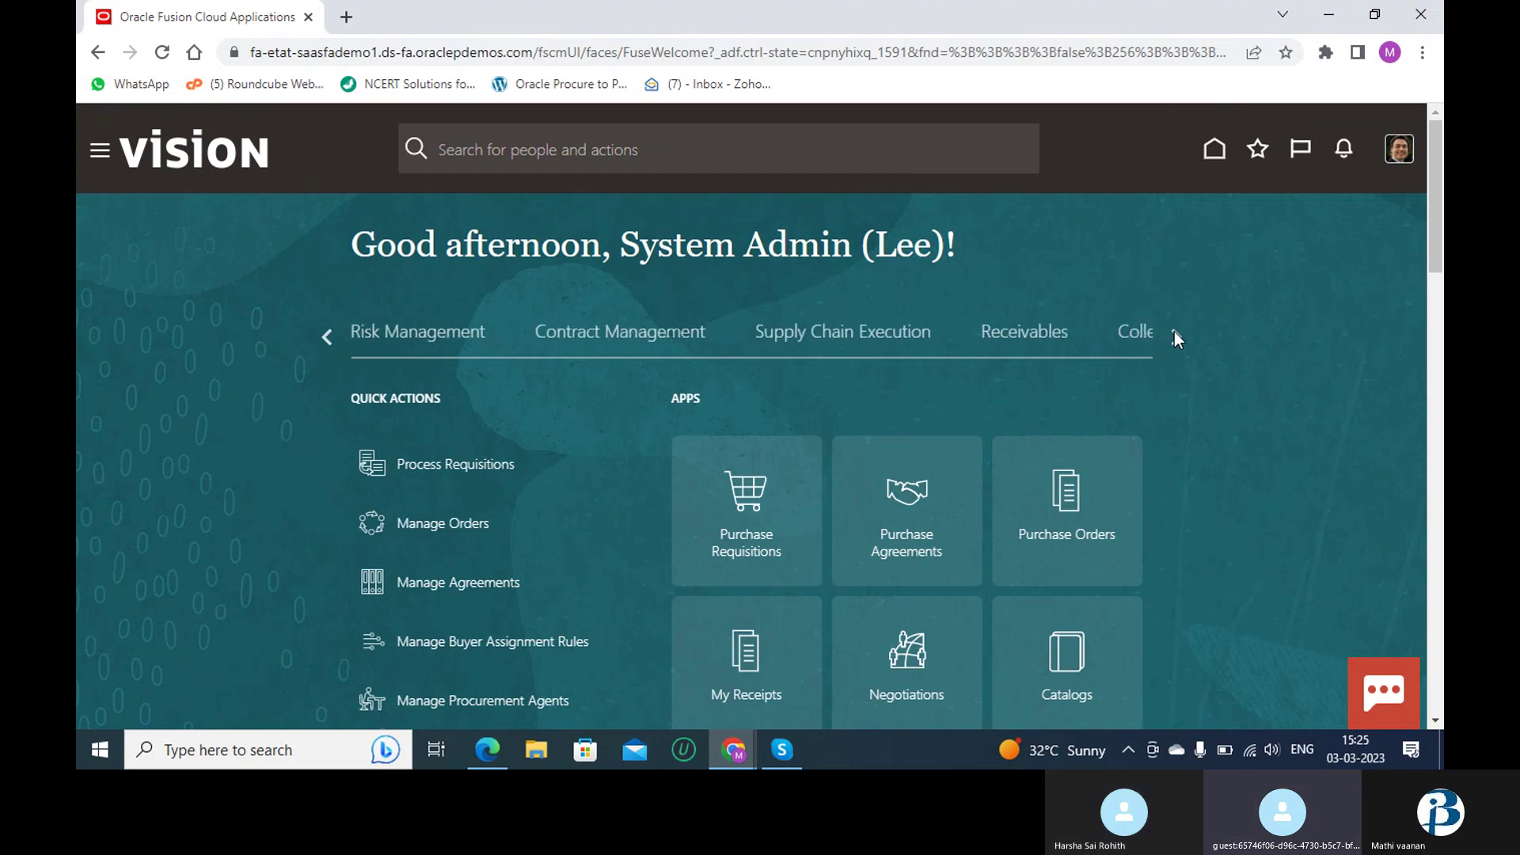
pyautogui.click(1175, 331)
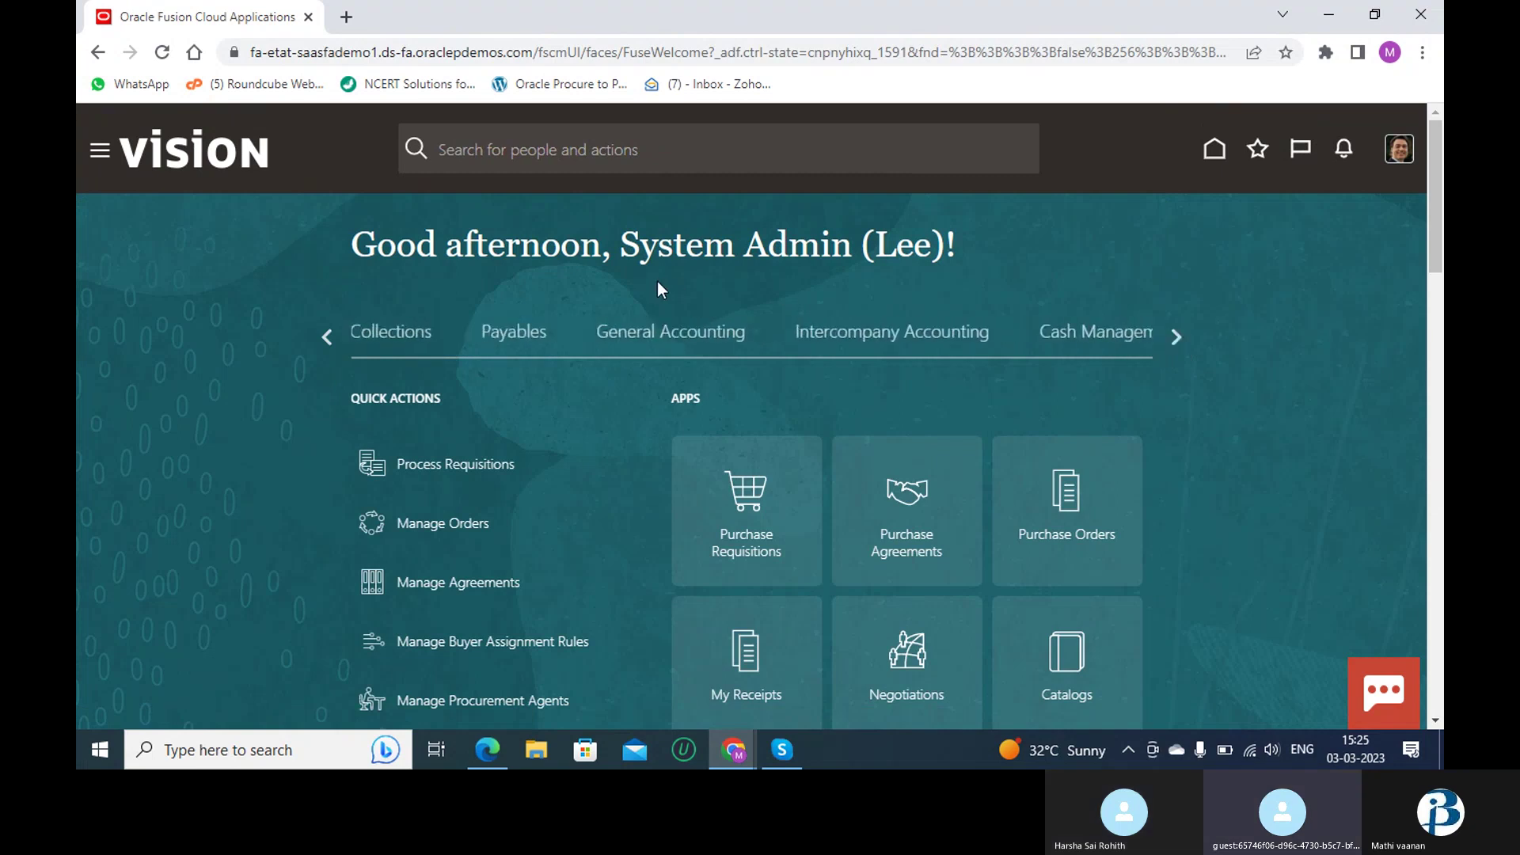
pyautogui.click(667, 339)
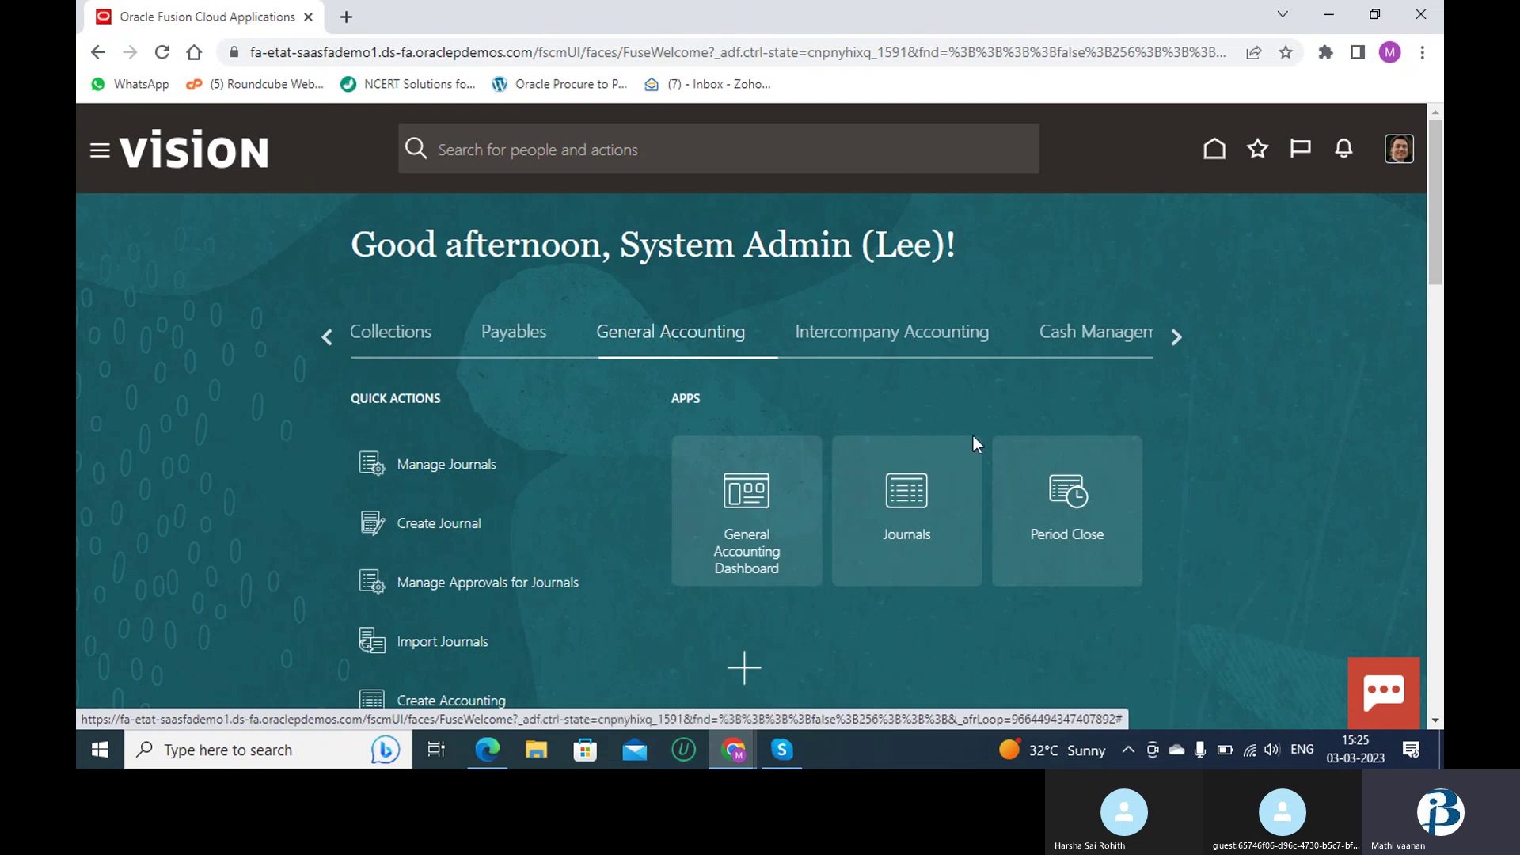
pyautogui.click(1079, 491)
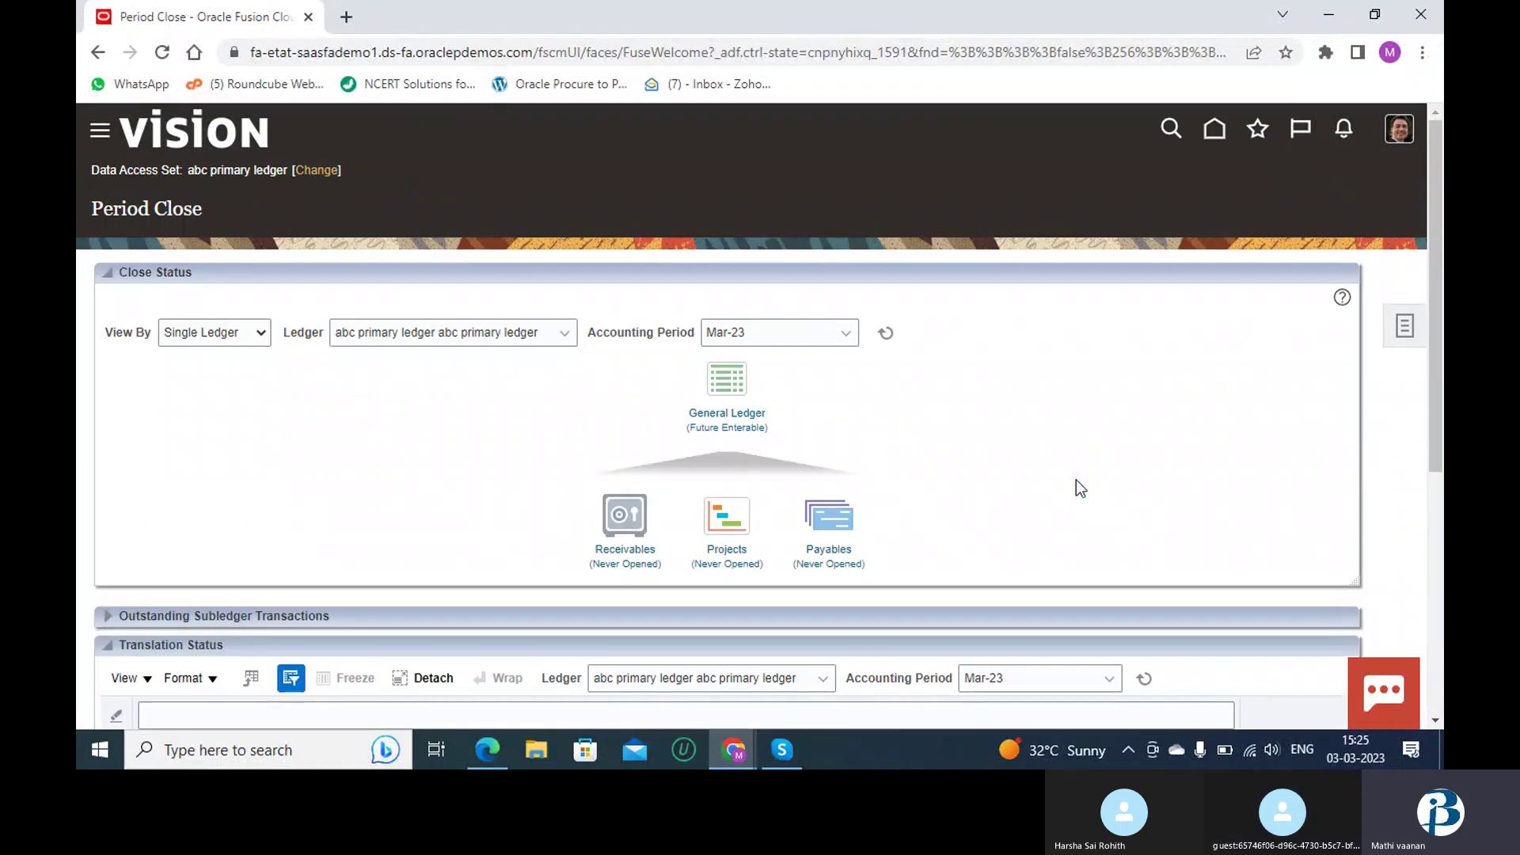
pyautogui.click(706, 422)
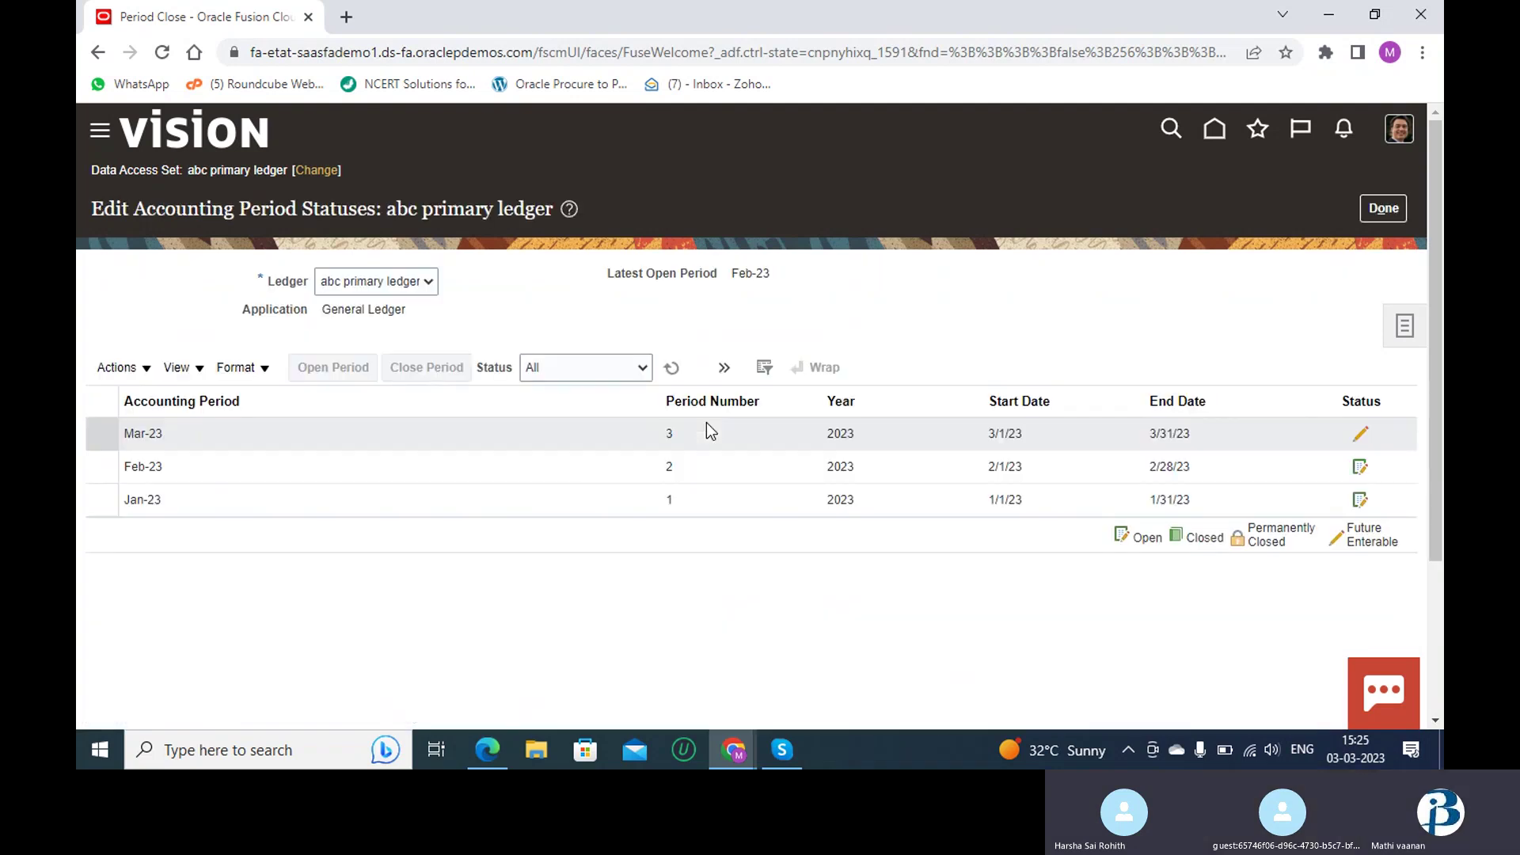
# - Change the data access set to US Ledger Set
pyautogui.click(320, 171)
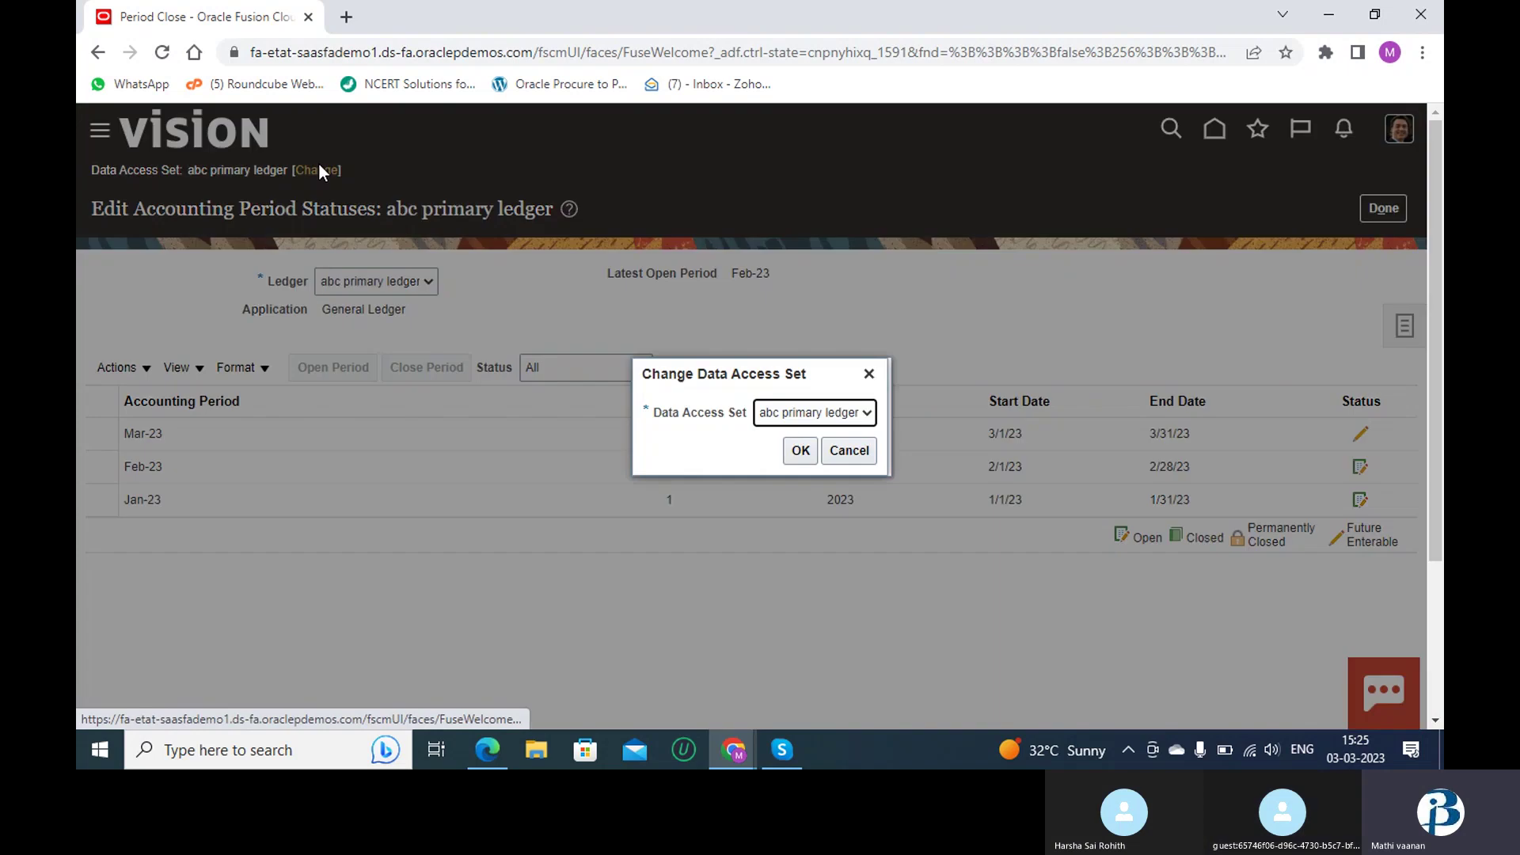
pyautogui.click(840, 420)
pyautogui.click(844, 453)
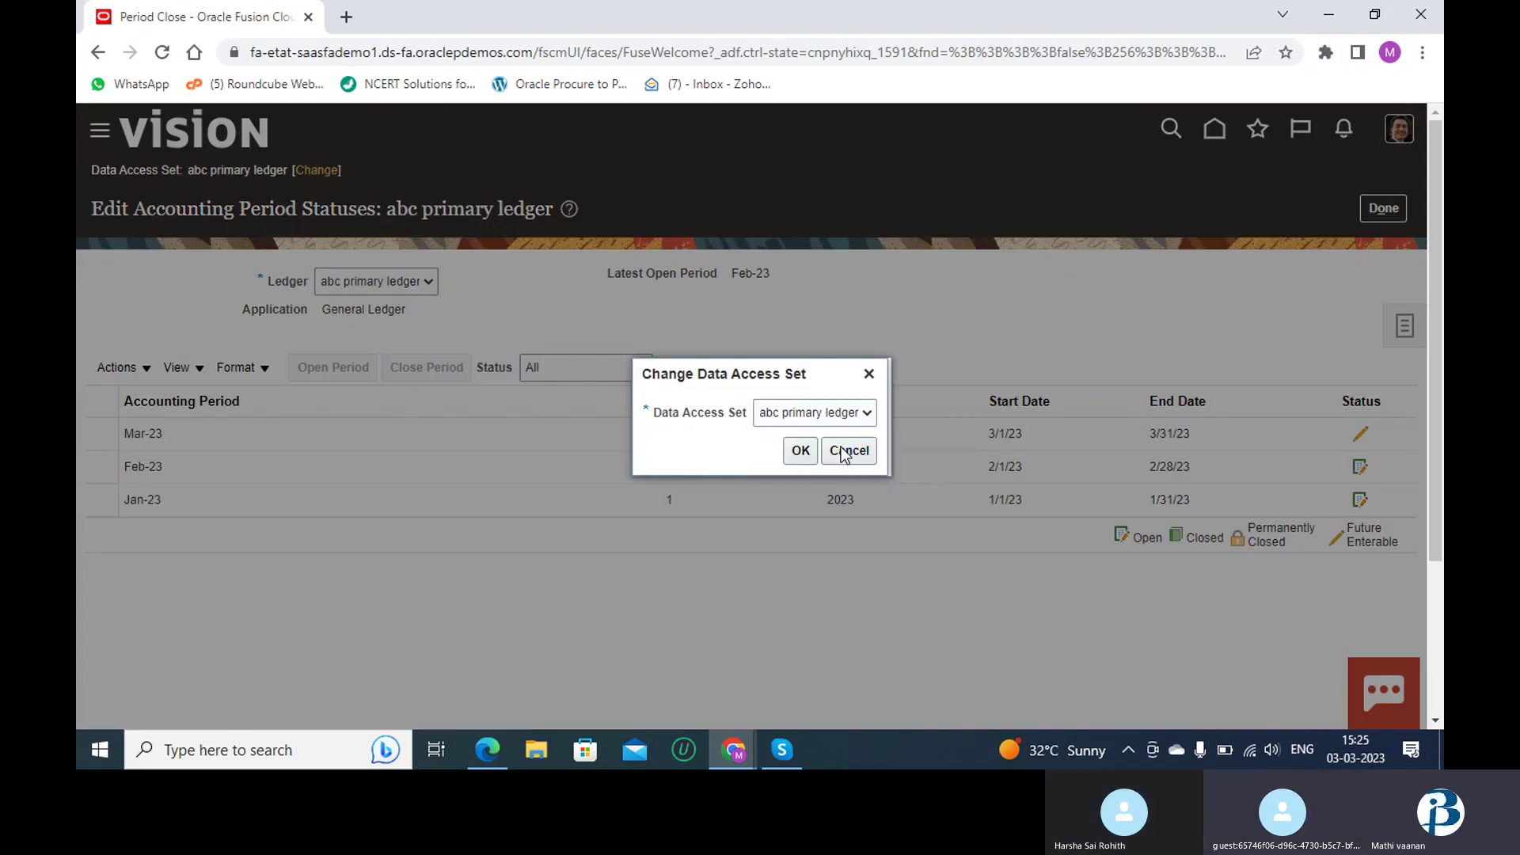
pyautogui.click(800, 451)
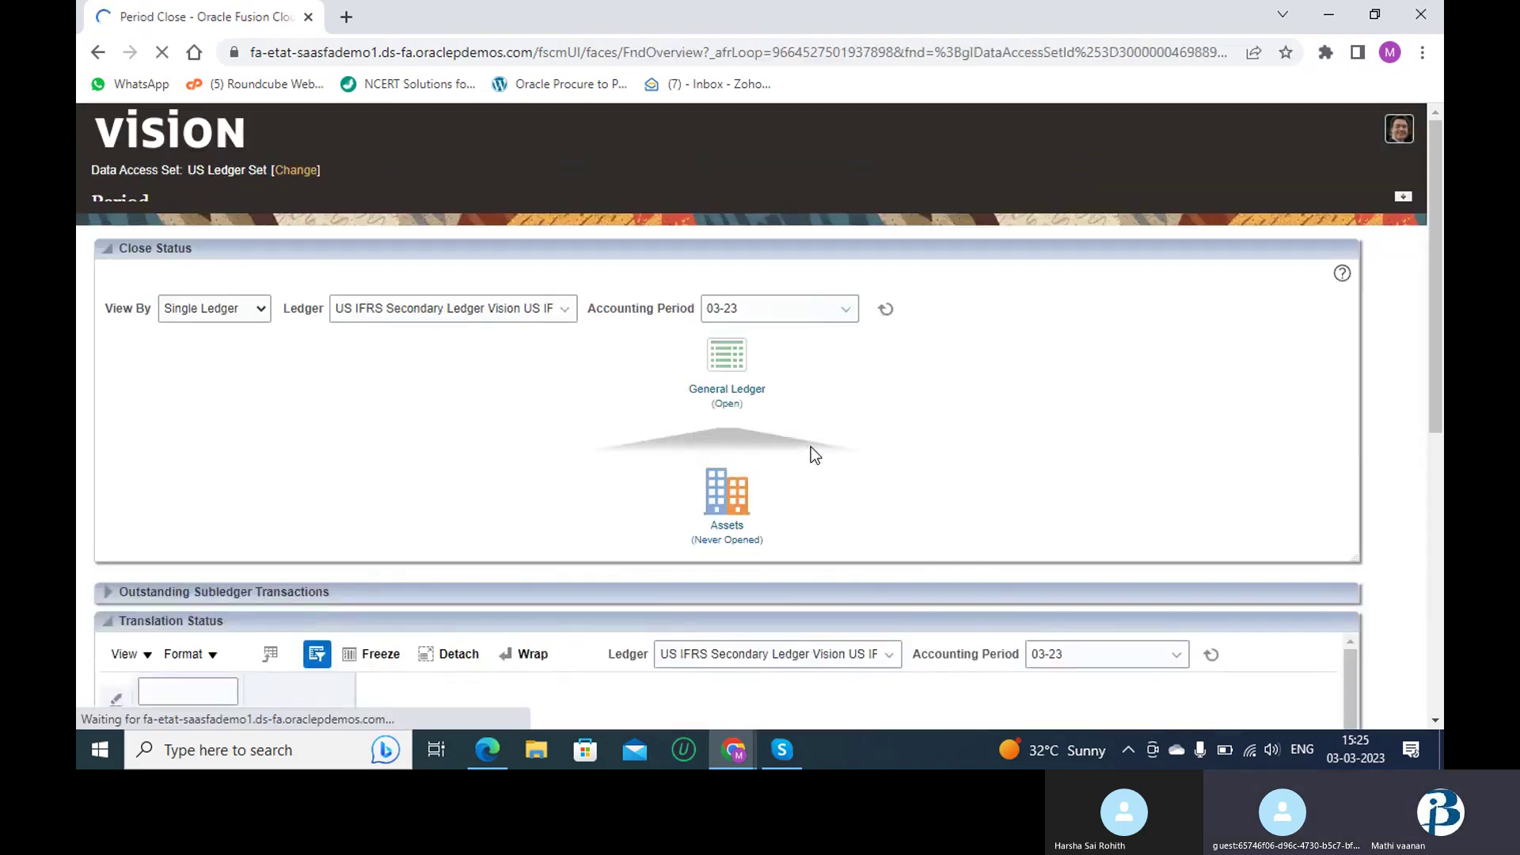
# - Open the General Ledger period statuses for US IFRS Secondary Ledger and look through the accounting periods
pyautogui.click(726, 428)
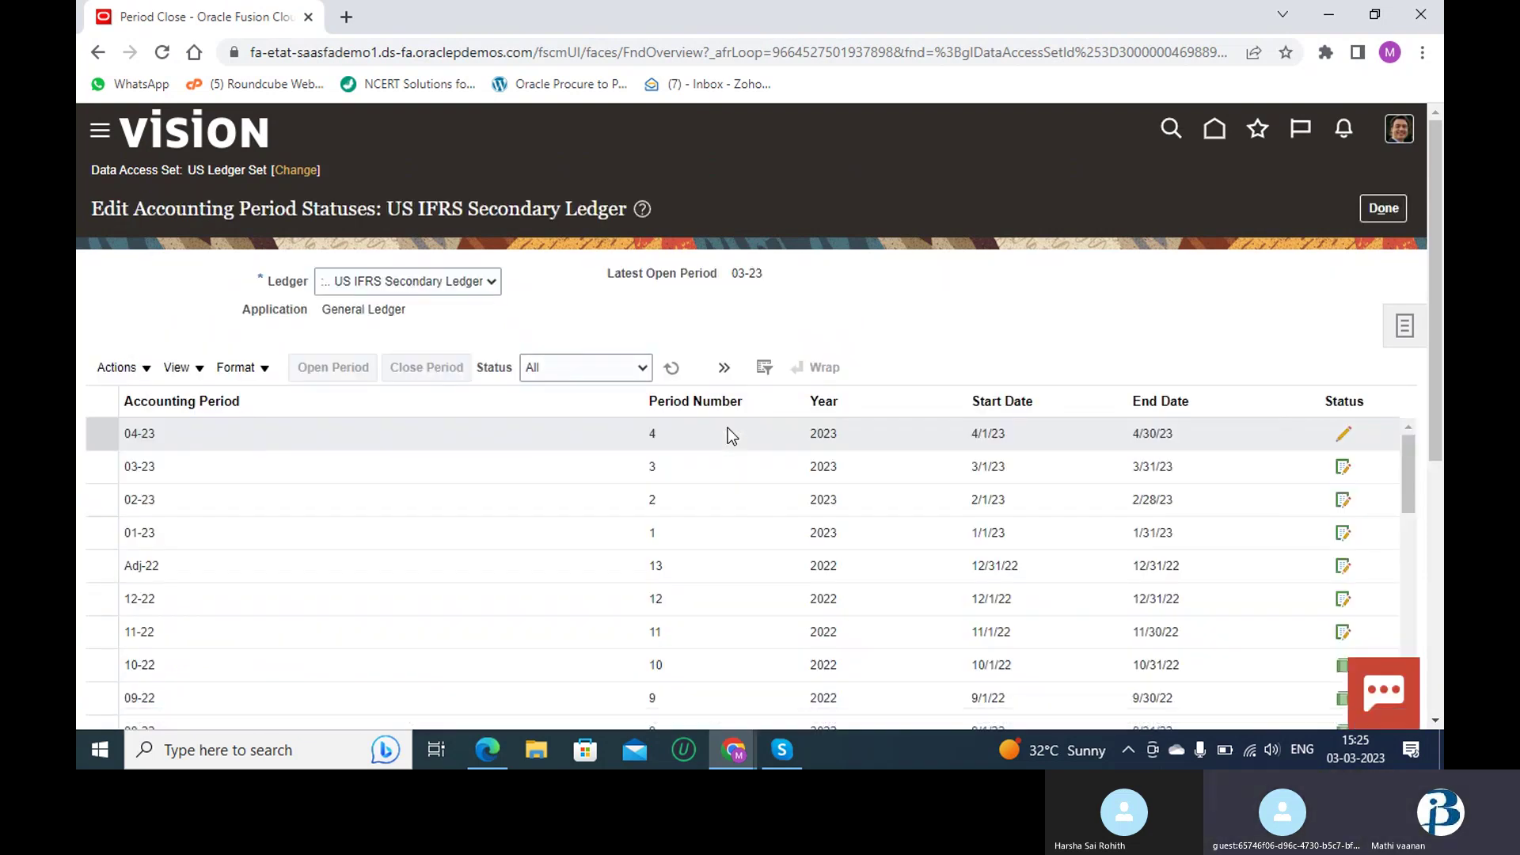
pyautogui.scroll(-1, 646, 458)
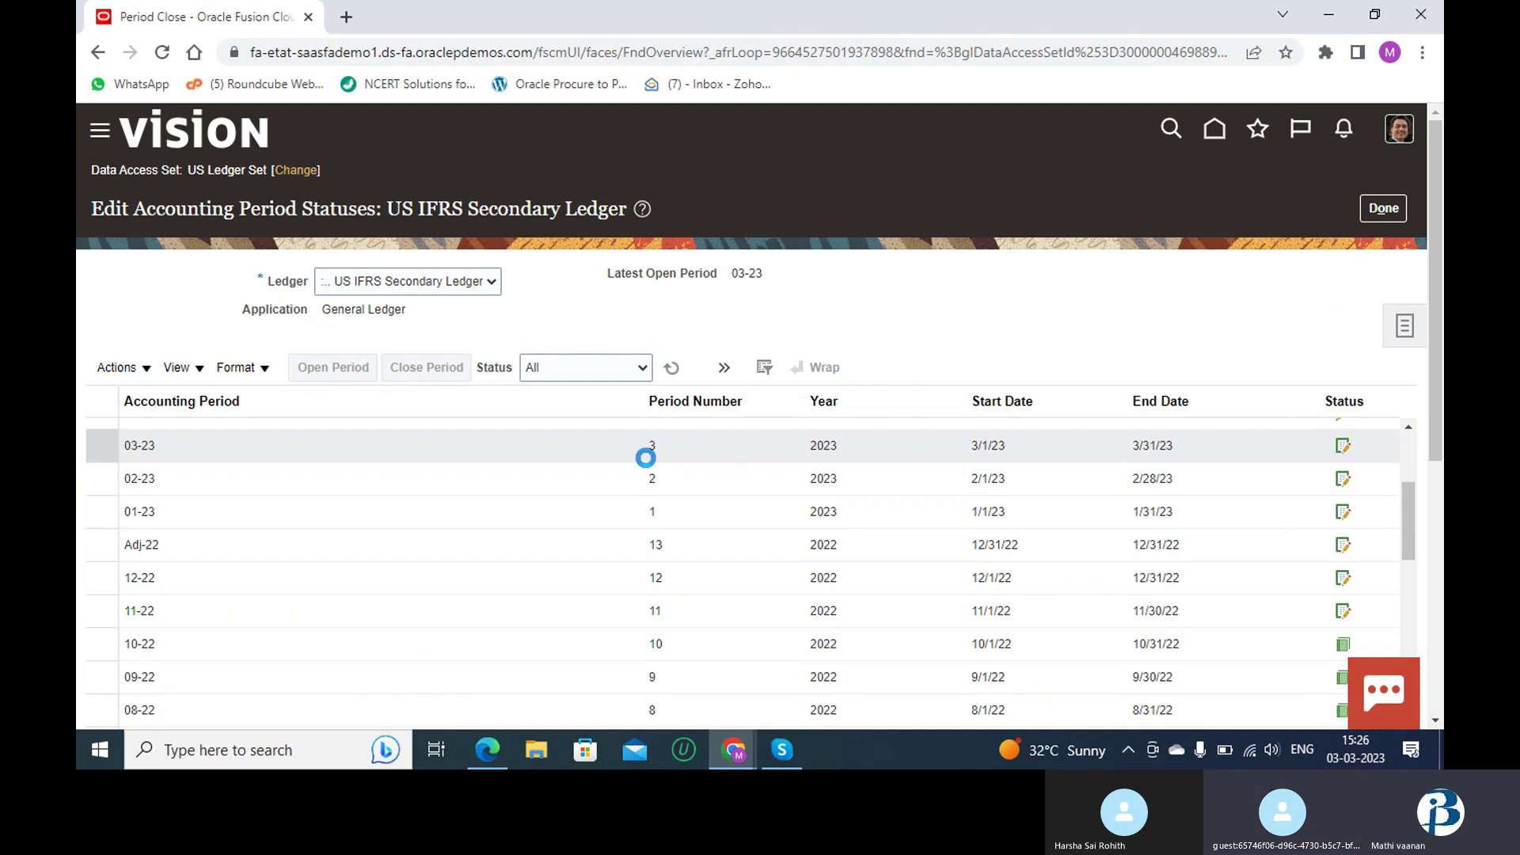
pyautogui.scroll(-5, 646, 458)
pyautogui.scroll(-1, 717, 271)
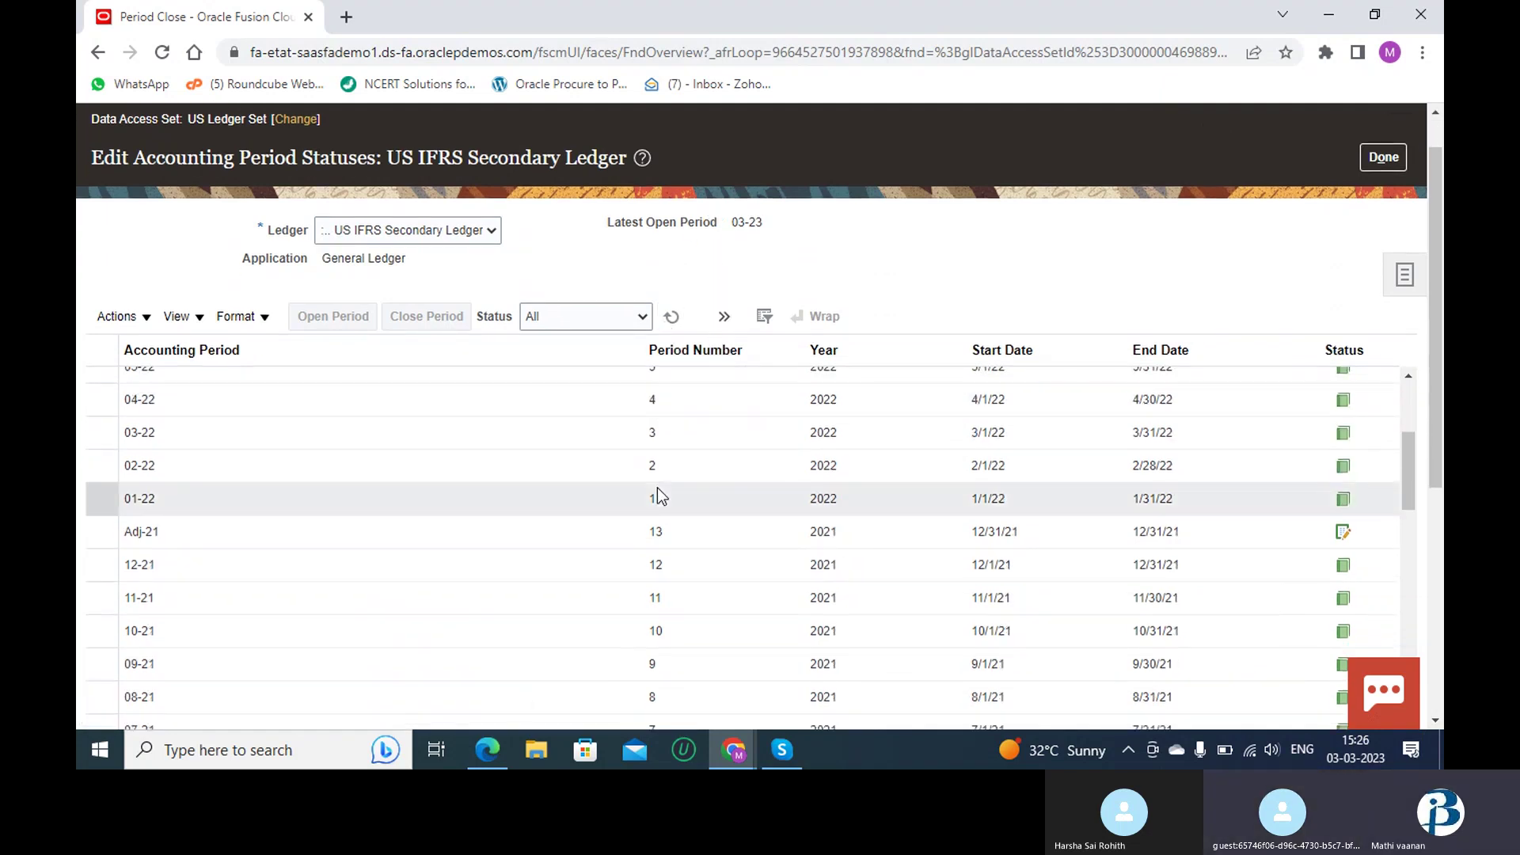
pyautogui.scroll(-5, 657, 487)
pyautogui.scroll(12, 657, 487)
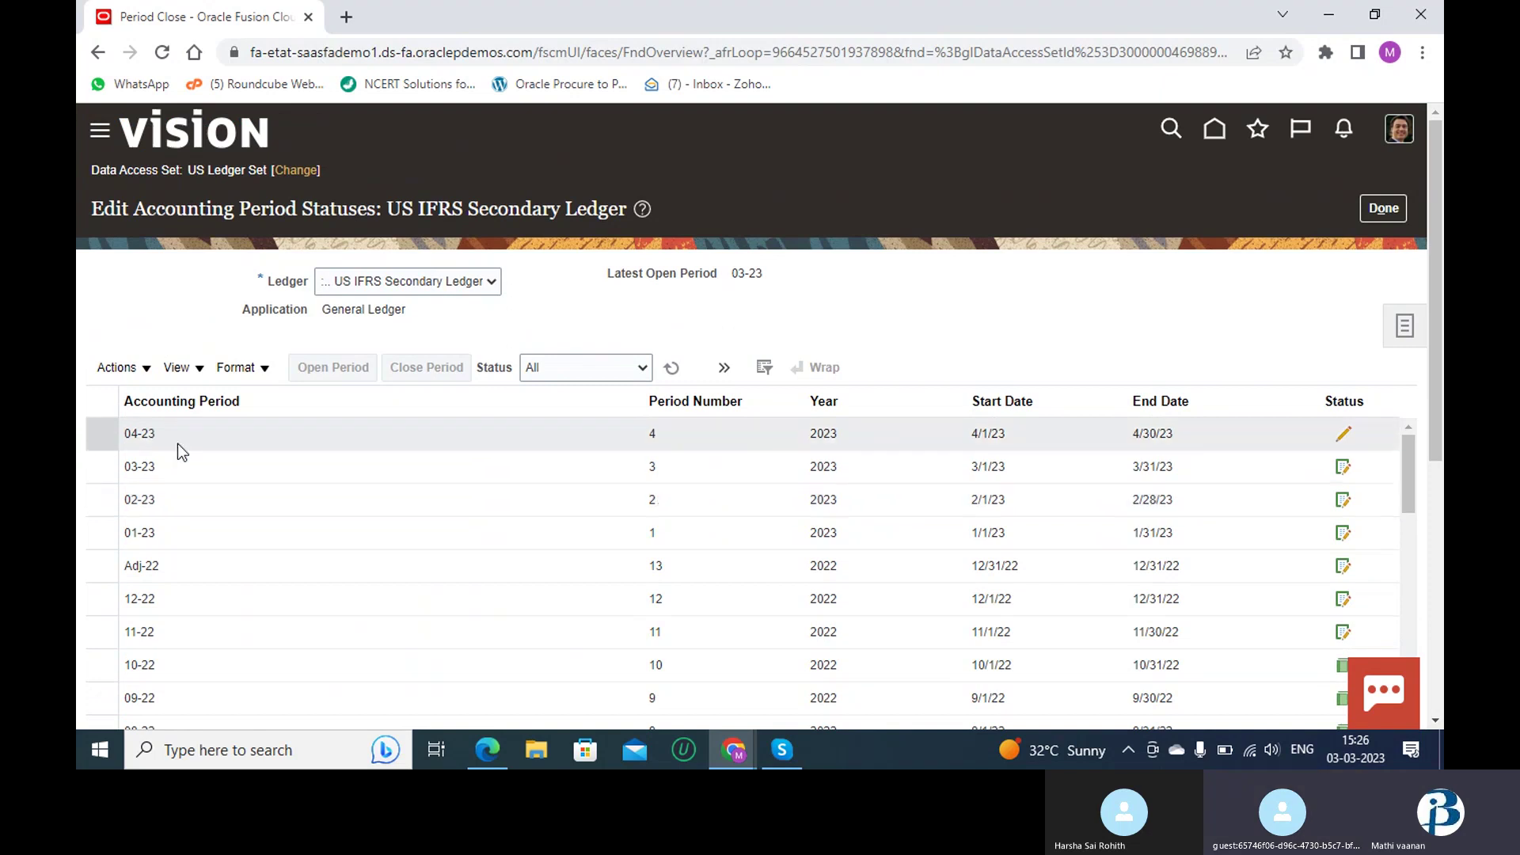
# - Look at the target periods offered by Open Target Period, and close the dialog without opening any
pyautogui.click(118, 367)
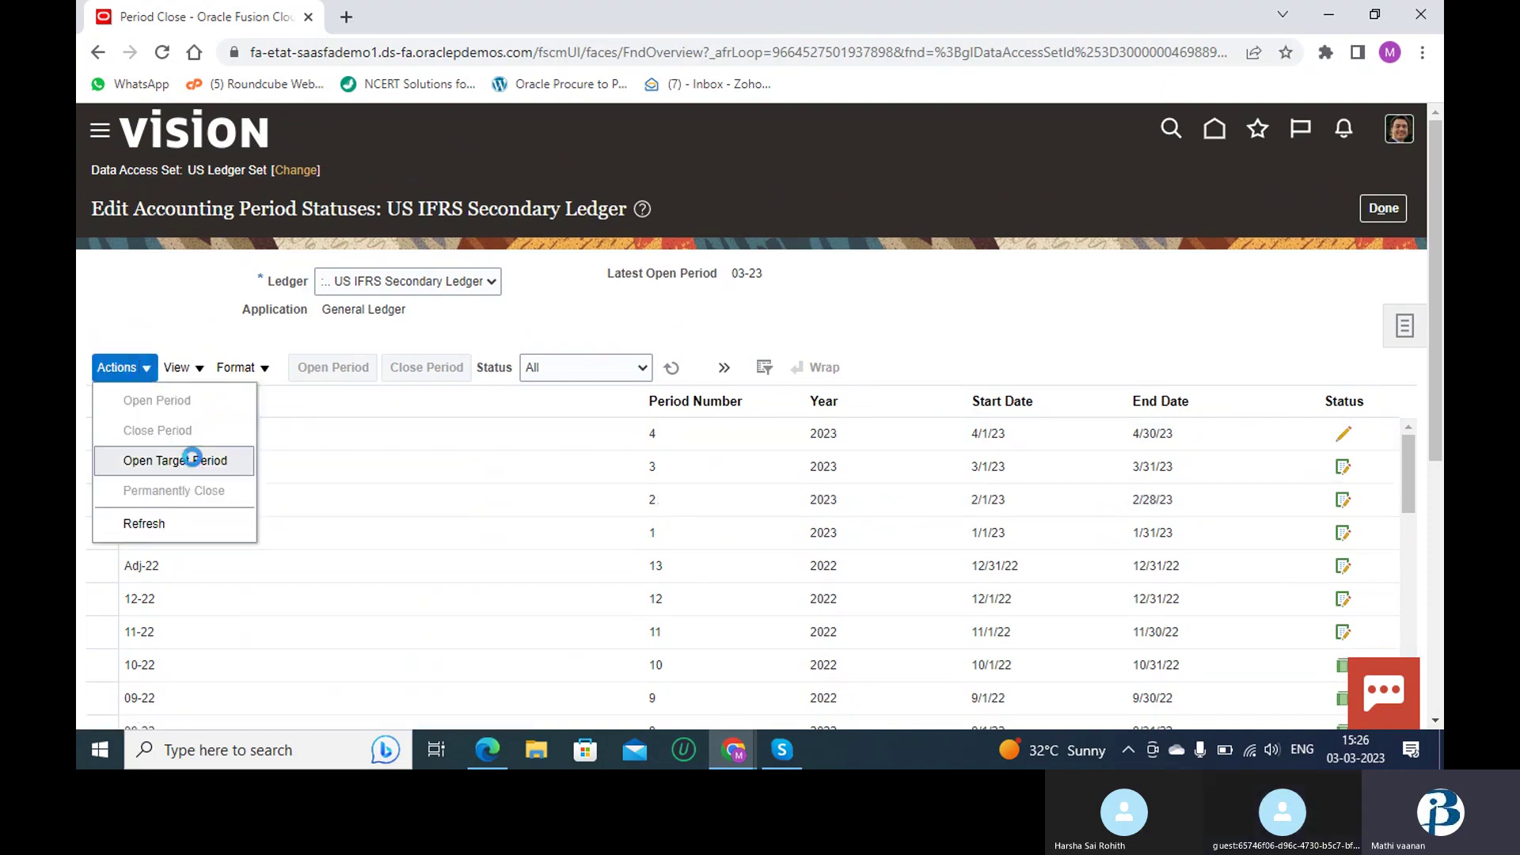
pyautogui.click(192, 459)
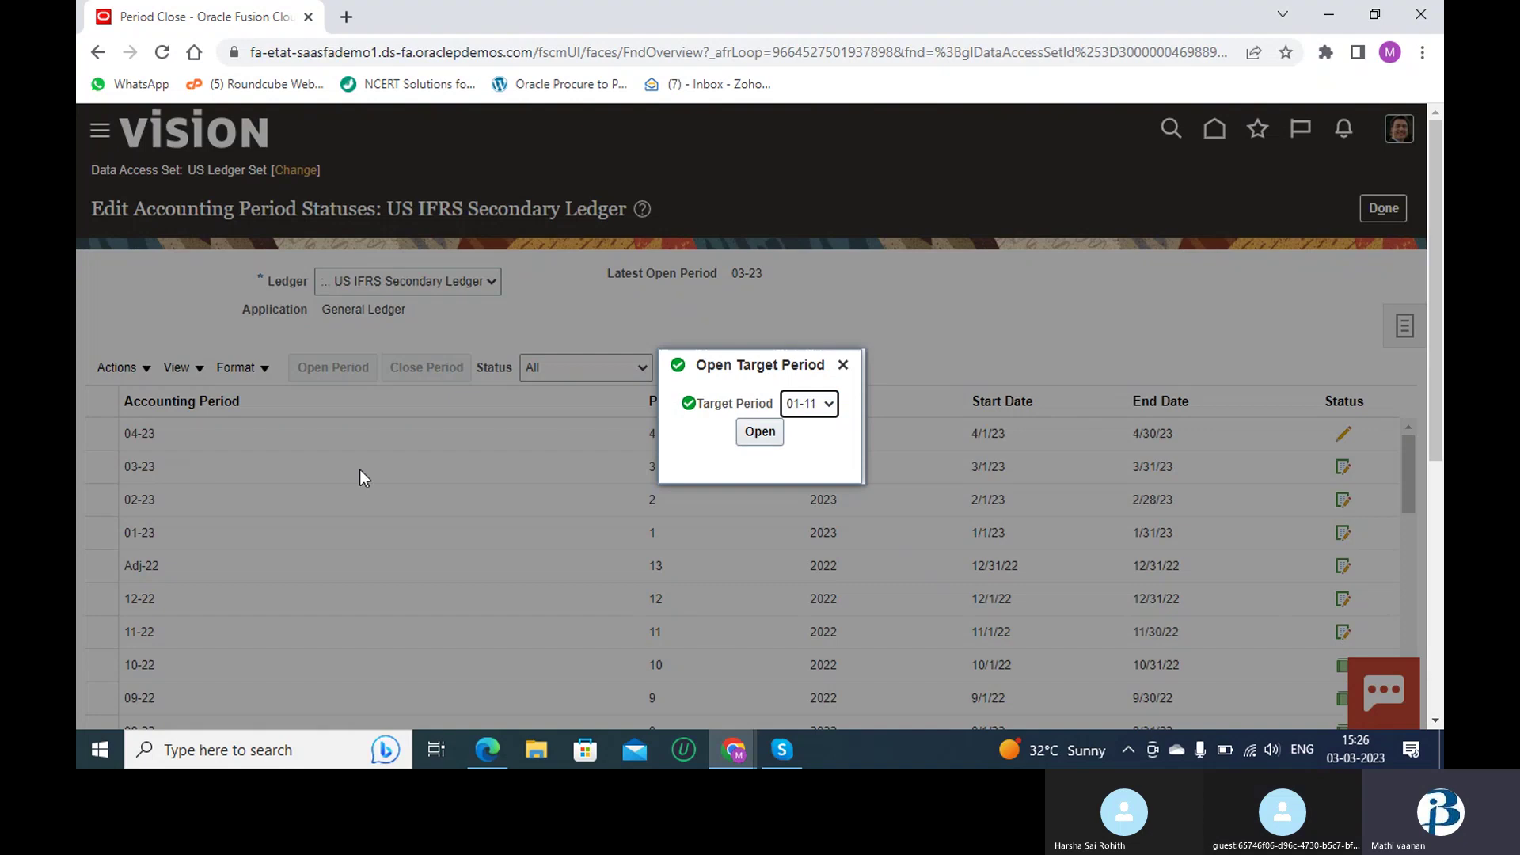
pyautogui.click(809, 404)
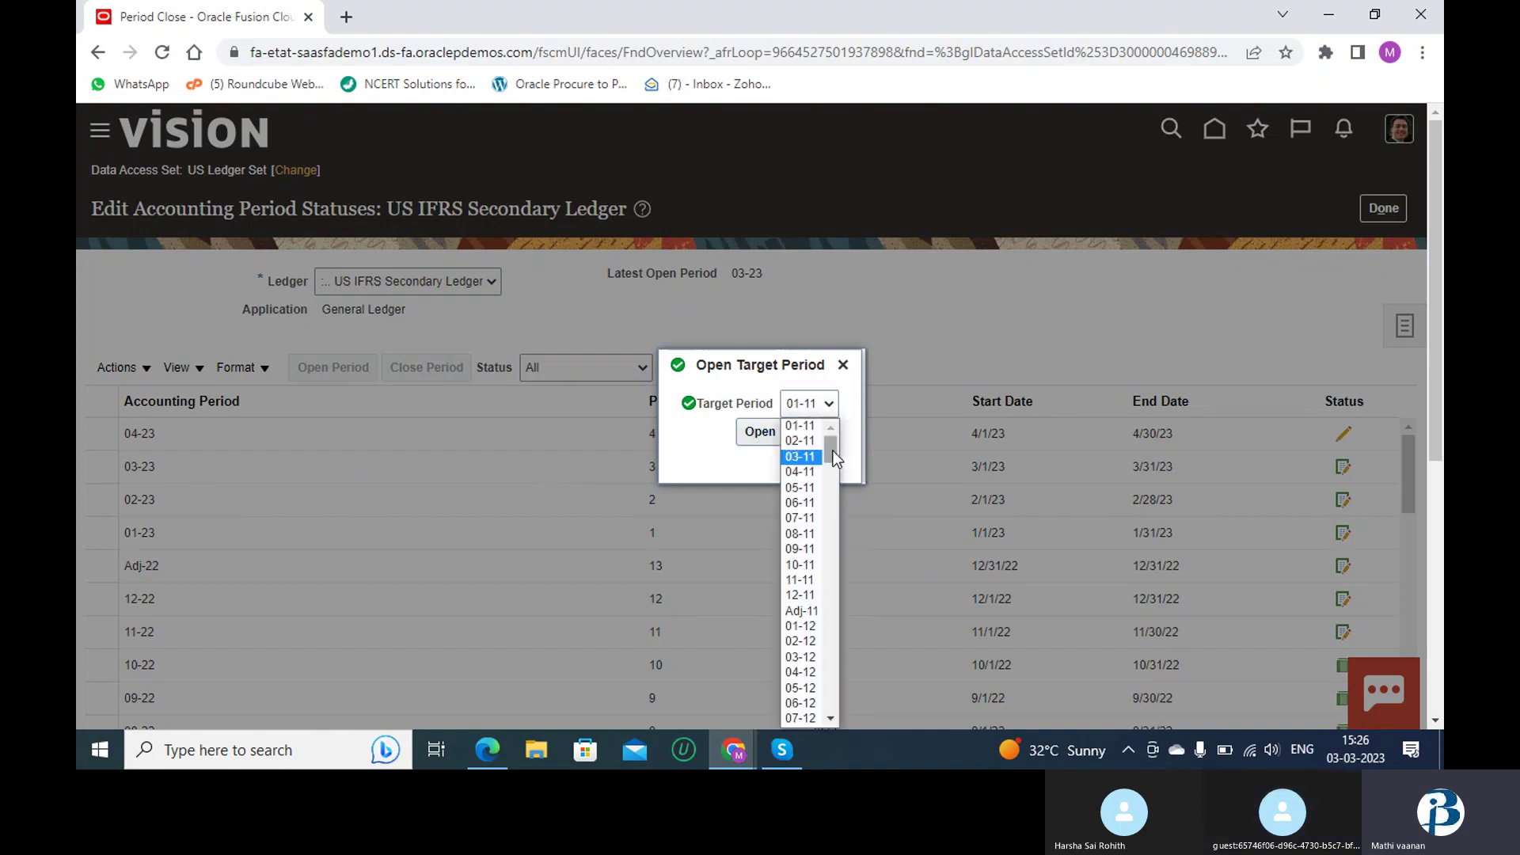
pyautogui.moveTo(833, 449)
pyautogui.mouseDown()
pyautogui.moveTo(829, 717)
pyautogui.moveTo(825, 444)
pyautogui.mouseUp()
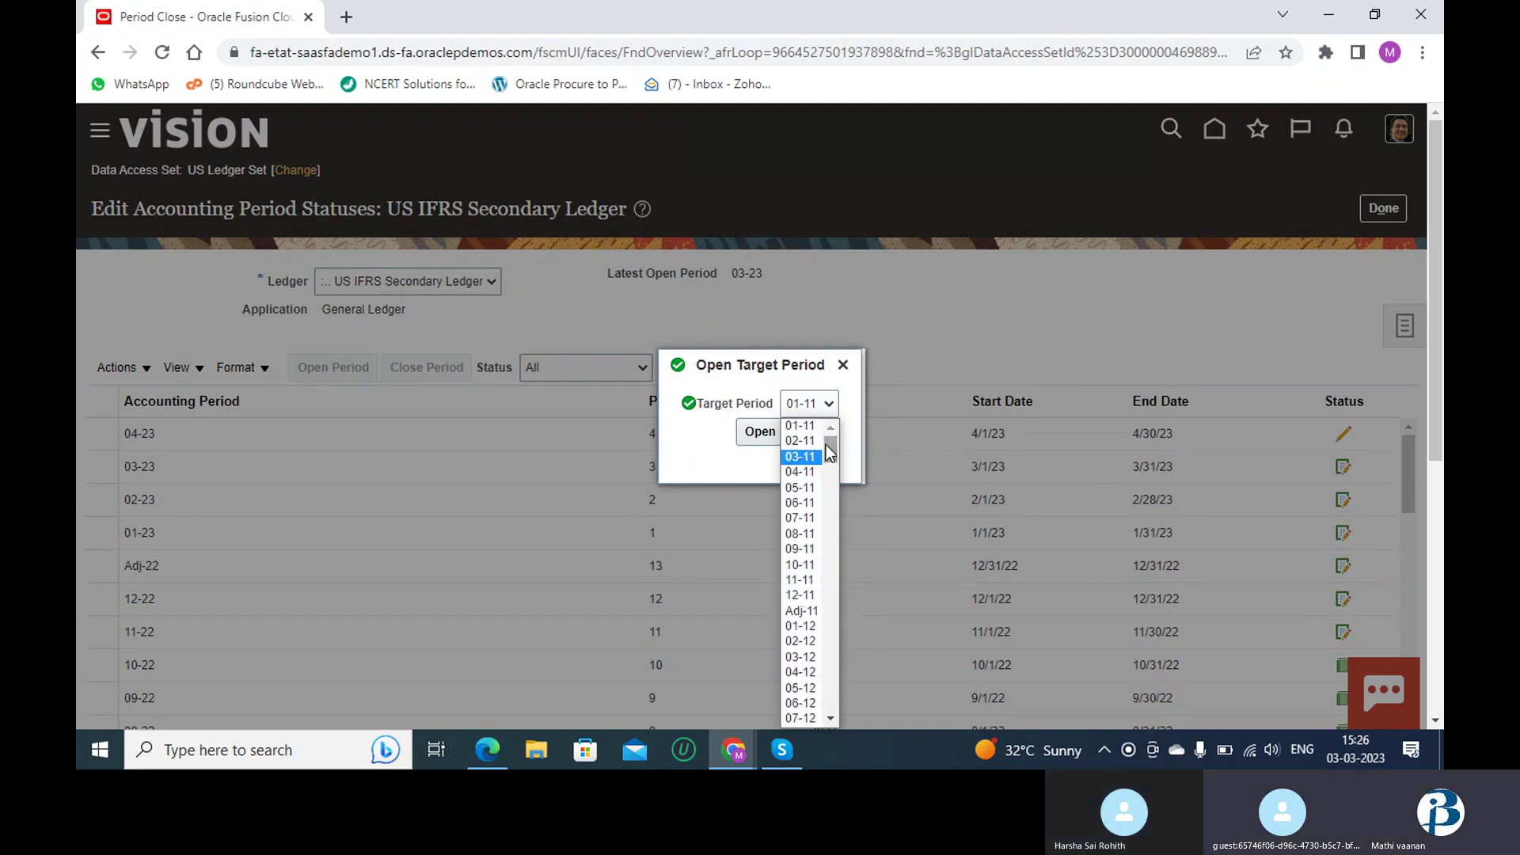
pyautogui.click(850, 365)
pyautogui.click(850, 364)
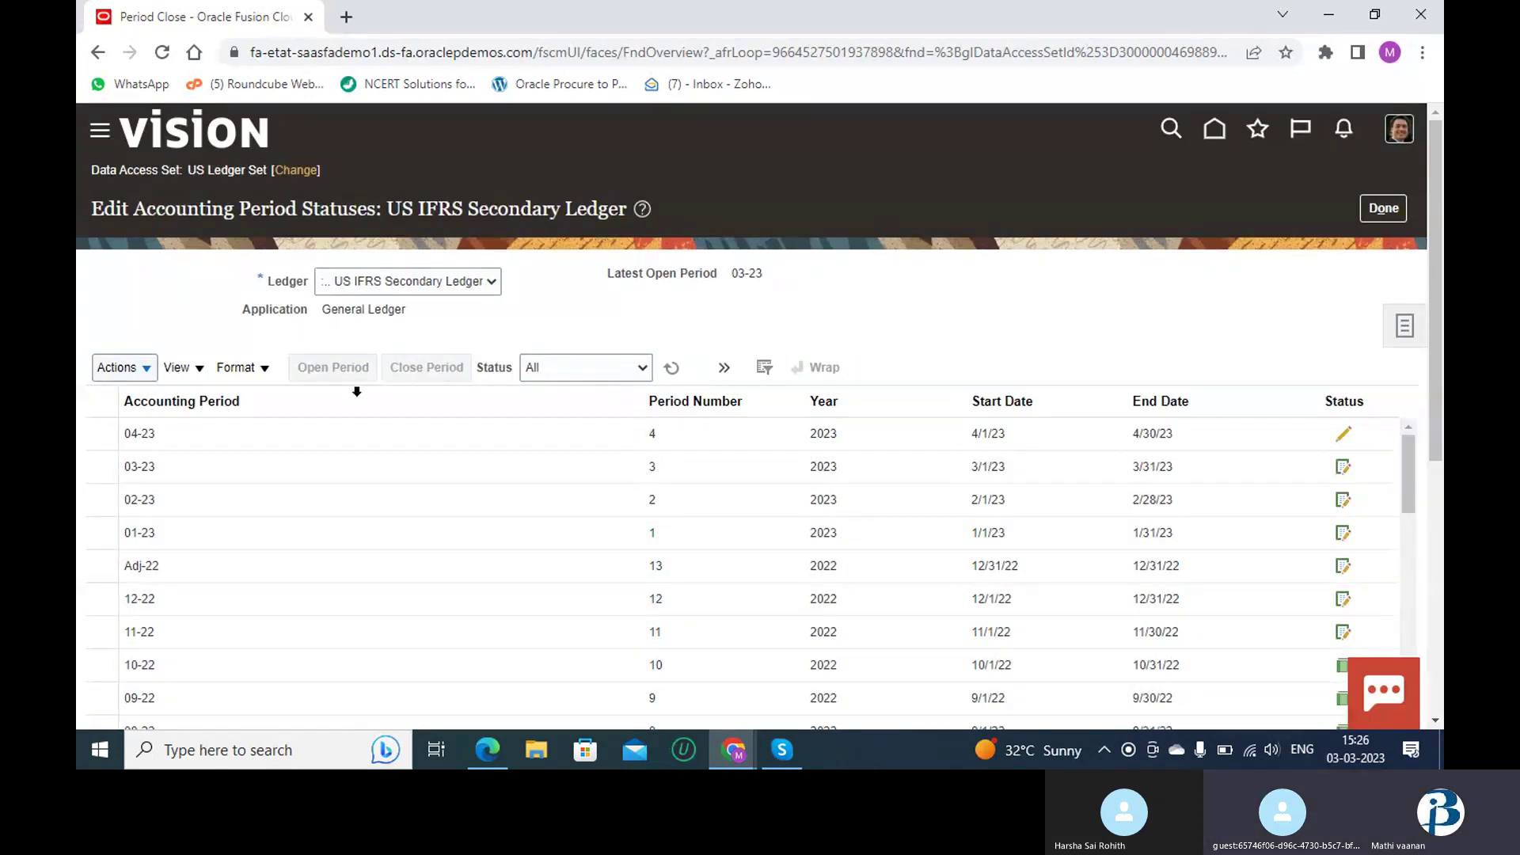
# - Select accounting periods 04-23 and 03-23 in turn to compare their statuses and the available open and close actions
pyautogui.click(334, 430)
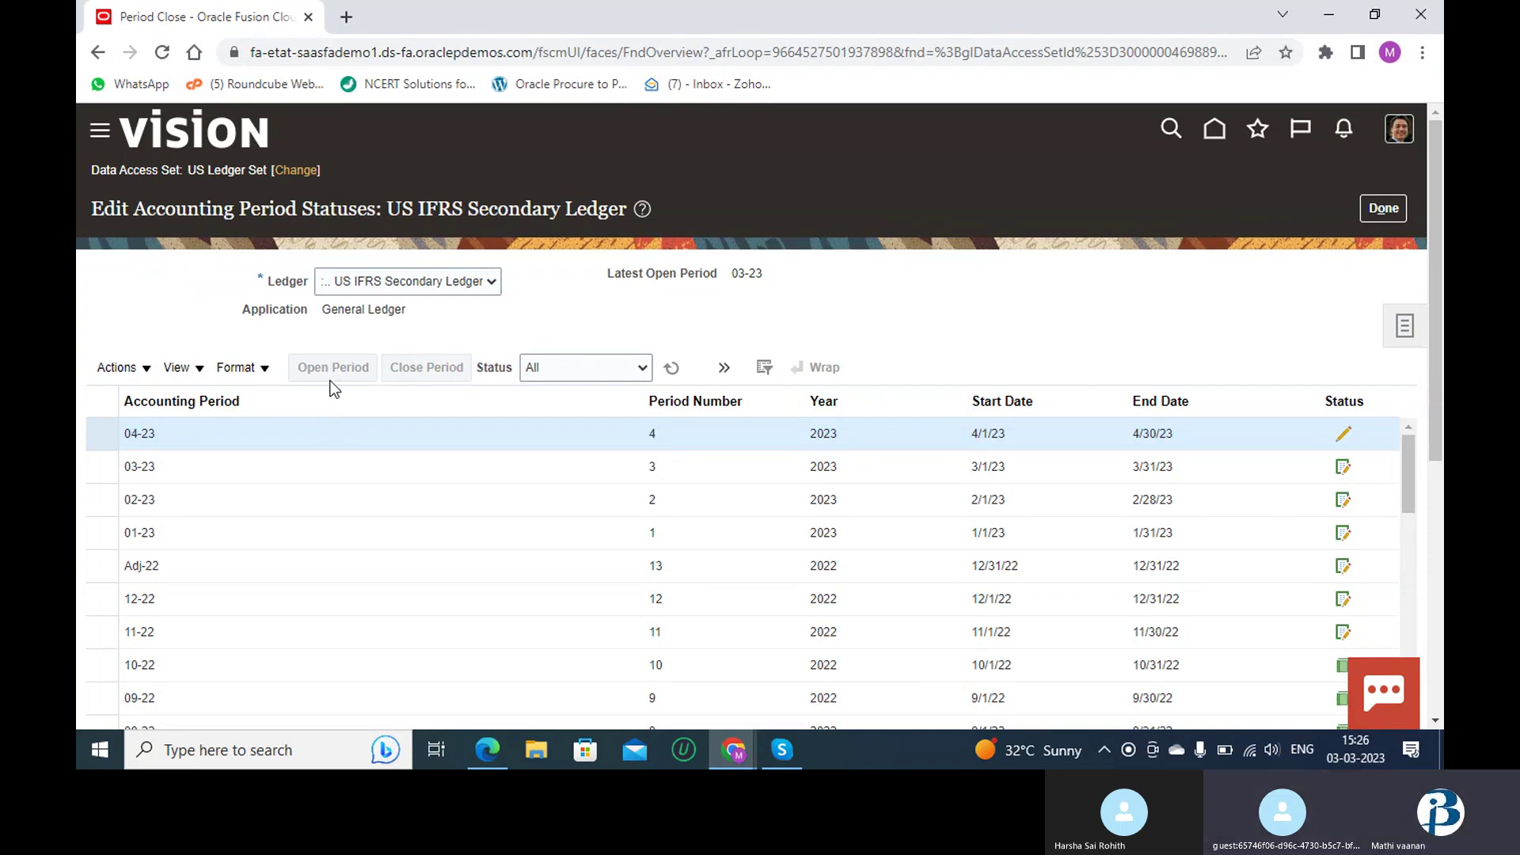
pyautogui.click(399, 449)
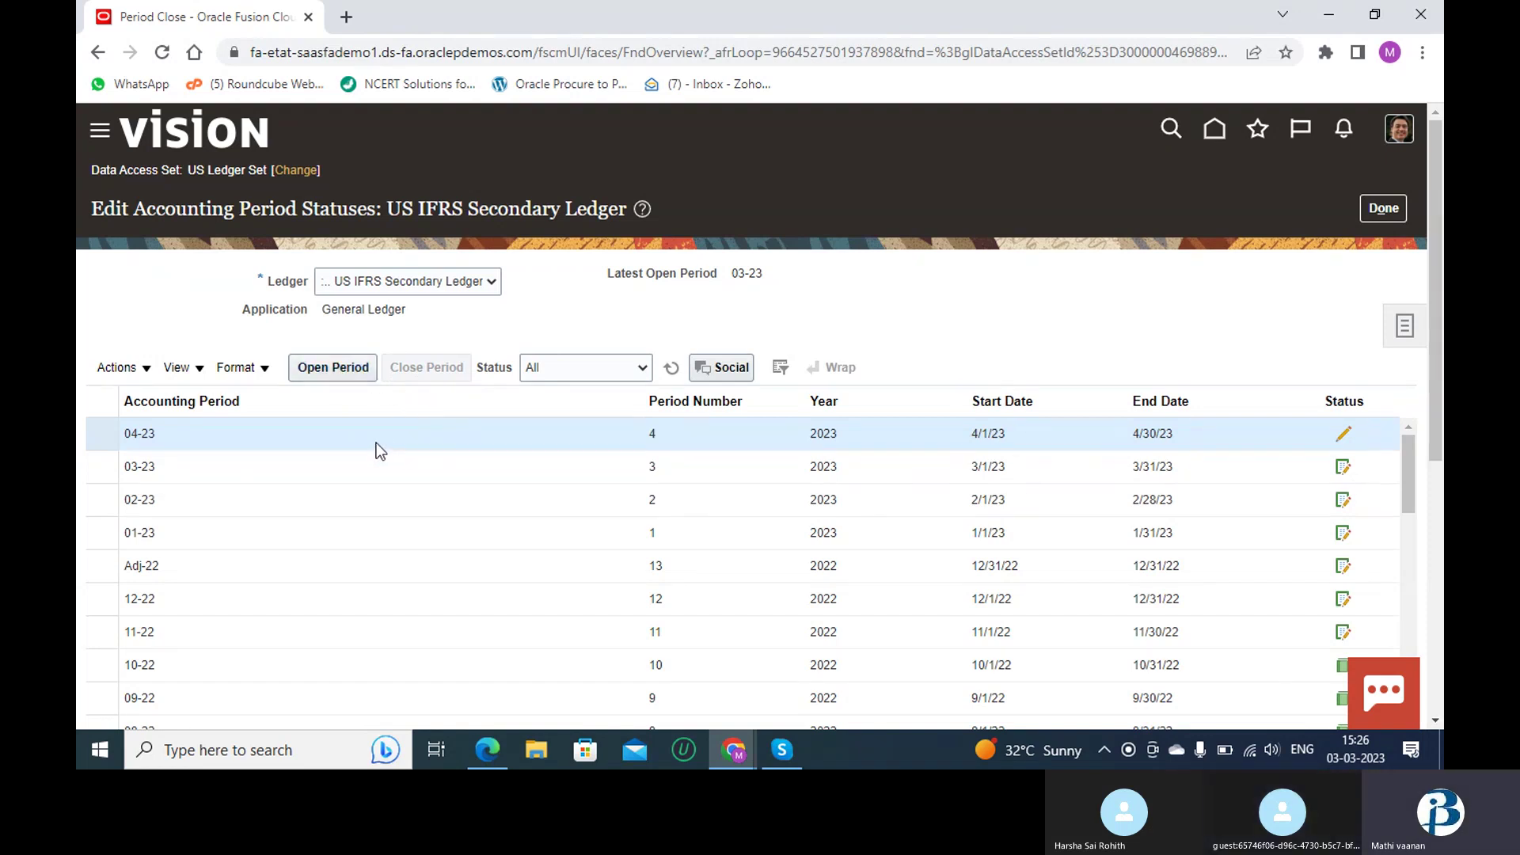
pyautogui.click(378, 467)
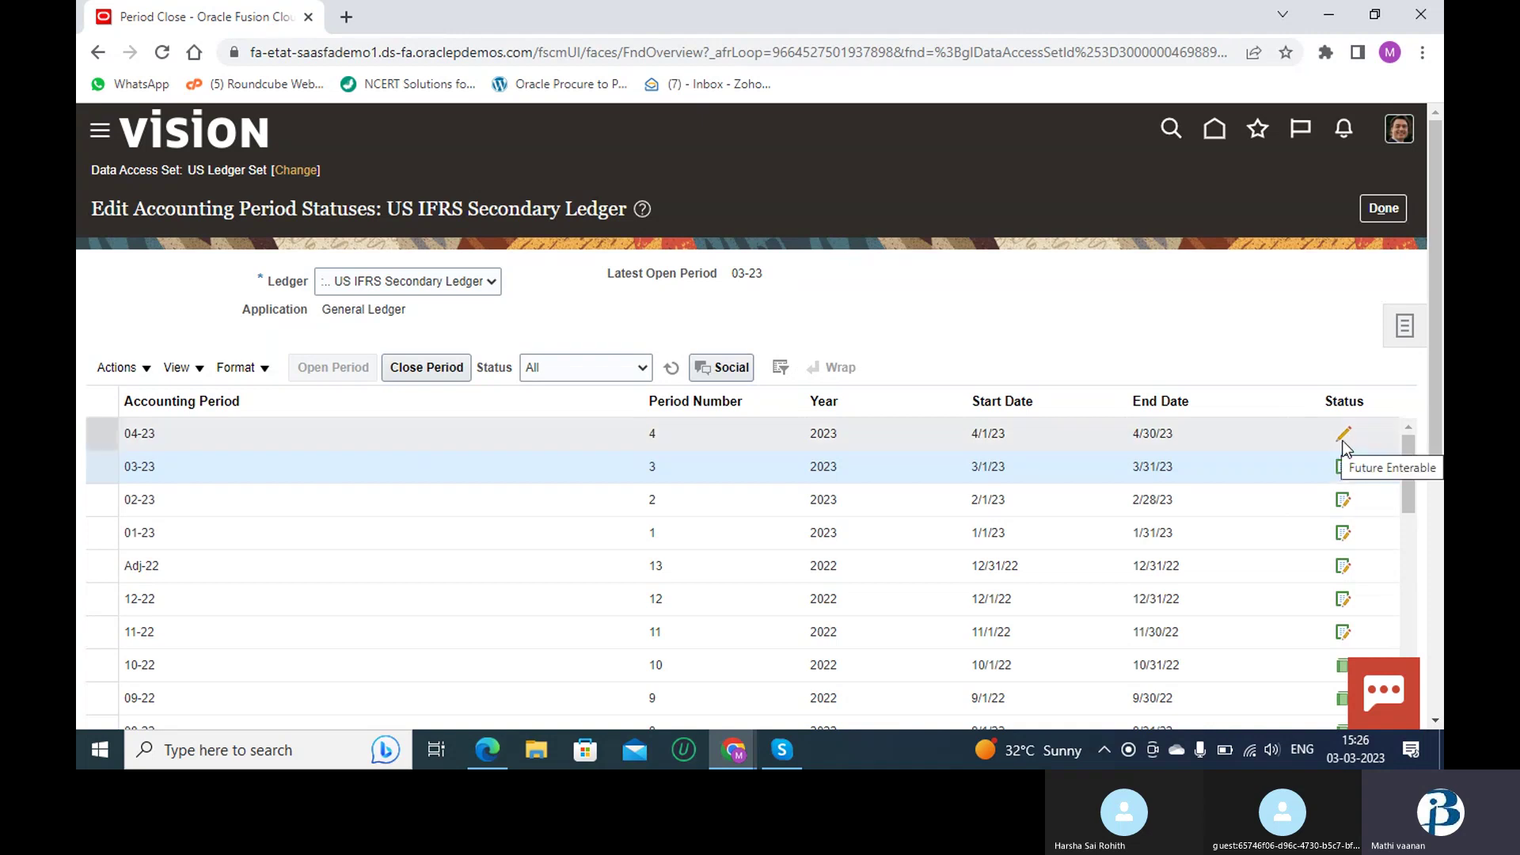
pyautogui.click(392, 424)
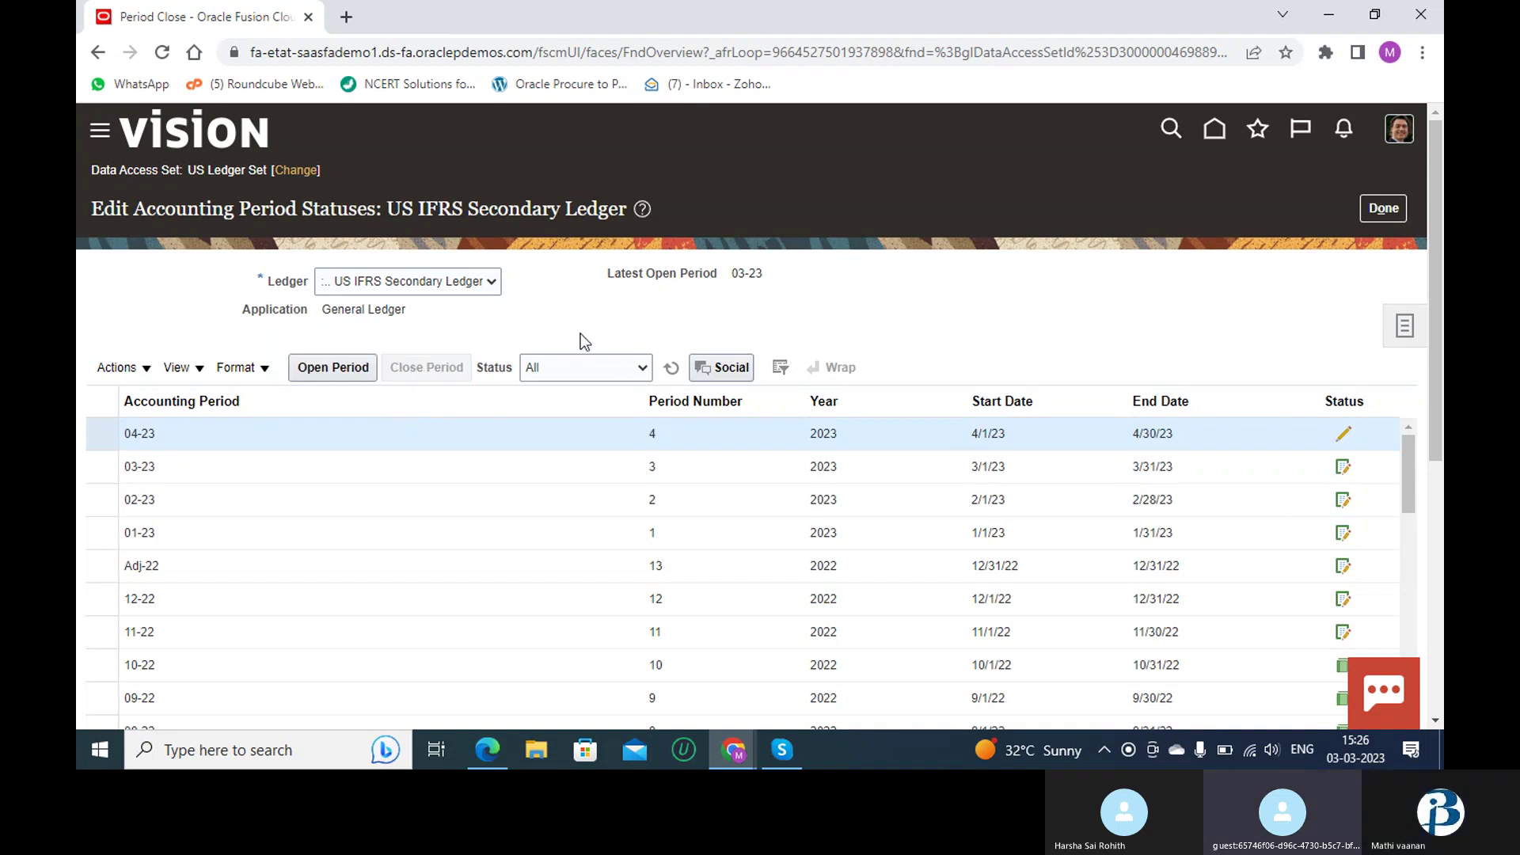
# - Return to the home page and show the Procurement quick actions and apps
pyautogui.click(227, 133)
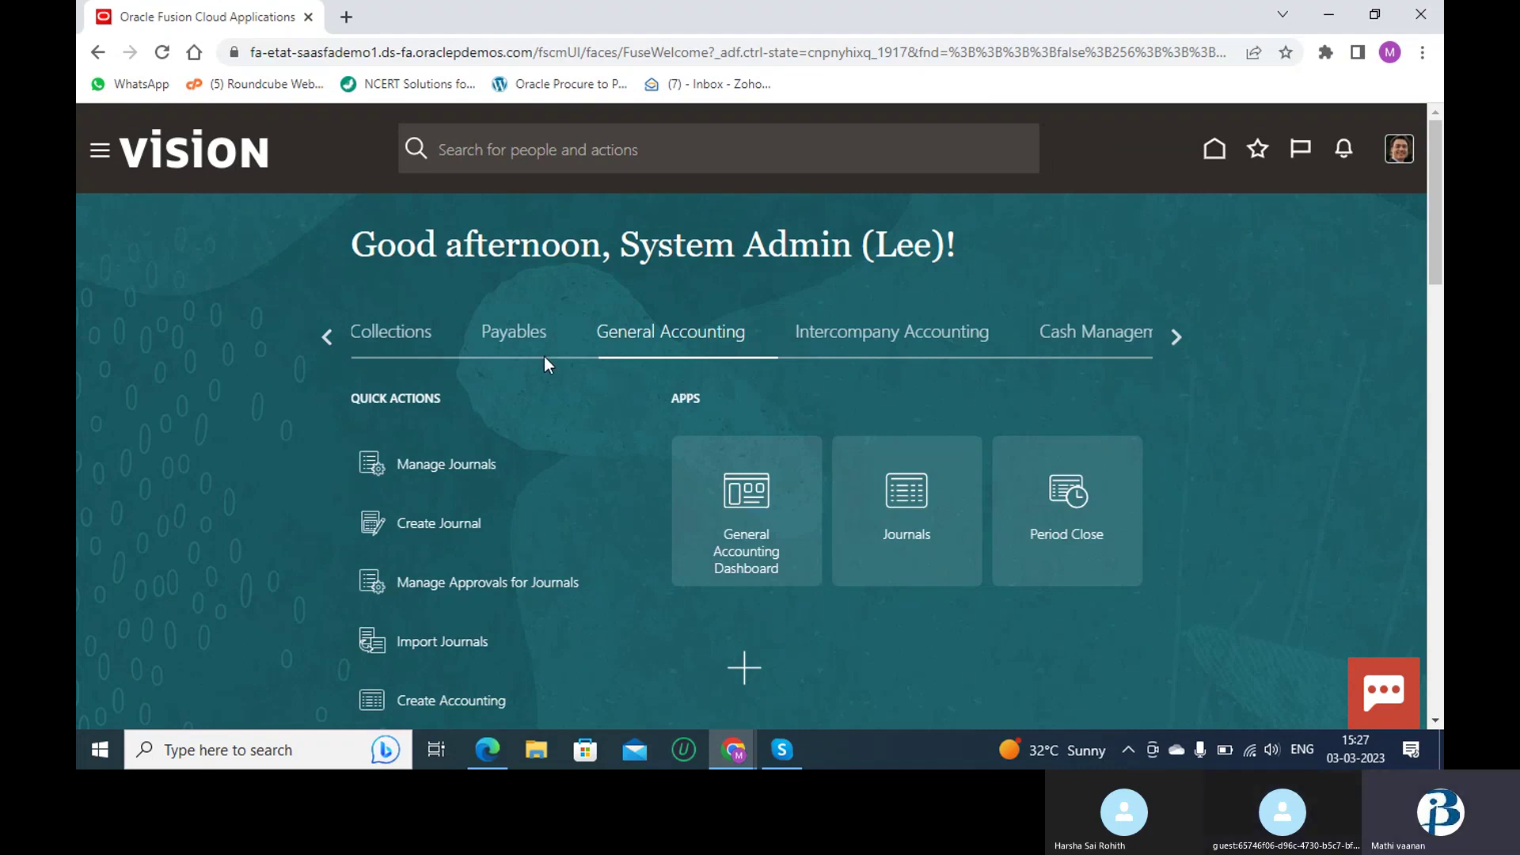
pyautogui.click(330, 333)
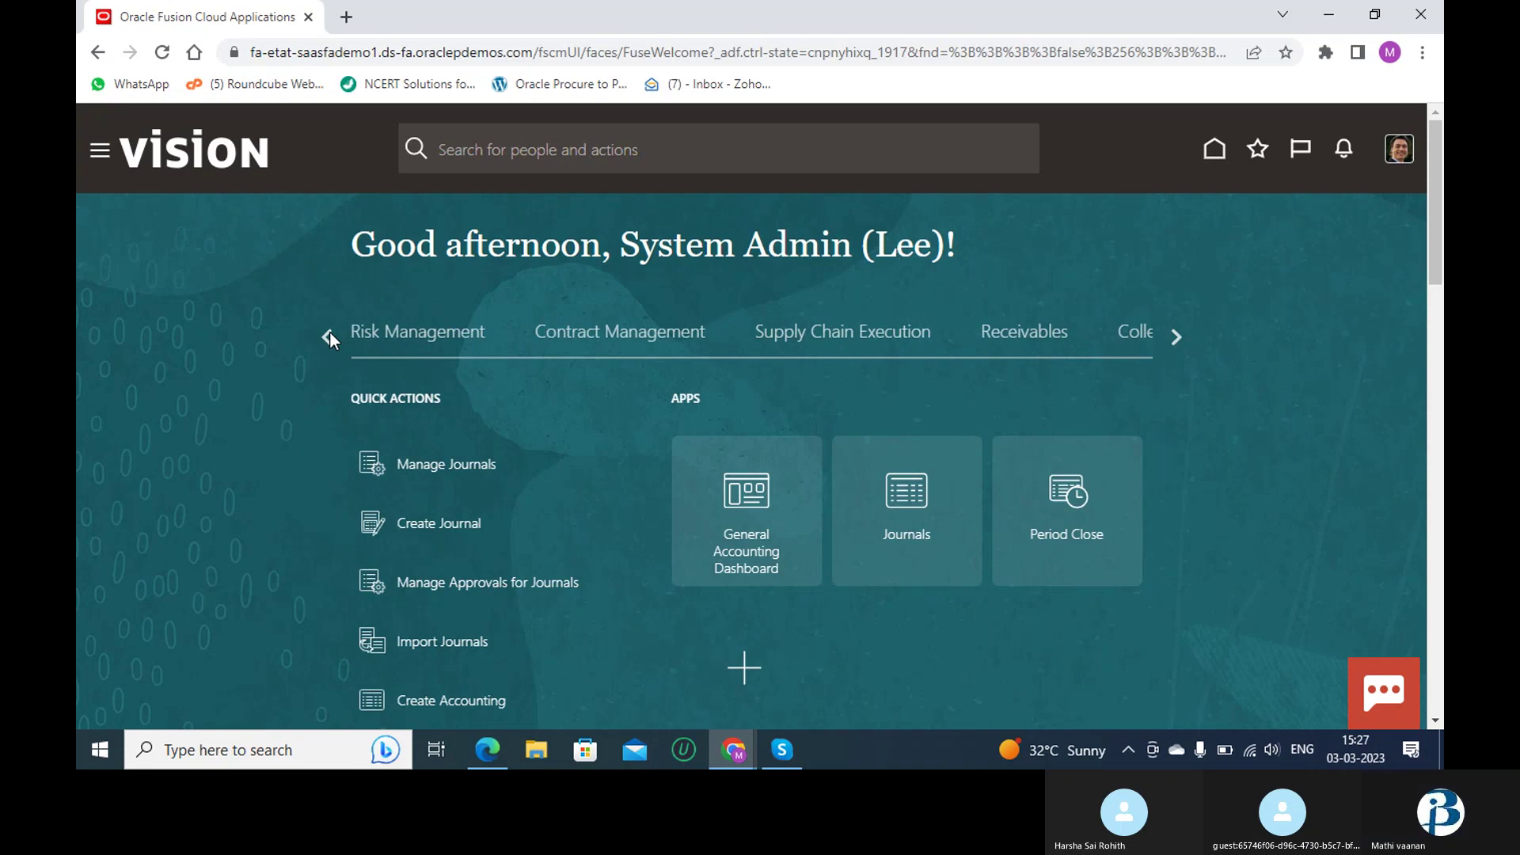
pyautogui.click(329, 332)
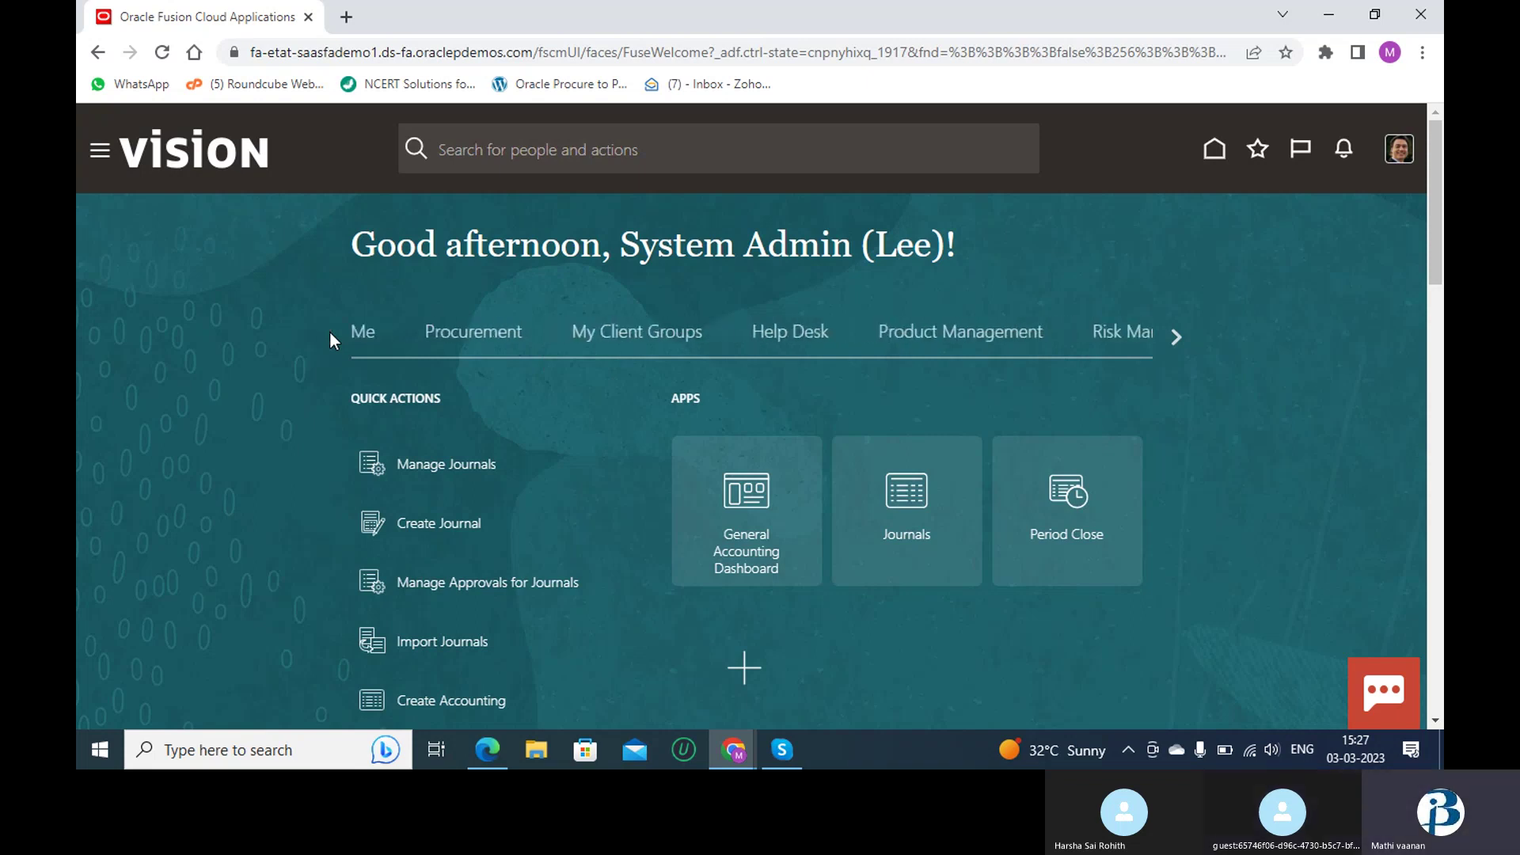
pyautogui.click(443, 340)
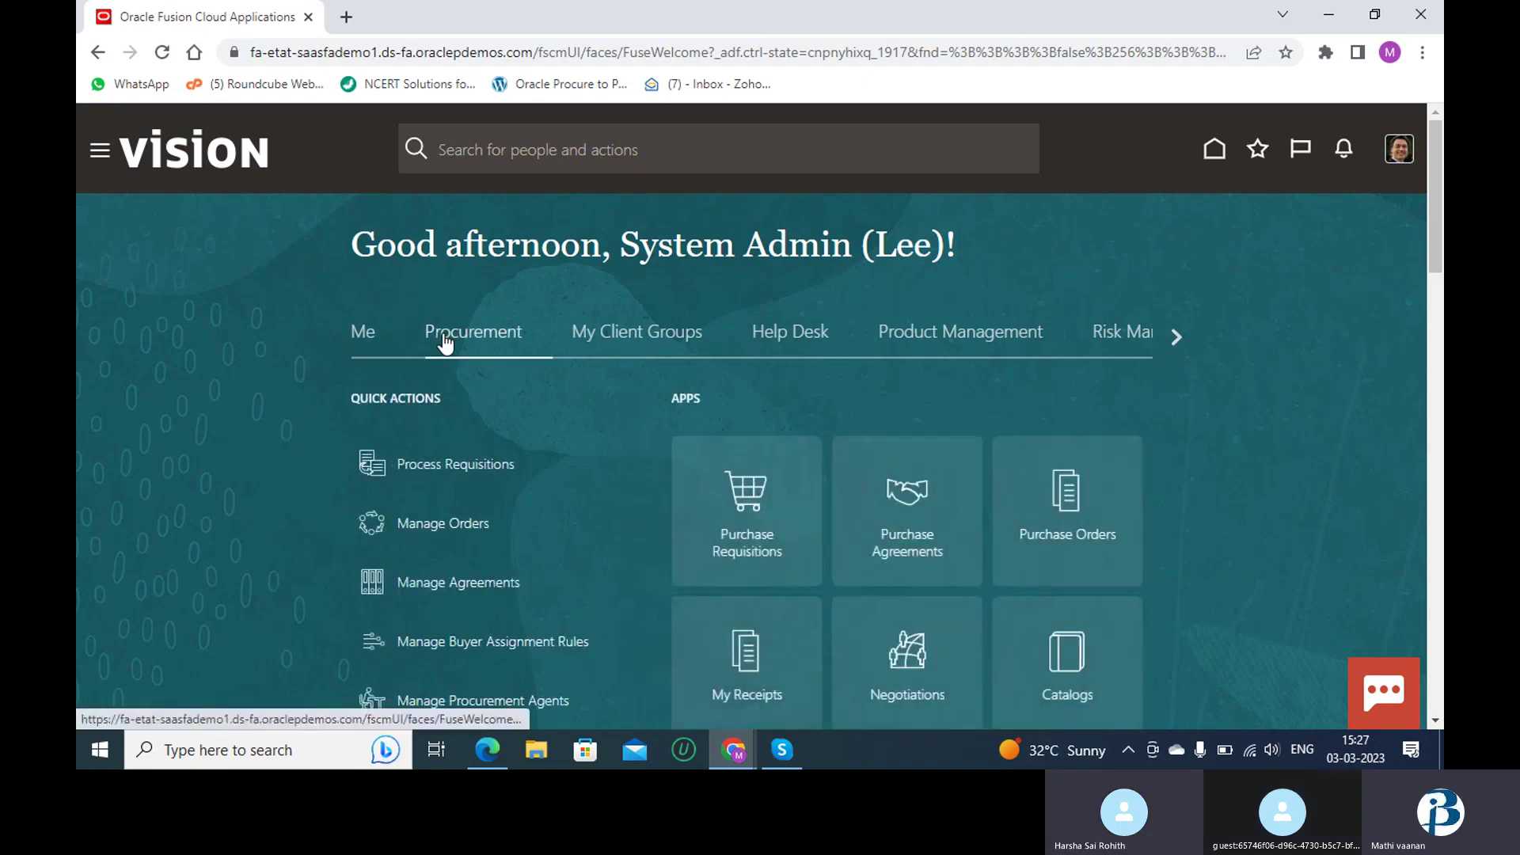
# - Look through the Procurement apps and open the Suppliers work area
pyautogui.scroll(-2, 986, 467)
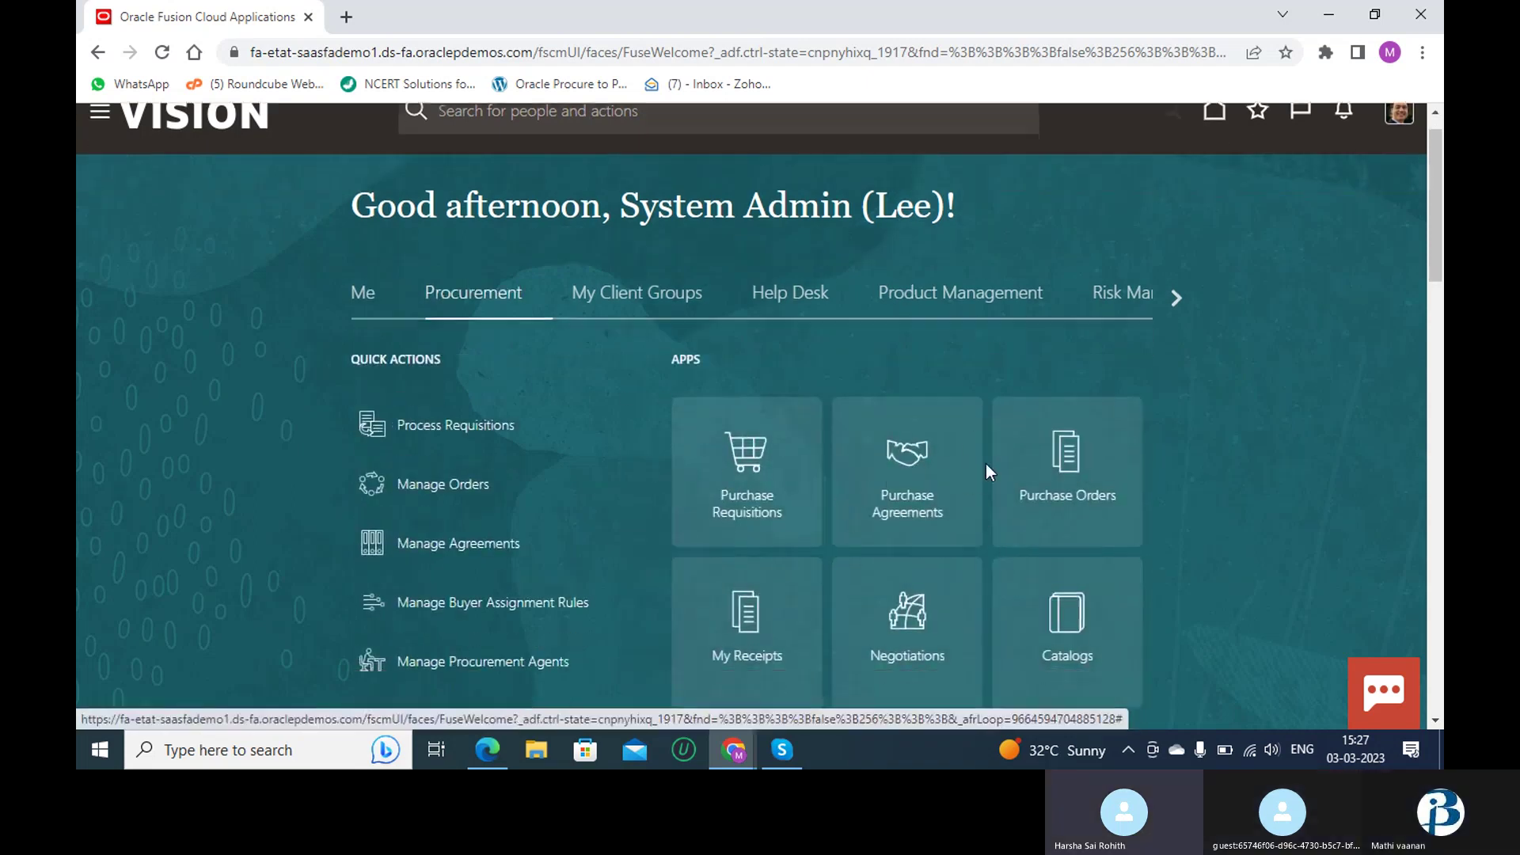
pyautogui.scroll(-2, 985, 471)
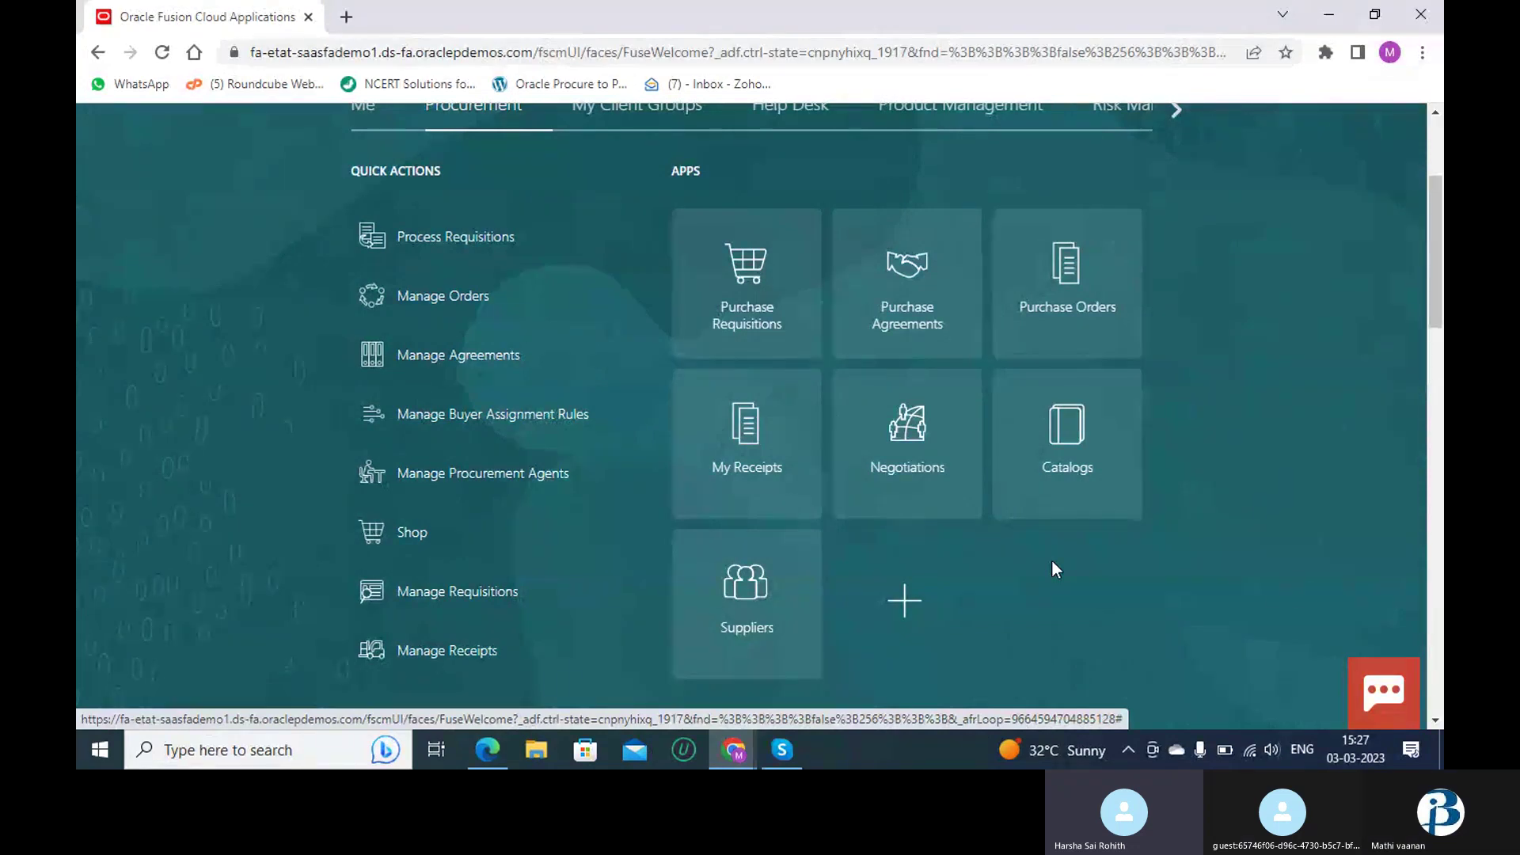
pyautogui.scroll(3, 1053, 562)
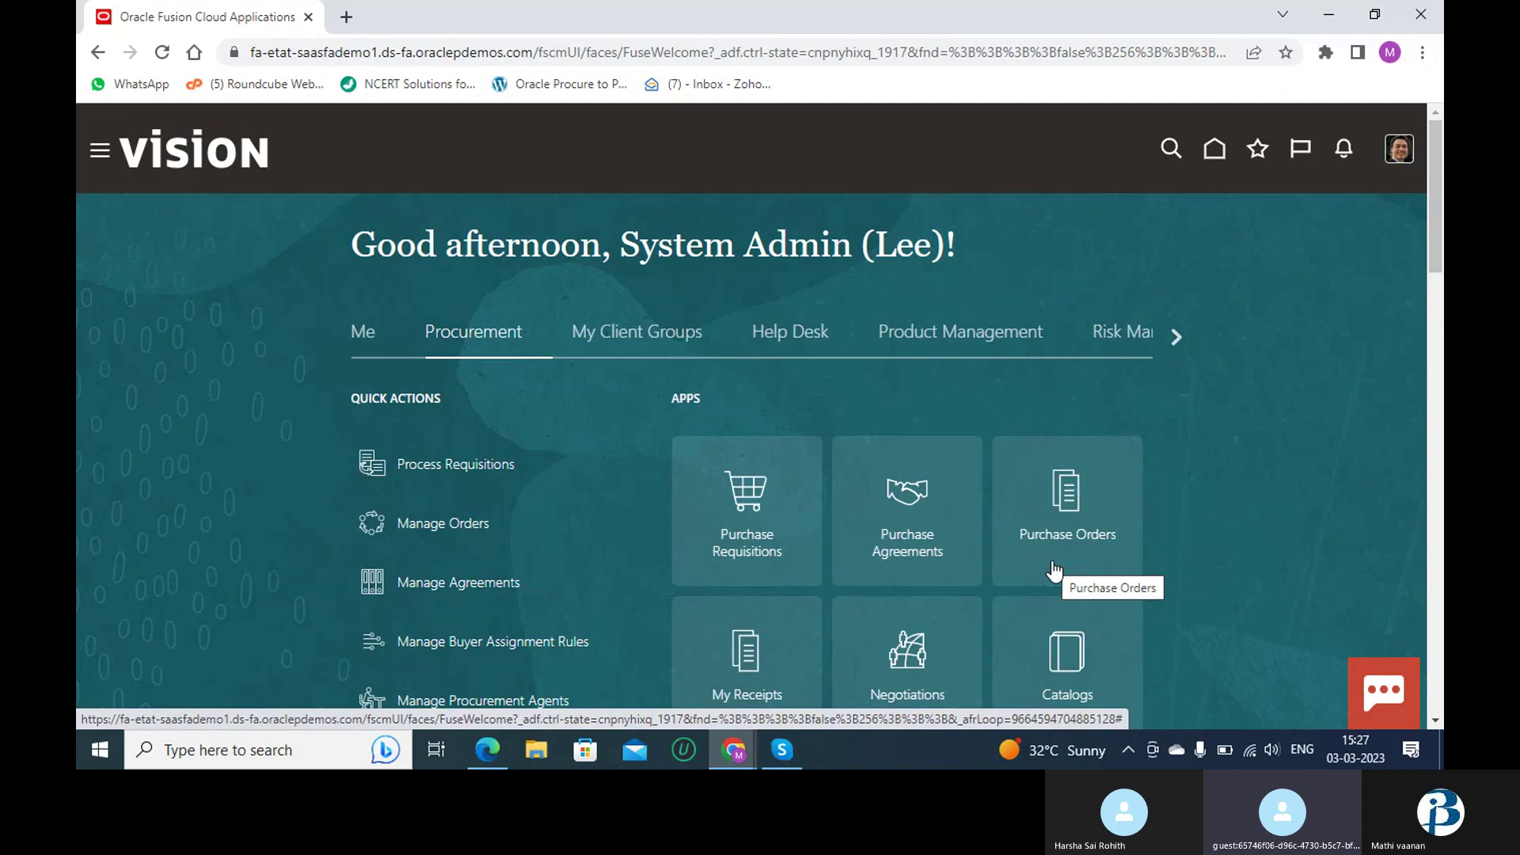
pyautogui.scroll(-5, 1053, 567)
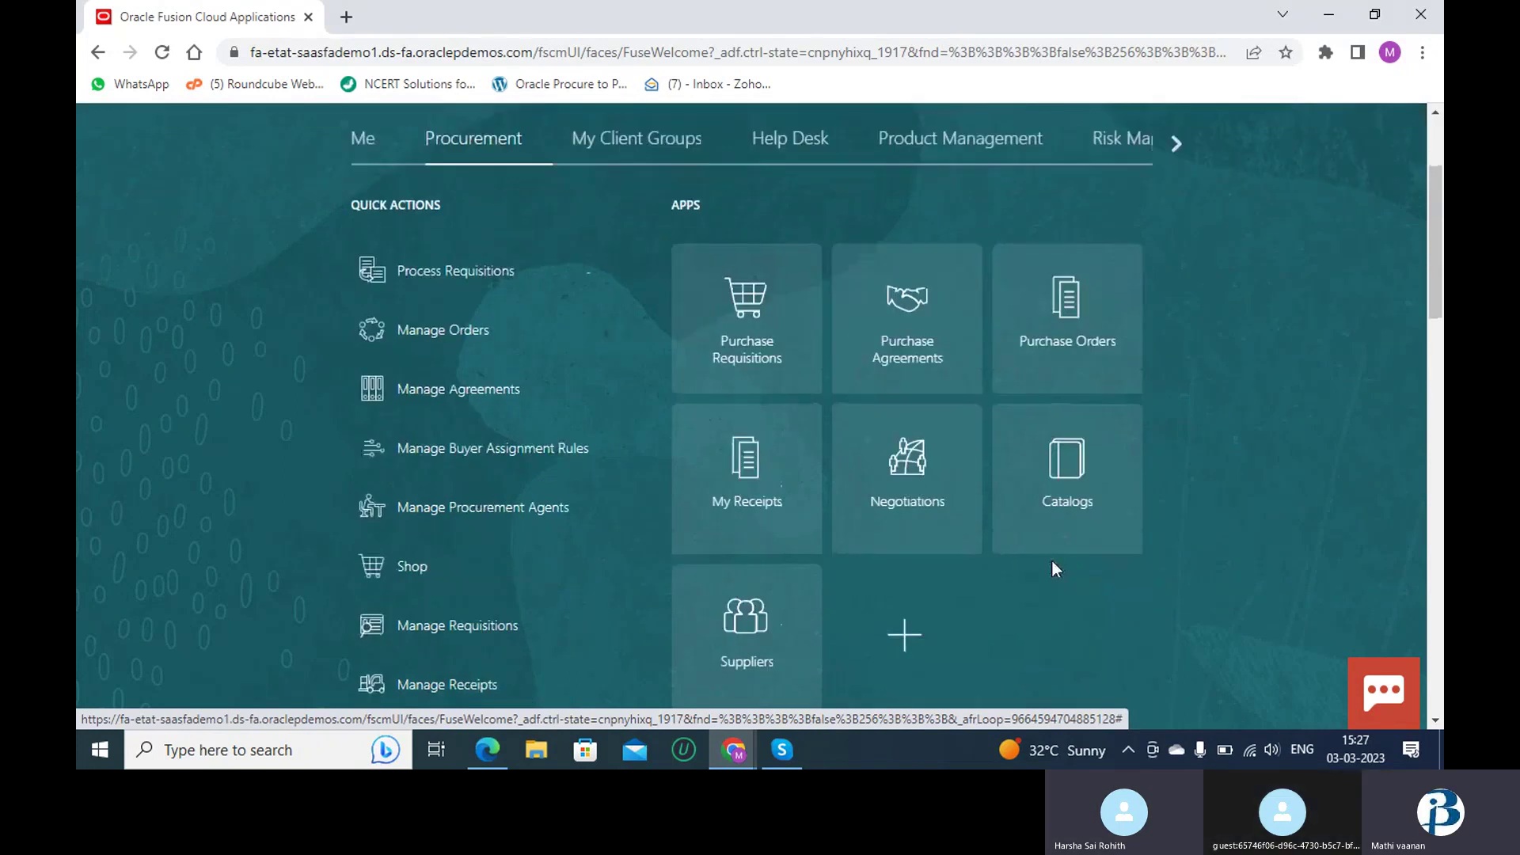
pyautogui.scroll(2, 1053, 567)
pyautogui.scroll(-2, 1051, 559)
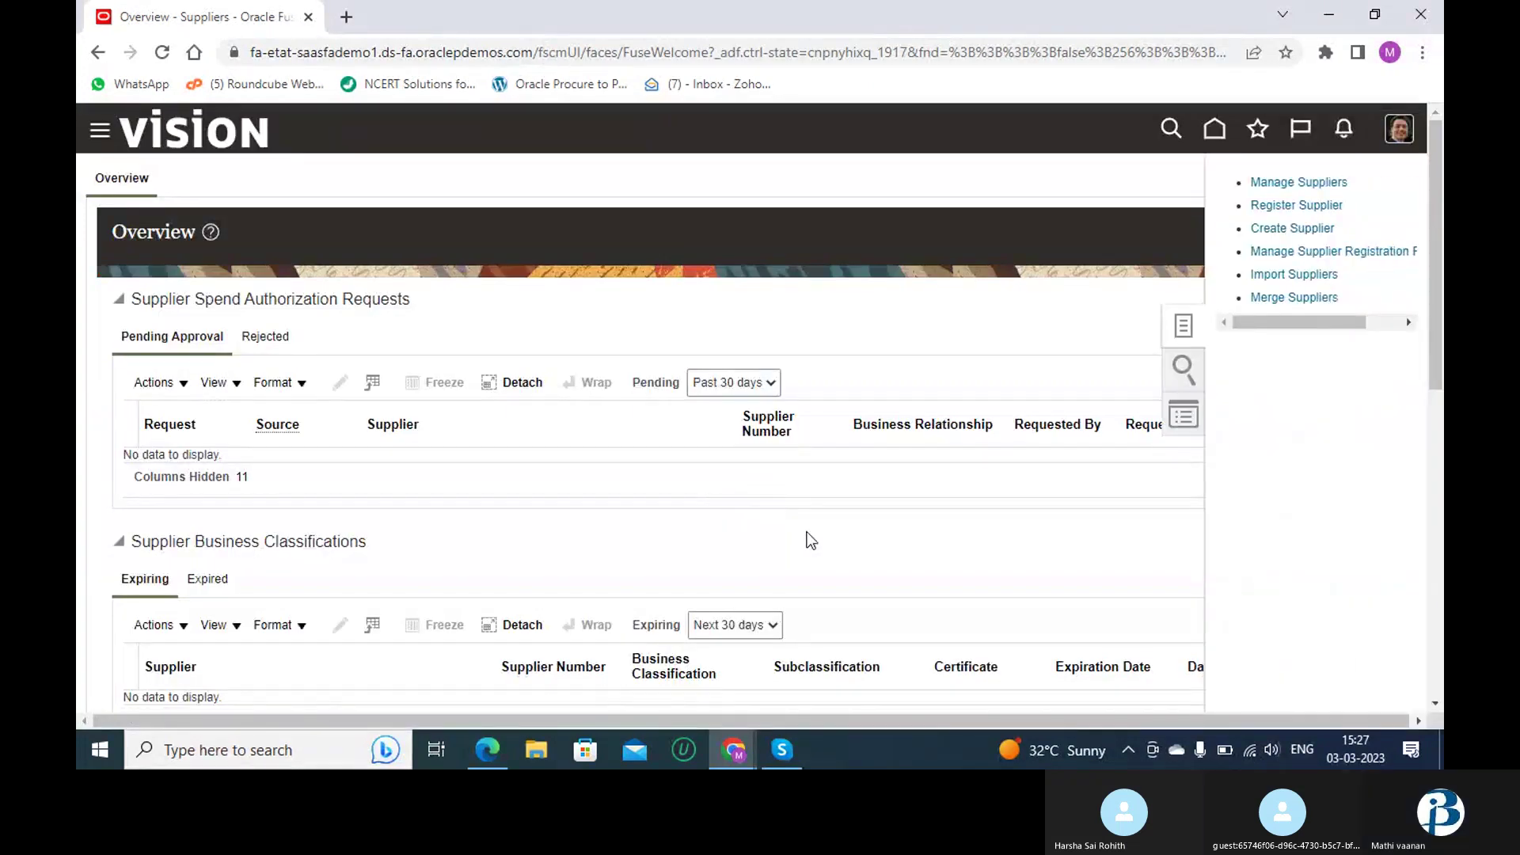
# - Start creating a supplier and name it Test Supplier, without picking any of the suggested companies
pyautogui.click(1284, 229)
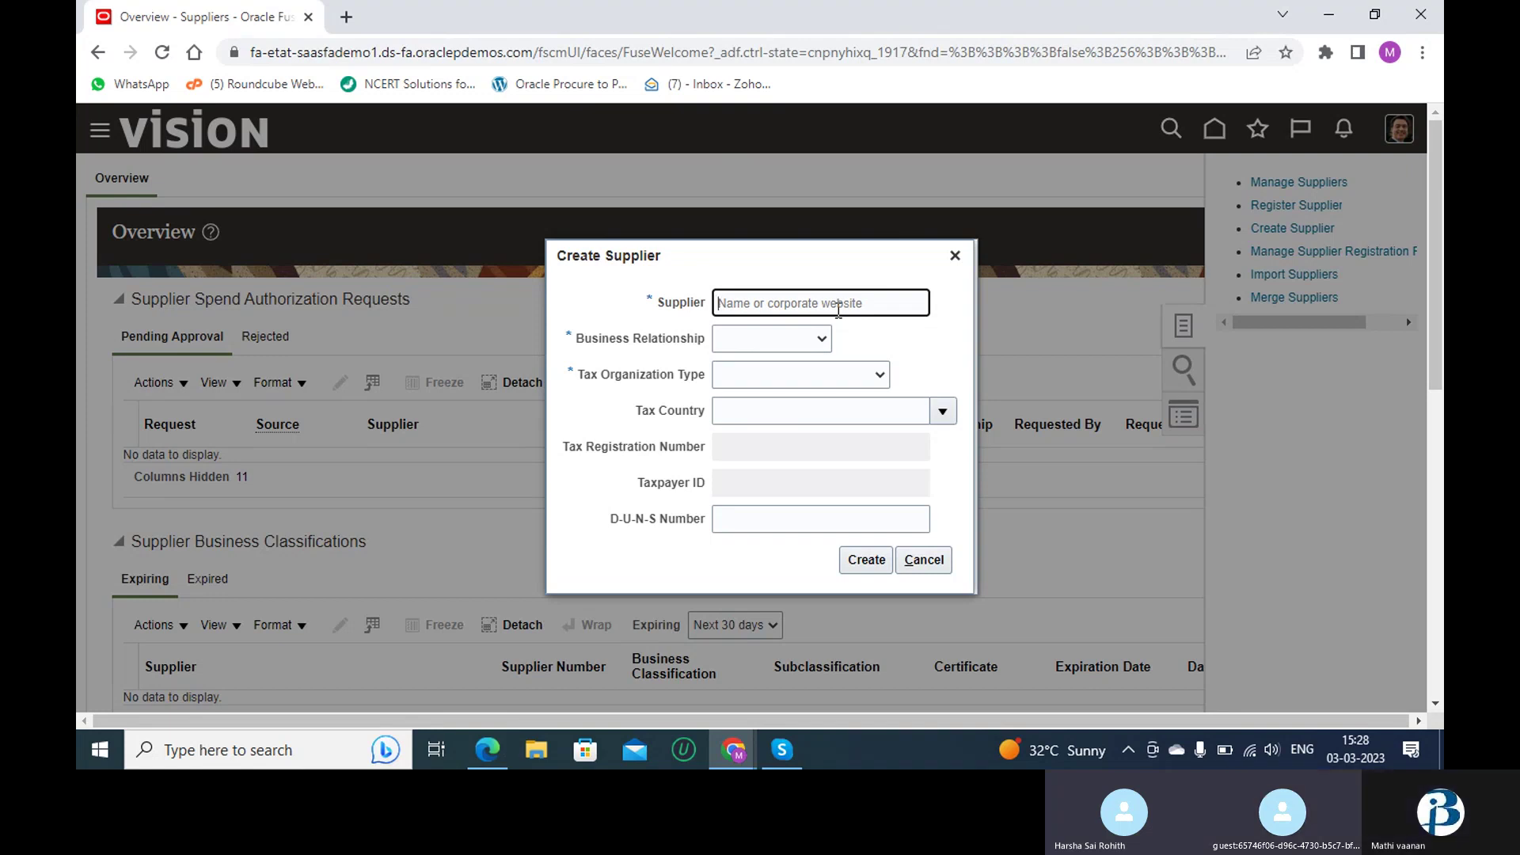
pyautogui.write('T')
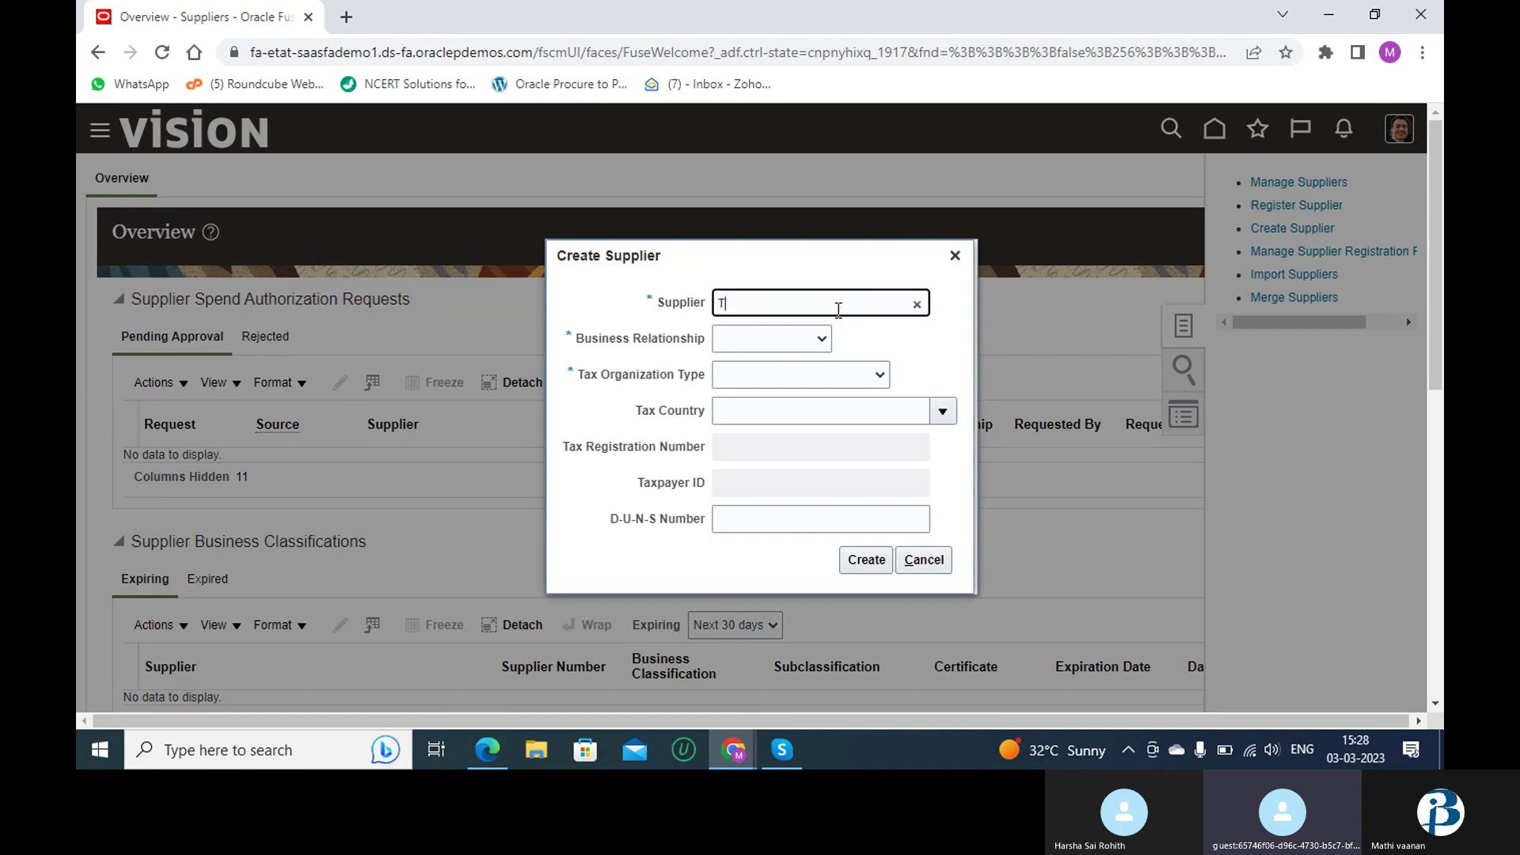
pyautogui.write('est S')
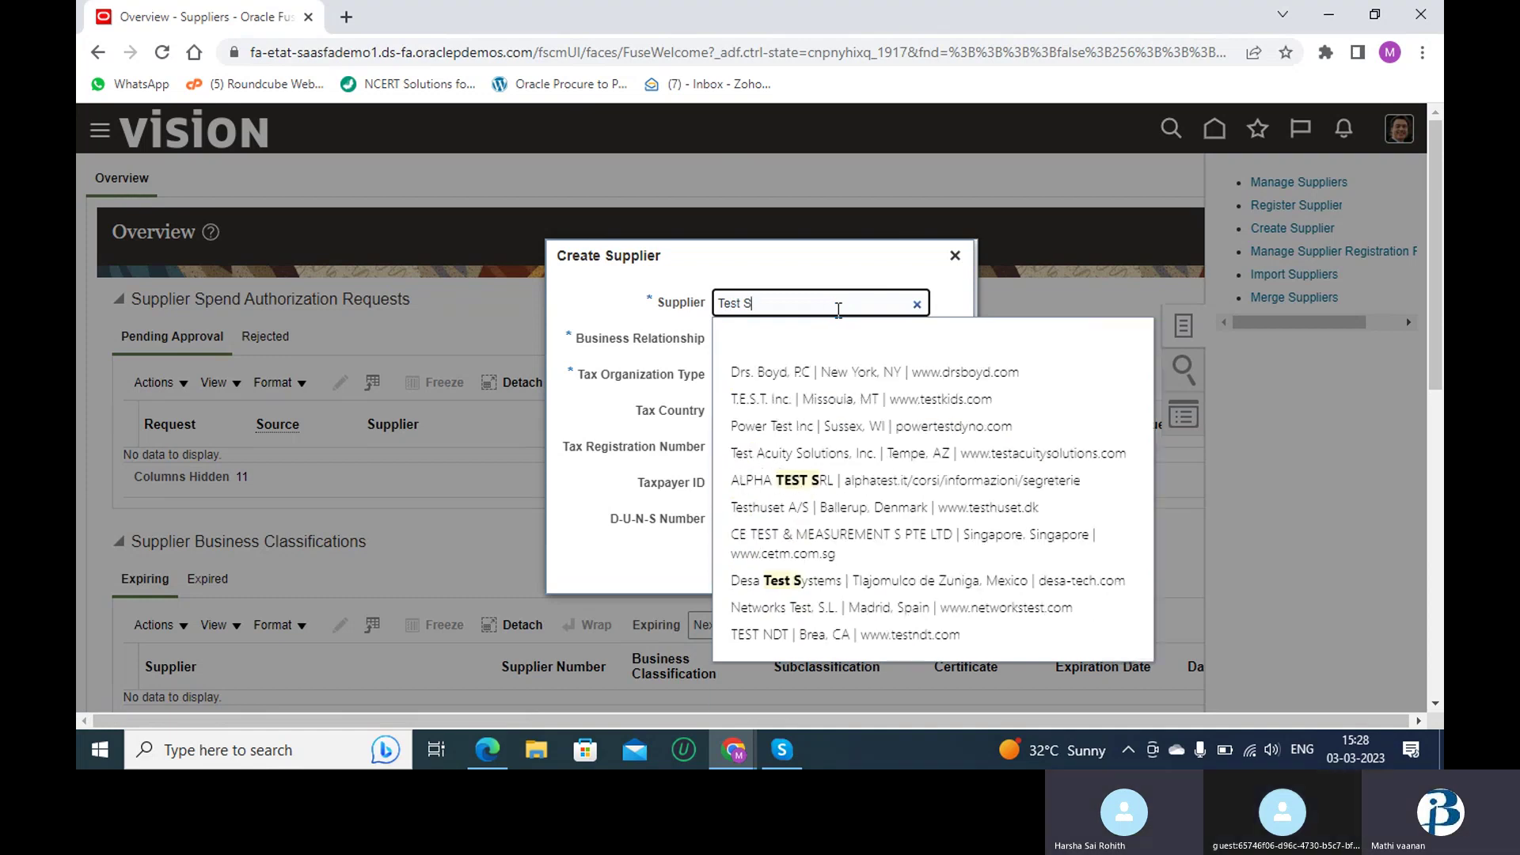
pyautogui.write('u')
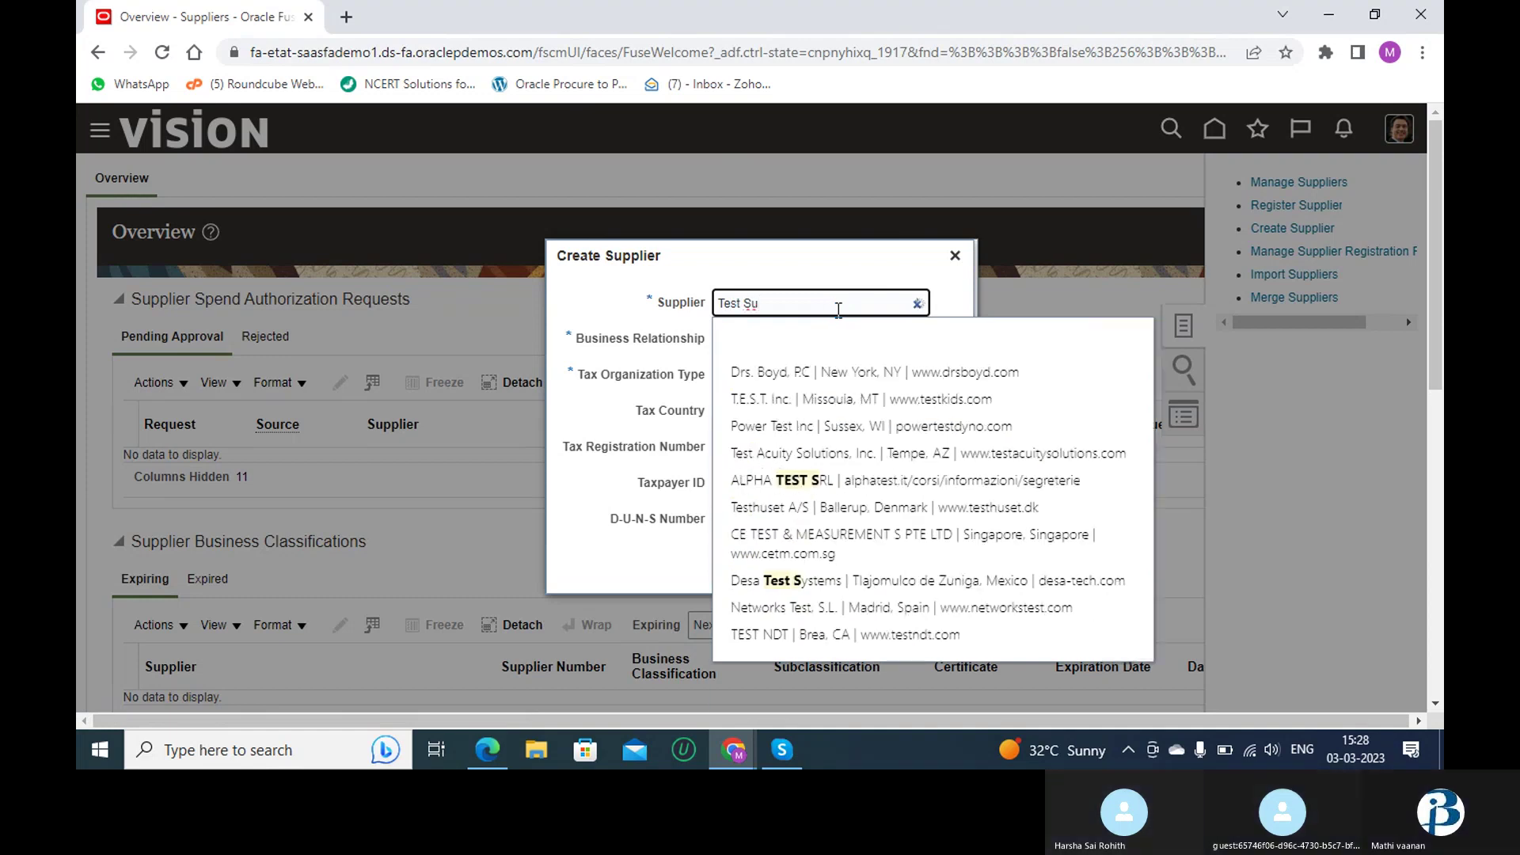
pyautogui.write('ppli')
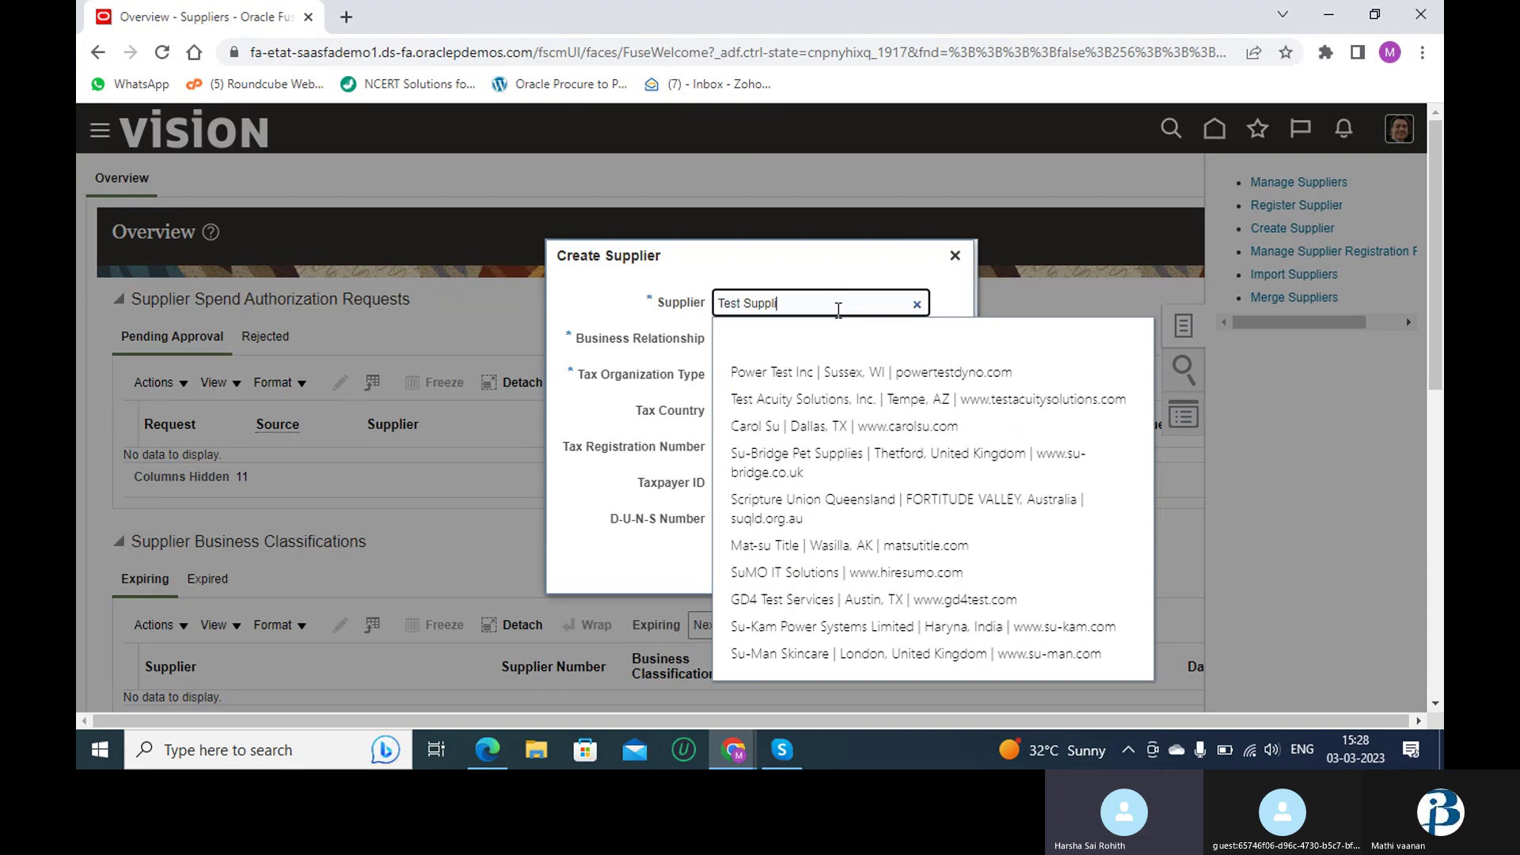
pyautogui.write('er')
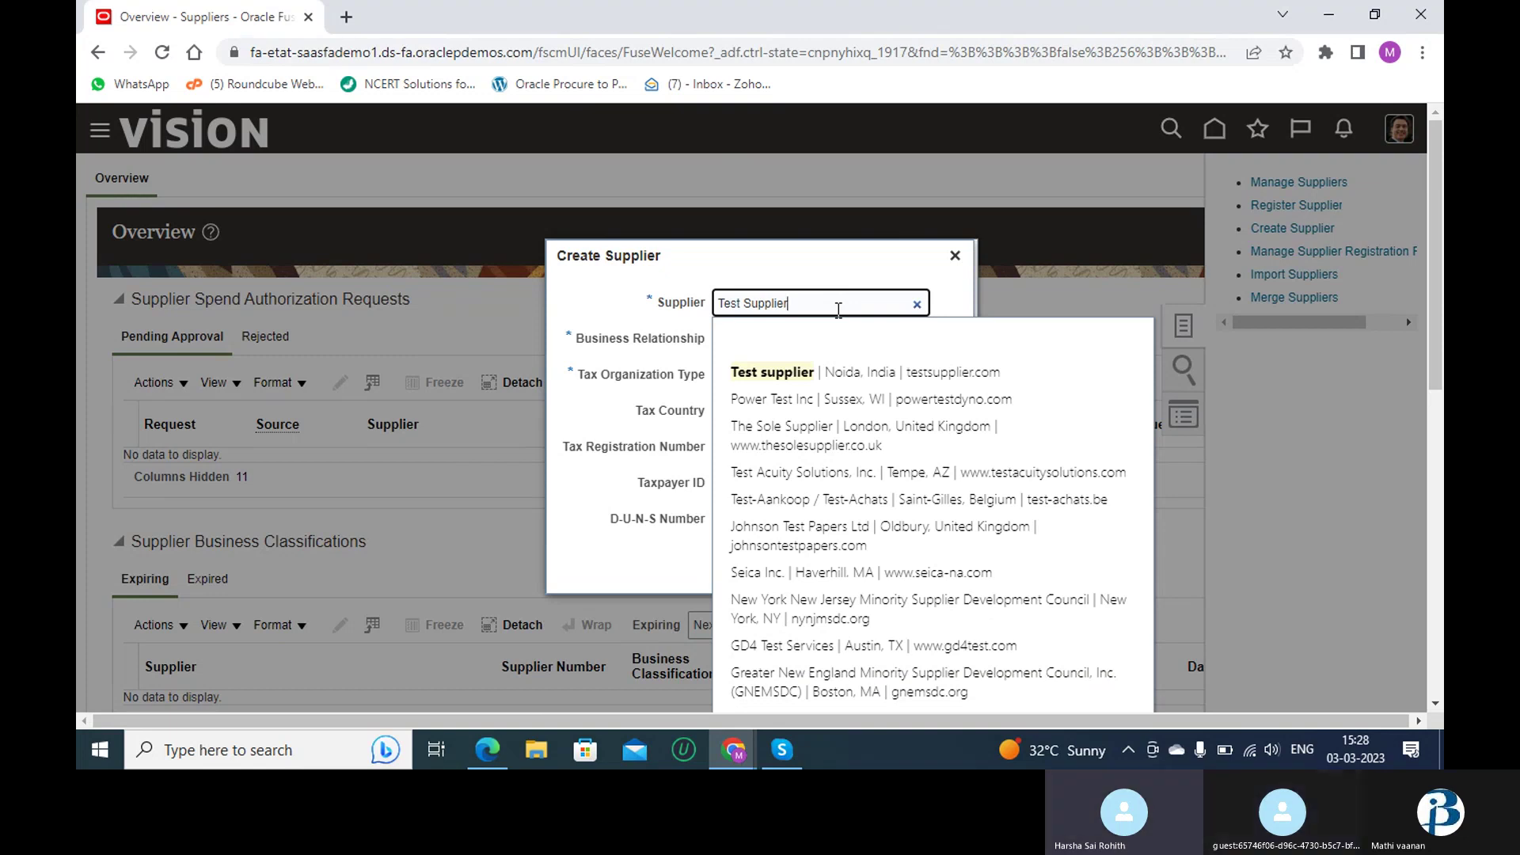
pyautogui.click(868, 242)
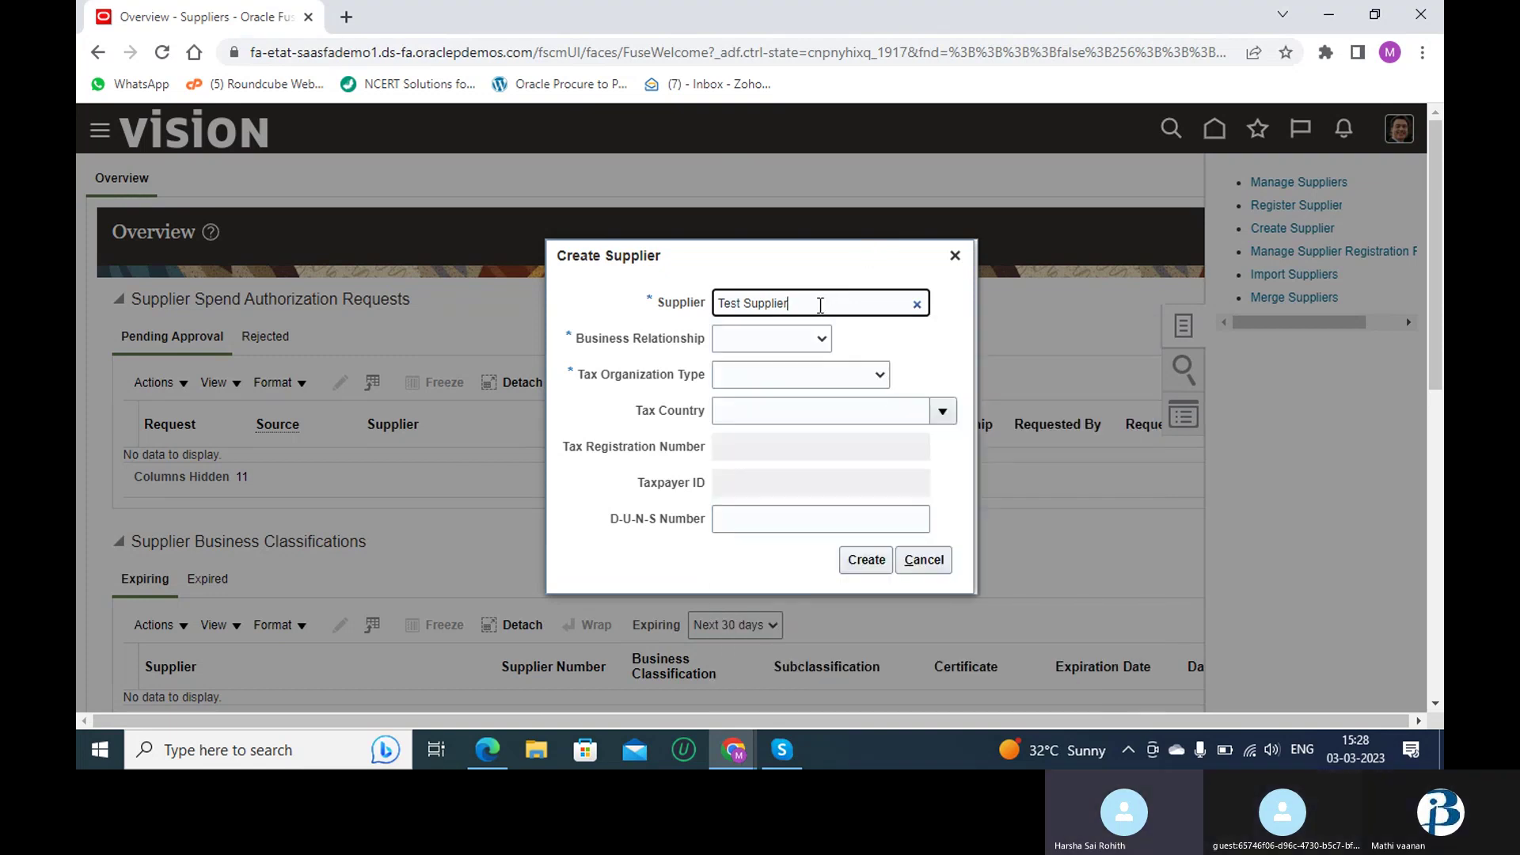
# - Set the supplier's business relationship to Spend Authorized and its tax organization type to Corporation
pyautogui.click(815, 343)
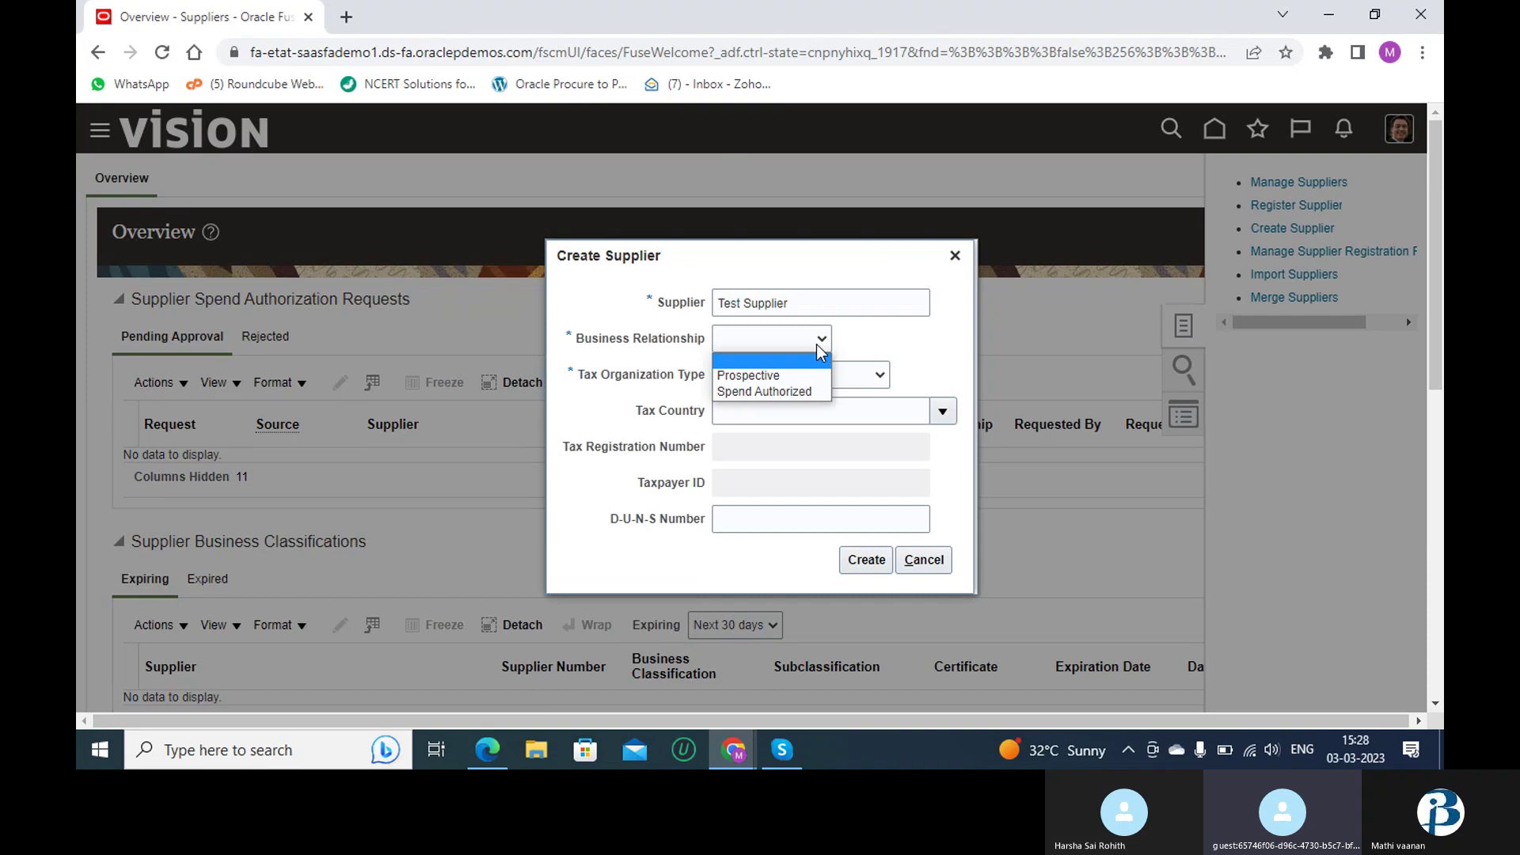
pyautogui.click(805, 393)
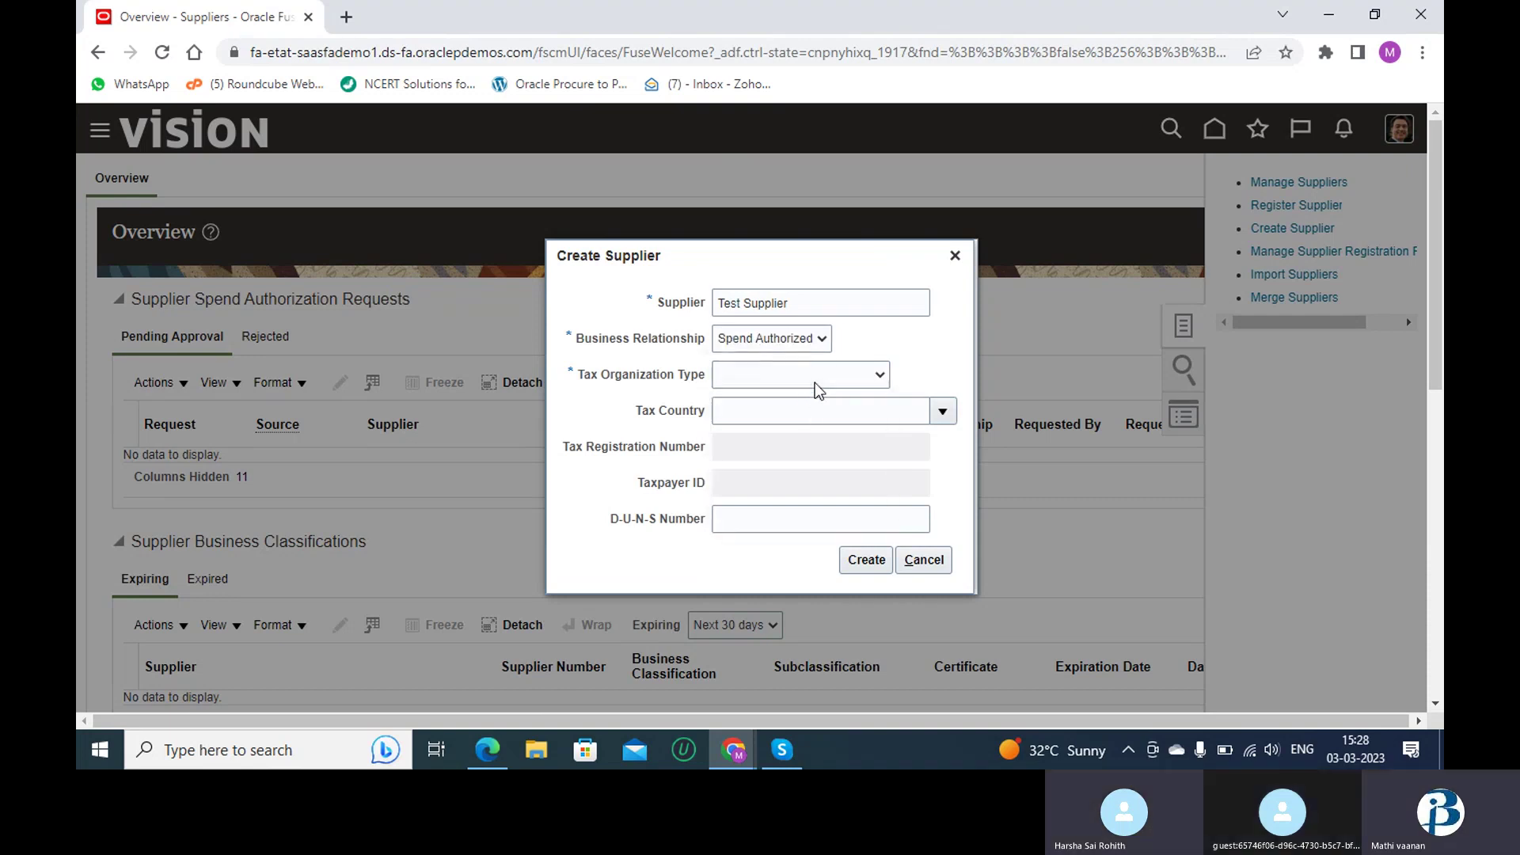
pyautogui.click(814, 380)
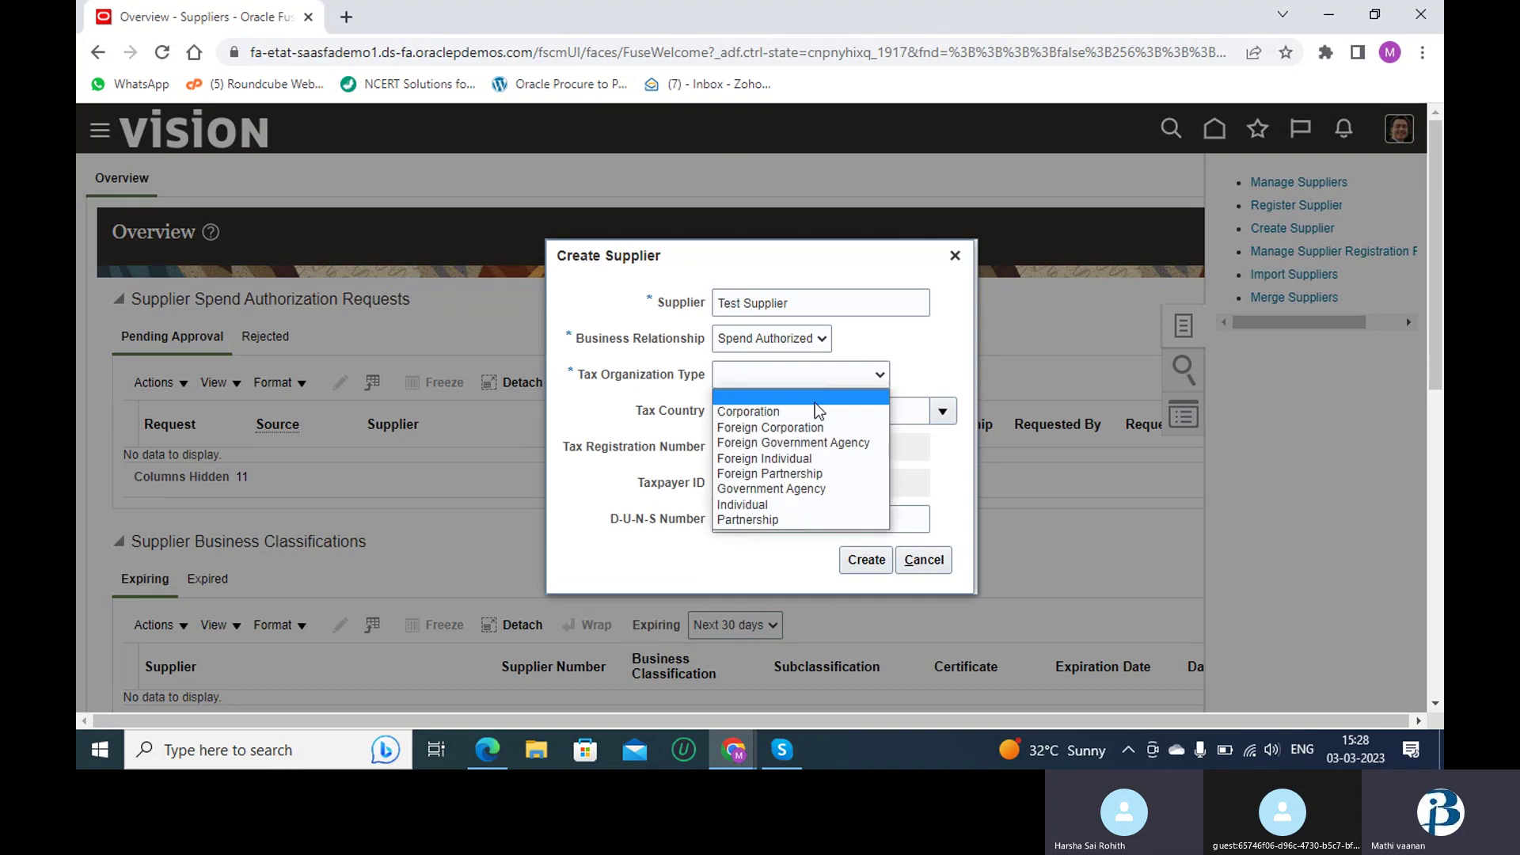
pyautogui.click(815, 412)
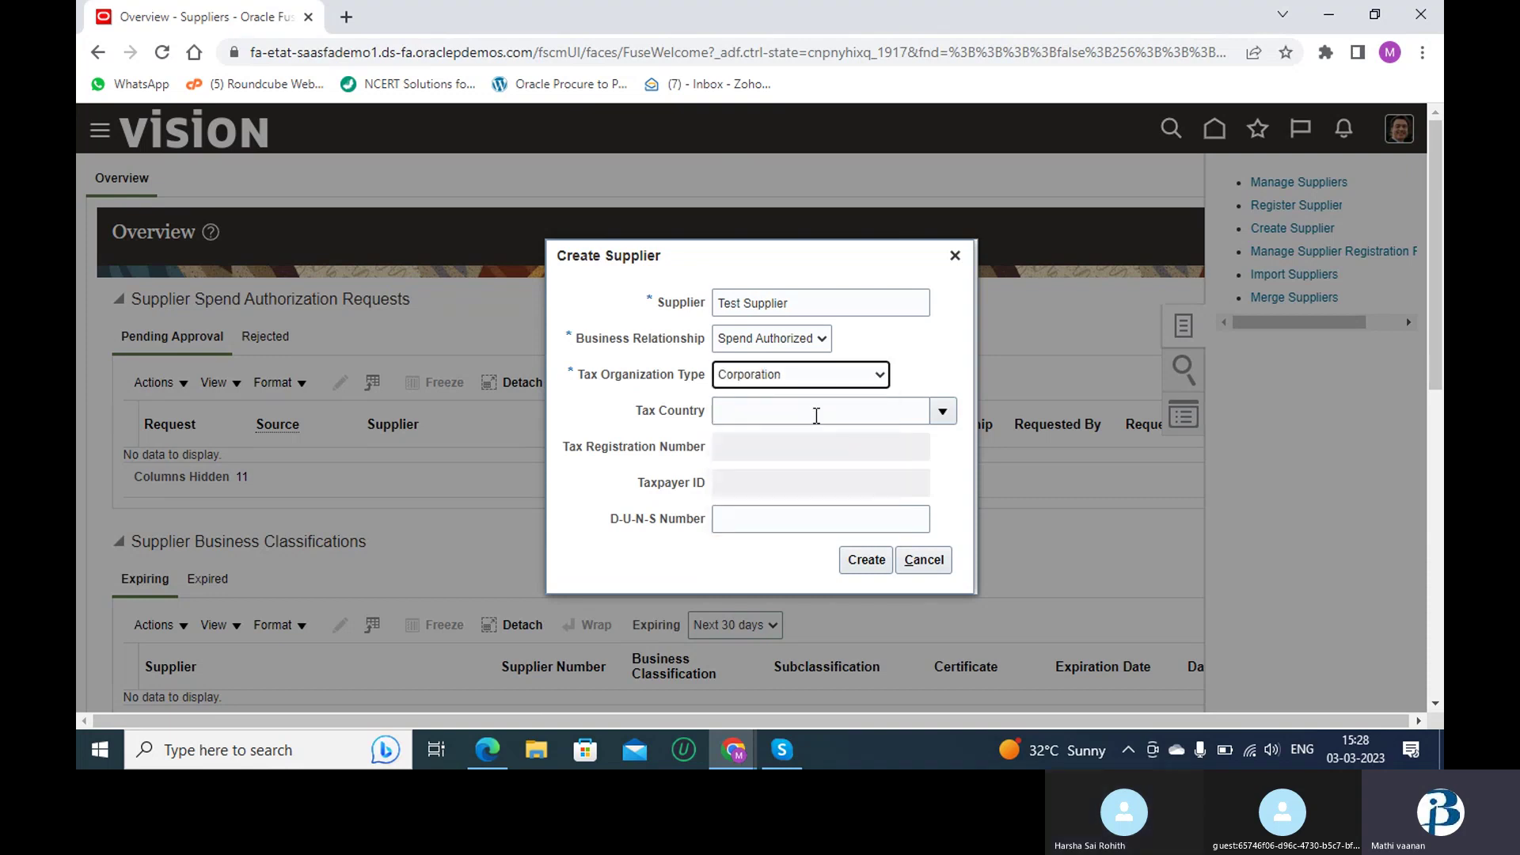
# - Set the new supplier's tax country to United States
pyautogui.click(901, 408)
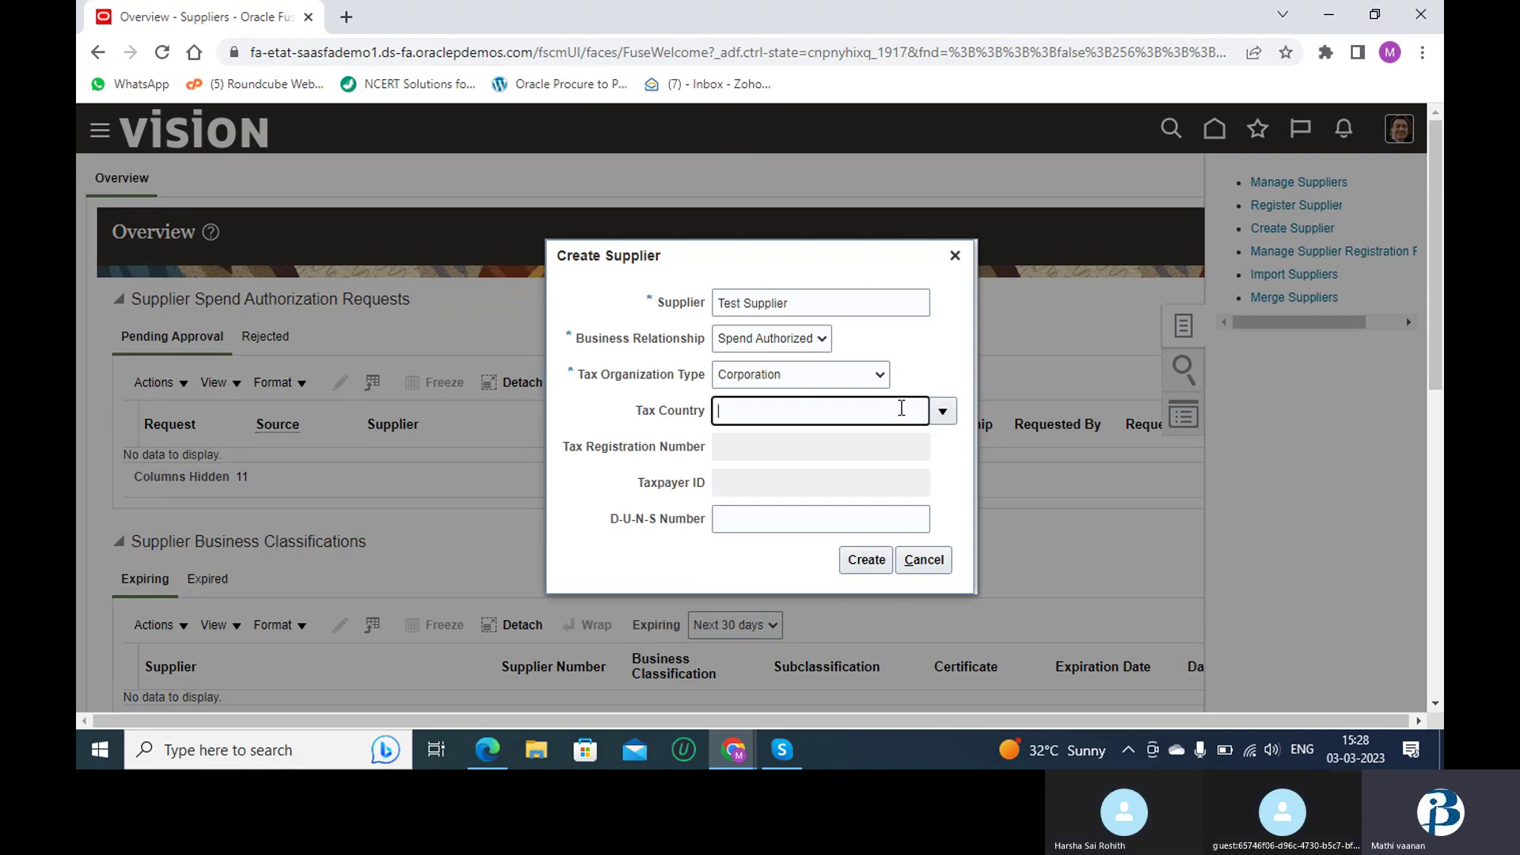
pyautogui.write('Uni')
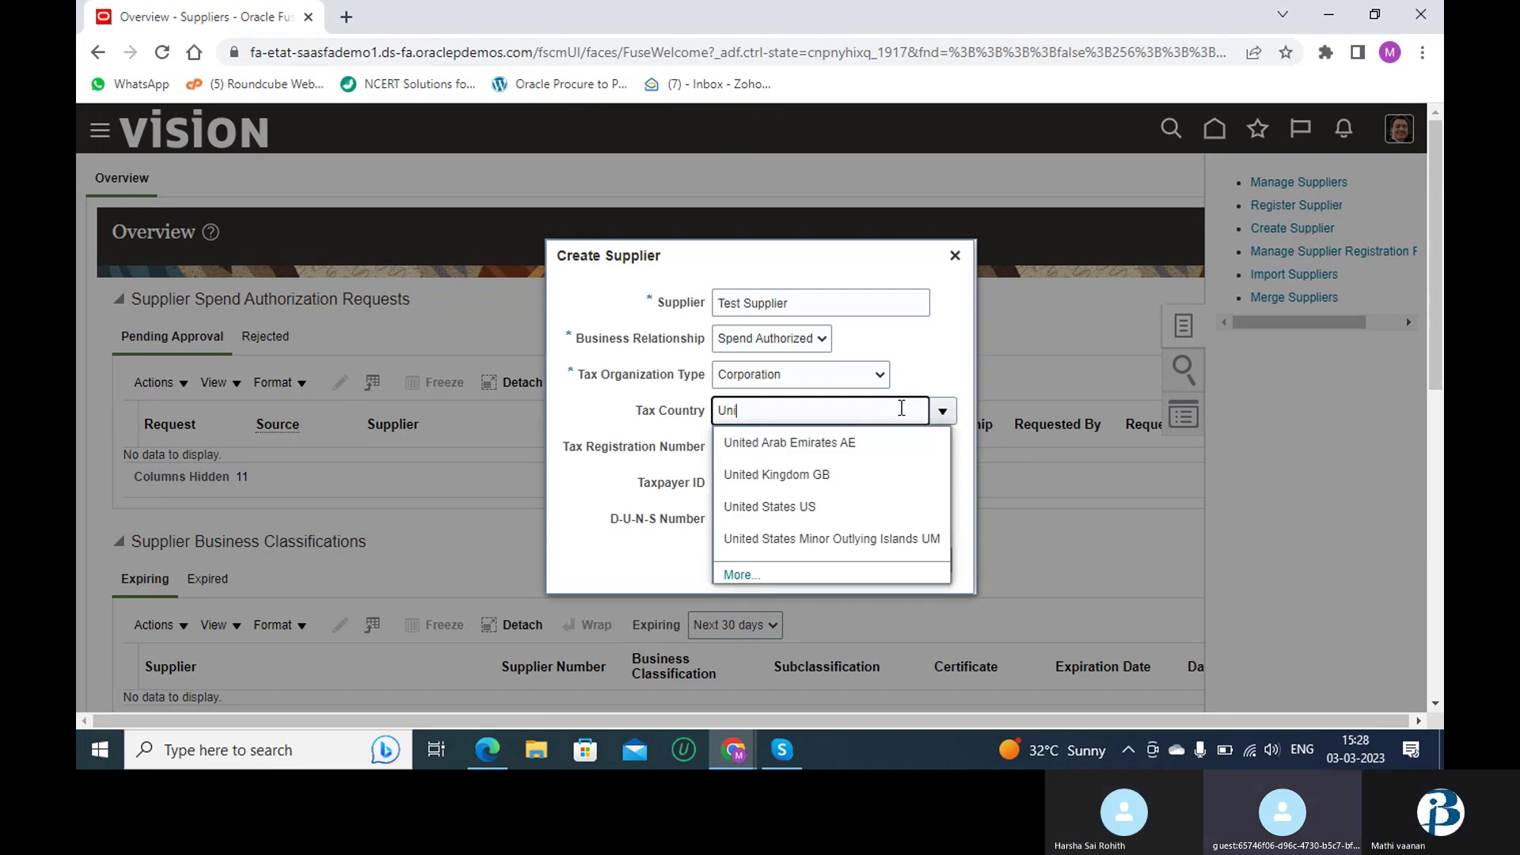
pyautogui.click(861, 505)
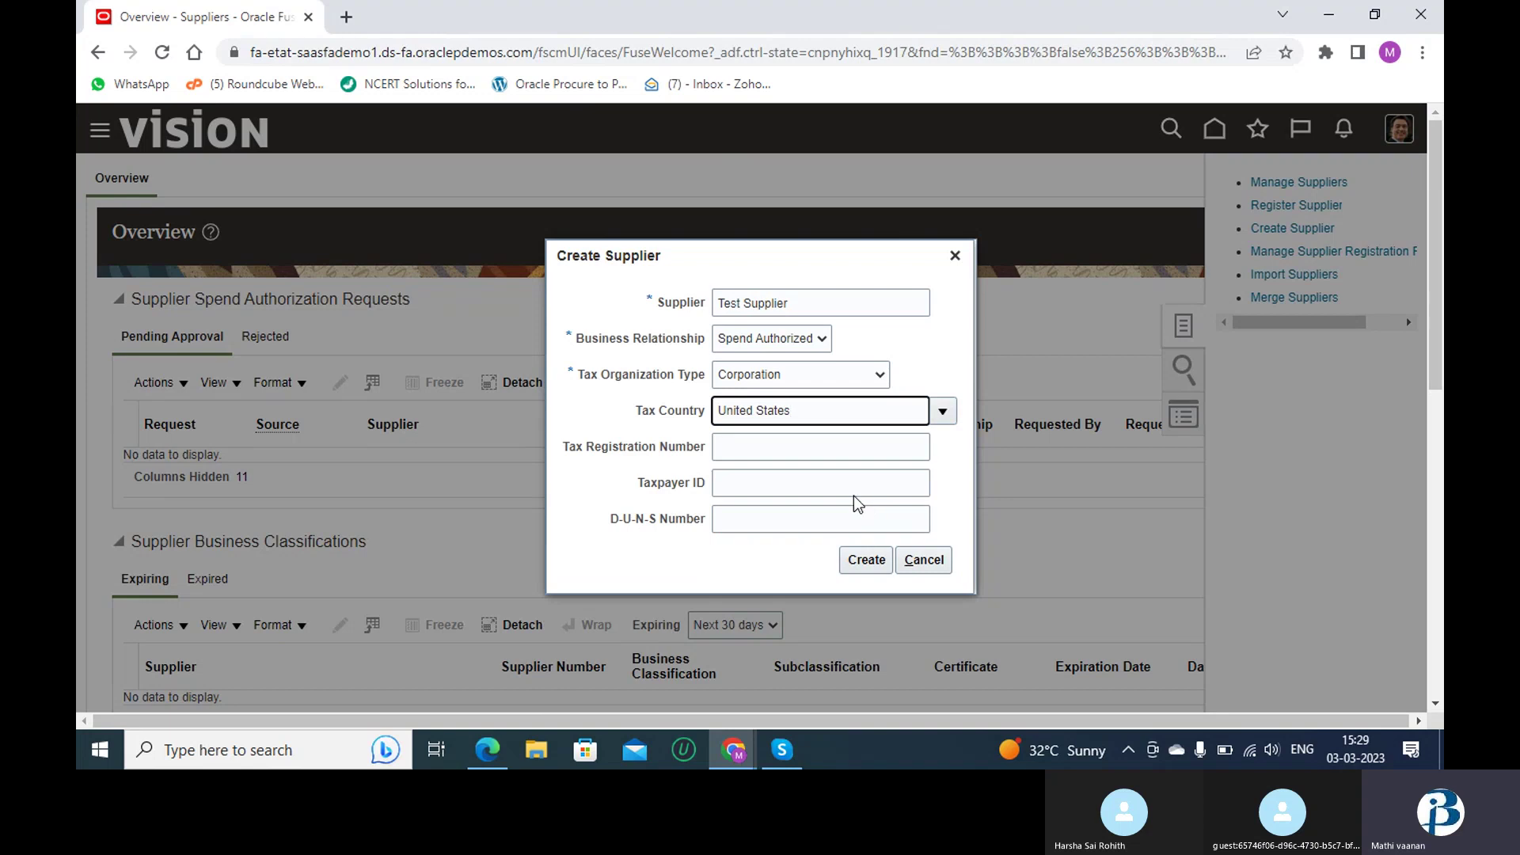
# - Enter the supplier's tax registration number and taxpayer ID
pyautogui.click(815, 450)
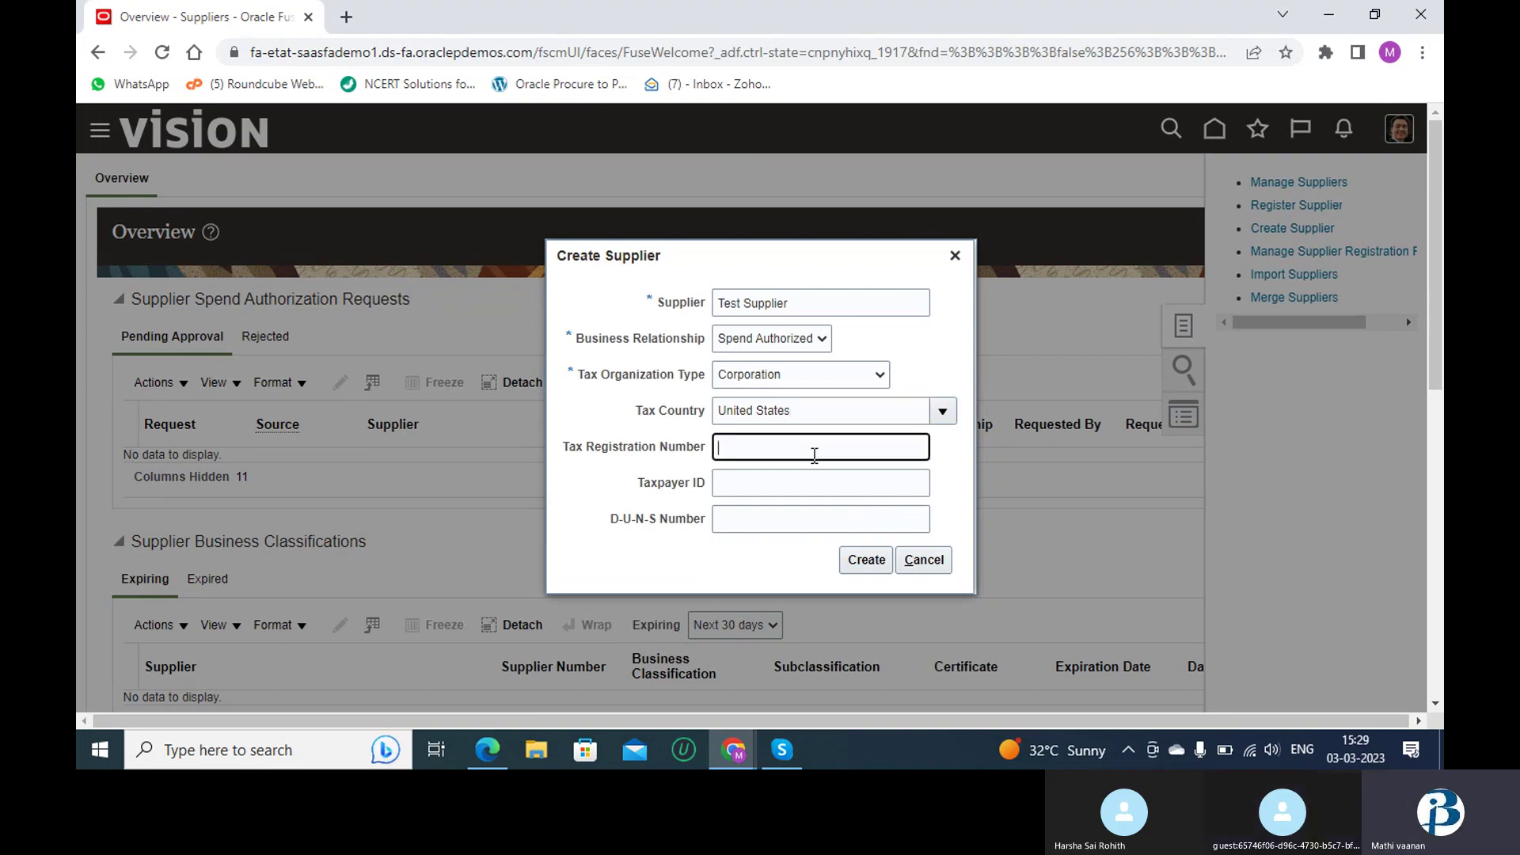
pyautogui.write('99')
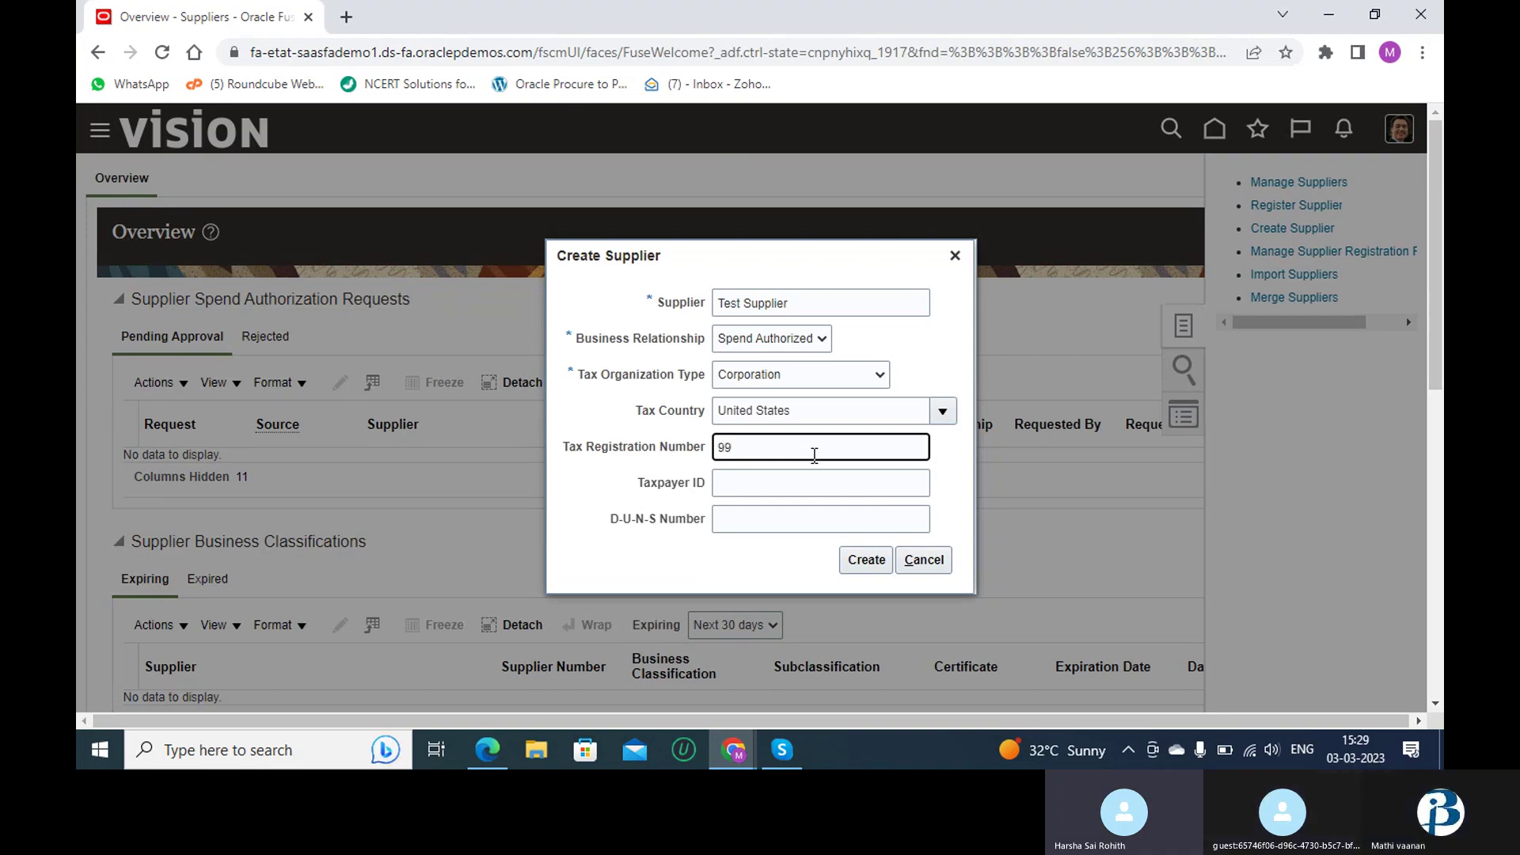
pyautogui.write('835')
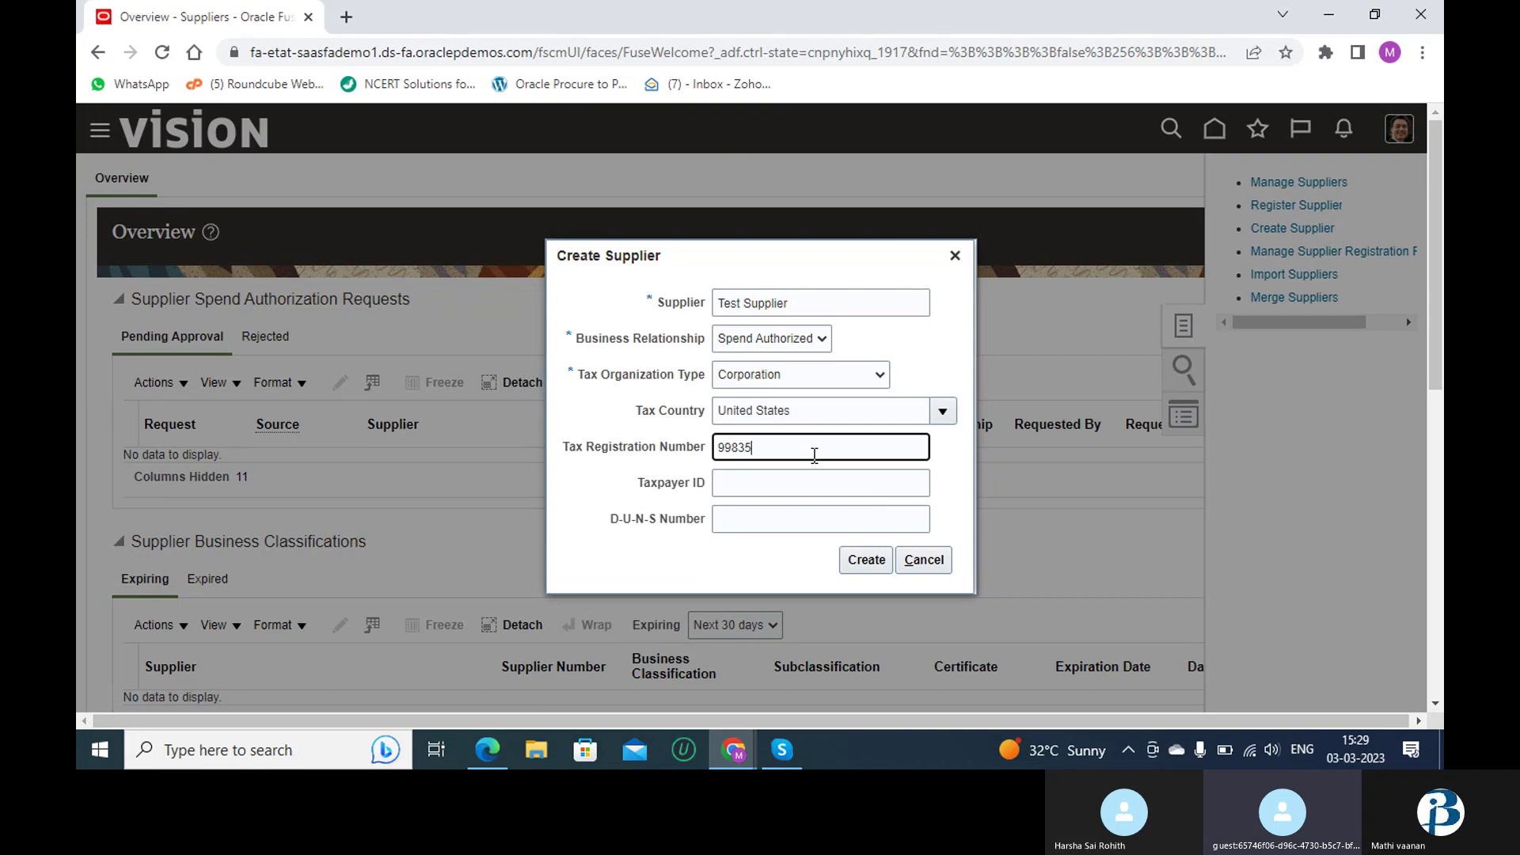
pyautogui.press('BackSpace')
pyautogui.write('1234')
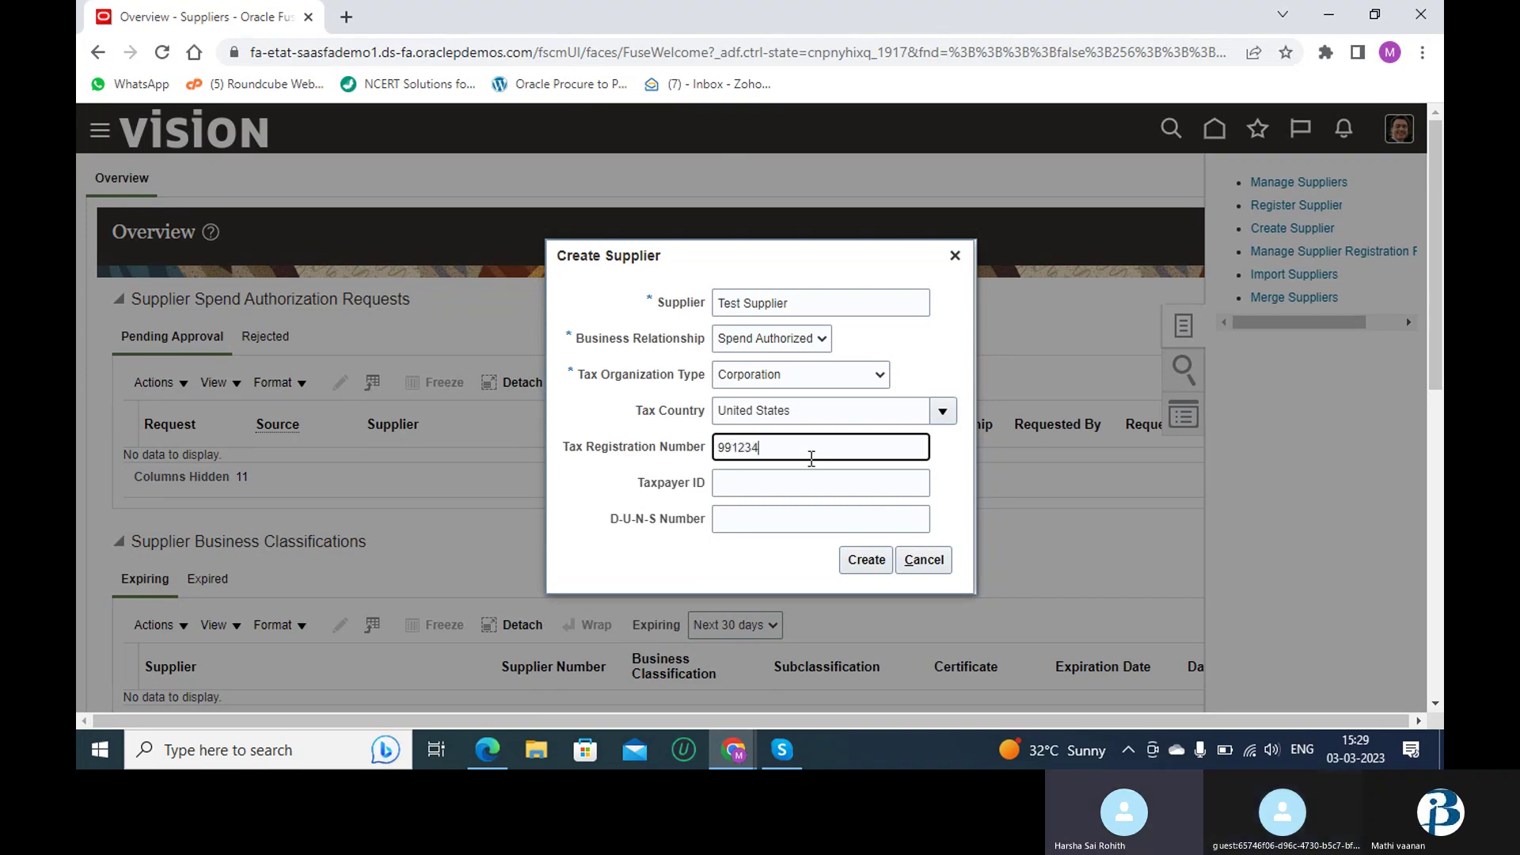
pyautogui.click(810, 480)
pyautogui.write('99')
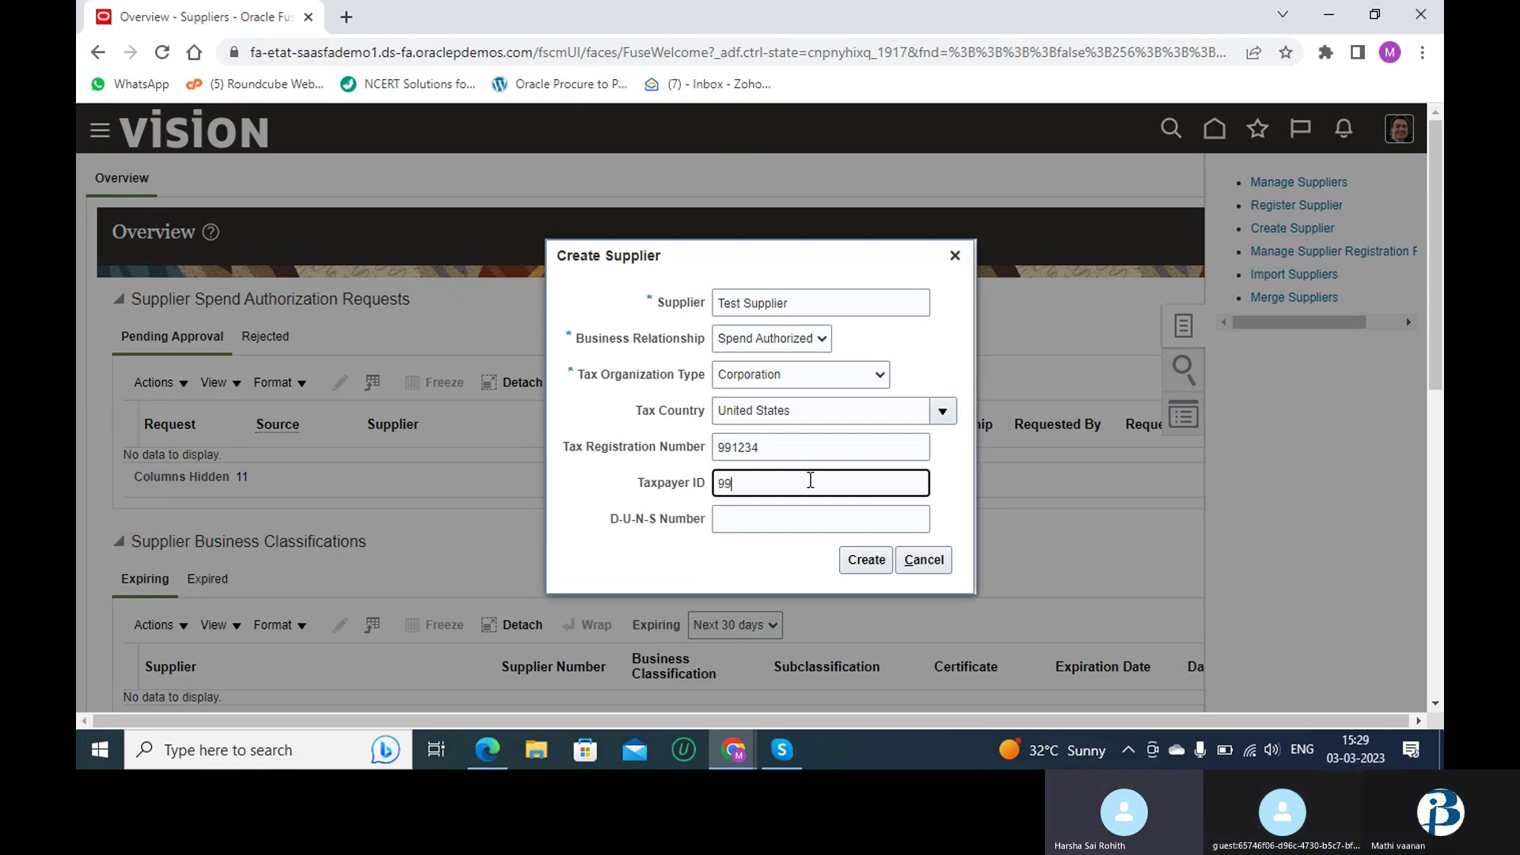
pyautogui.write('1234')
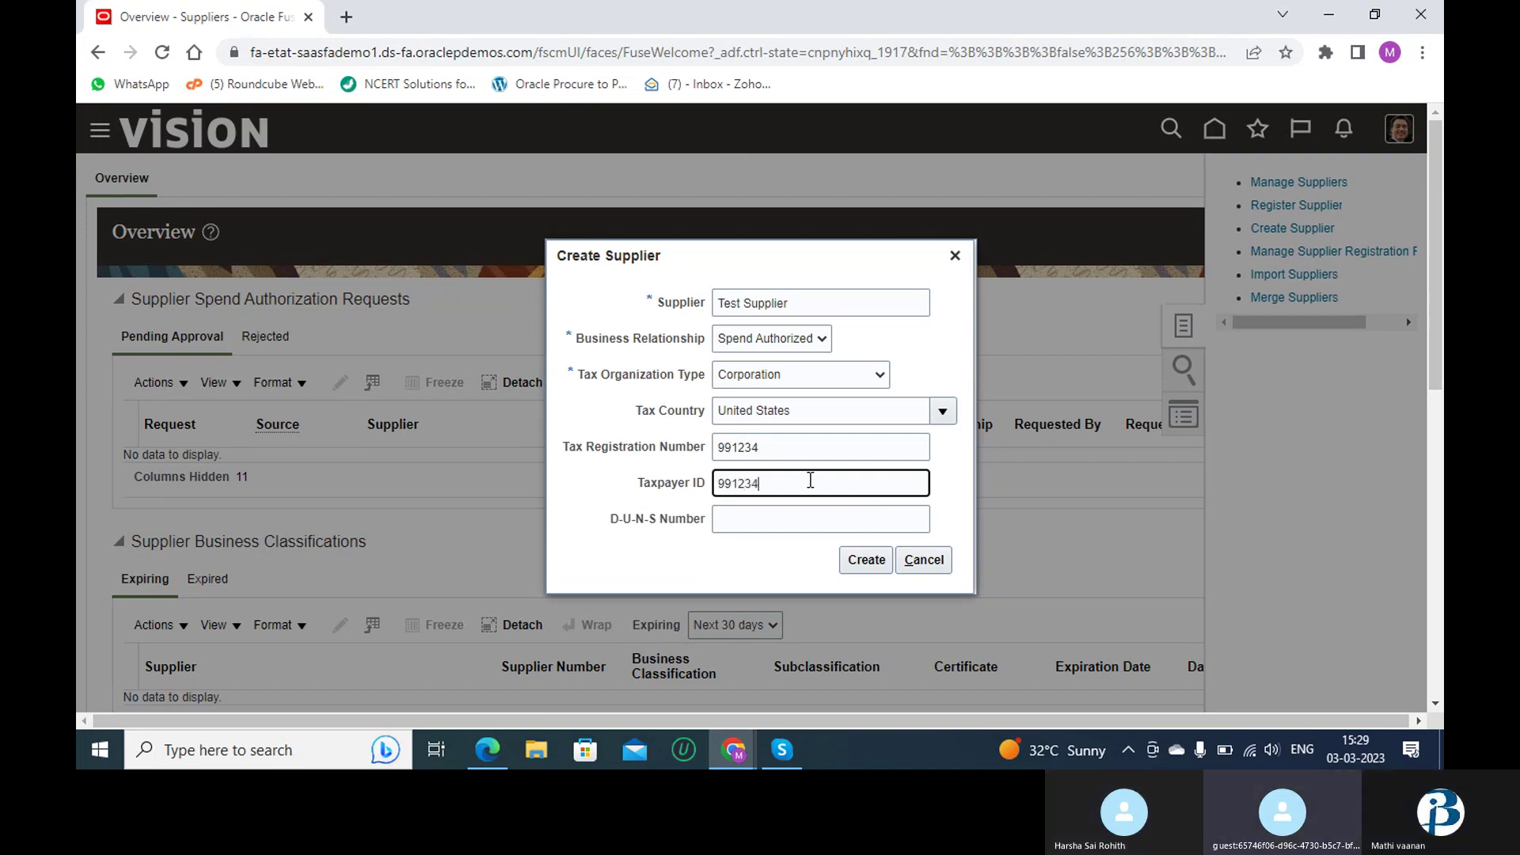
# - Create the supplier and look through the general and additional information on its profile
pyautogui.click(863, 566)
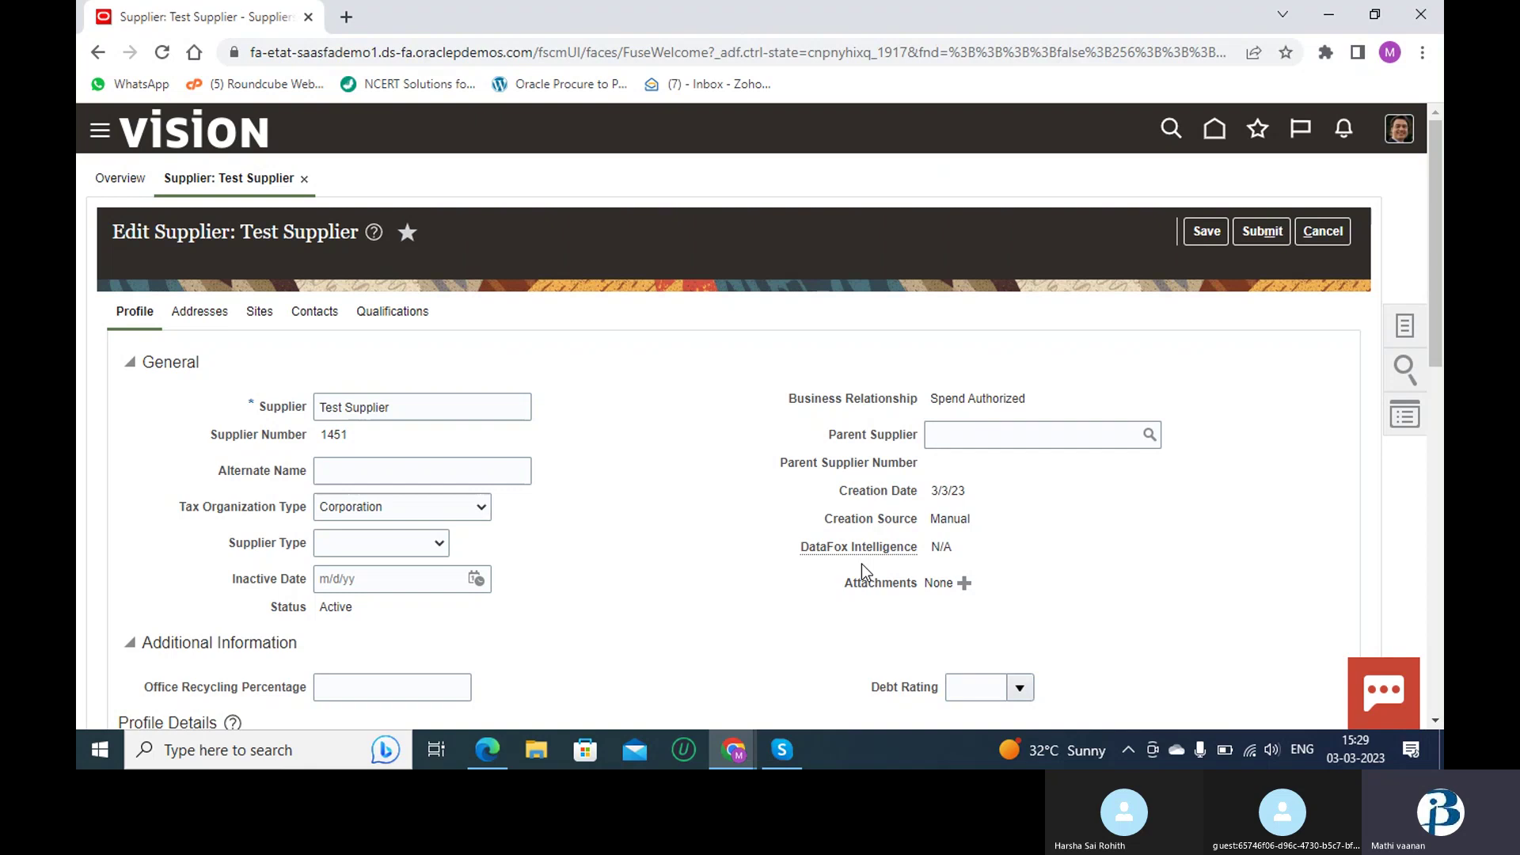
pyautogui.scroll(-2, 861, 564)
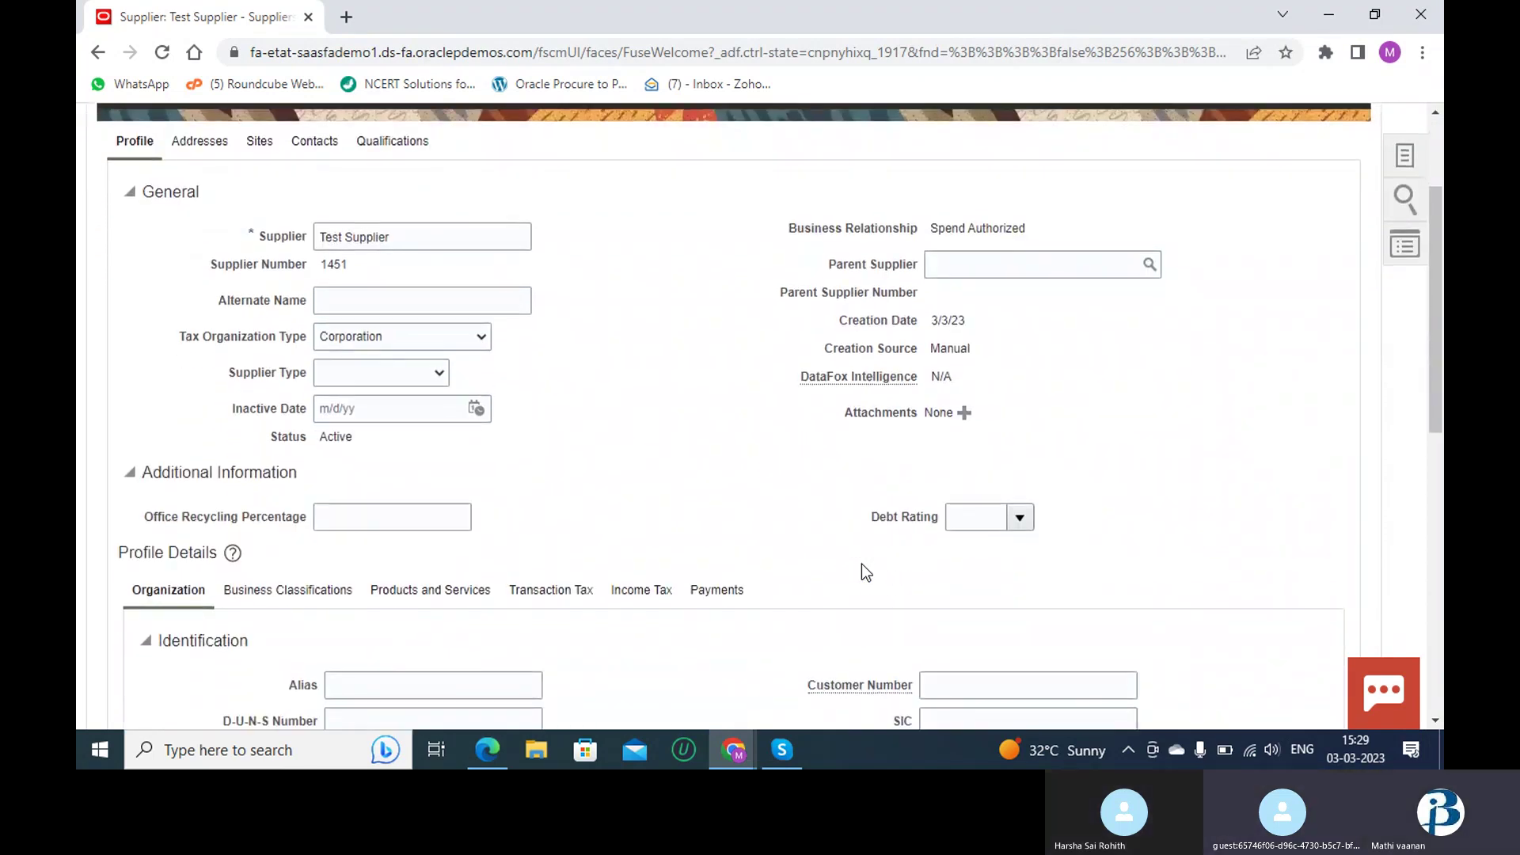
pyautogui.scroll(-1, 862, 572)
# - Switch to the Skype call and stop sharing the screen
pyautogui.hotkey('alt', 'Tab')
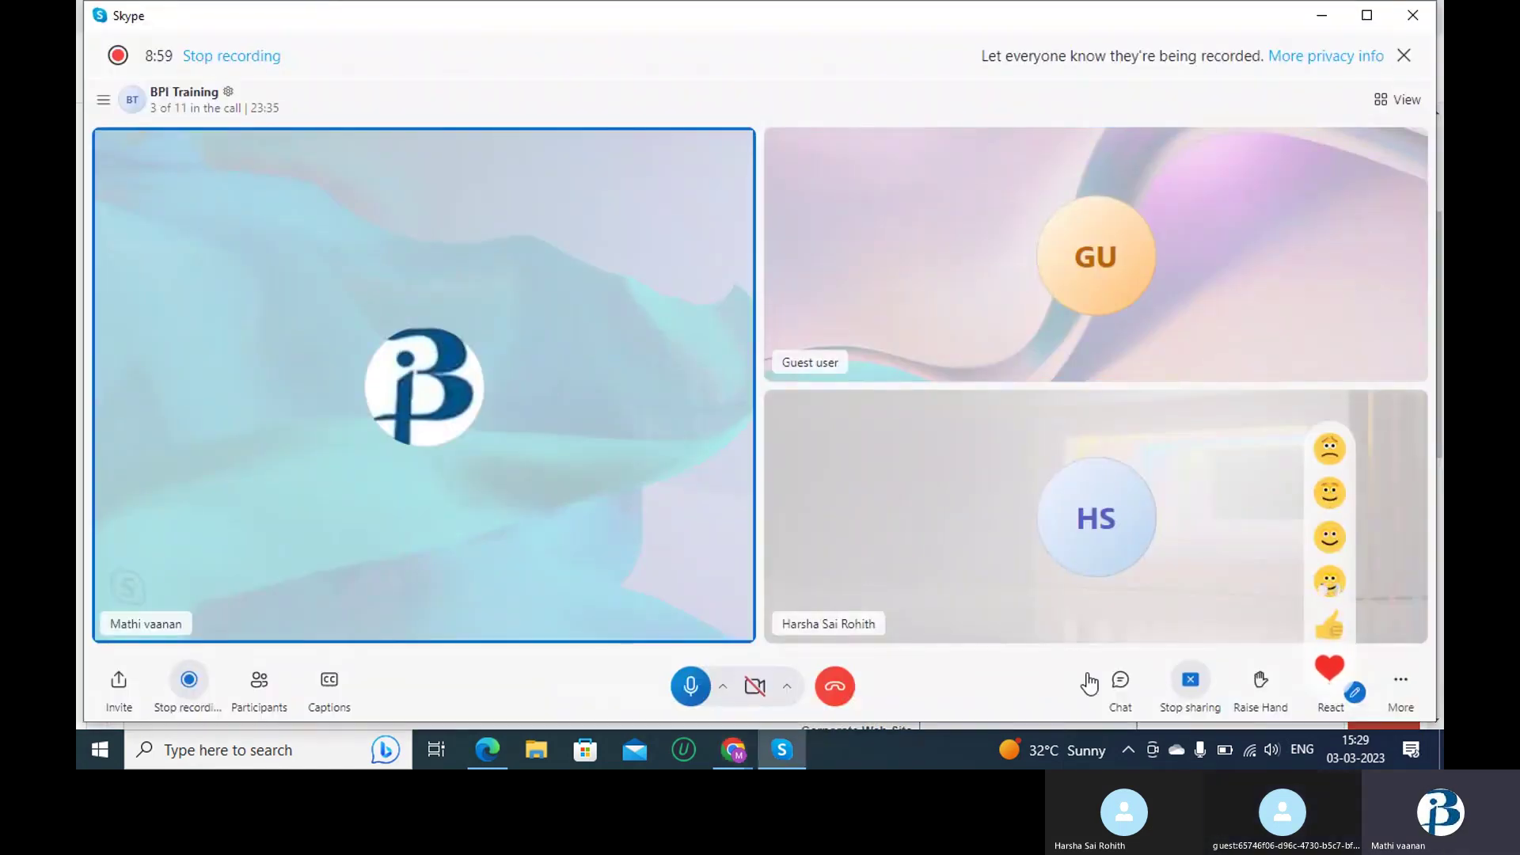
pyautogui.click(1190, 687)
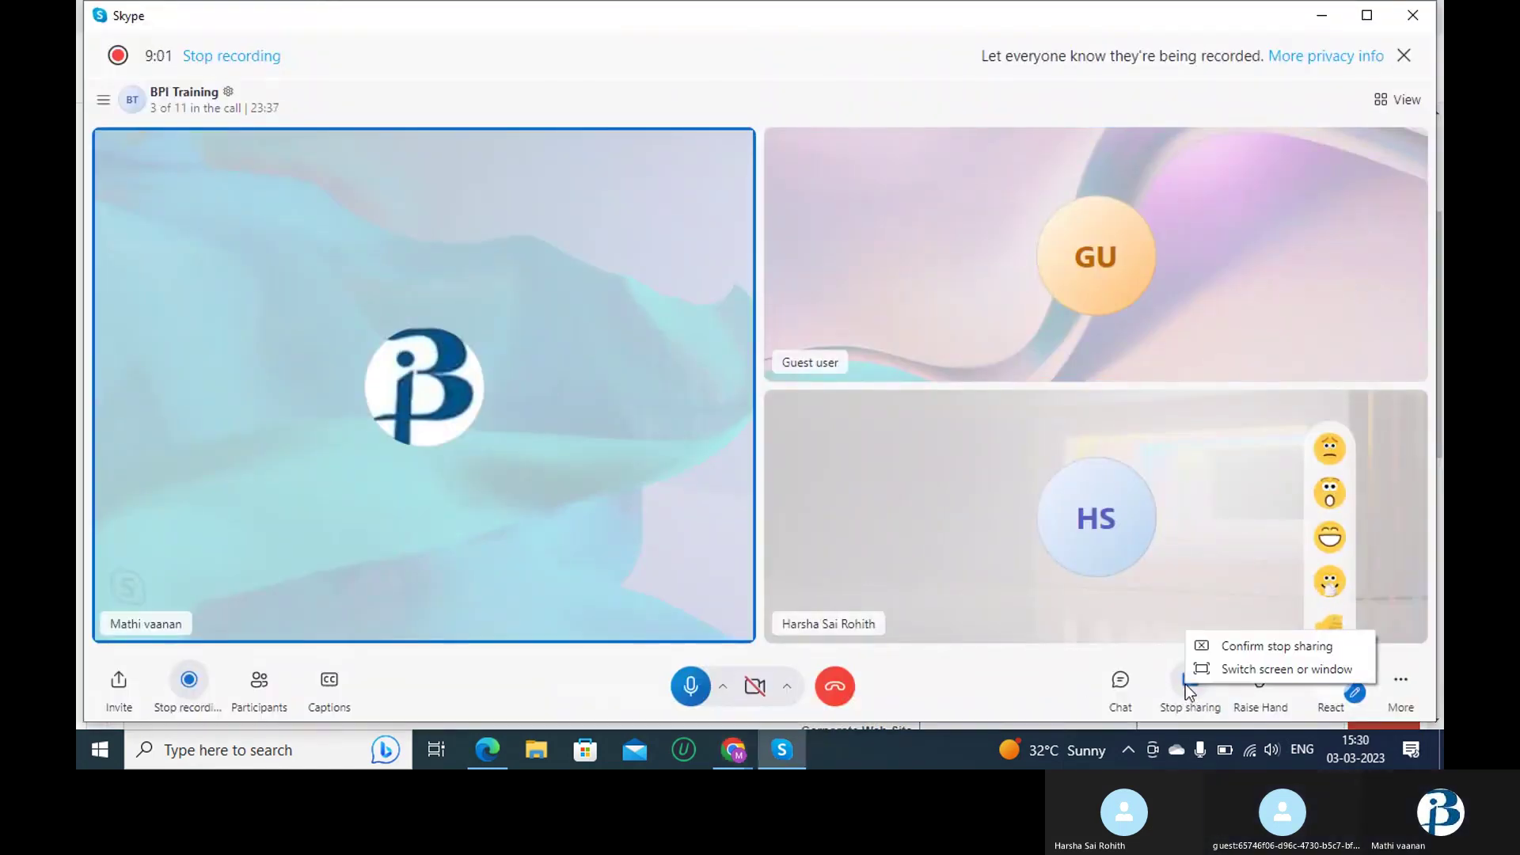
pyautogui.click(1259, 647)
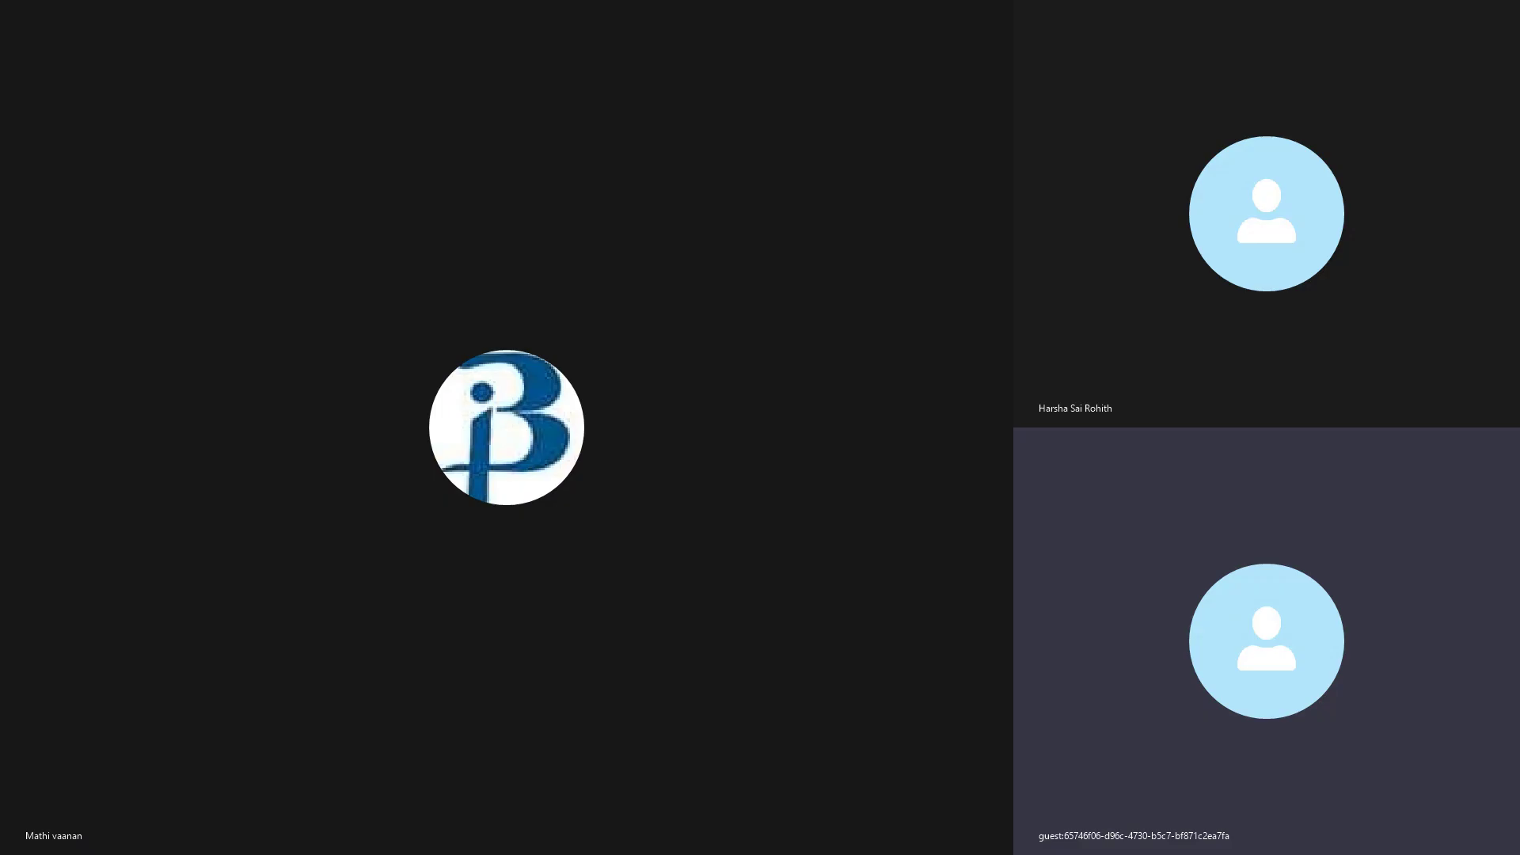
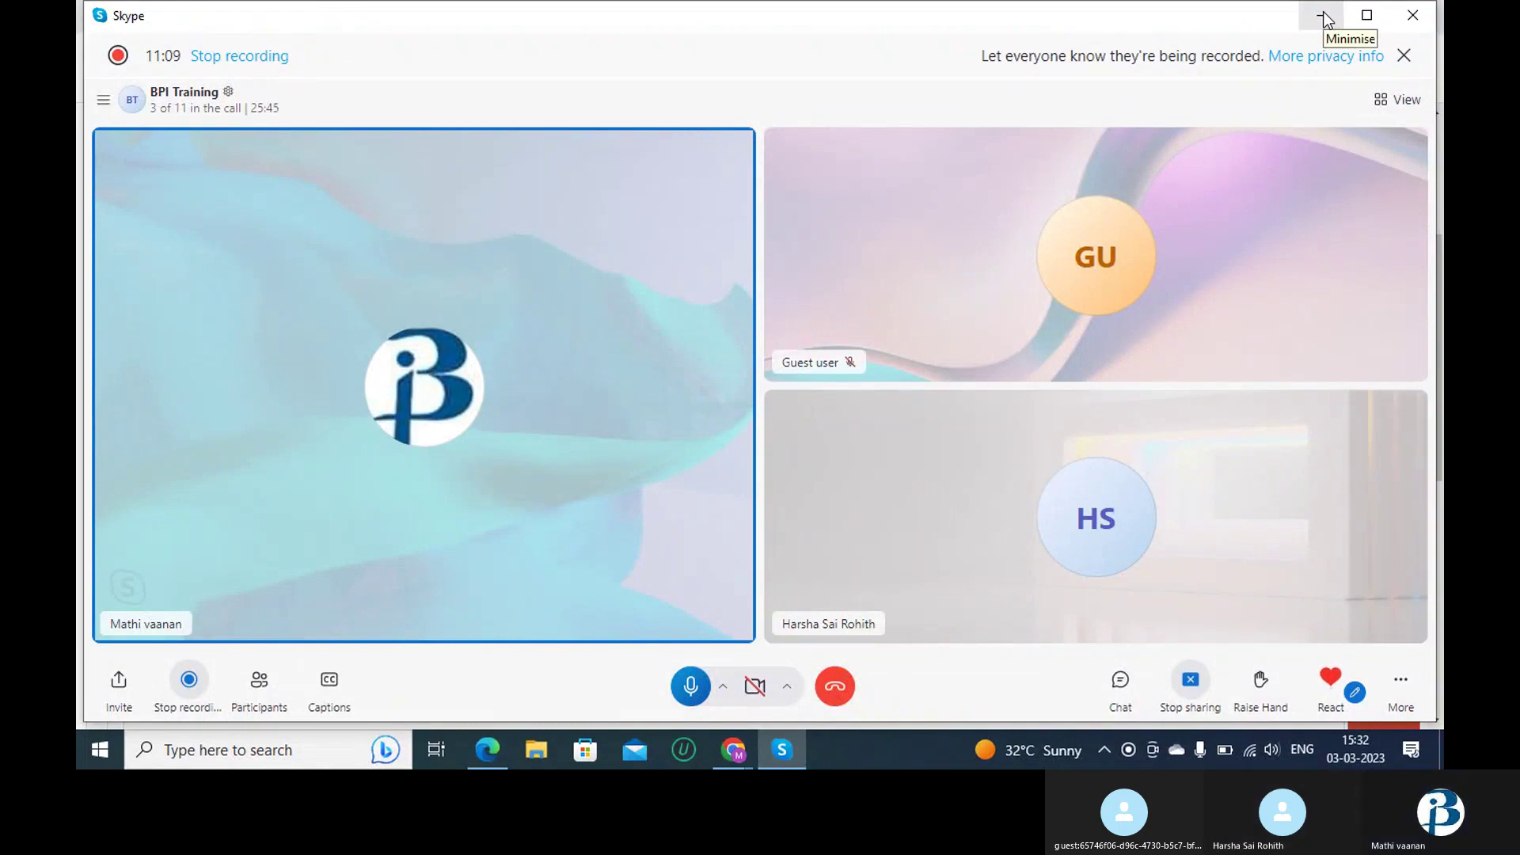
# - Switch back to the browser and return to the Vision home page, discarding unsaved changes on the Test Supplier profile
pyautogui.click(1326, 15)
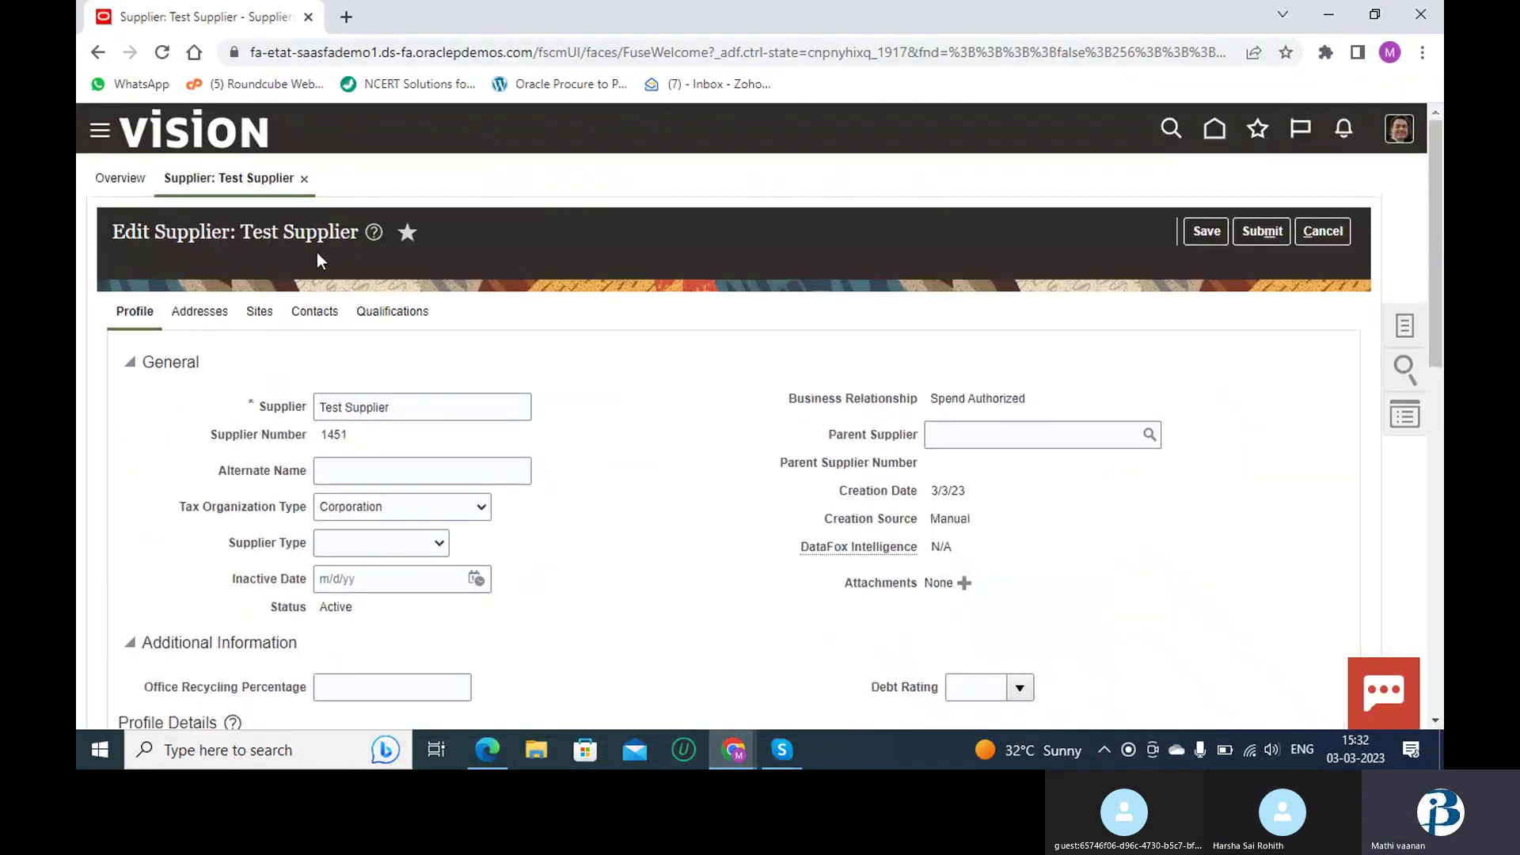
pyautogui.click(204, 132)
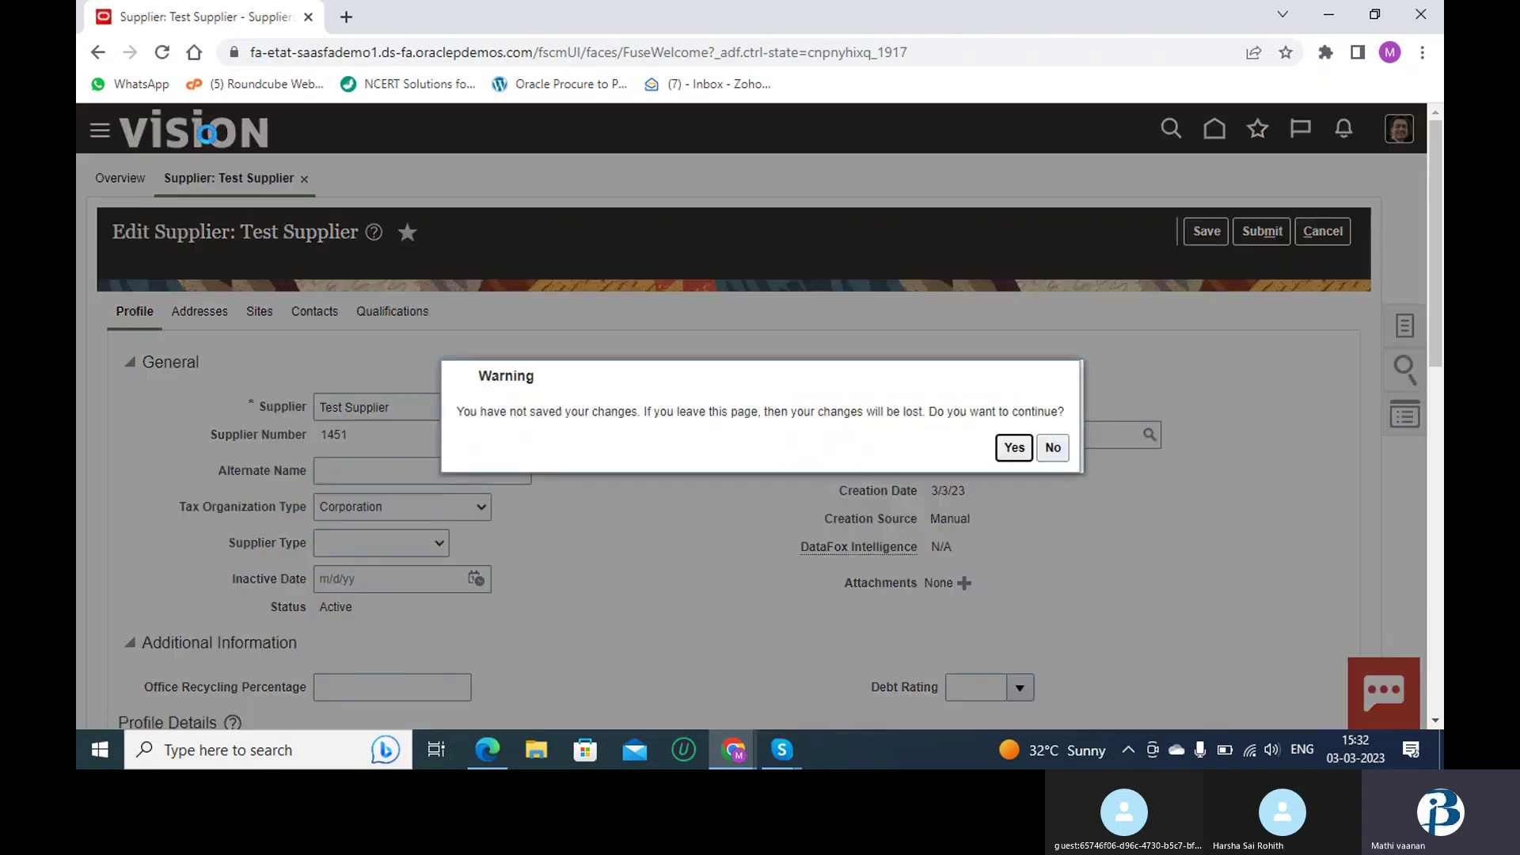
pyautogui.click(1009, 457)
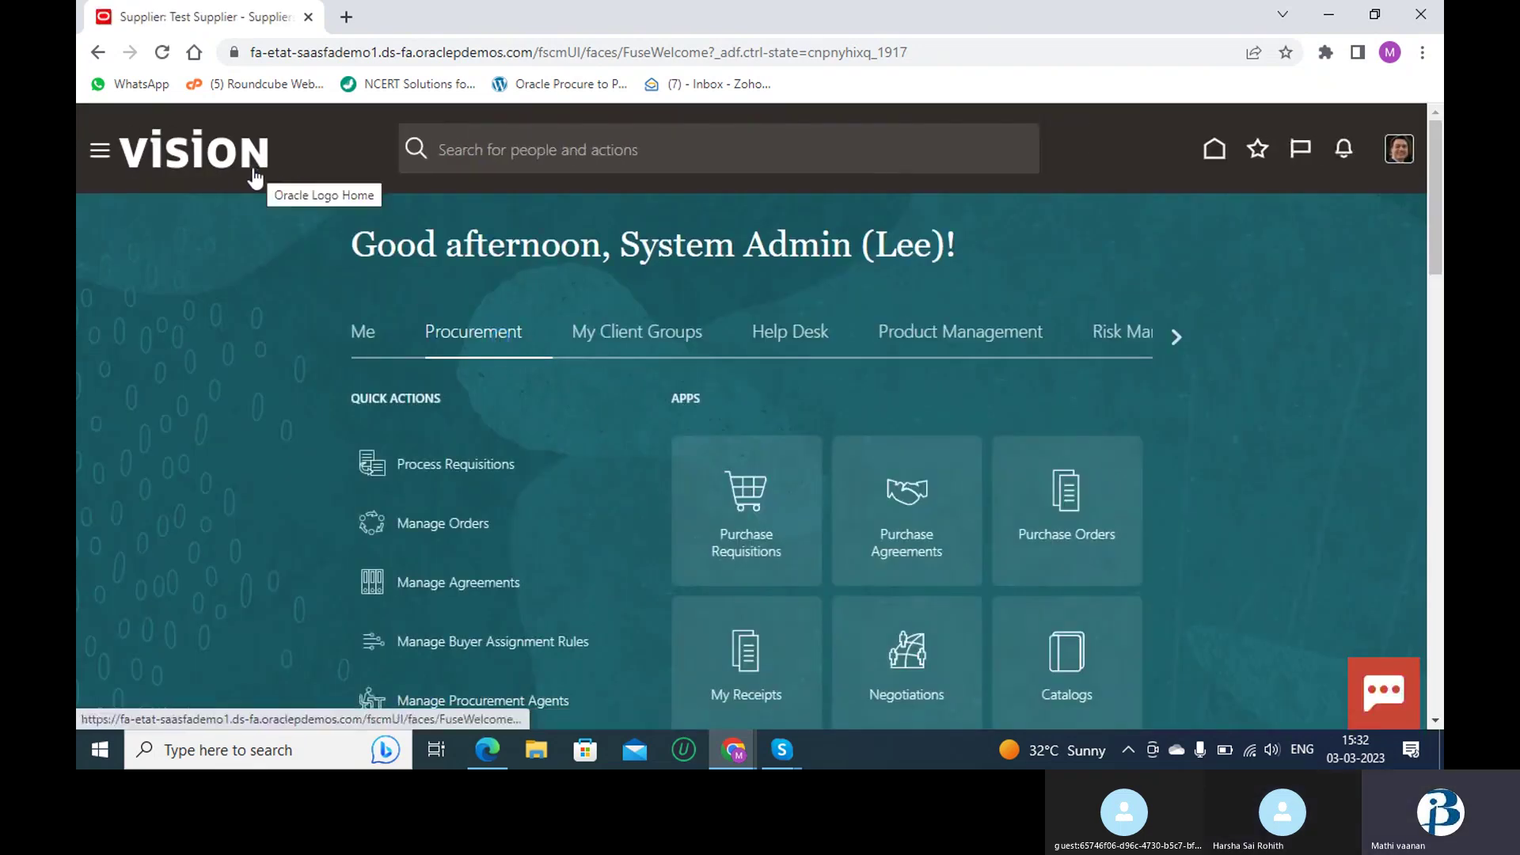
pyautogui.click(120, 136)
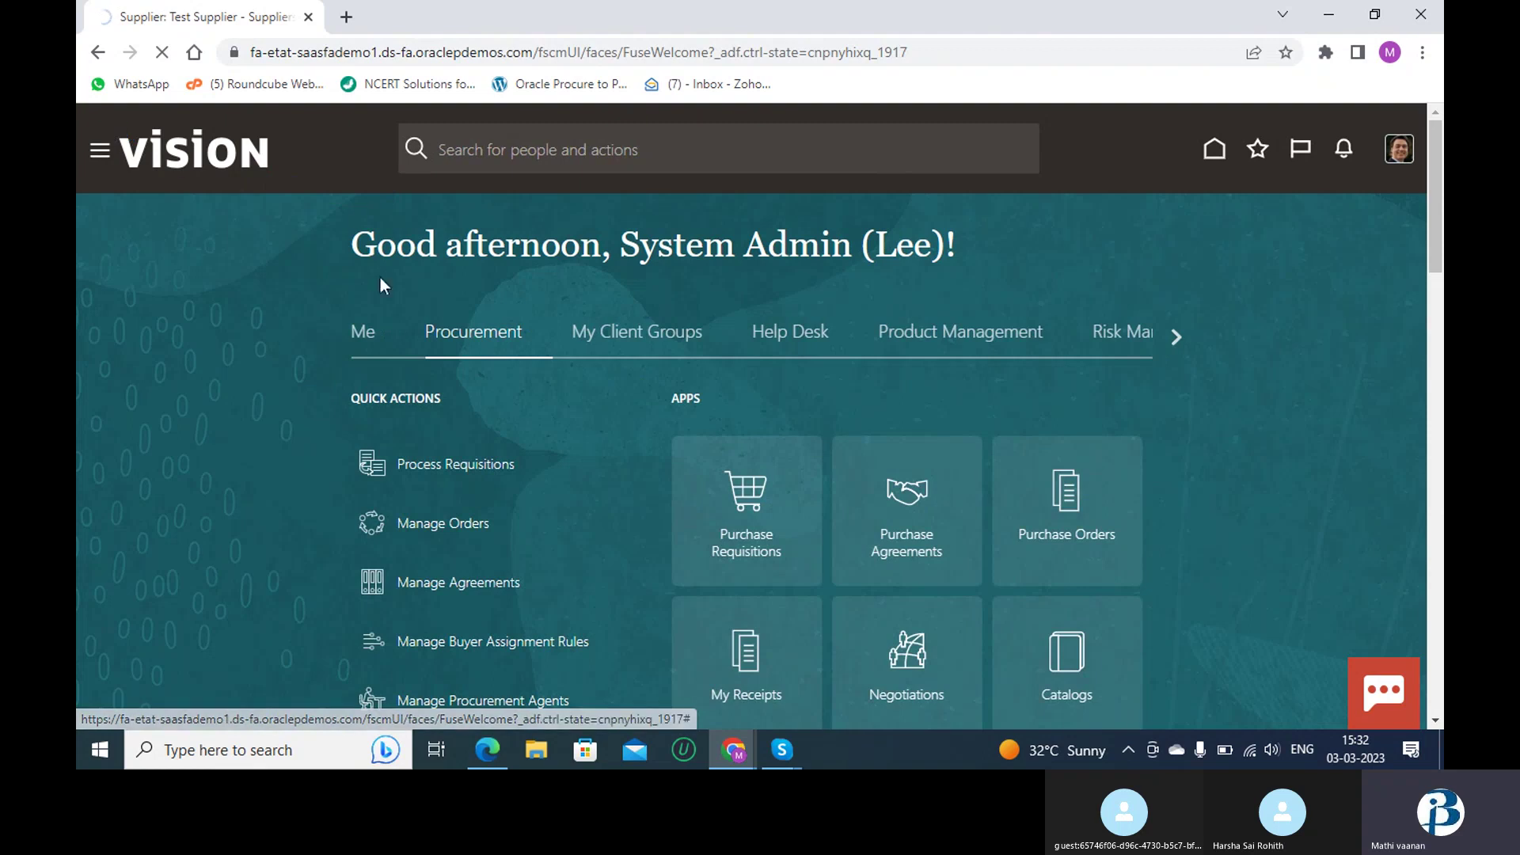
# - Open the Security Console from the Tools apps on the home page
pyautogui.click(1177, 338)
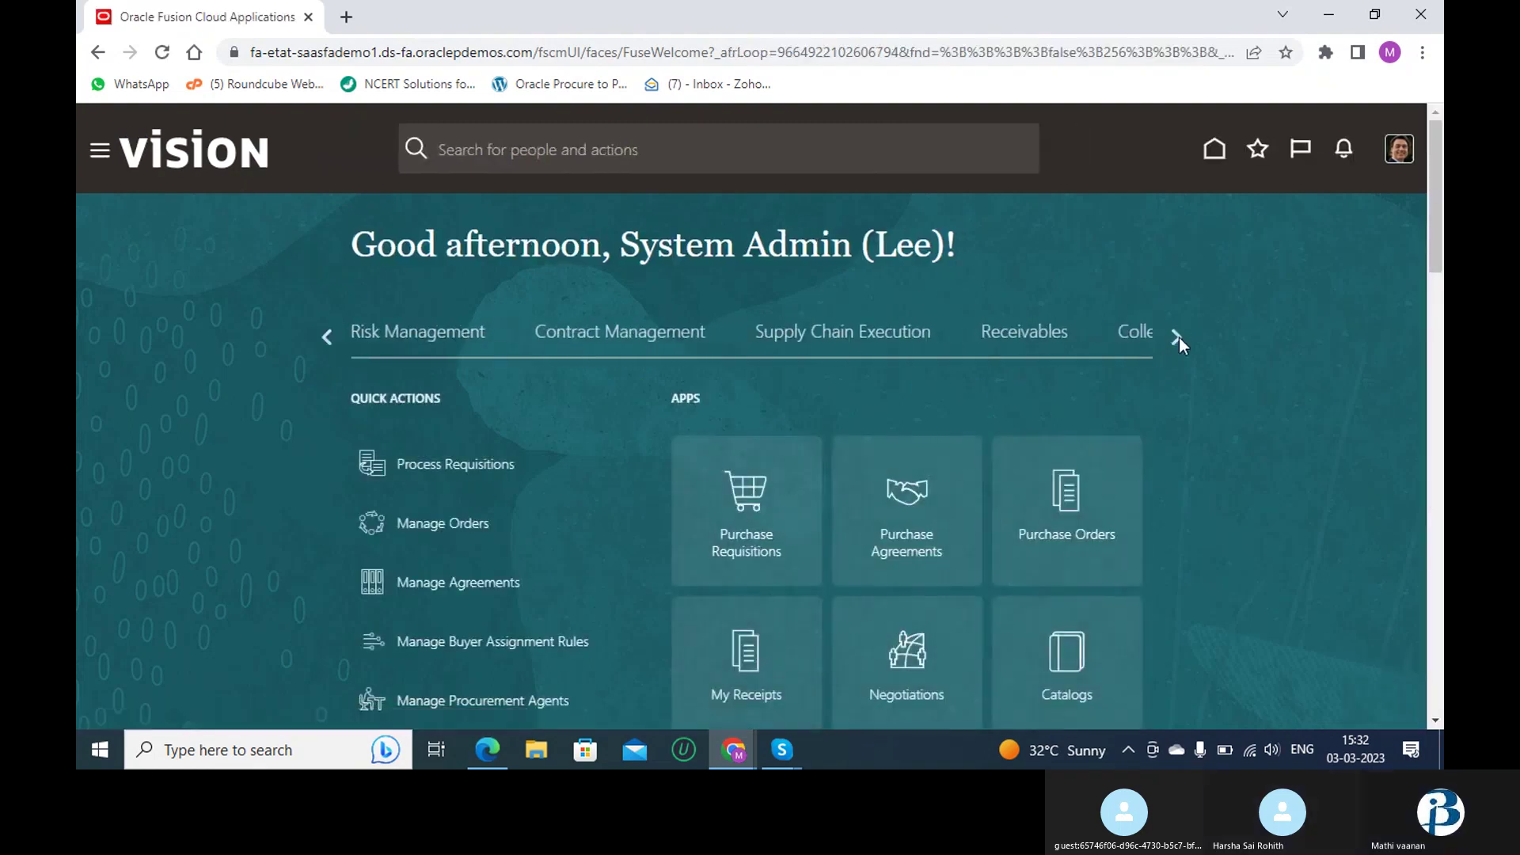
pyautogui.click(1178, 338)
pyautogui.click(1177, 338)
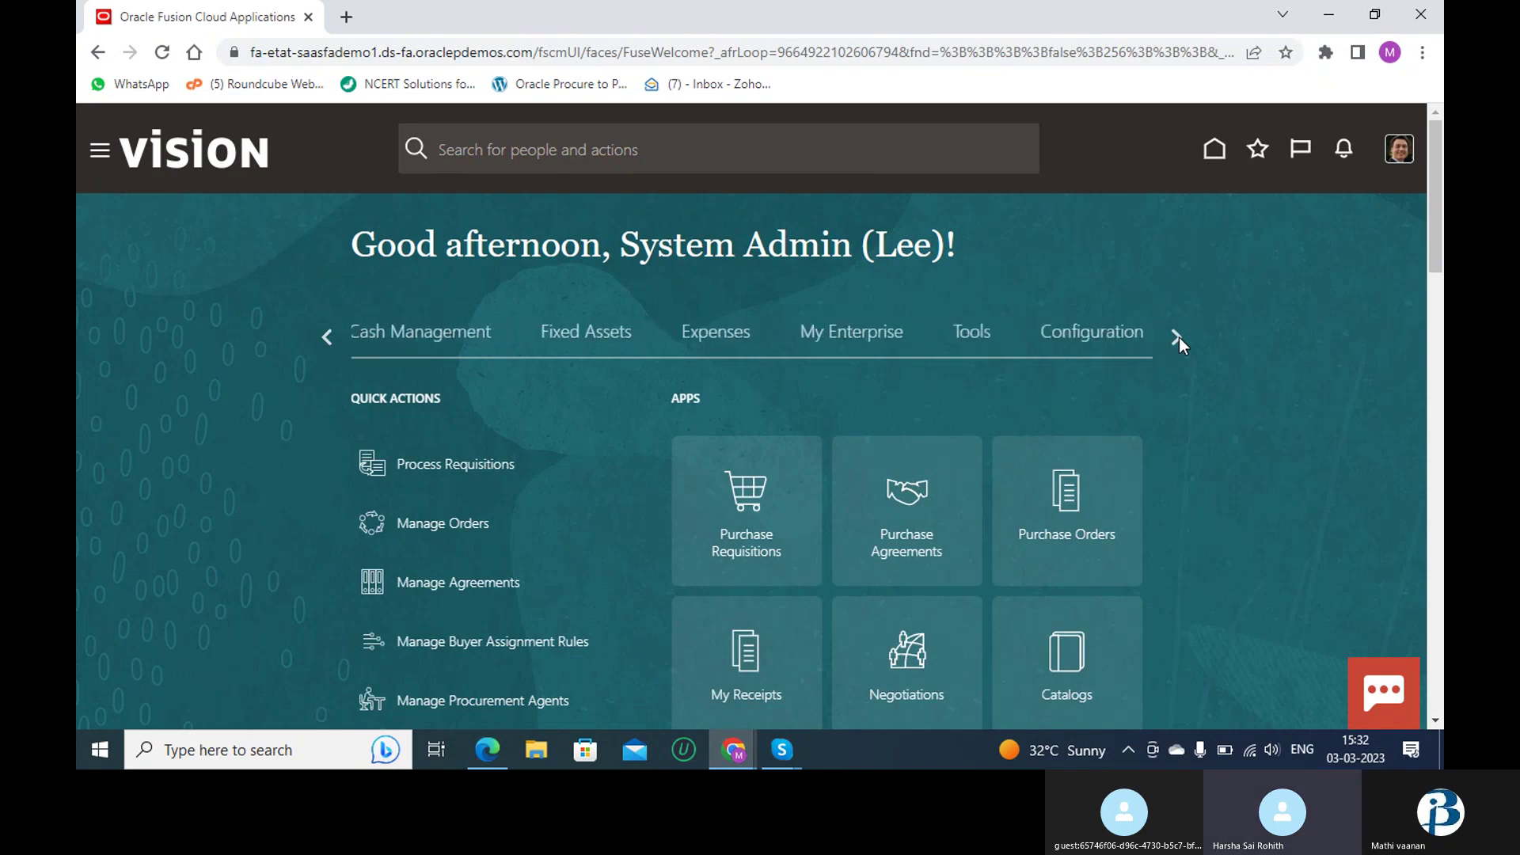
pyautogui.click(982, 337)
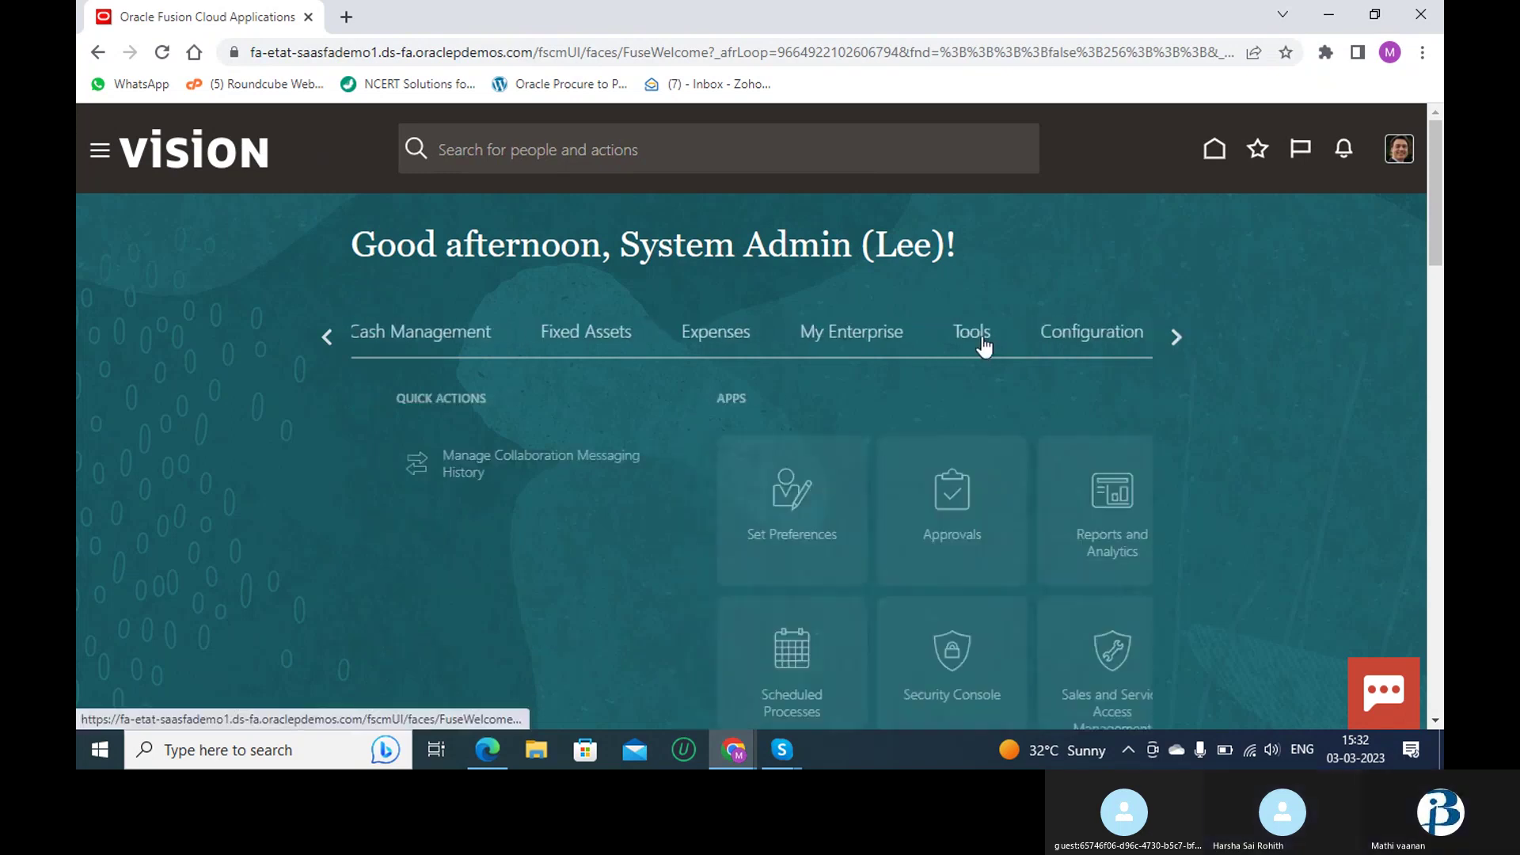
pyautogui.scroll(-2, 983, 445)
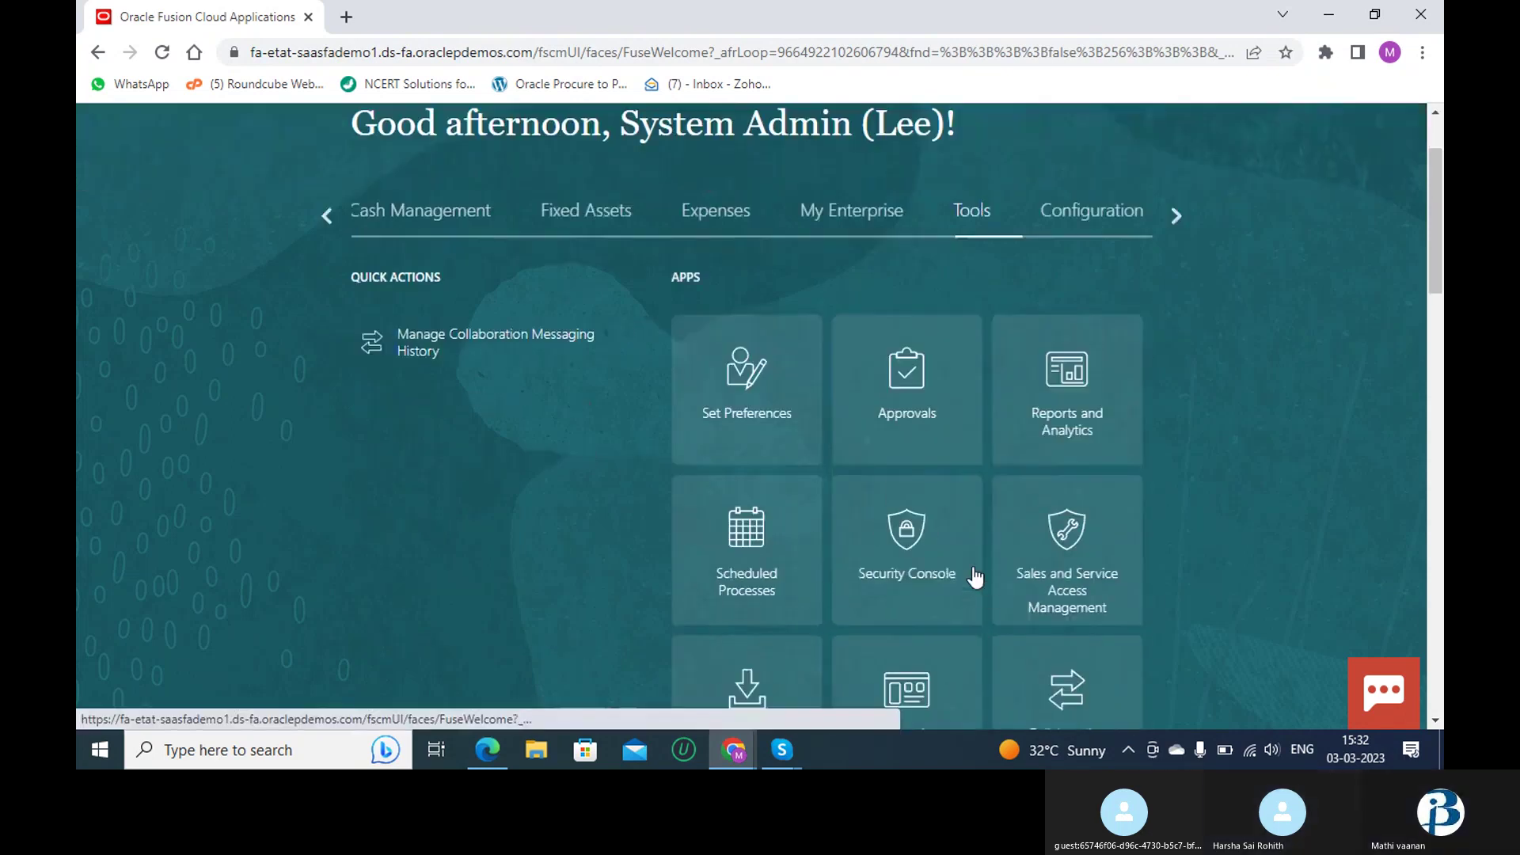
pyautogui.click(916, 507)
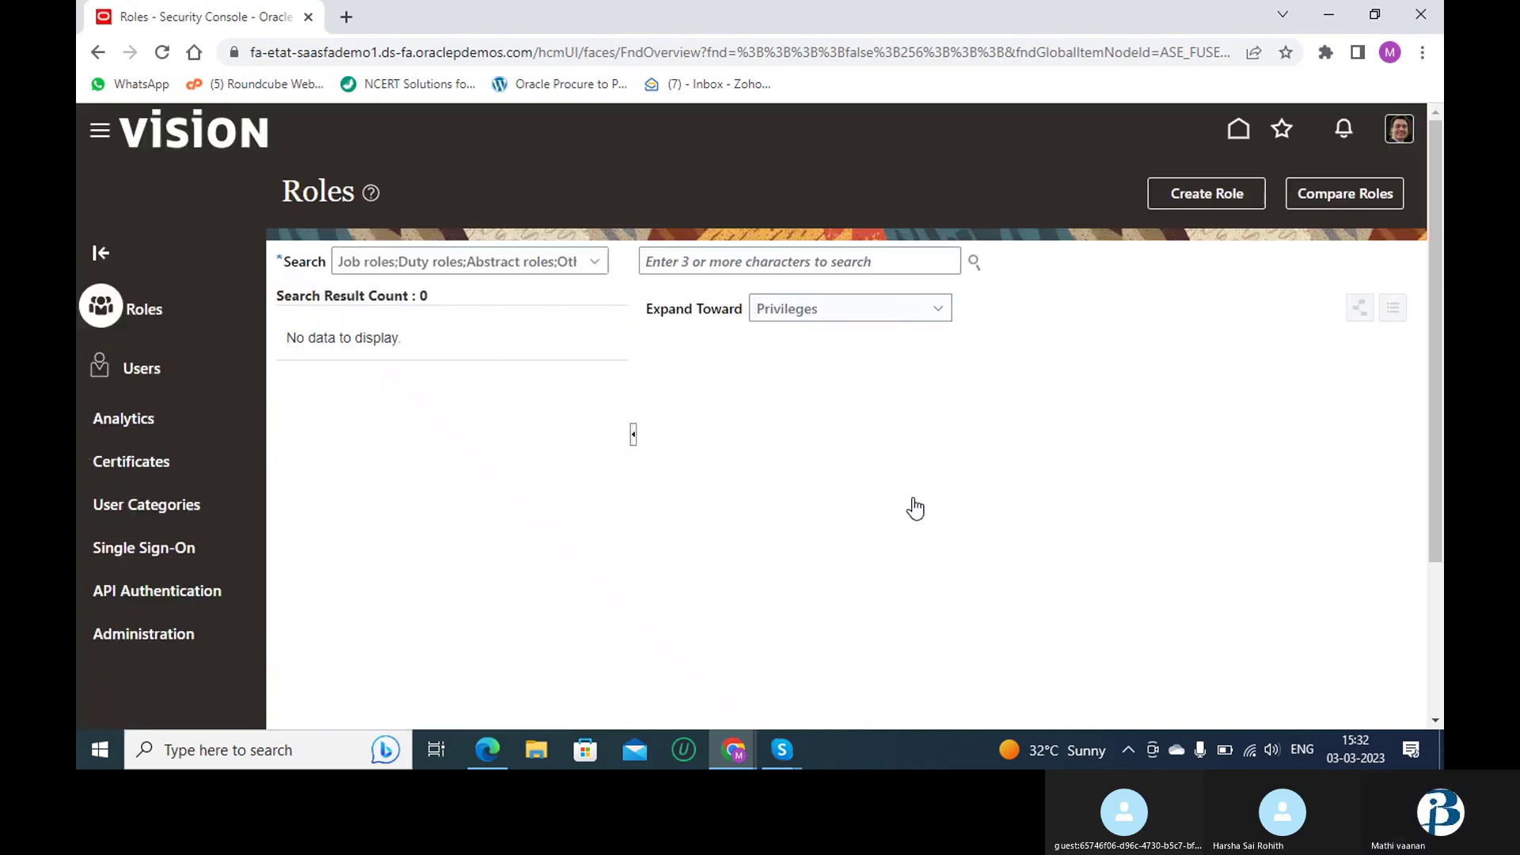
# - Search the user accounts by the system administrator's first name and open that administrator's account details
pyautogui.click(144, 365)
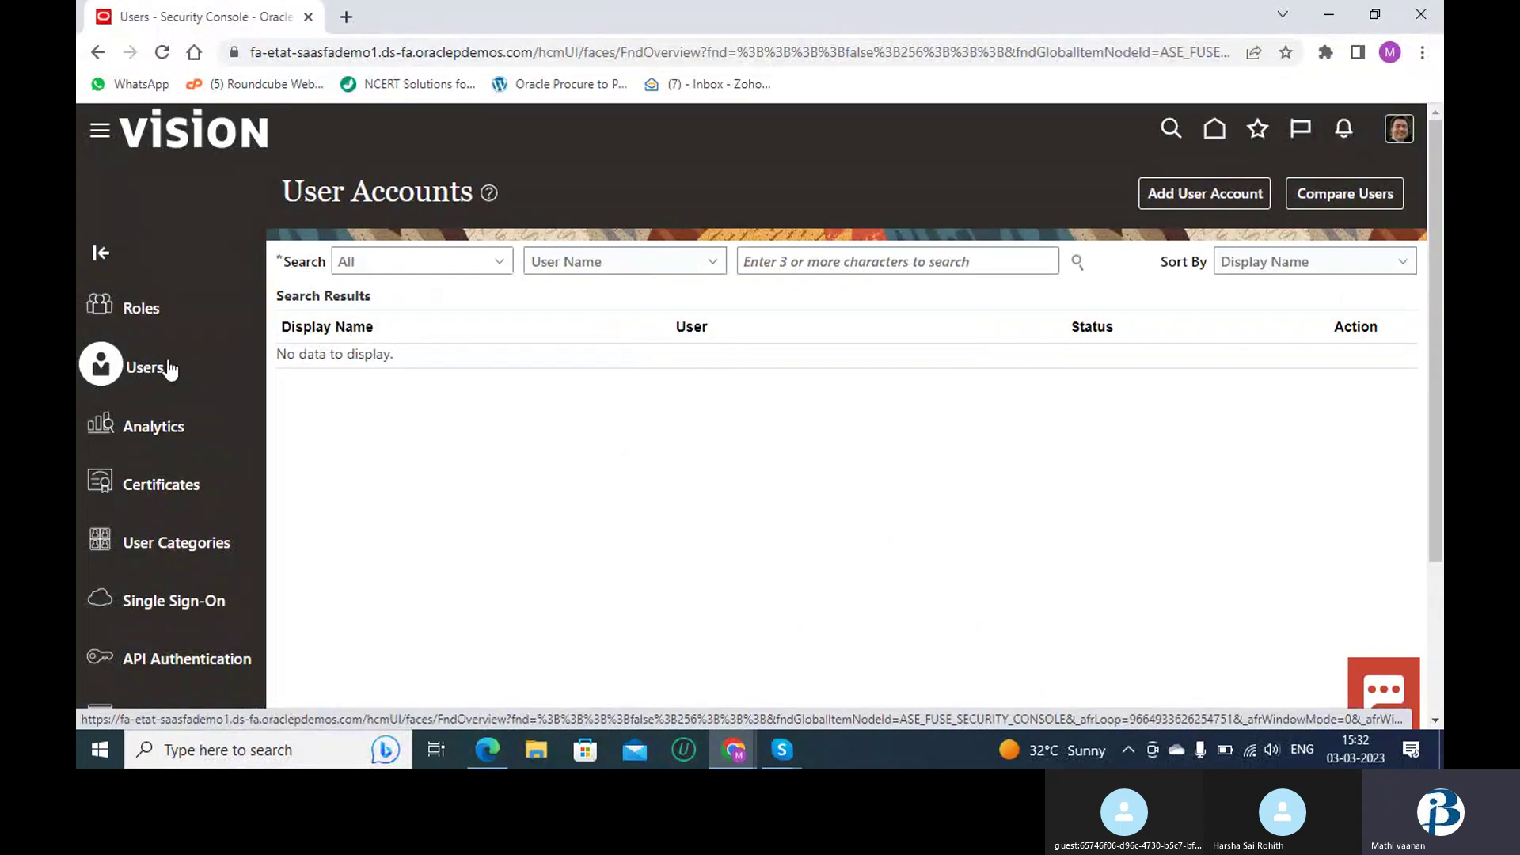
pyautogui.click(968, 251)
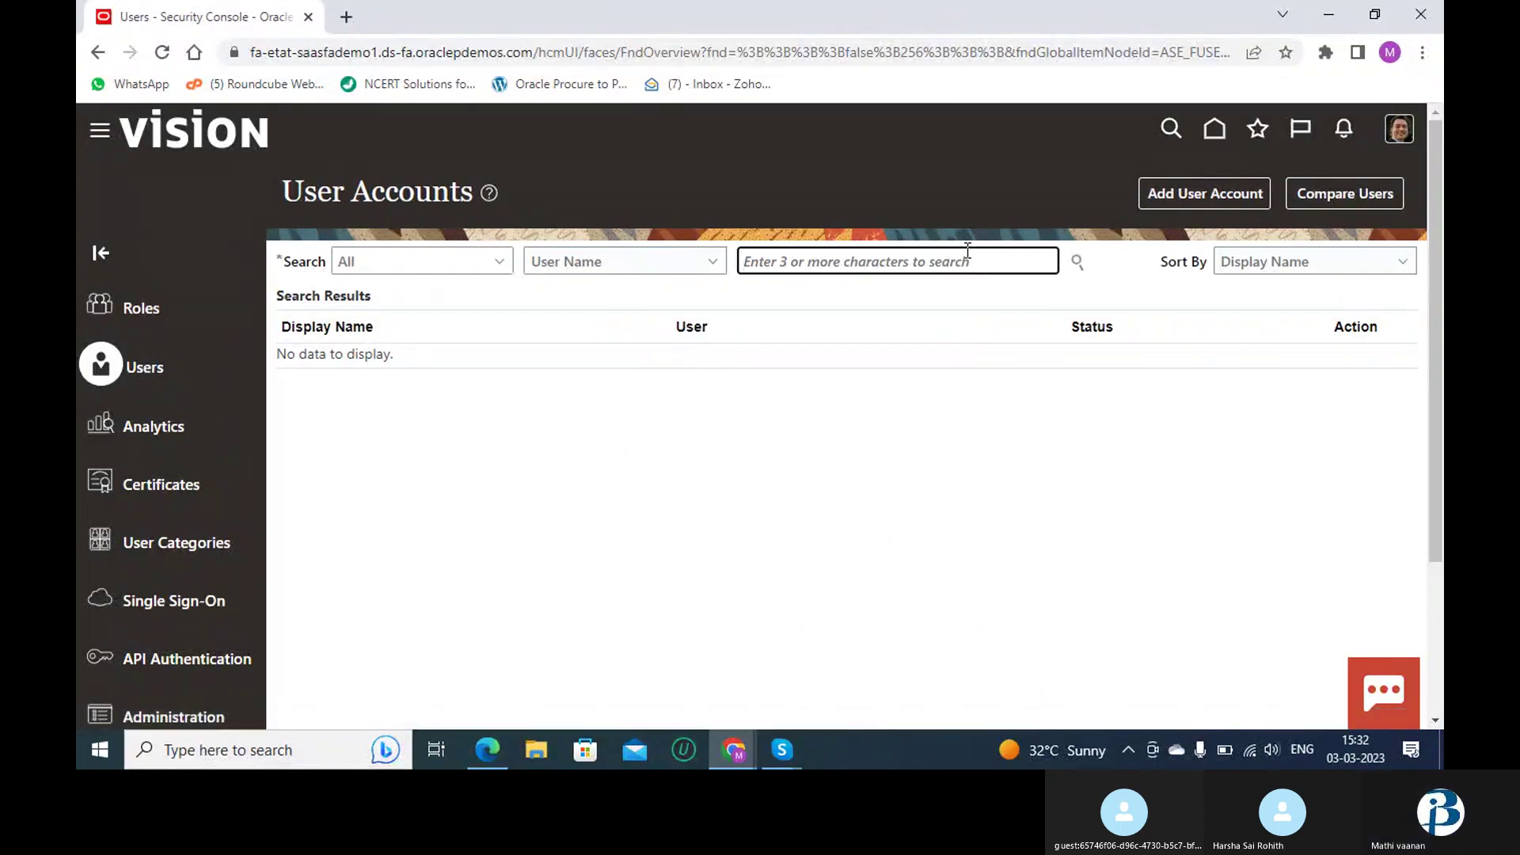
pyautogui.write('Lee')
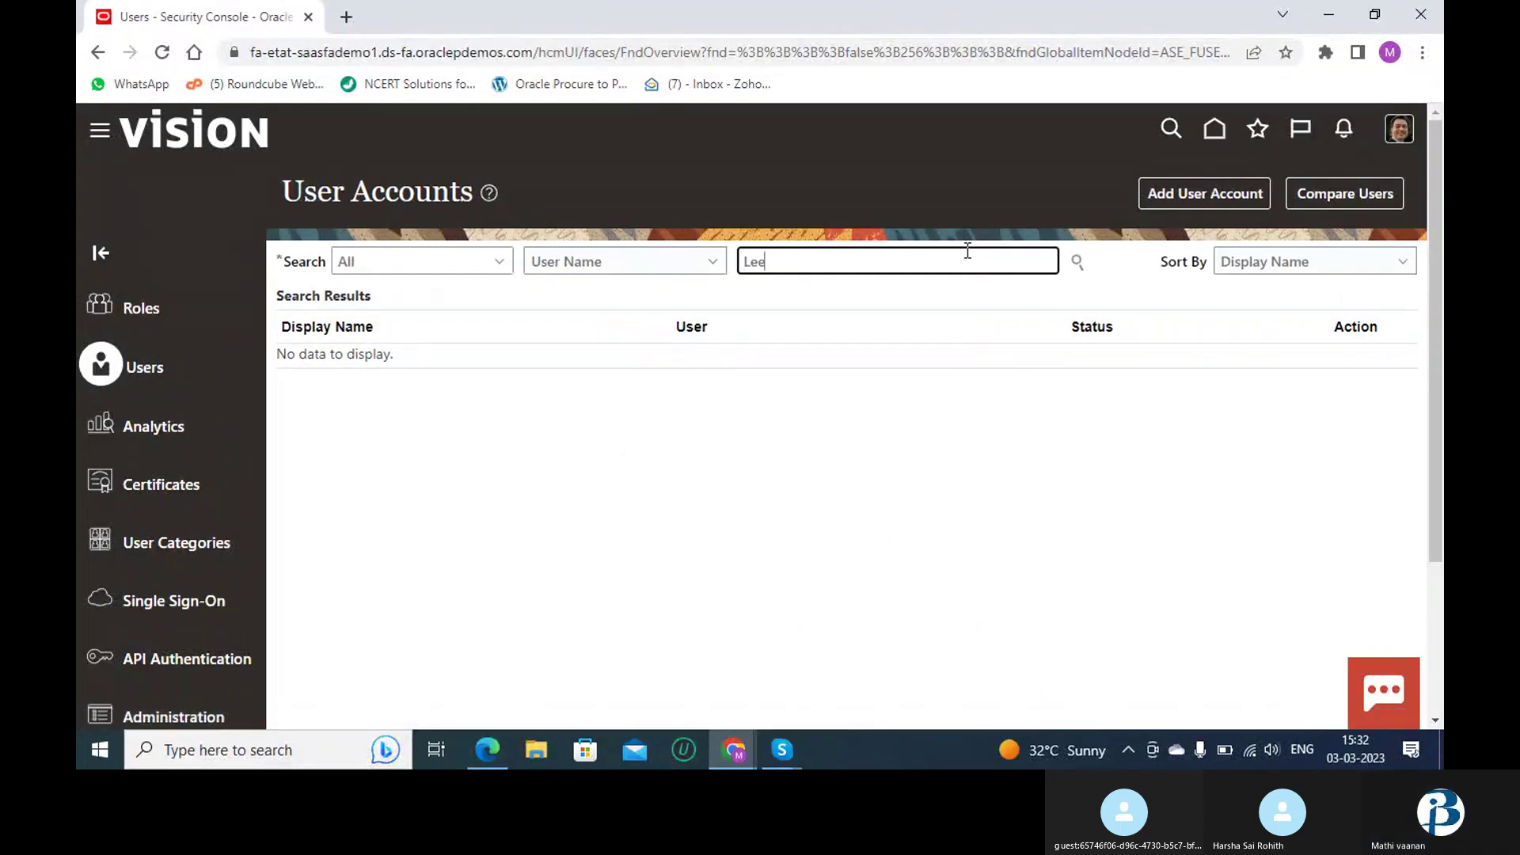
pyautogui.press('Return')
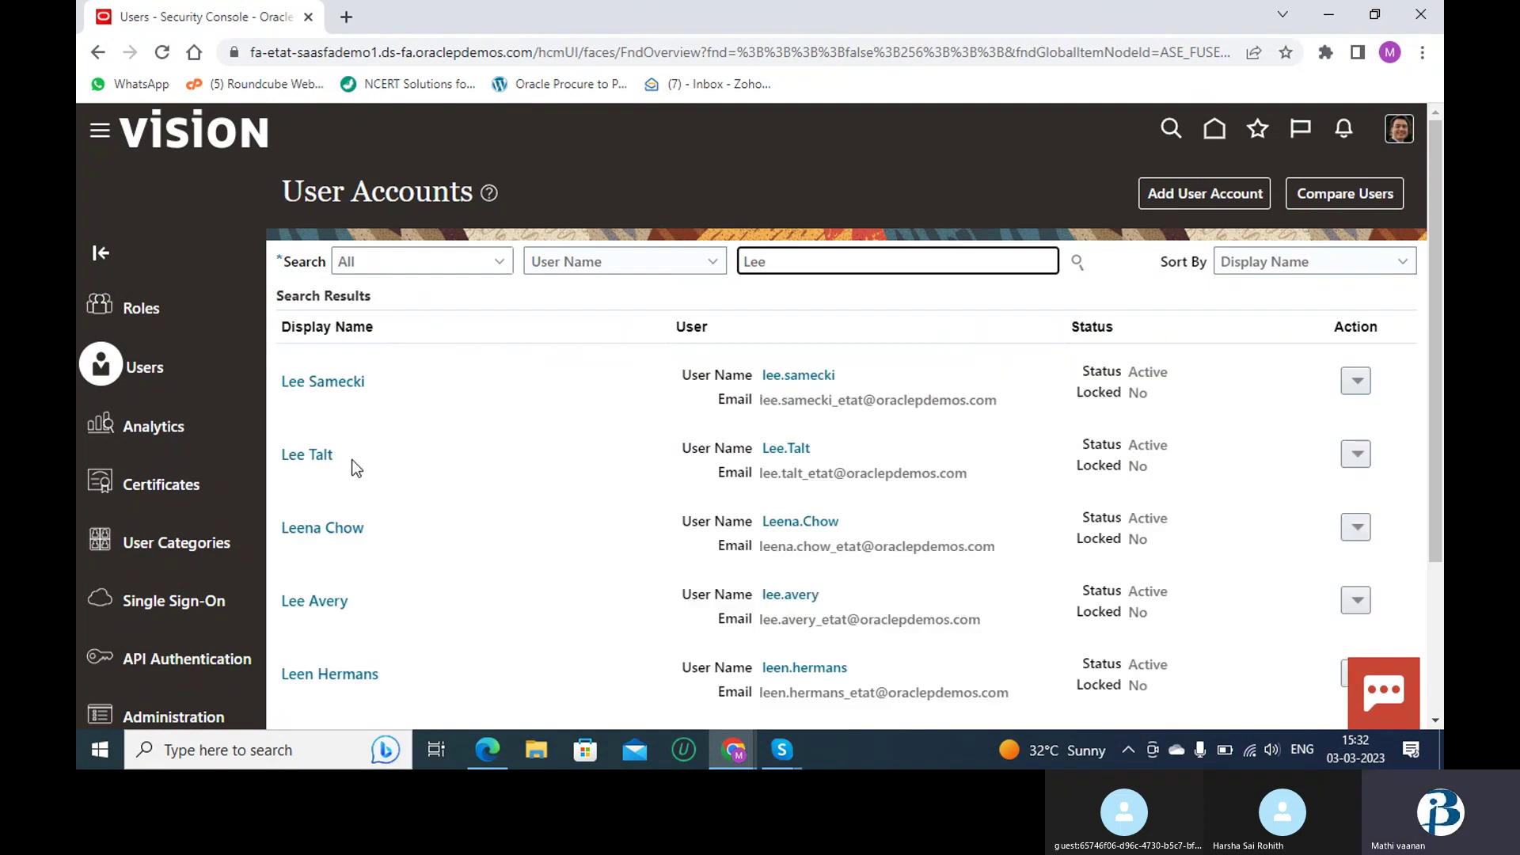
pyautogui.scroll(-1, 391, 559)
pyautogui.click(315, 498)
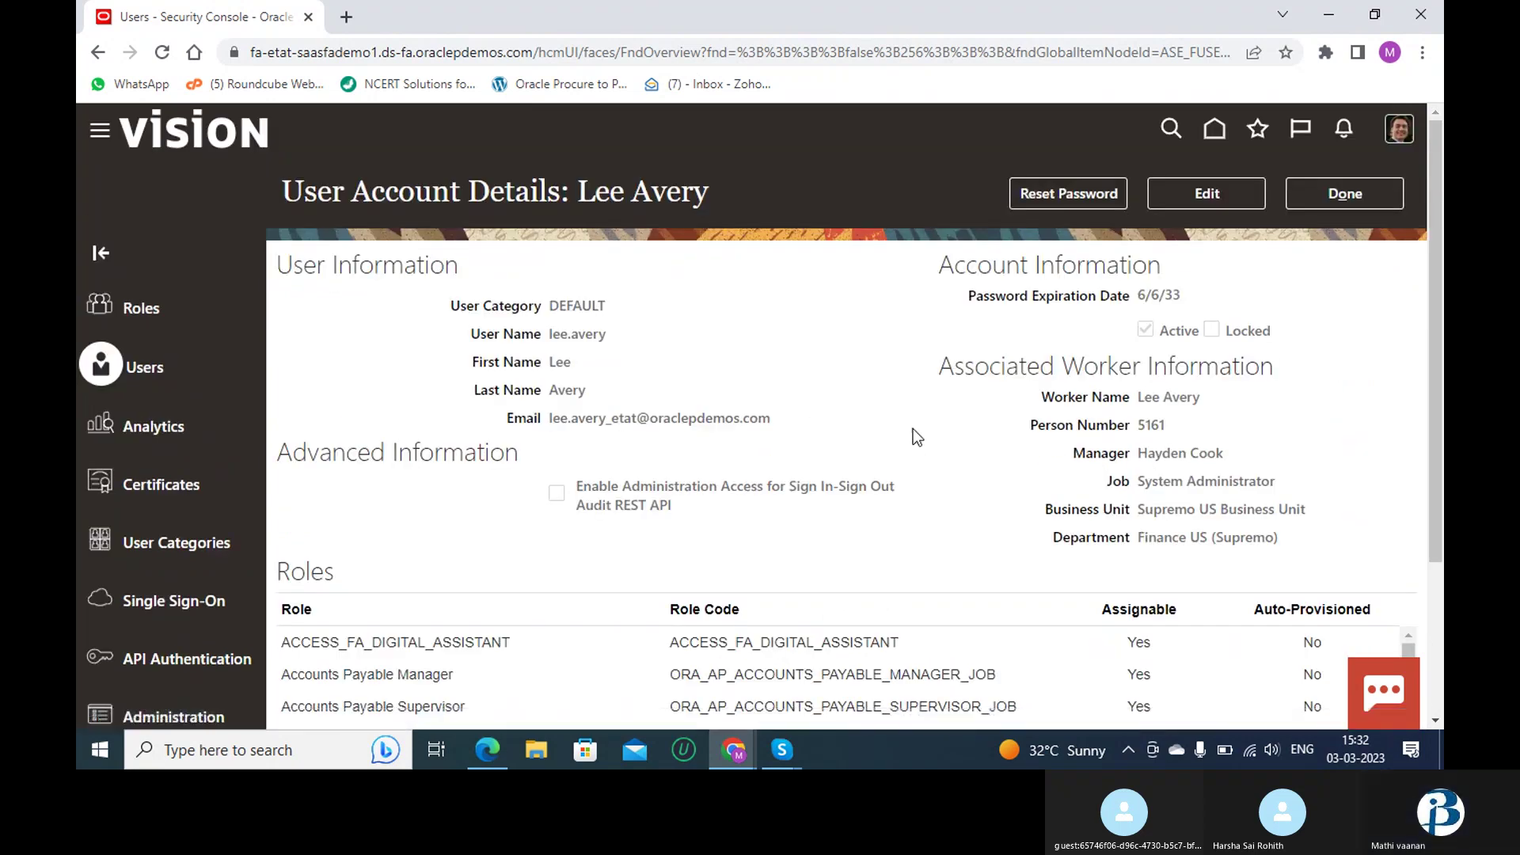
# - Examine the roles assigned to the administrator's account, including the procurement and supplier roles and their role codes
pyautogui.scroll(-2, 910, 343)
pyautogui.scroll(-3, 720, 510)
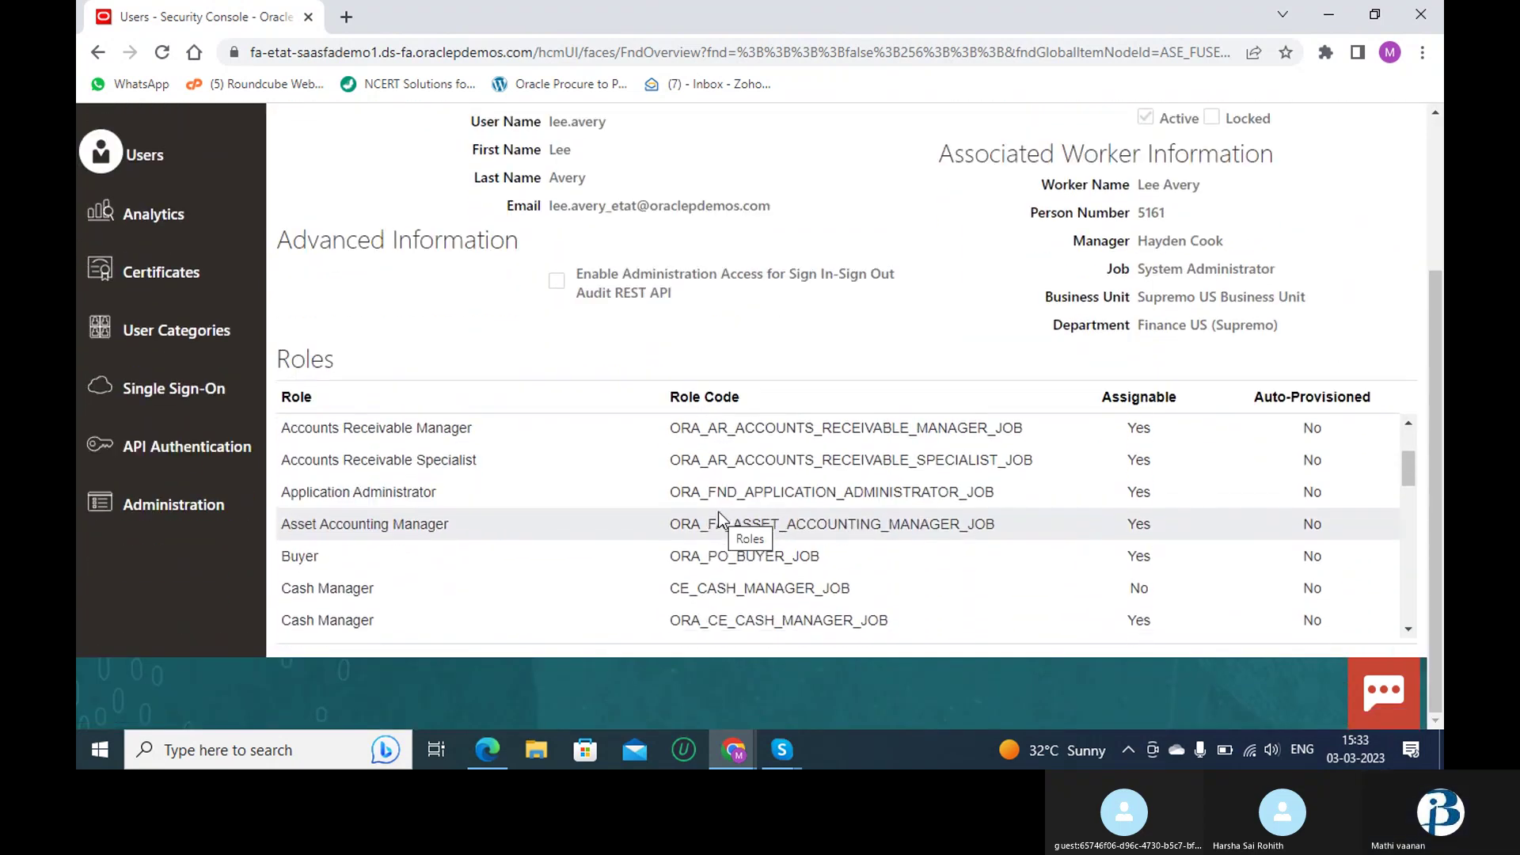
pyautogui.scroll(-3, 720, 510)
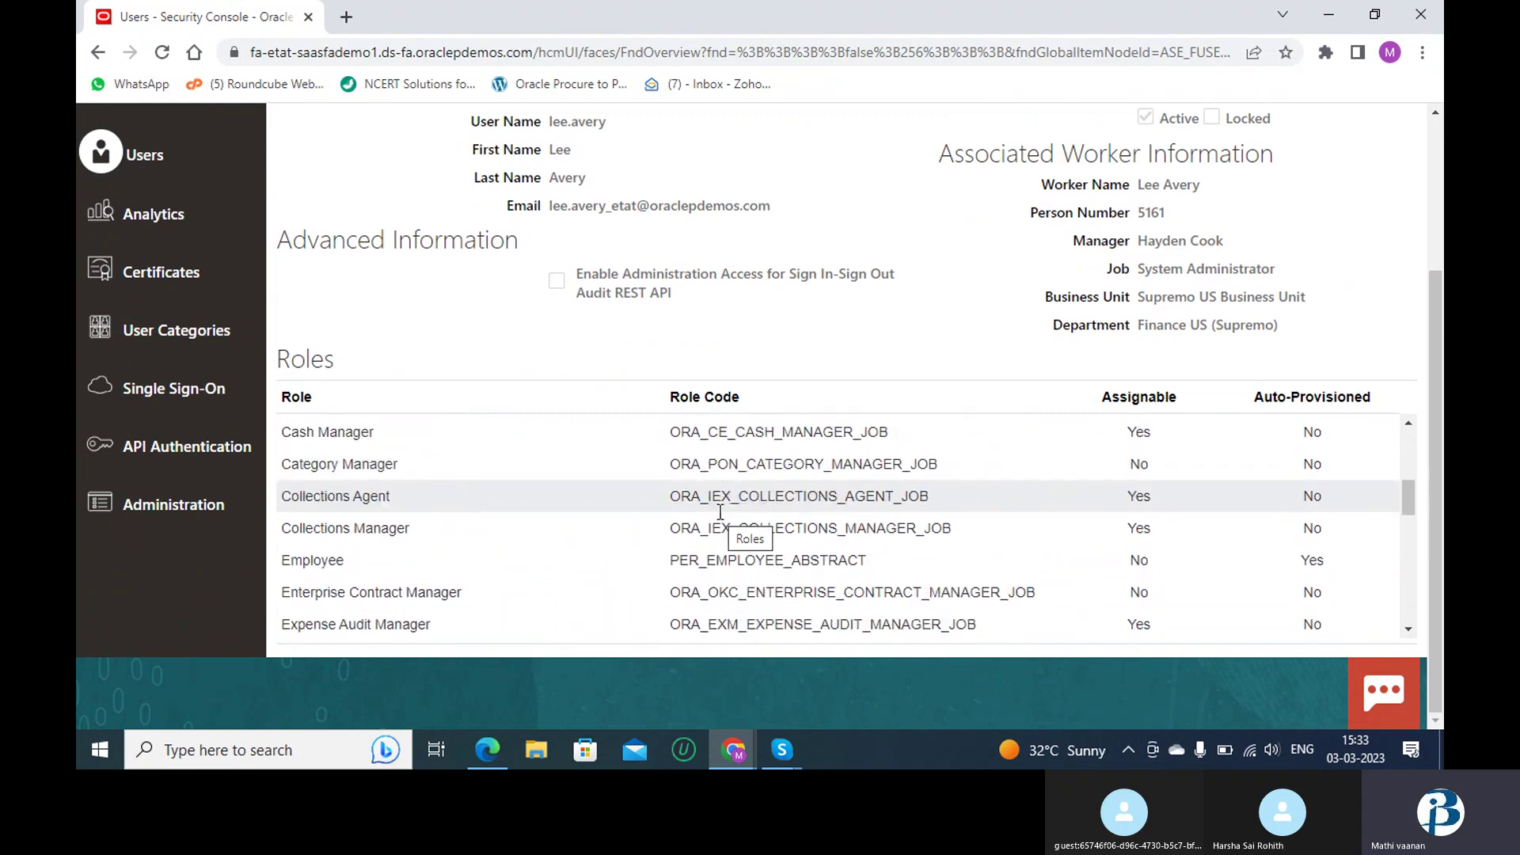
pyautogui.scroll(-3, 721, 511)
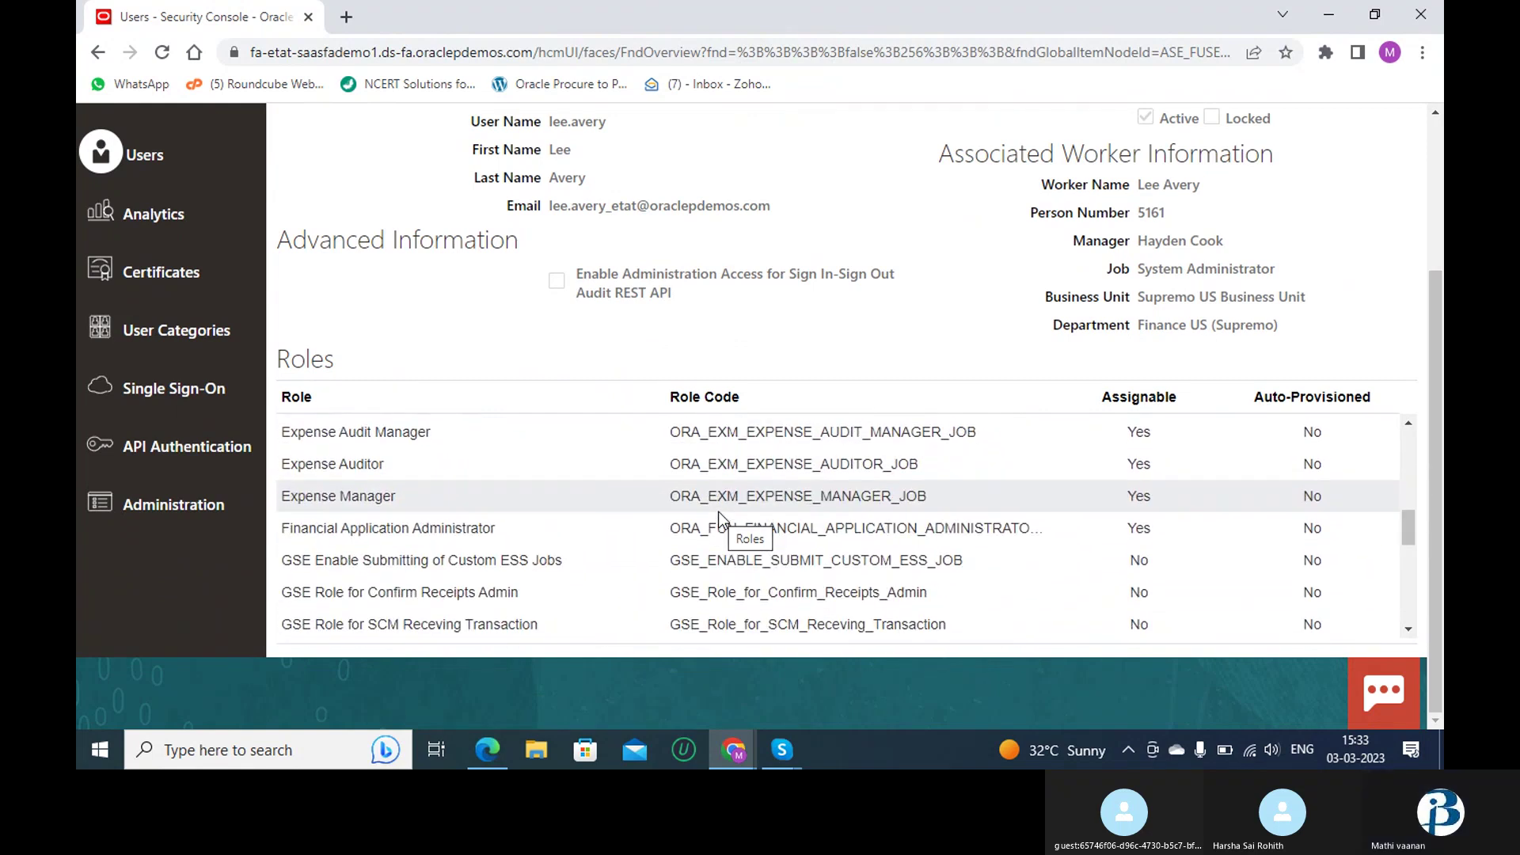
pyautogui.scroll(-3, 721, 518)
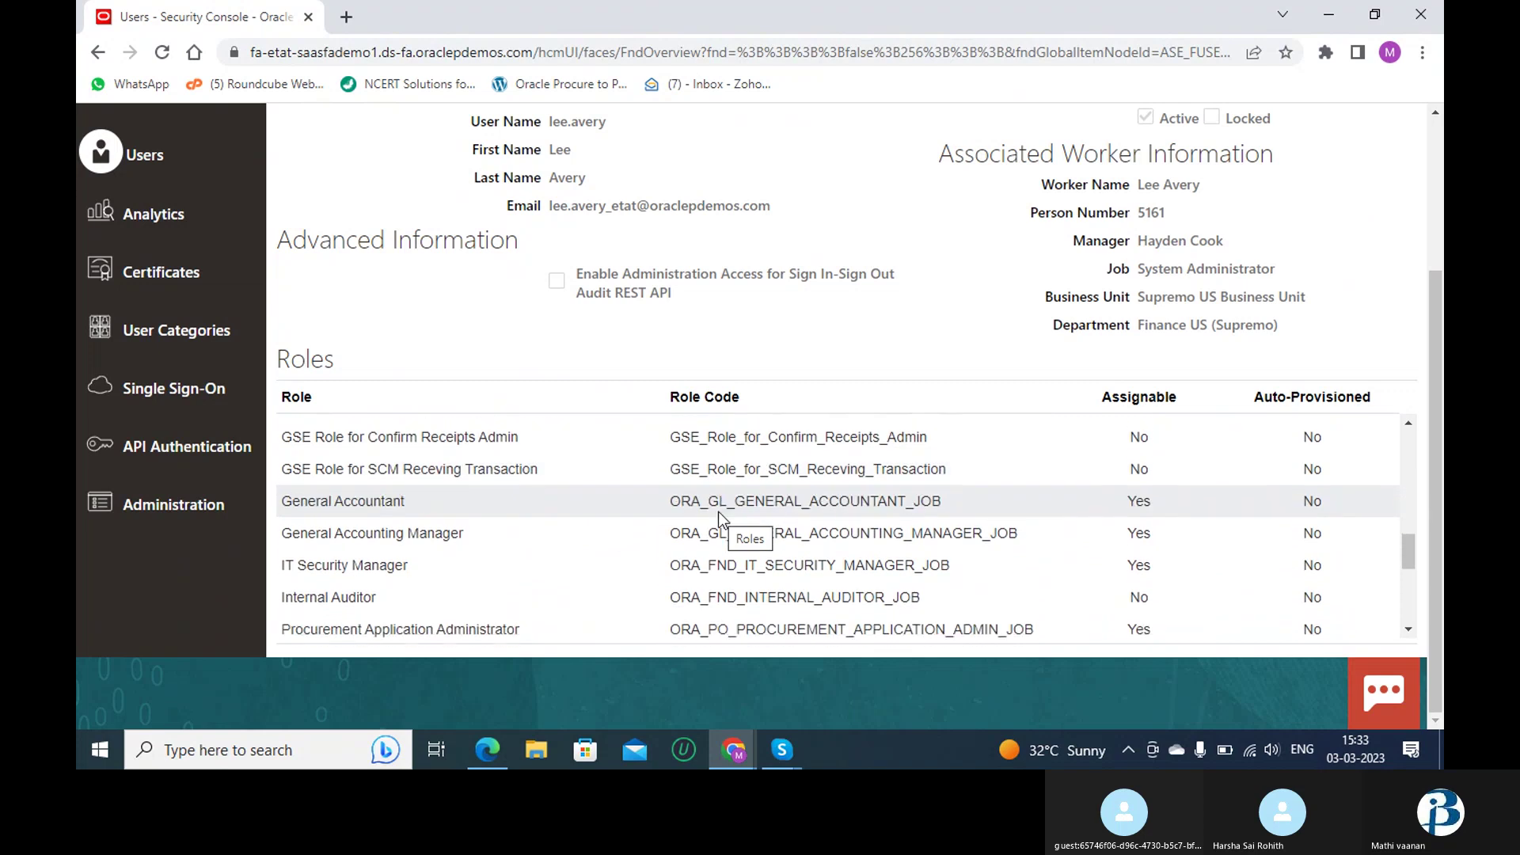
pyautogui.scroll(-2, 720, 518)
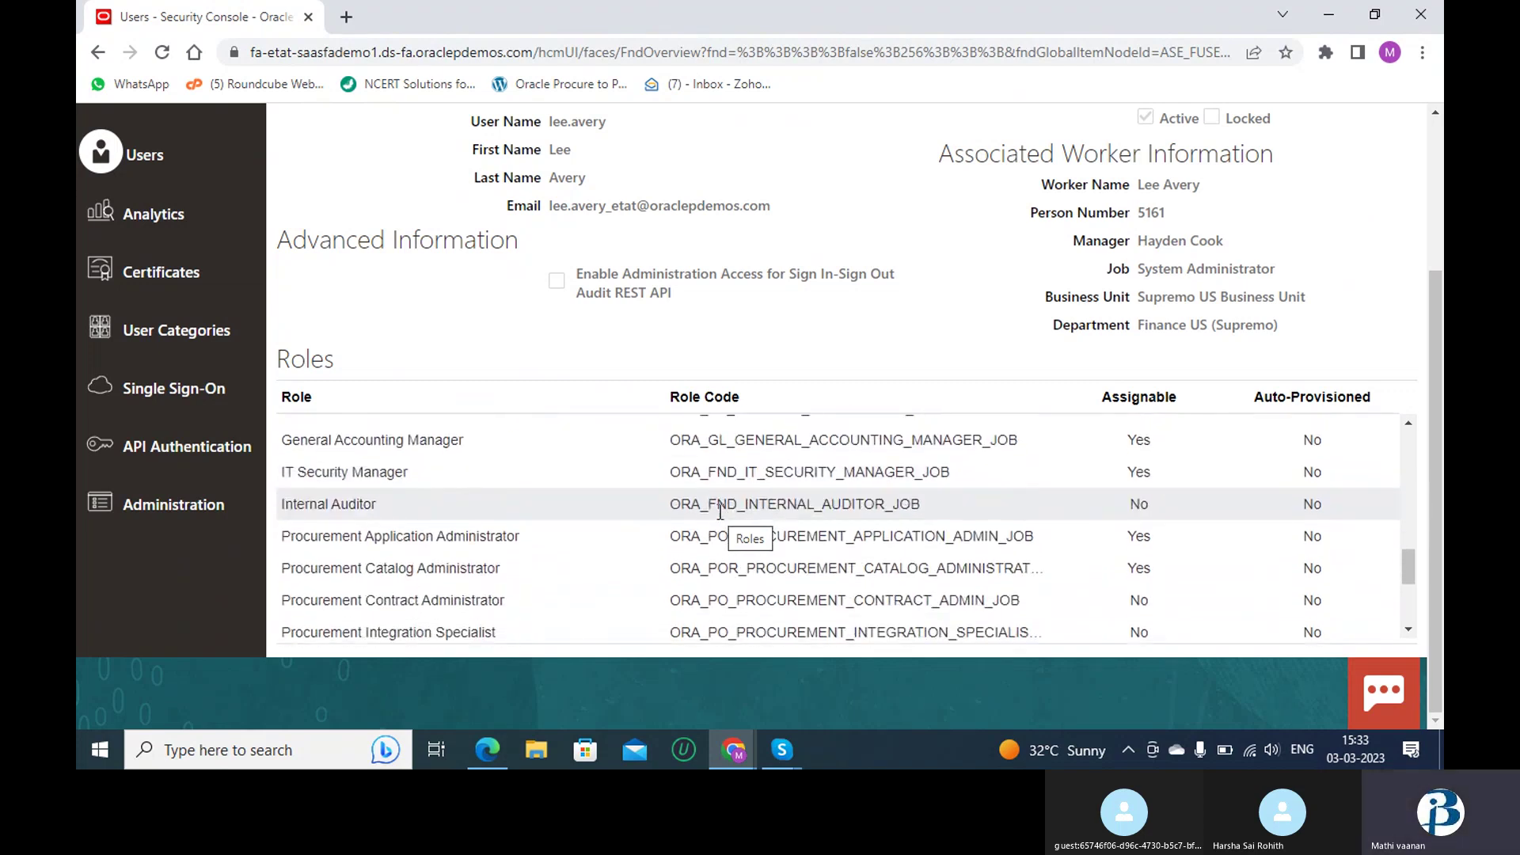
pyautogui.scroll(-3, 713, 522)
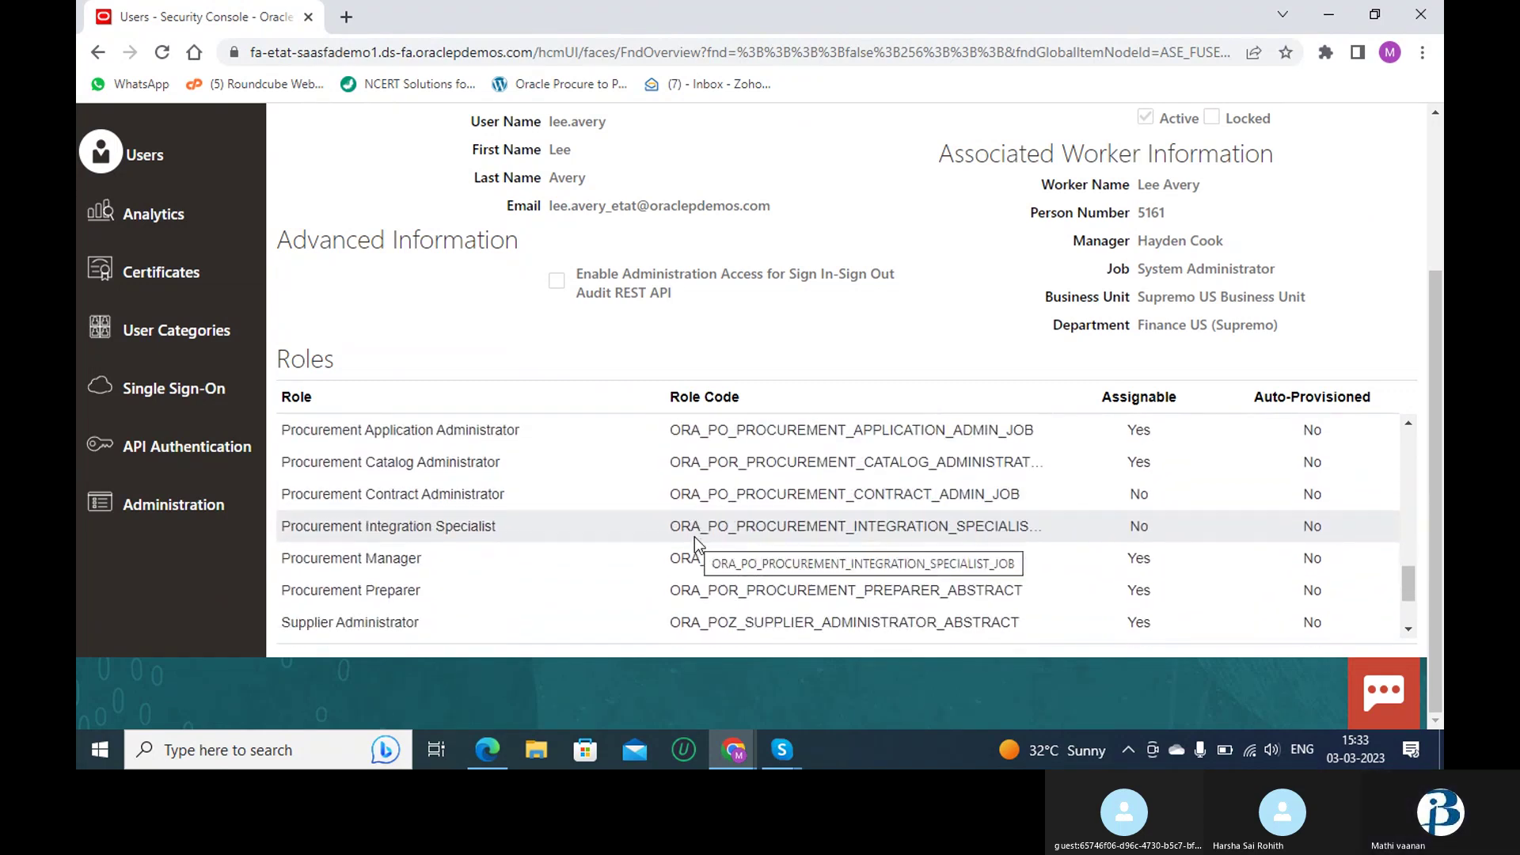
pyautogui.scroll(-2, 695, 538)
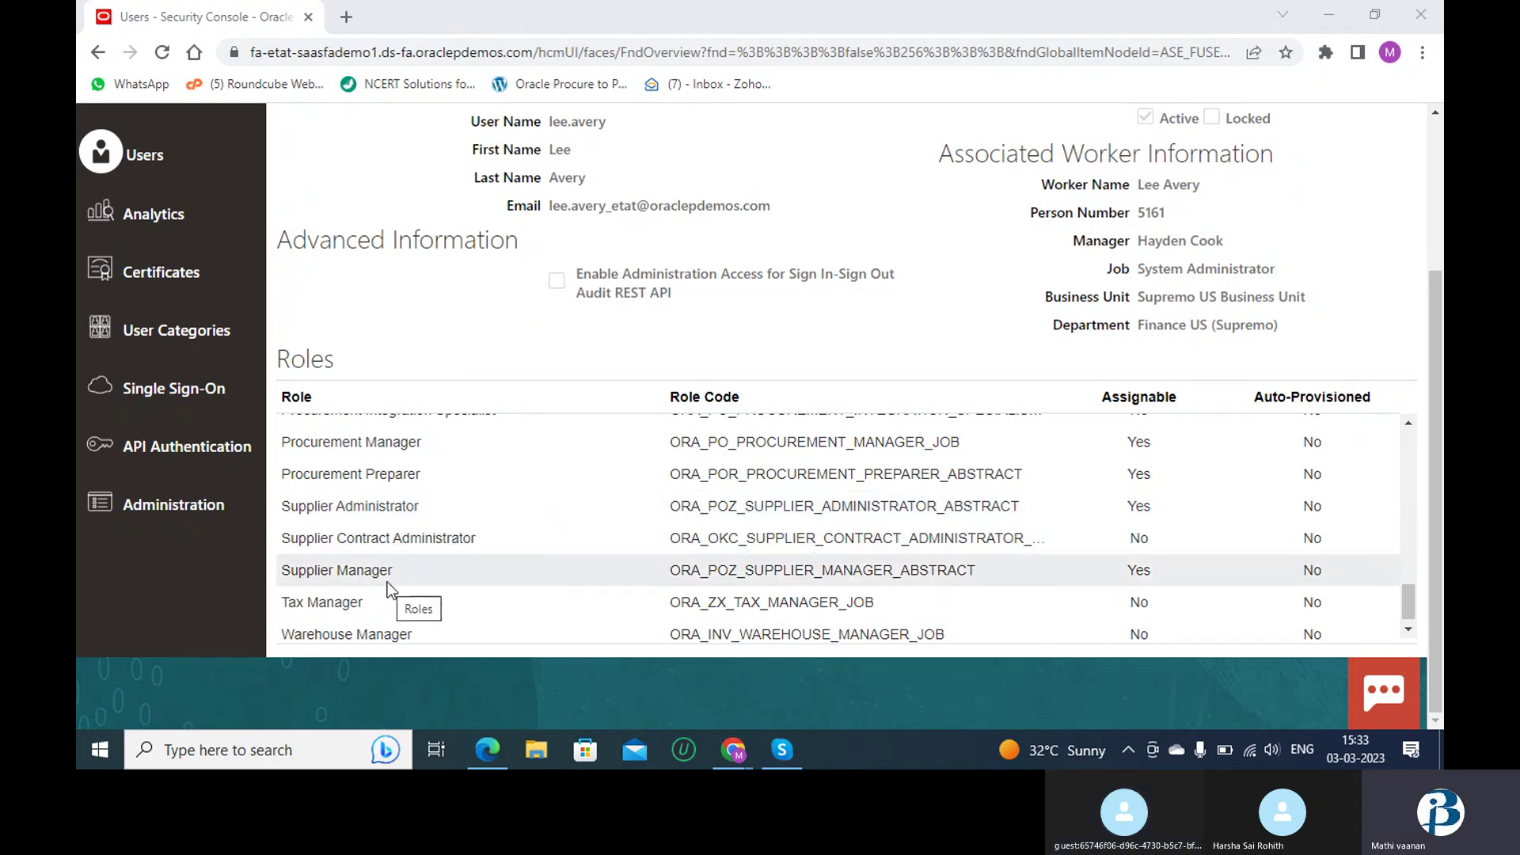
pyautogui.scroll(5, 387, 581)
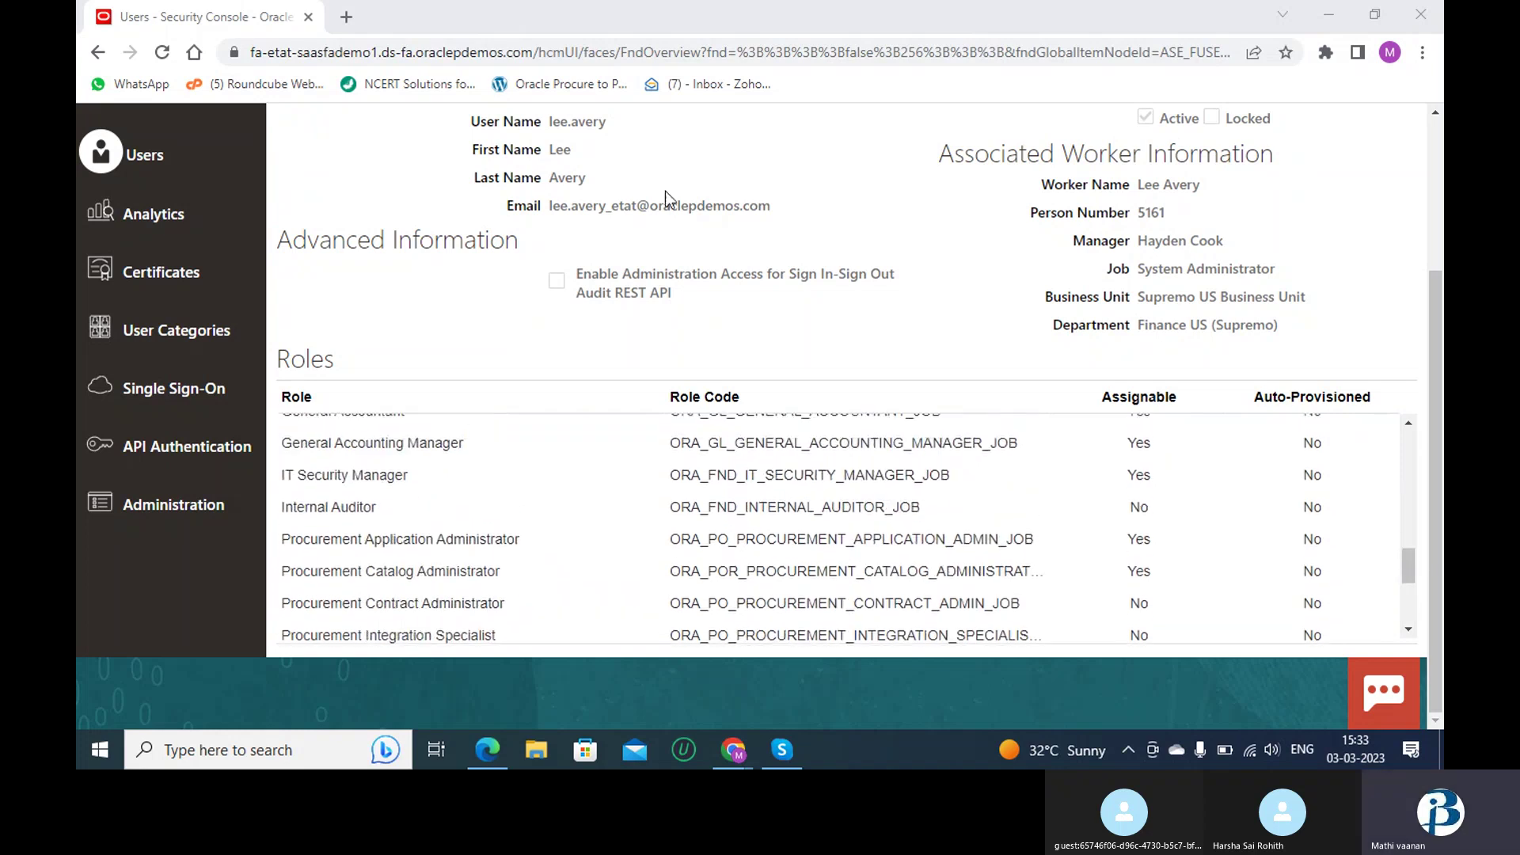
pyautogui.scroll(3, 665, 192)
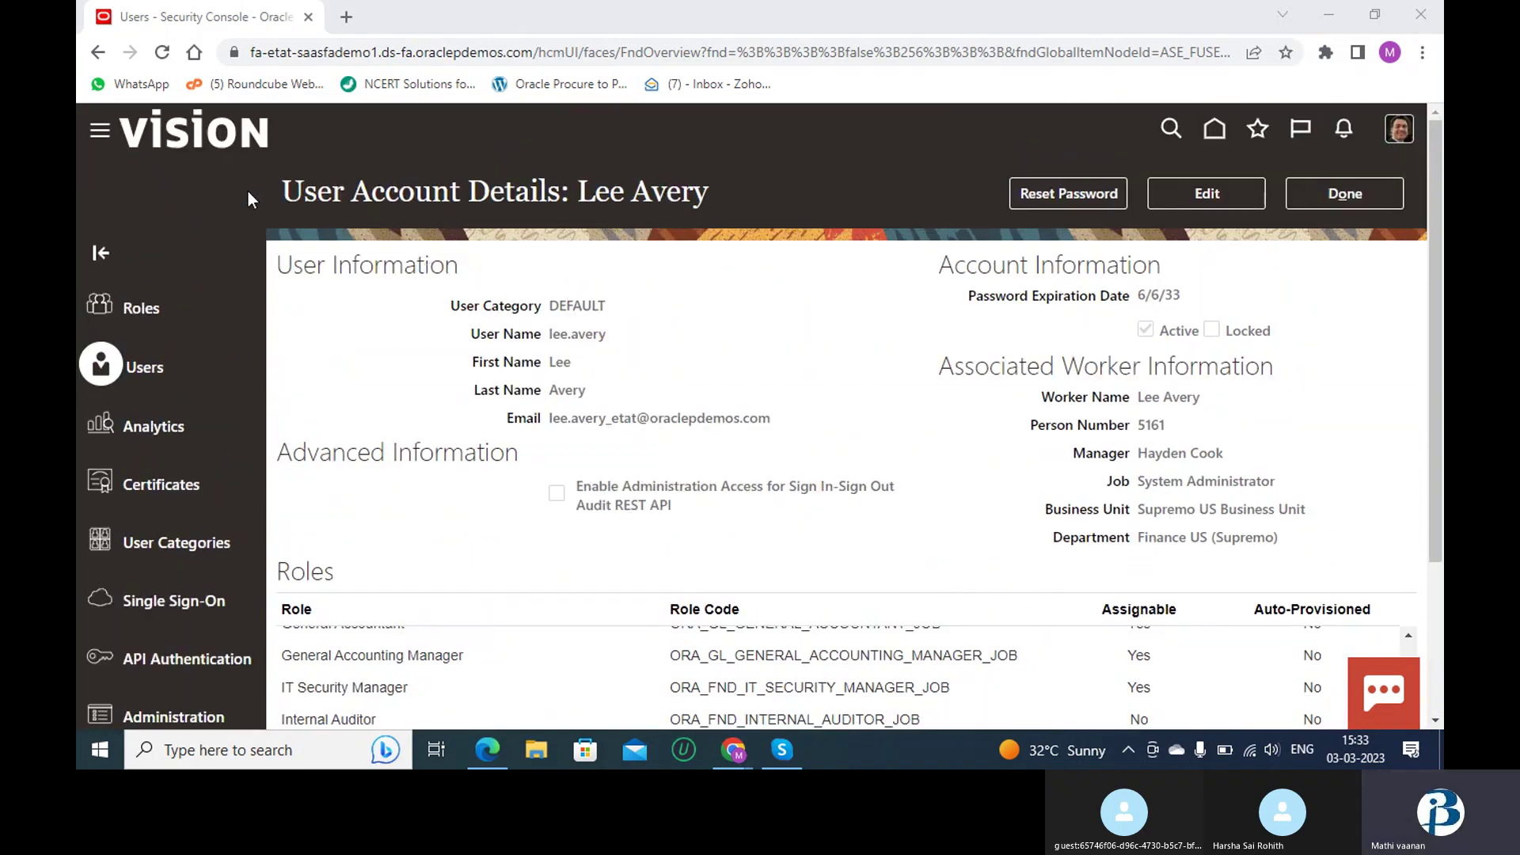
# - Return to the home page and open the Suppliers work area under Procurement
pyautogui.click(203, 145)
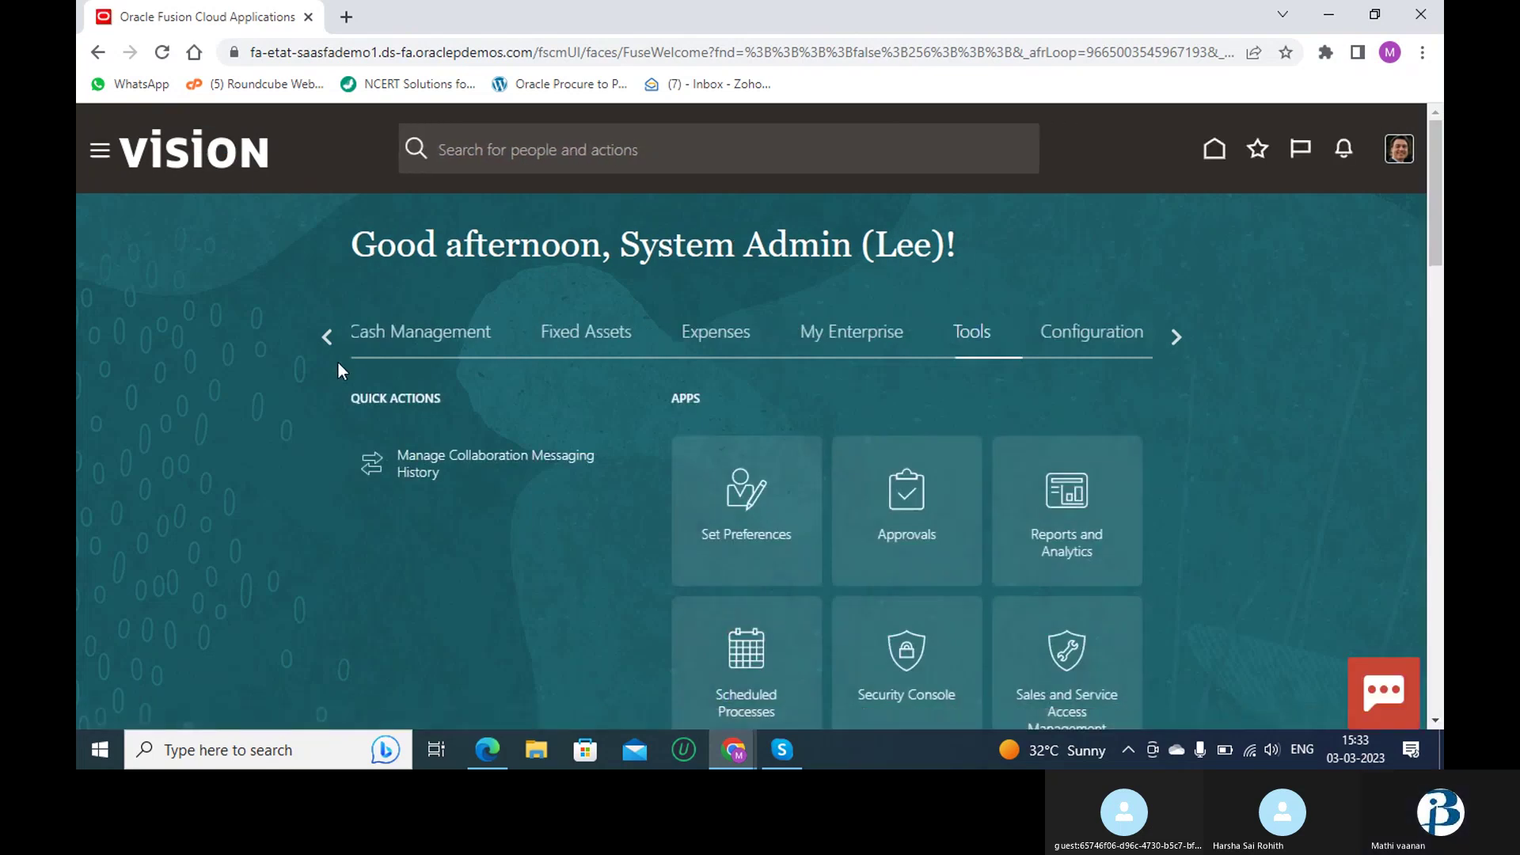
pyautogui.click(331, 341)
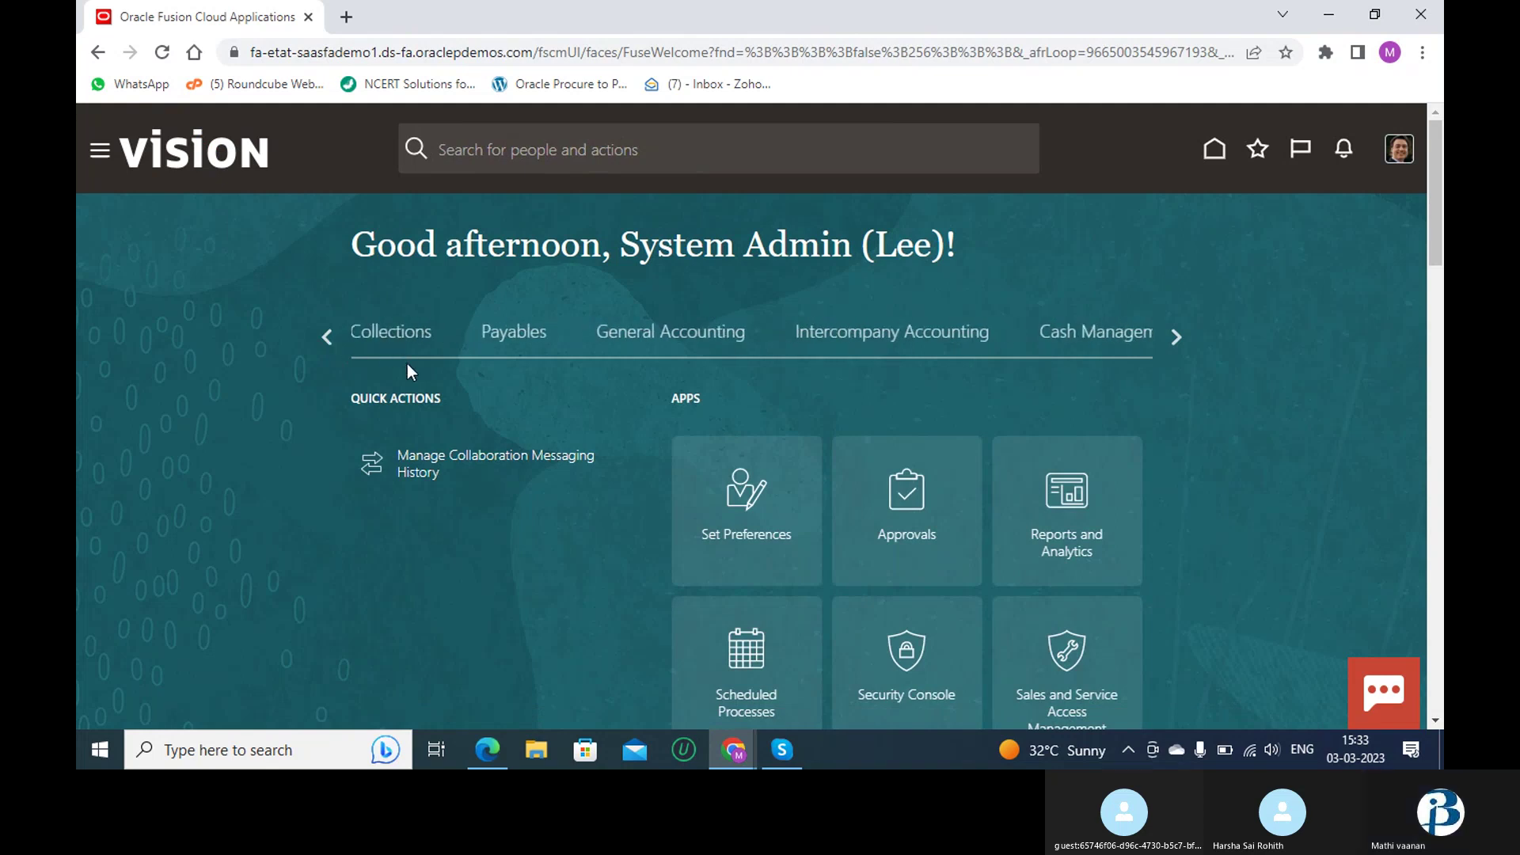
pyautogui.click(331, 339)
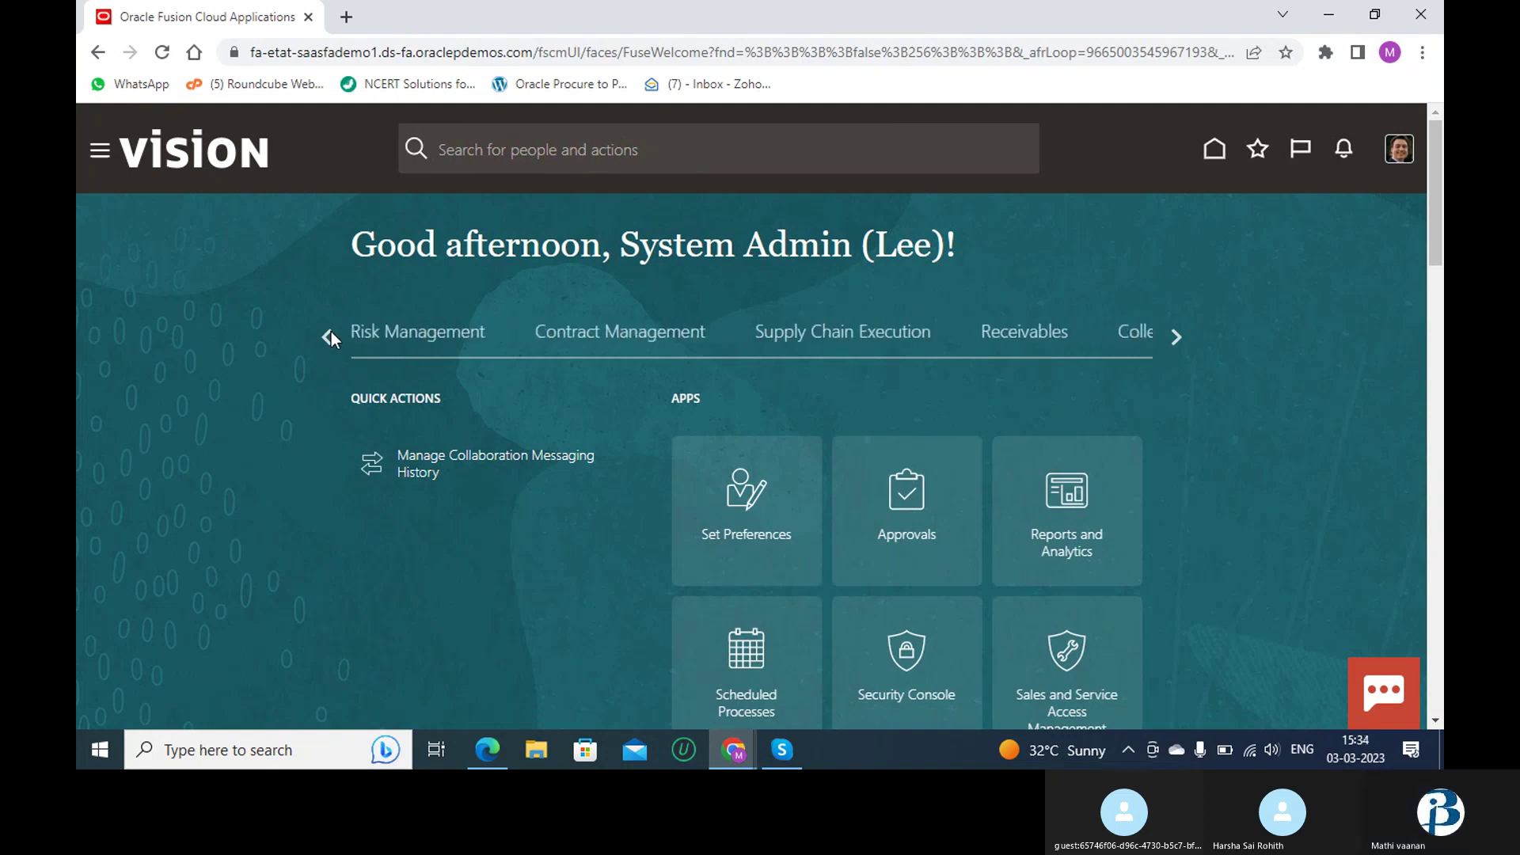
pyautogui.click(330, 339)
pyautogui.click(331, 339)
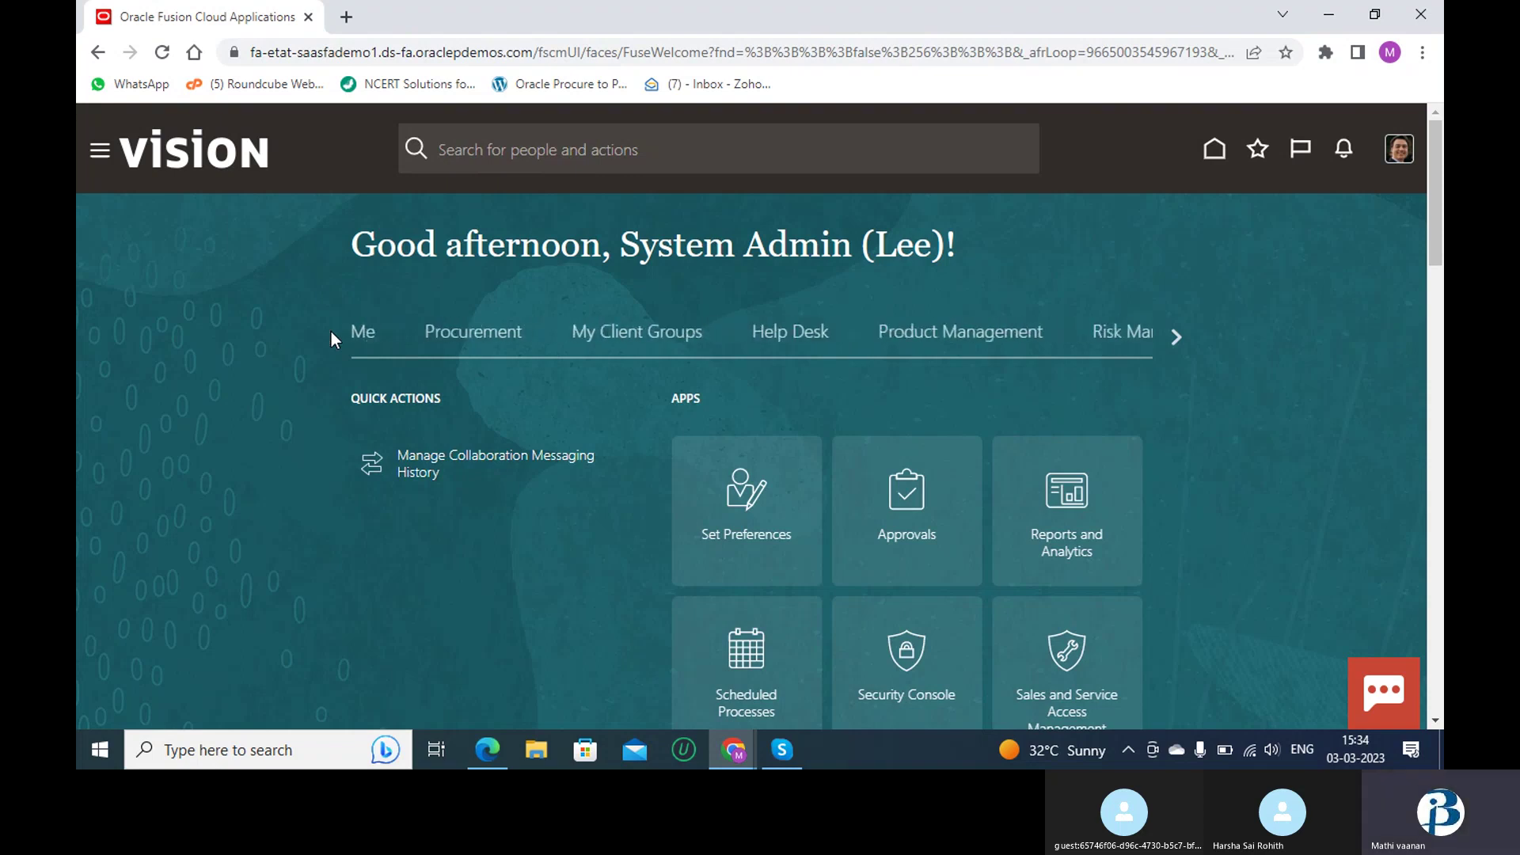
pyautogui.click(483, 343)
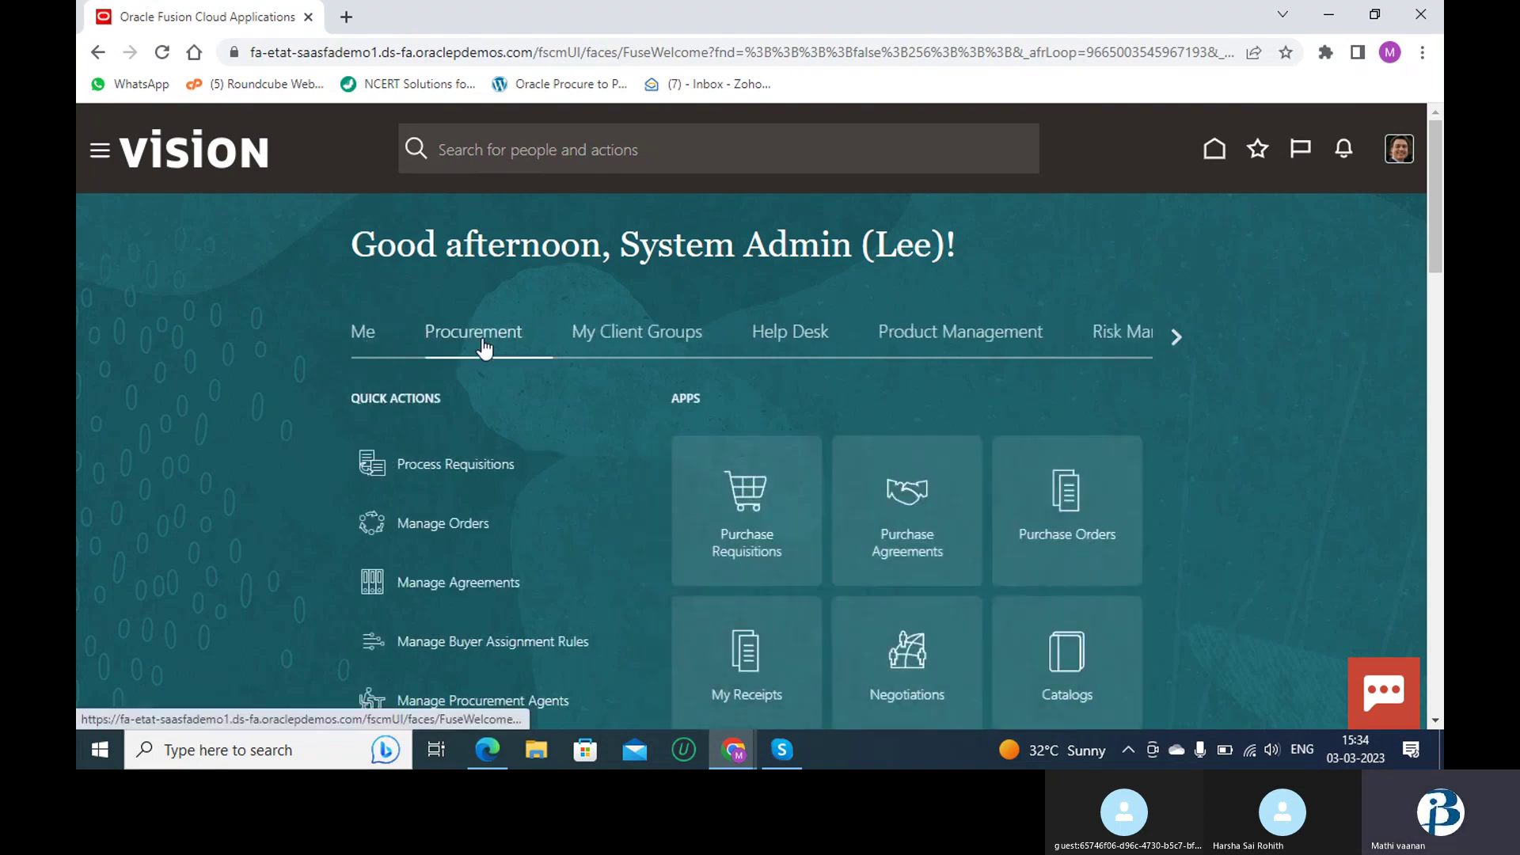
pyautogui.scroll(-3, 701, 379)
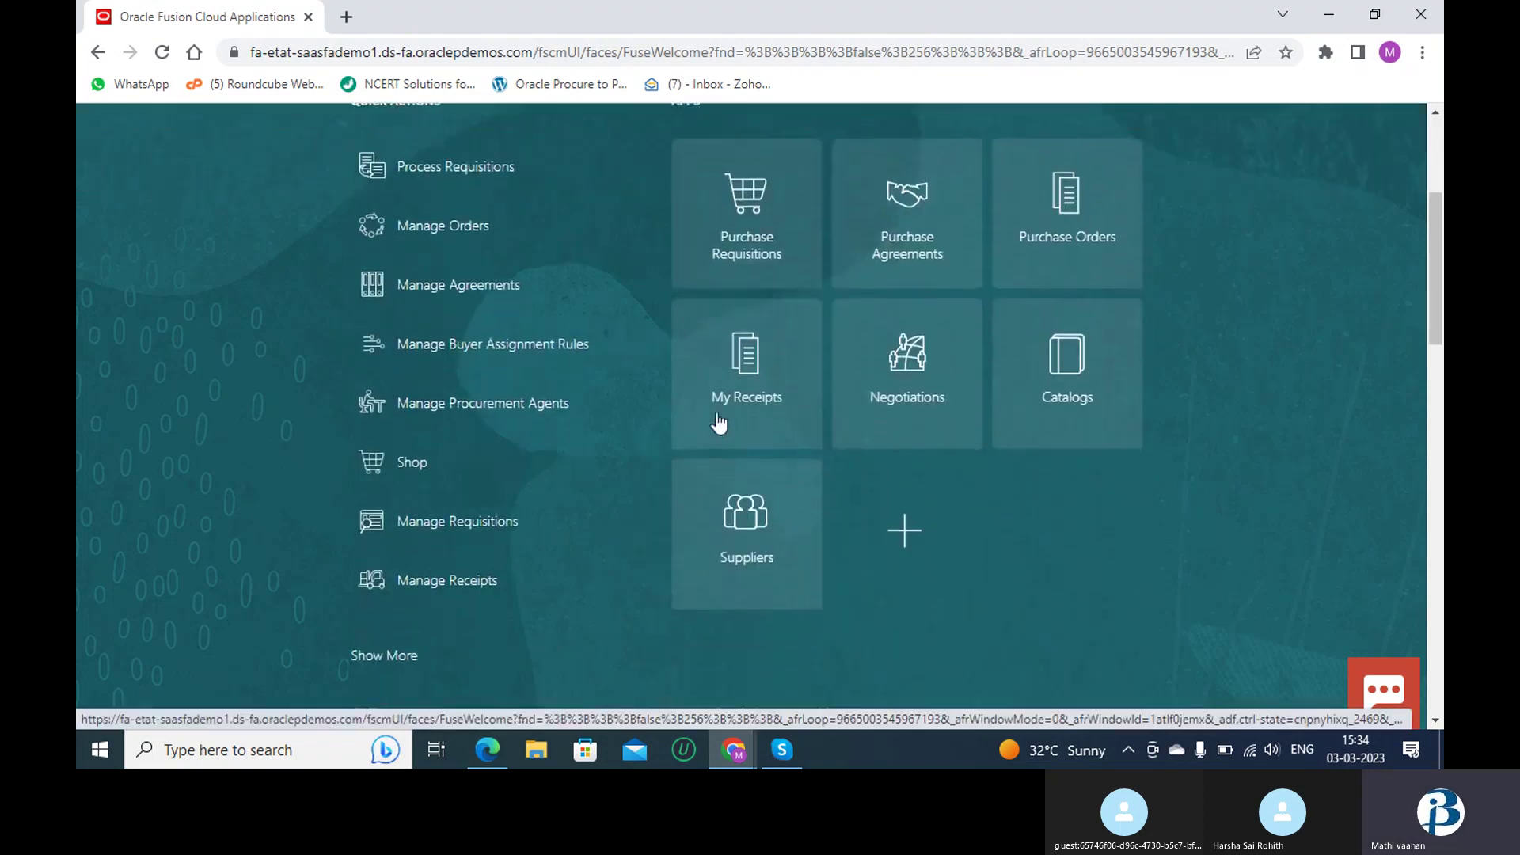
pyautogui.click(752, 535)
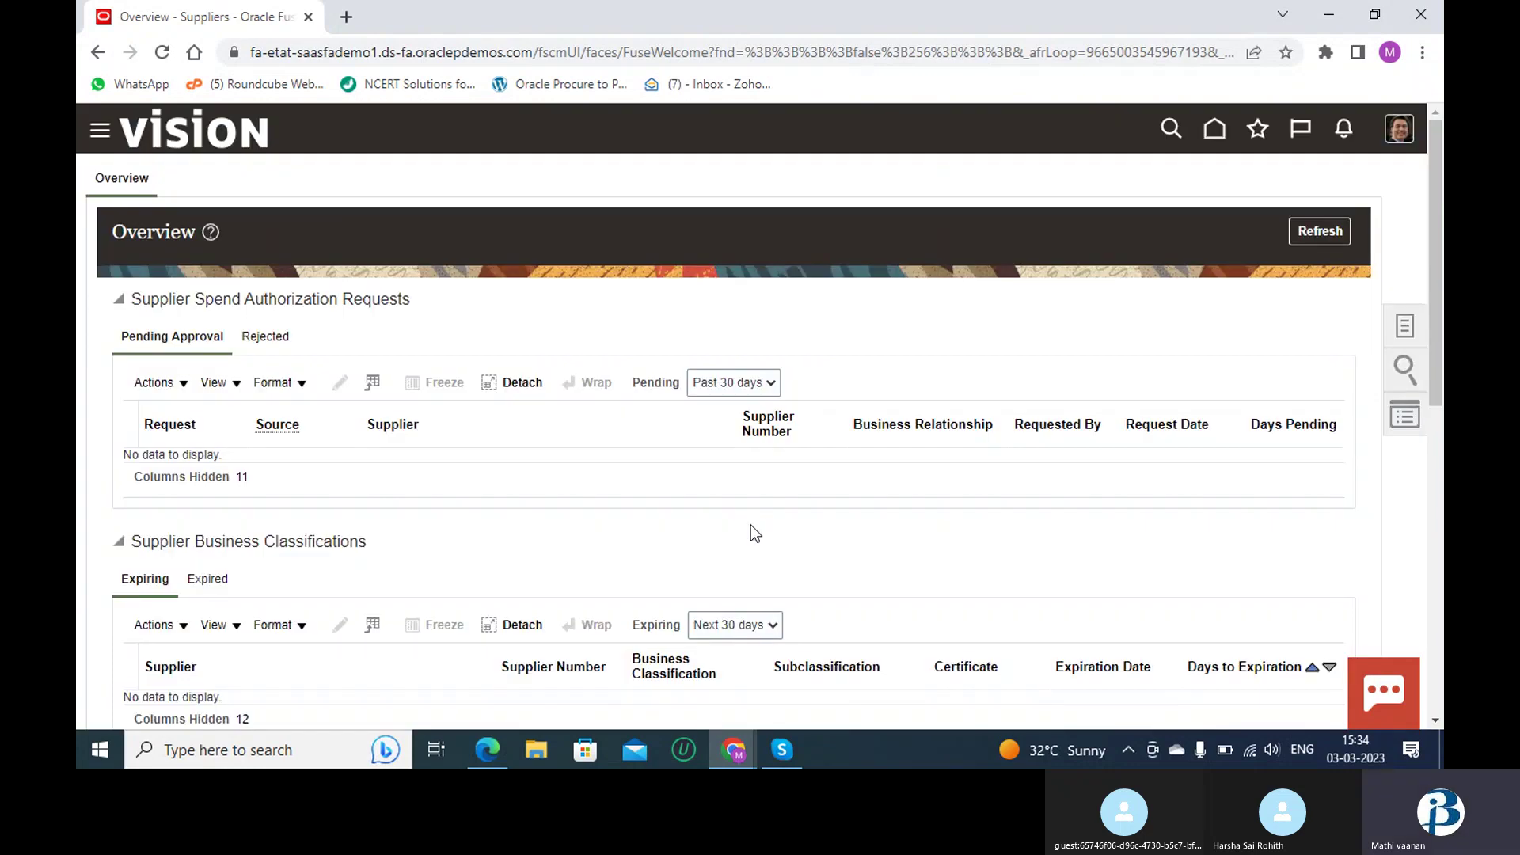
# - Start creating a supplier and enter Test Supplier as its name
pyautogui.click(1407, 328)
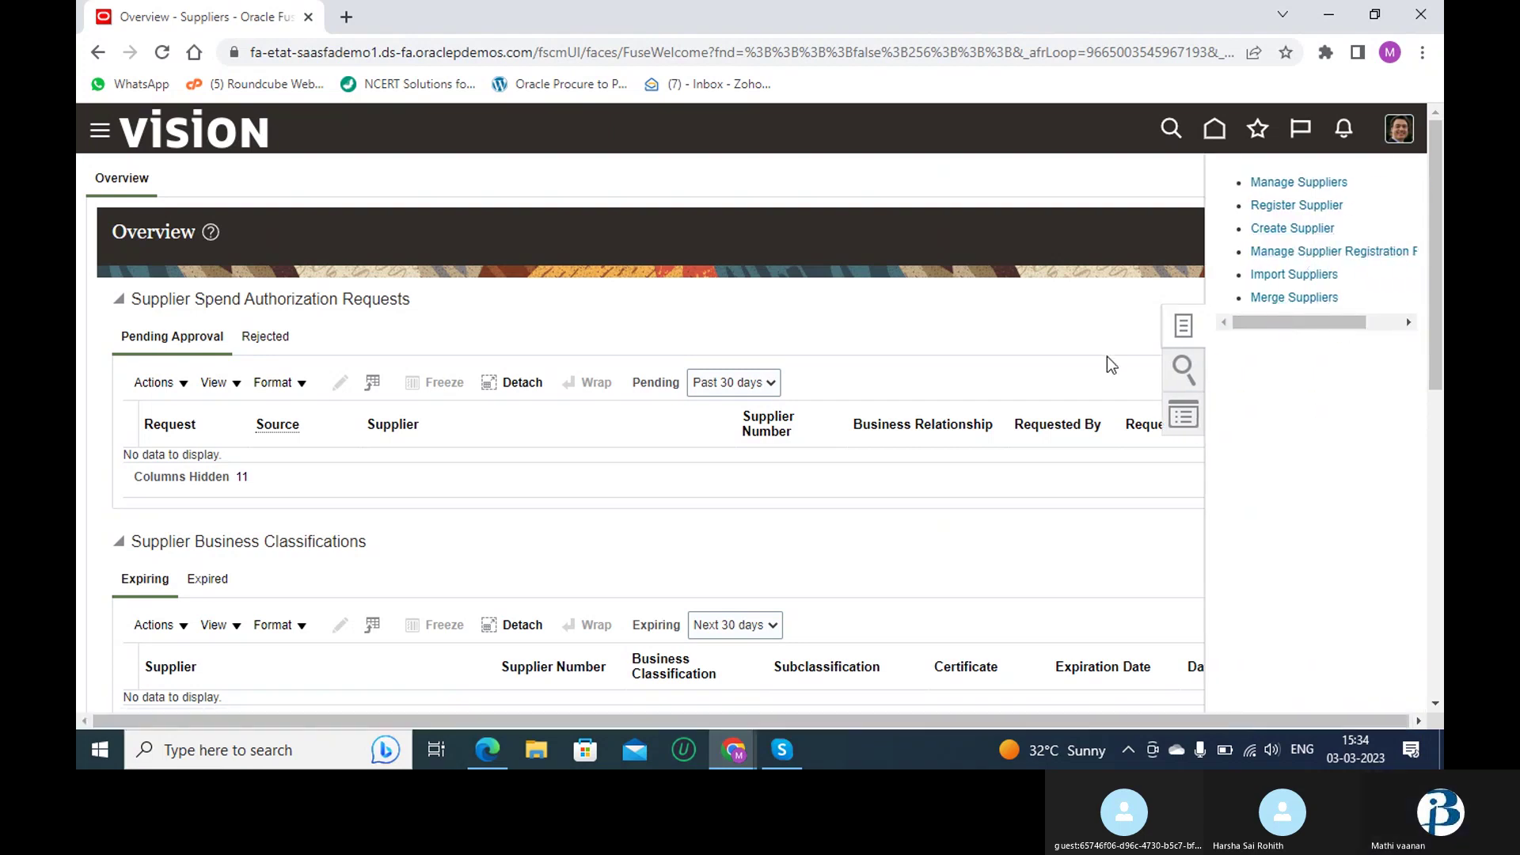
pyautogui.click(1277, 228)
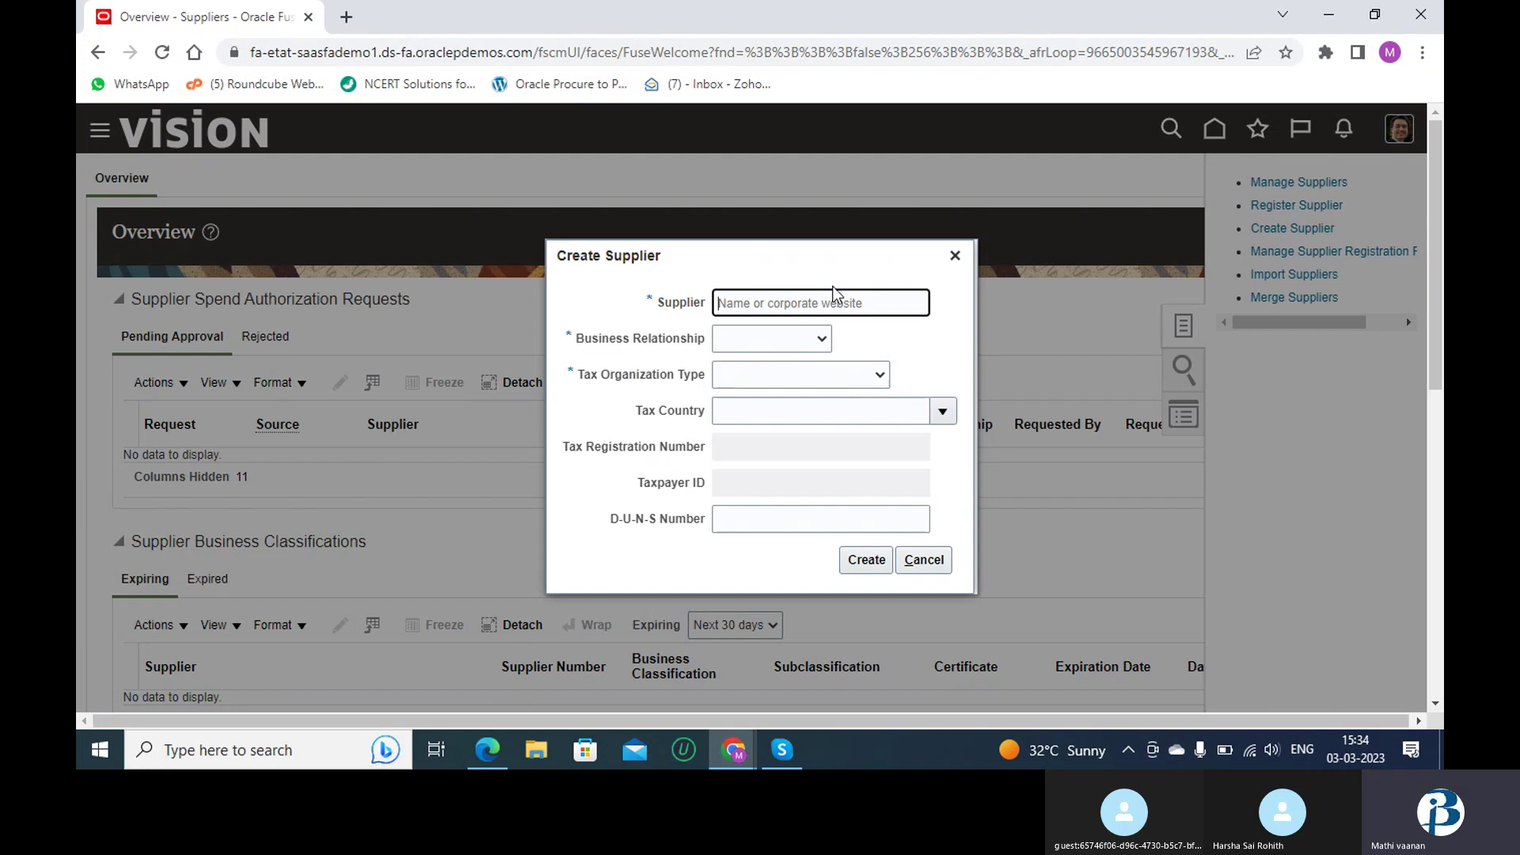
pyautogui.write('Te')
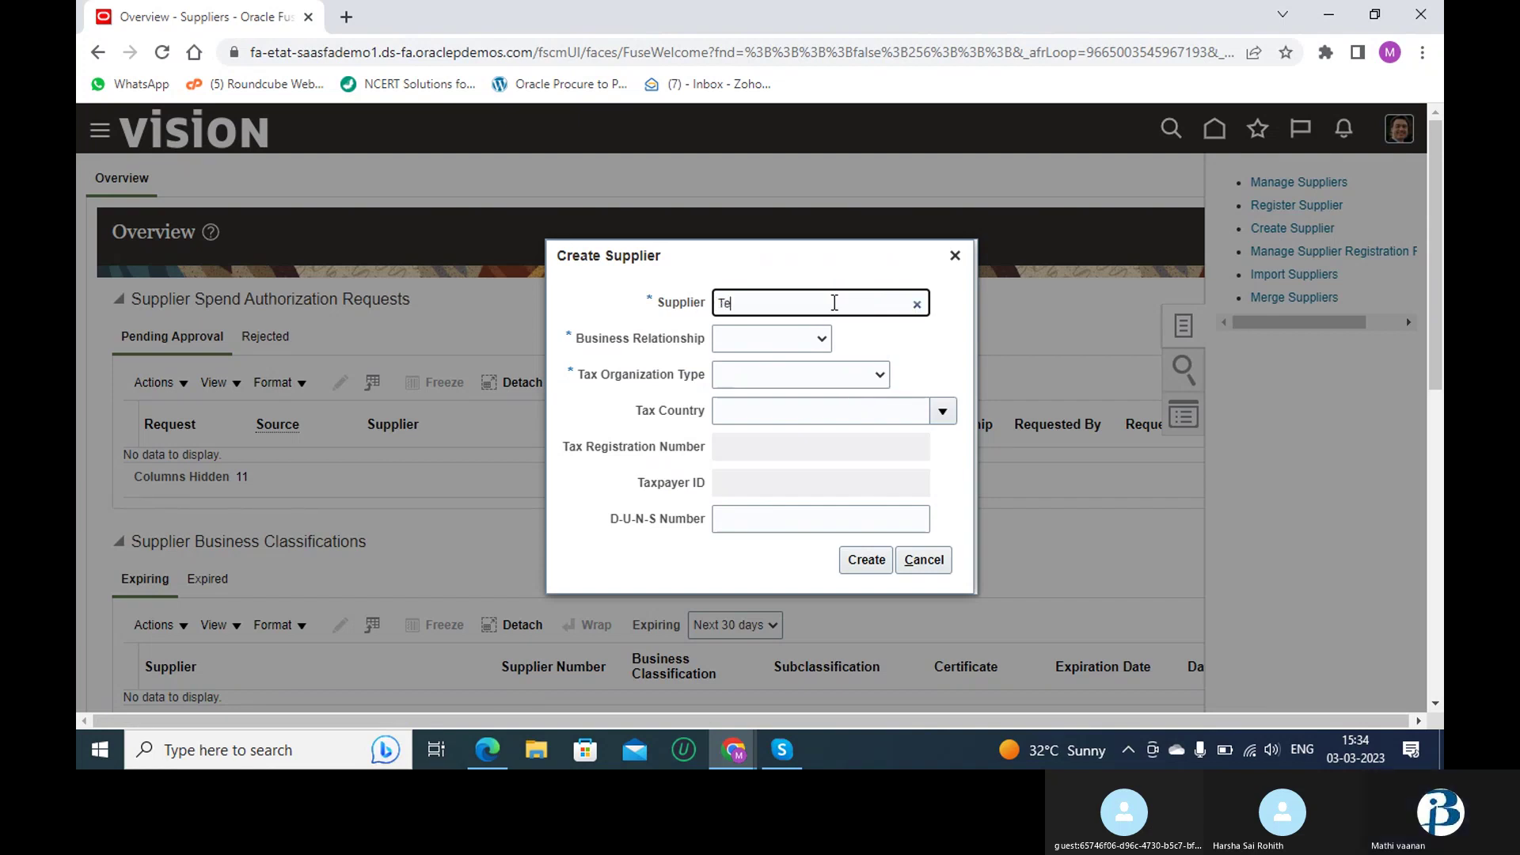
pyautogui.write('st Supplie')
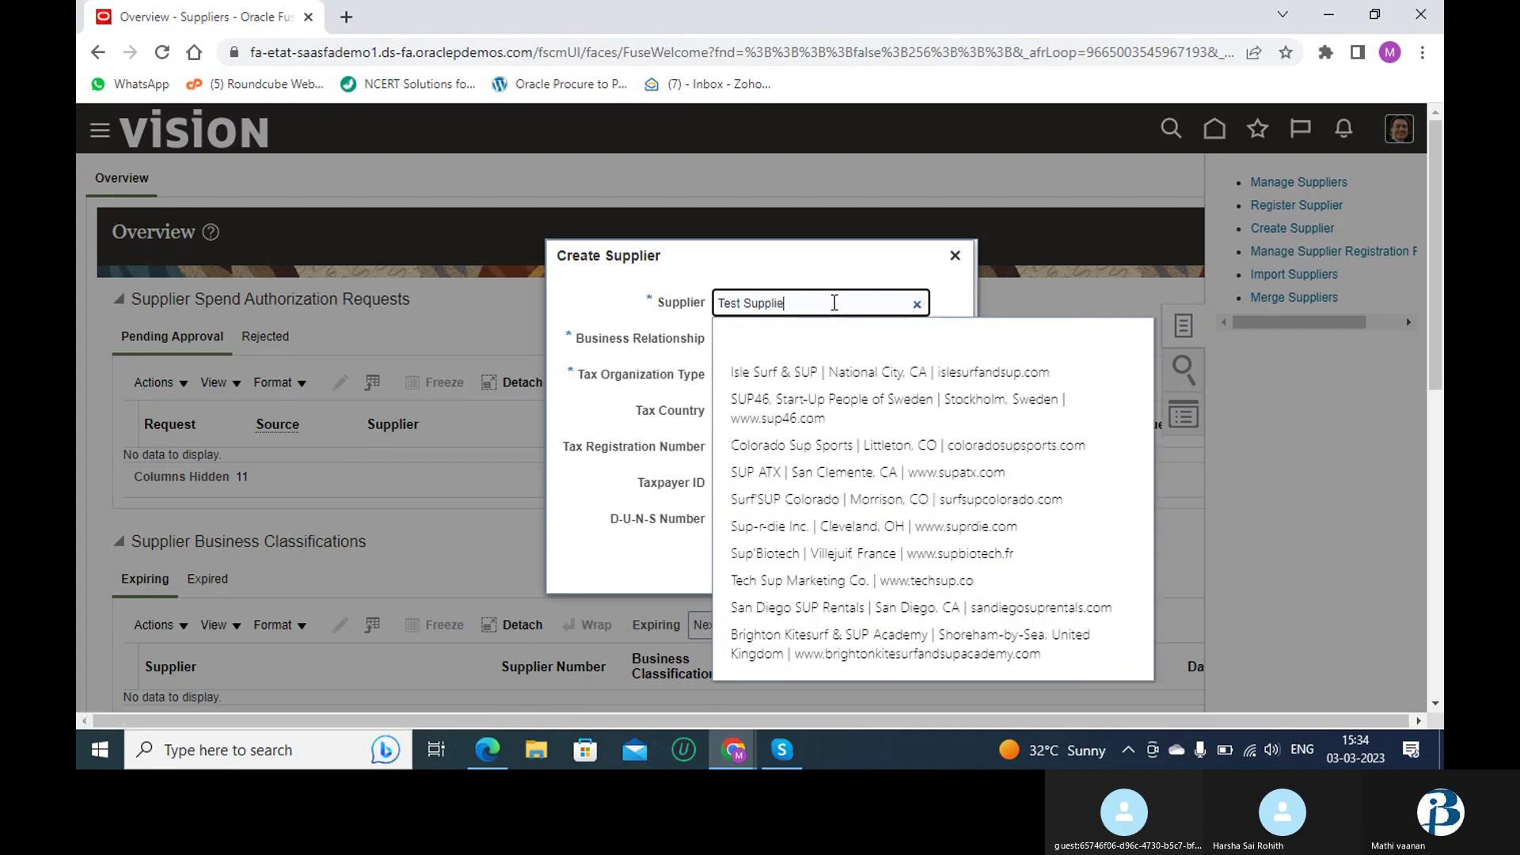
pyautogui.write('r')
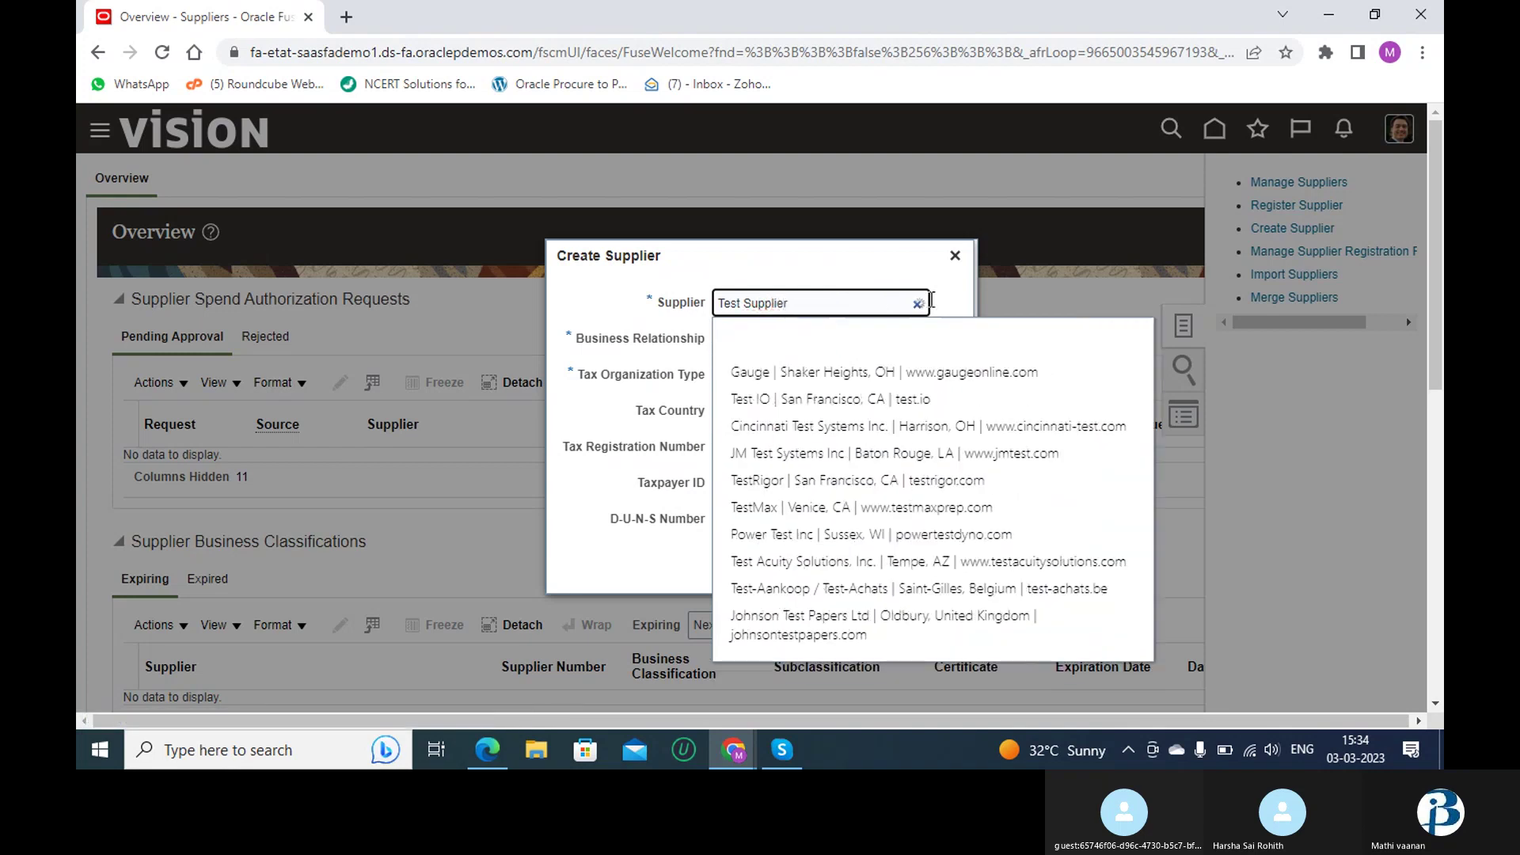
# - Set the supplier's business relationship to Spend Authorized and its tax organization type to Corporation
pyautogui.click(850, 271)
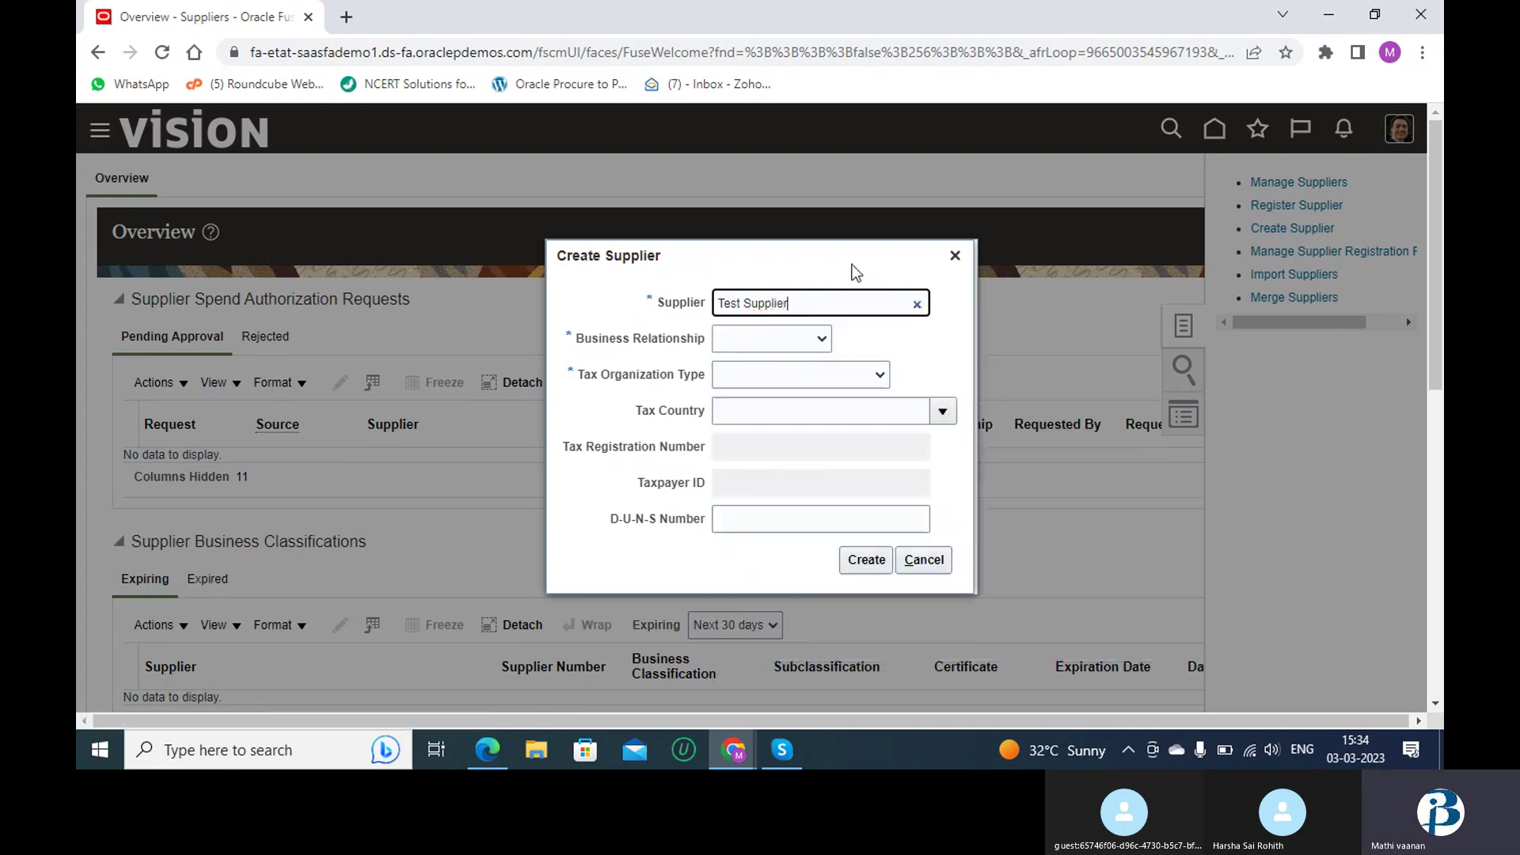
pyautogui.click(771, 344)
pyautogui.click(776, 391)
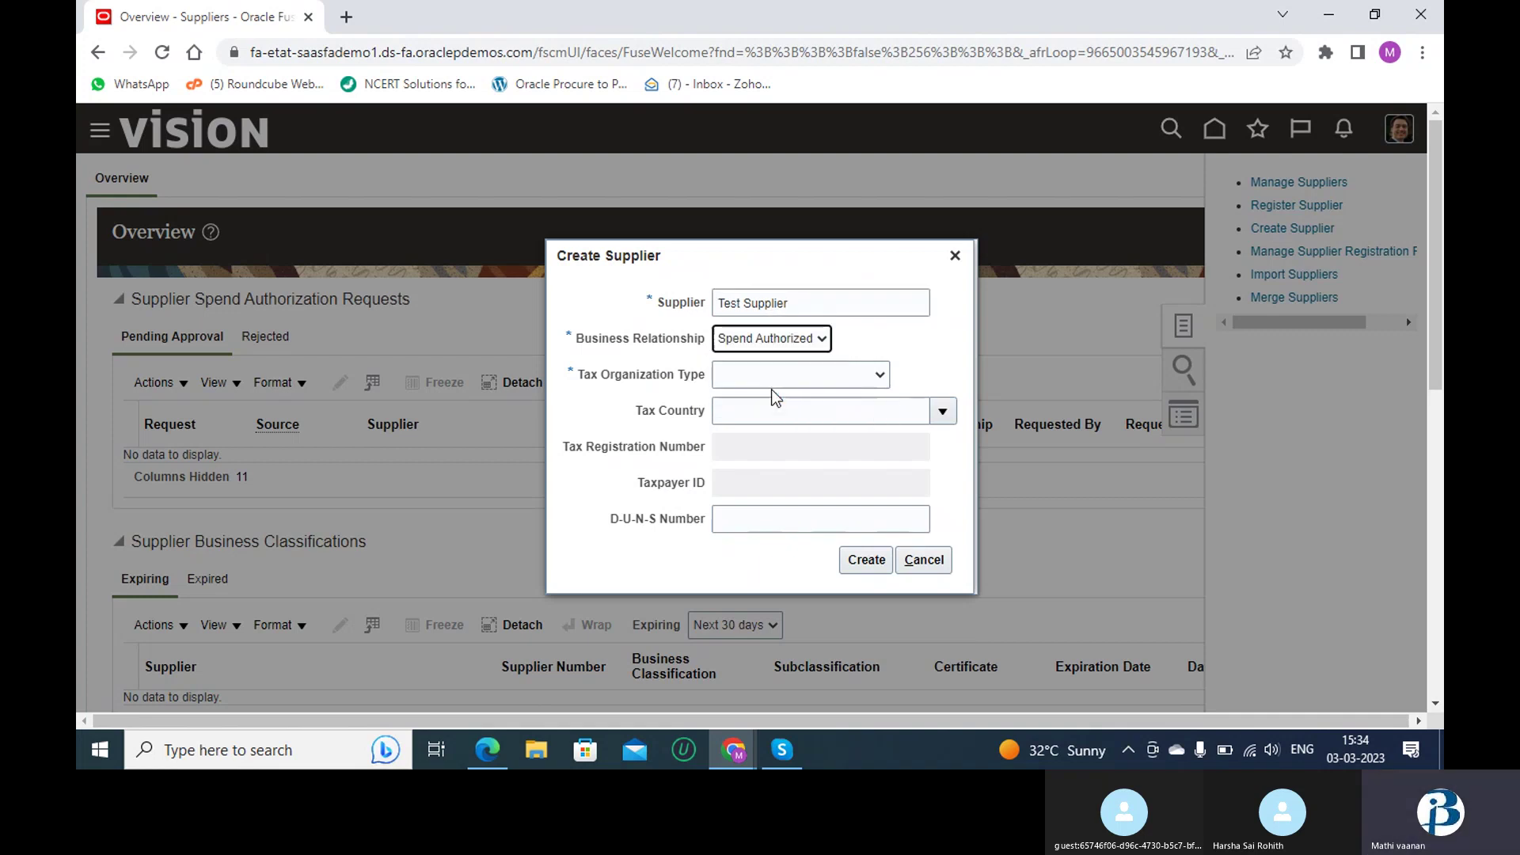
pyautogui.click(795, 385)
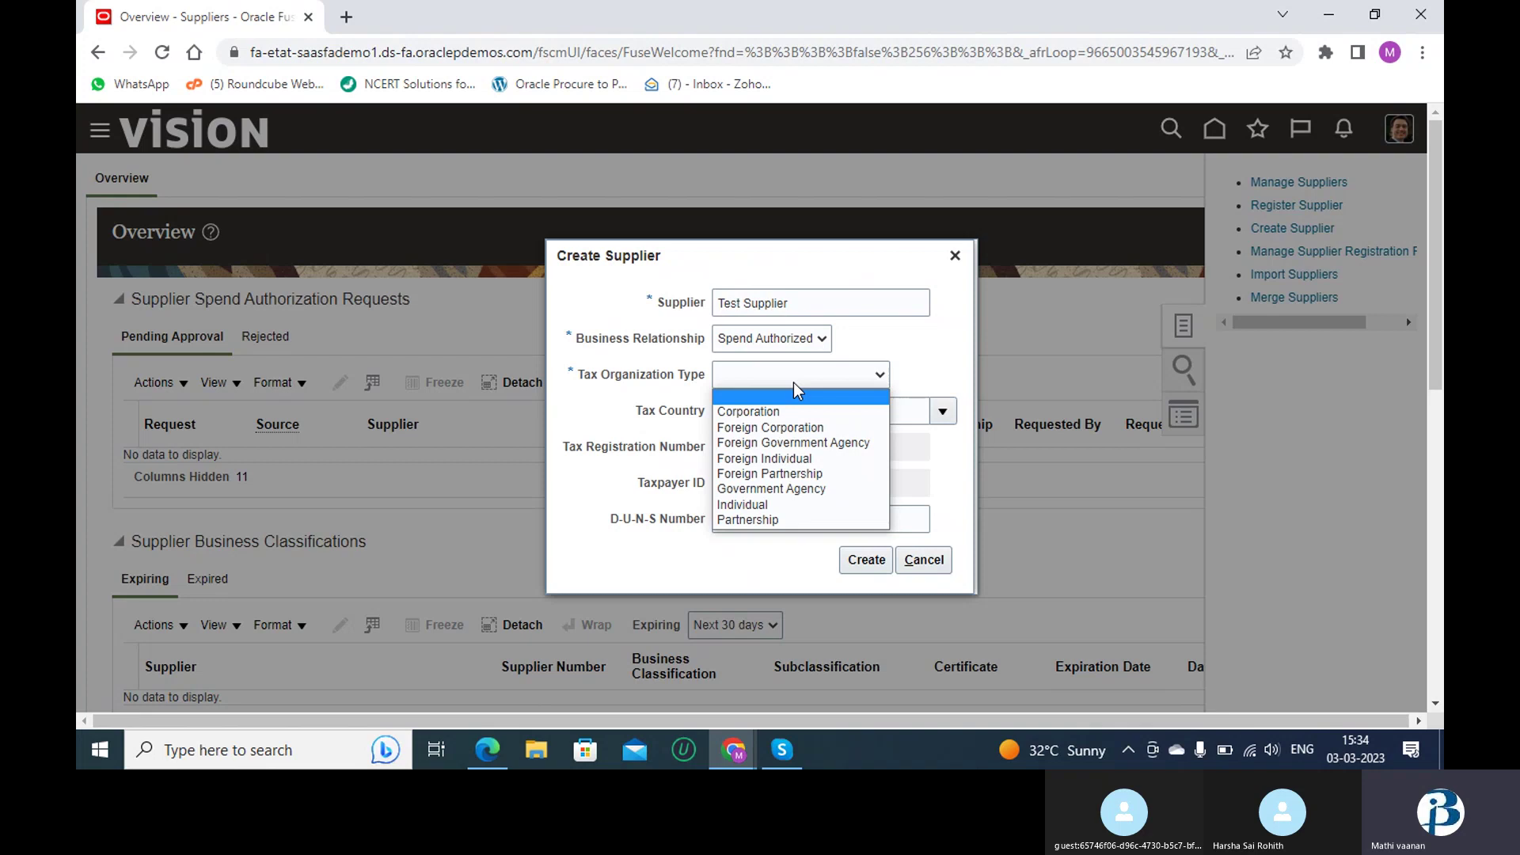
pyautogui.click(792, 412)
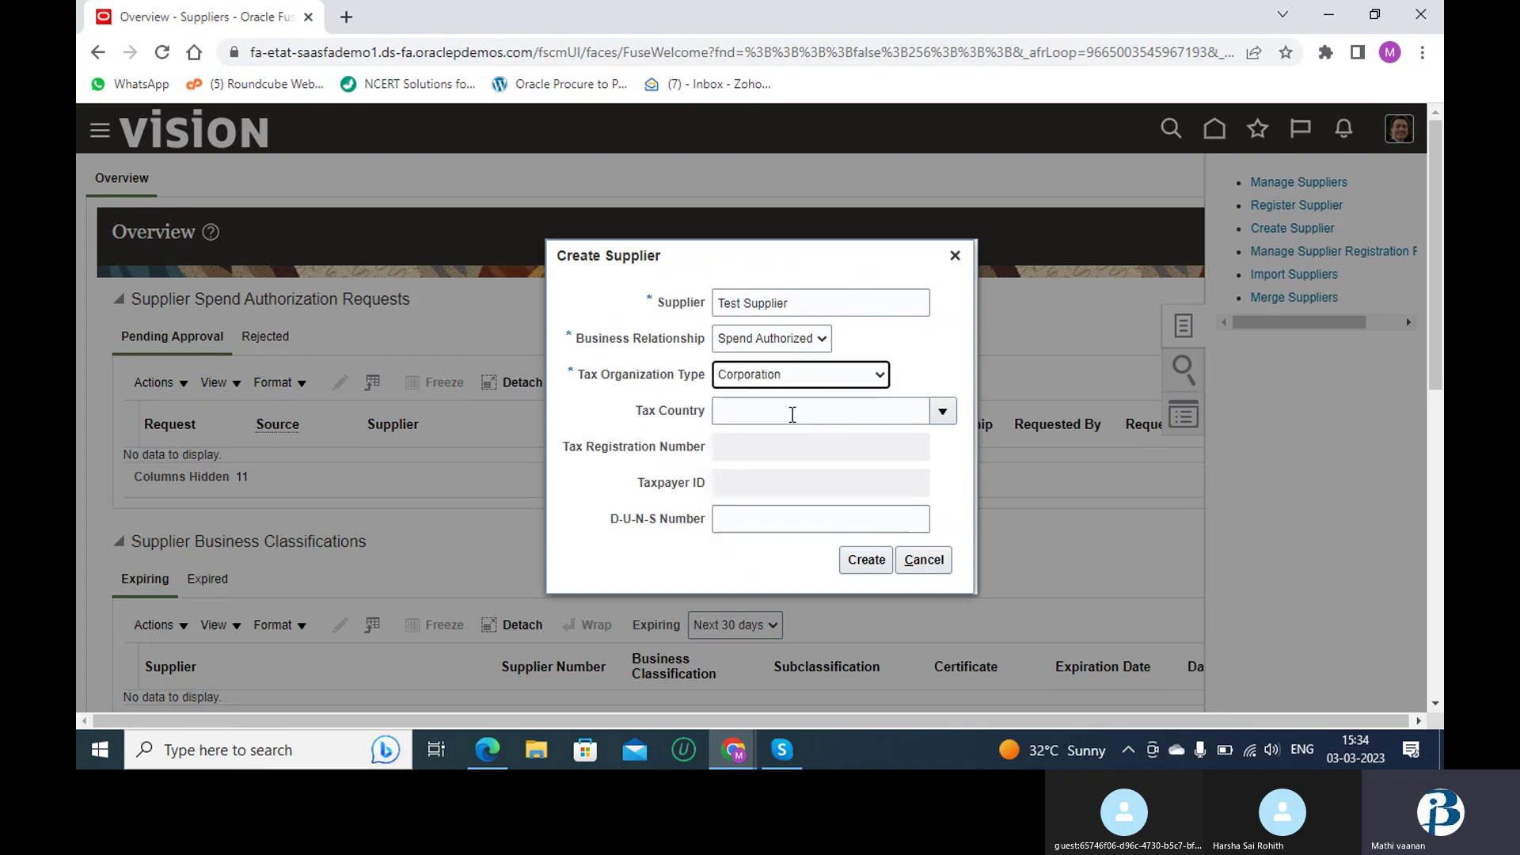
# - Choose United States as the new supplier's tax country
pyautogui.click(903, 414)
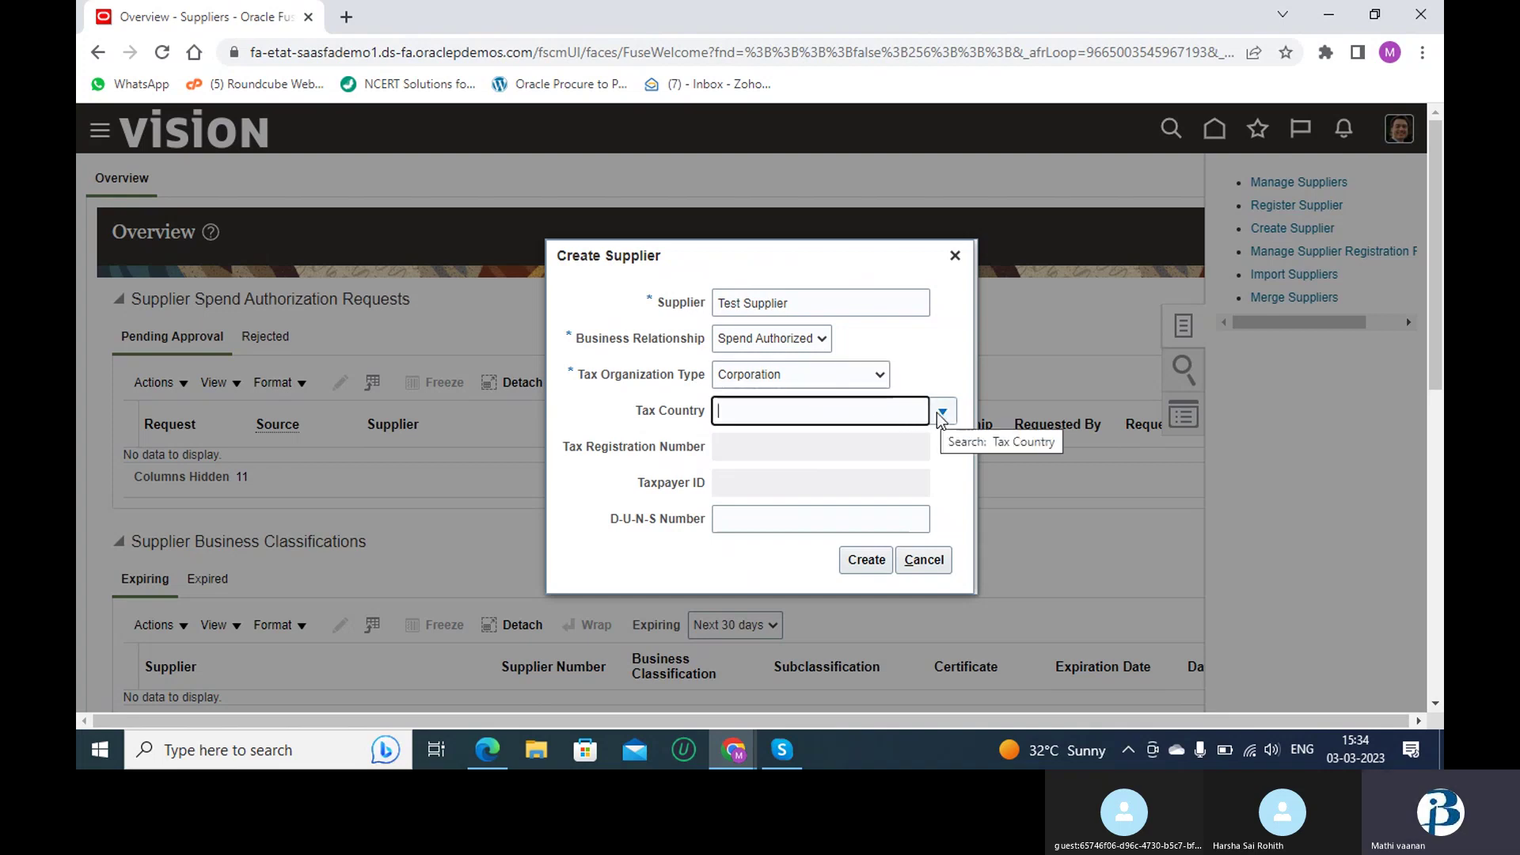
pyautogui.click(942, 411)
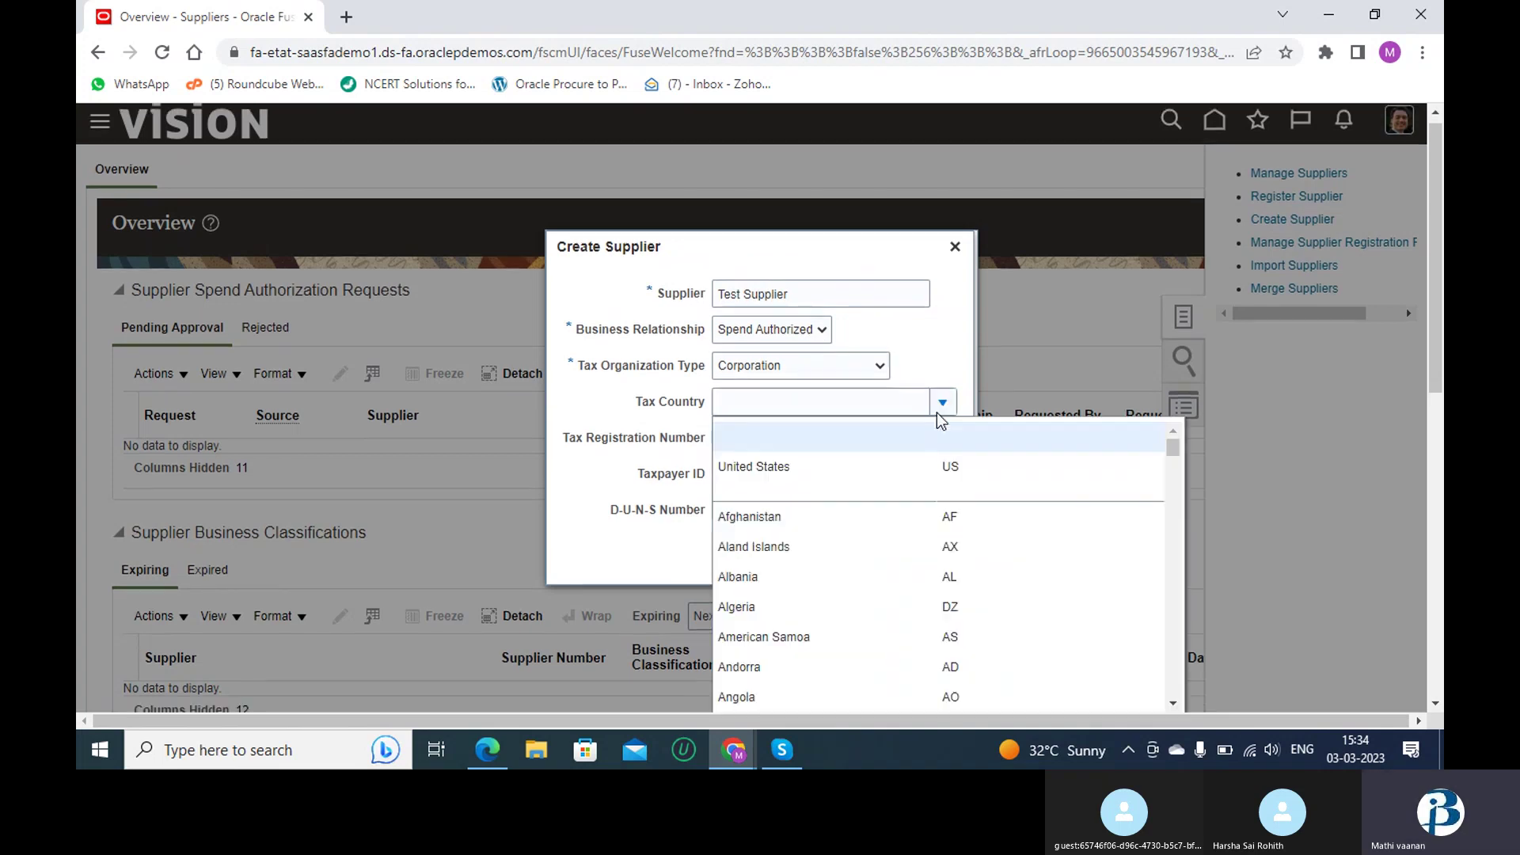
pyautogui.click(850, 470)
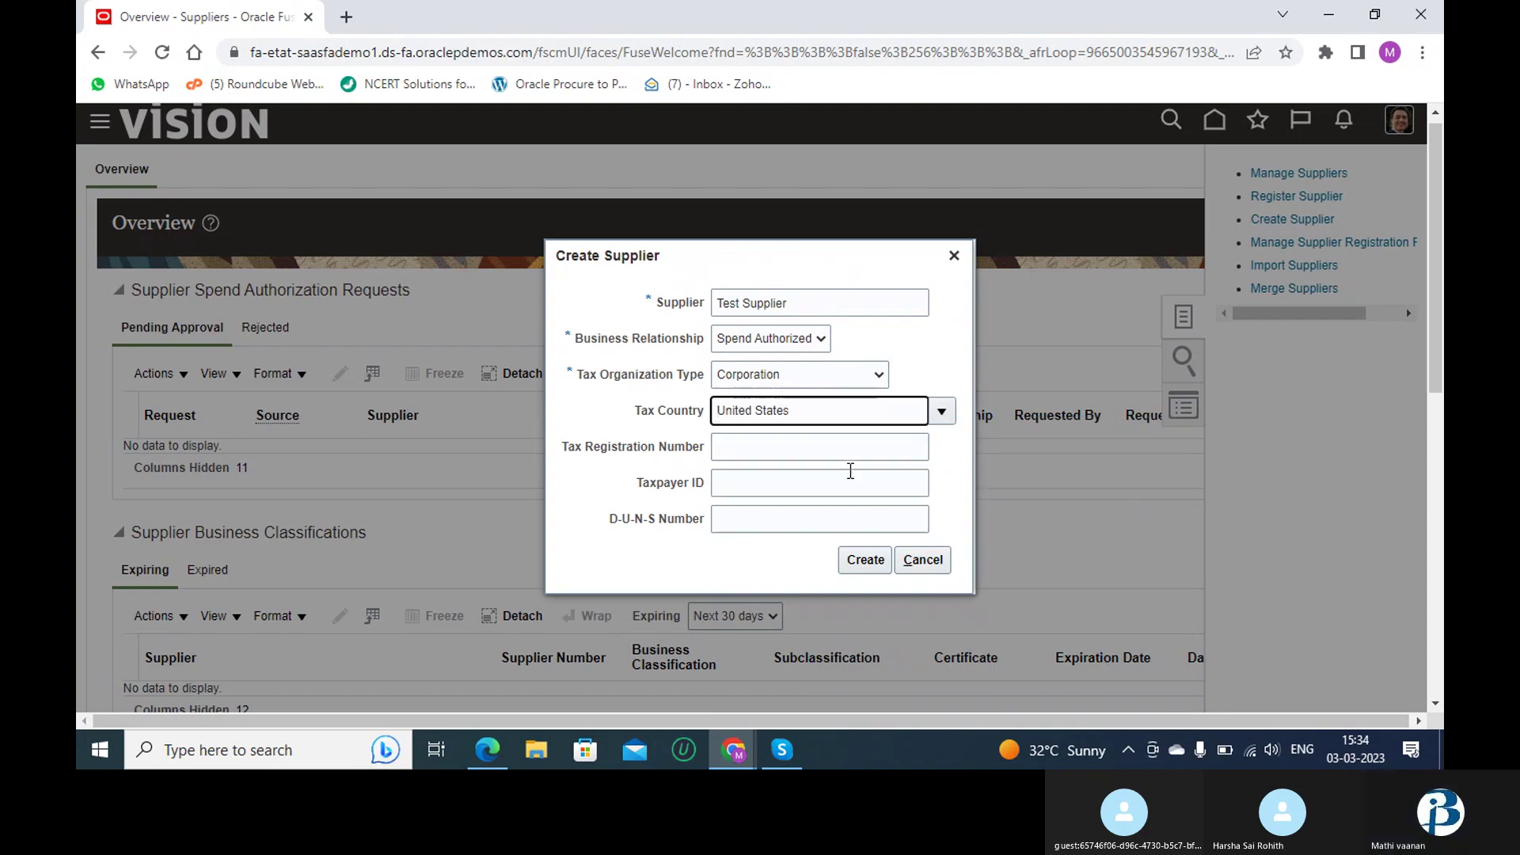
# - Enter the supplier's tax registration number and taxpayer ID, and try to create the record under the name Test Supplier
pyautogui.click(798, 441)
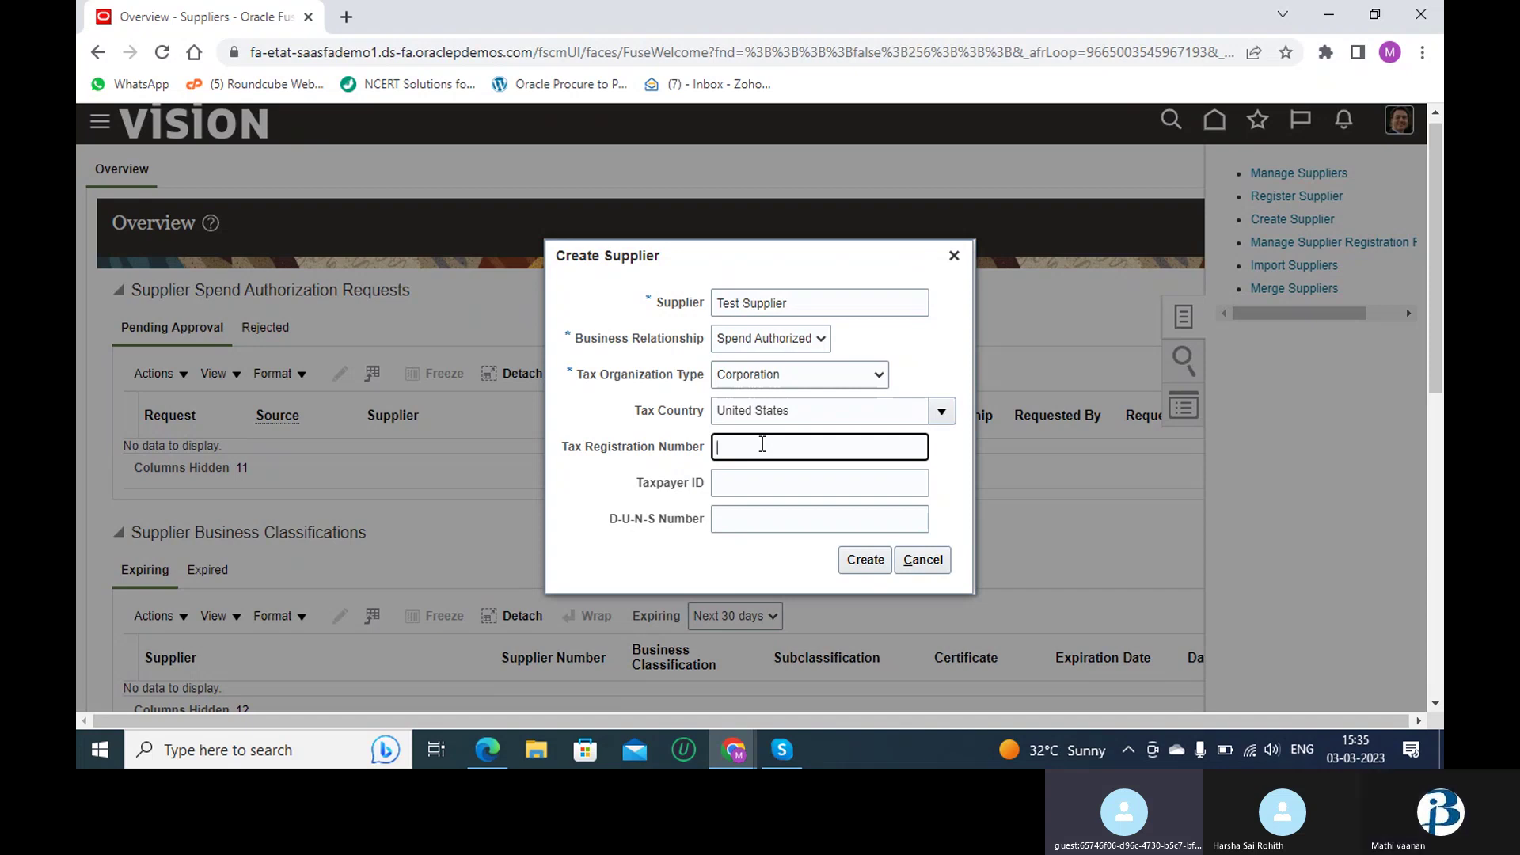
pyautogui.write('9912345')
pyautogui.click(778, 497)
pyautogui.write('1')
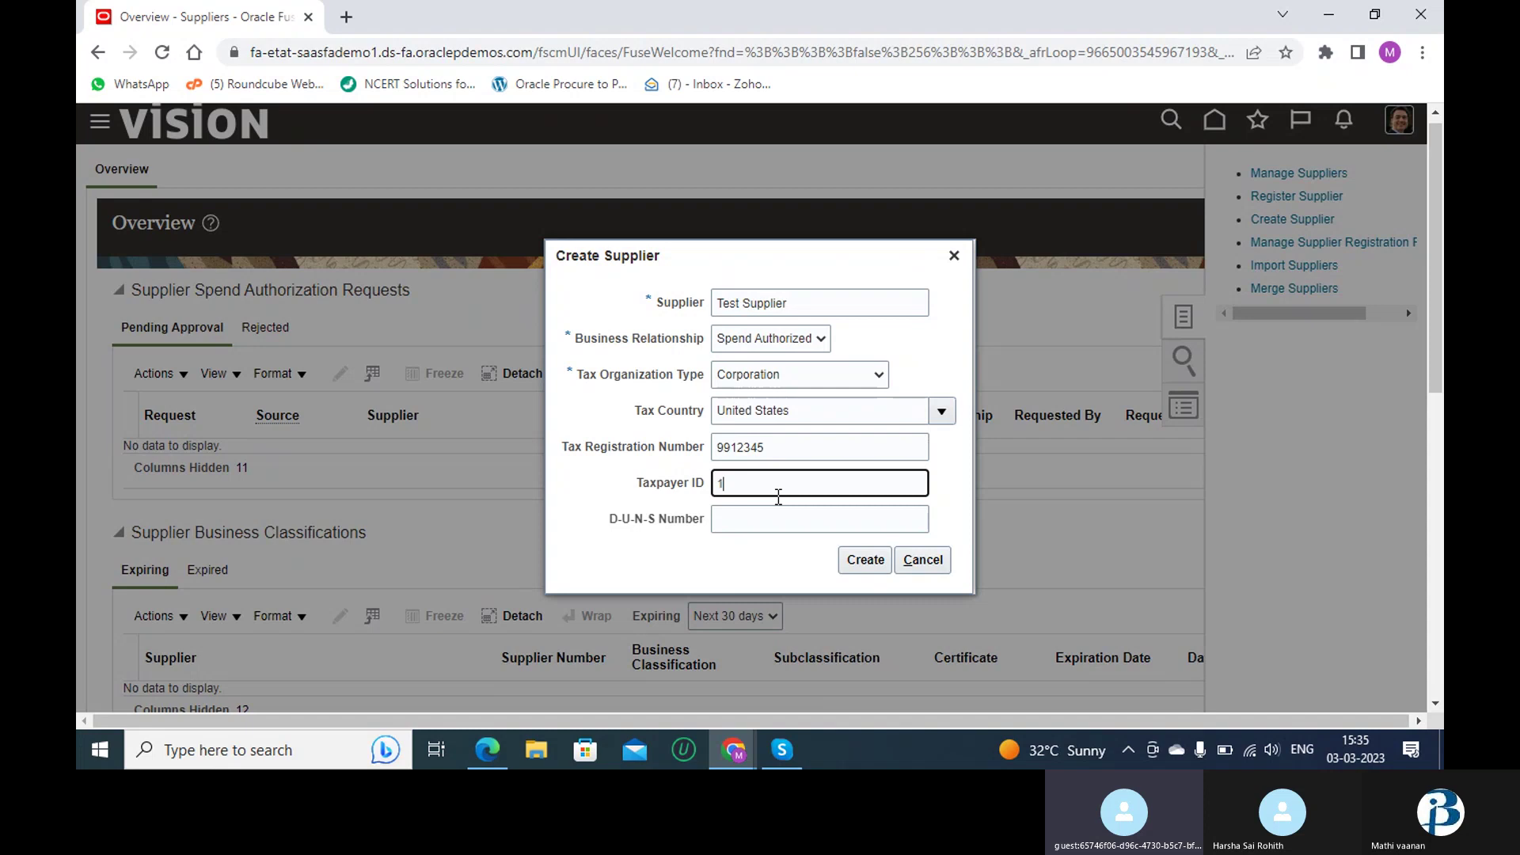
pyautogui.write('00200')
pyautogui.click(858, 563)
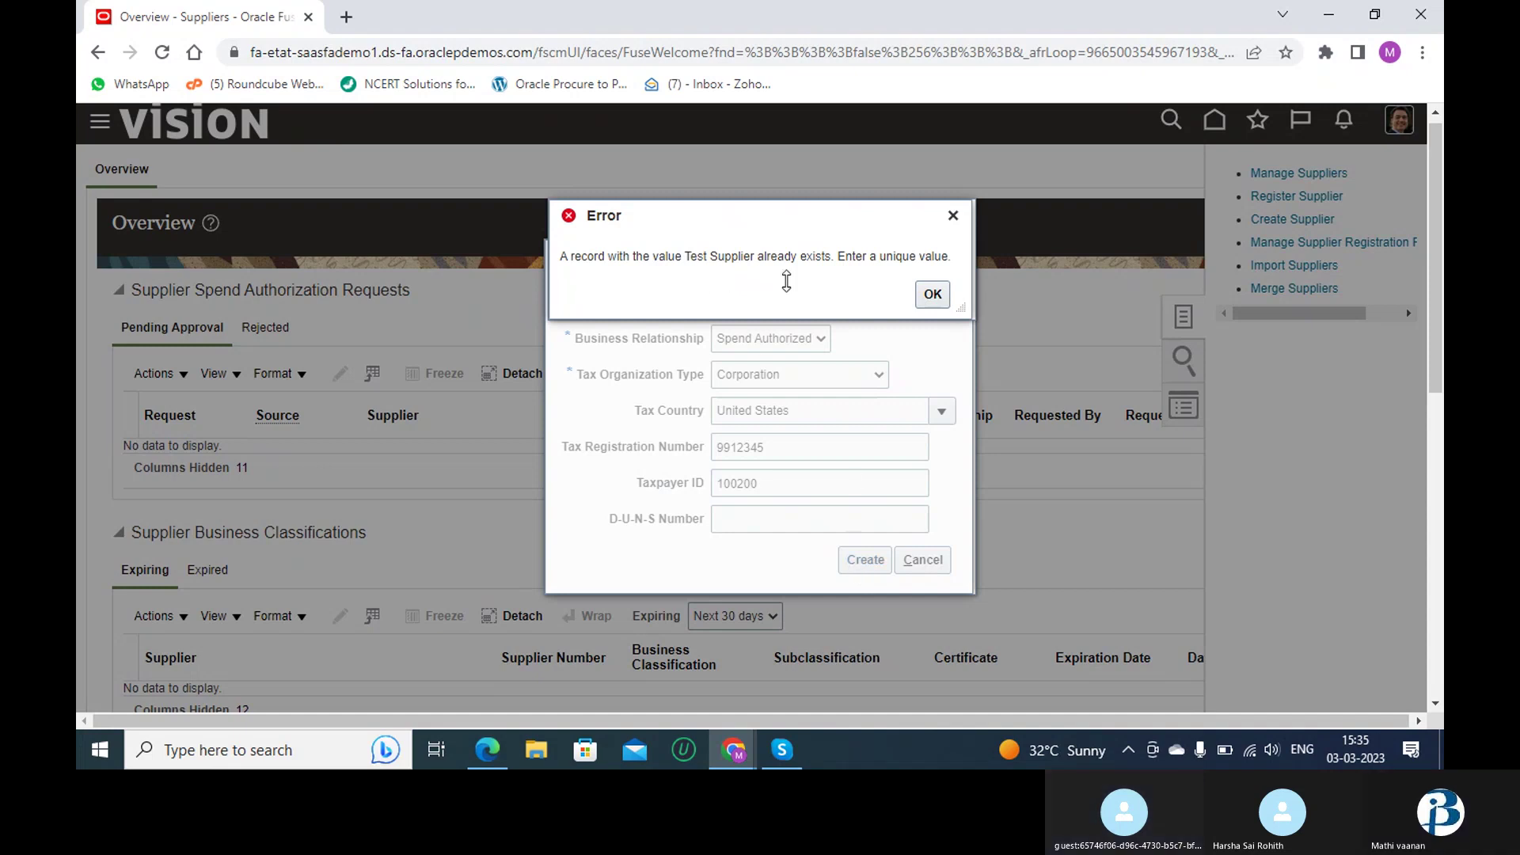
pyautogui.click(933, 294)
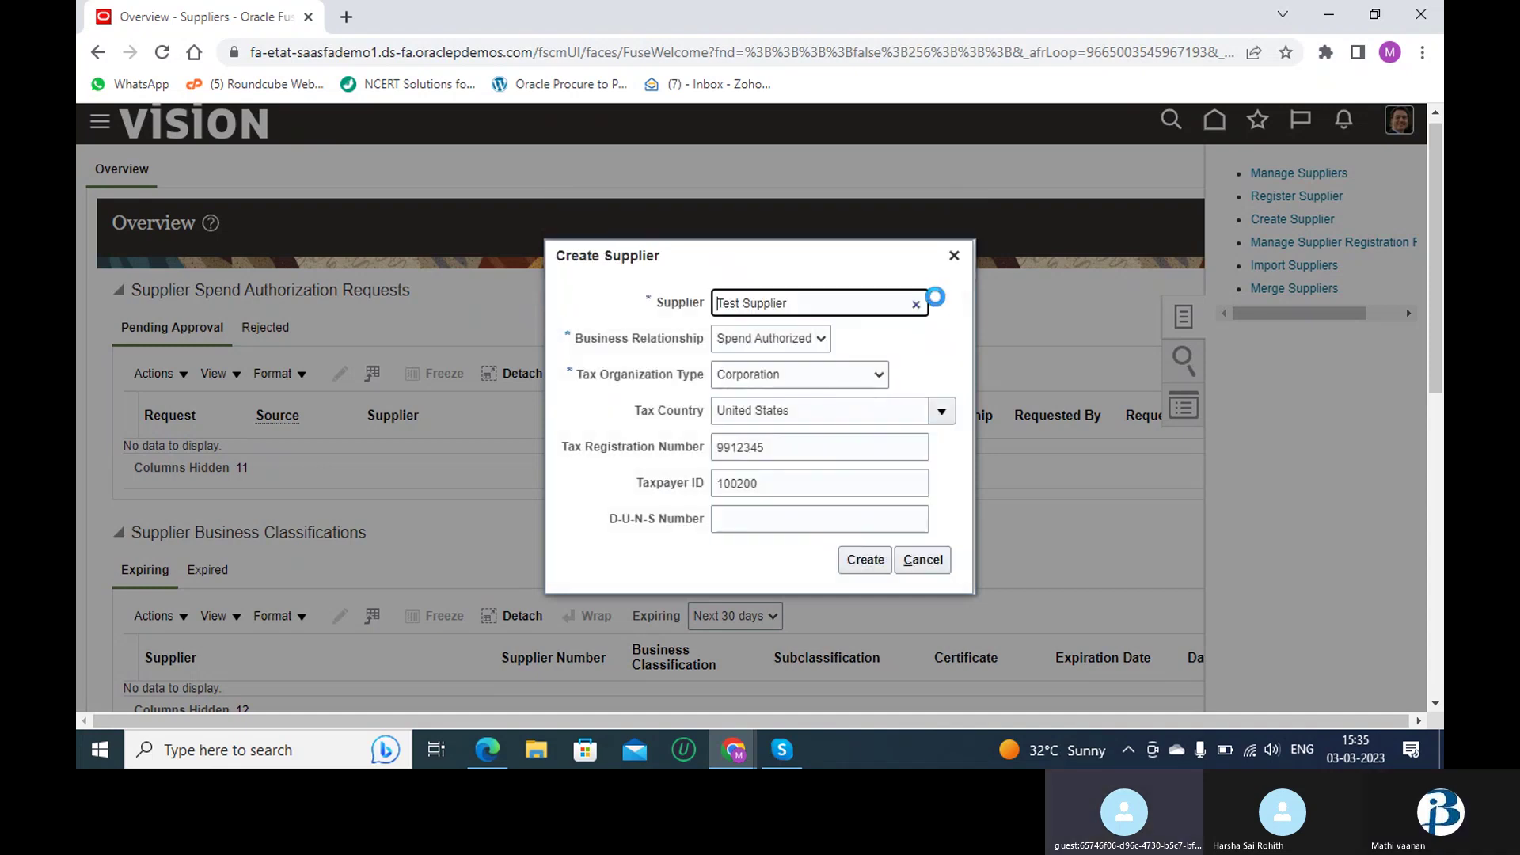
# - Change the supplier name to HP Supplier and create the supplier
pyautogui.press('Left')
pyautogui.press('Left')
pyautogui.press('Left')
pyautogui.press('Left')
pyautogui.press('Left')
pyautogui.press('Left')
pyautogui.press('Left')
pyautogui.press('Left')
pyautogui.press('BackSpace')
pyautogui.press('BackSpace')
pyautogui.press('BackSpace')
pyautogui.press('BackSpace')
pyautogui.press('BackSpace')
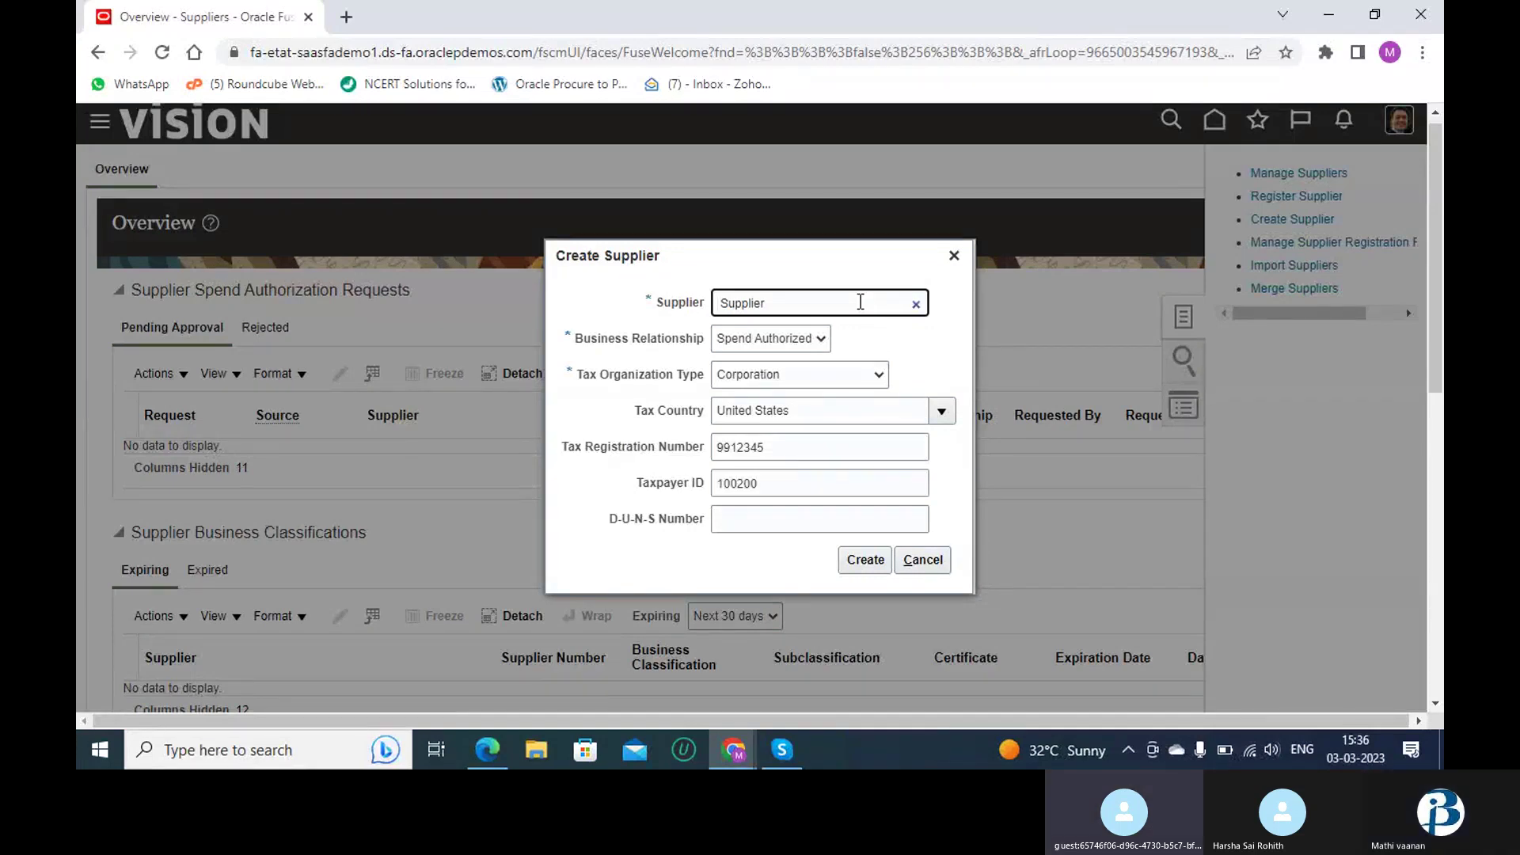
pyautogui.write('HP')
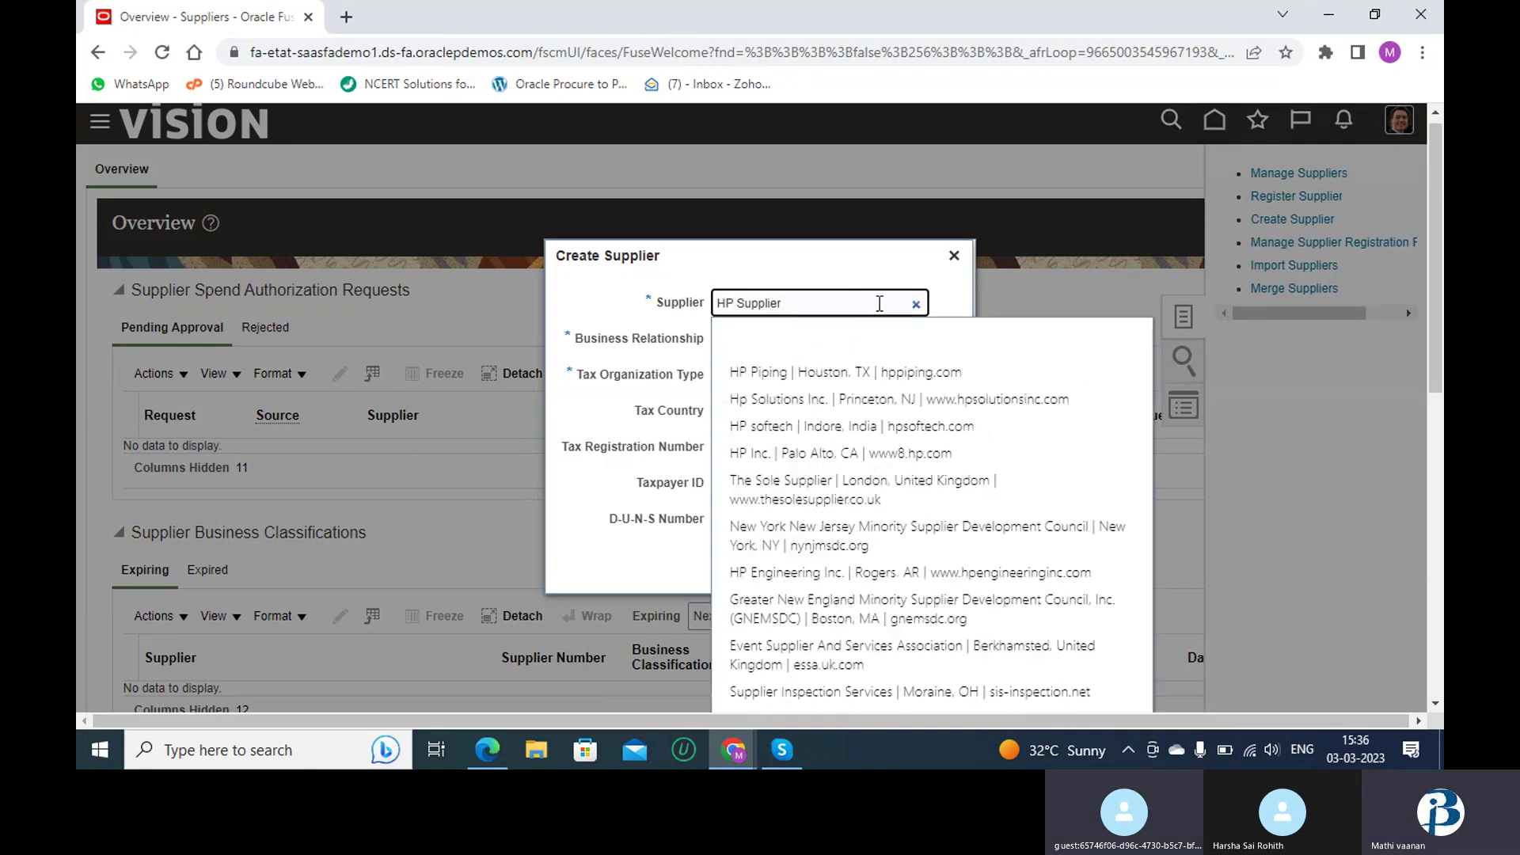
pyautogui.click(926, 304)
pyautogui.click(882, 258)
pyautogui.scroll(-1, 886, 254)
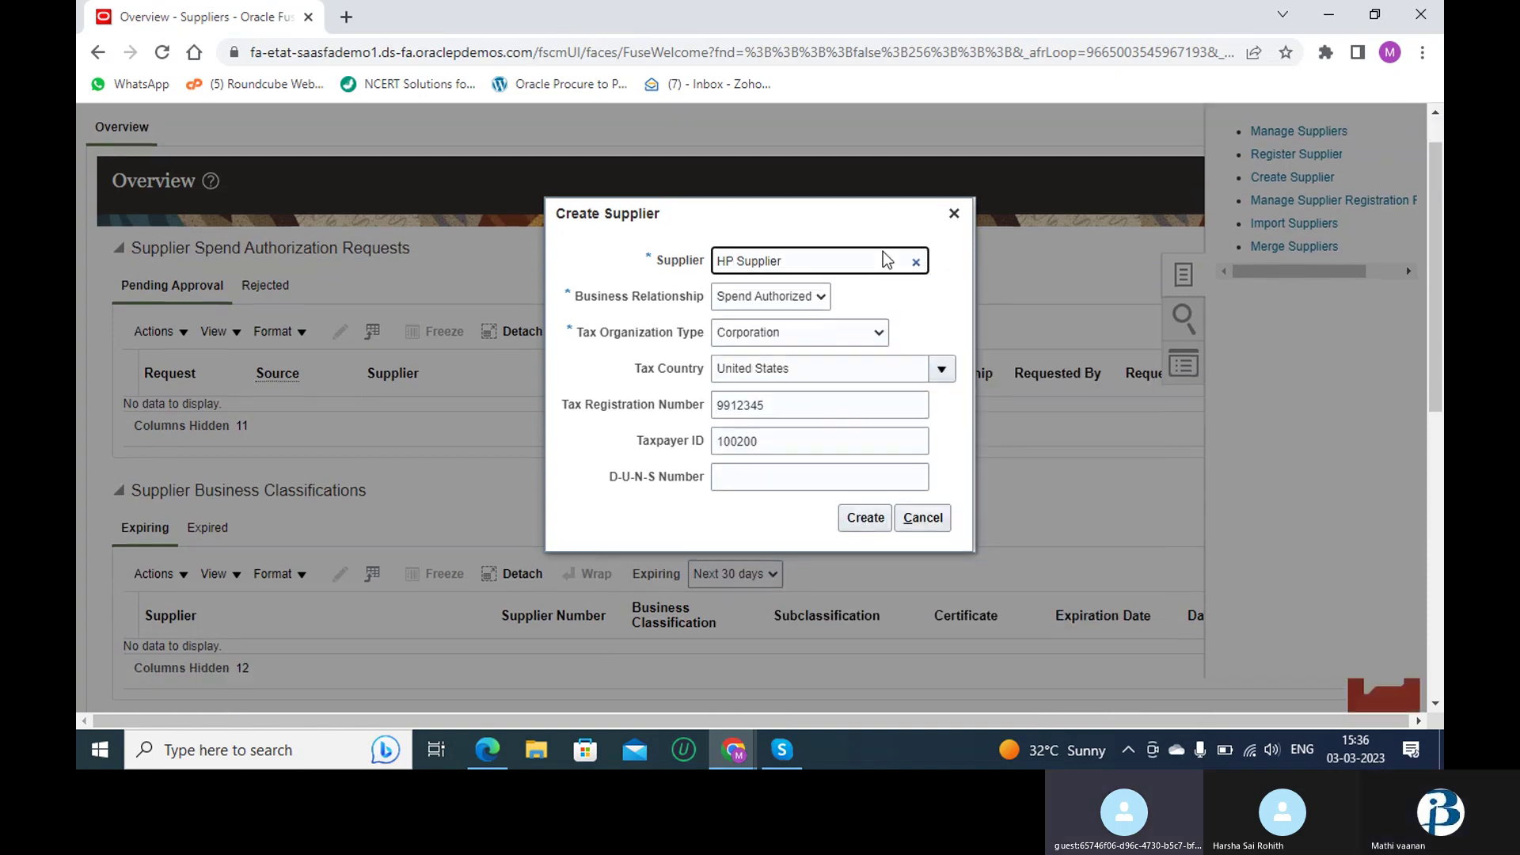
pyautogui.click(870, 559)
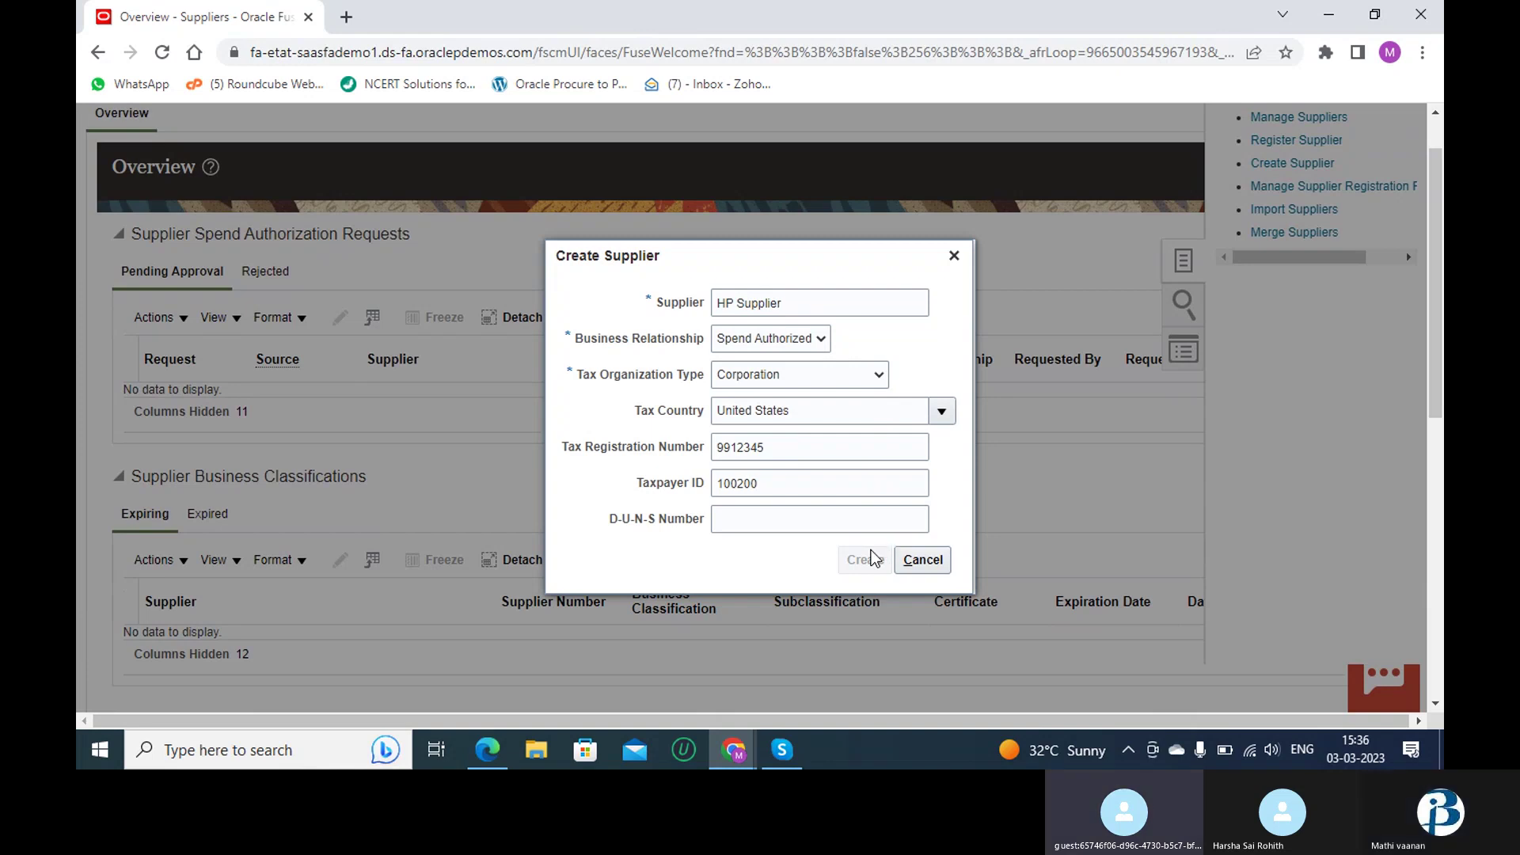
pyautogui.scroll(-1, 873, 557)
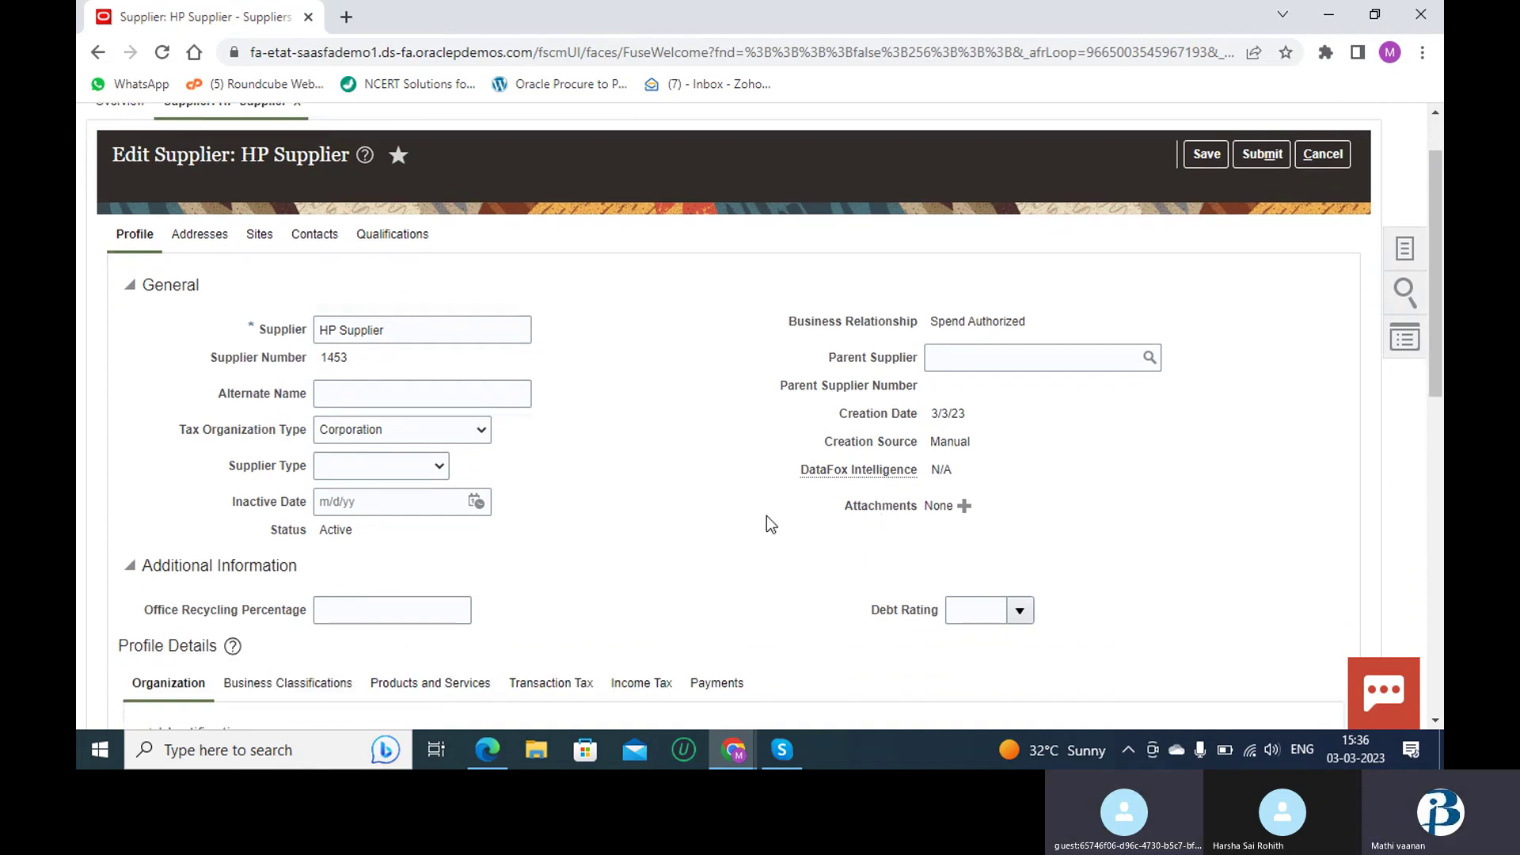
pyautogui.scroll(-1, 769, 524)
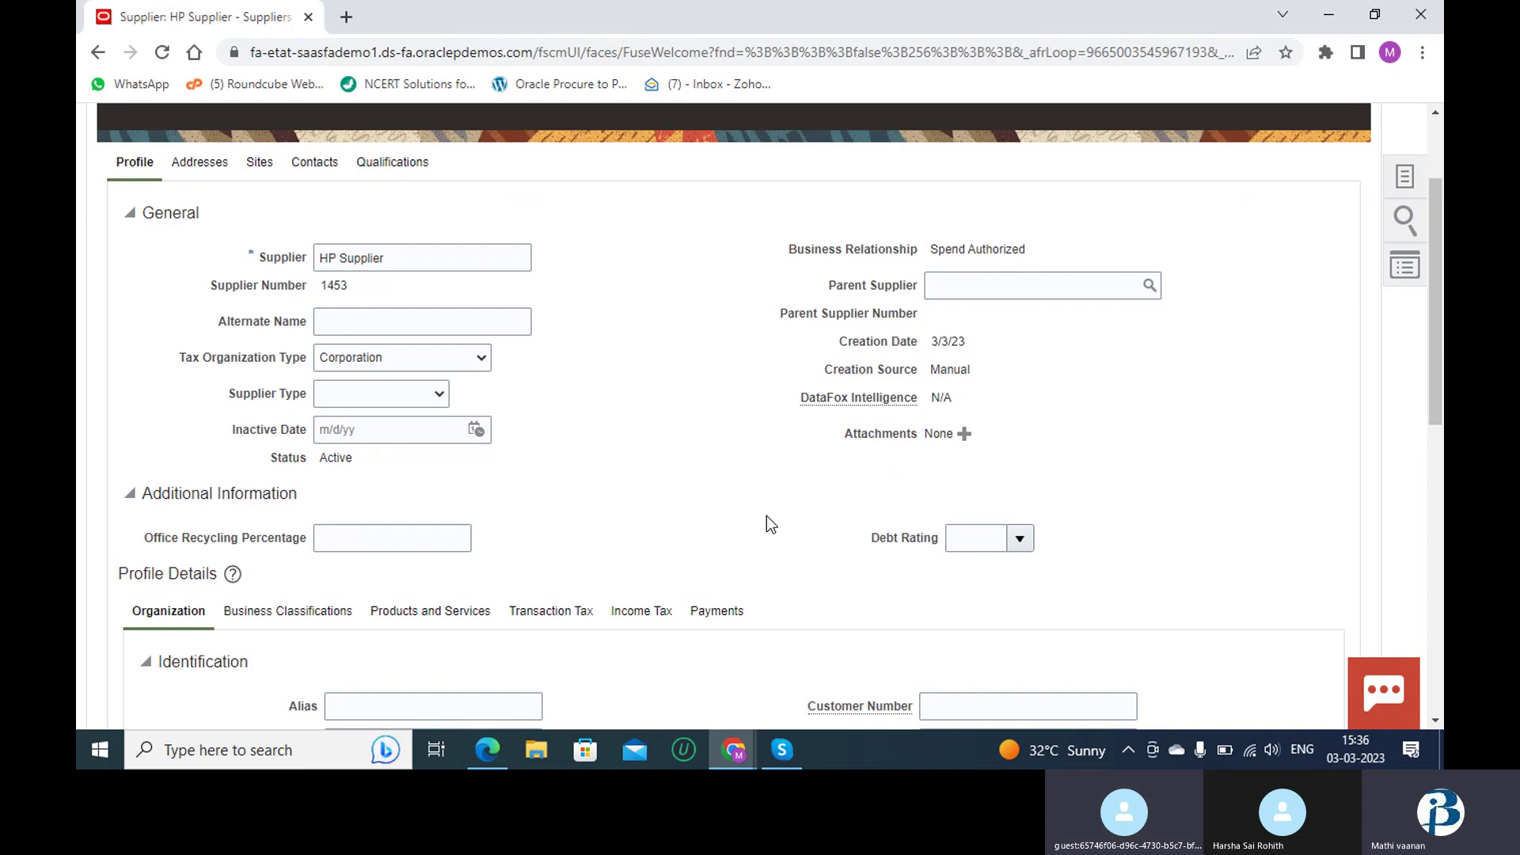
pyautogui.scroll(-2, 767, 515)
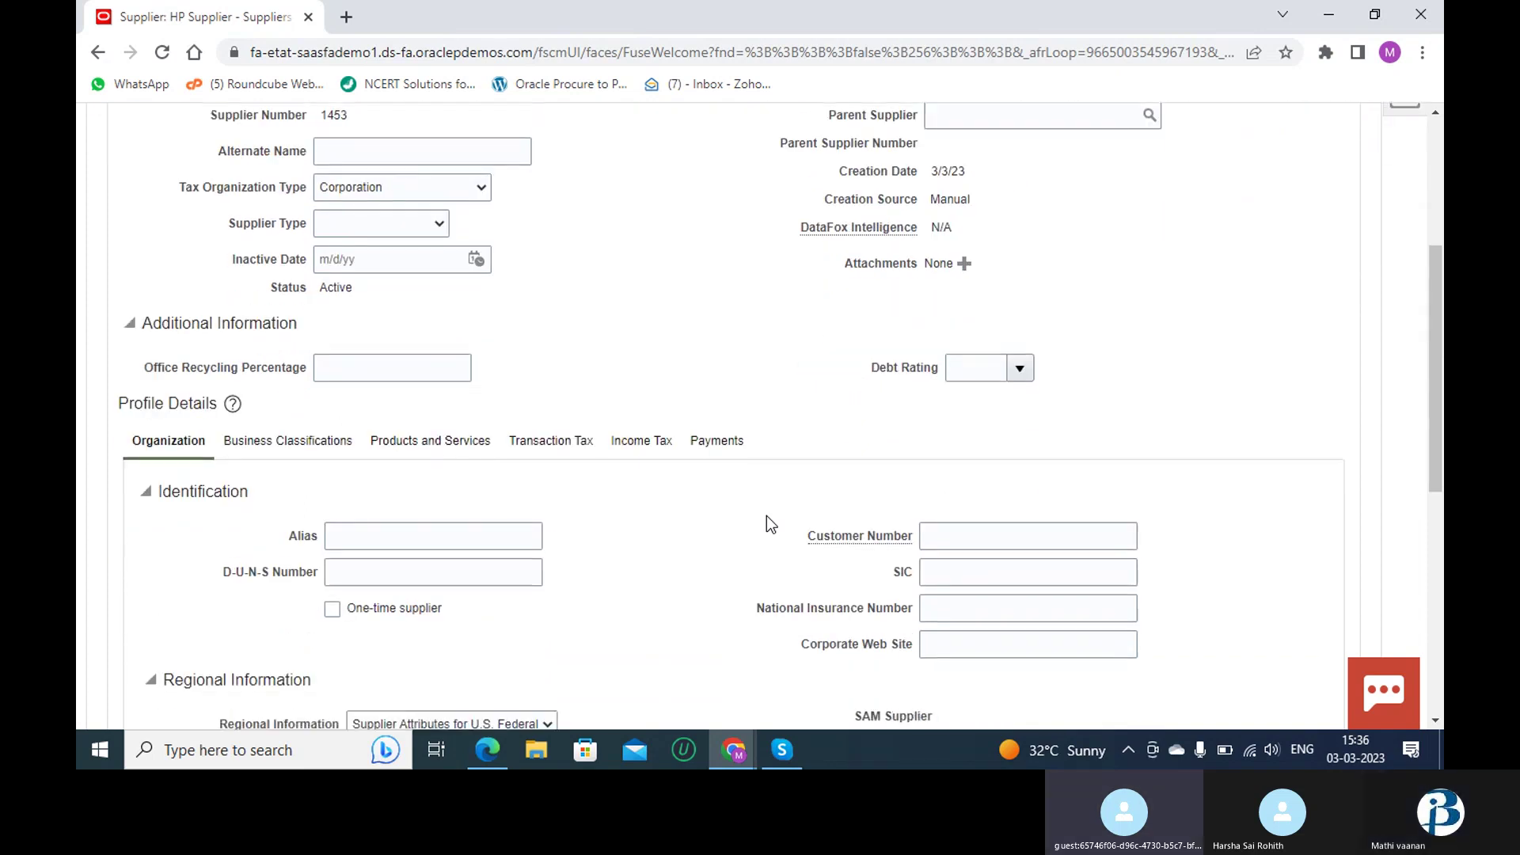
pyautogui.scroll(-2, 767, 516)
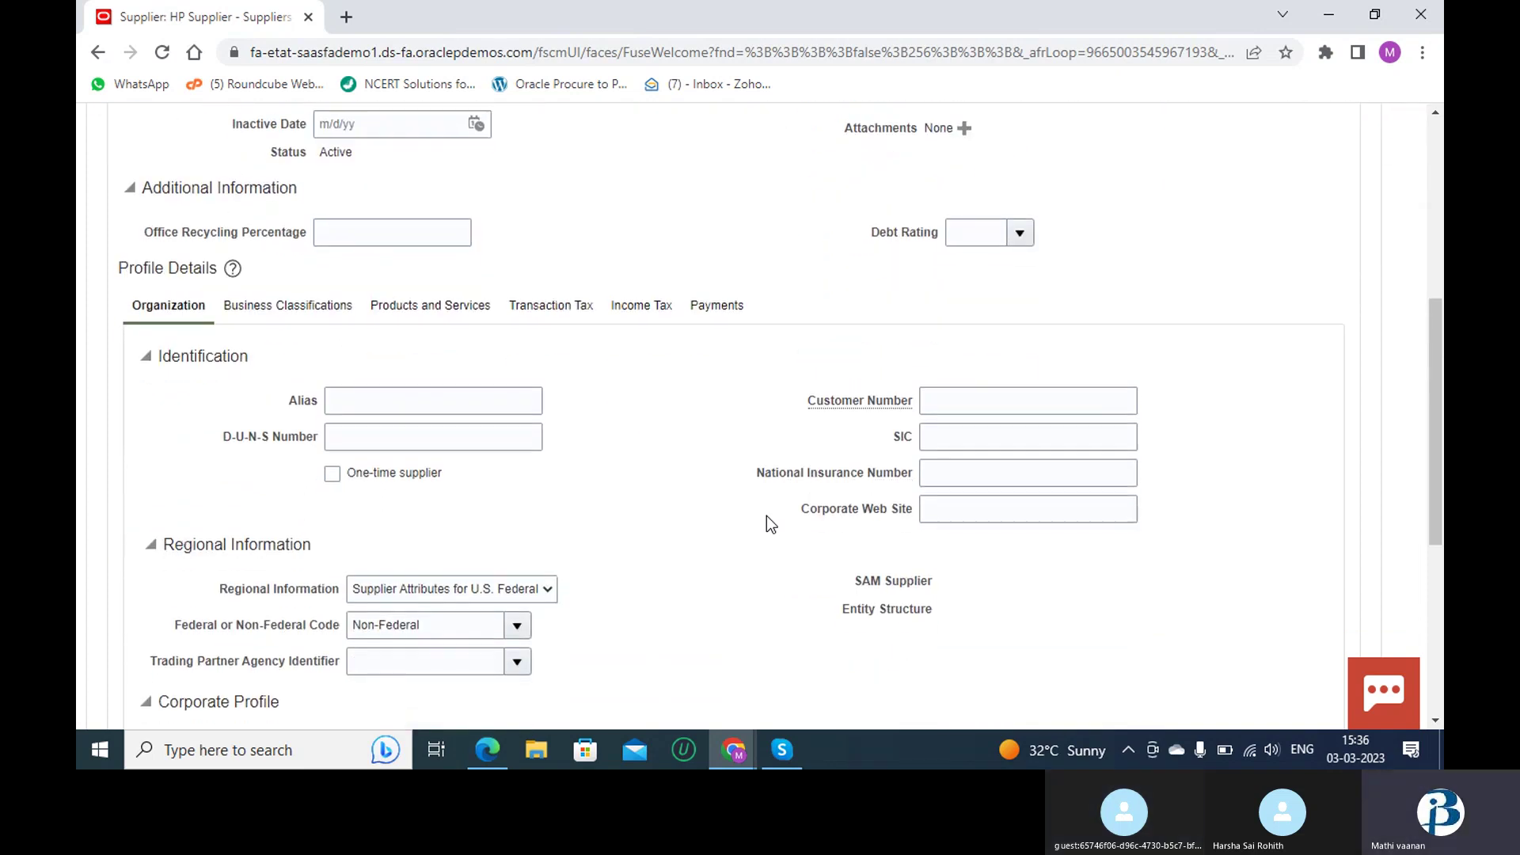
pyautogui.scroll(-5, 766, 516)
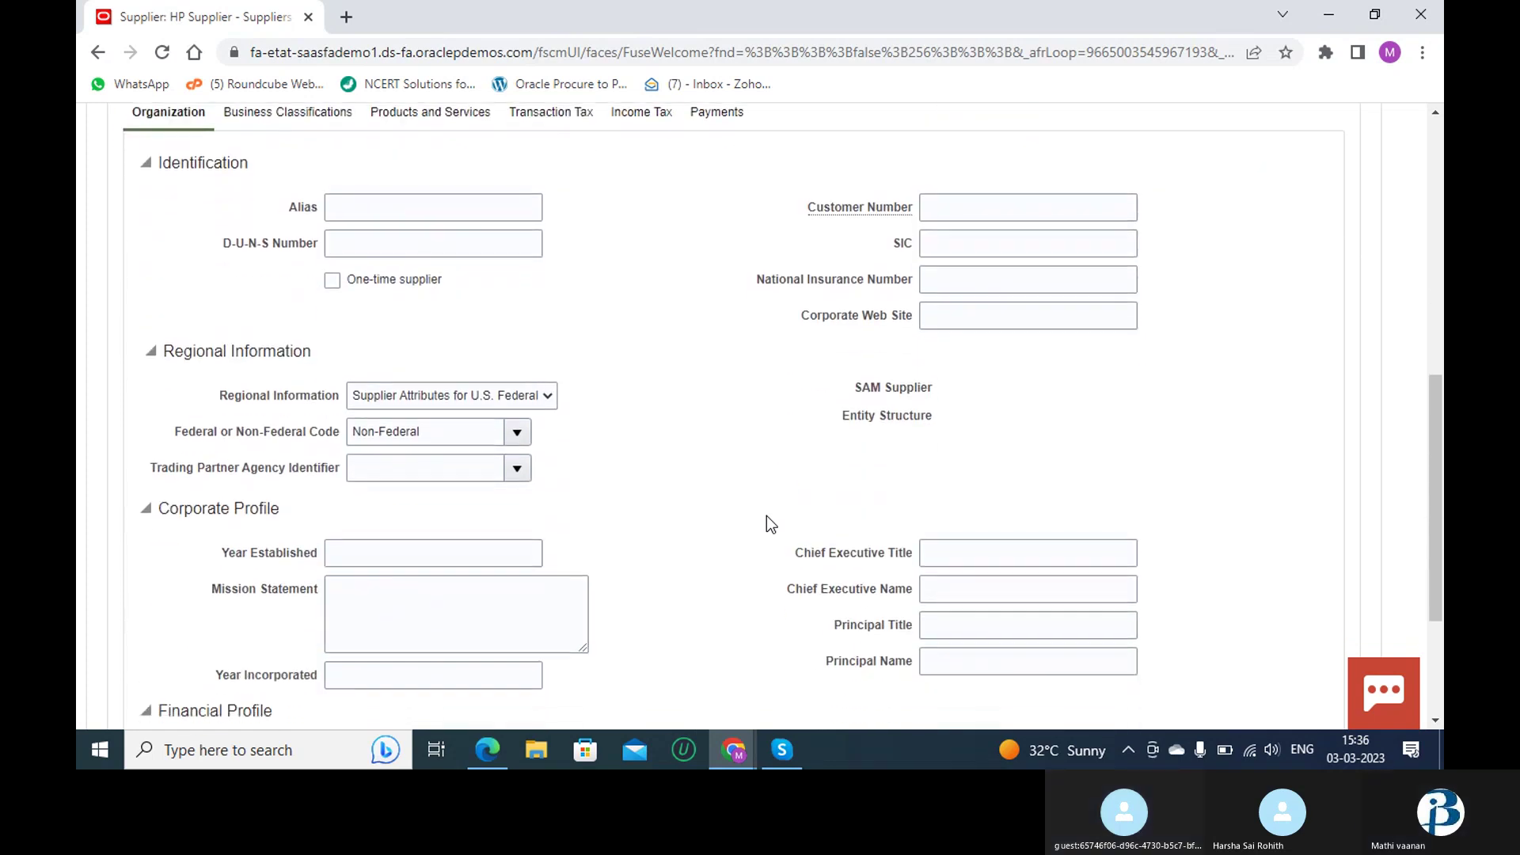
pyautogui.scroll(1, 766, 524)
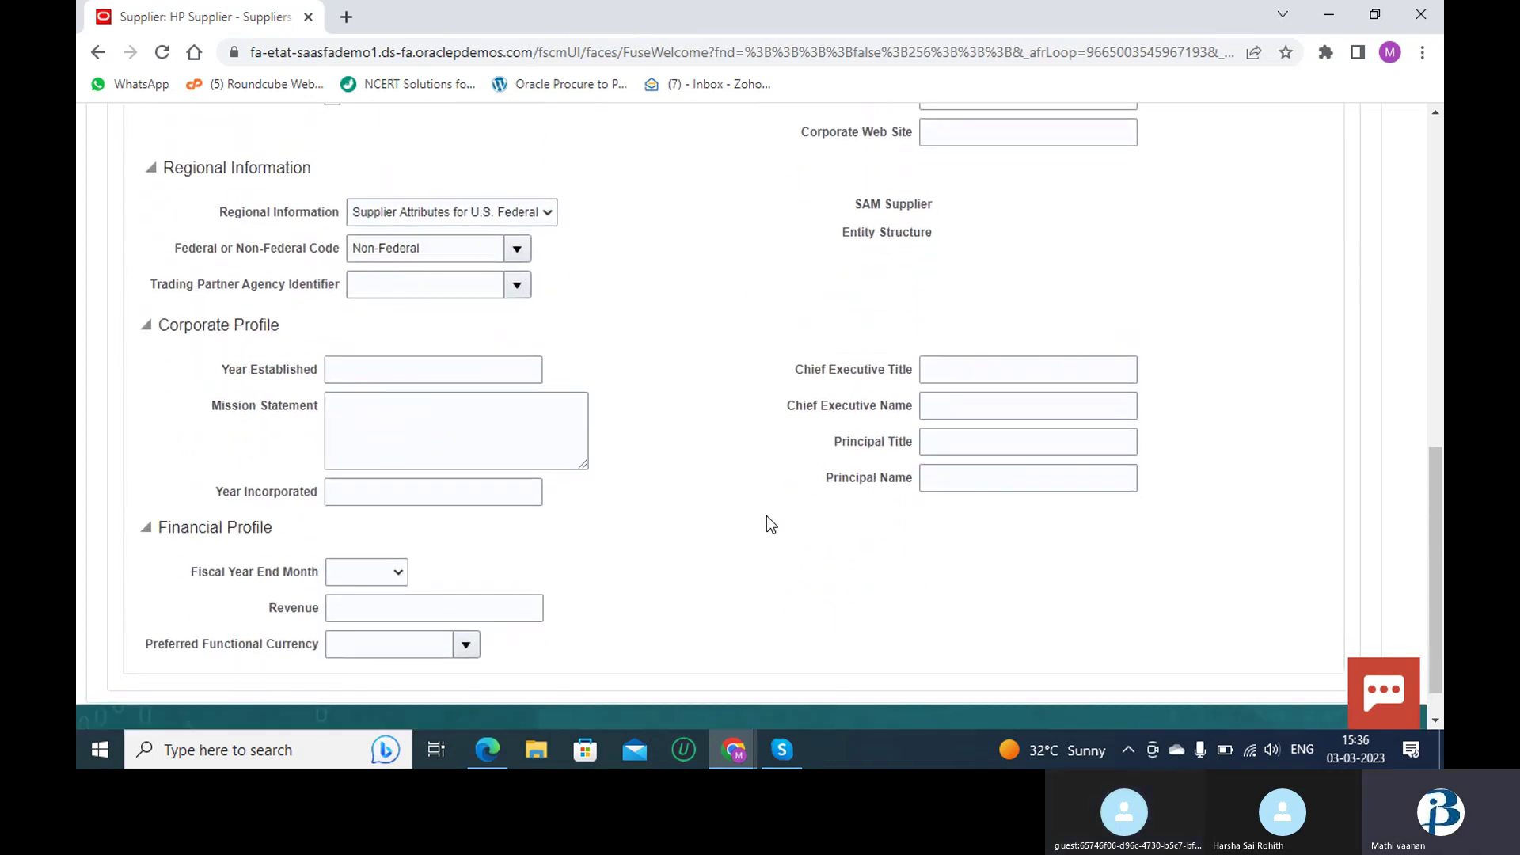
pyautogui.scroll(8, 767, 516)
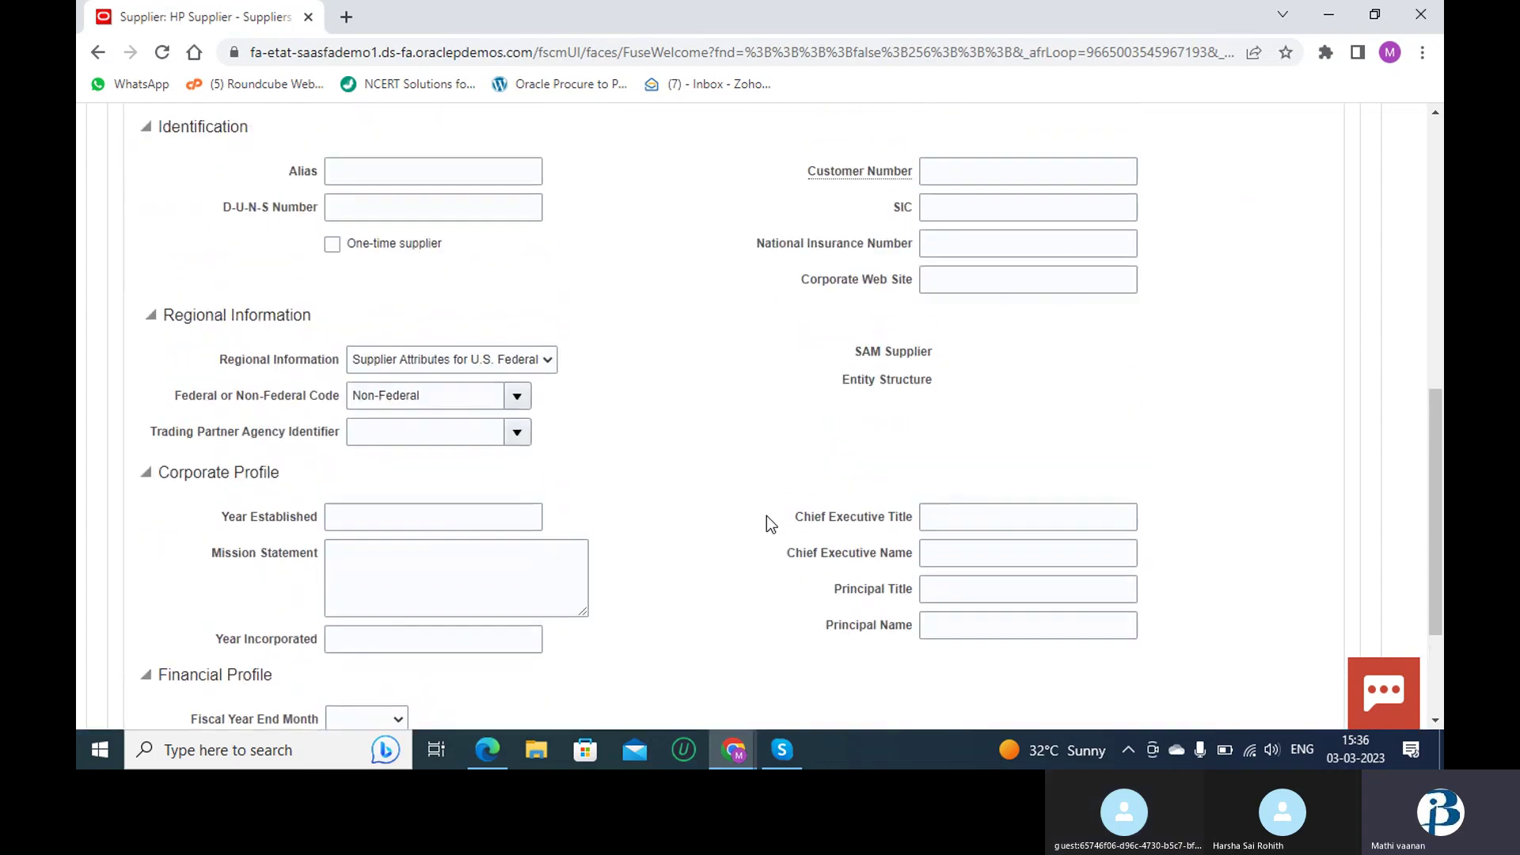
pyautogui.scroll(2, 766, 516)
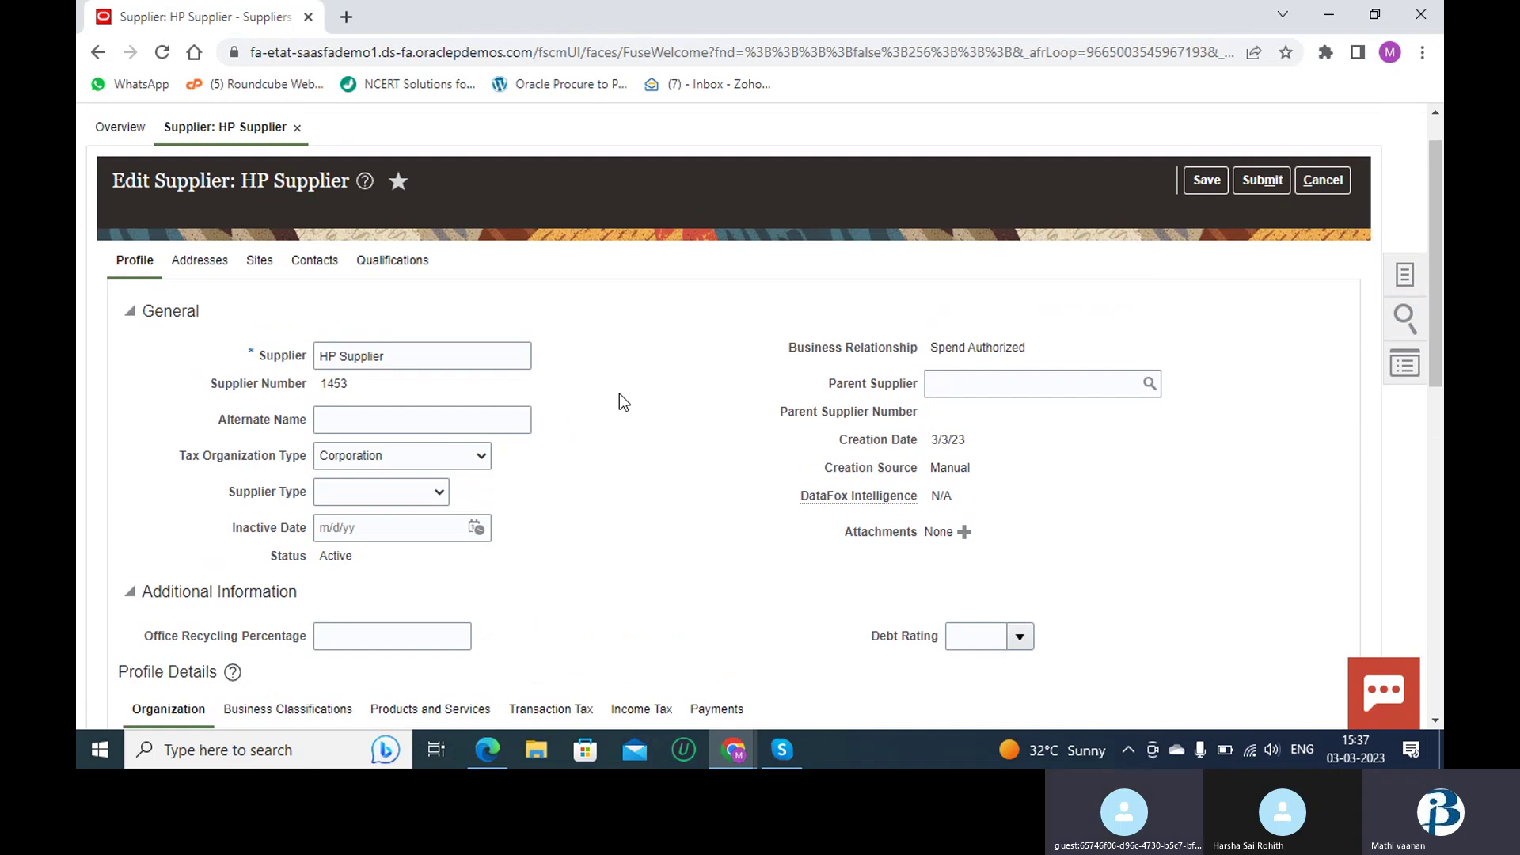
pyautogui.scroll(-4, 619, 394)
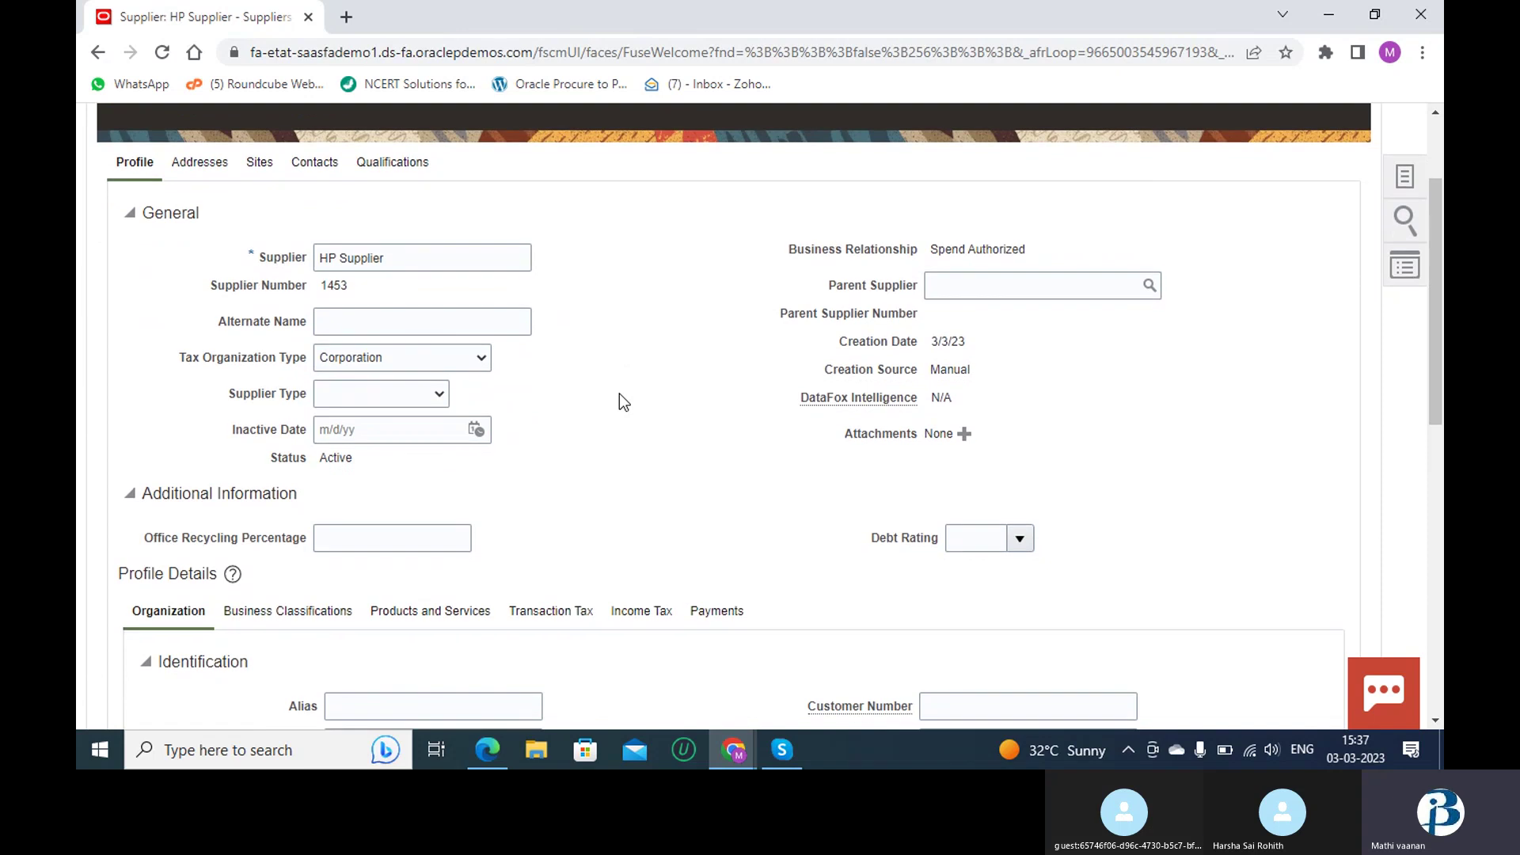
pyautogui.scroll(-6, 620, 394)
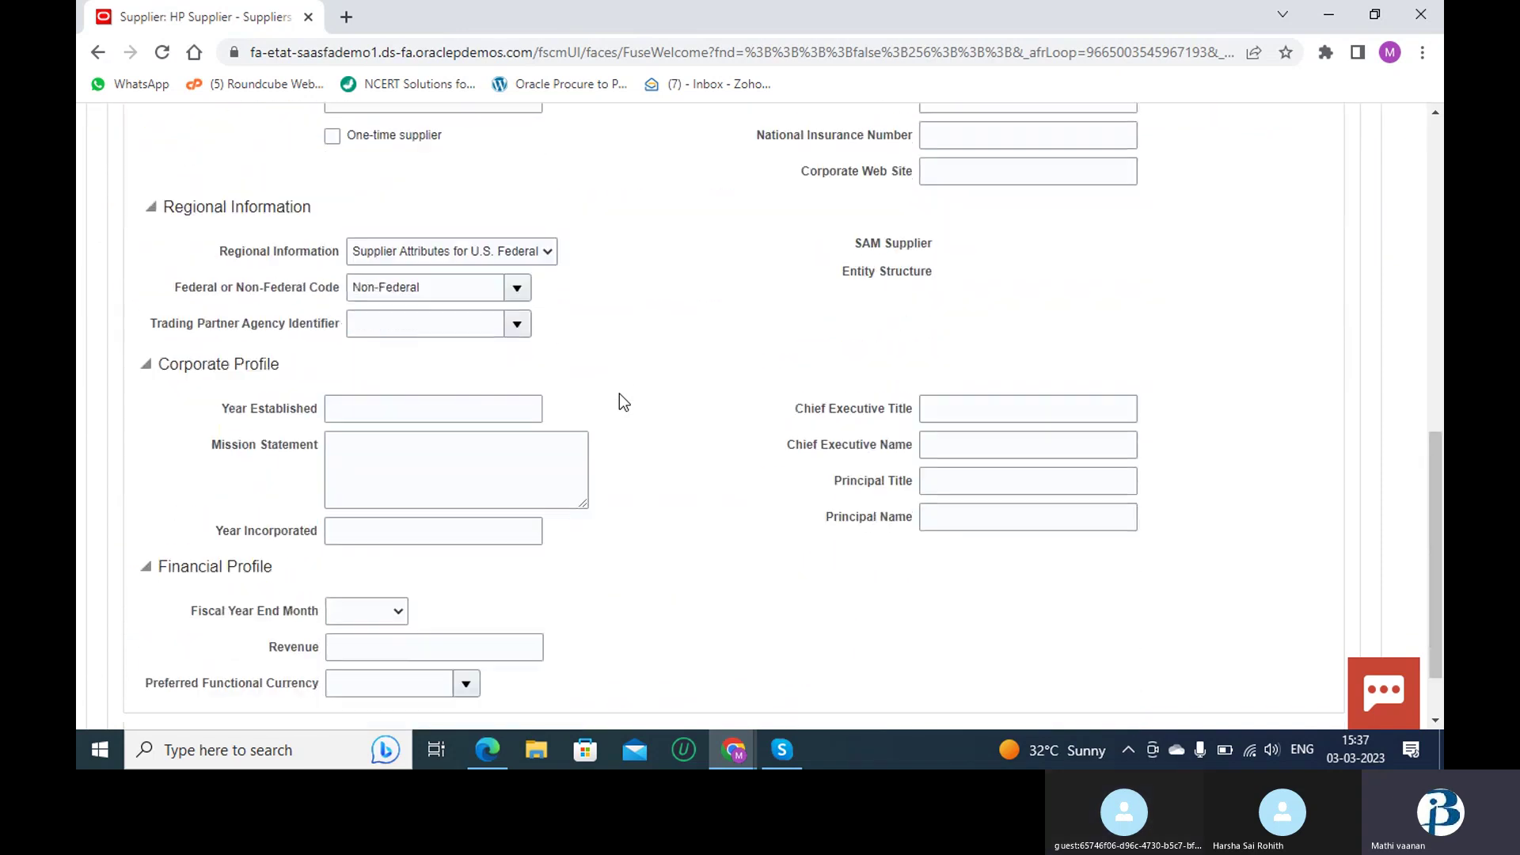
# - Set the supplier type in HP Supplier's general profile to Supplier
pyautogui.scroll(1, 619, 393)
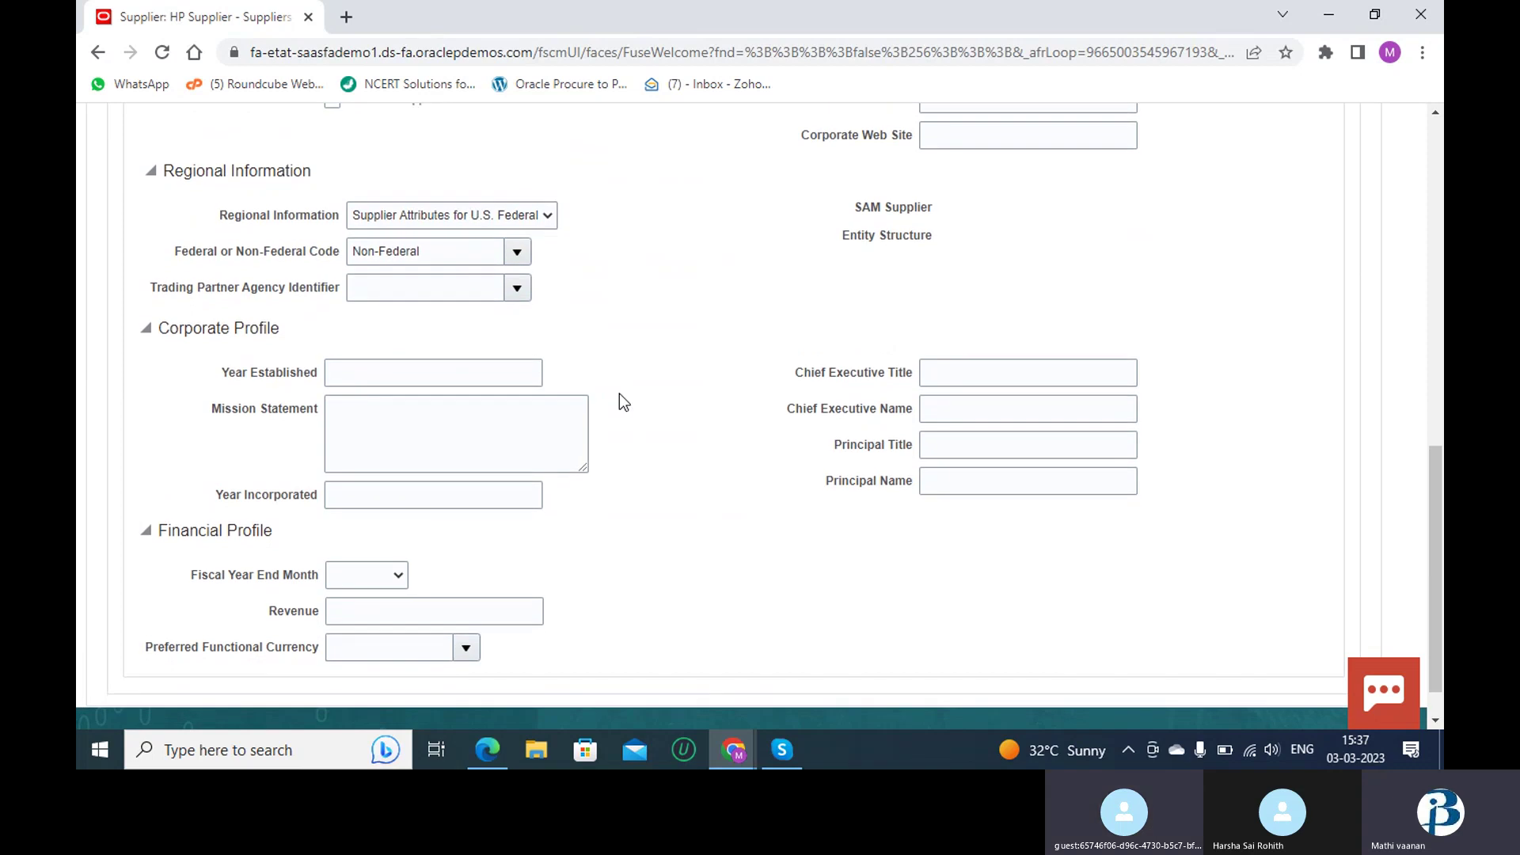
pyautogui.scroll(1, 619, 393)
pyautogui.scroll(7, 619, 393)
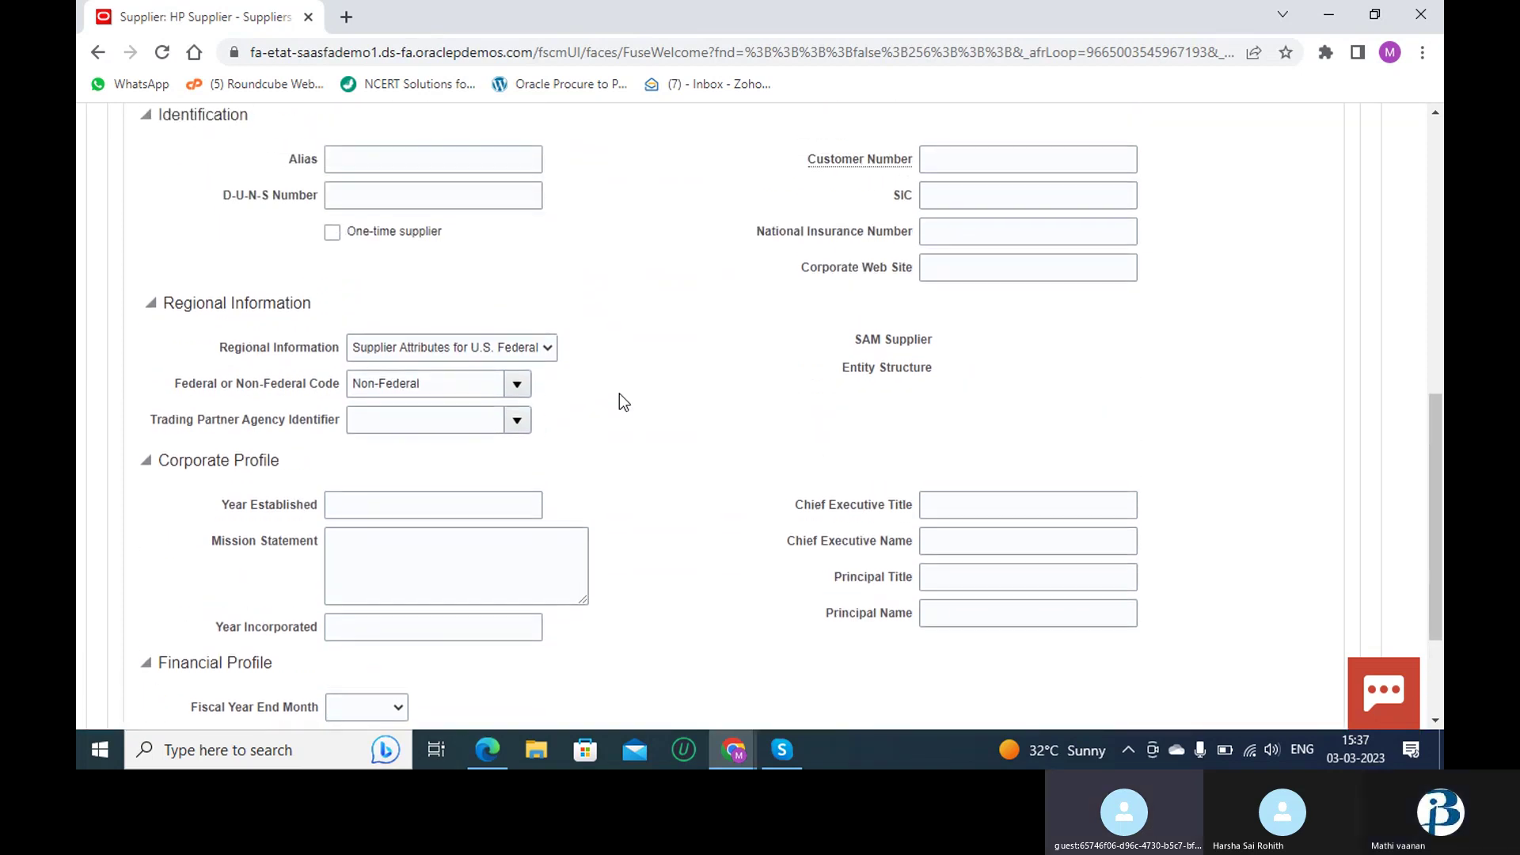
pyautogui.scroll(5, 619, 393)
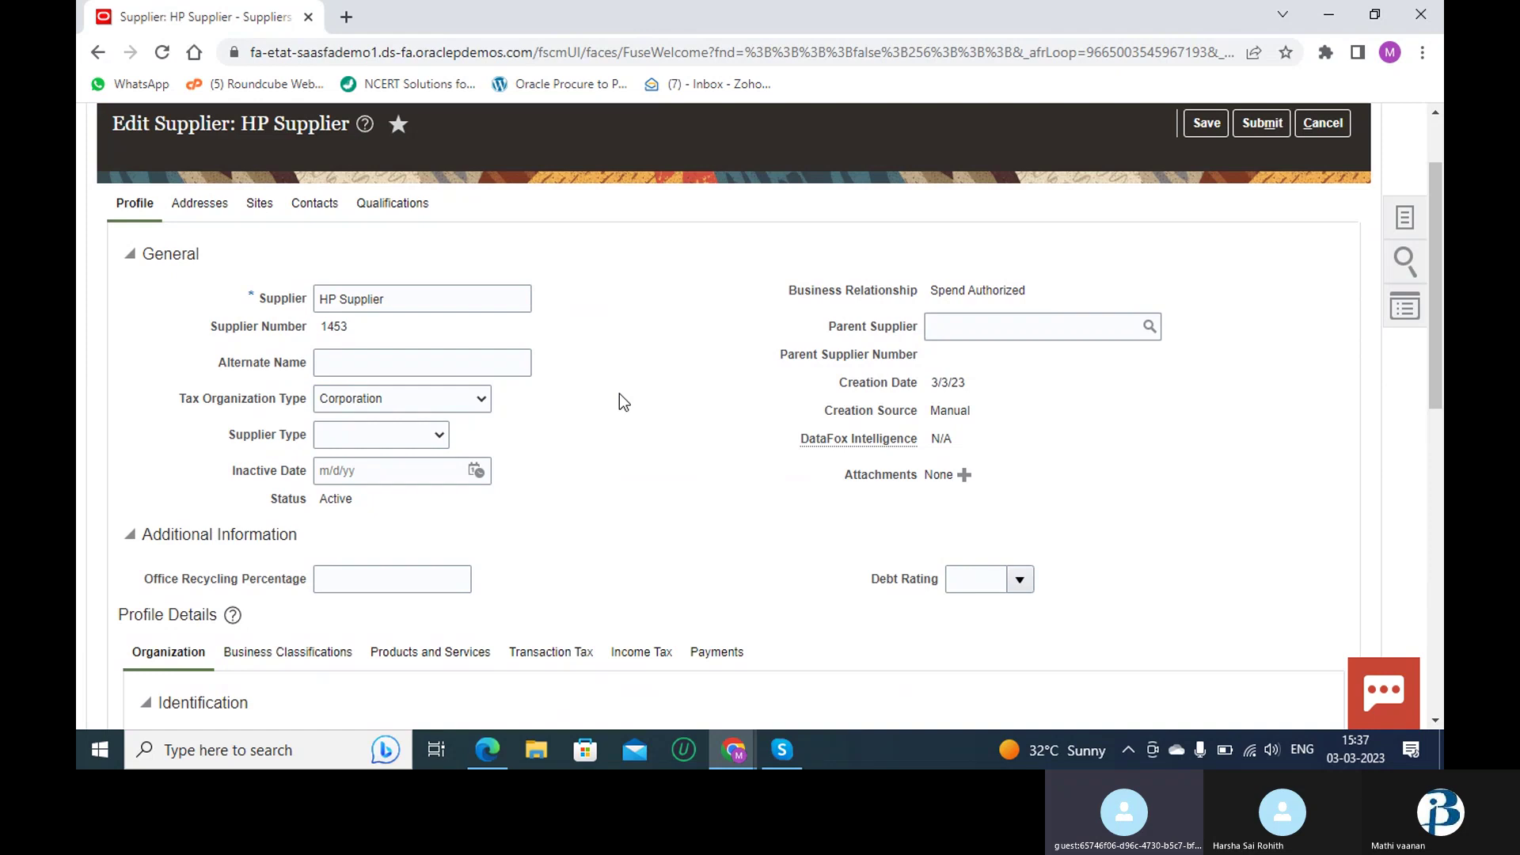
pyautogui.click(400, 445)
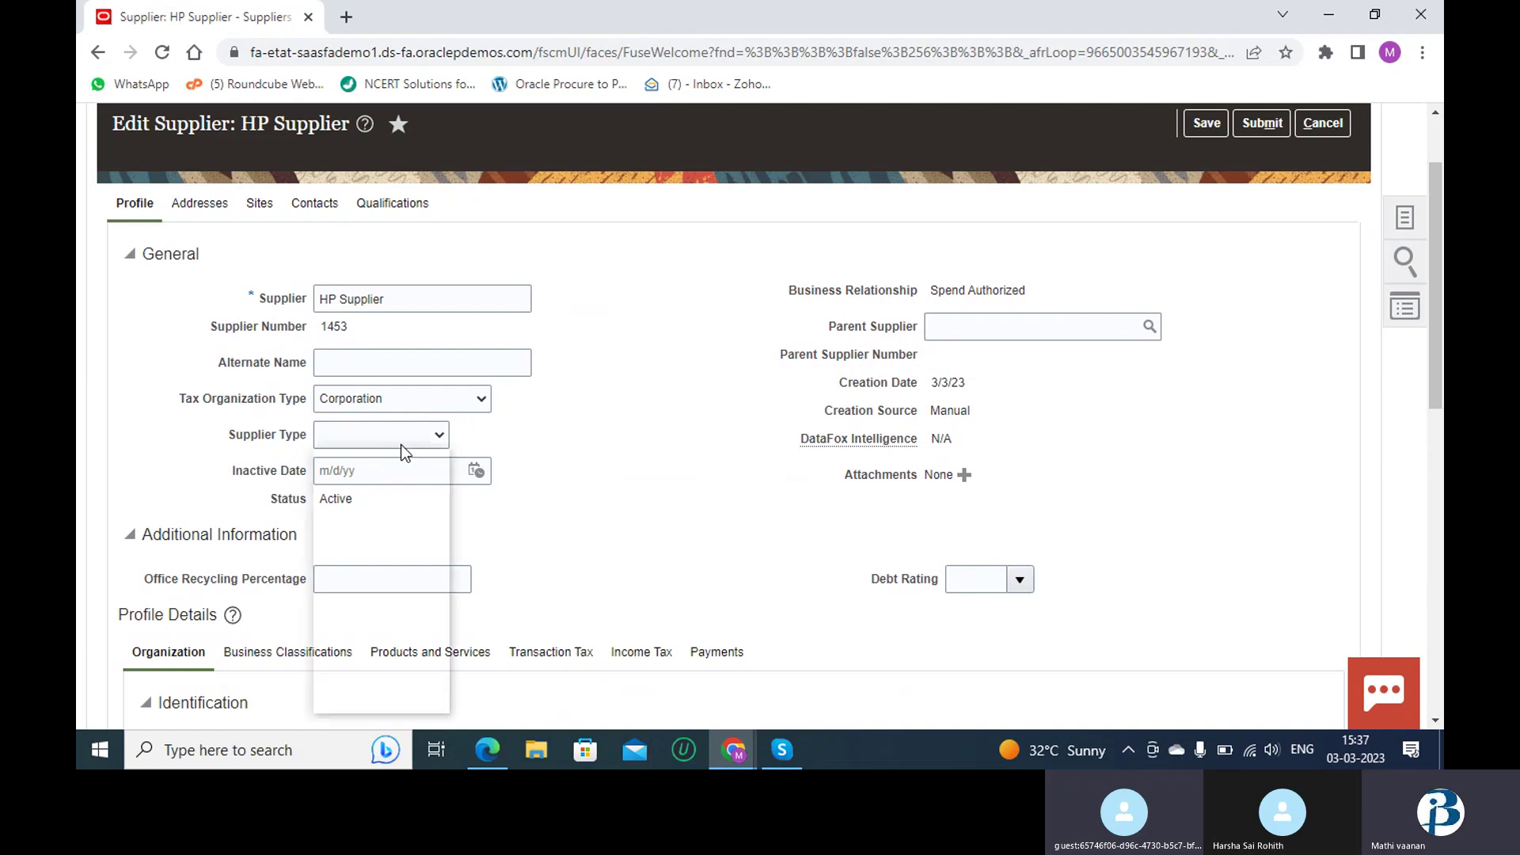
pyautogui.click(400, 471)
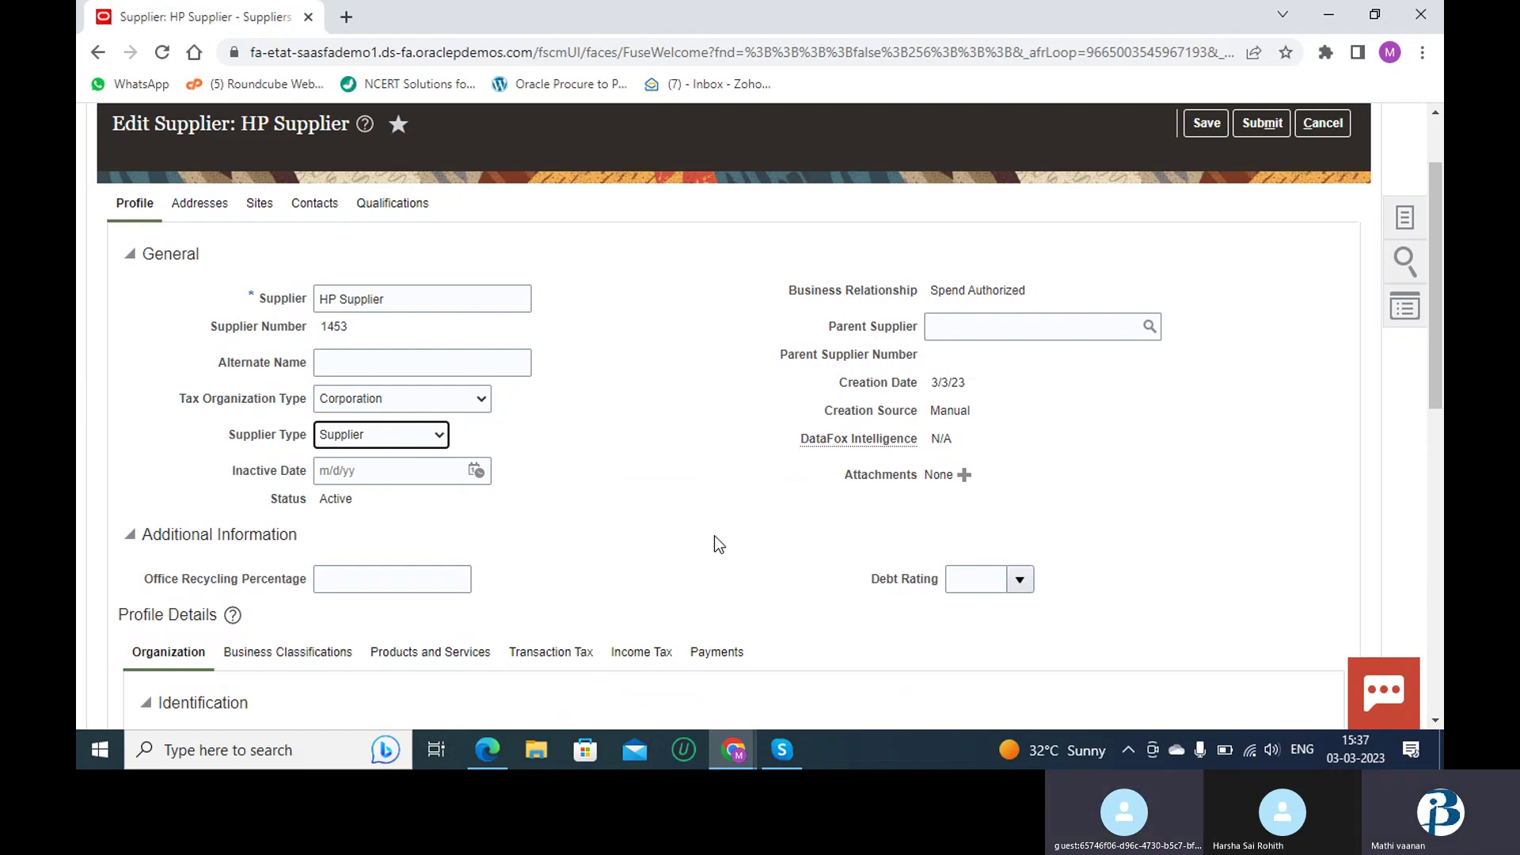
# - Review HP Supplier's income tax details and its list of payment methods in the profile details
pyautogui.scroll(-3, 714, 535)
pyautogui.scroll(-2, 715, 535)
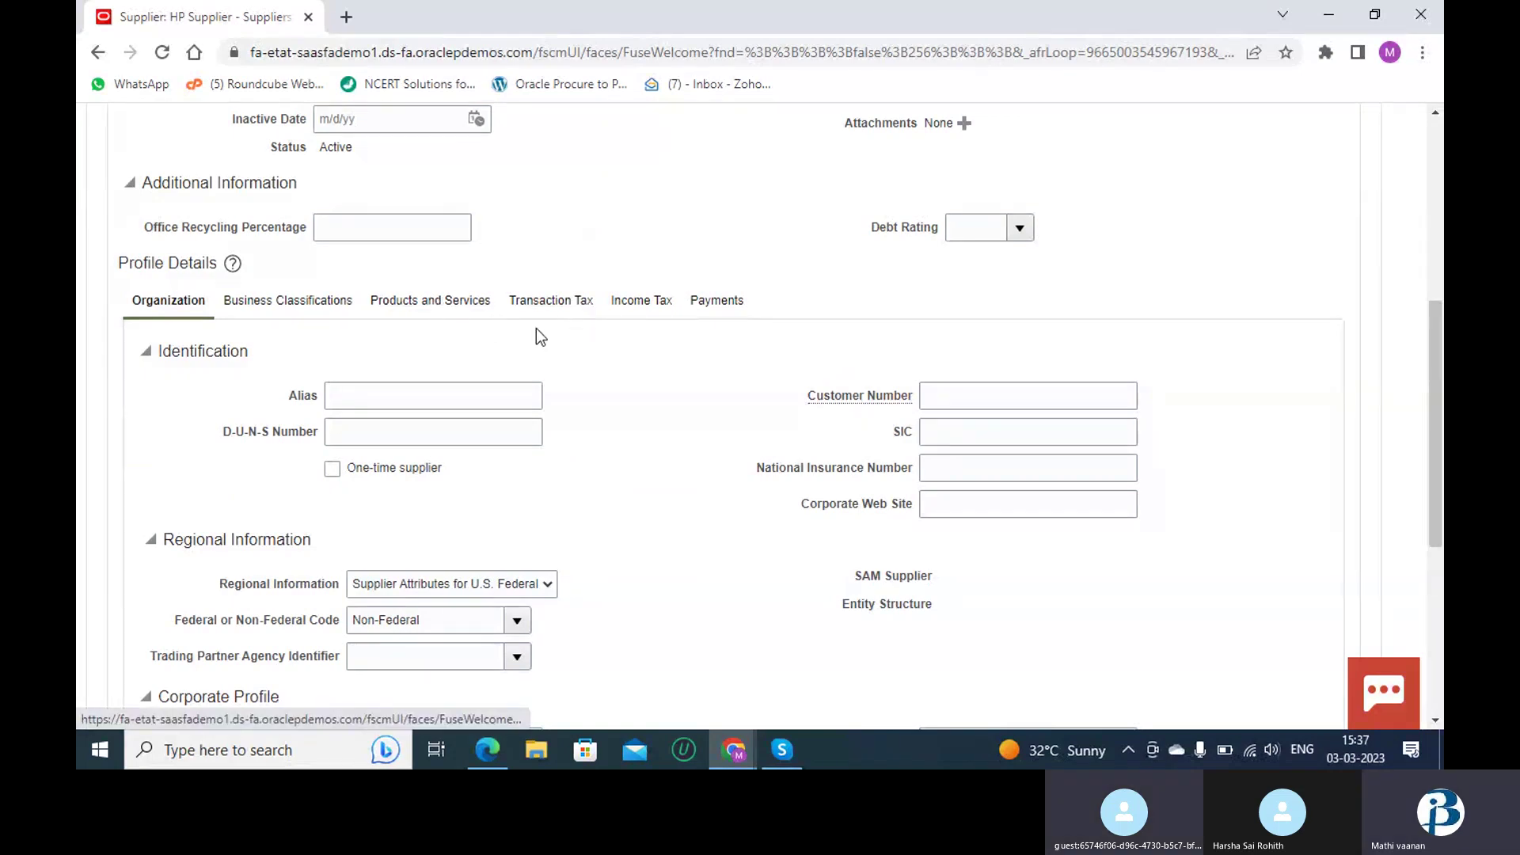
pyautogui.click(640, 301)
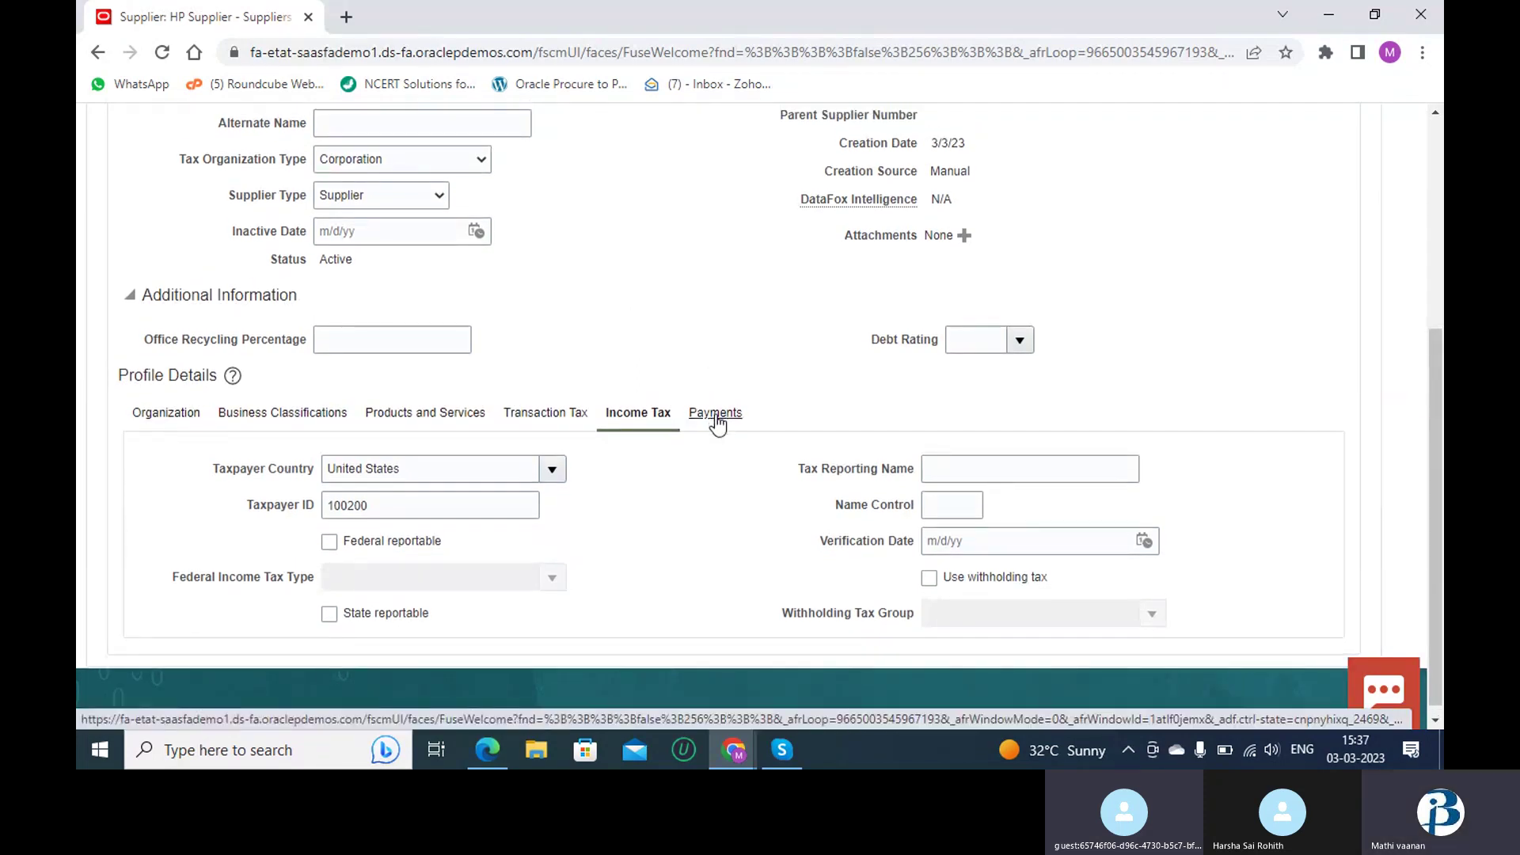
pyautogui.click(716, 416)
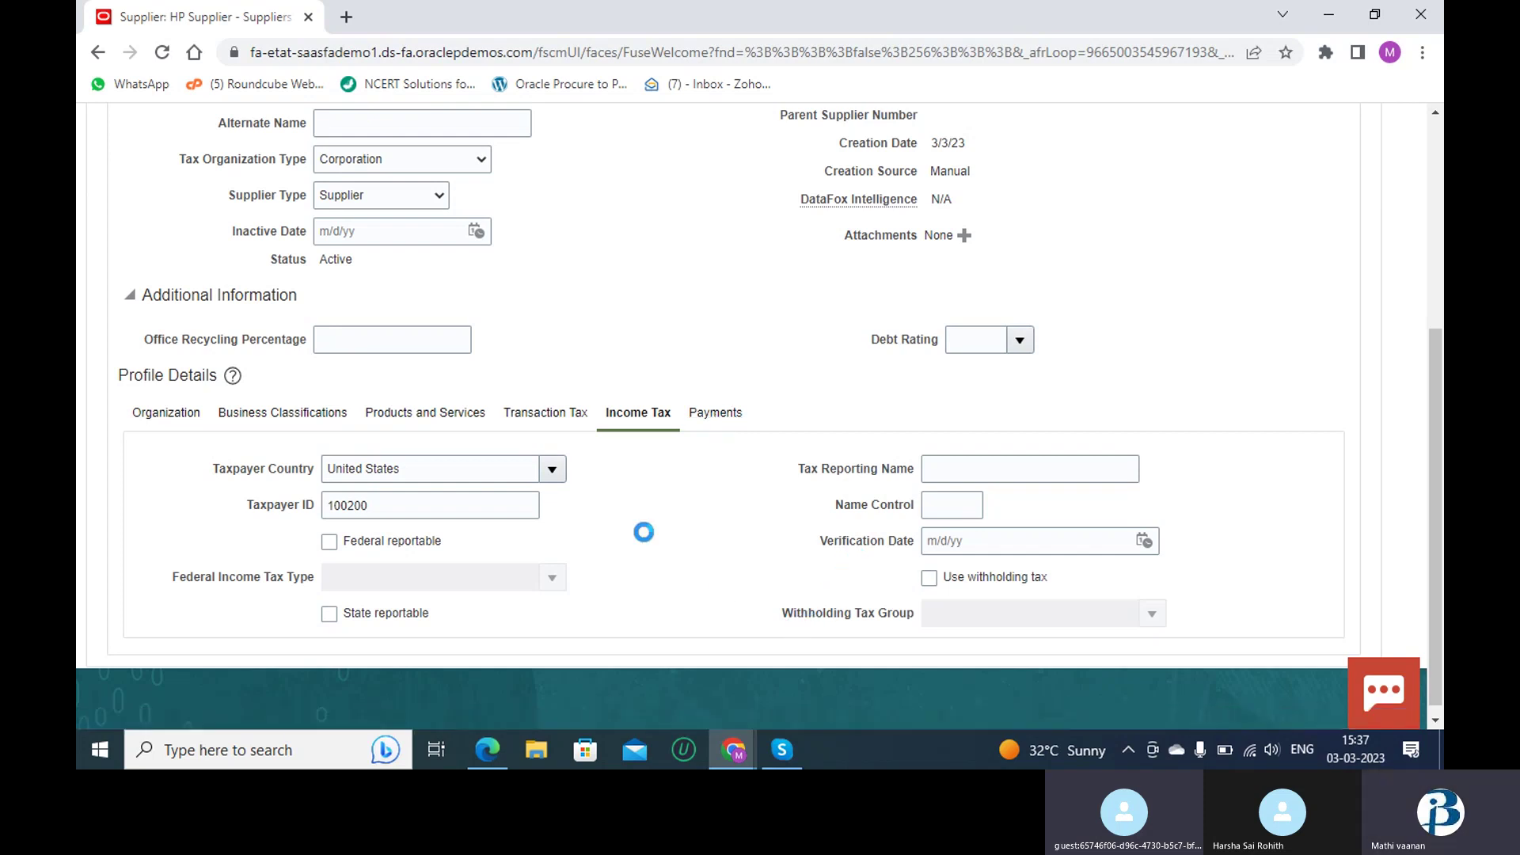
pyautogui.scroll(-6, 630, 526)
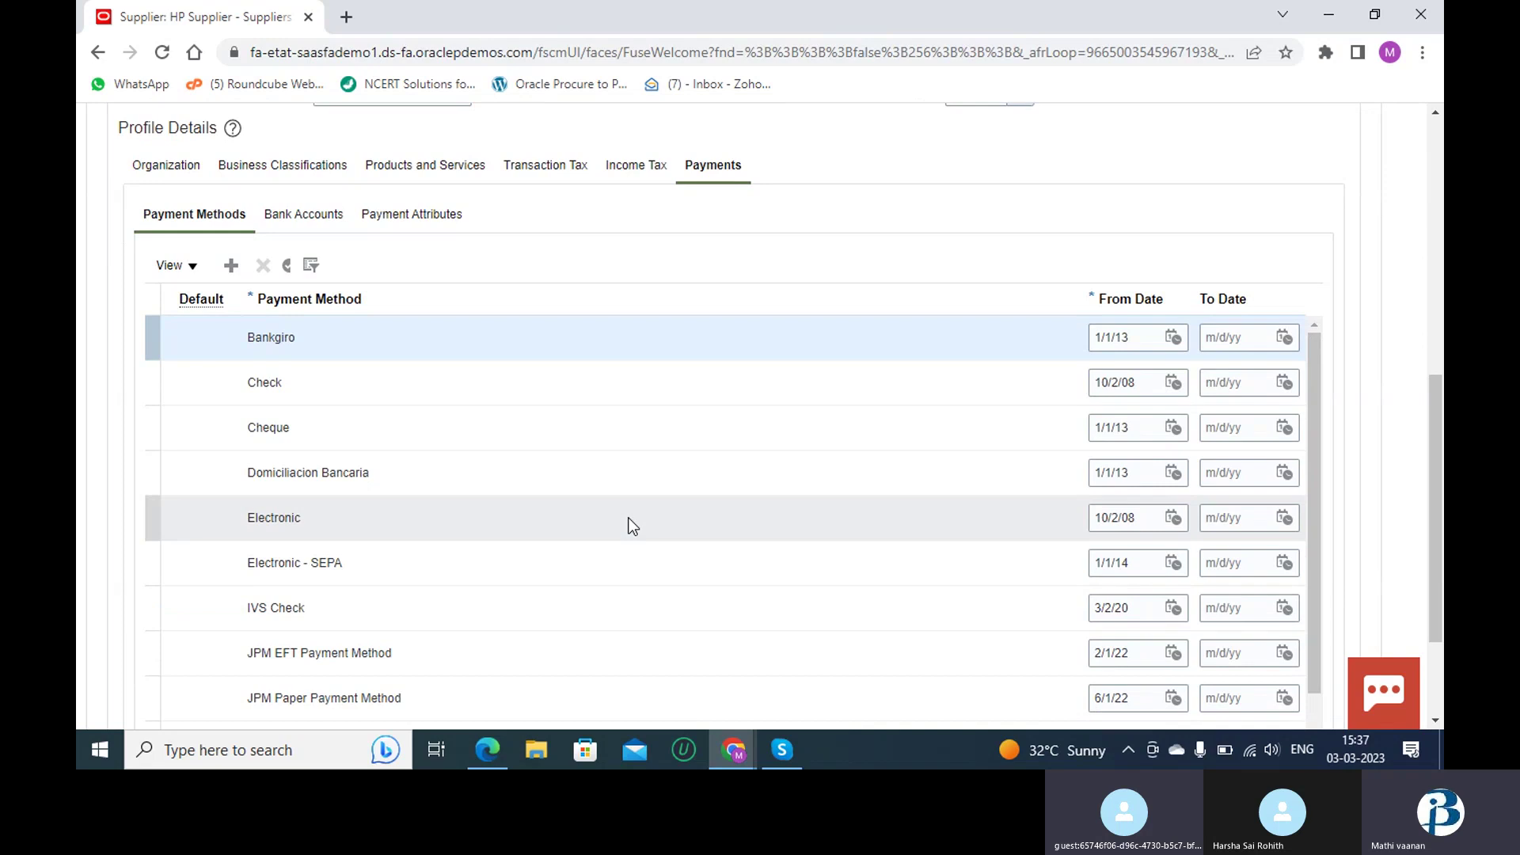
pyautogui.scroll(-2, 629, 525)
pyautogui.scroll(8, 628, 515)
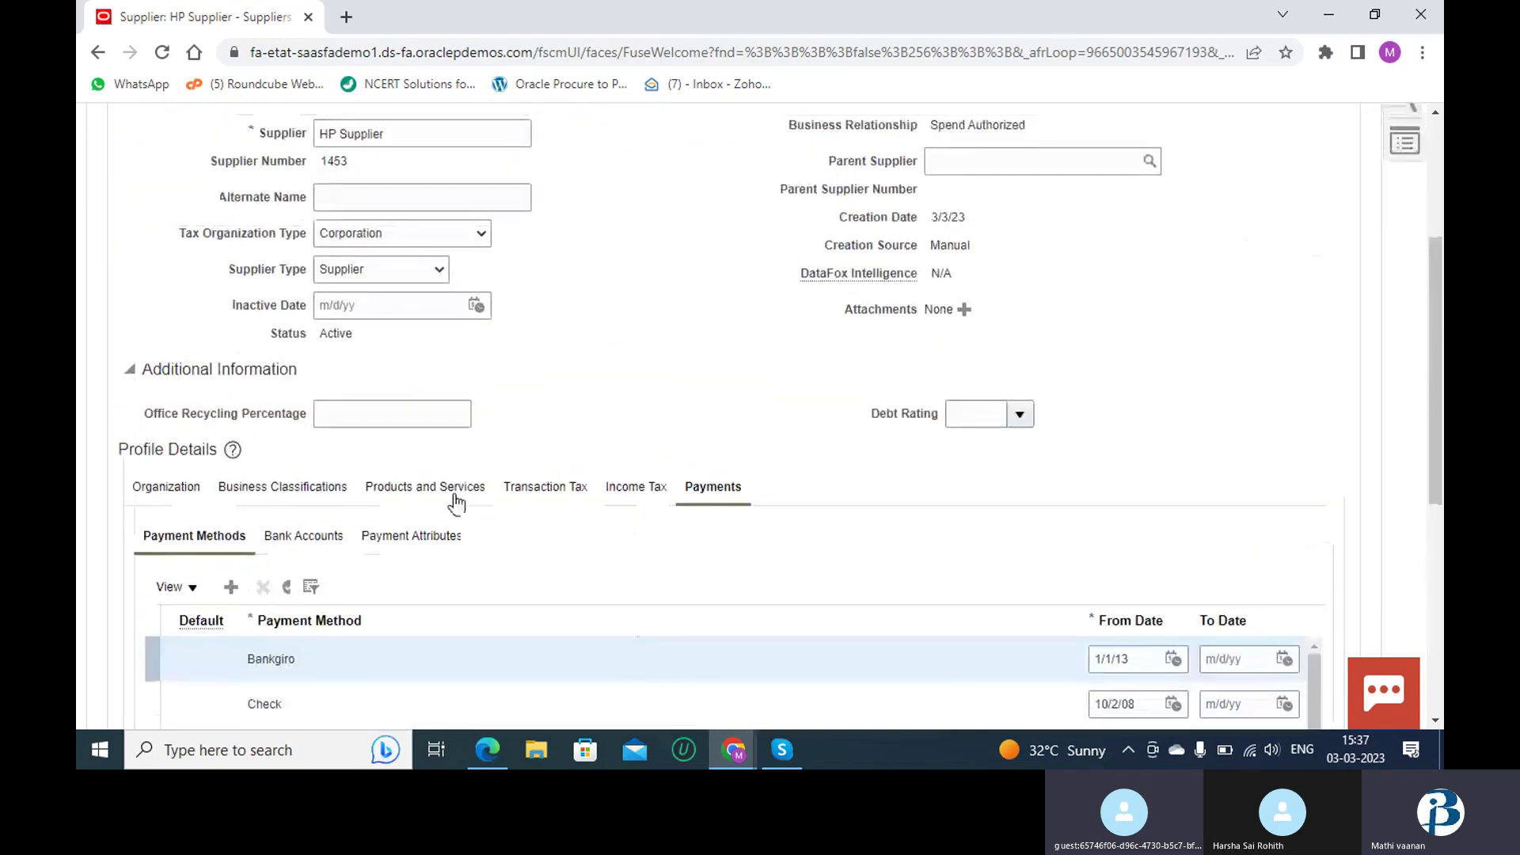
# - Add a row to HP Supplier's business classifications and set its classification to Small Business
pyautogui.click(451, 496)
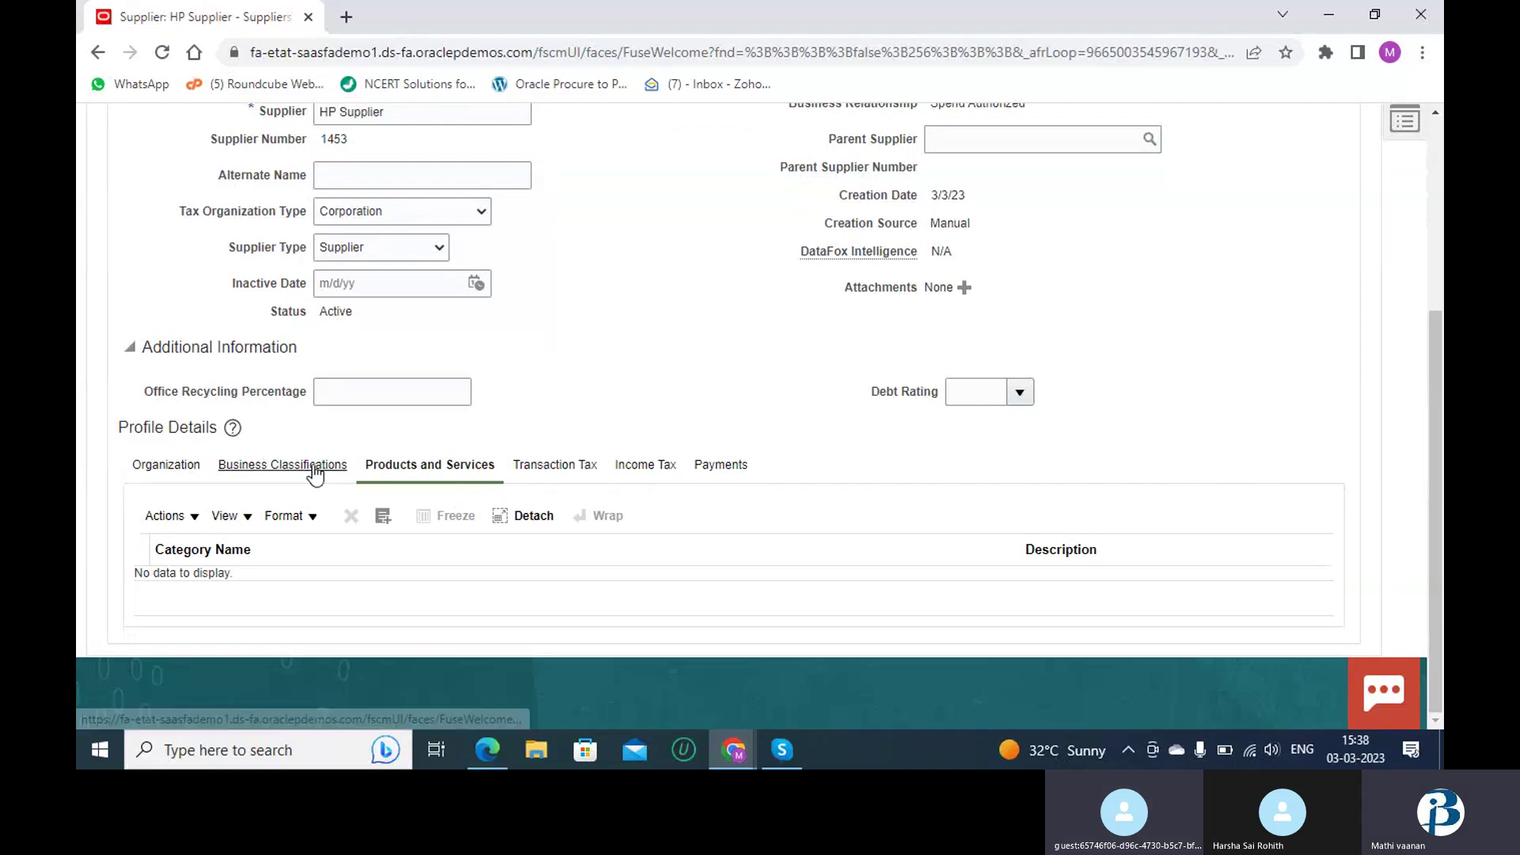
pyautogui.click(316, 469)
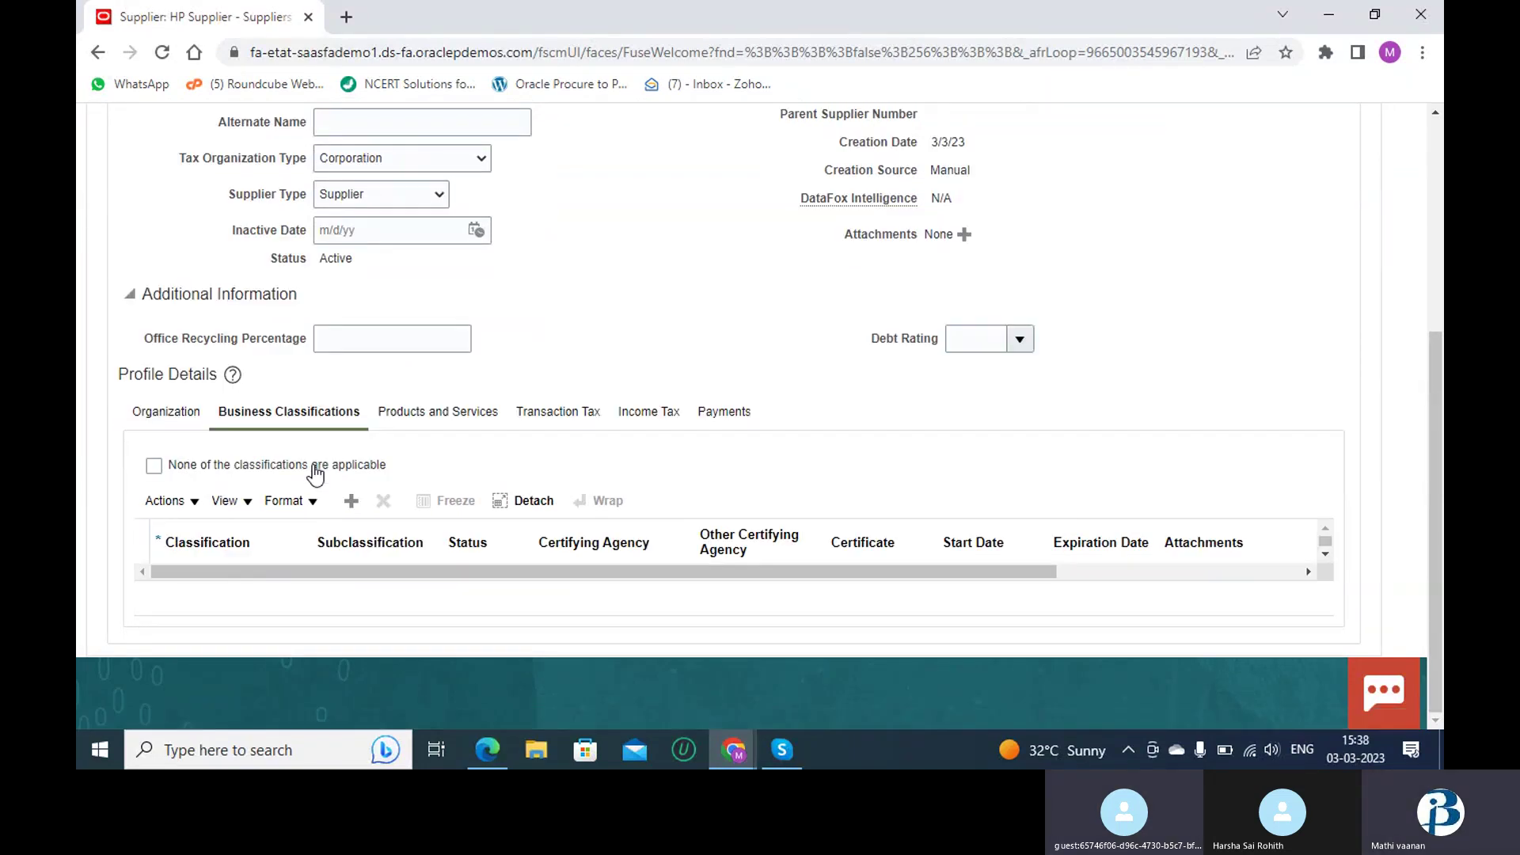
pyautogui.click(346, 495)
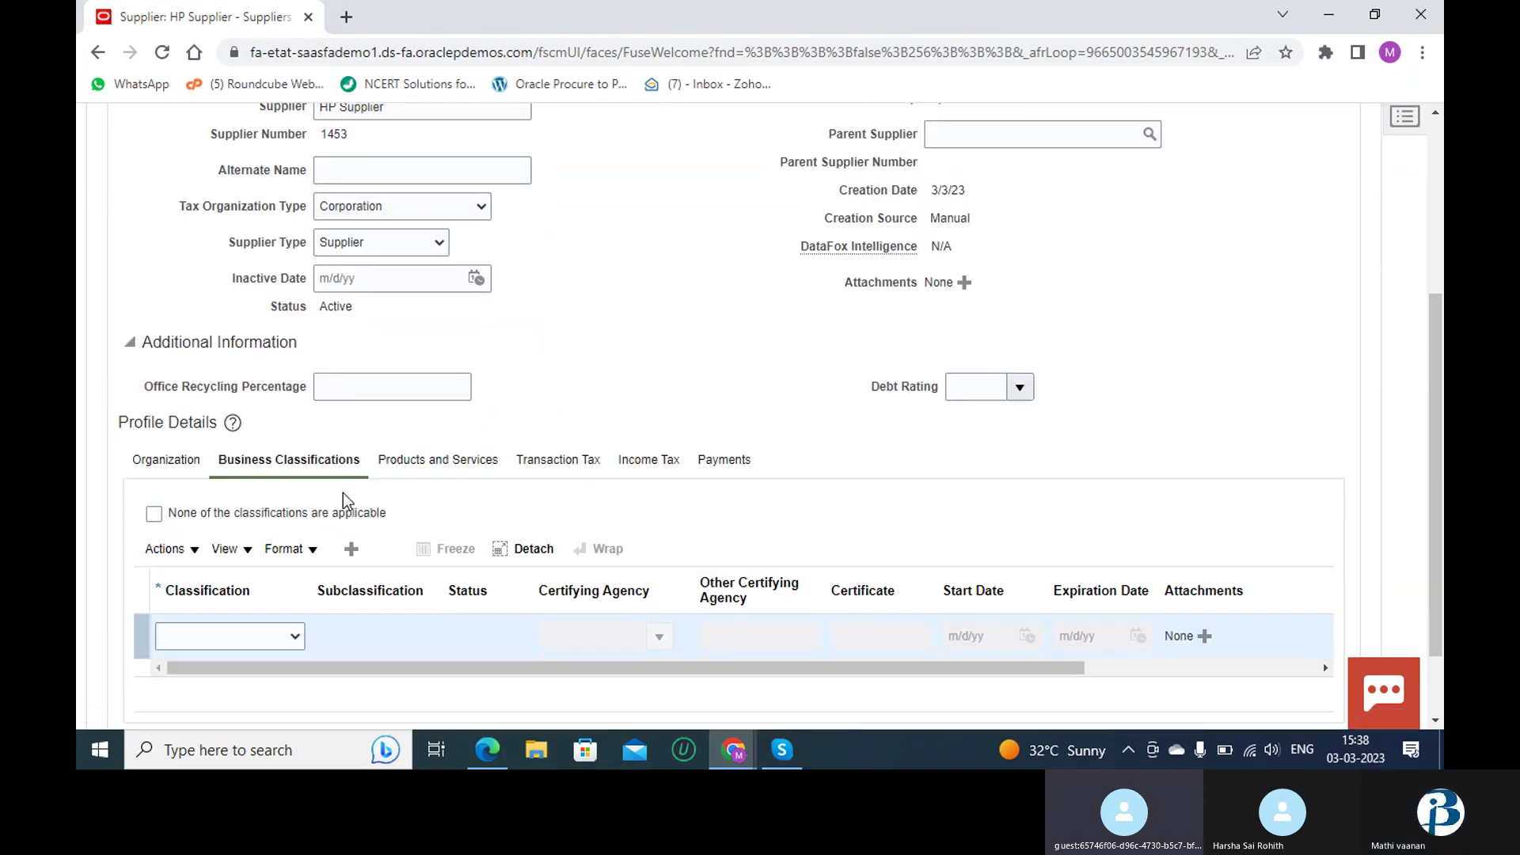
pyautogui.scroll(-1, 351, 505)
pyautogui.click(286, 544)
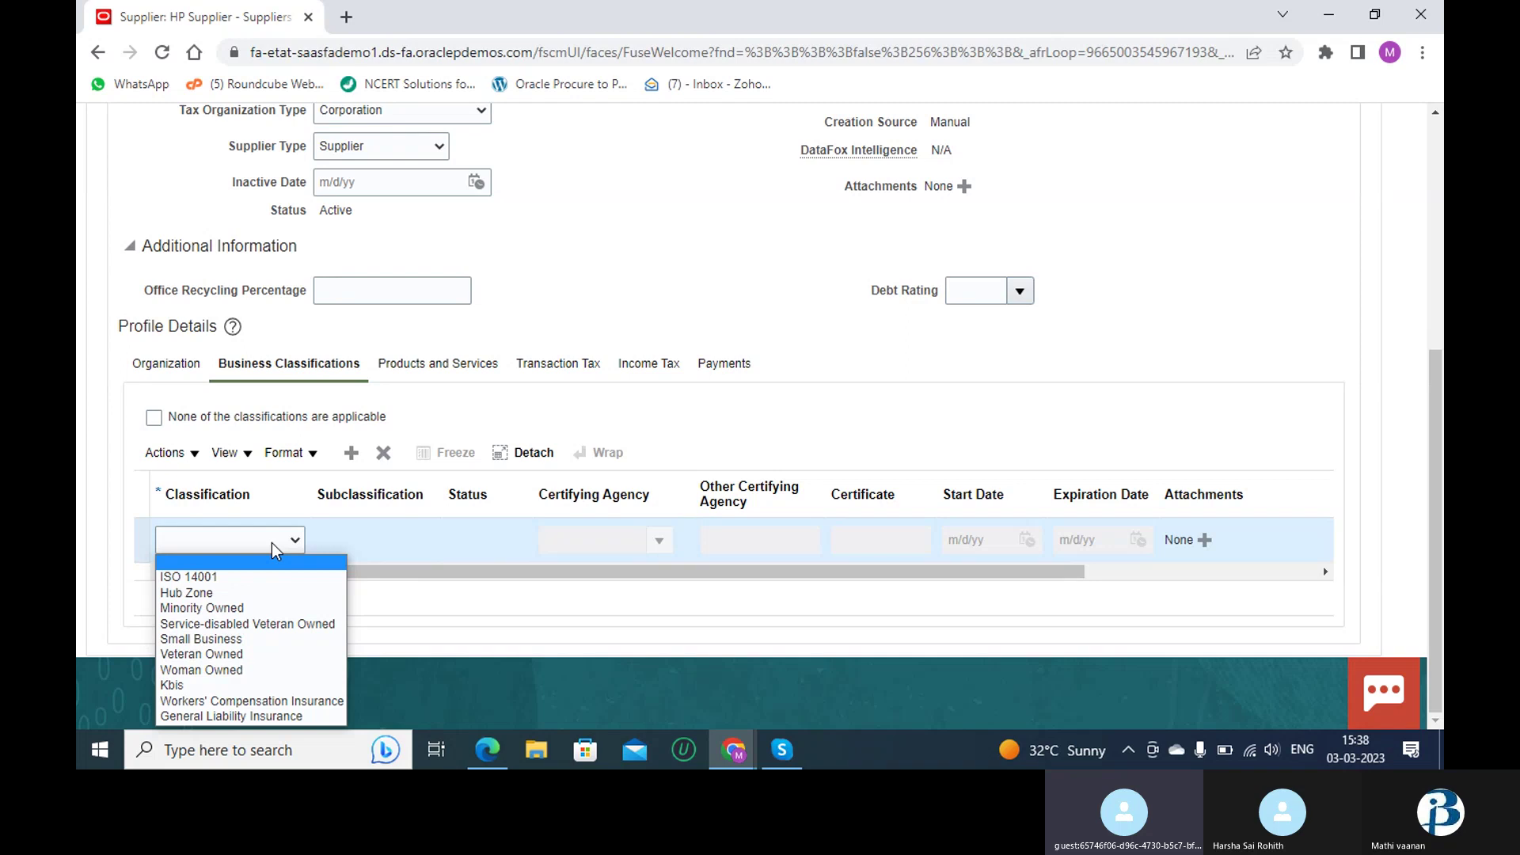
pyautogui.click(305, 499)
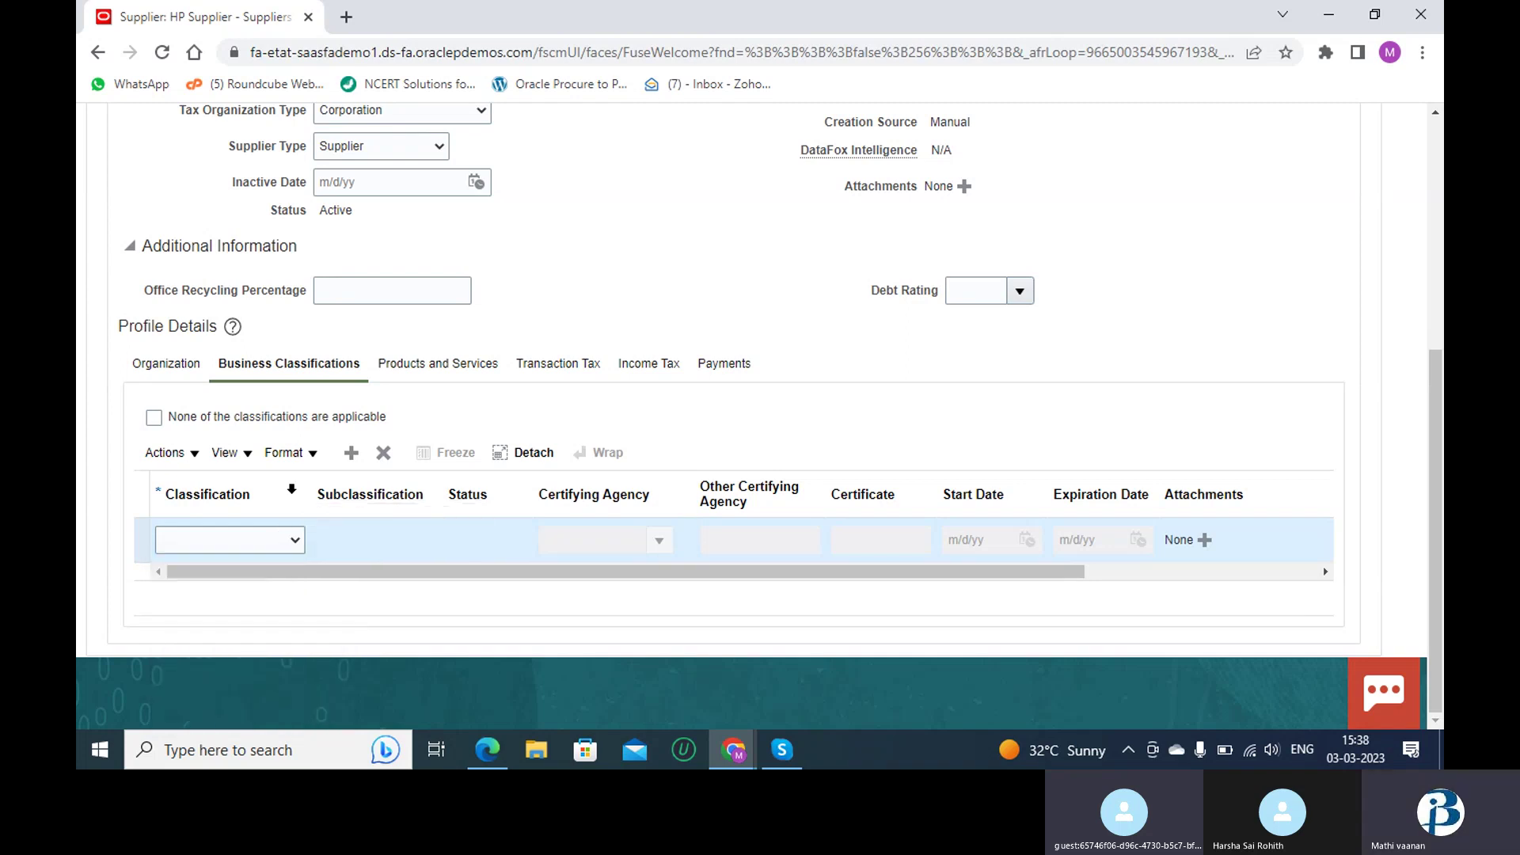
pyautogui.click(291, 543)
pyautogui.click(289, 547)
pyautogui.click(289, 546)
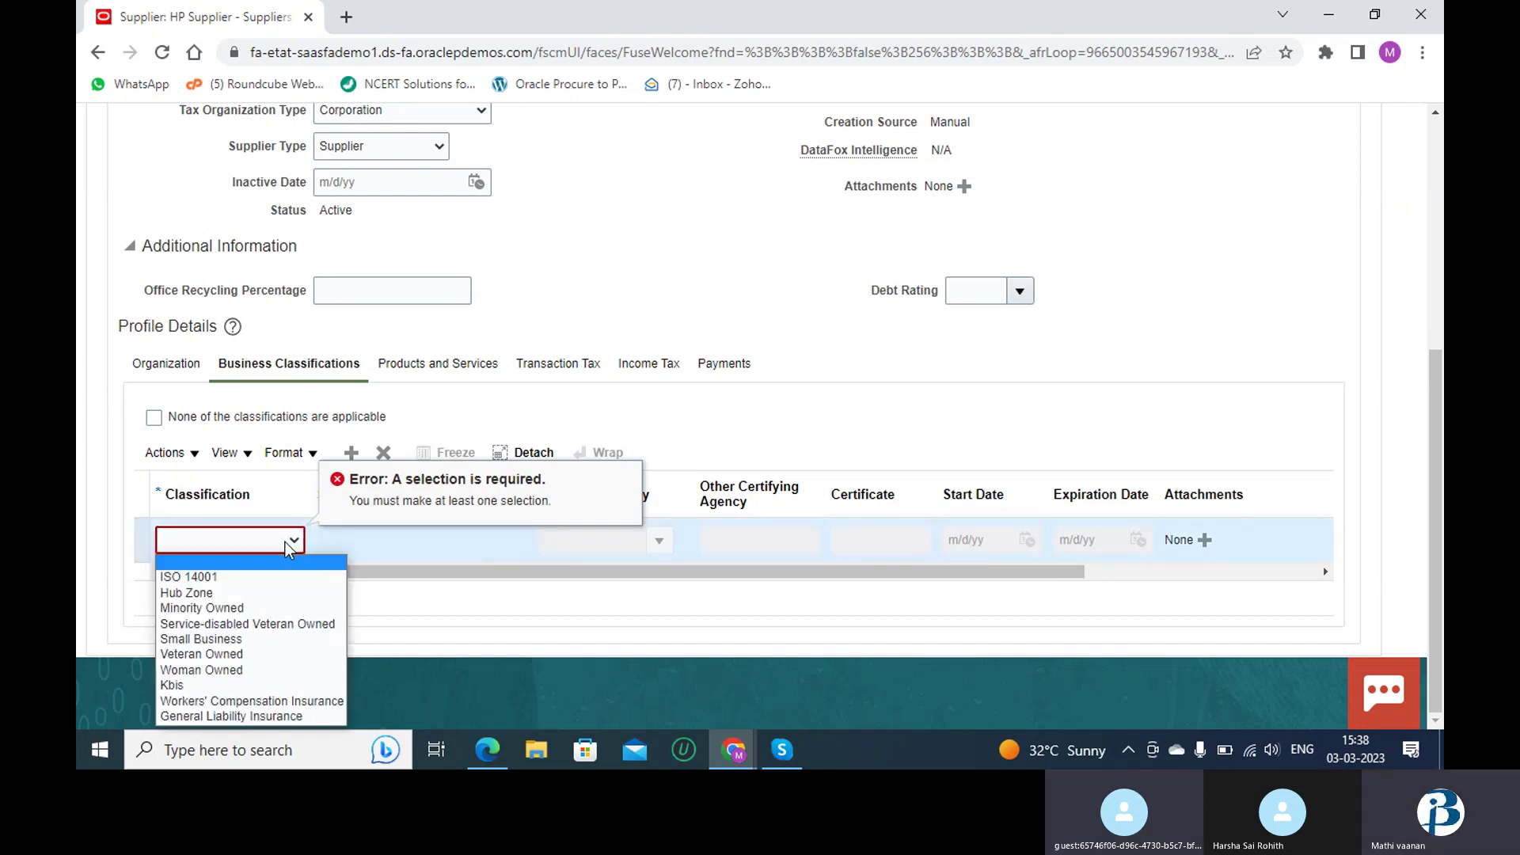
pyautogui.click(269, 641)
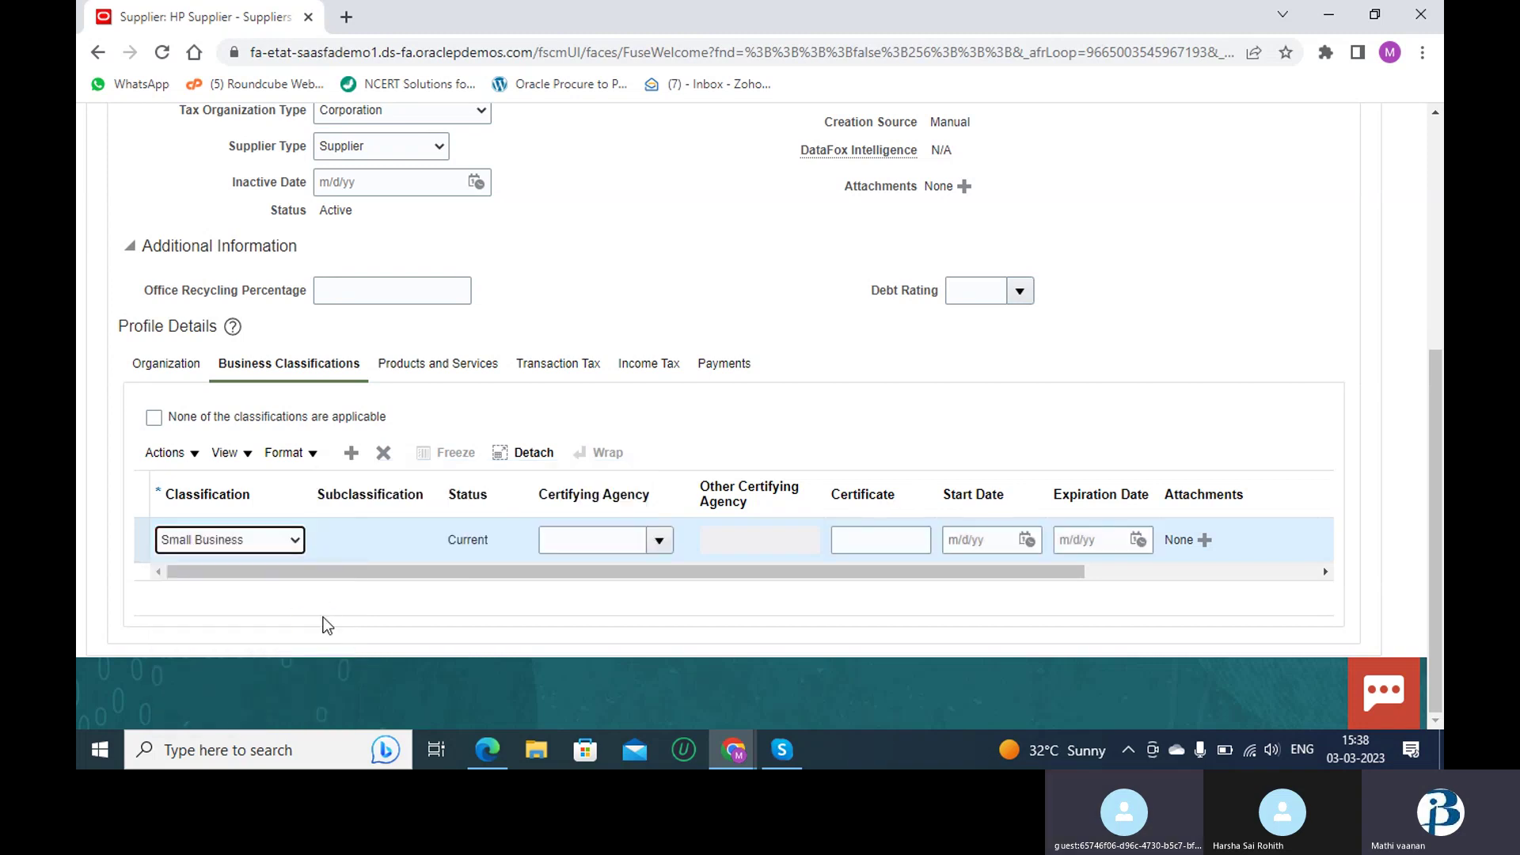
# - Set the Small Business classification's certifying agency to SBA and confirm the classification update while switching to the organization details
pyautogui.click(659, 541)
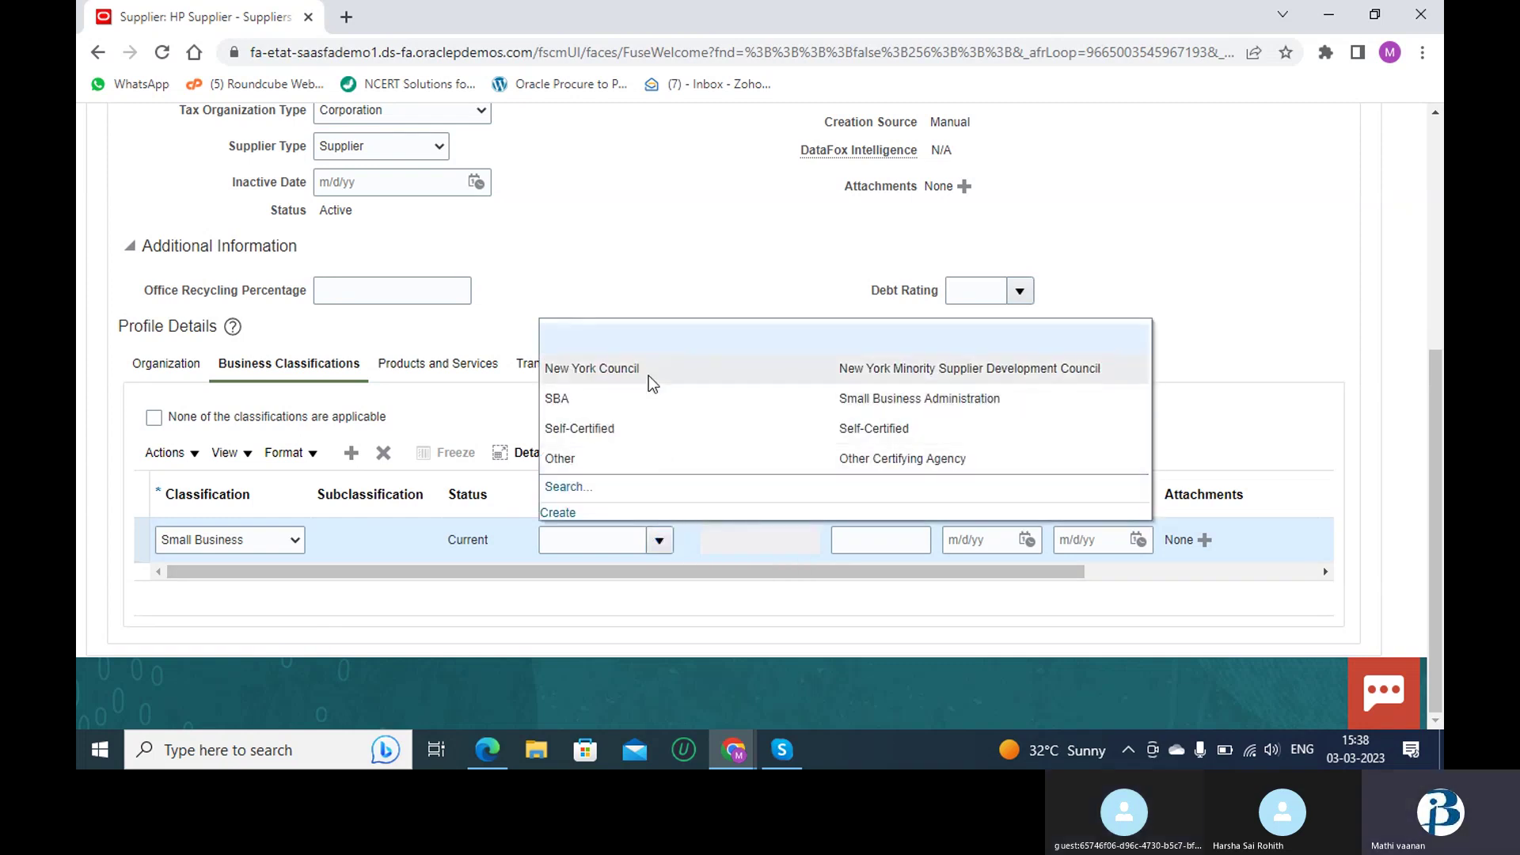
pyautogui.click(648, 409)
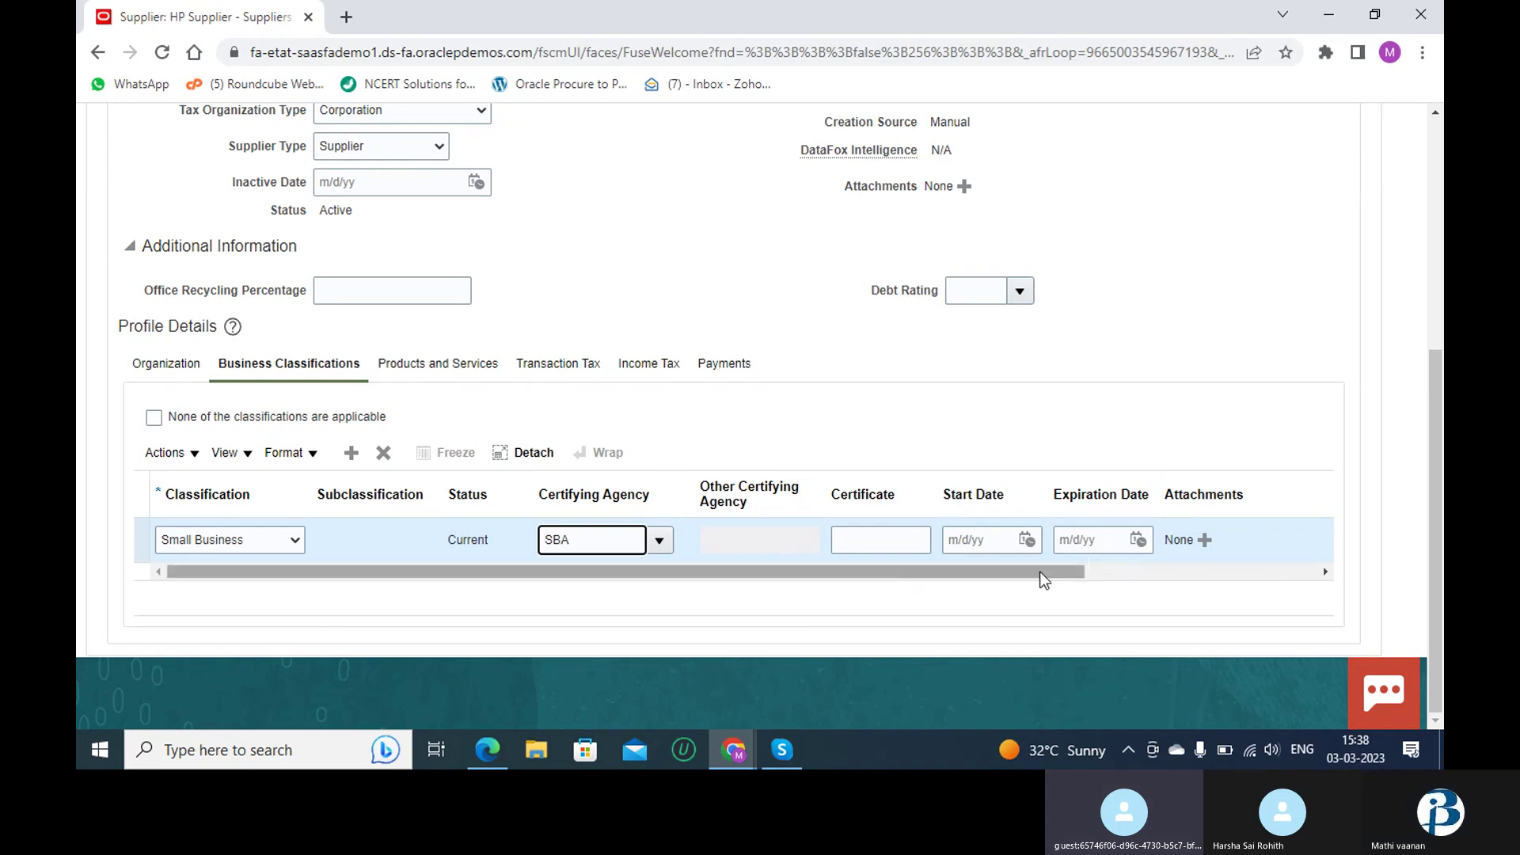
pyautogui.scroll(1, 1043, 580)
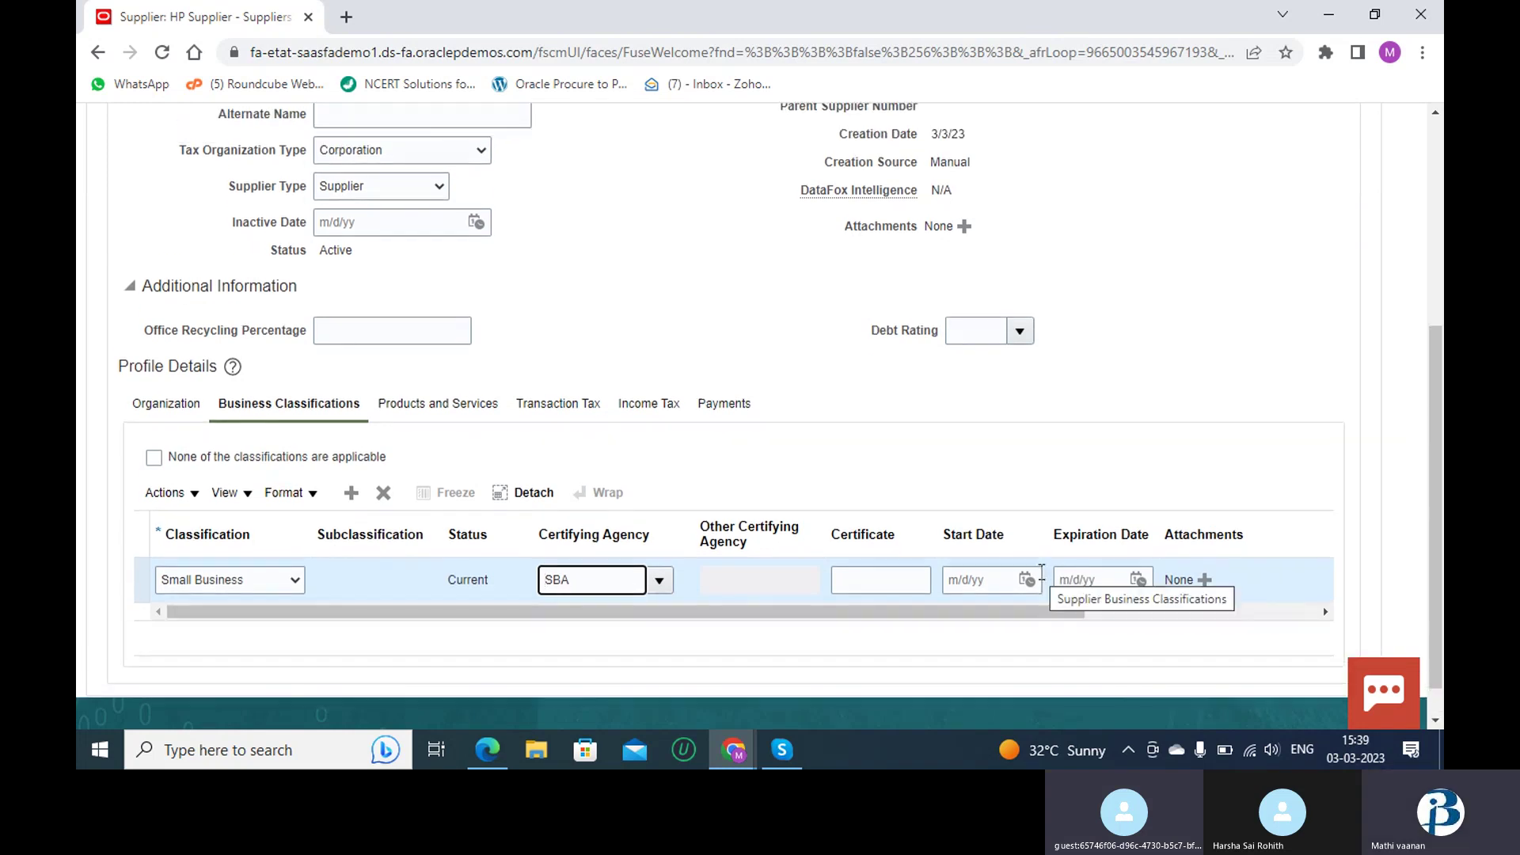
pyautogui.scroll(5, 1028, 467)
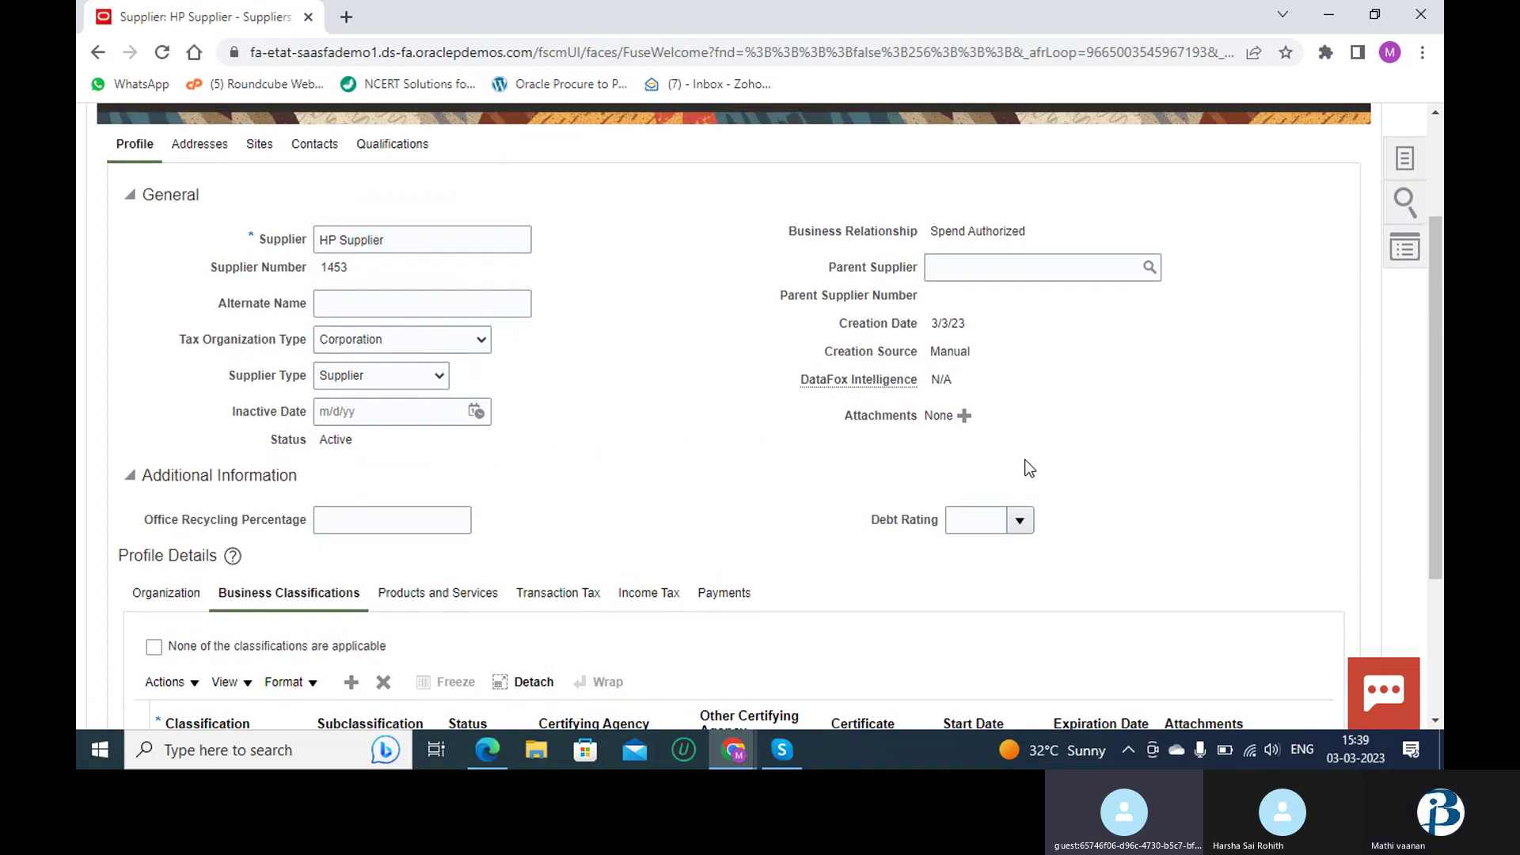
pyautogui.click(177, 592)
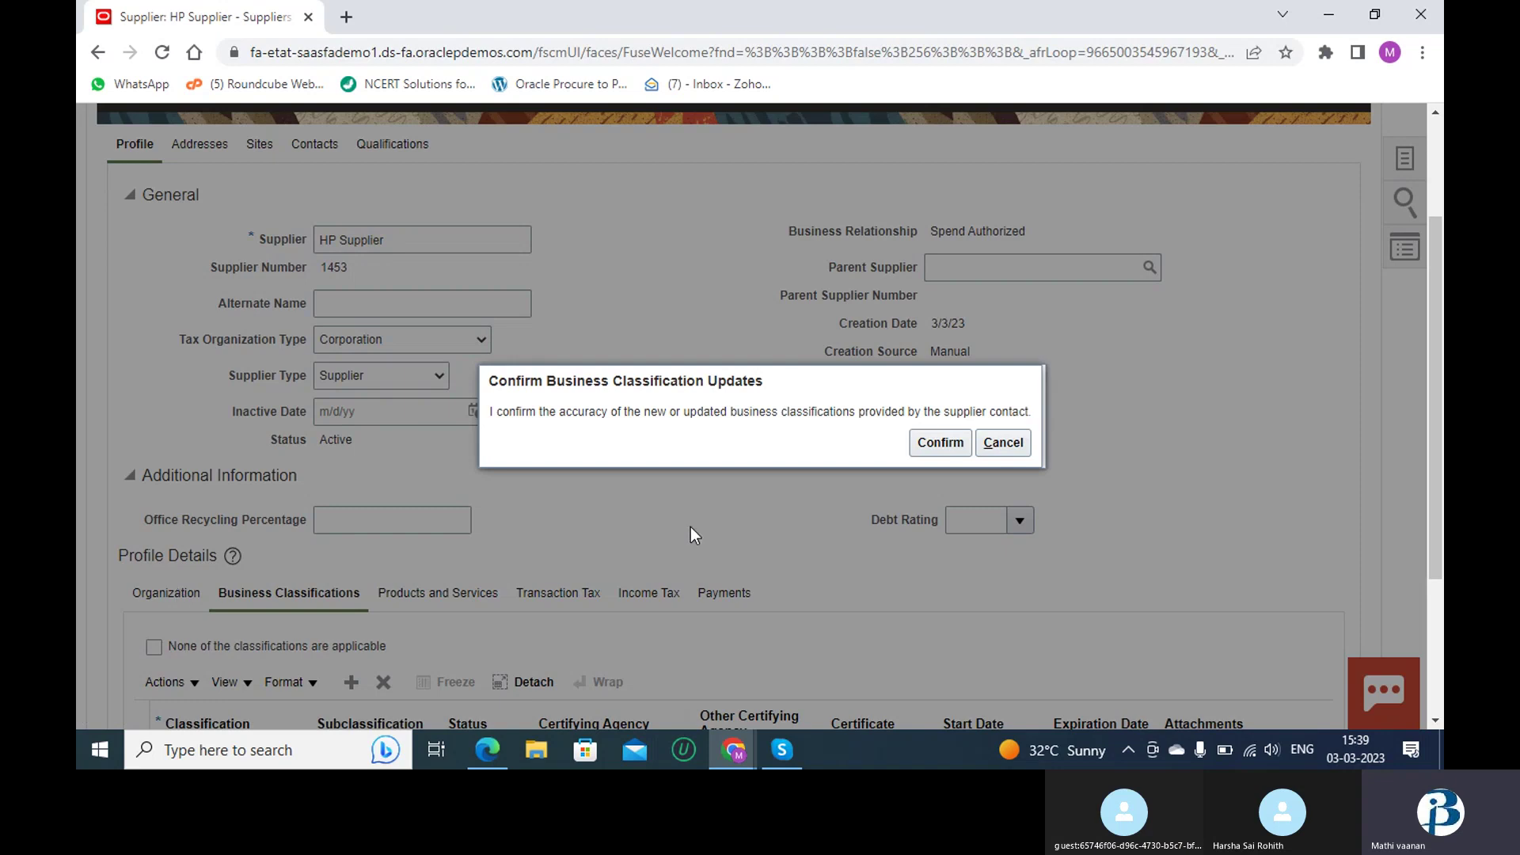
pyautogui.click(950, 445)
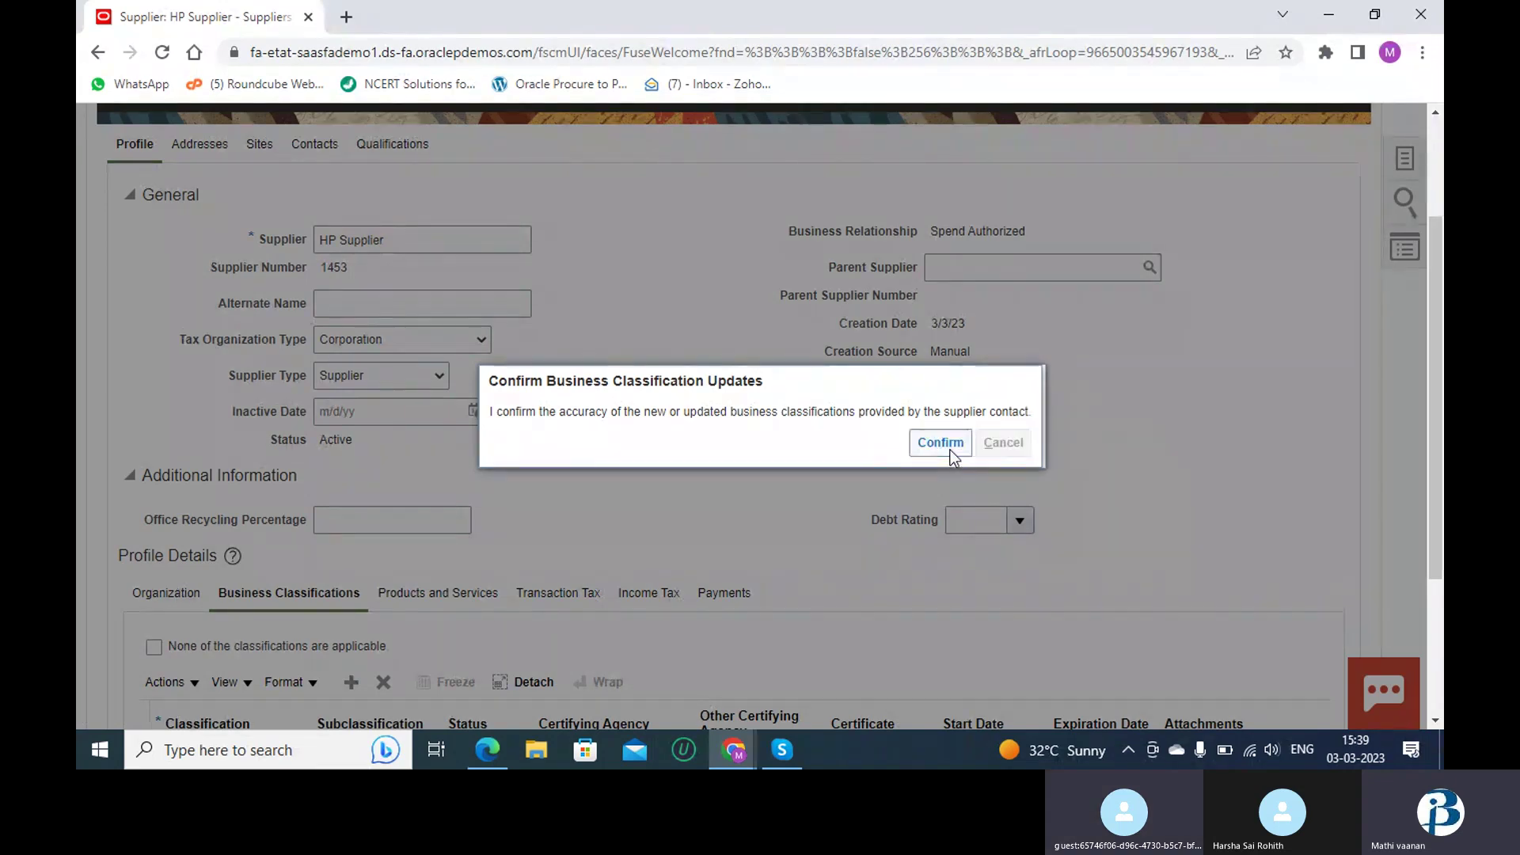
# - Review the identification, regional, corporate profile and financial profile fields in HP Supplier's organization details
pyautogui.scroll(-3, 513, 557)
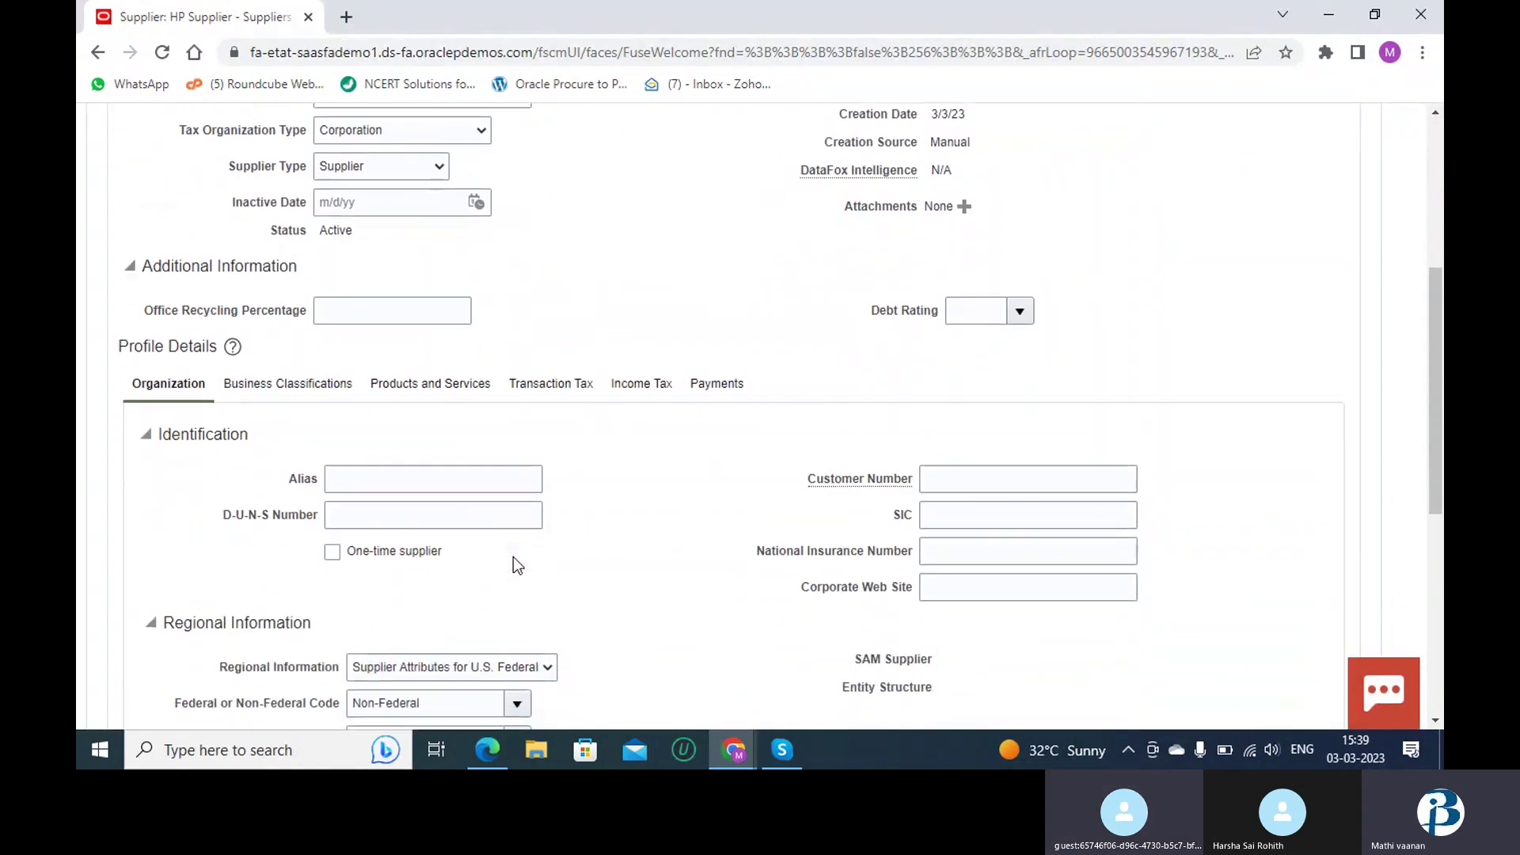
pyautogui.scroll(-3, 515, 561)
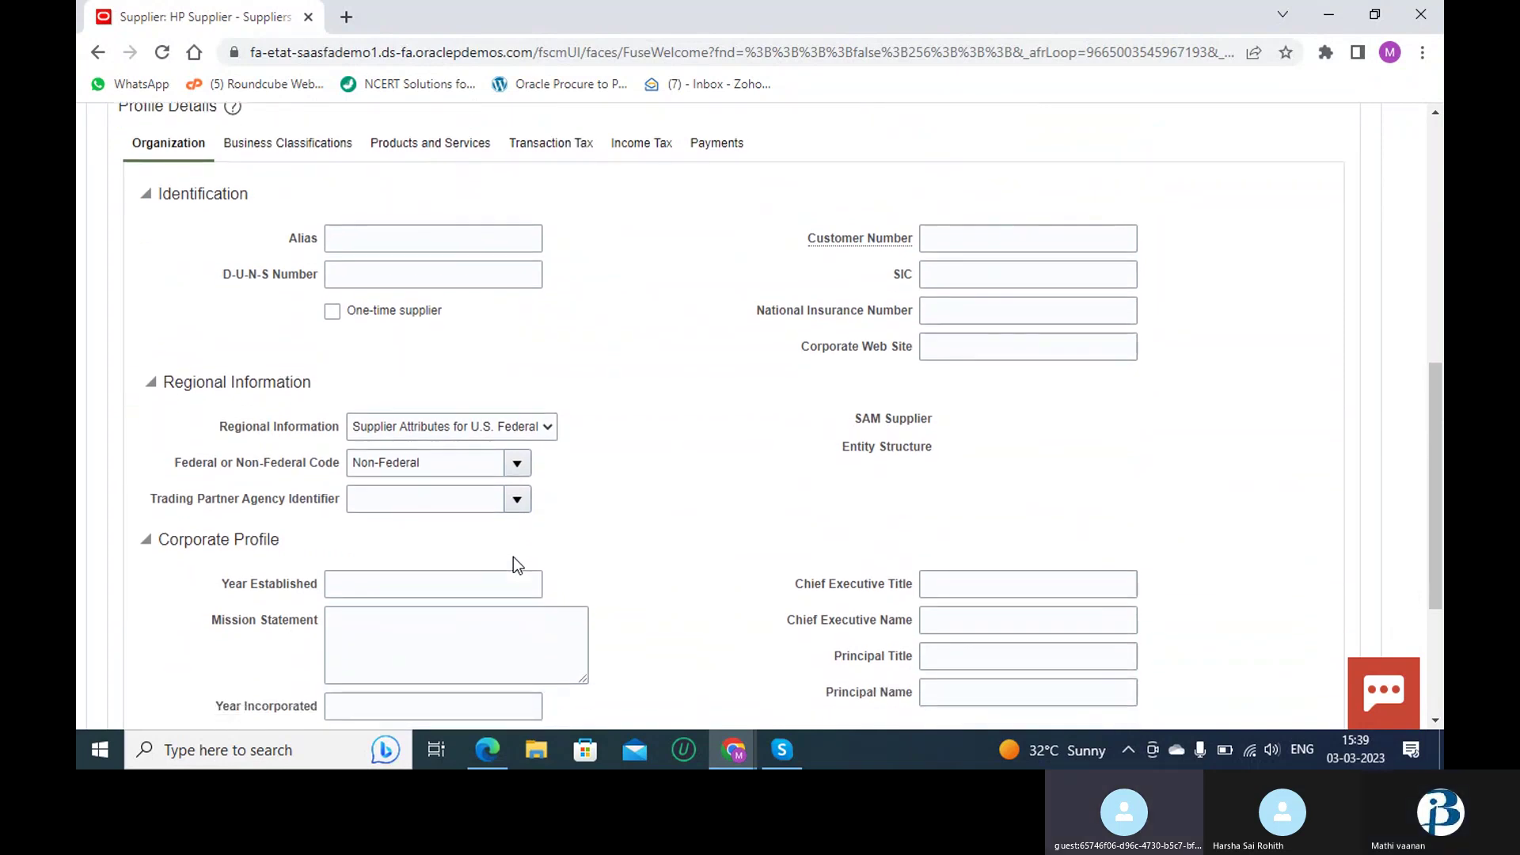
pyautogui.scroll(-1, 516, 563)
pyautogui.scroll(1, 514, 558)
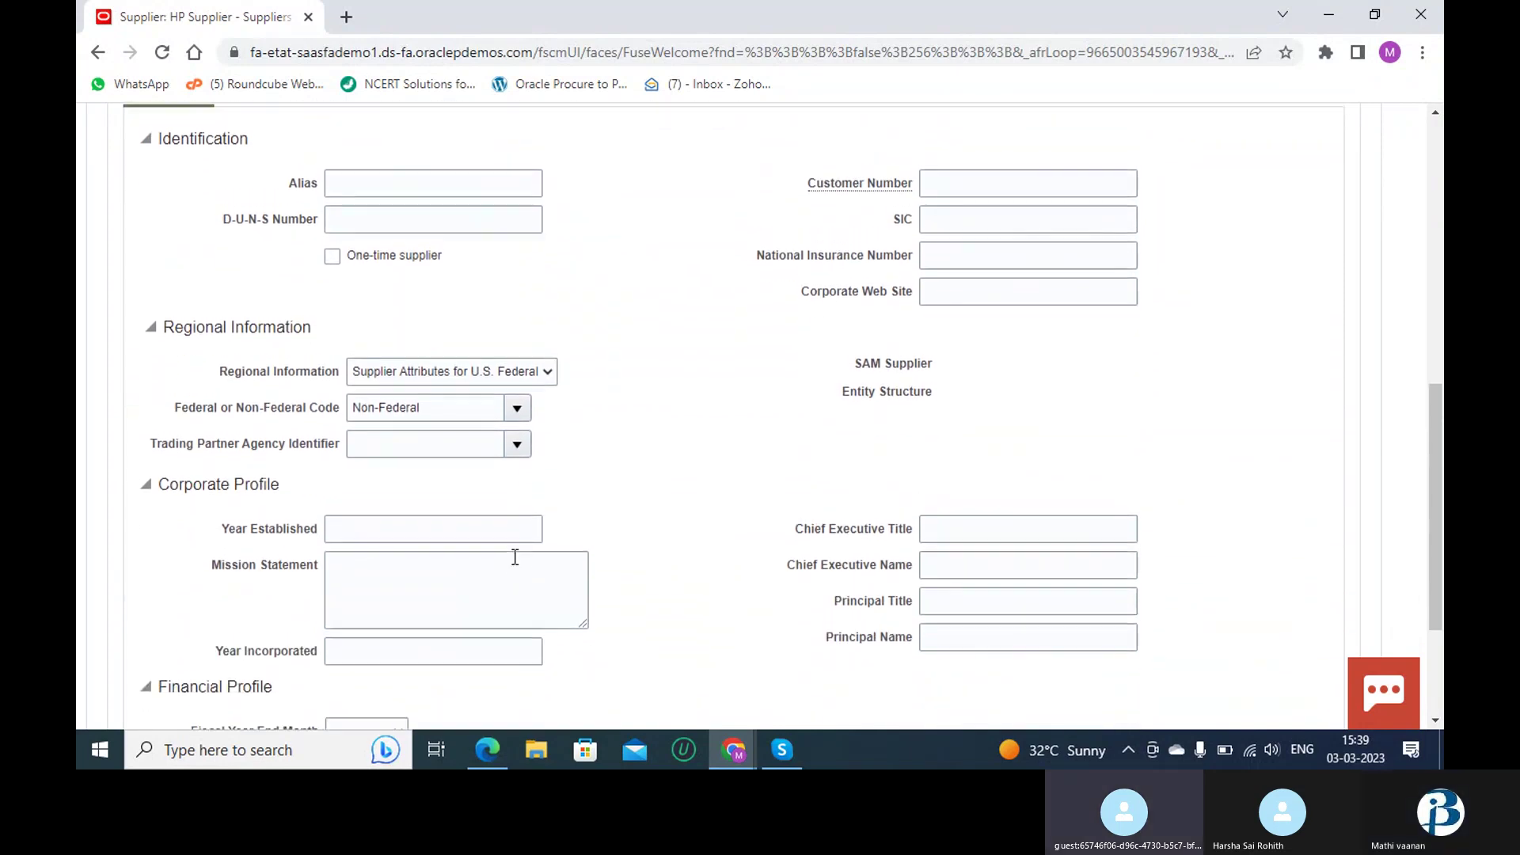
pyautogui.scroll(-1, 515, 559)
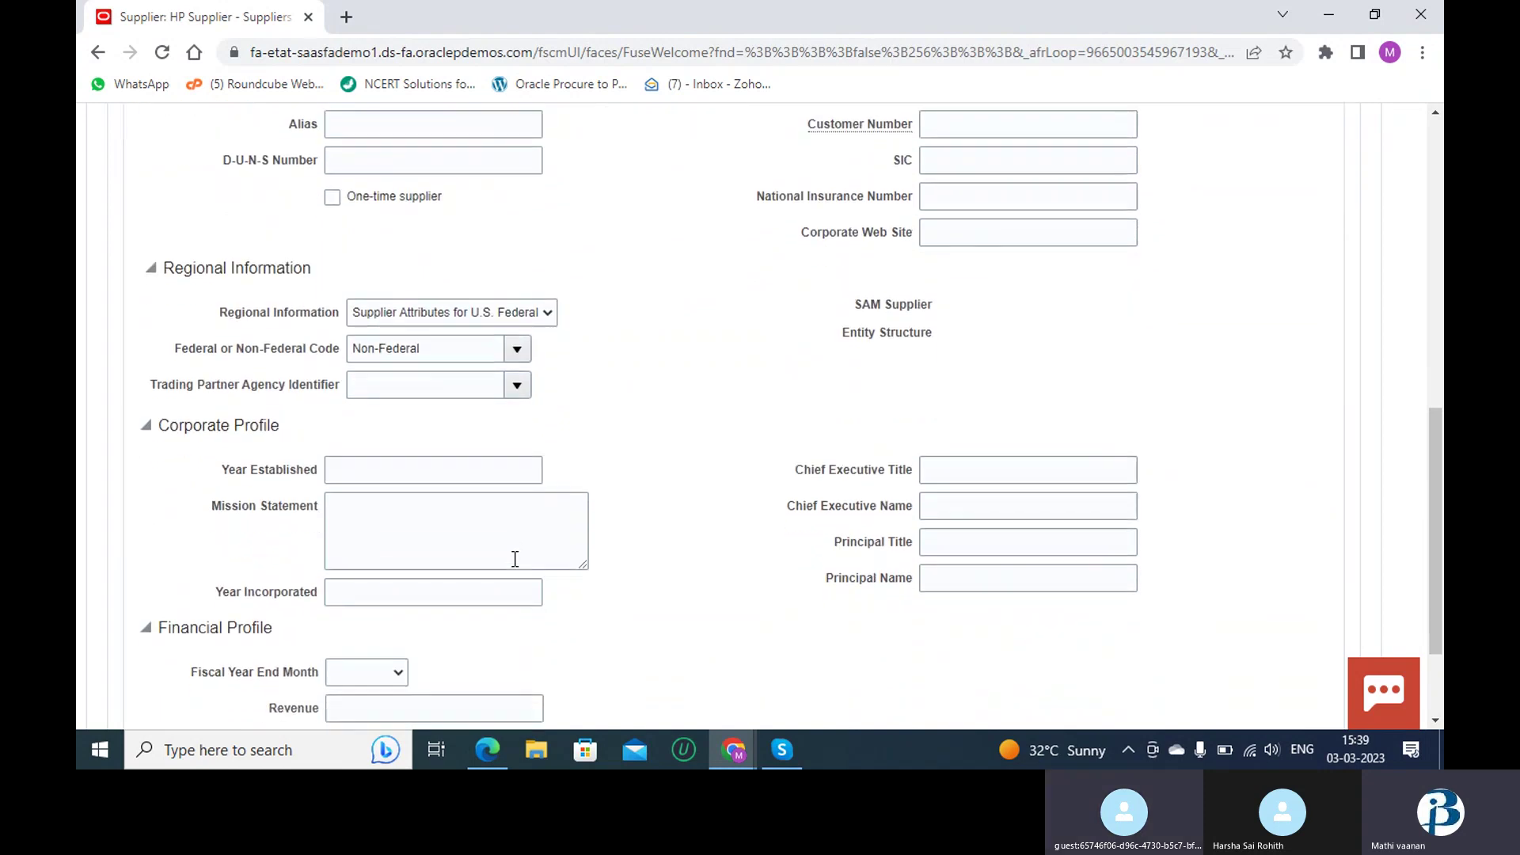
pyautogui.scroll(-1, 515, 559)
pyautogui.scroll(-1, 690, 596)
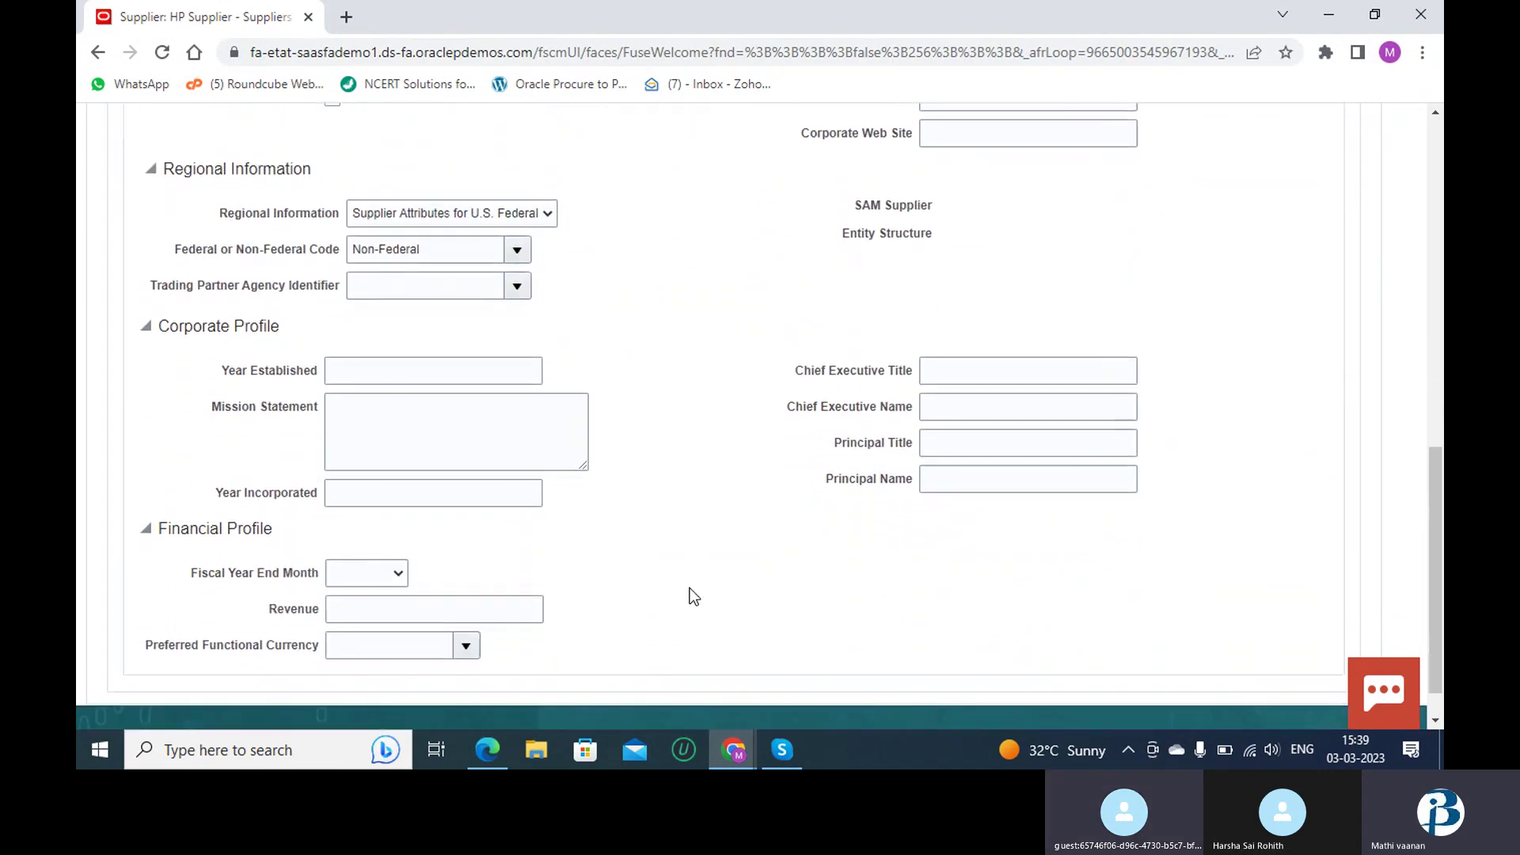
pyautogui.scroll(1, 693, 595)
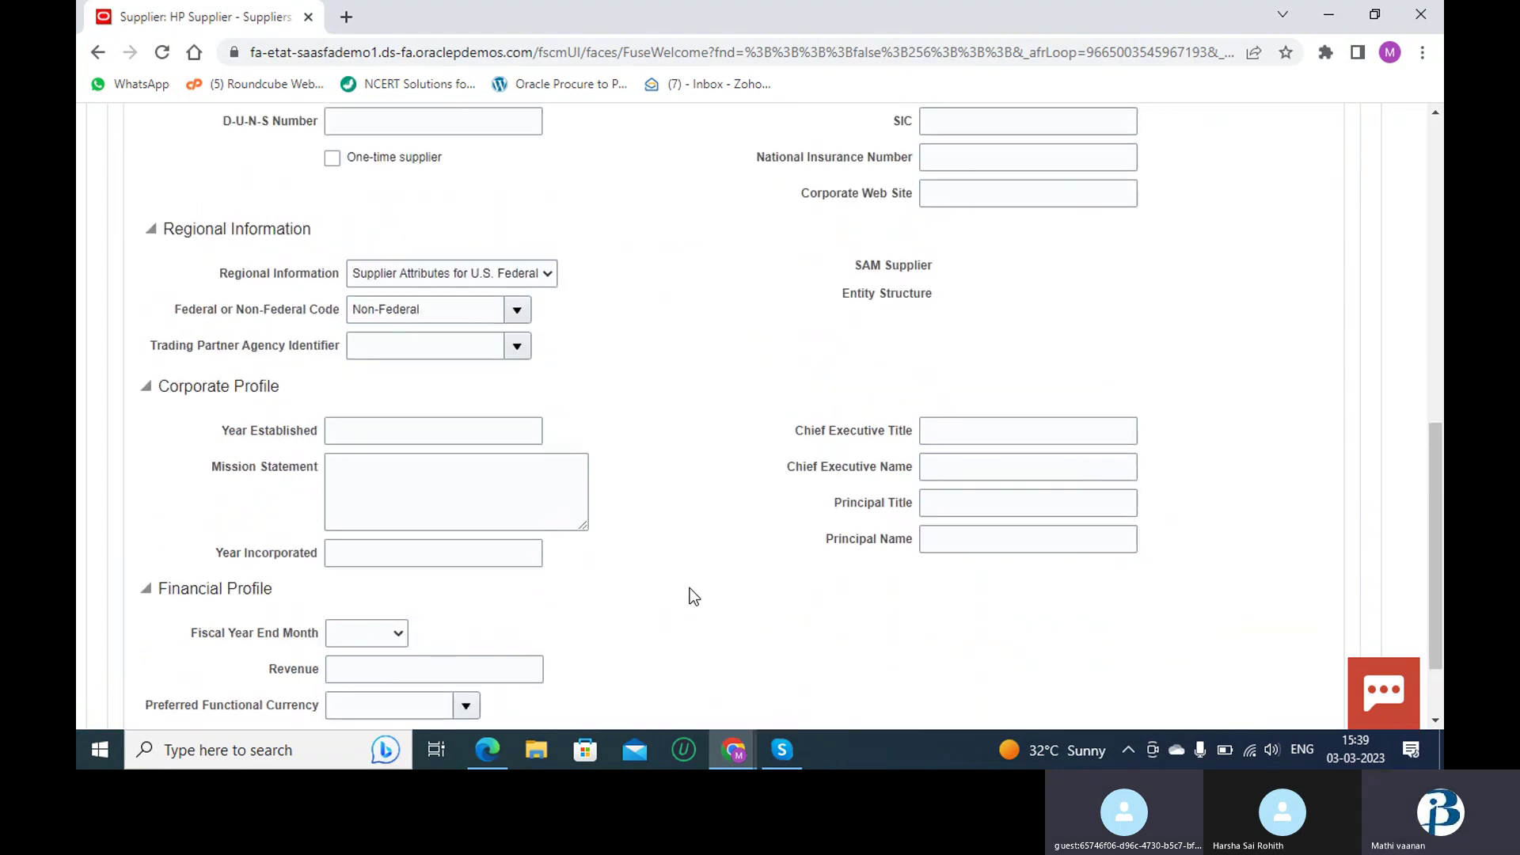
pyautogui.scroll(2, 694, 596)
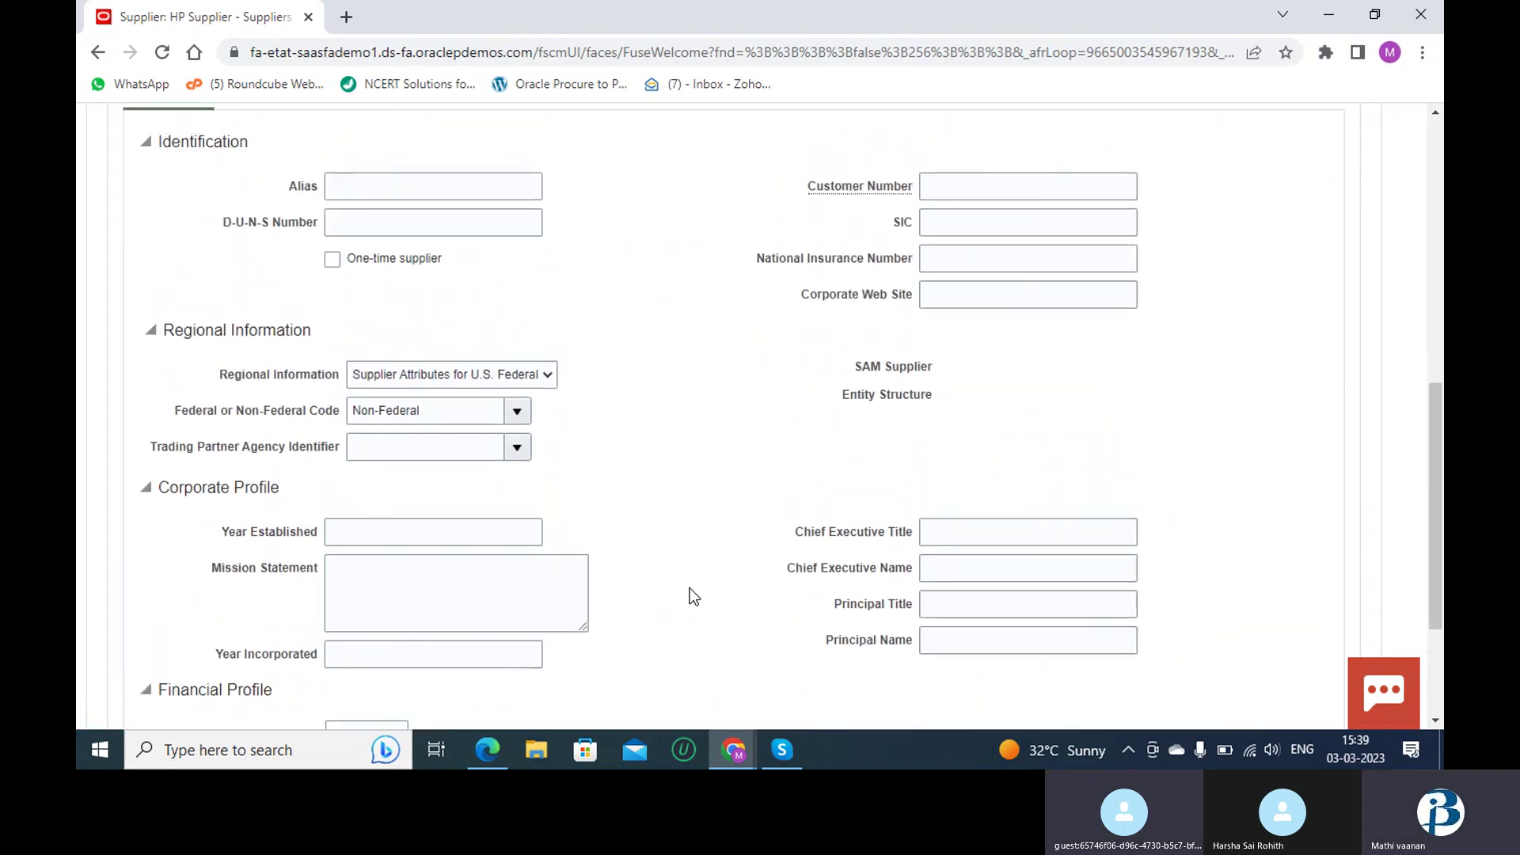
pyautogui.scroll(2, 694, 595)
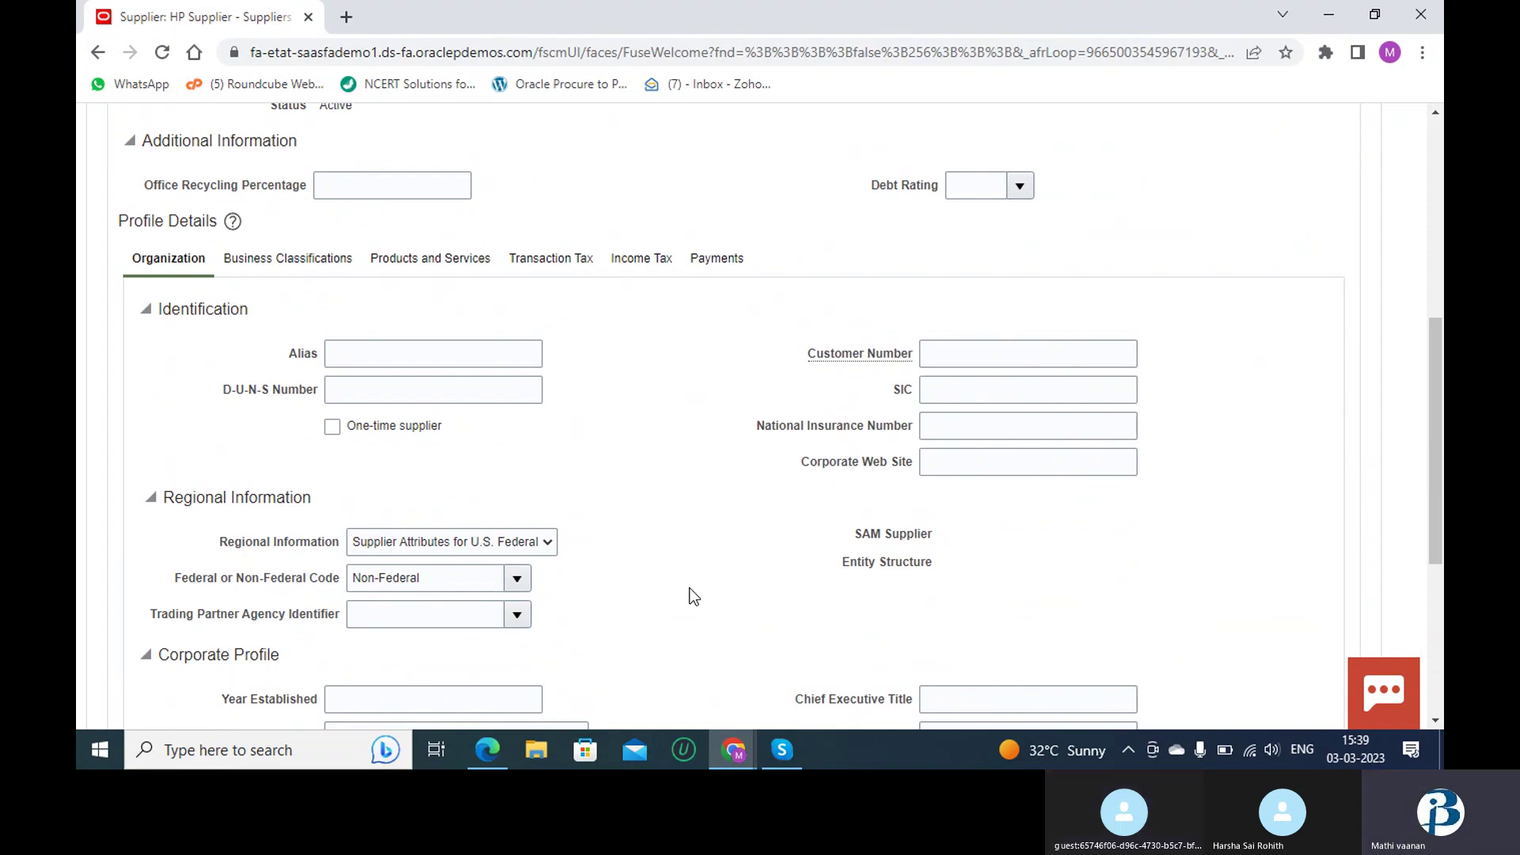
pyautogui.scroll(-1, 693, 598)
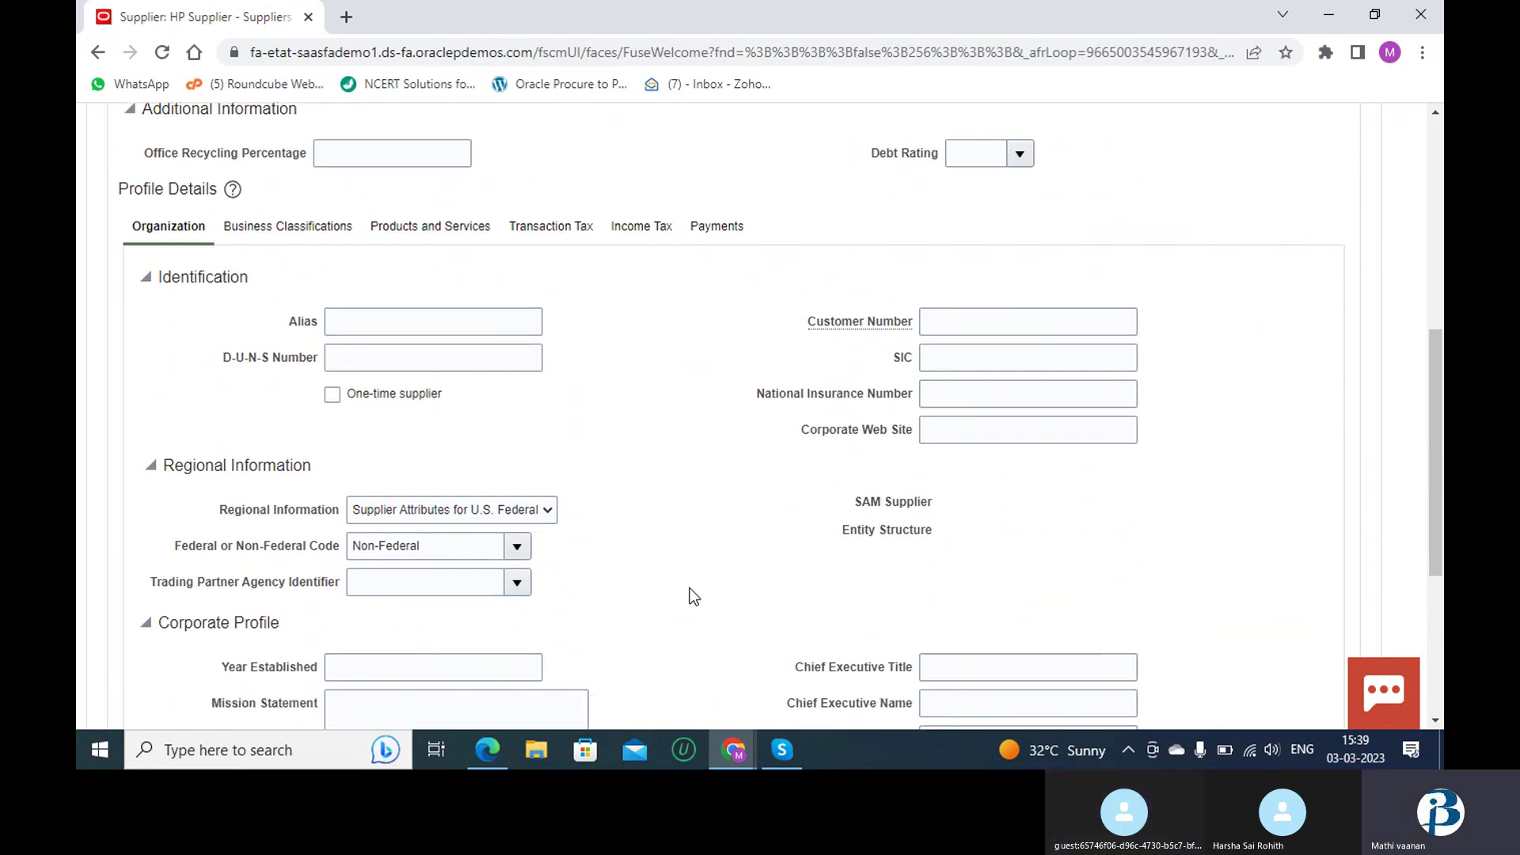
pyautogui.scroll(-2, 693, 597)
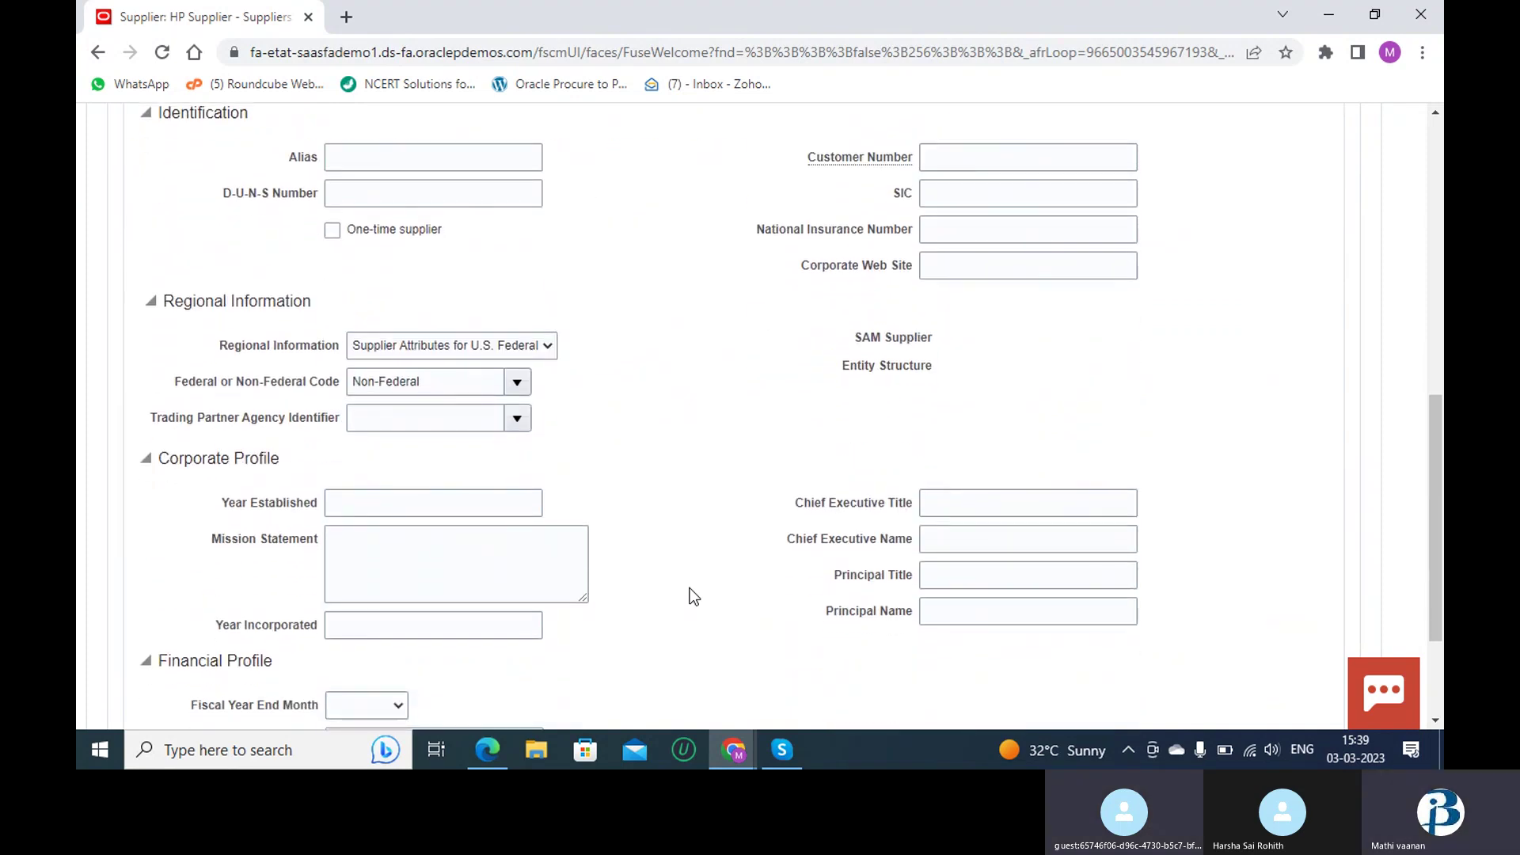
pyautogui.scroll(-2, 693, 597)
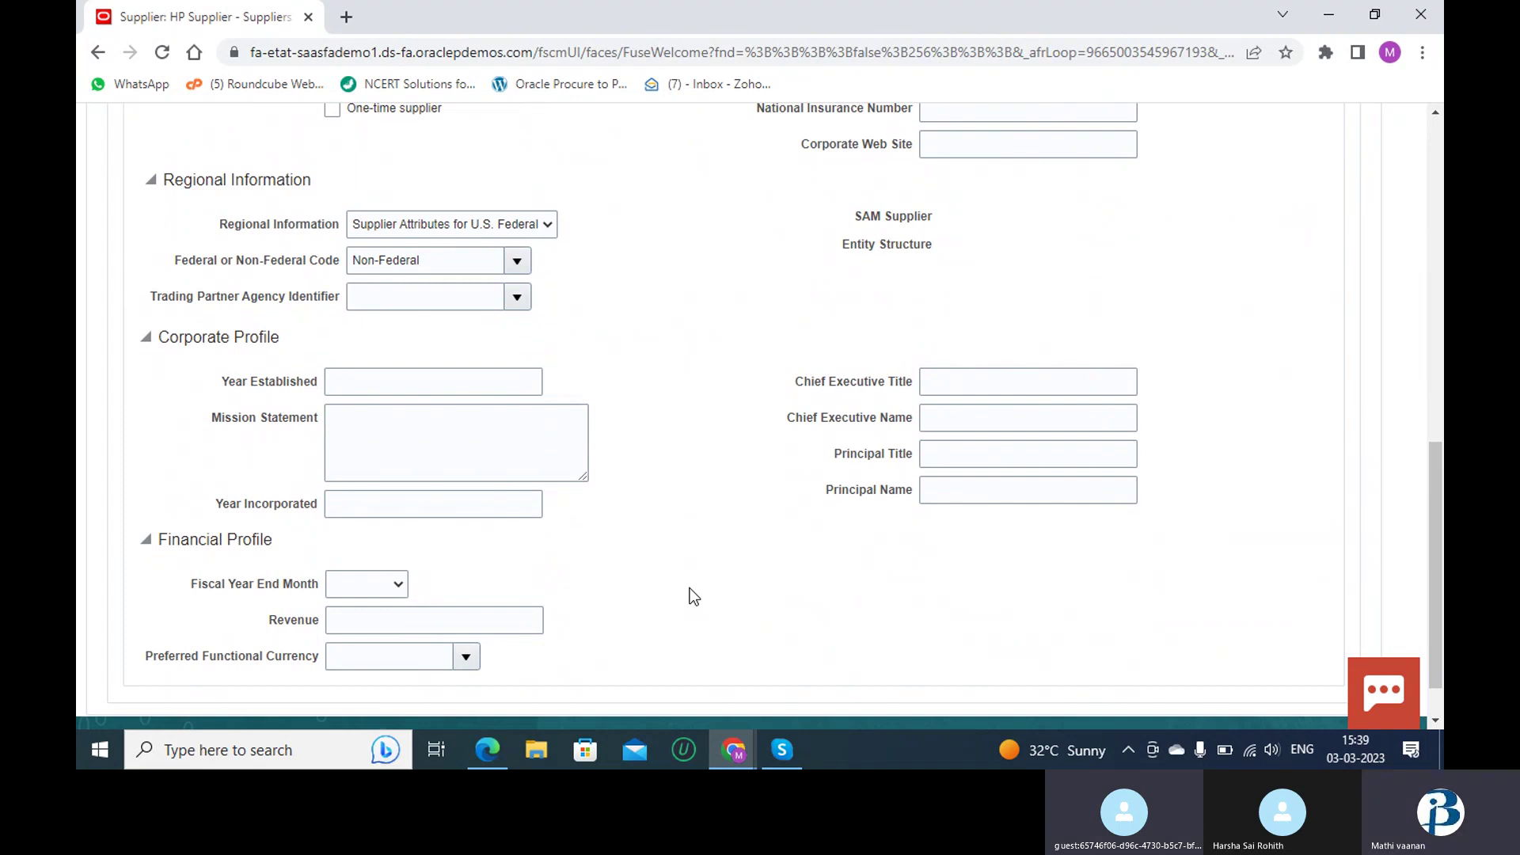
pyautogui.scroll(15, 693, 597)
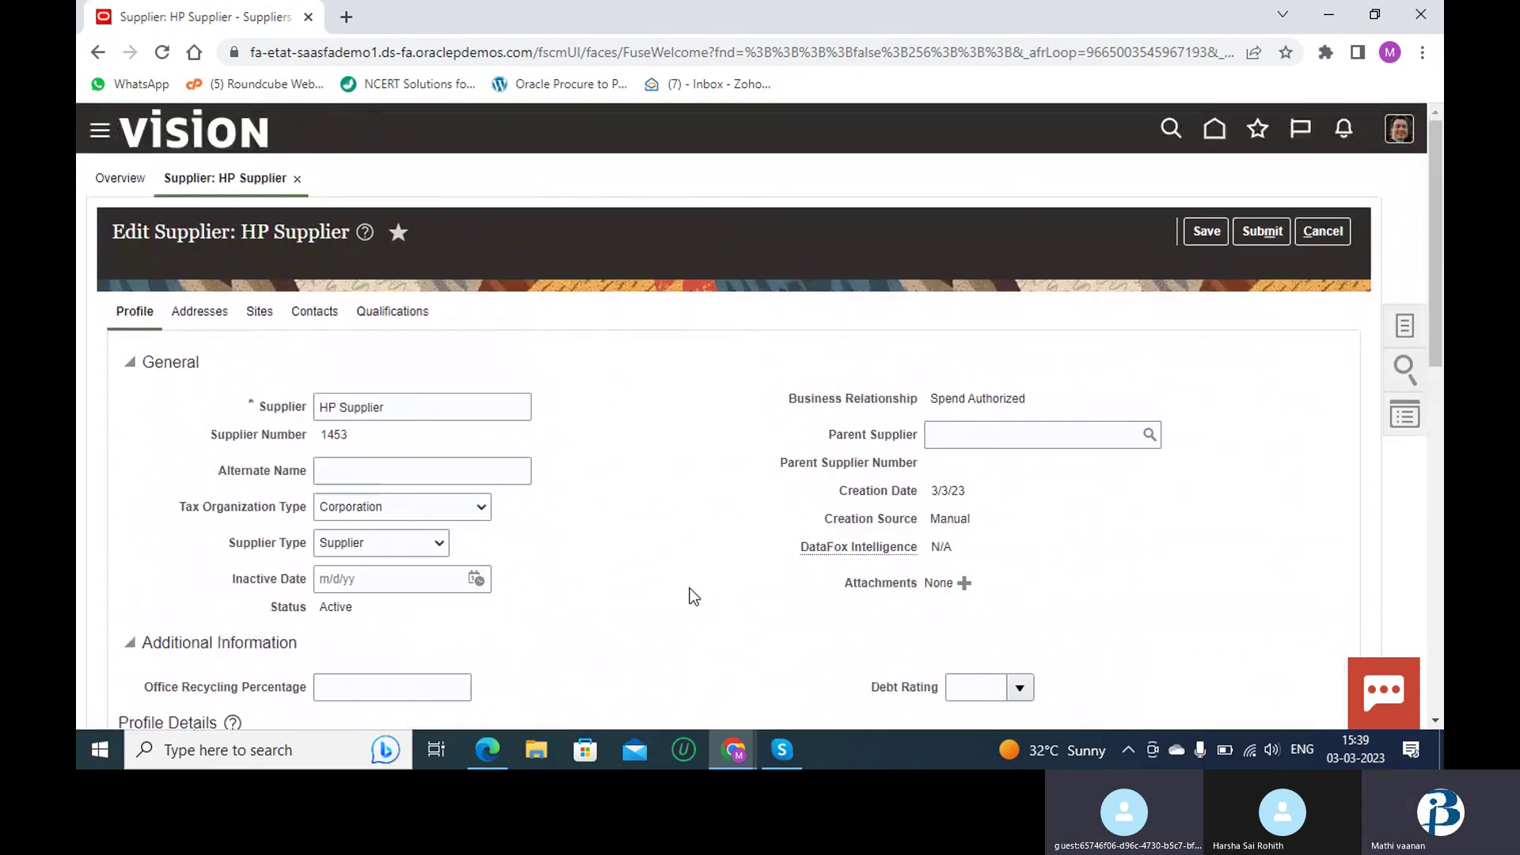
pyautogui.click(1206, 232)
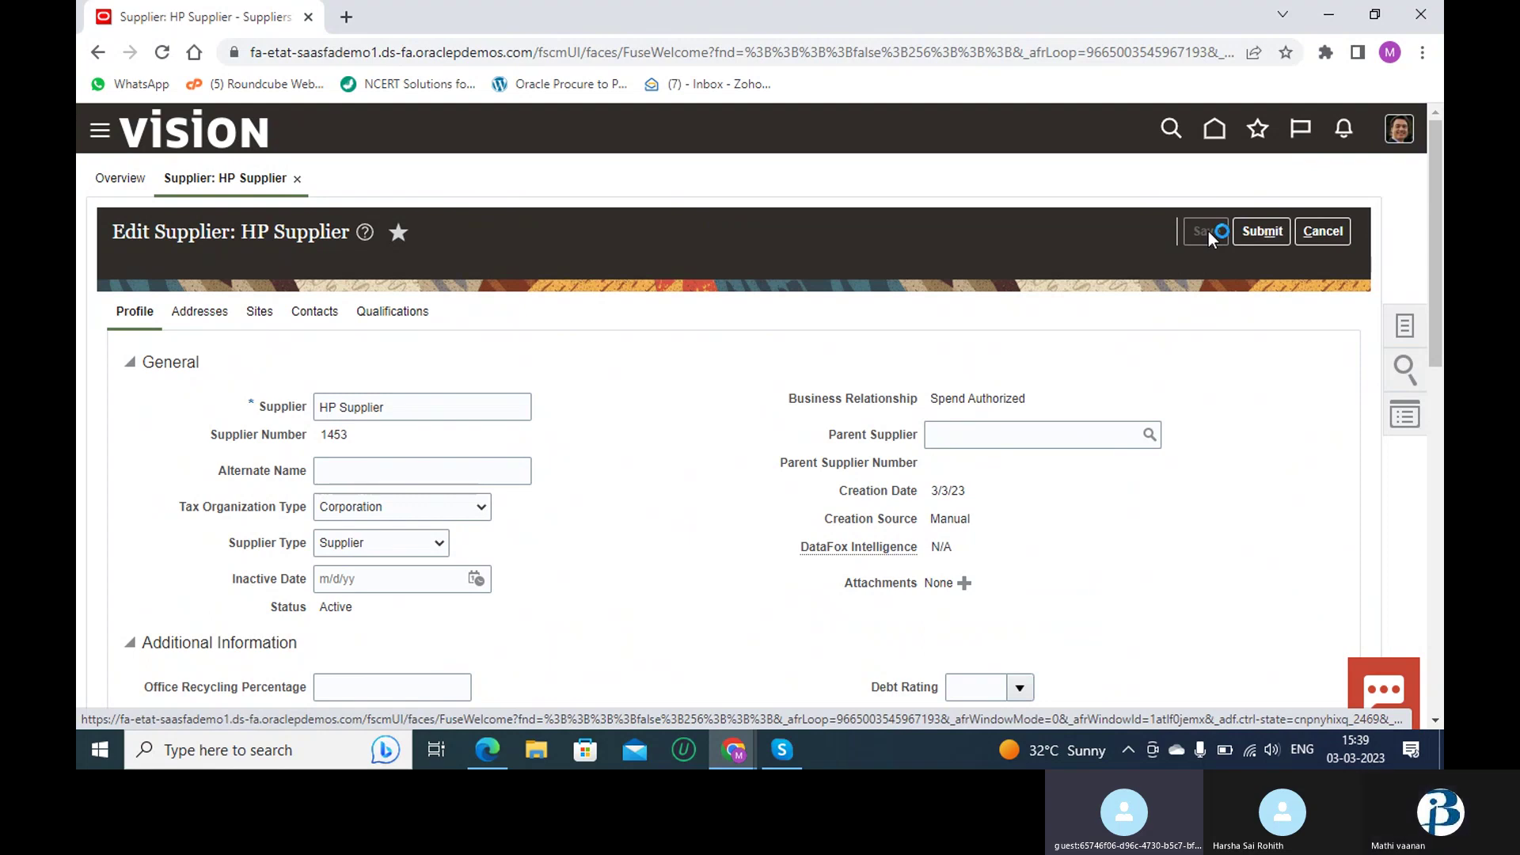
# - Switch to the Skype call and stop sharing the screen
pyautogui.hotkey('alt', 'Tab')
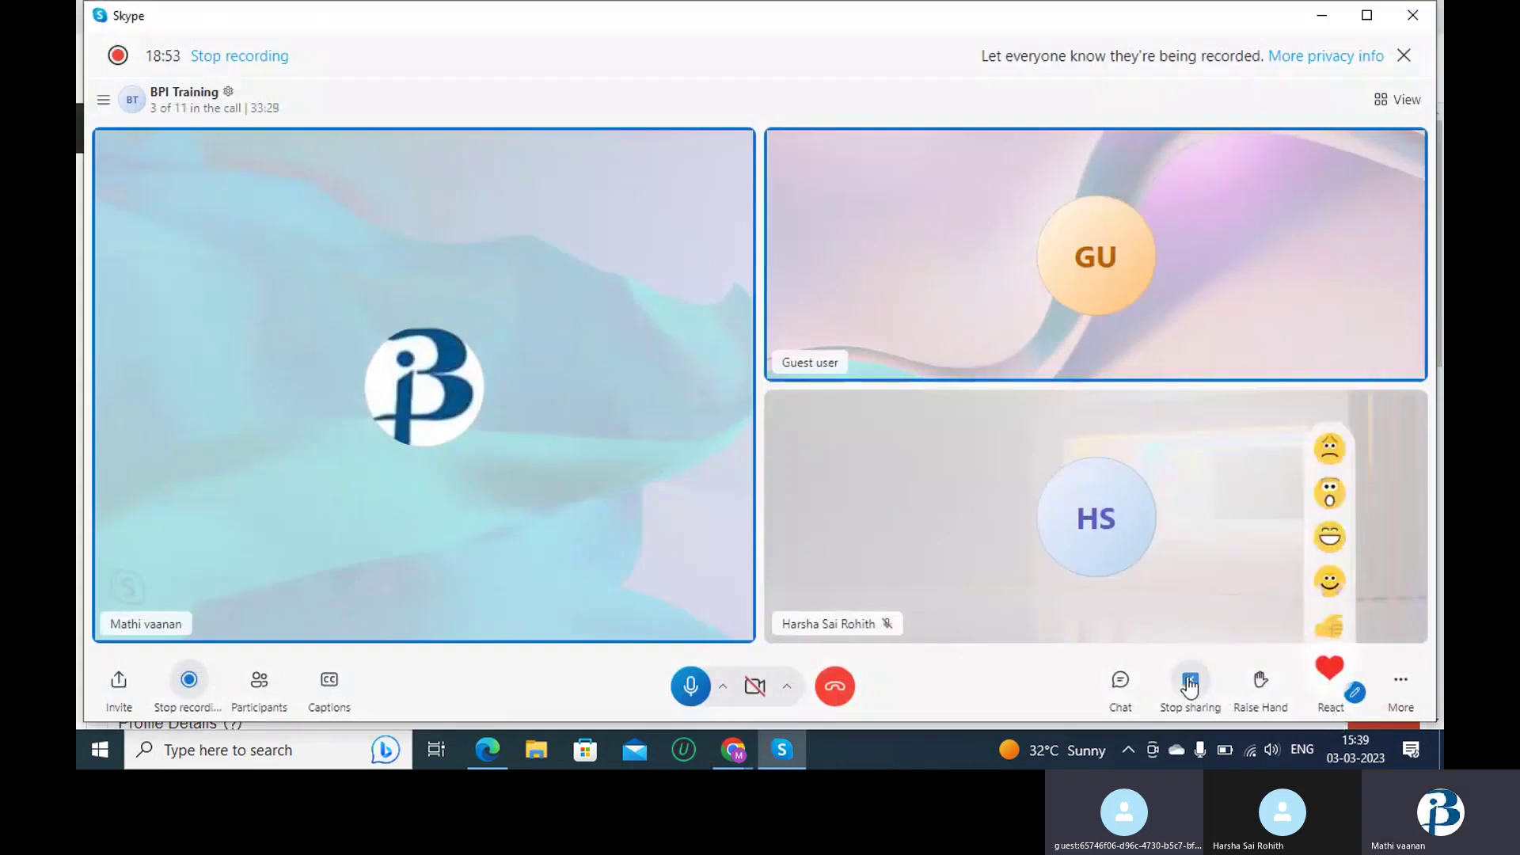
pyautogui.click(1189, 680)
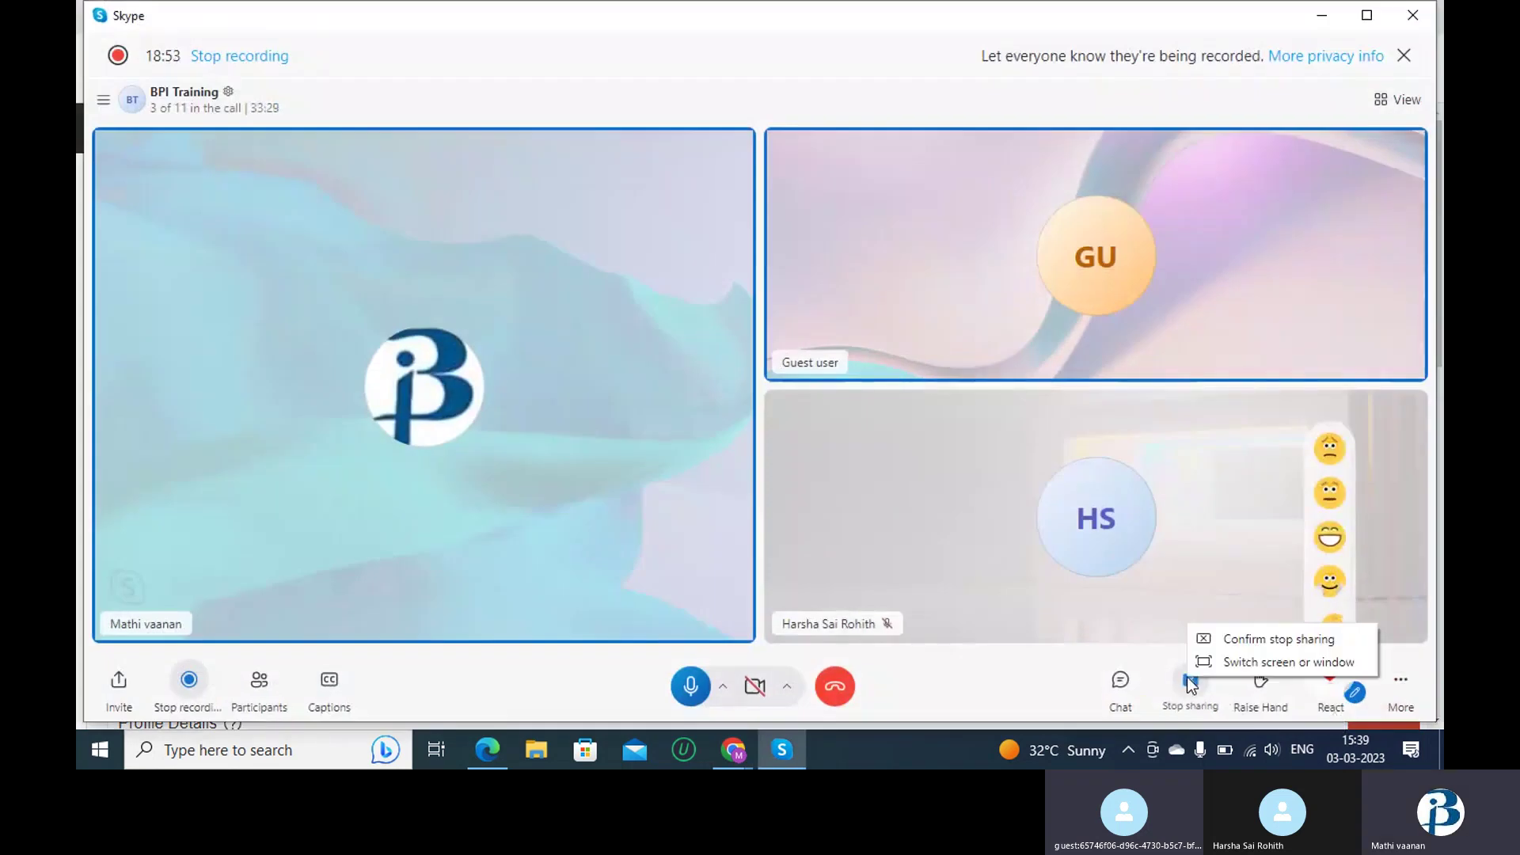
pyautogui.click(1270, 640)
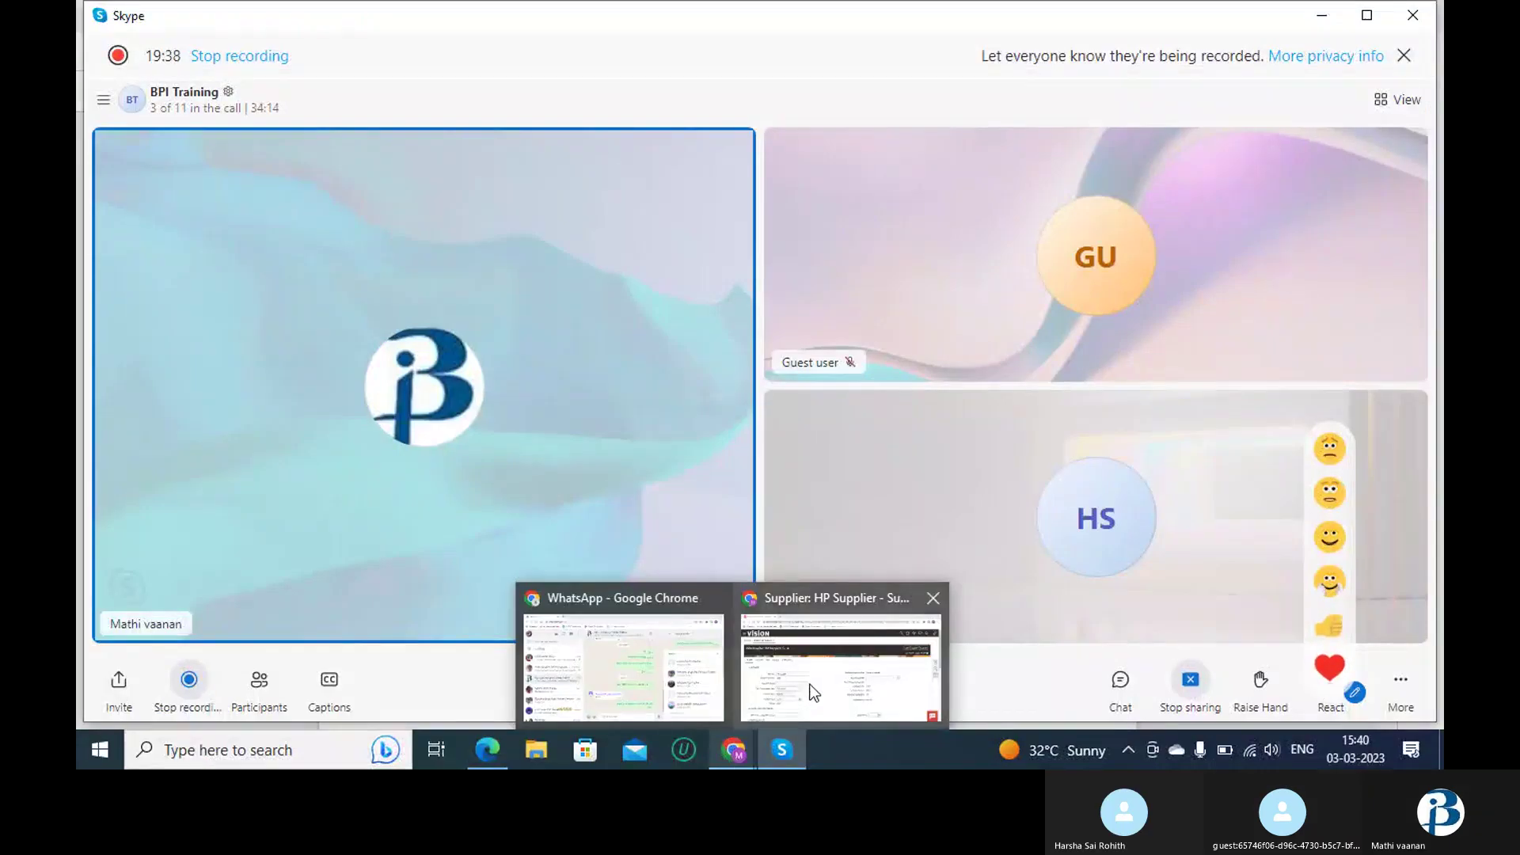
# - Return to HP Supplier in Chrome, submit its profile changes for approval and acknowledge the confirmation
pyautogui.click(839, 649)
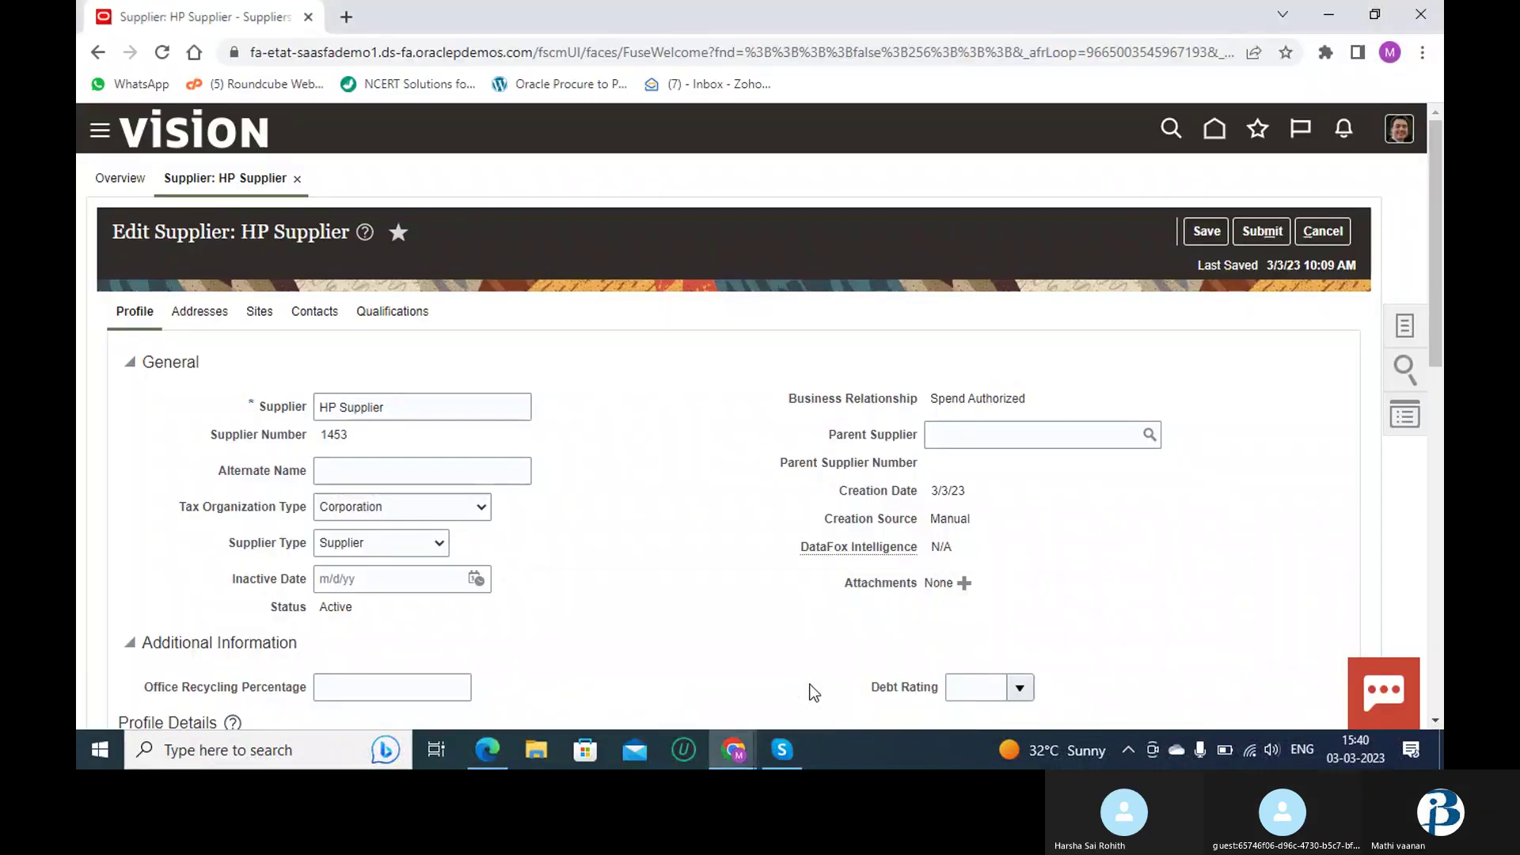
pyautogui.scroll(-2, 710, 550)
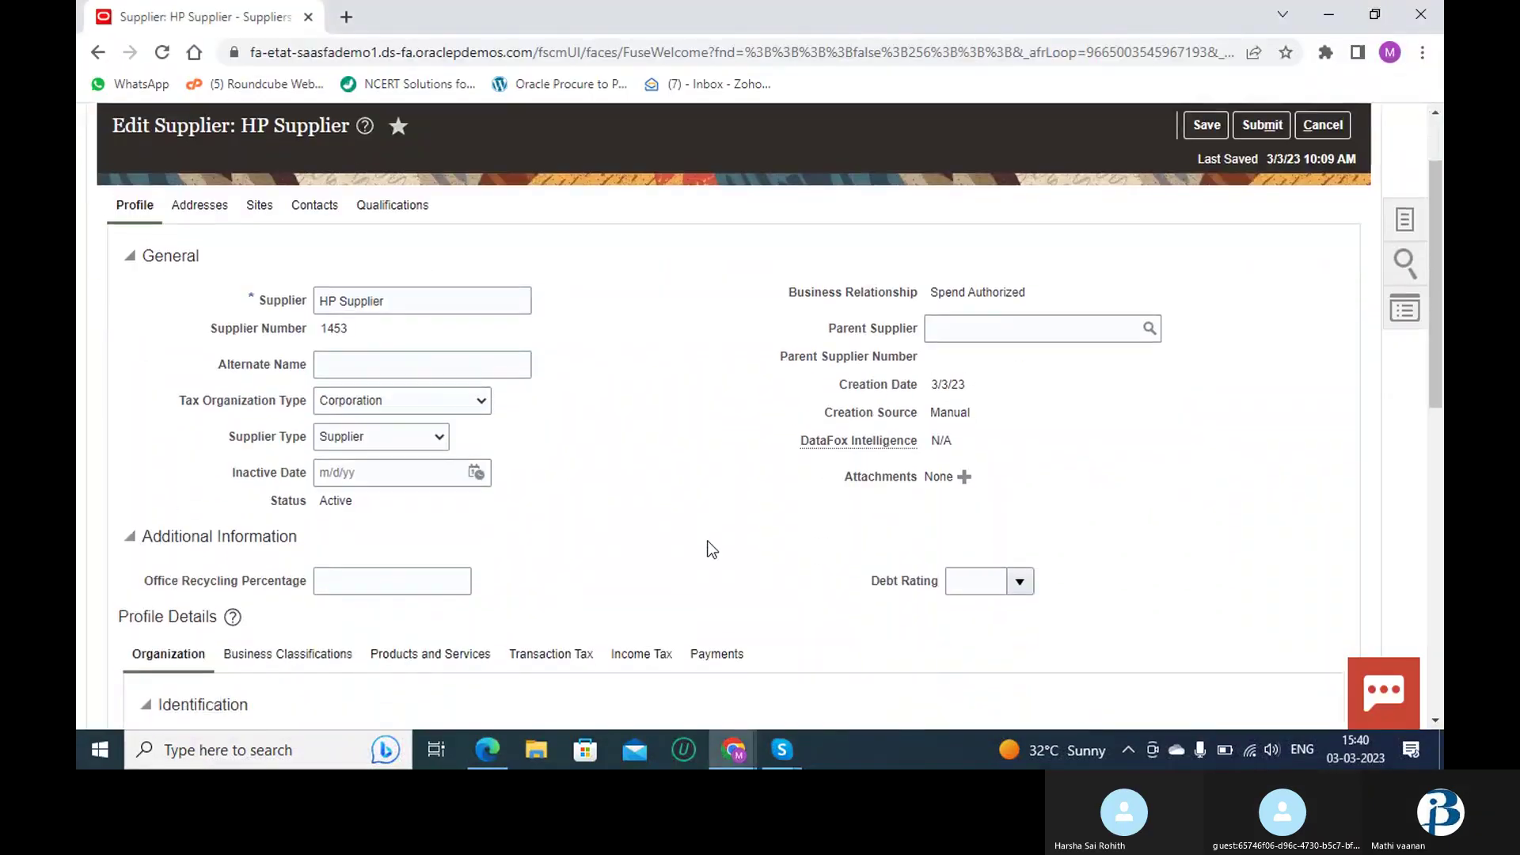
pyautogui.scroll(-5, 711, 549)
pyautogui.scroll(6, 711, 550)
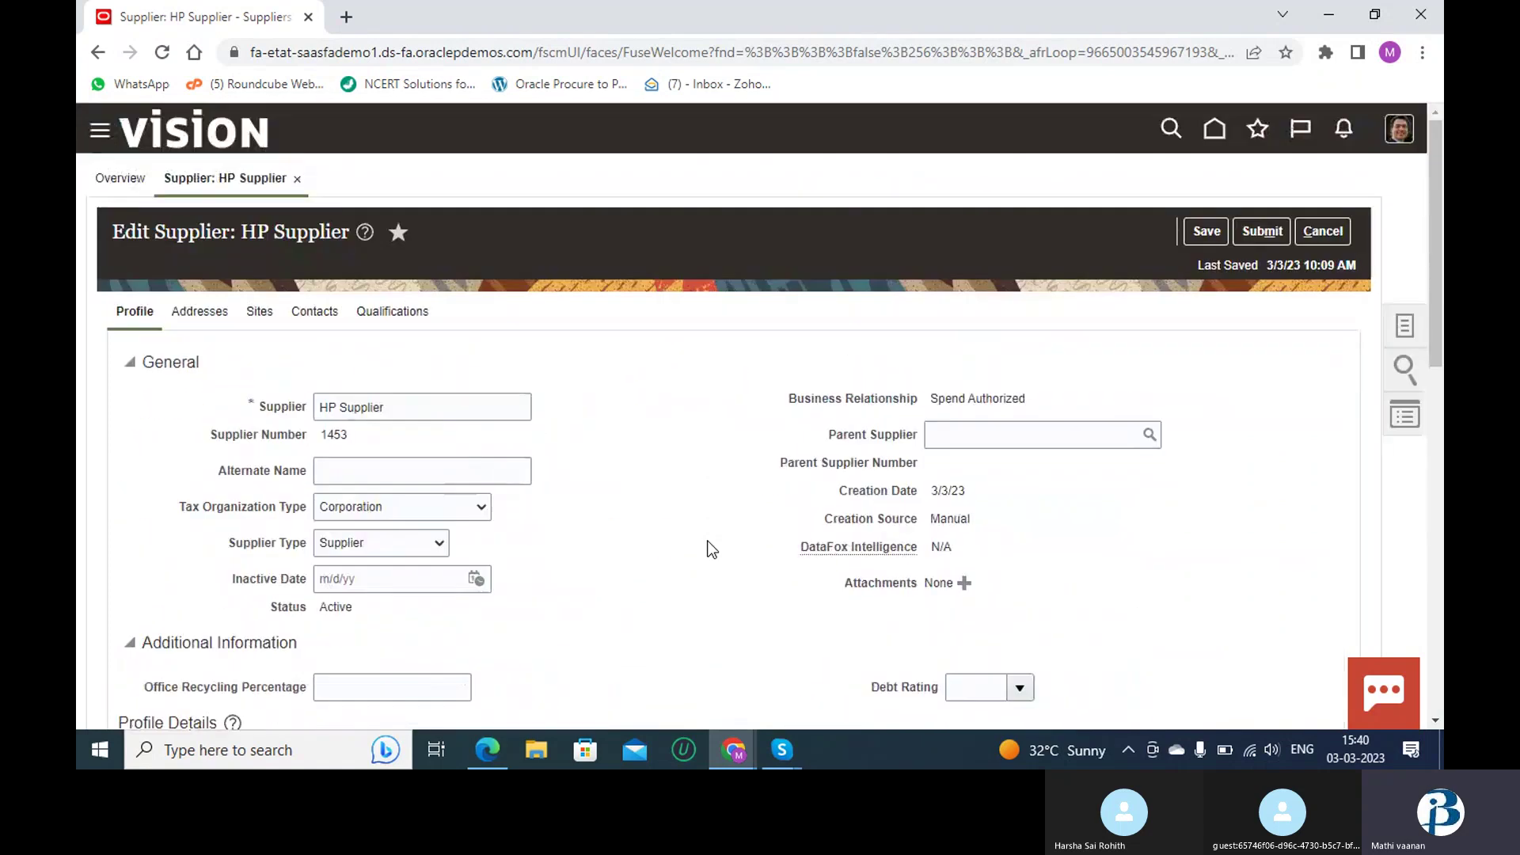
pyautogui.click(1209, 232)
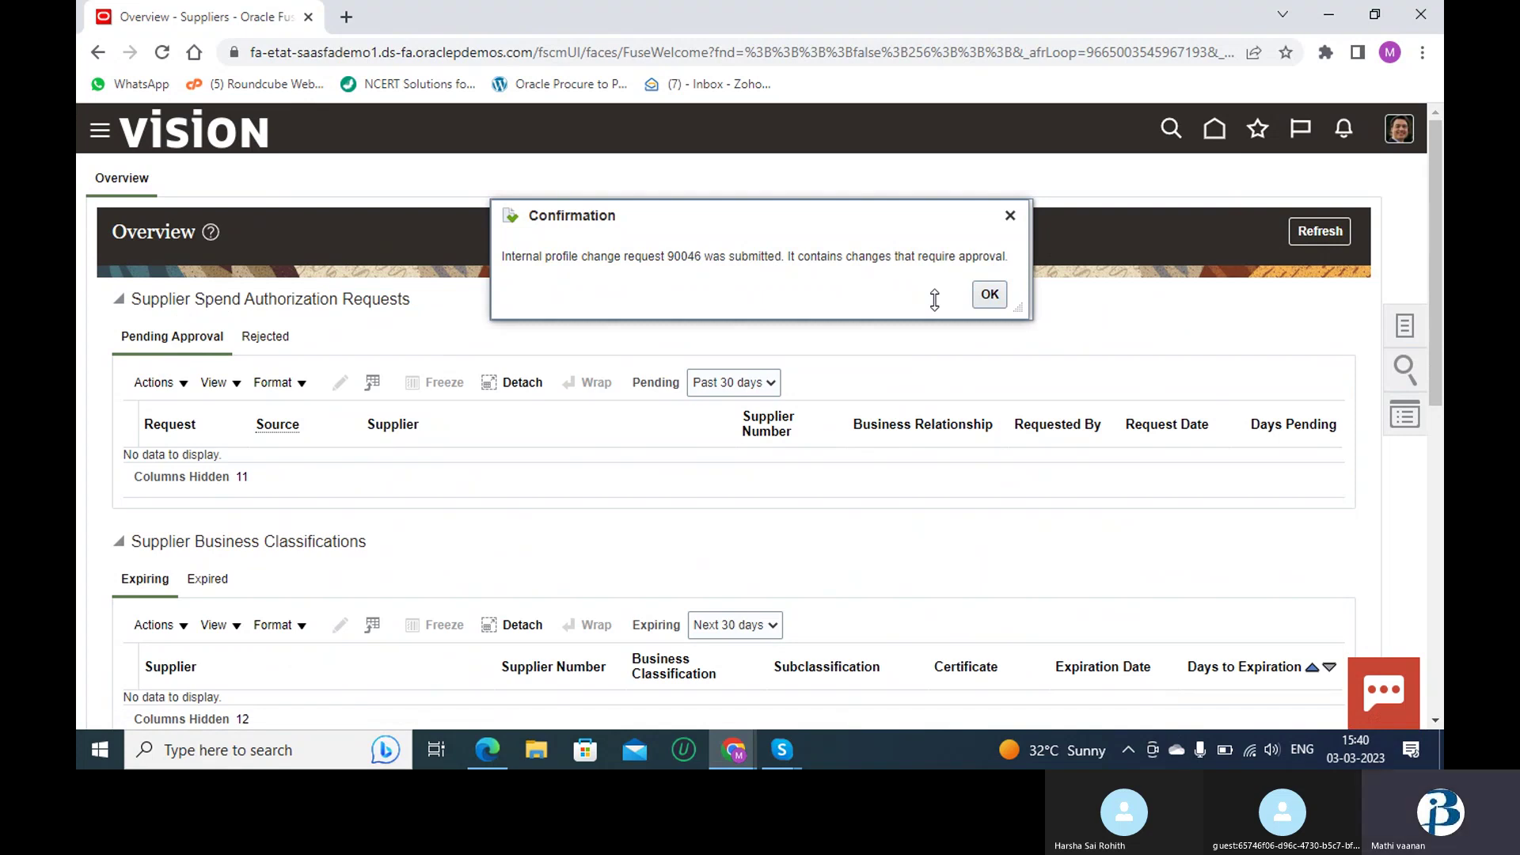
pyautogui.click(979, 302)
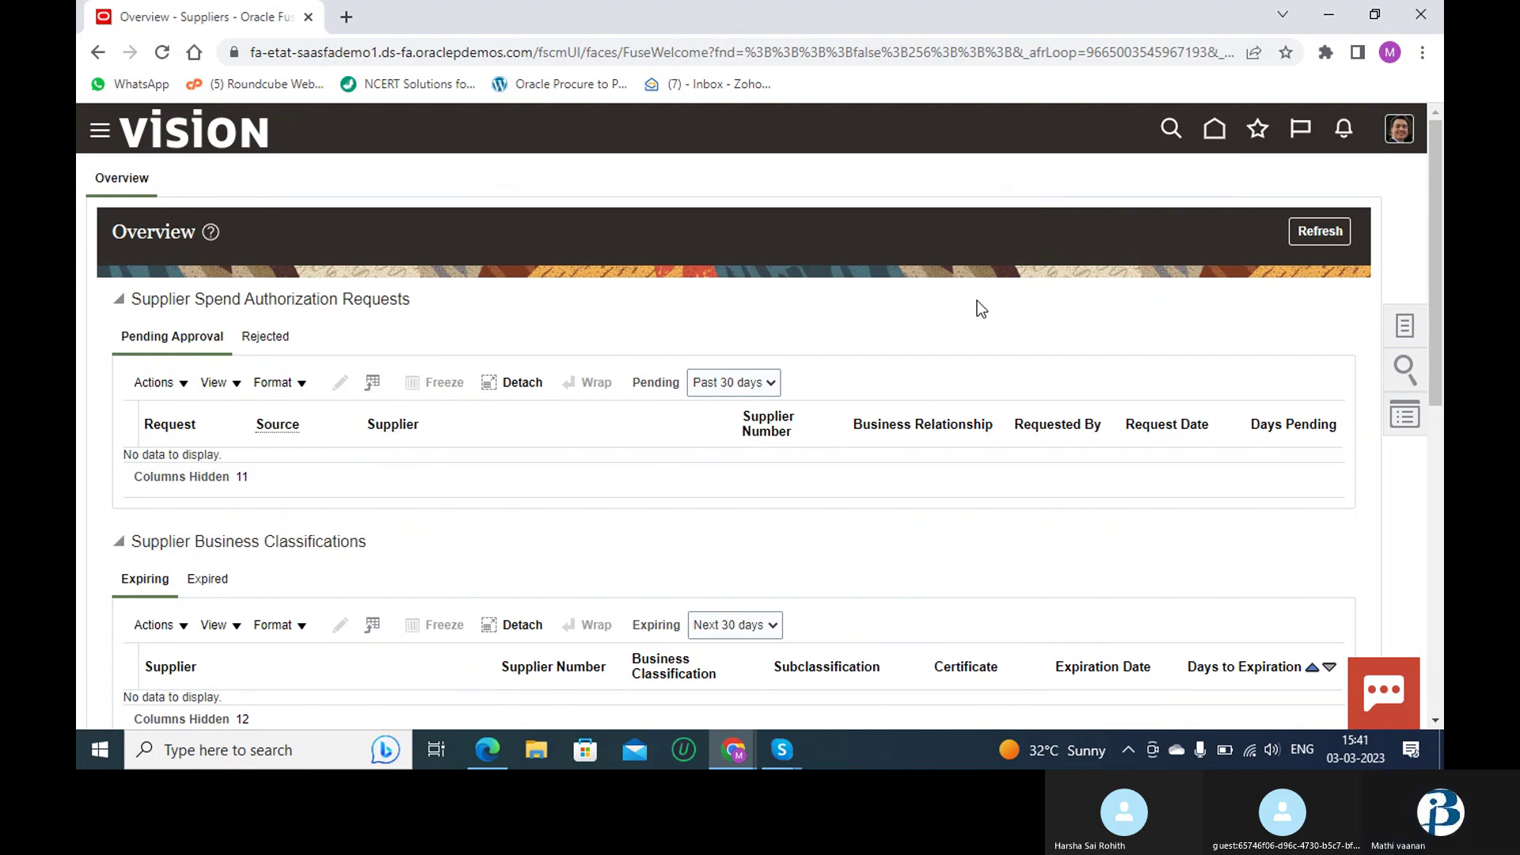
# - Review the spend authorization requests, business classifications and incomplete supplier setups in the Suppliers overview
pyautogui.scroll(-4, 668, 406)
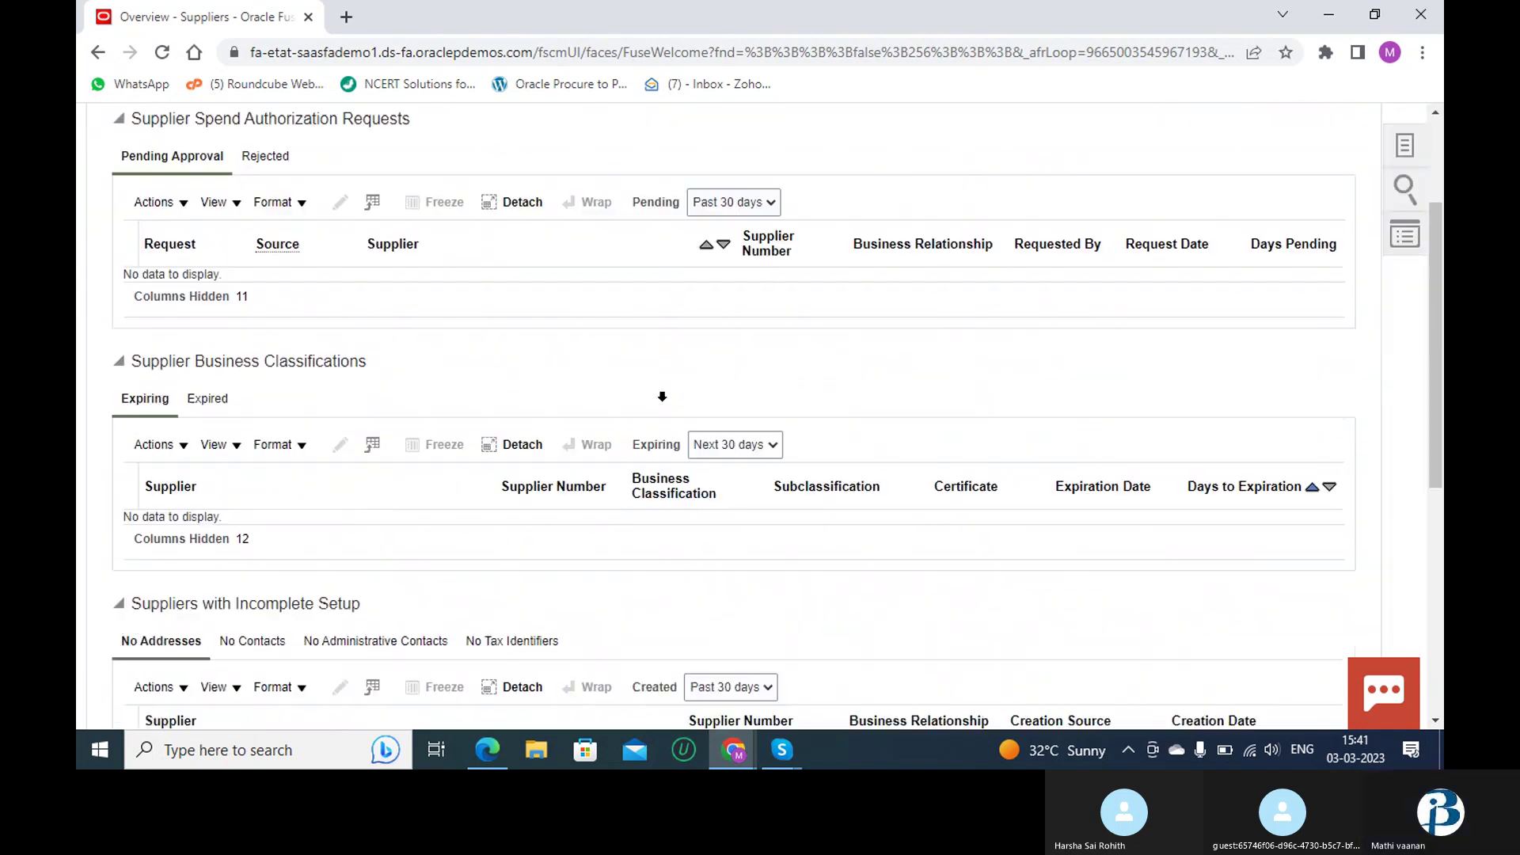
pyautogui.scroll(-3, 667, 405)
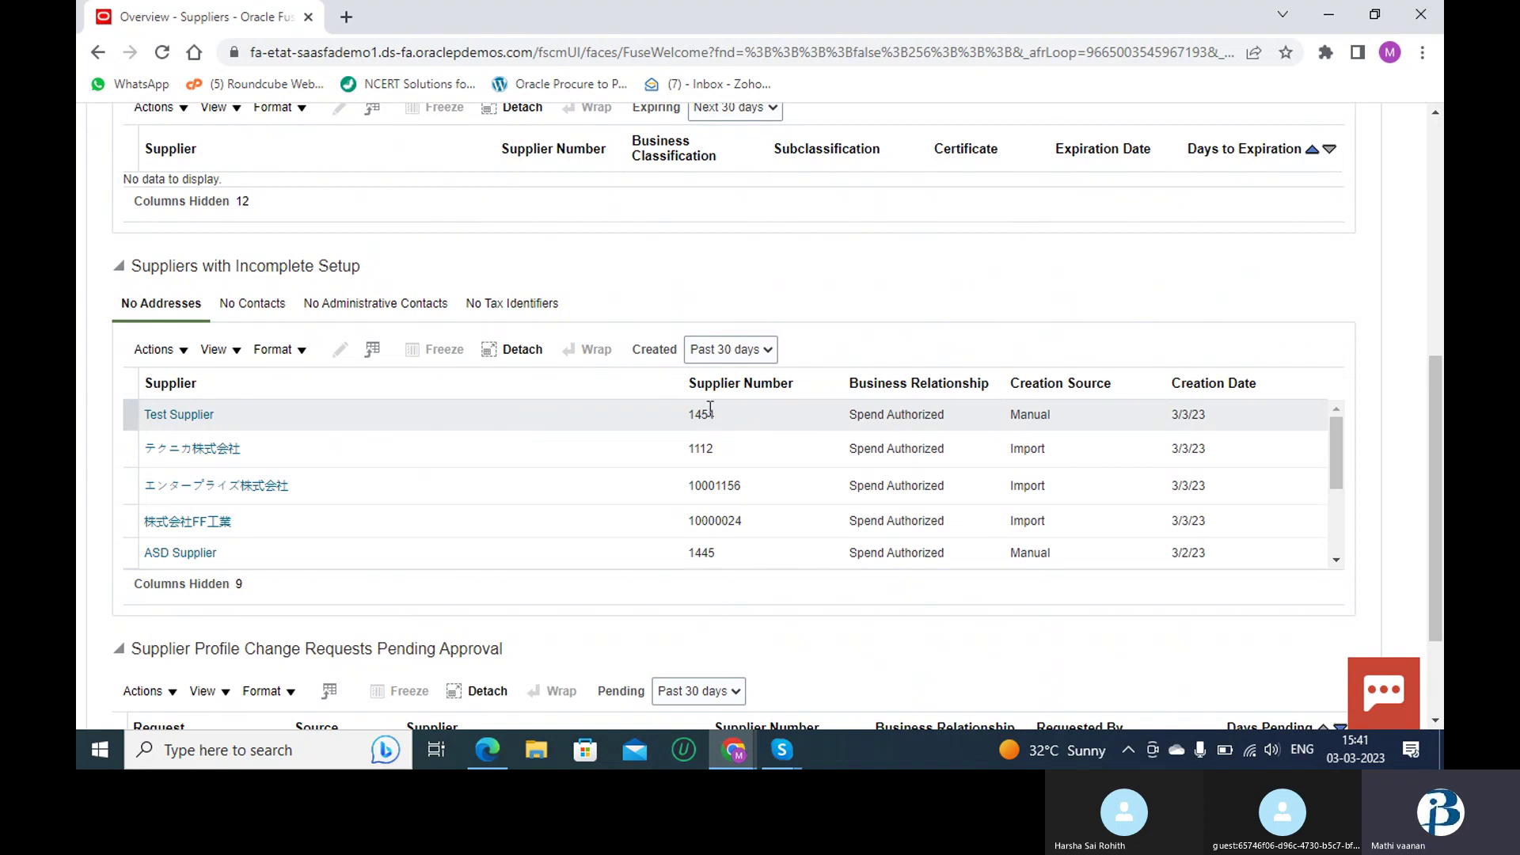
pyautogui.scroll(6, 752, 404)
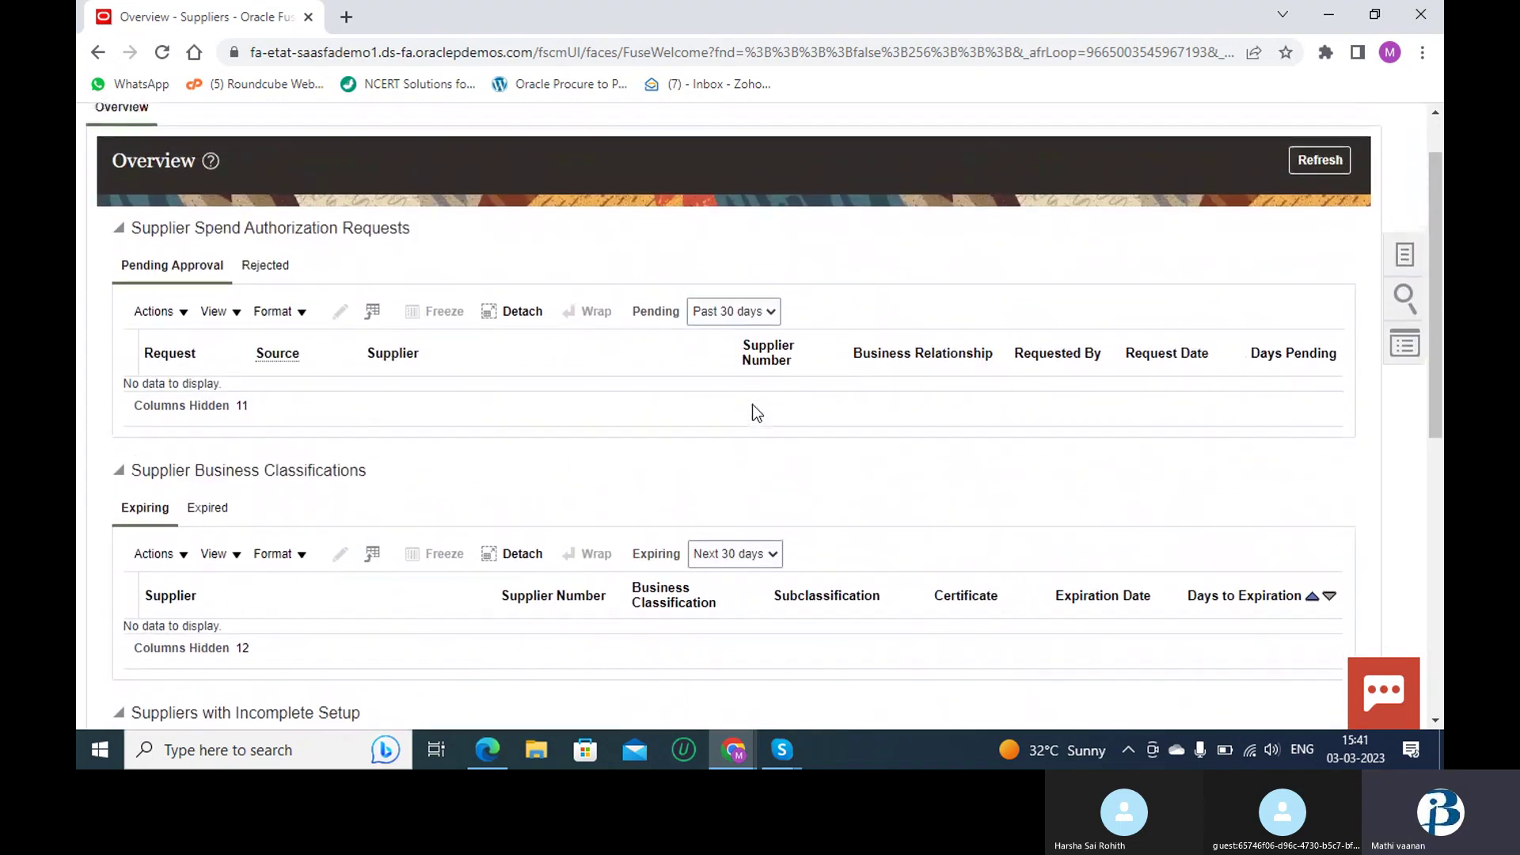
pyautogui.scroll(1, 229, 193)
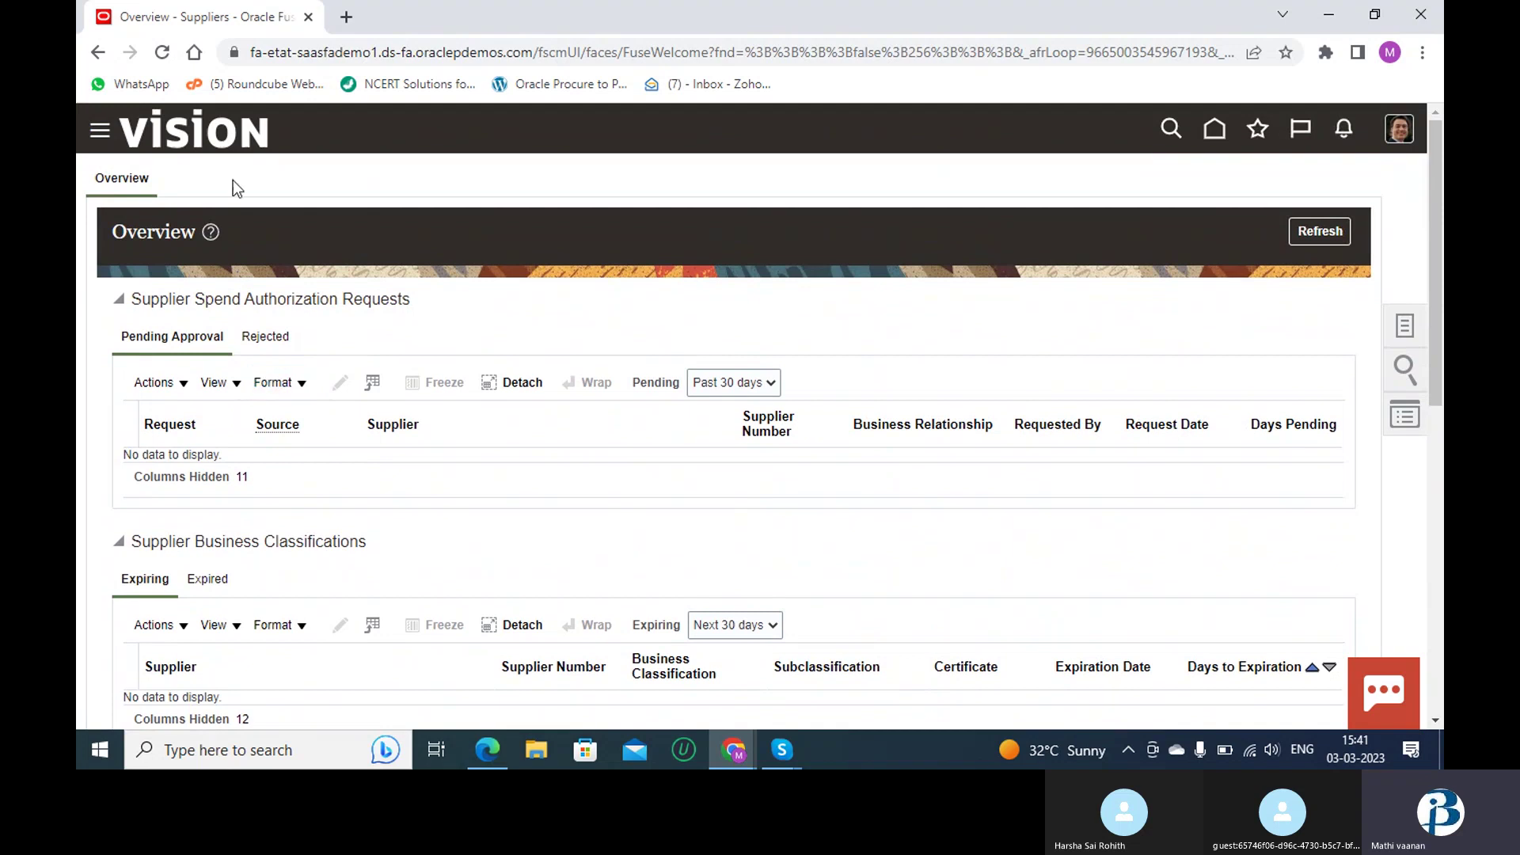
# - Open Setup and Maintenance from the home page, search the tasks for "Procurement agent" and dismiss the results
pyautogui.click(220, 138)
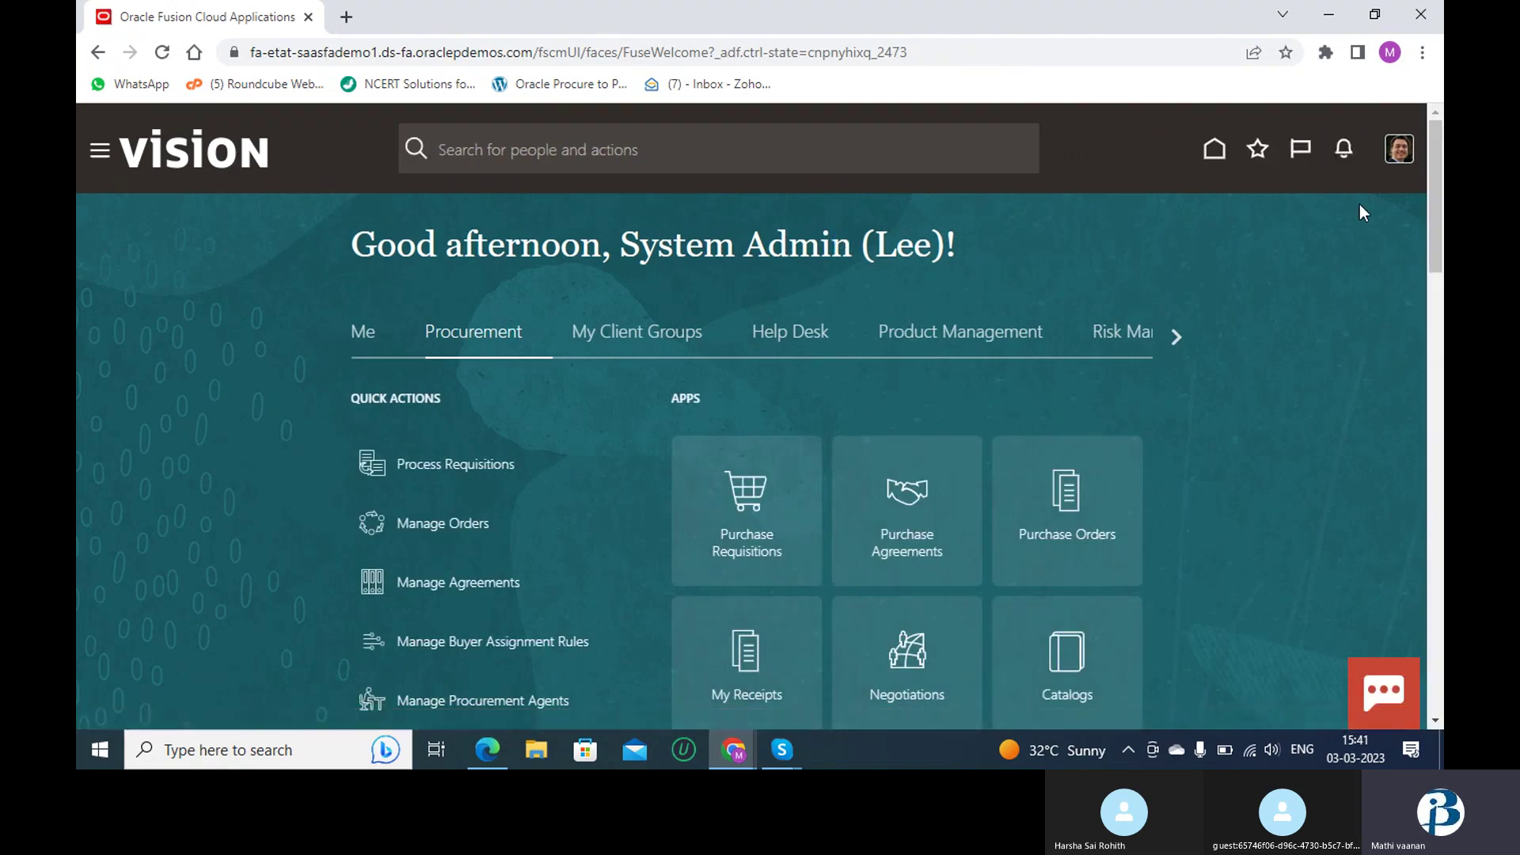
pyautogui.click(1400, 155)
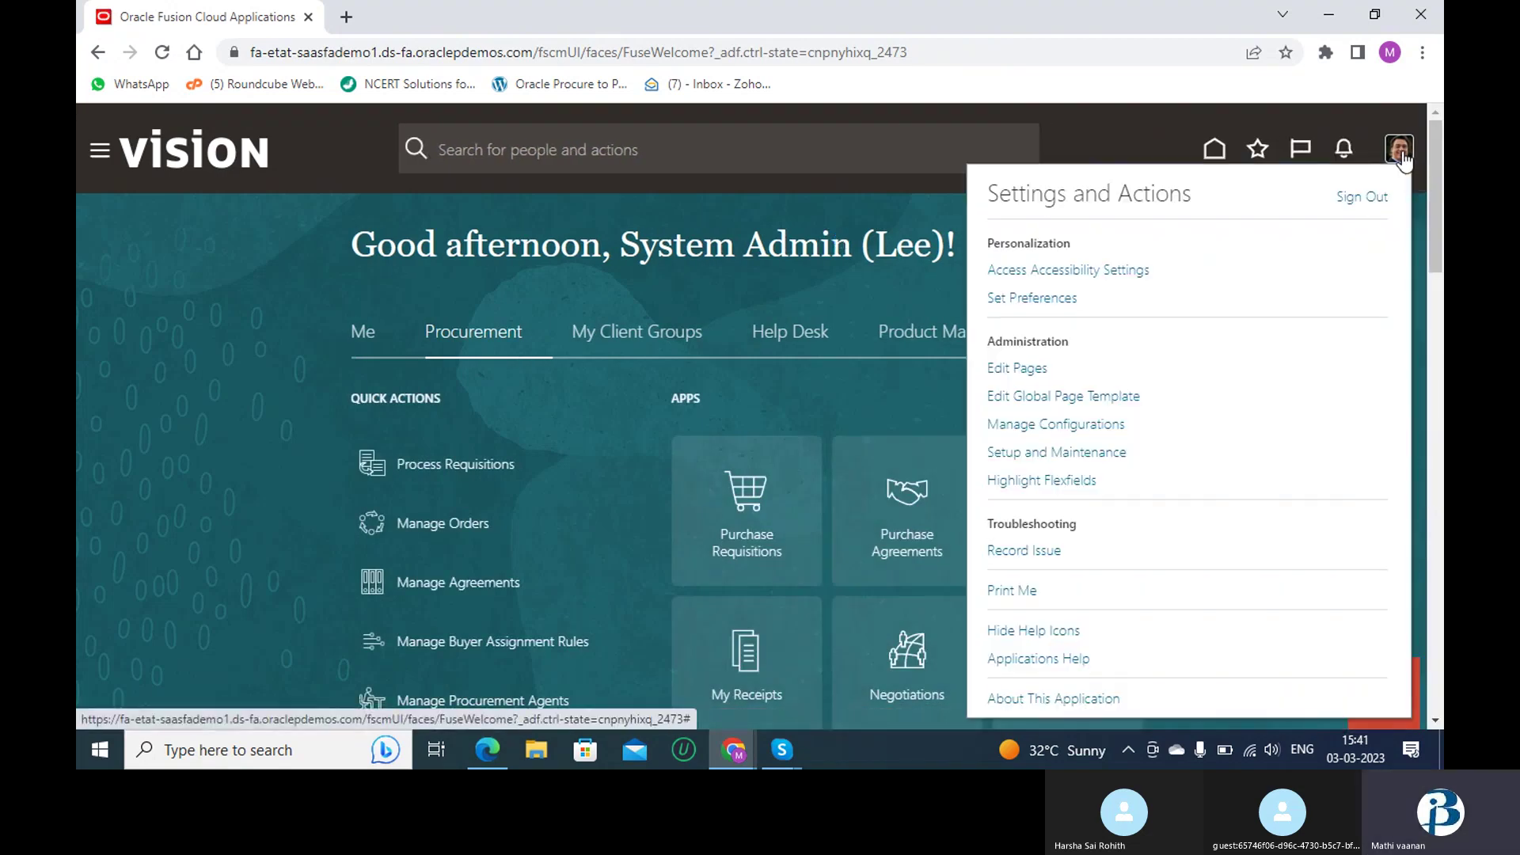
pyautogui.click(1095, 450)
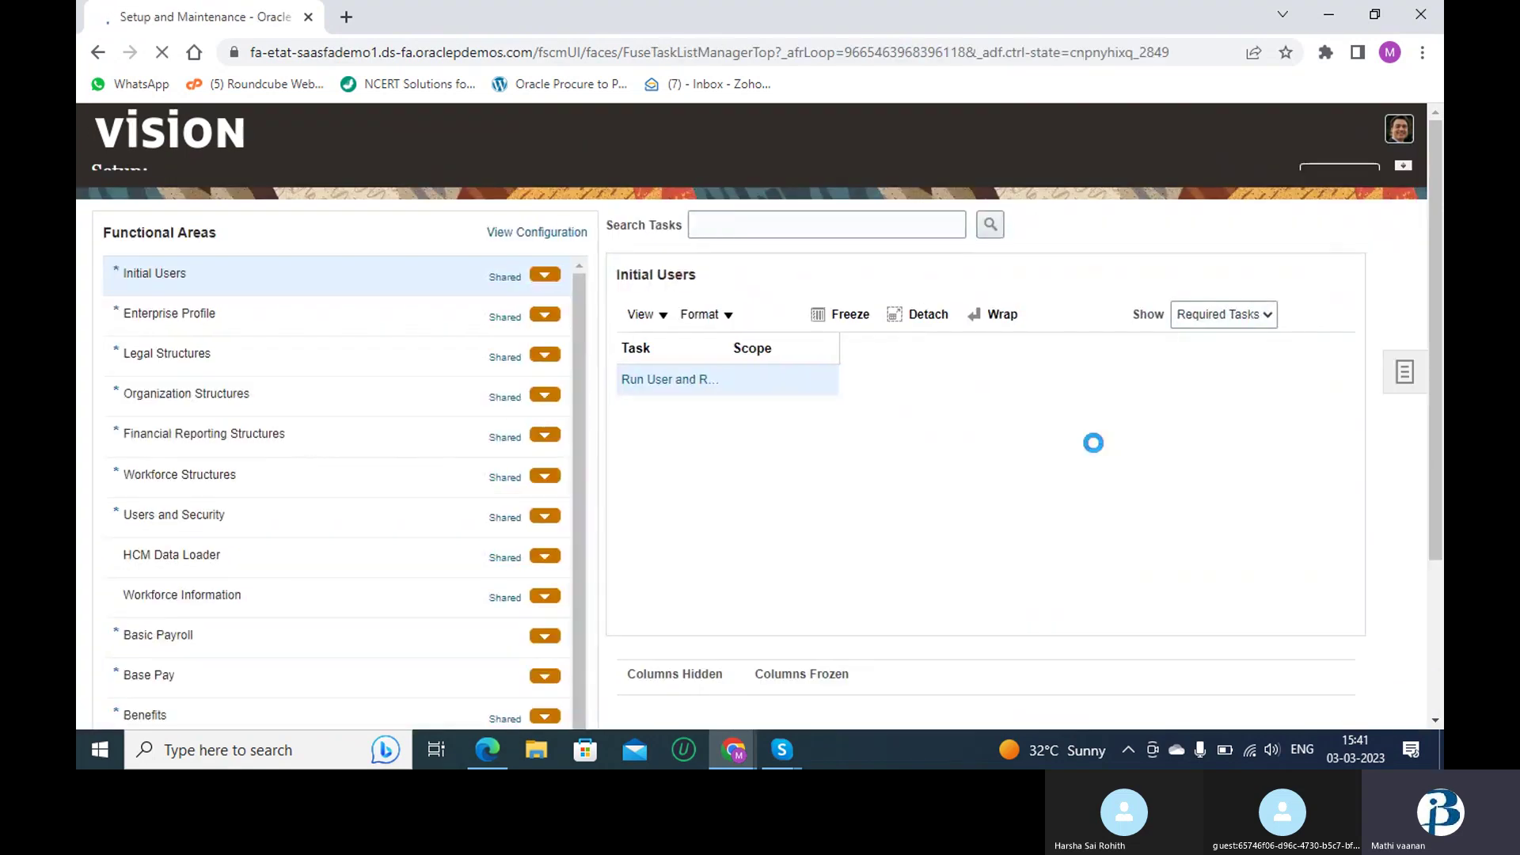
pyautogui.click(831, 249)
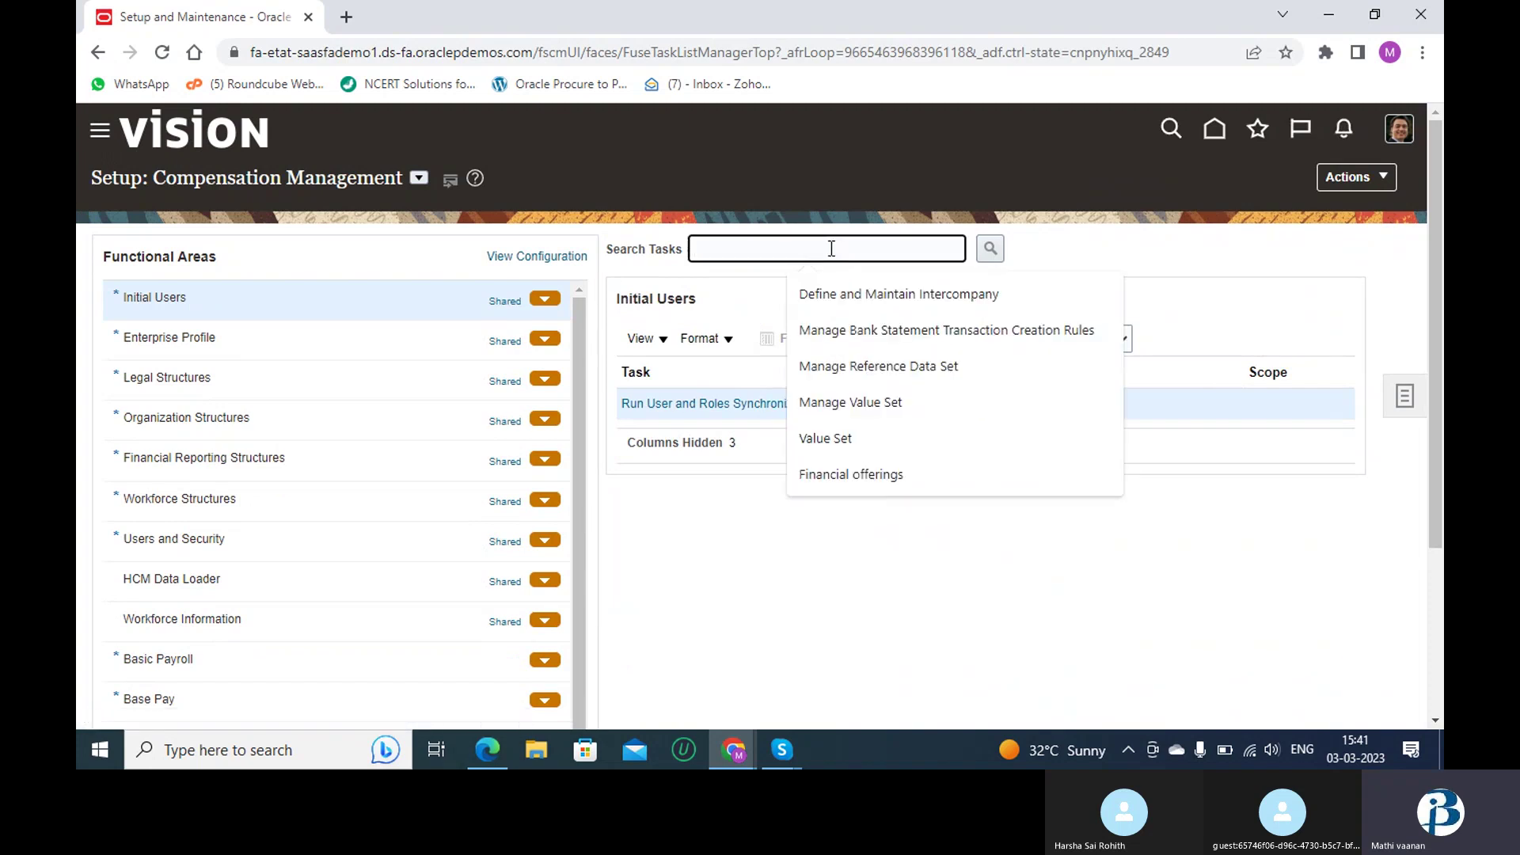
pyautogui.write('Pro')
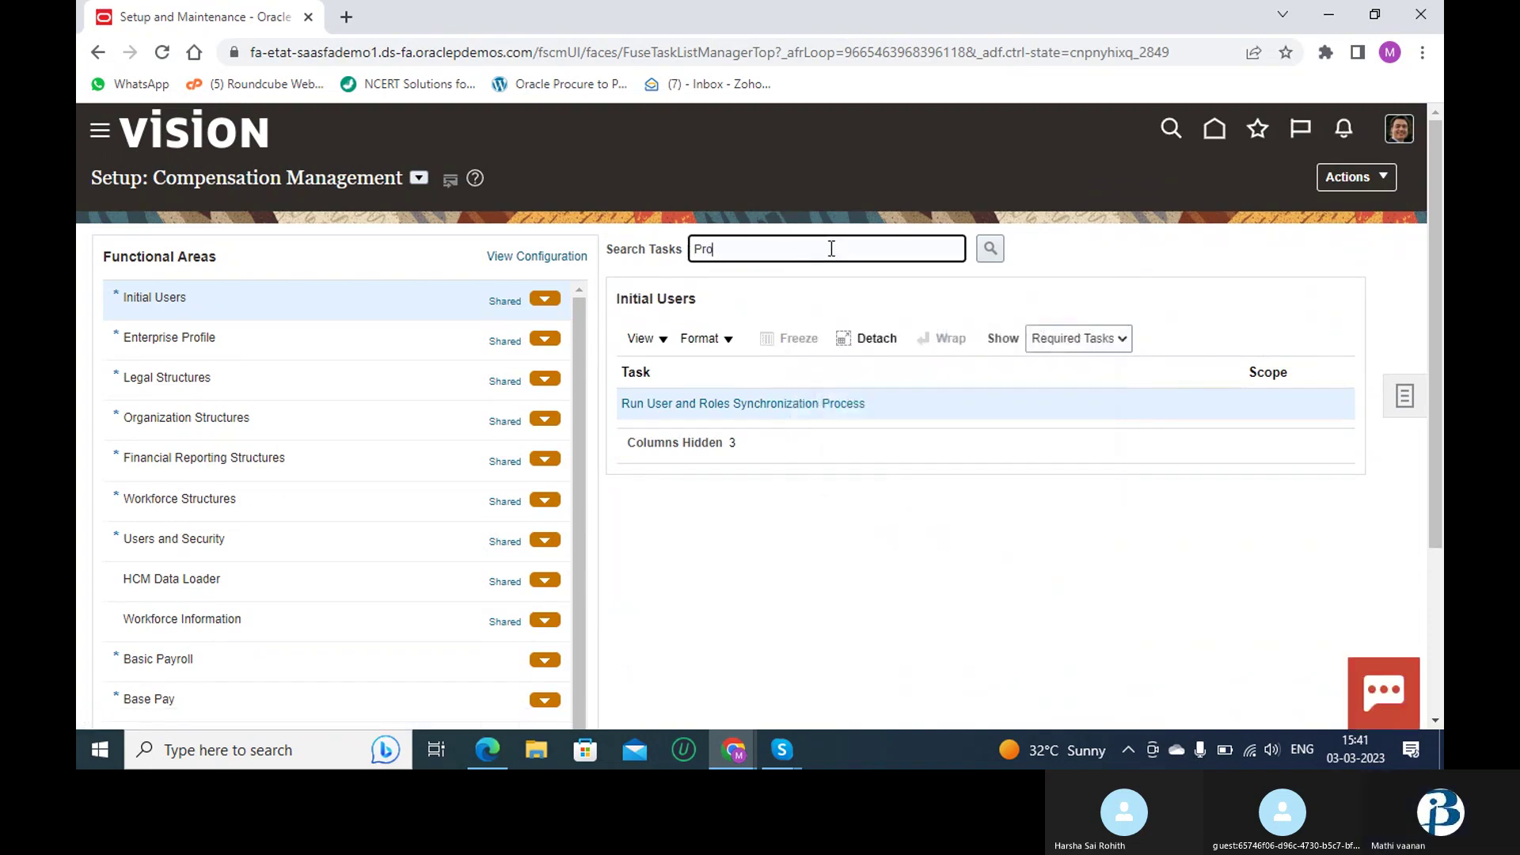
pyautogui.write('curement agent')
pyautogui.press('Return')
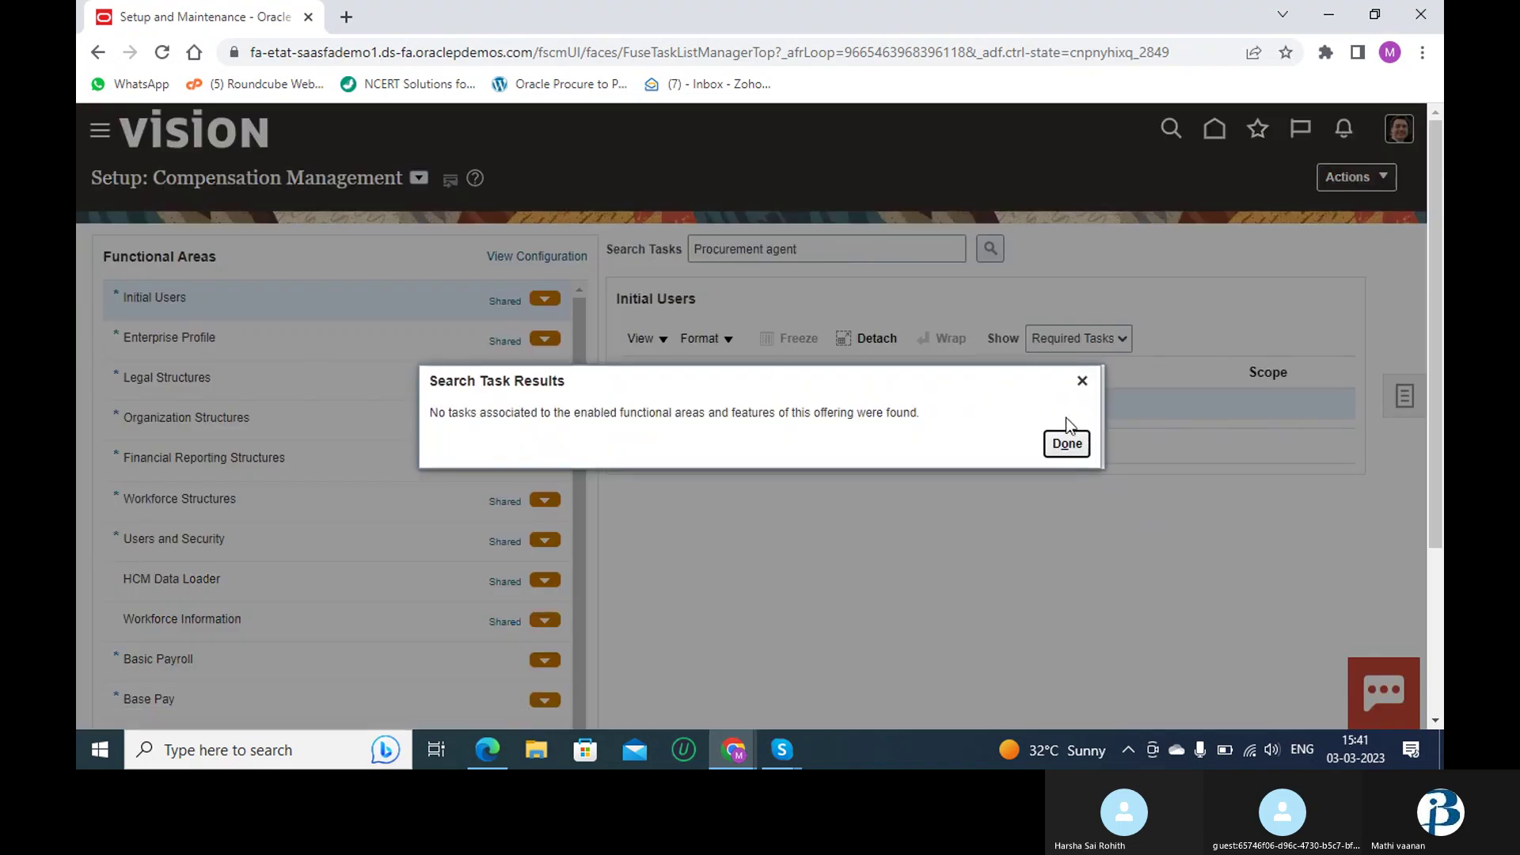
pyautogui.click(1075, 444)
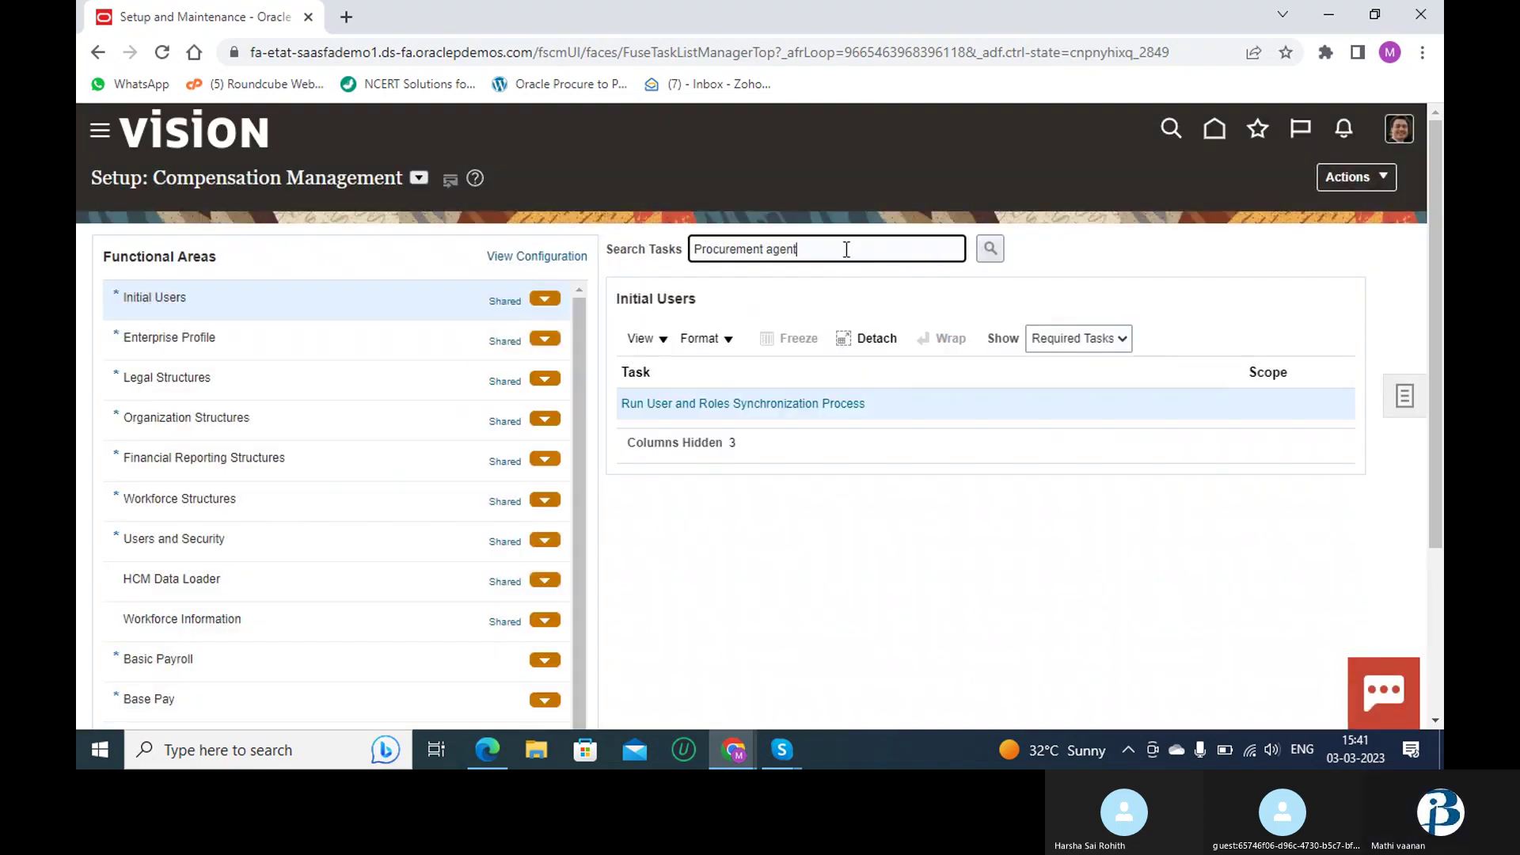
# - Search the Compensation Management setup tasks for "Assign Procurement agent" and dismiss the results
pyautogui.press('Left')
pyautogui.press('Left')
pyautogui.press('Left')
pyautogui.press('Left')
pyautogui.press('Left')
pyautogui.press('Left')
pyautogui.press('Left')
pyautogui.press('Left')
pyautogui.press('Left')
pyautogui.press('Left')
pyautogui.write('Assign')
pyautogui.press('Return')
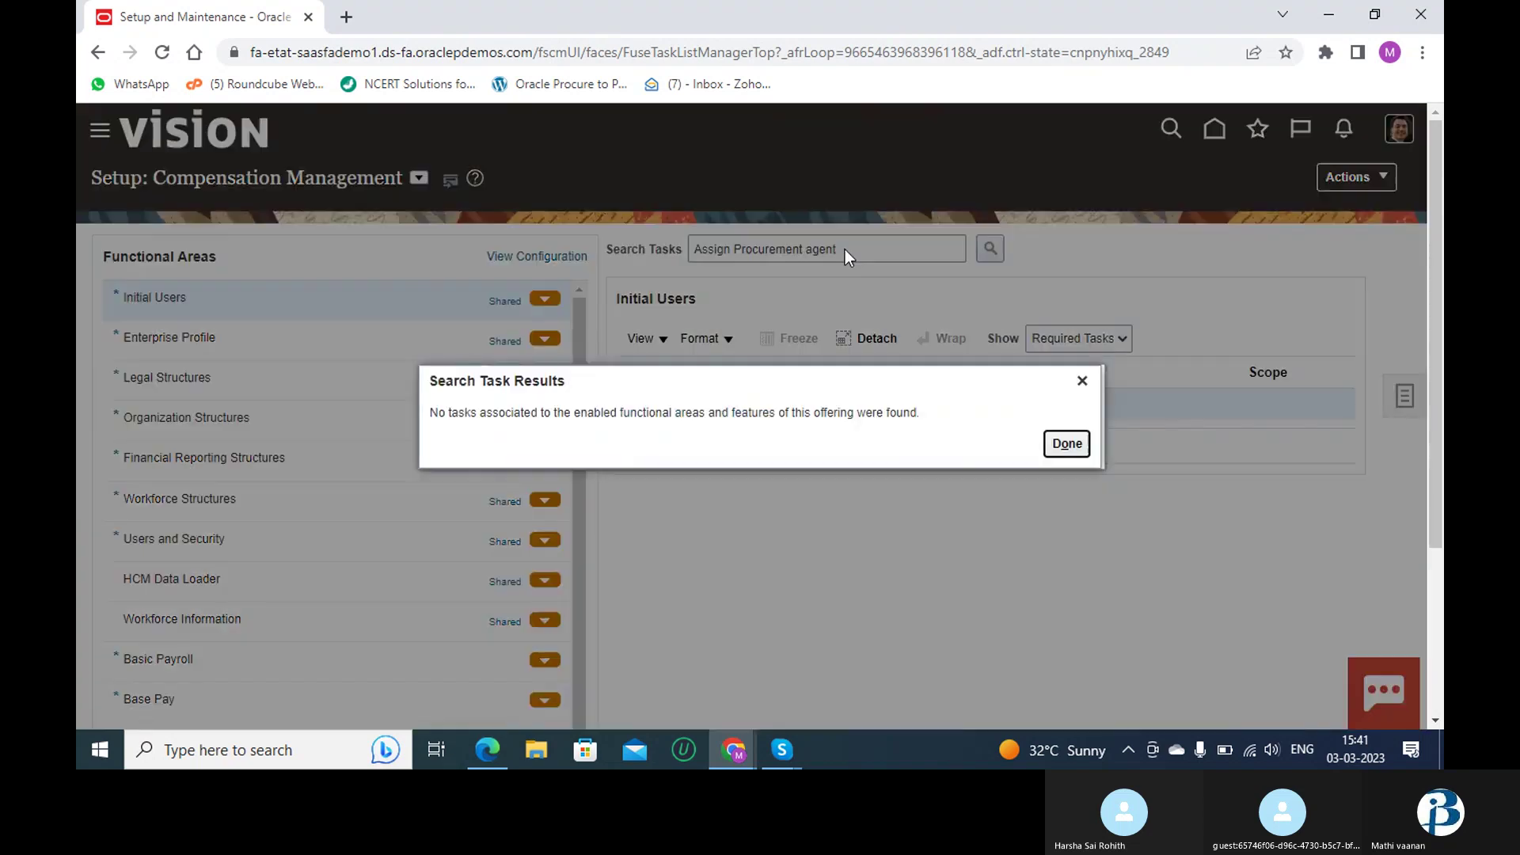
pyautogui.click(1080, 450)
# - Switch the setup to Financials and start Manage Procurement Agents for Payables, choosing to select and add a business unit as its scope
pyautogui.click(426, 177)
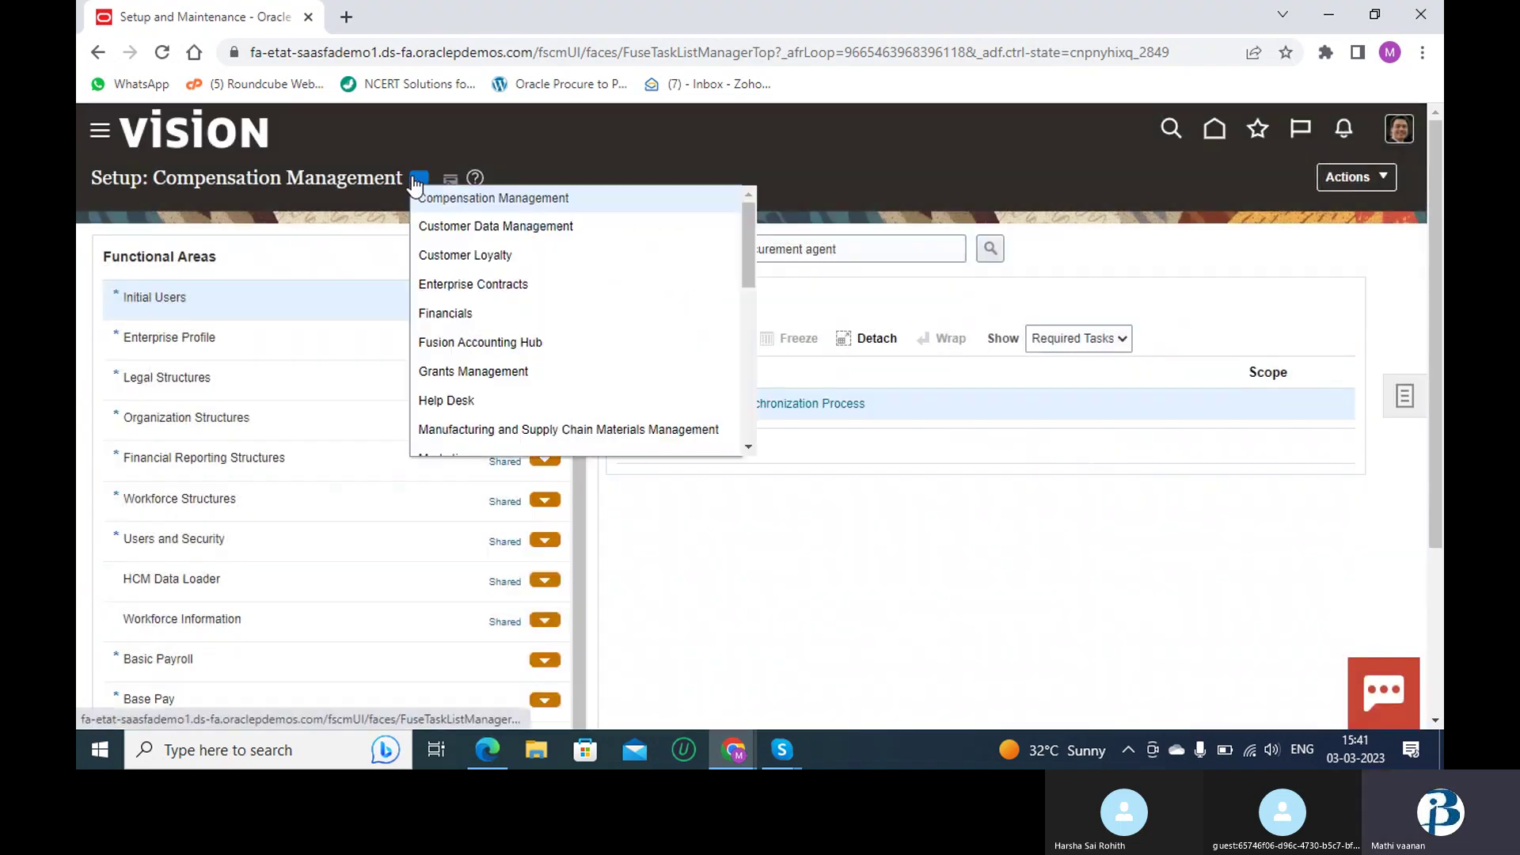
pyautogui.click(478, 312)
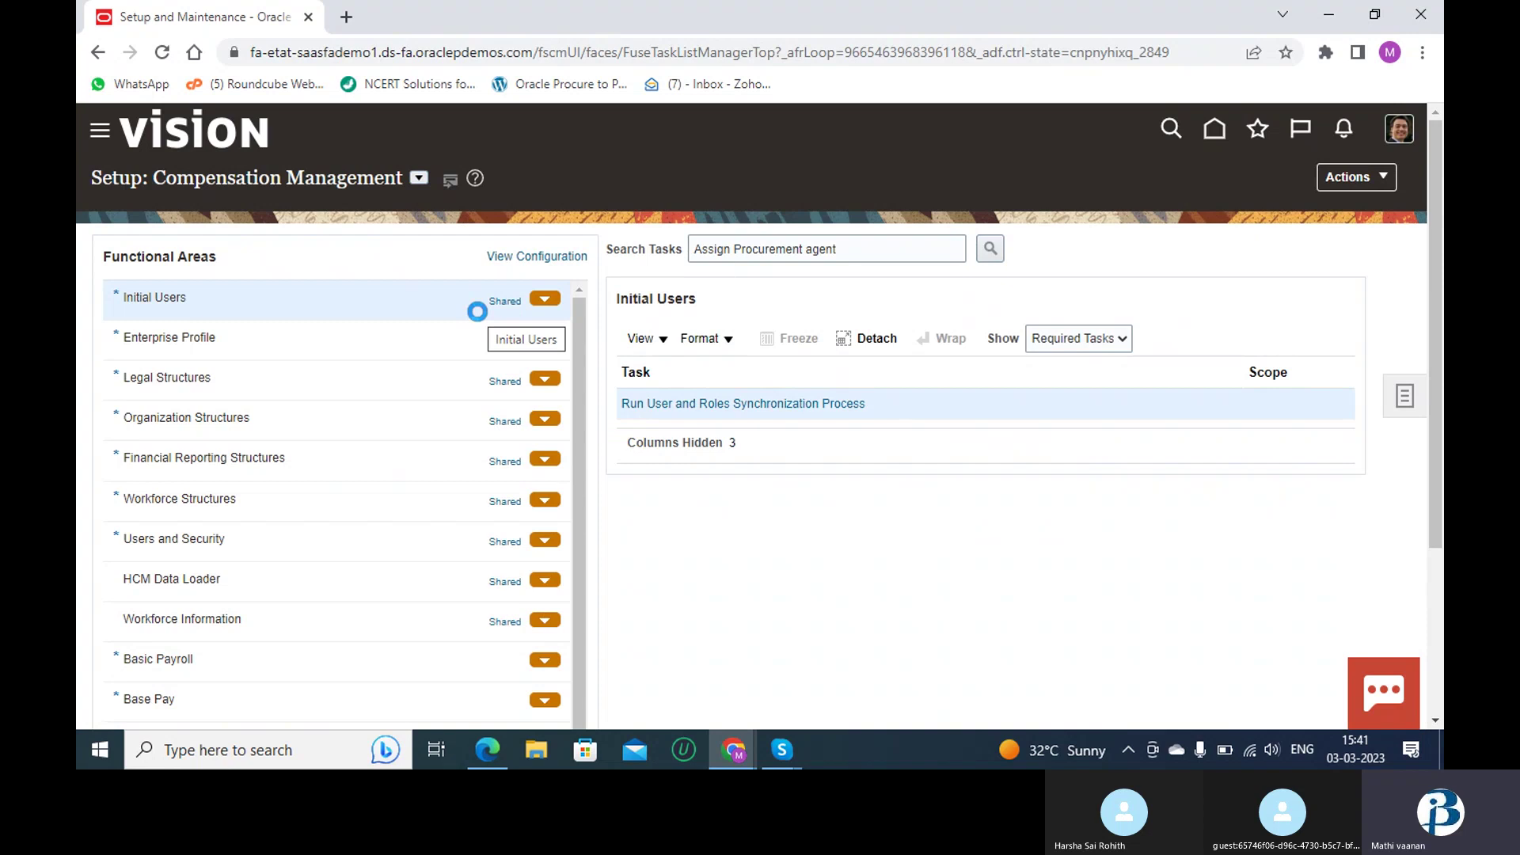
pyautogui.scroll(-2, 404, 448)
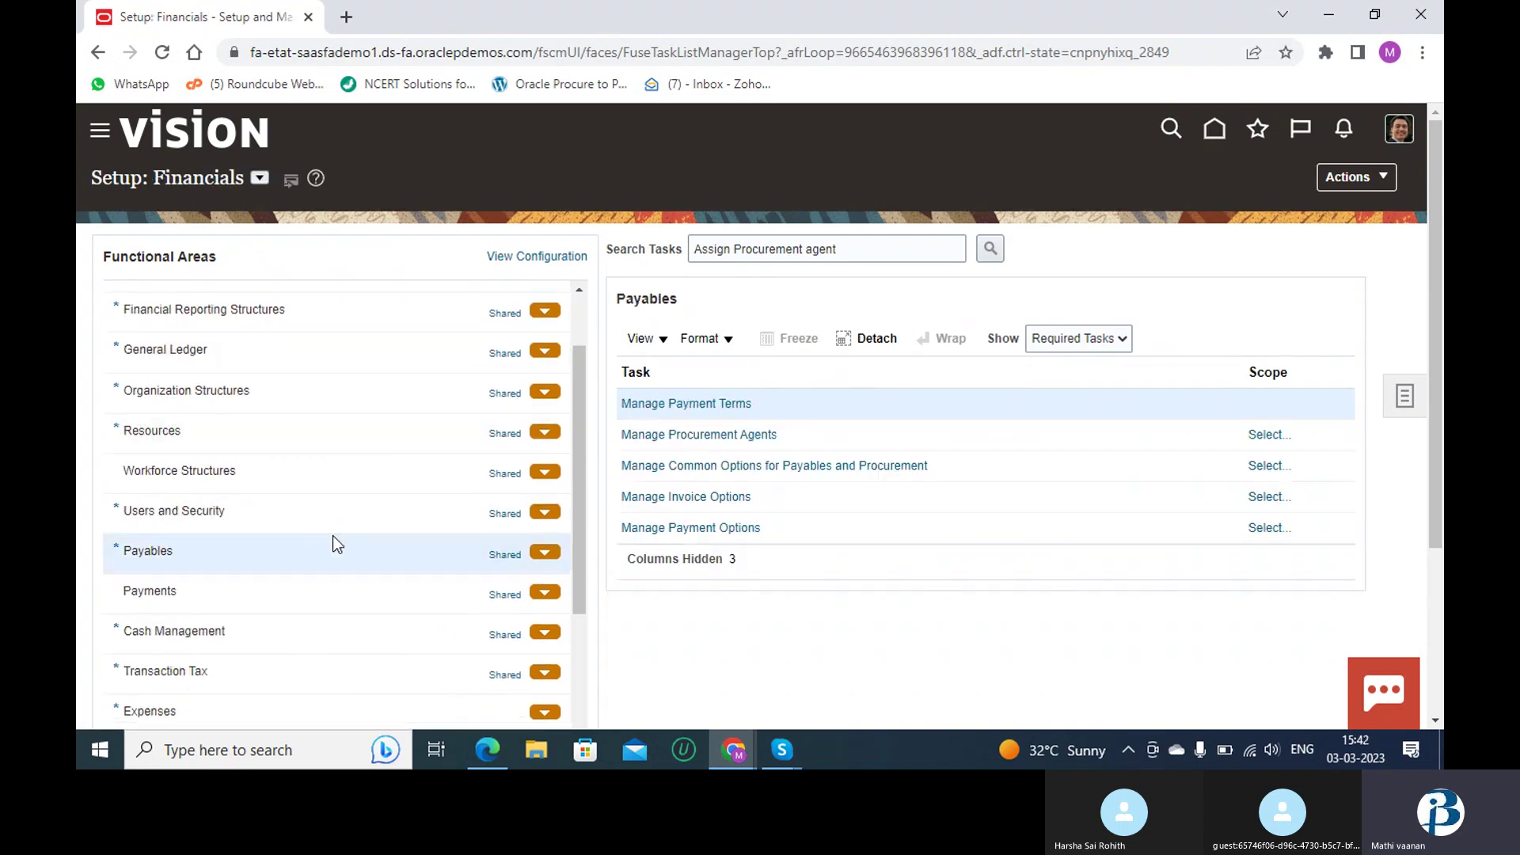
pyautogui.click(736, 431)
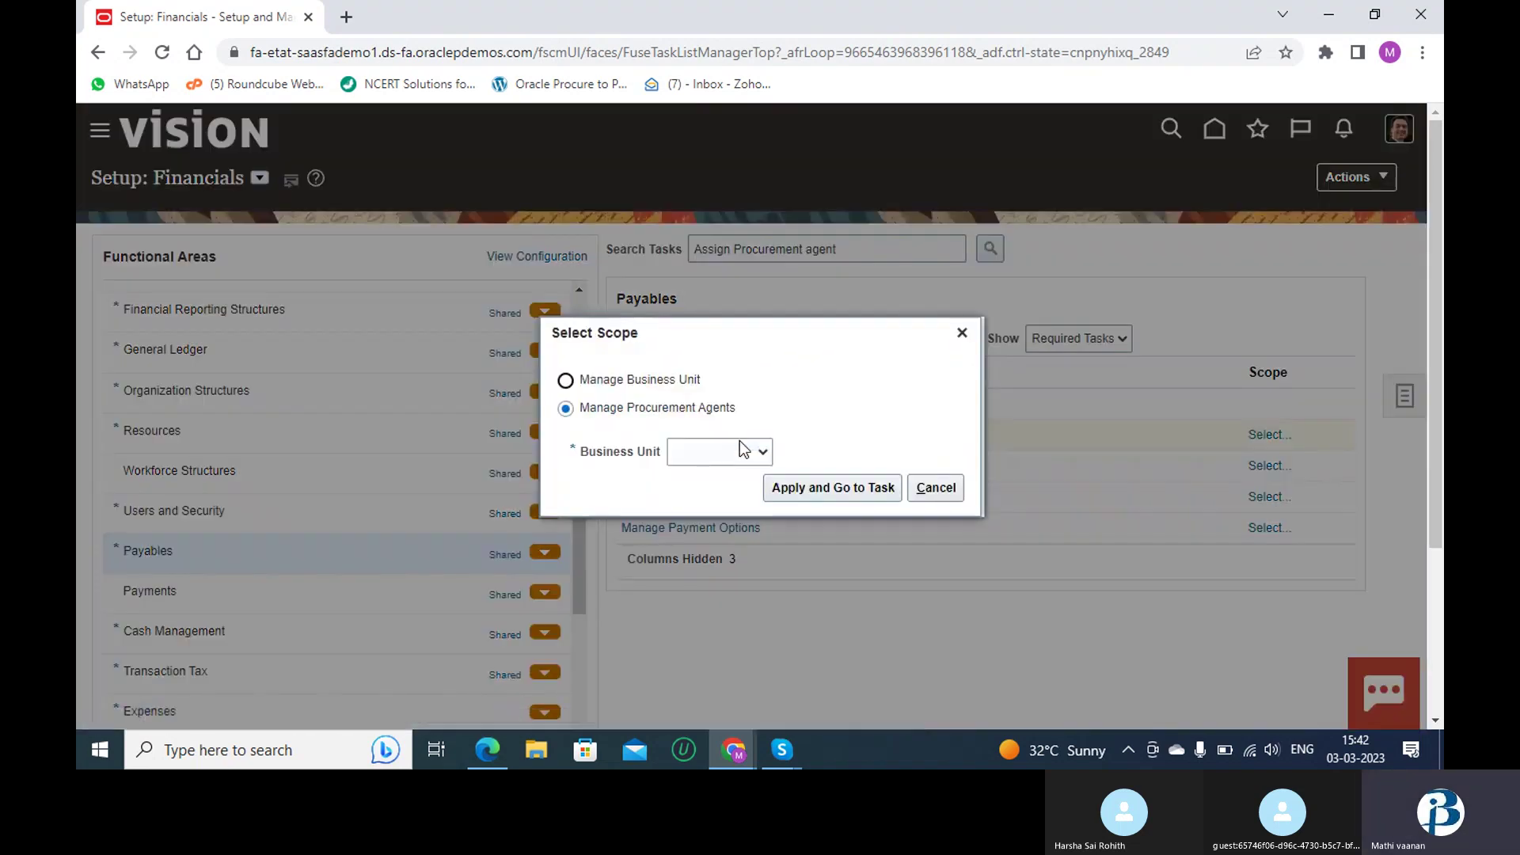
pyautogui.click(741, 457)
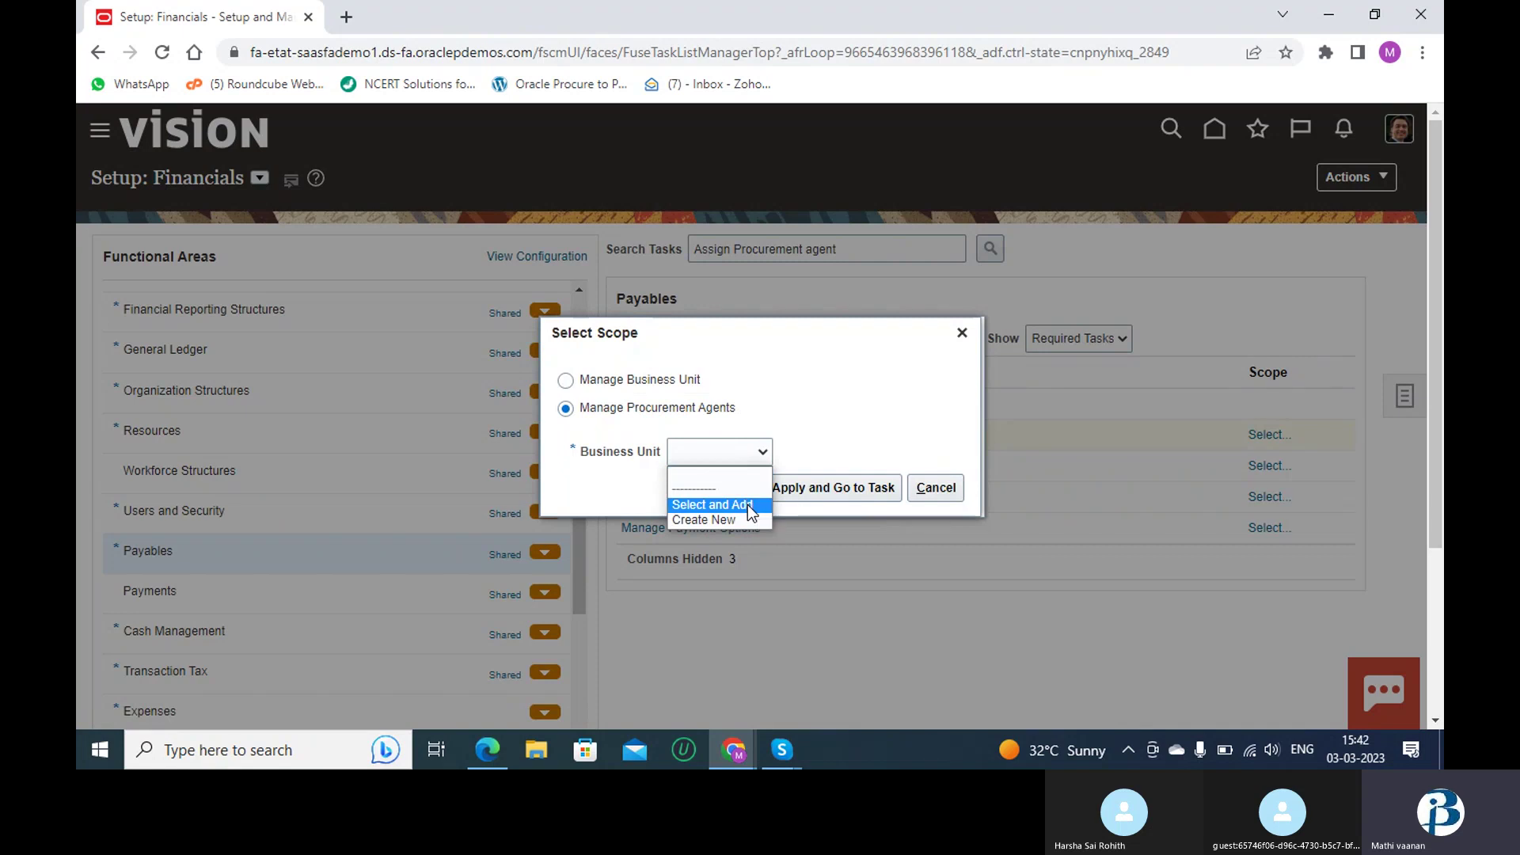
pyautogui.click(716, 504)
pyautogui.click(841, 492)
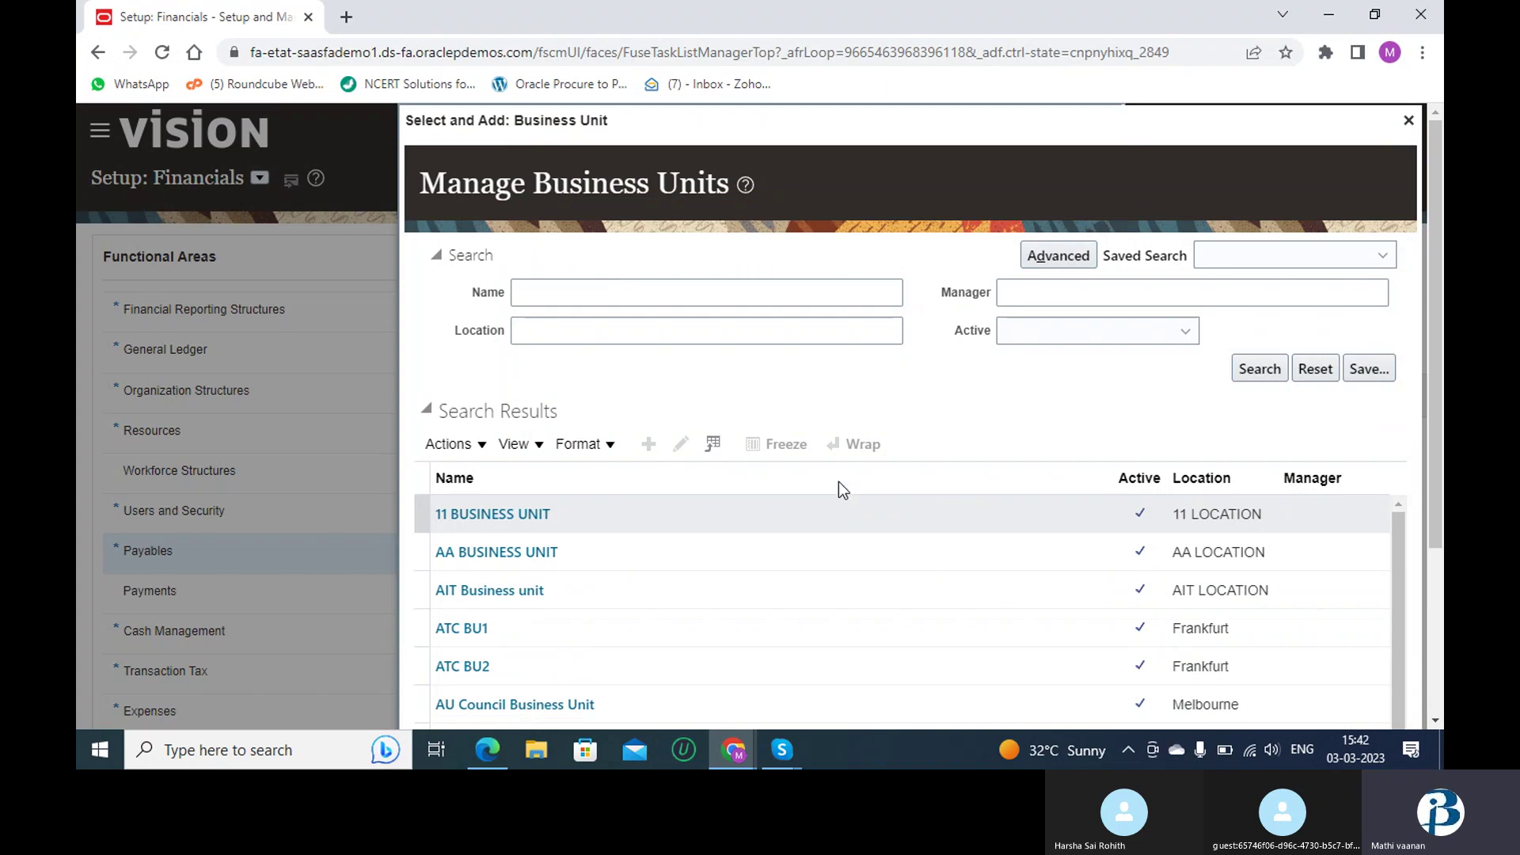
# - Search the business units for US1, open US1 Business Unit and save and close it
pyautogui.click(753, 298)
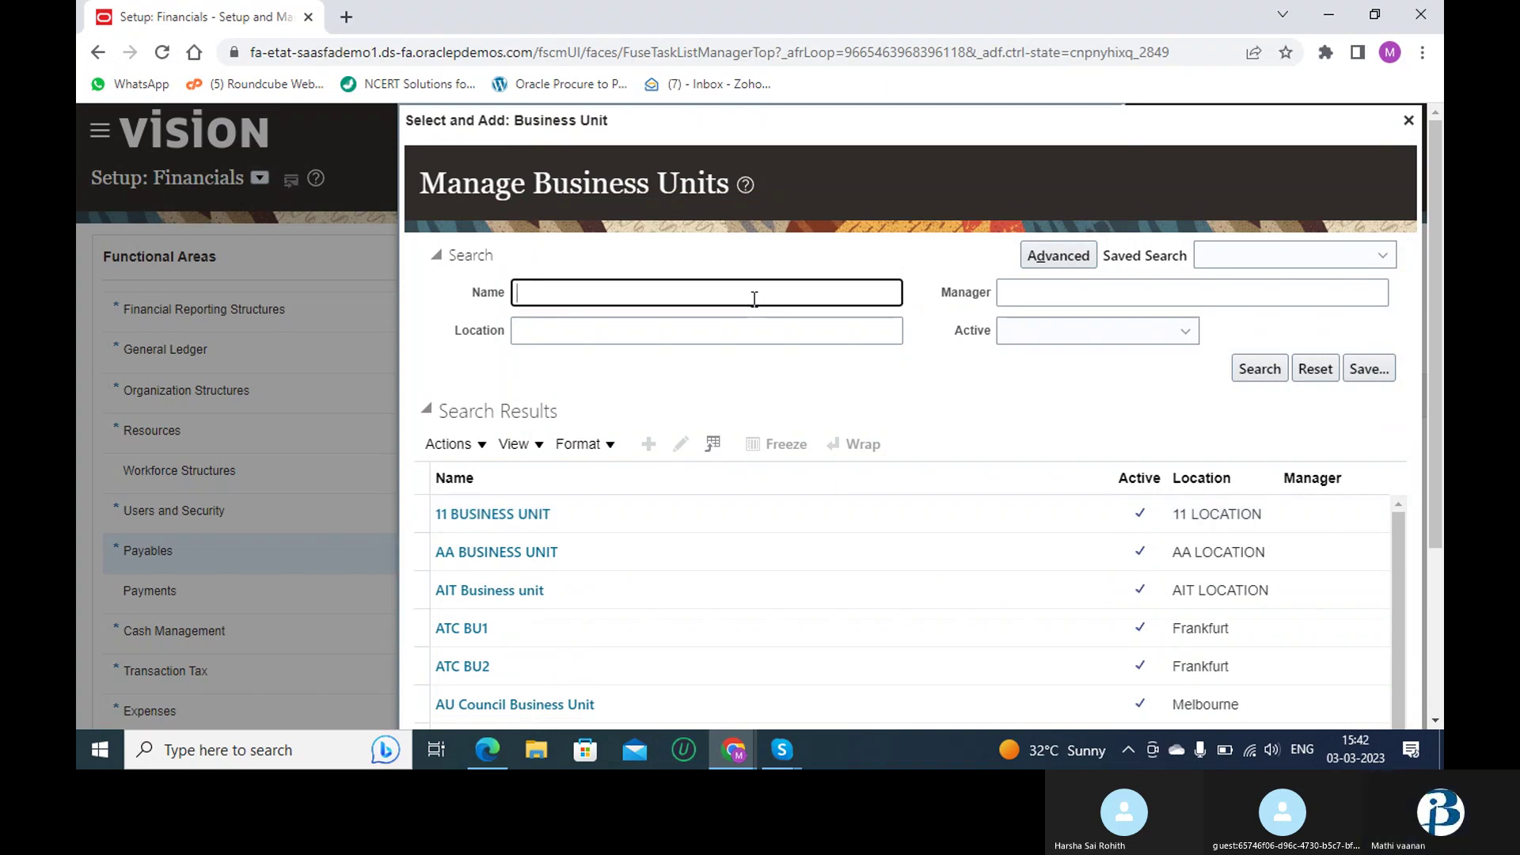
pyautogui.write('US1')
pyautogui.click(1257, 370)
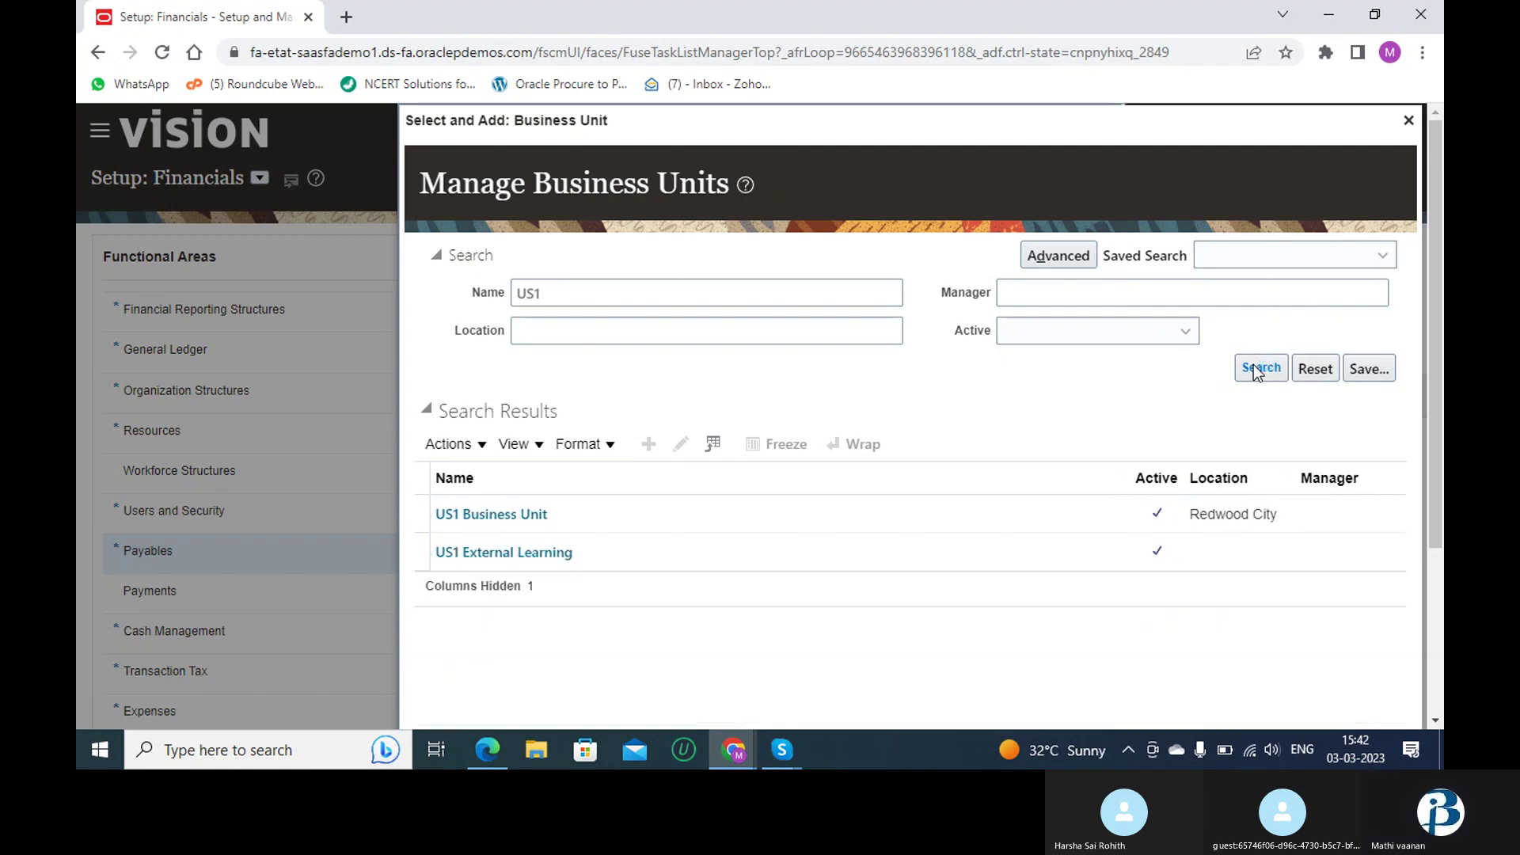
pyautogui.click(519, 513)
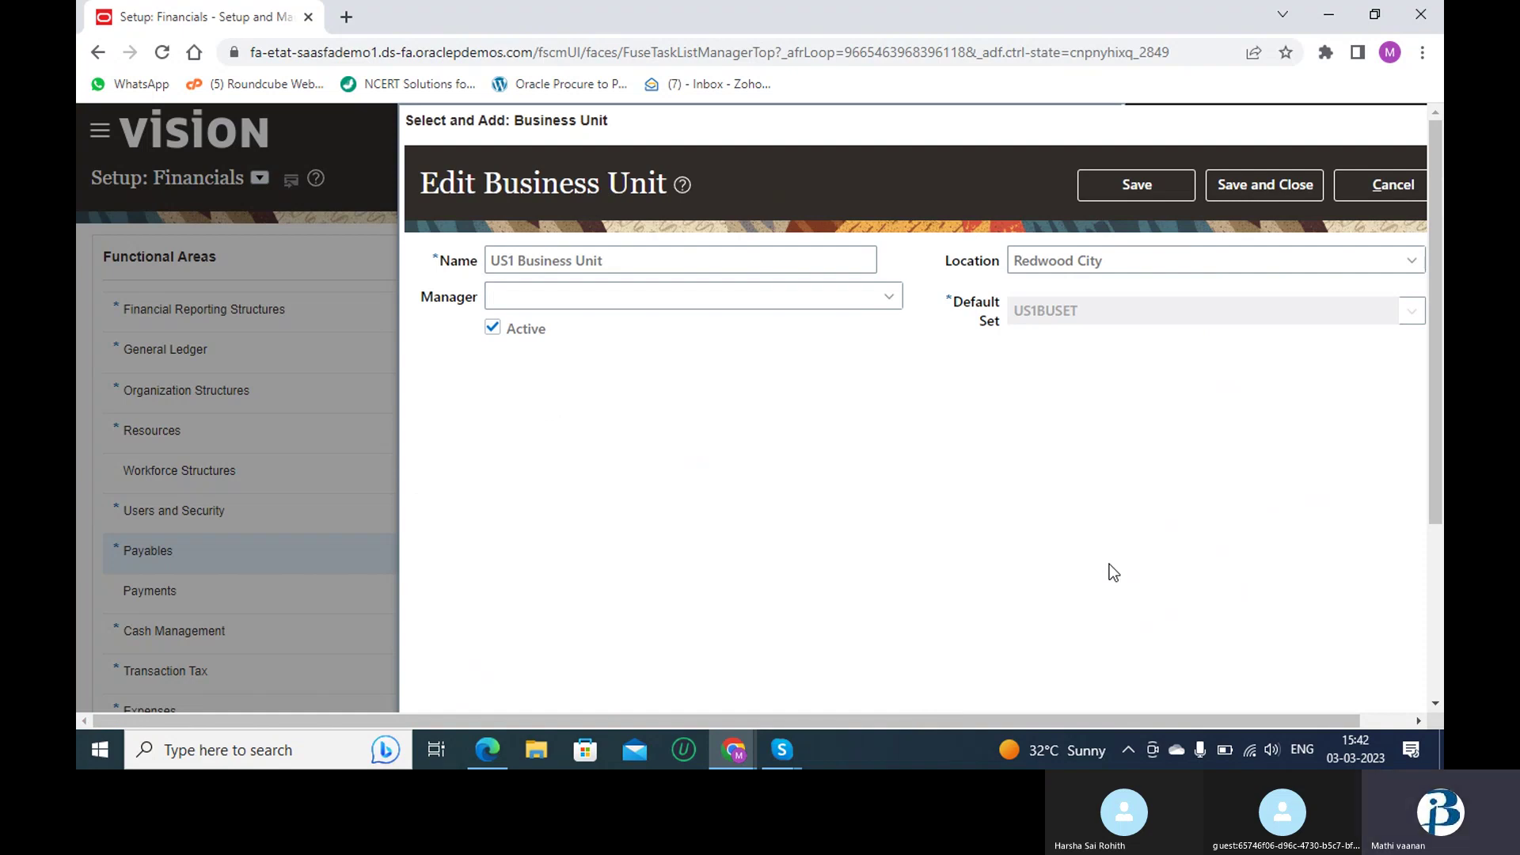
pyautogui.click(1226, 204)
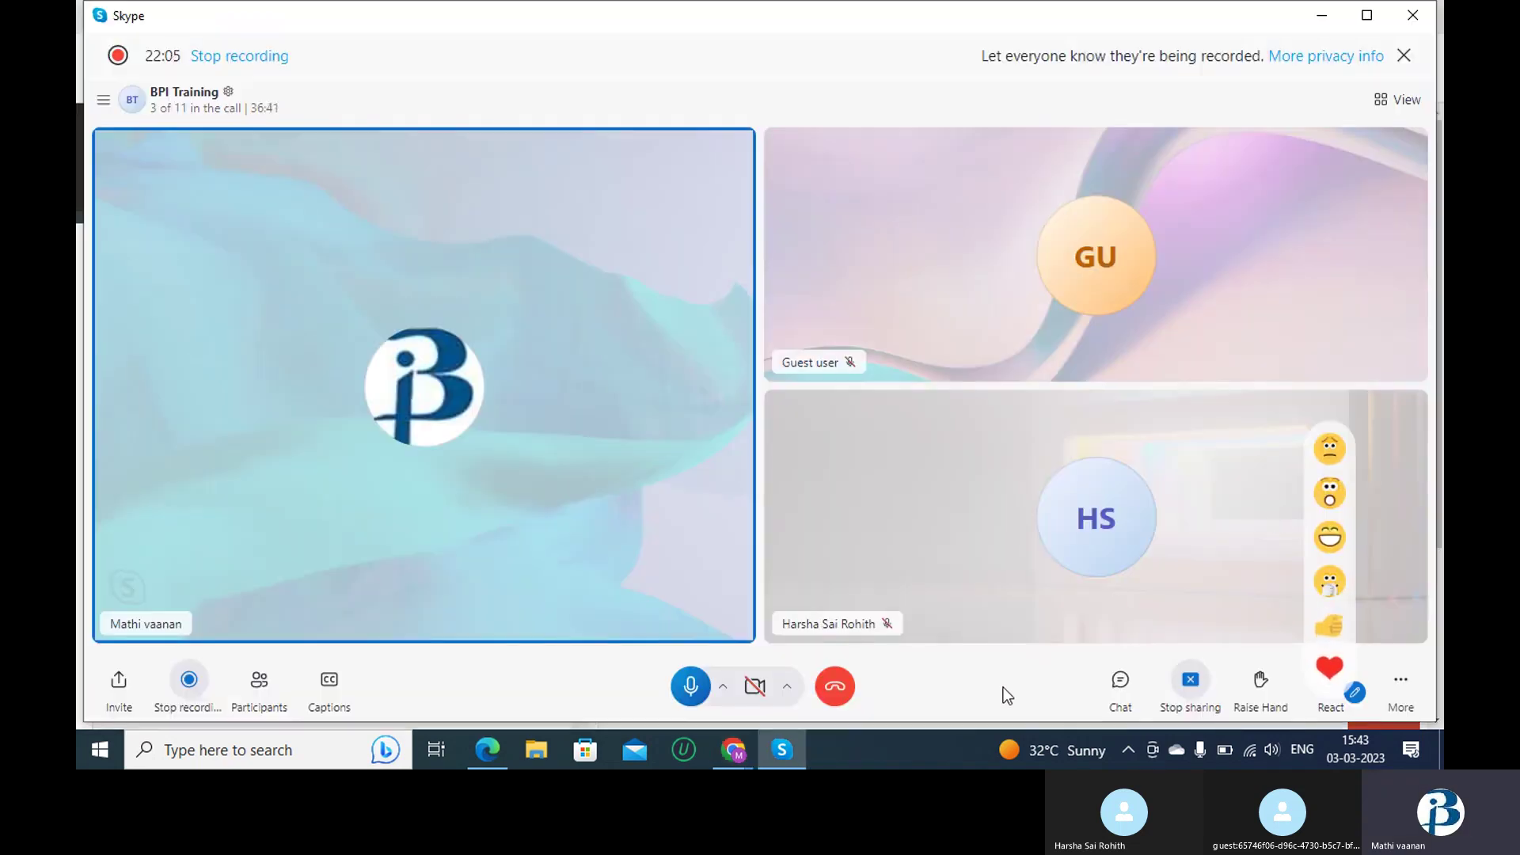
# - Return from the Skype call to the Financials setup in Chrome and check its additional task links
pyautogui.click(1321, 16)
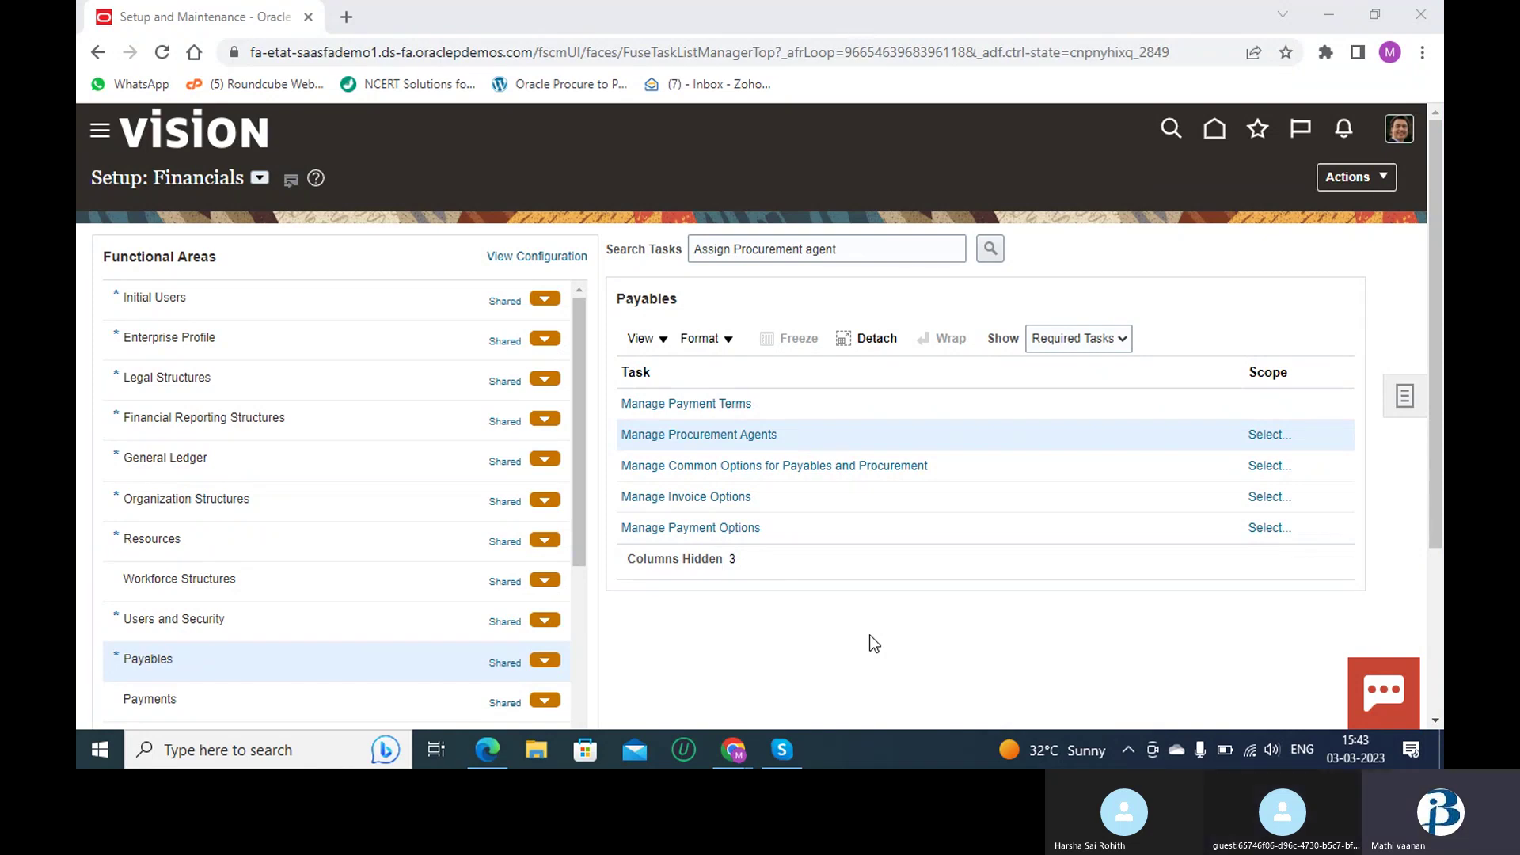
pyautogui.click(1406, 400)
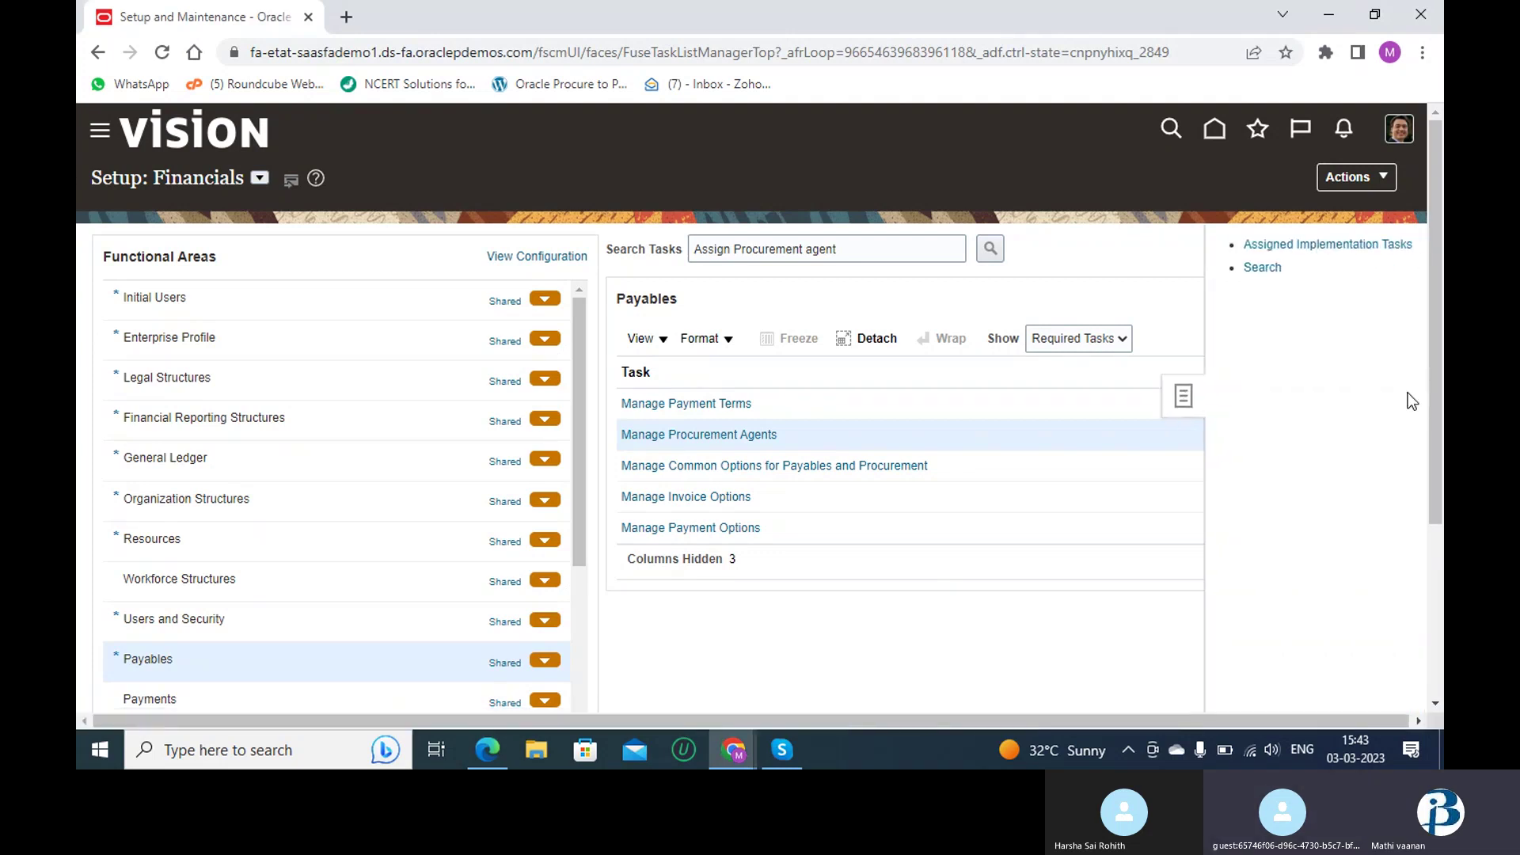
pyautogui.click(1092, 605)
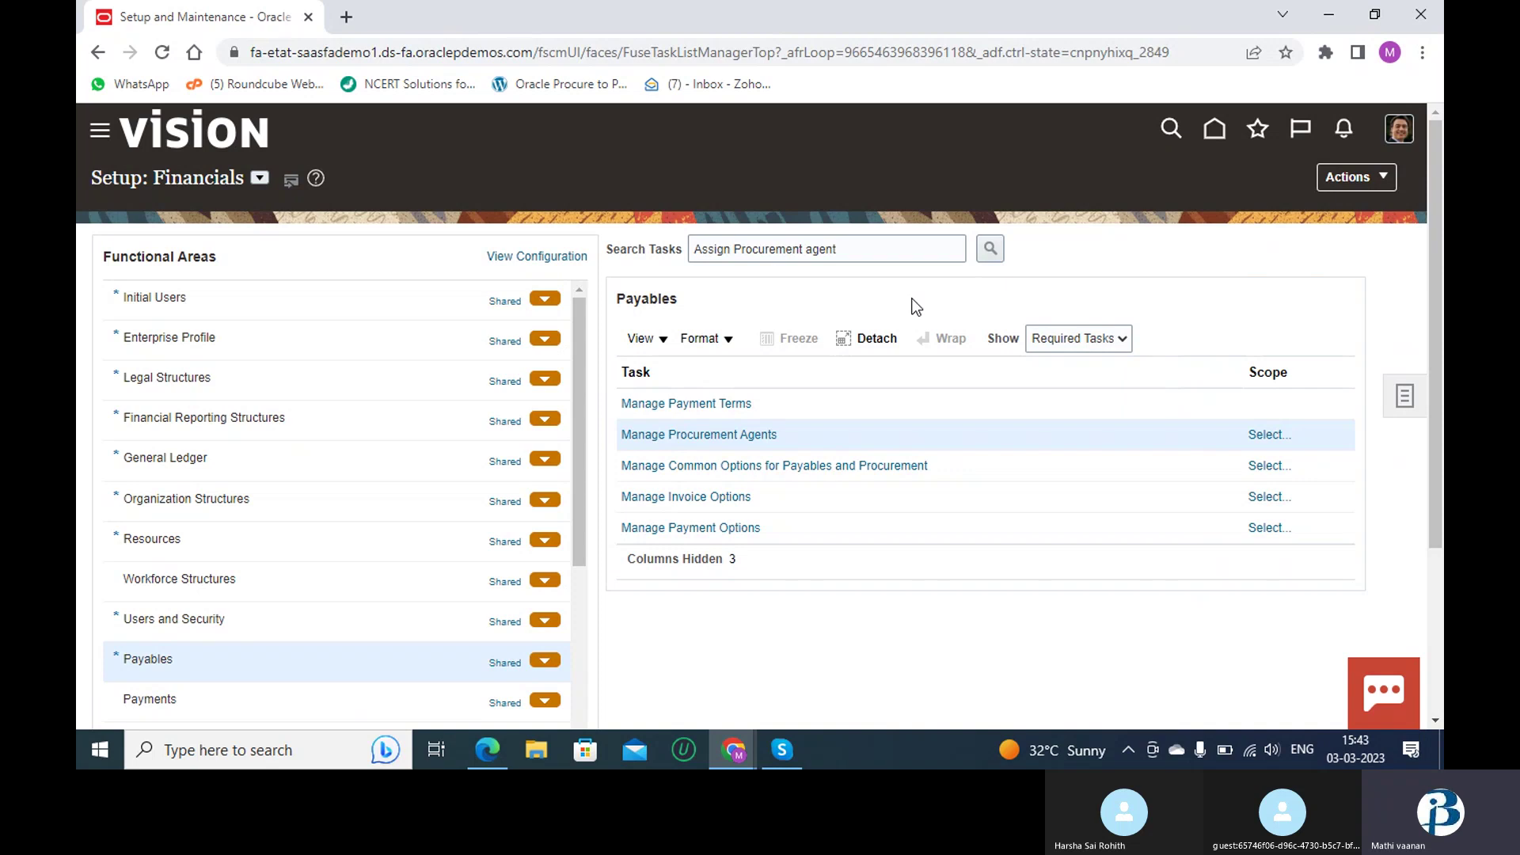
# - Review the Payables quick actions and apps from the home page and open the Payments overview
pyautogui.click(209, 140)
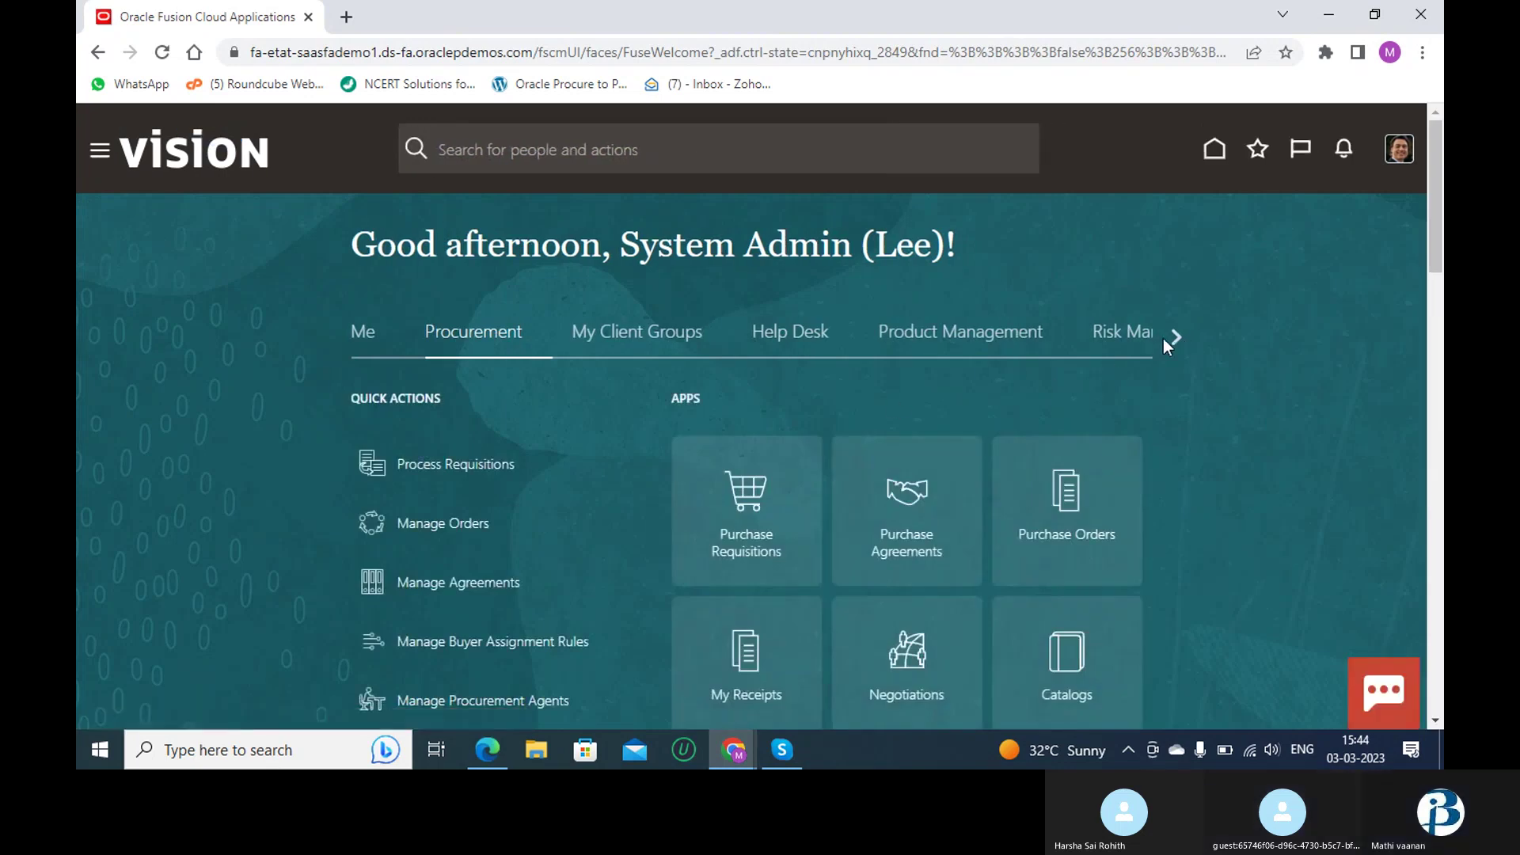
pyautogui.click(1189, 339)
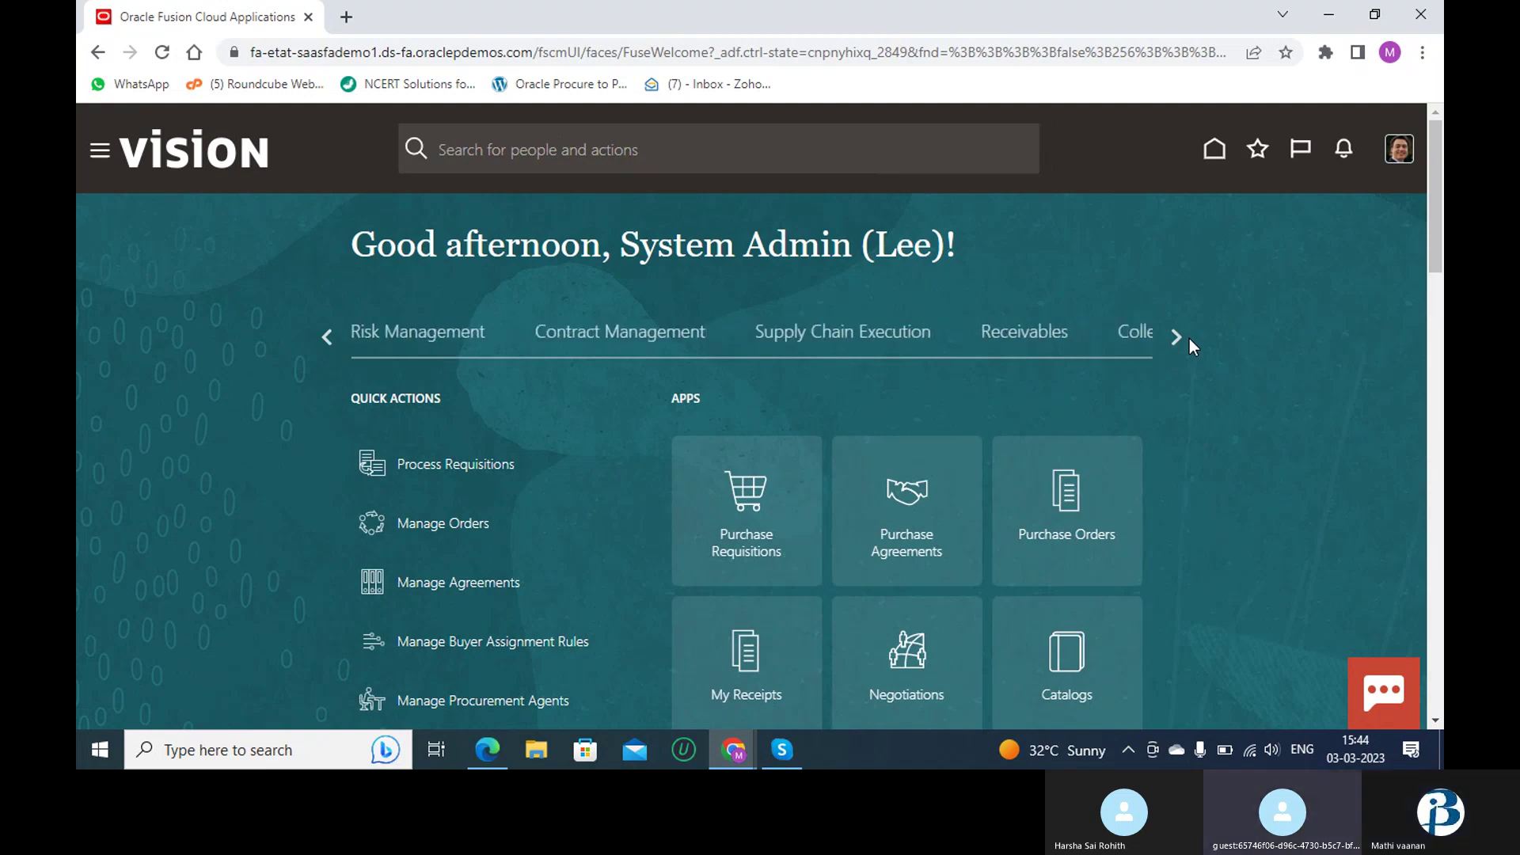
pyautogui.click(1190, 339)
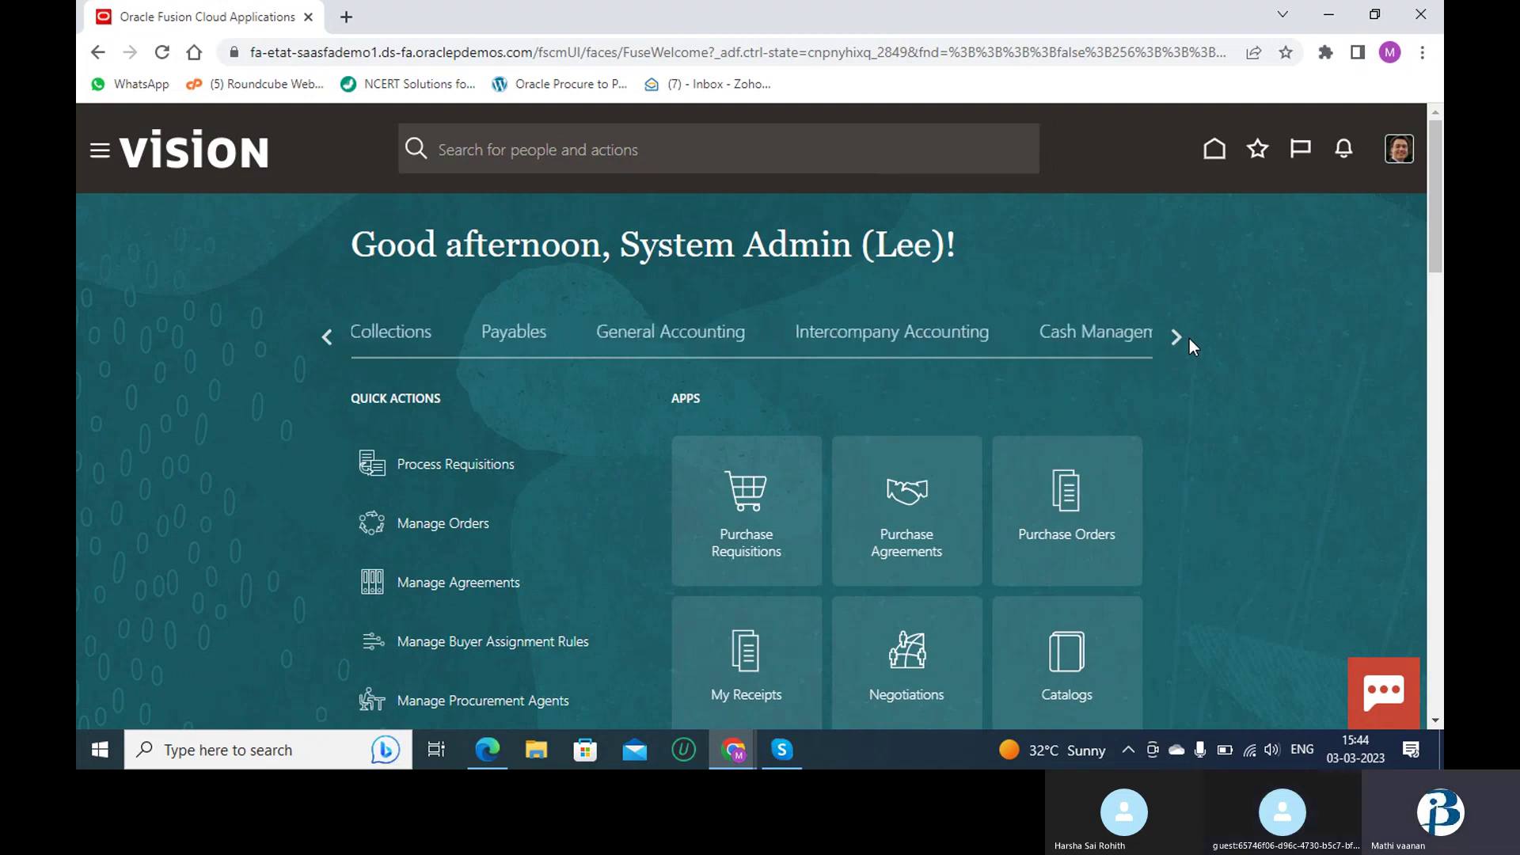
pyautogui.click(533, 334)
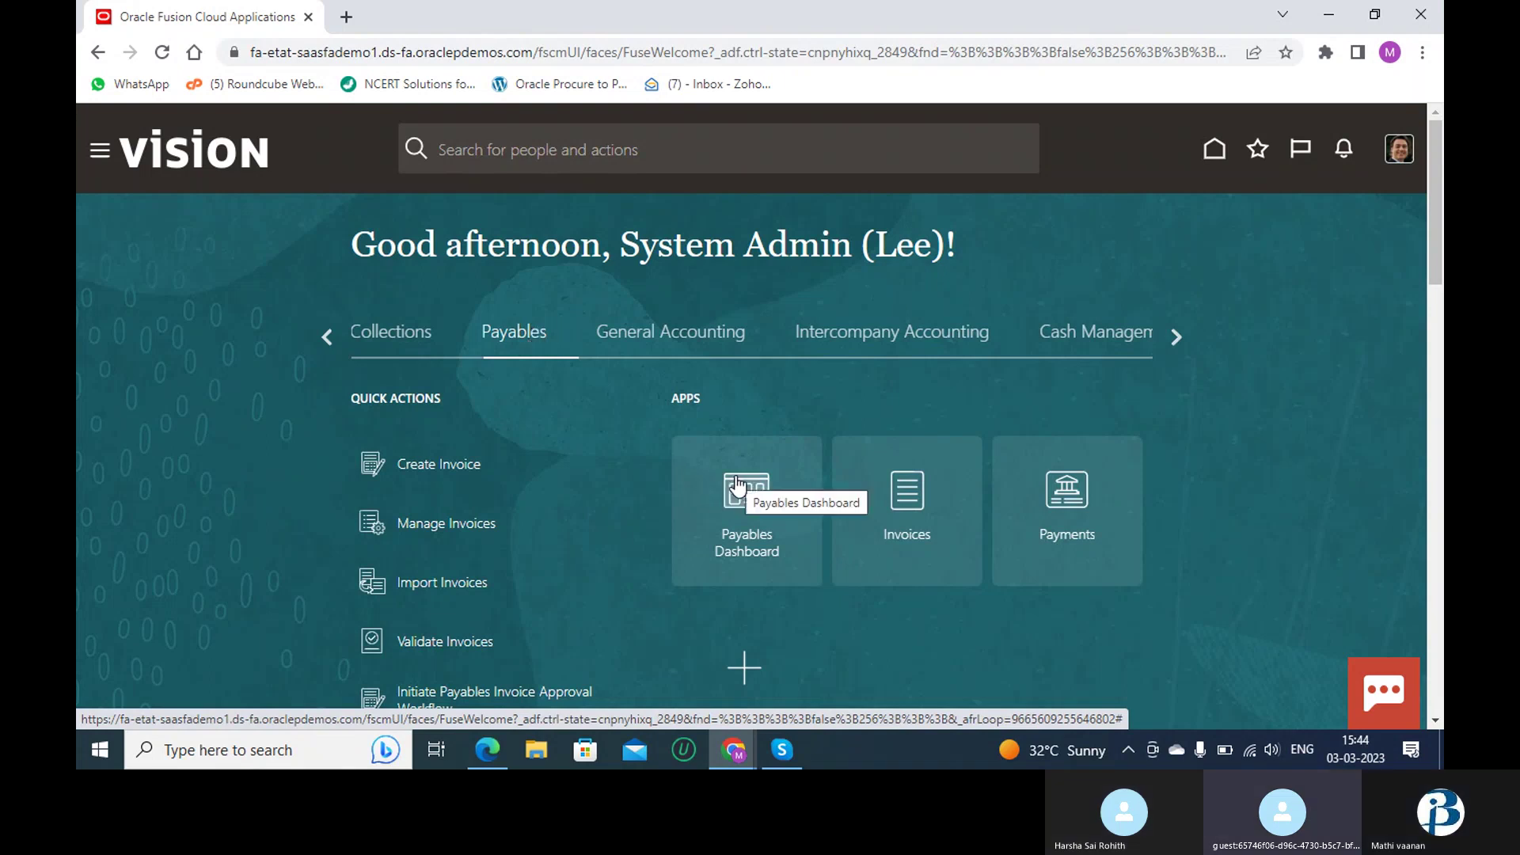
pyautogui.scroll(-2, 582, 509)
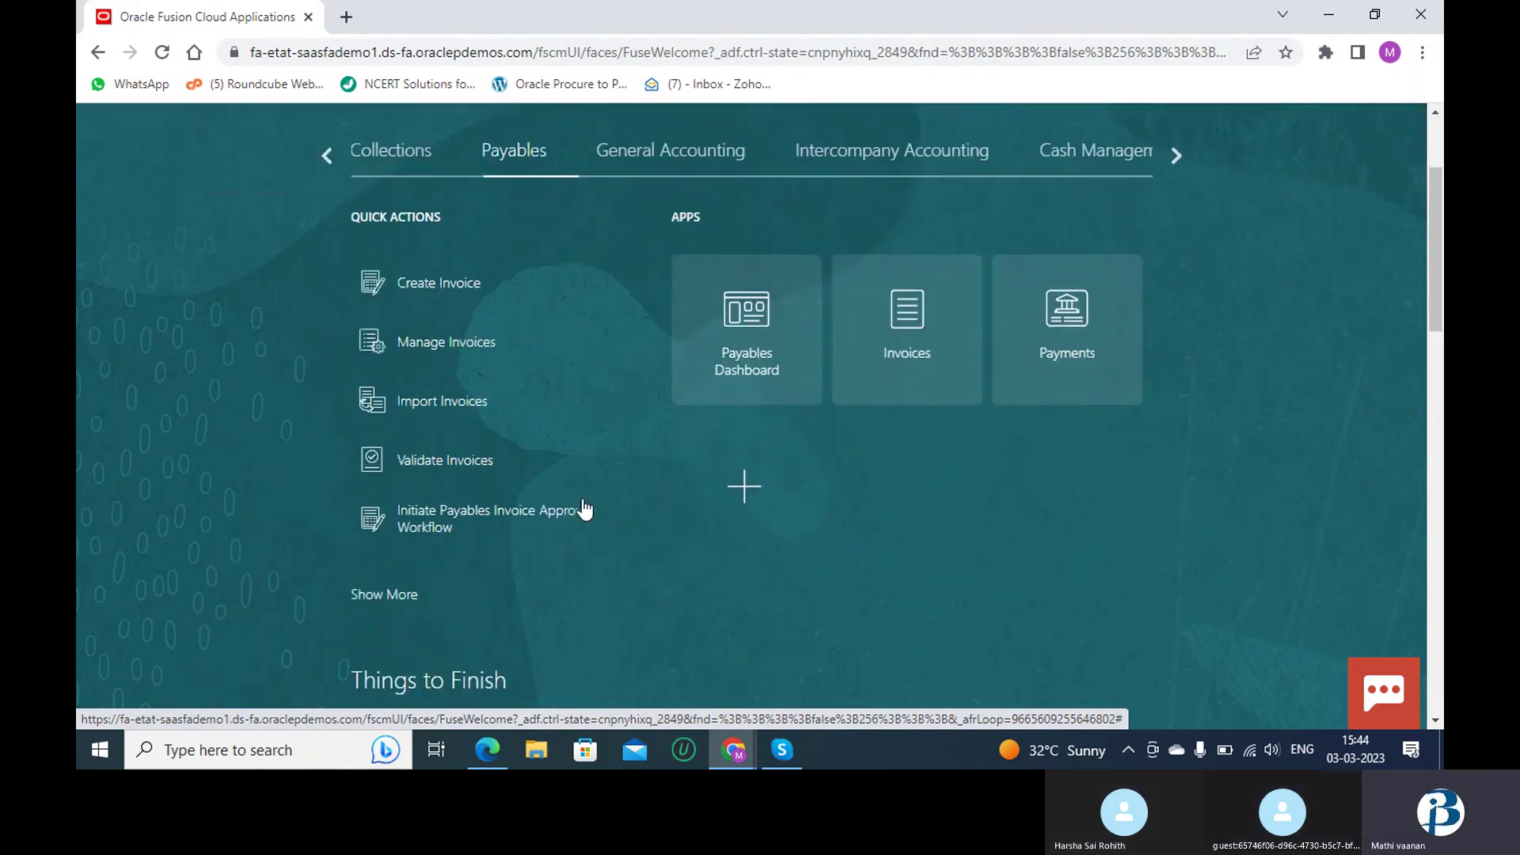
pyautogui.scroll(-1, 585, 510)
pyautogui.scroll(4, 584, 509)
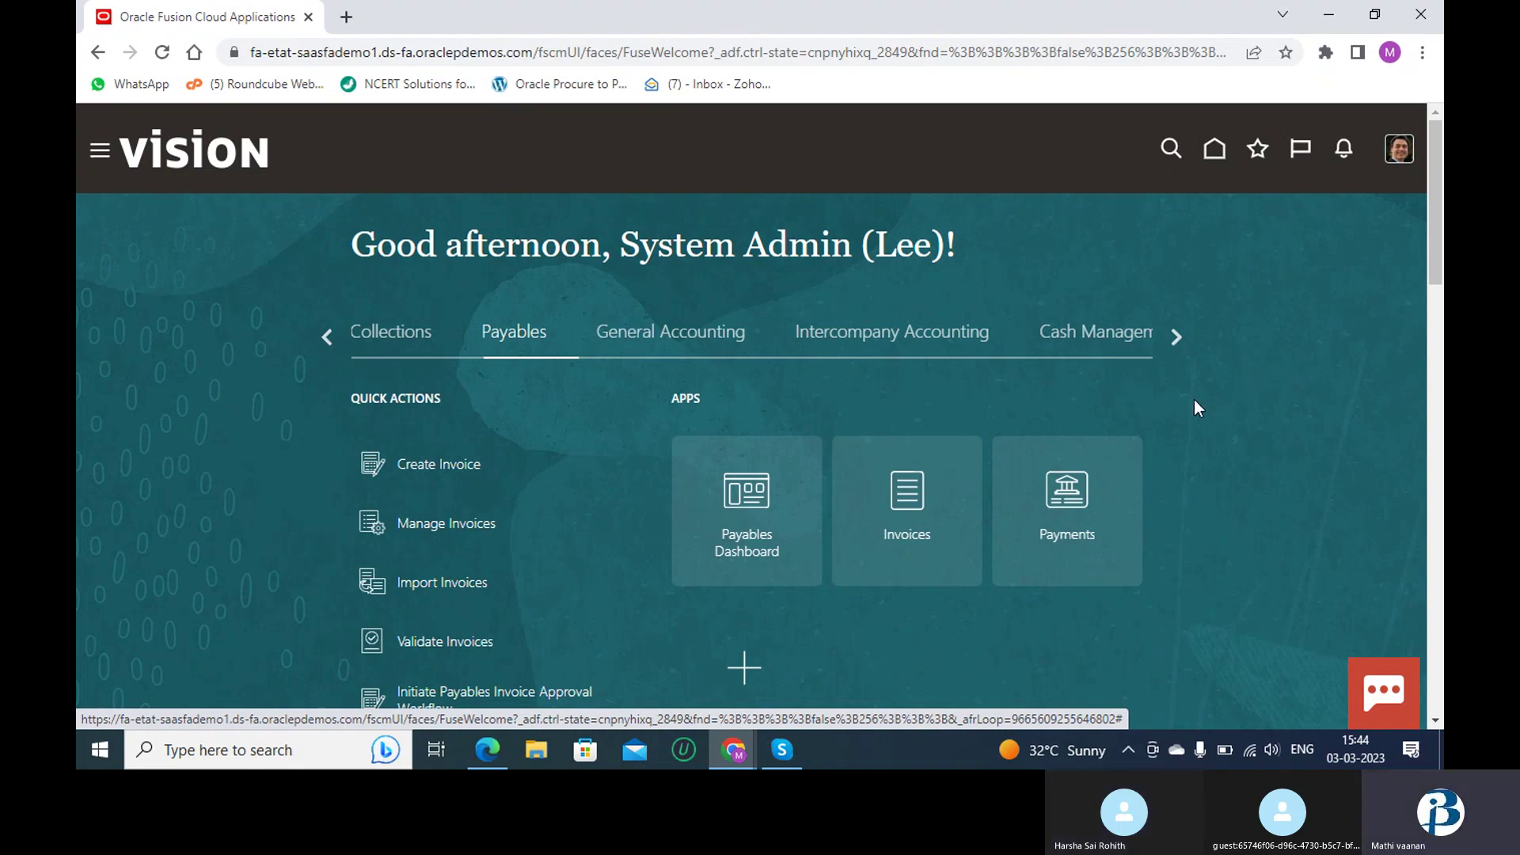
pyautogui.click(1073, 500)
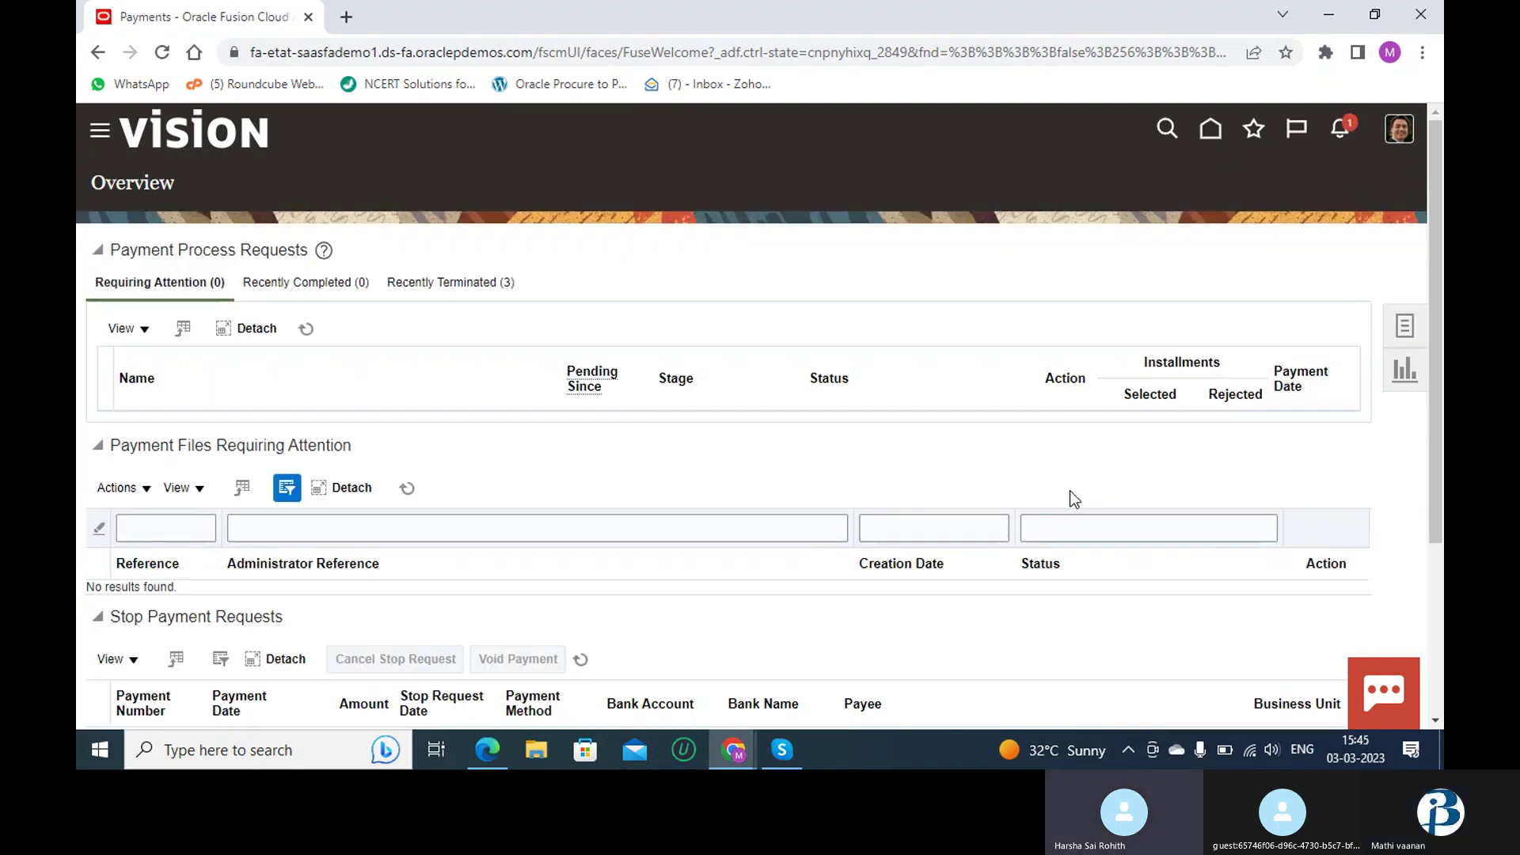
# - Return to the home page and display the Procurement quick actions and apps
pyautogui.click(209, 133)
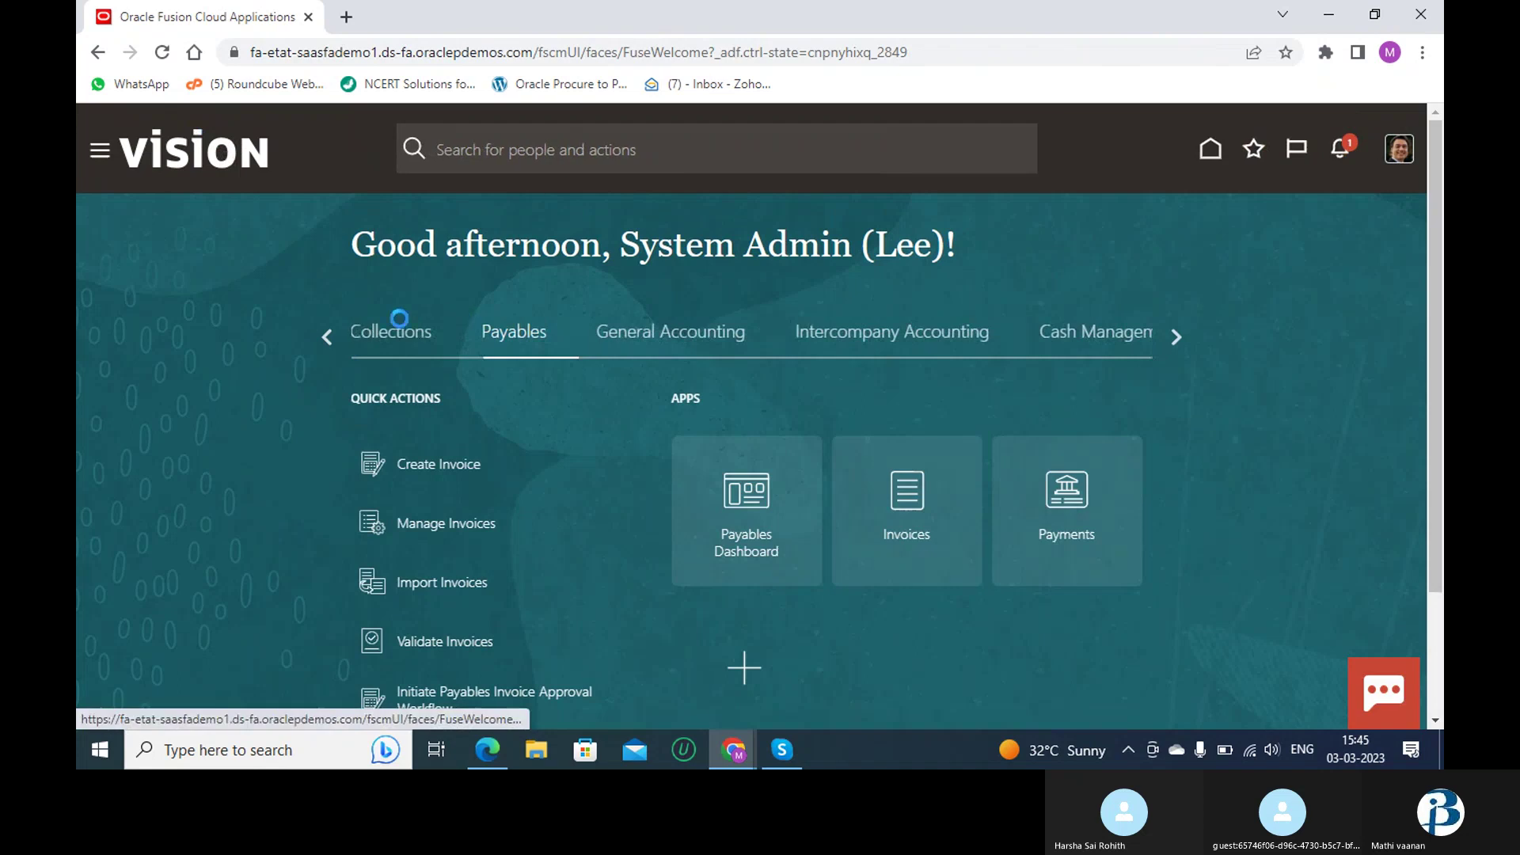
pyautogui.click(339, 343)
pyautogui.click(326, 341)
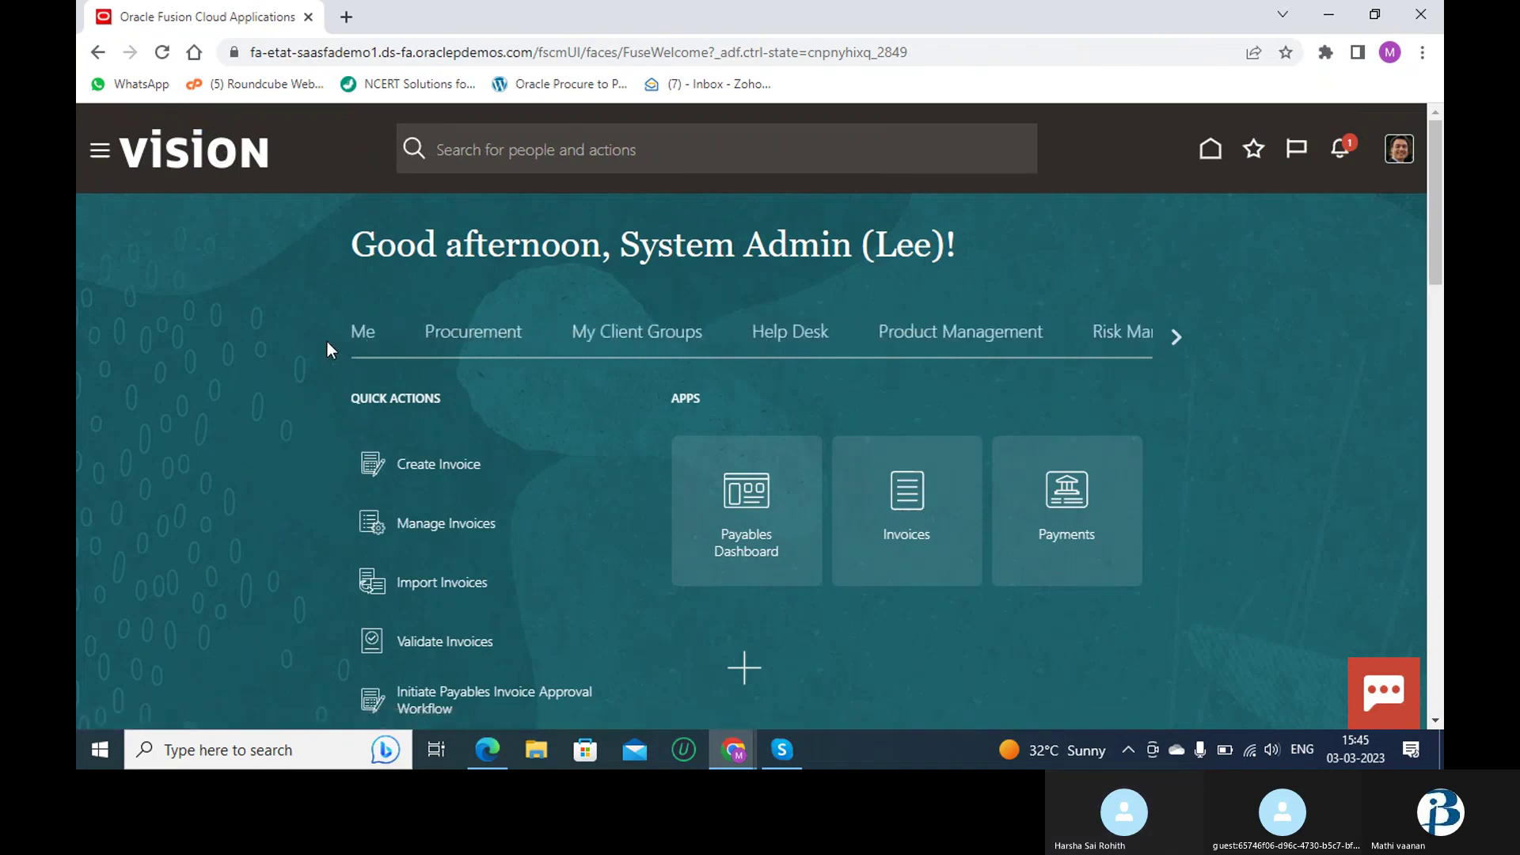
pyautogui.click(482, 337)
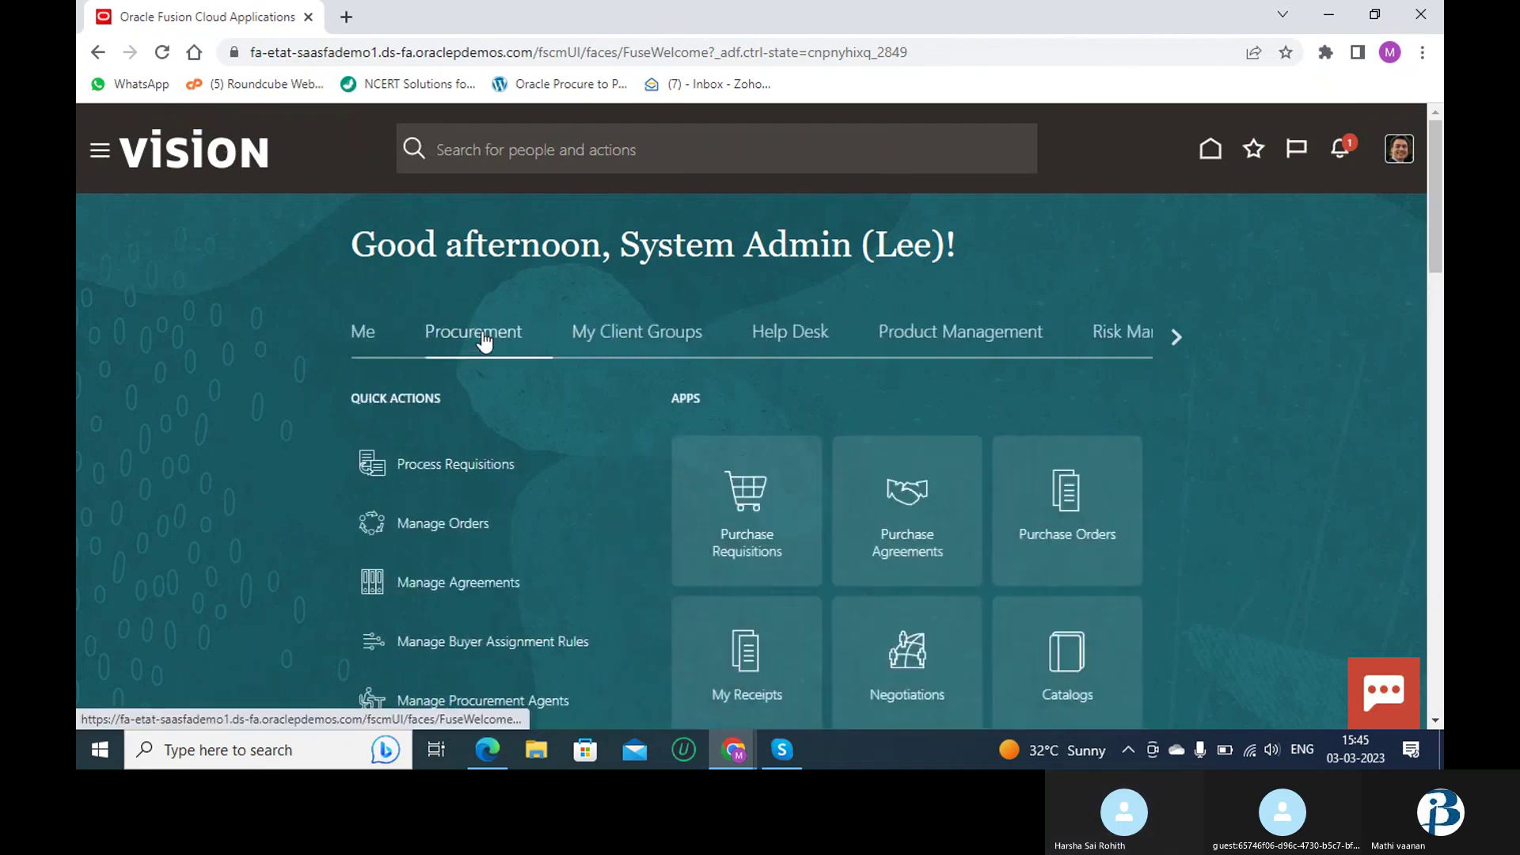
# - Check the Product Management area on the home page, and review the Procurement quick actions and apps
pyautogui.click(1023, 339)
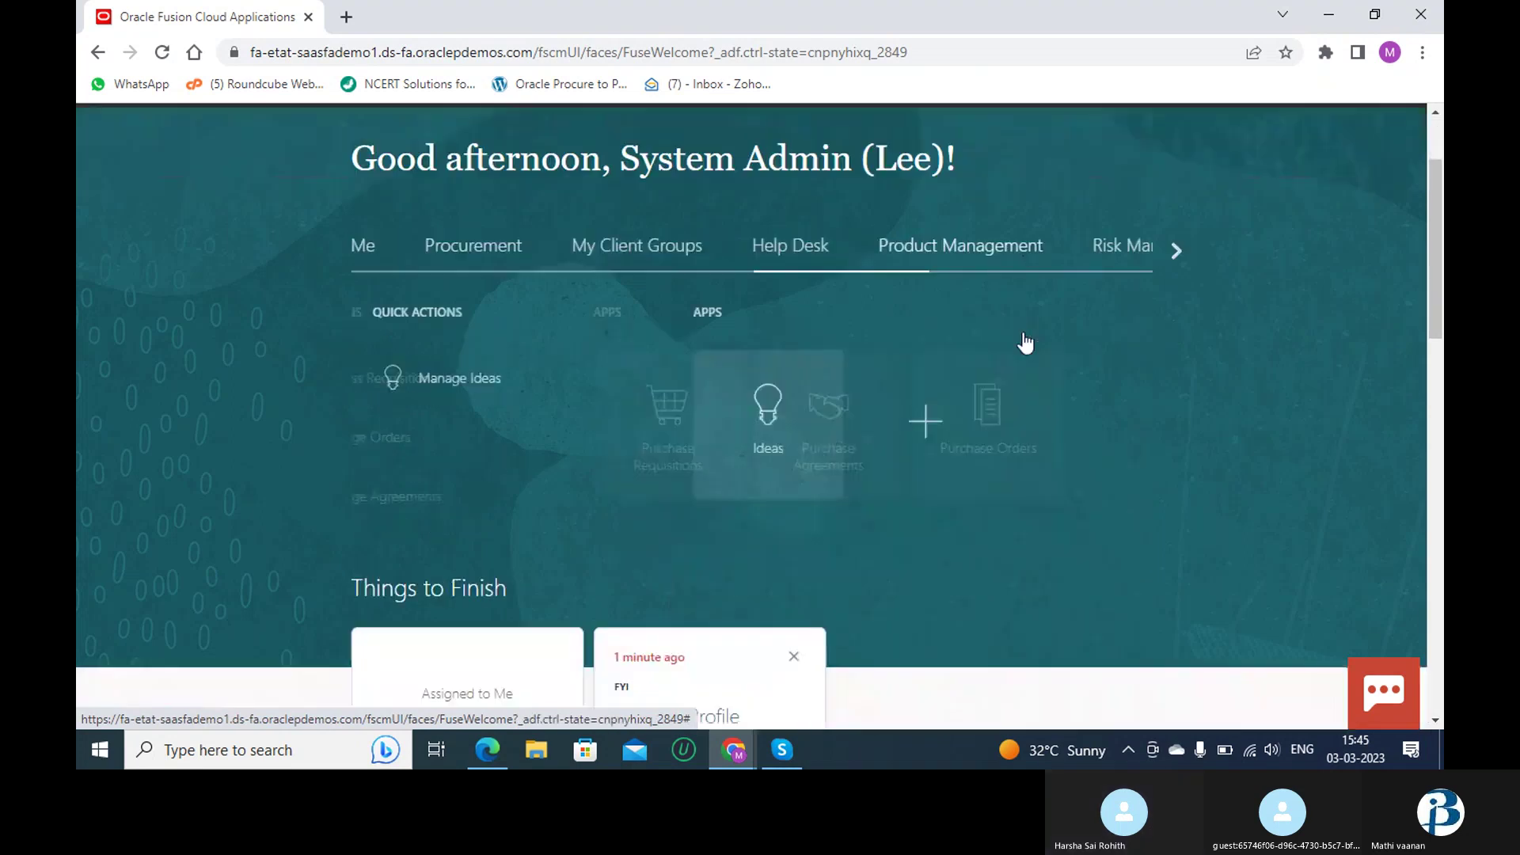
pyautogui.scroll(-3, 1023, 341)
pyautogui.scroll(2, 1023, 340)
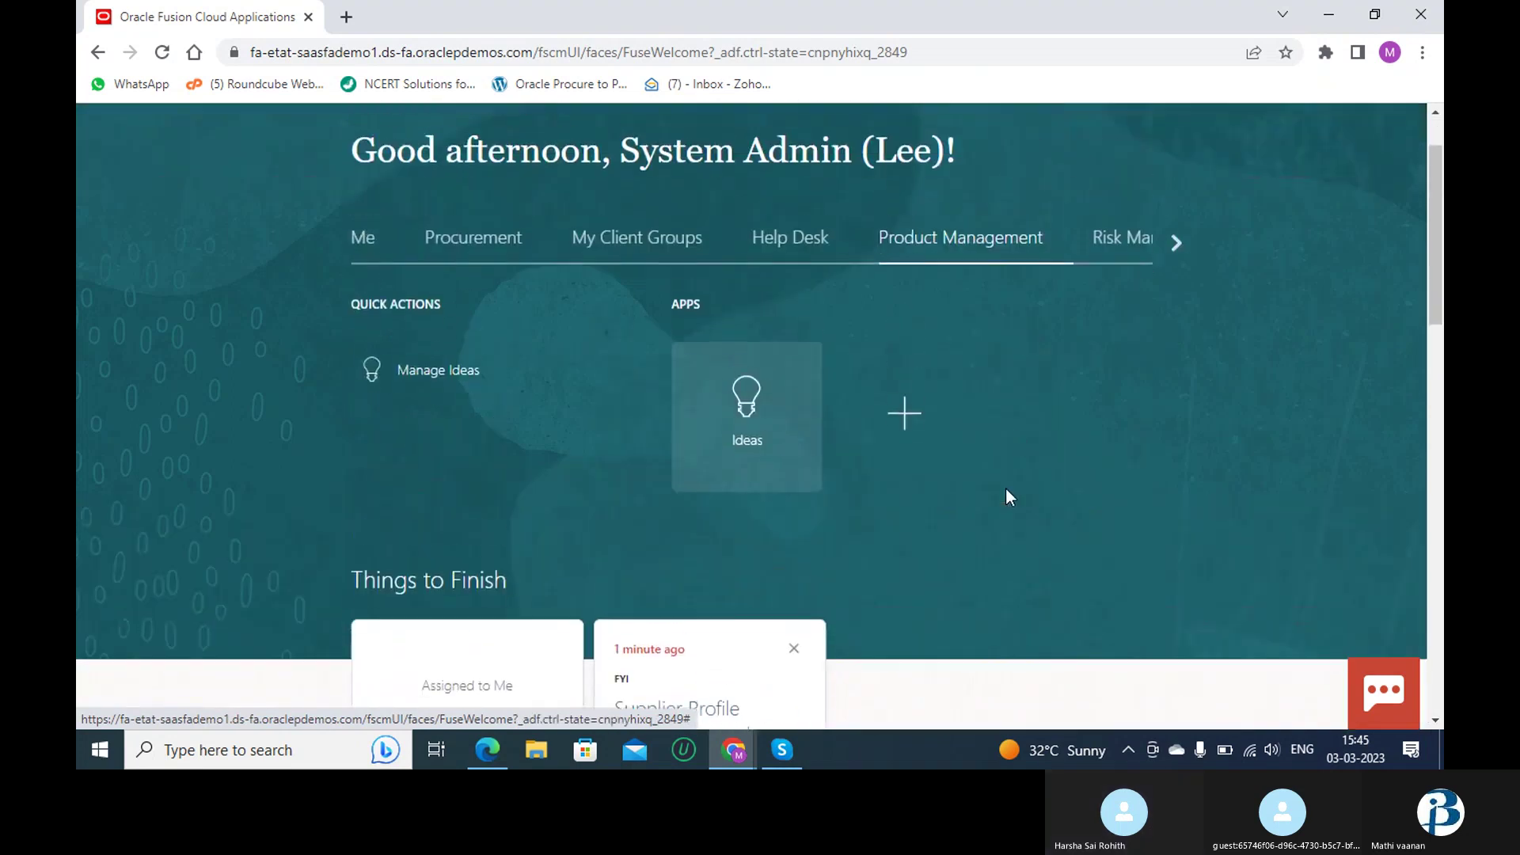
pyautogui.click(497, 247)
pyautogui.scroll(-2, 667, 445)
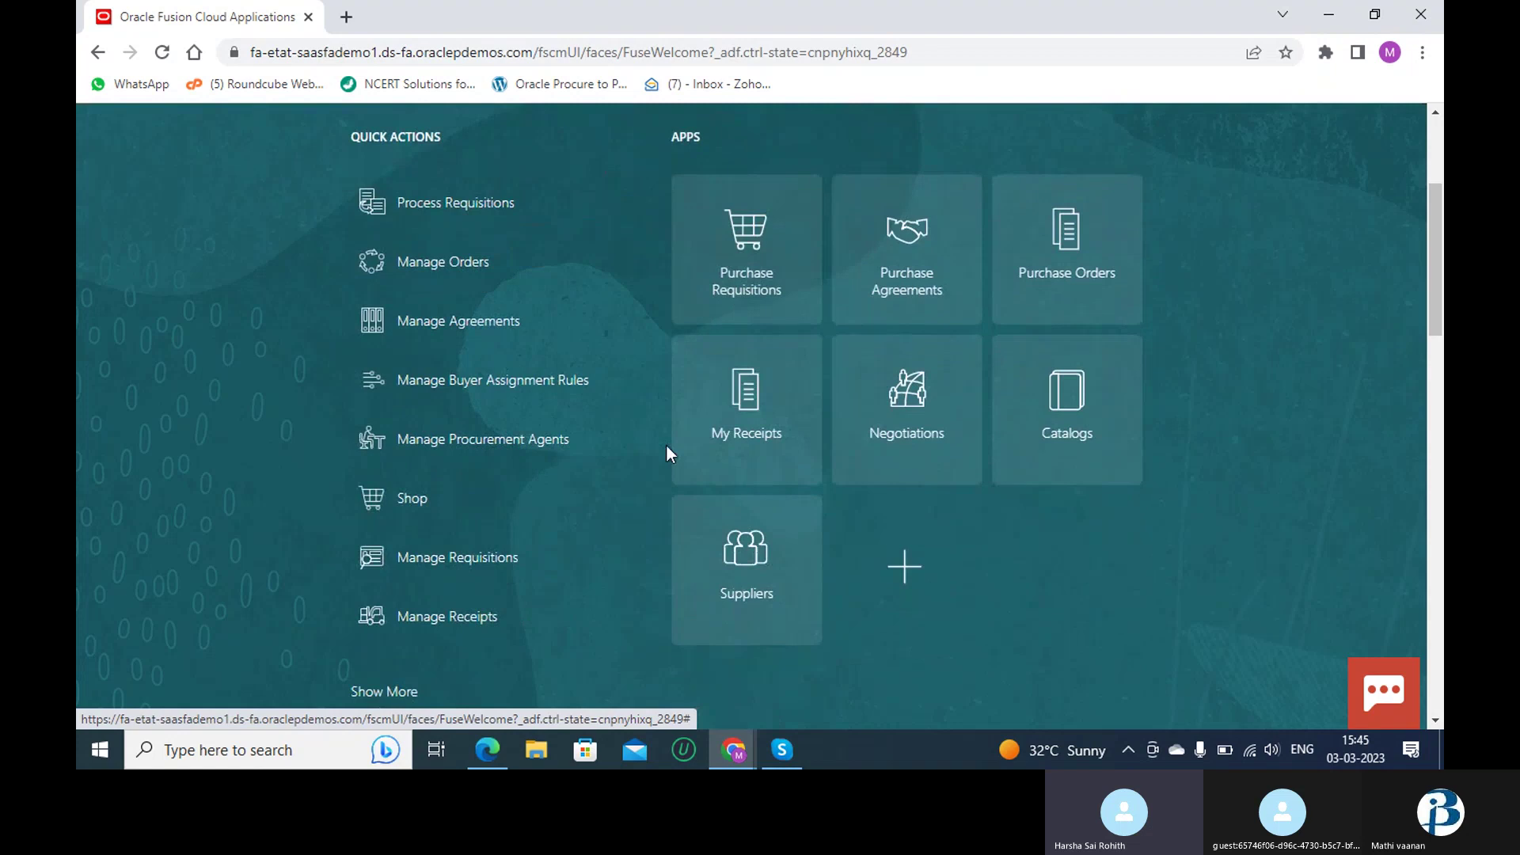
pyautogui.scroll(1, 666, 445)
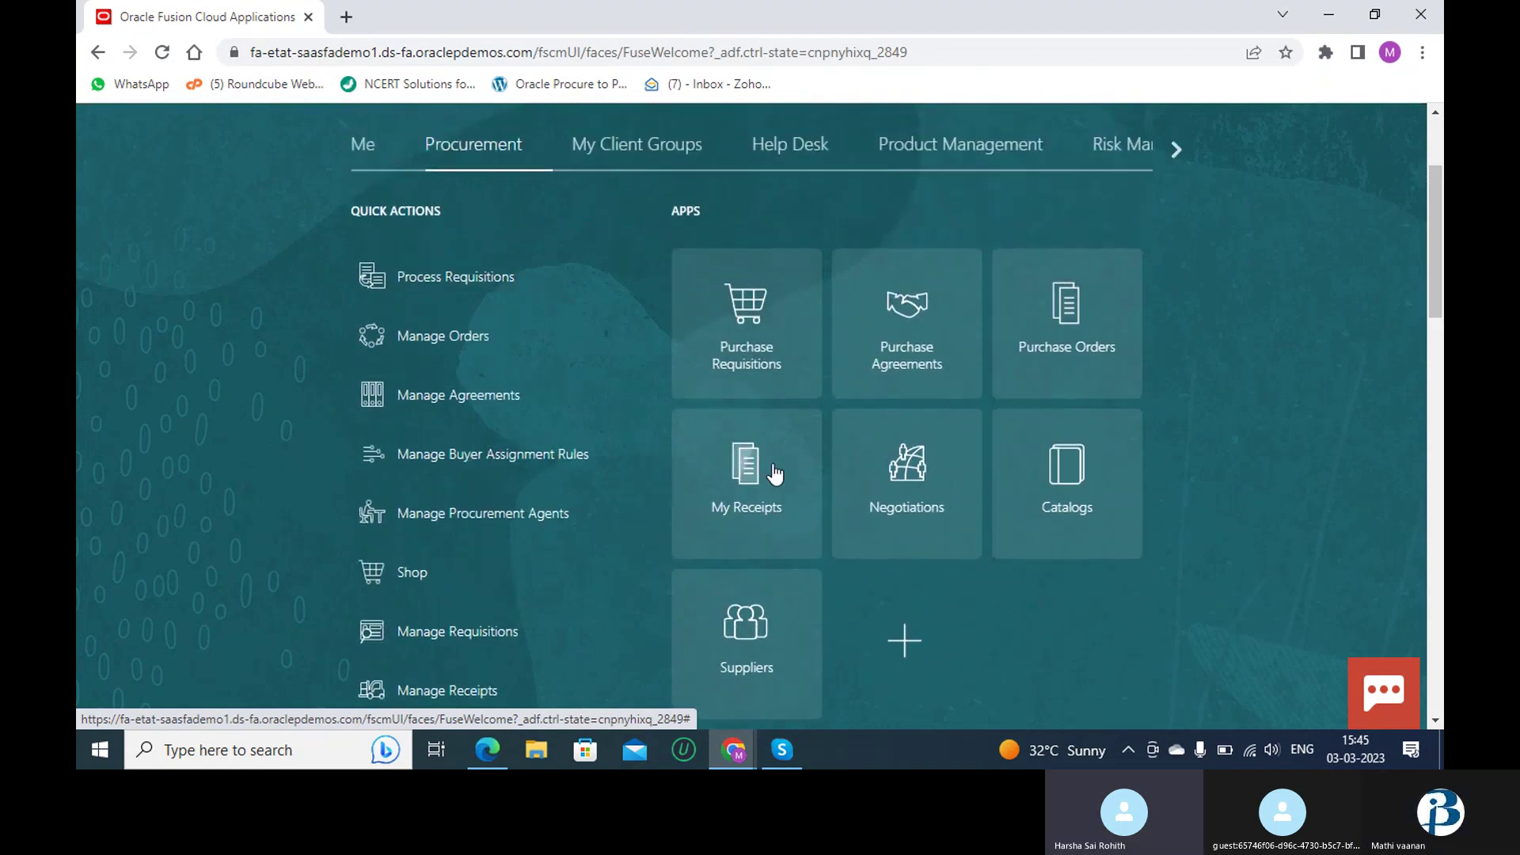
pyautogui.scroll(2, 1288, 208)
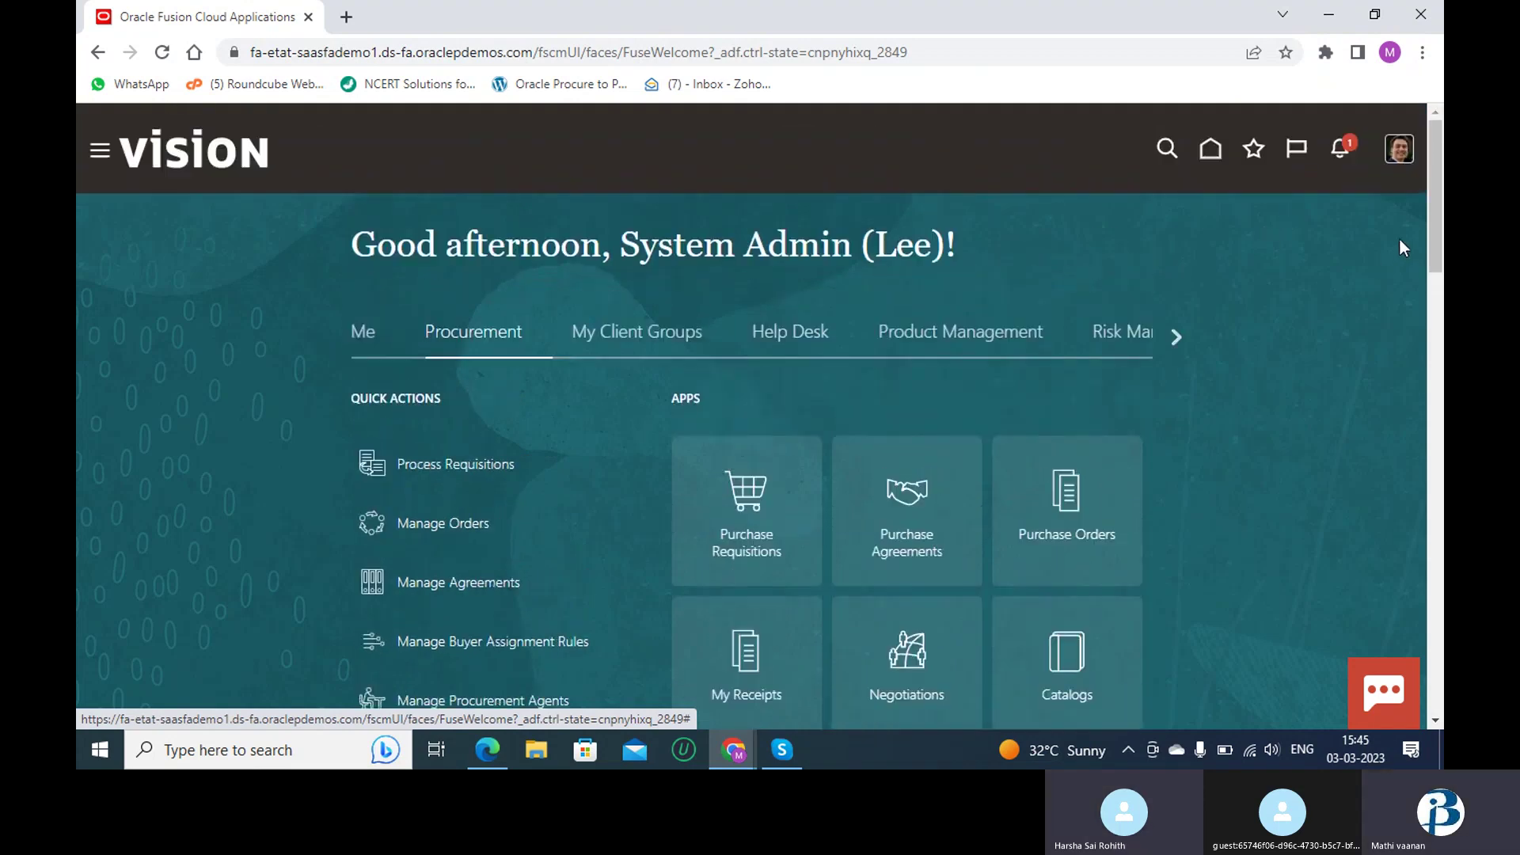
# - Open Setup and Maintenance and switch the setup offering to Procurement
pyautogui.click(1402, 148)
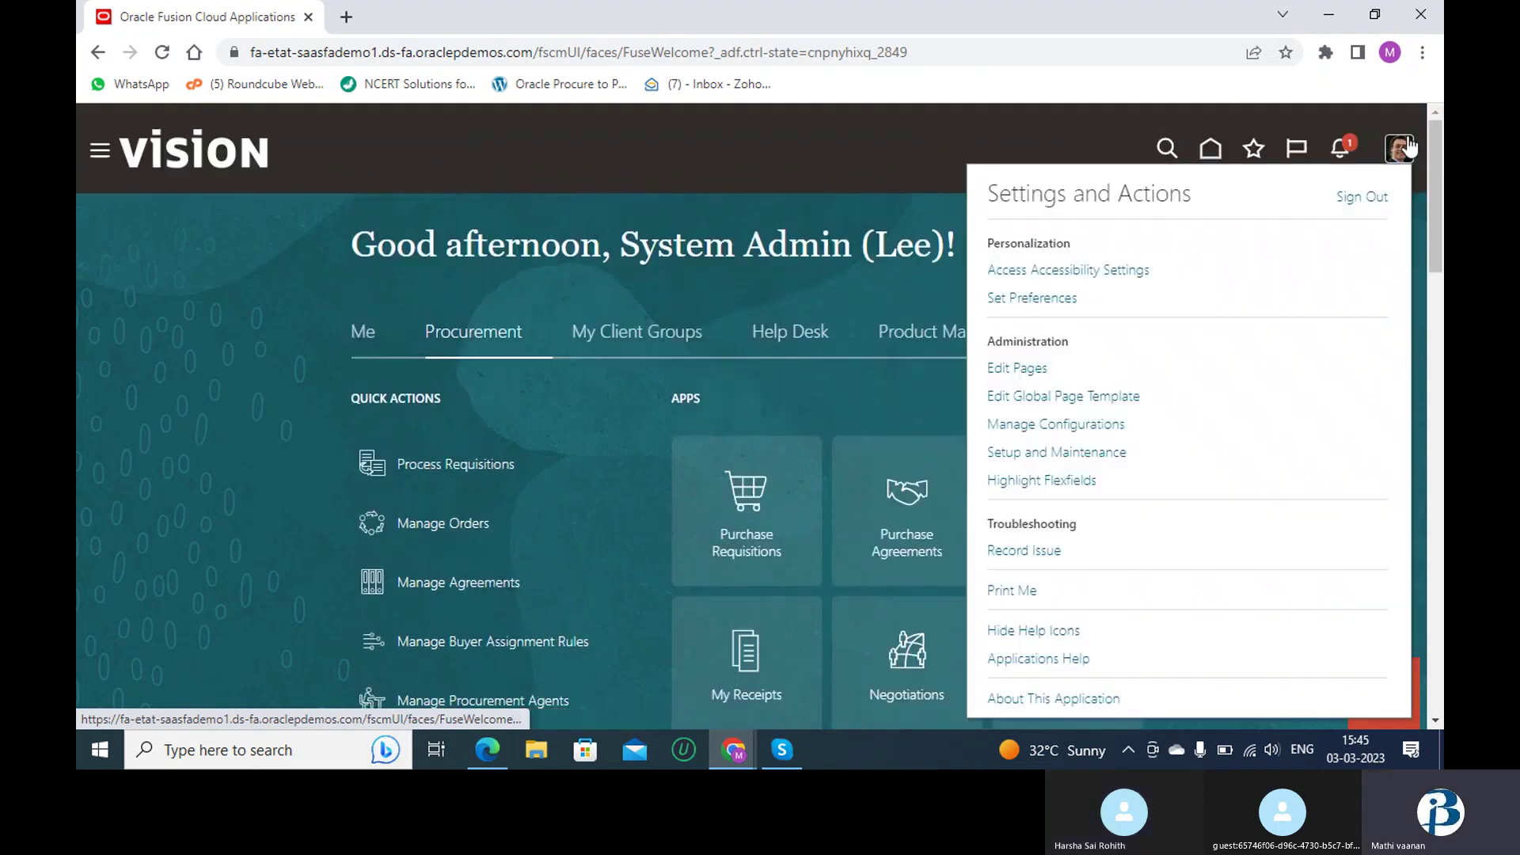
pyautogui.click(1049, 453)
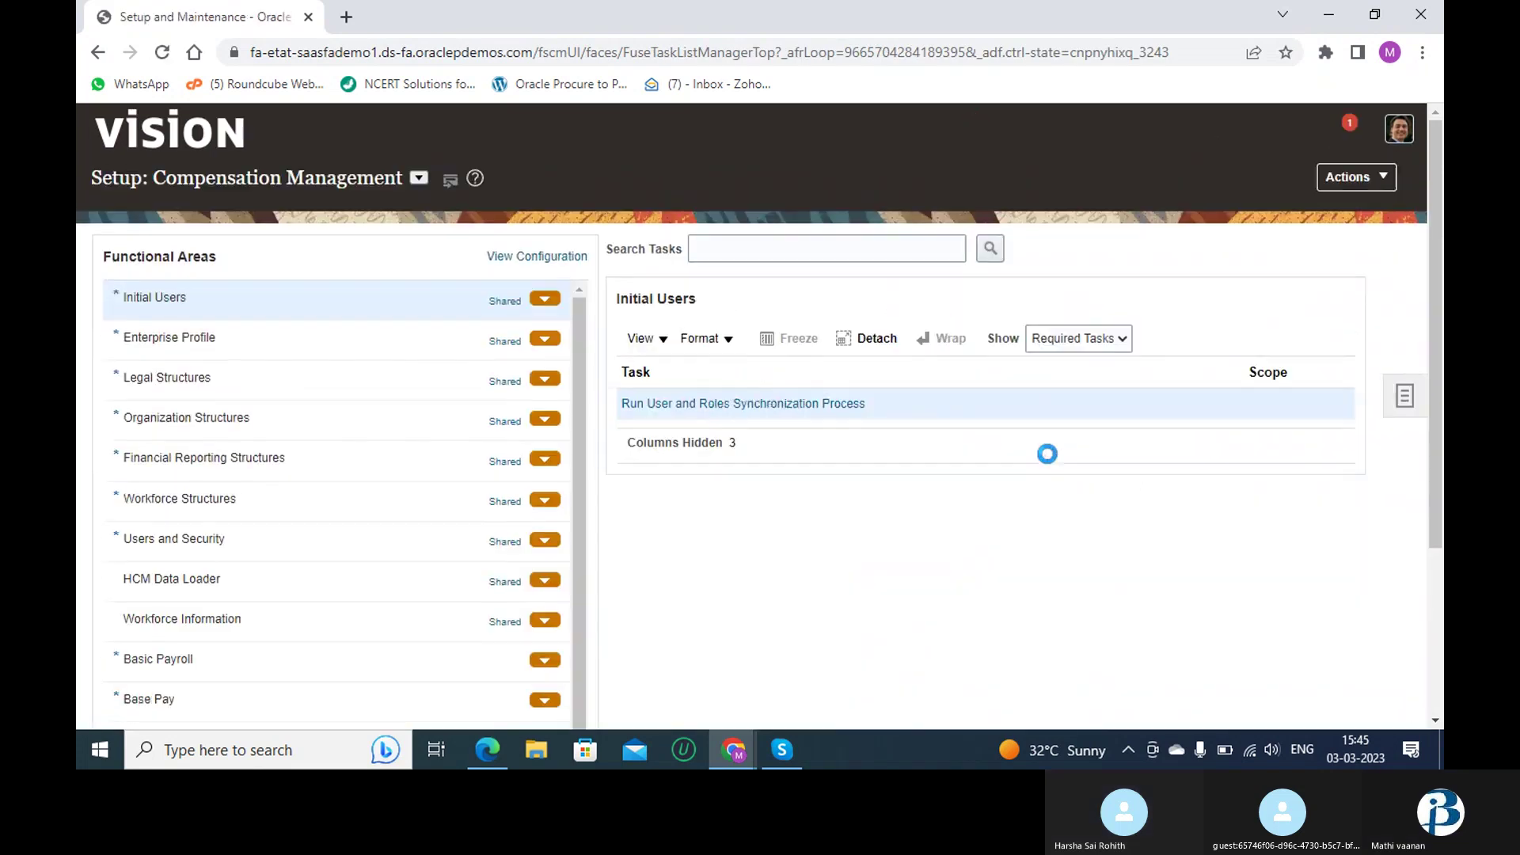
pyautogui.click(417, 179)
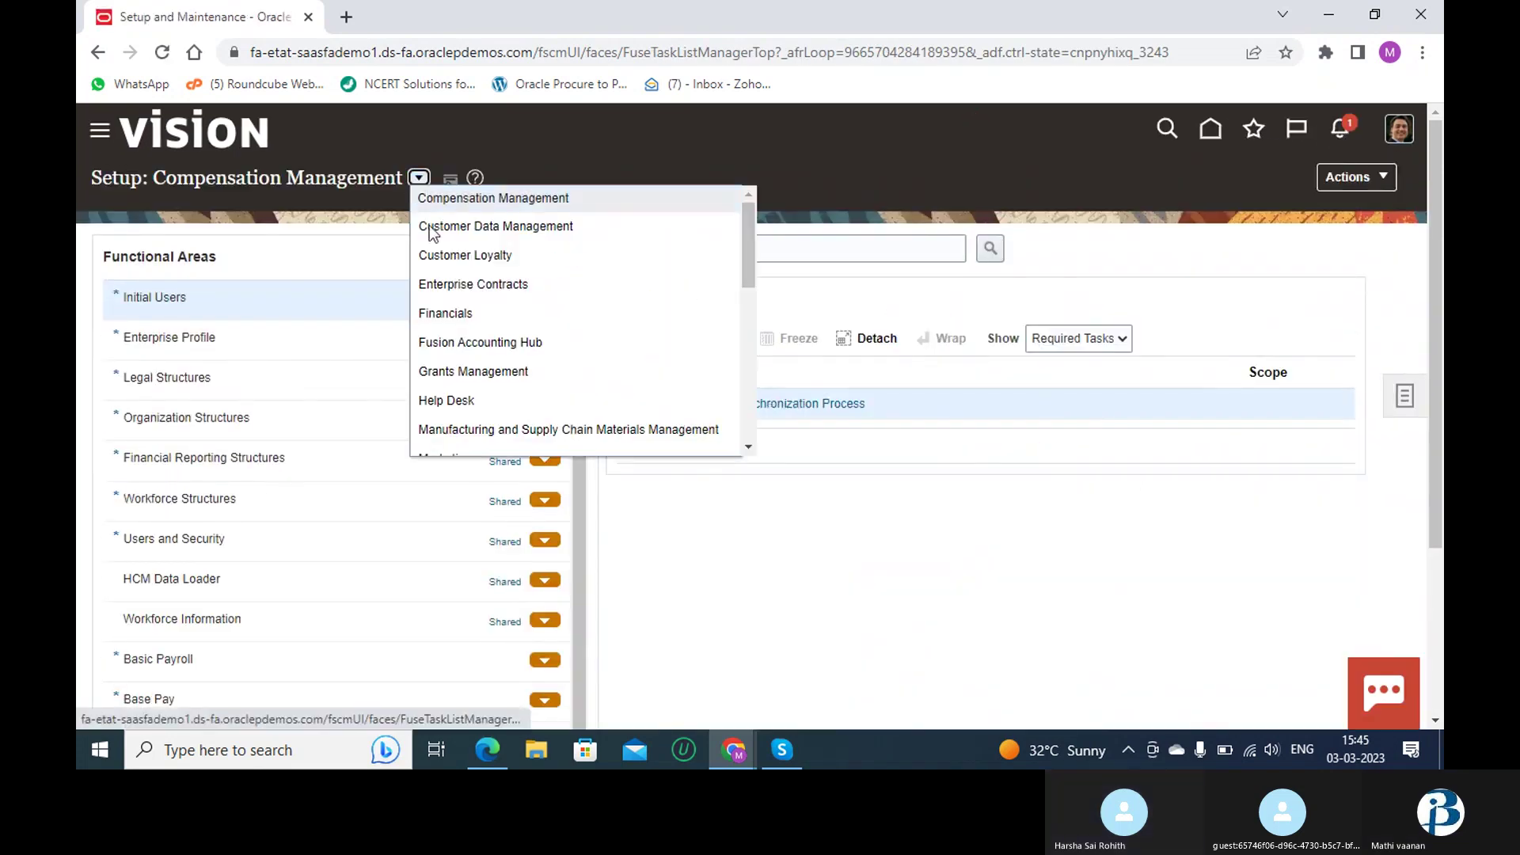
pyautogui.click(496, 309)
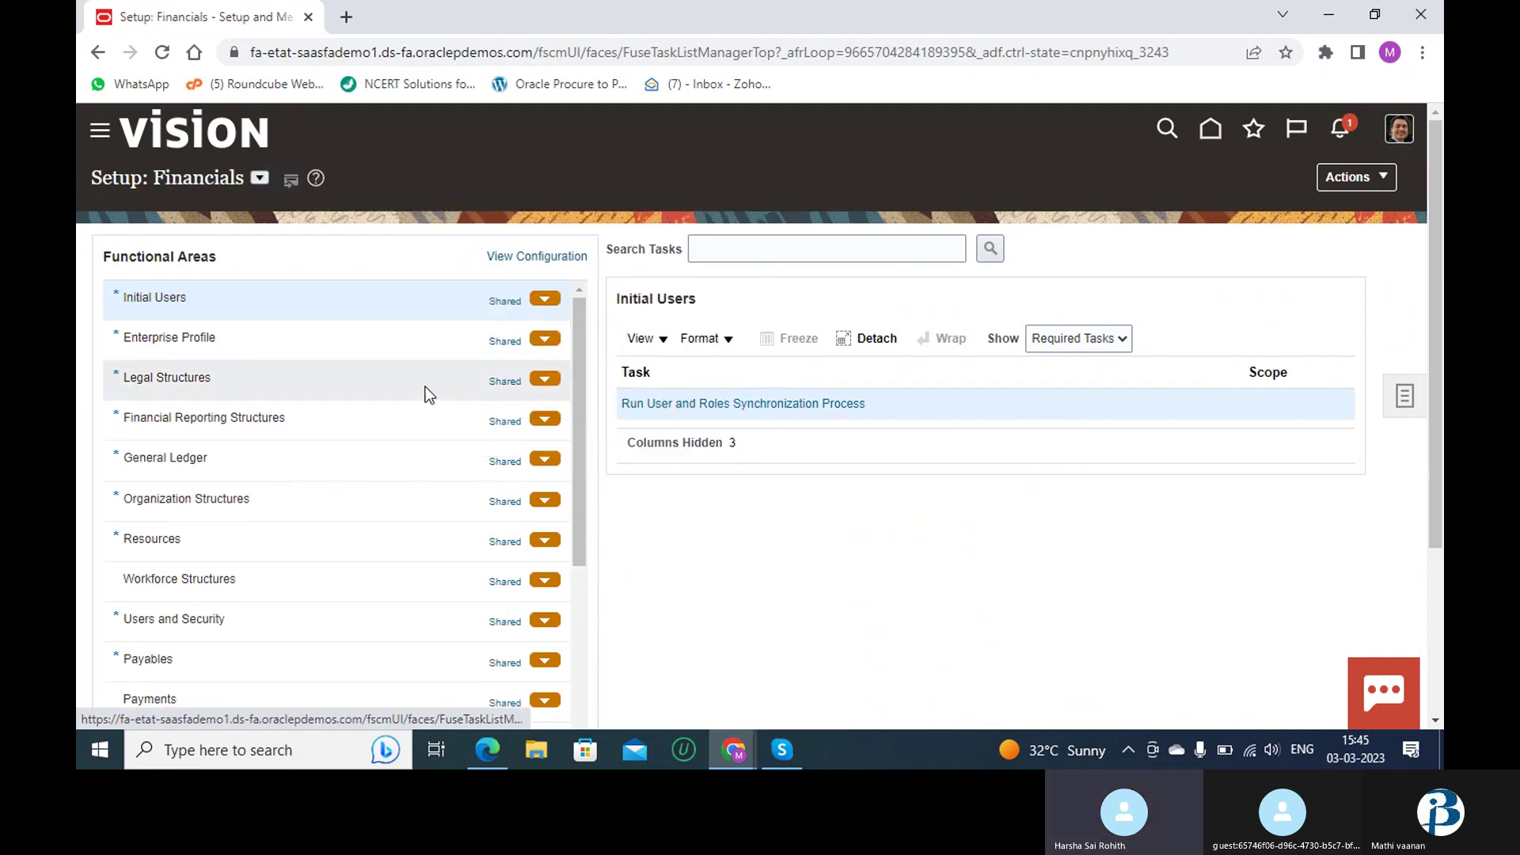
pyautogui.click(259, 177)
pyautogui.scroll(-3, 365, 349)
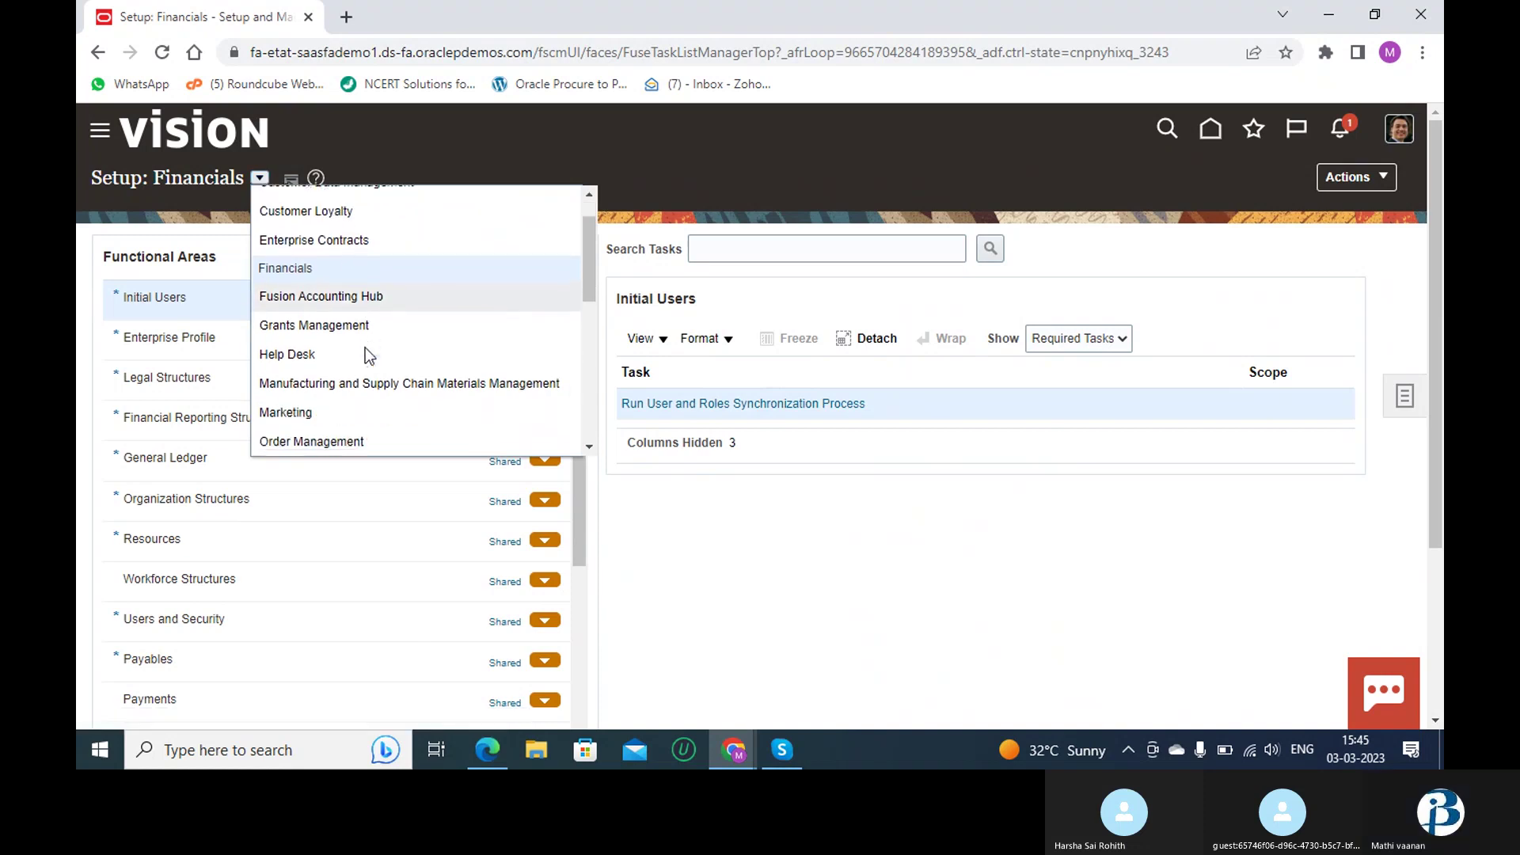
pyautogui.click(367, 389)
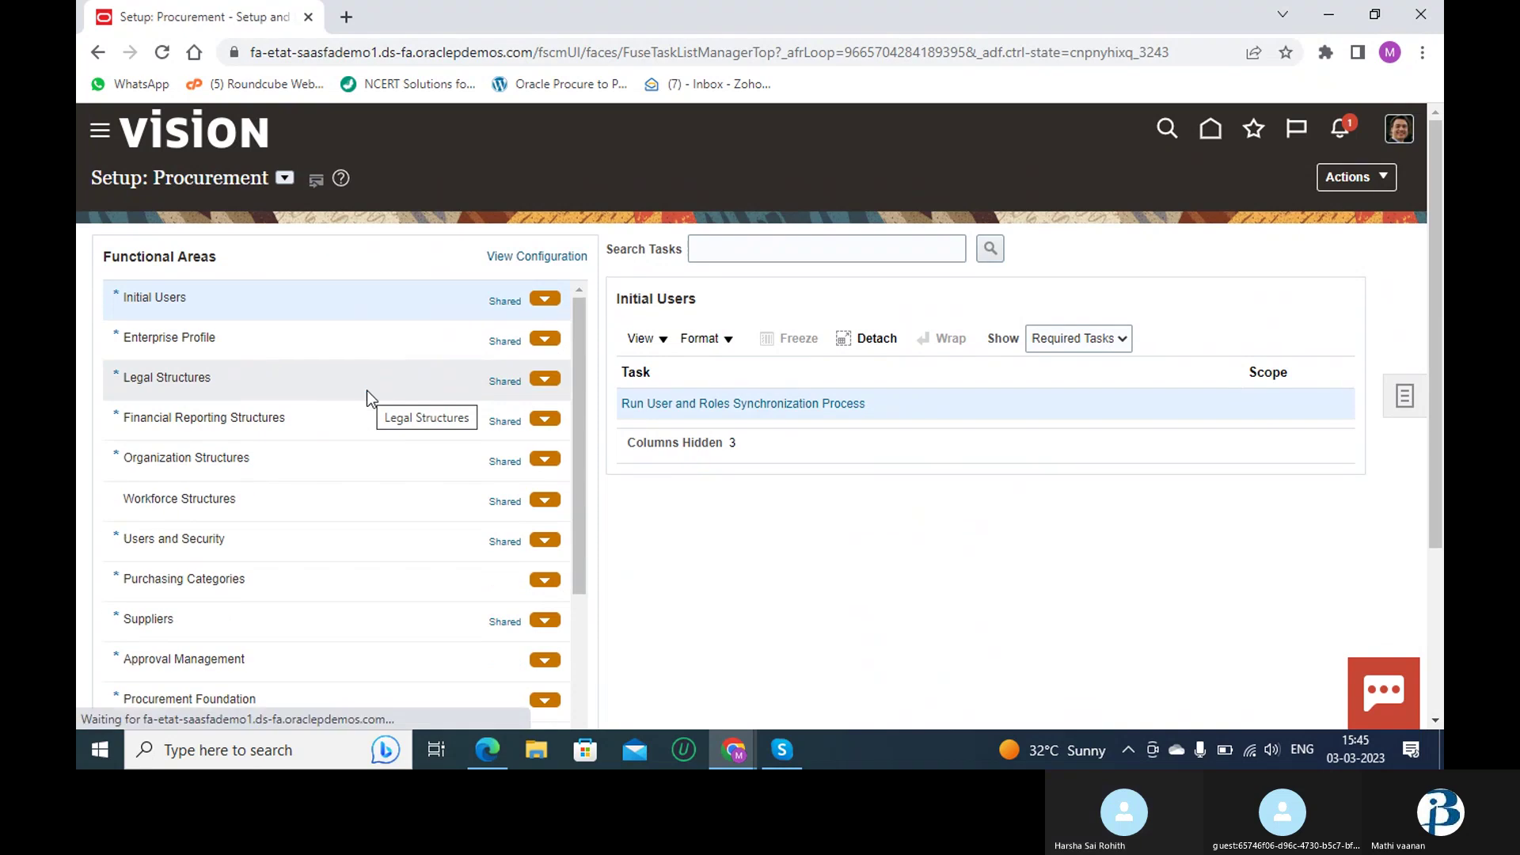
# - Look through the Procurement functional areas and display the required tasks of Procurement Foundation
pyautogui.scroll(-1, 368, 392)
pyautogui.scroll(-1, 367, 392)
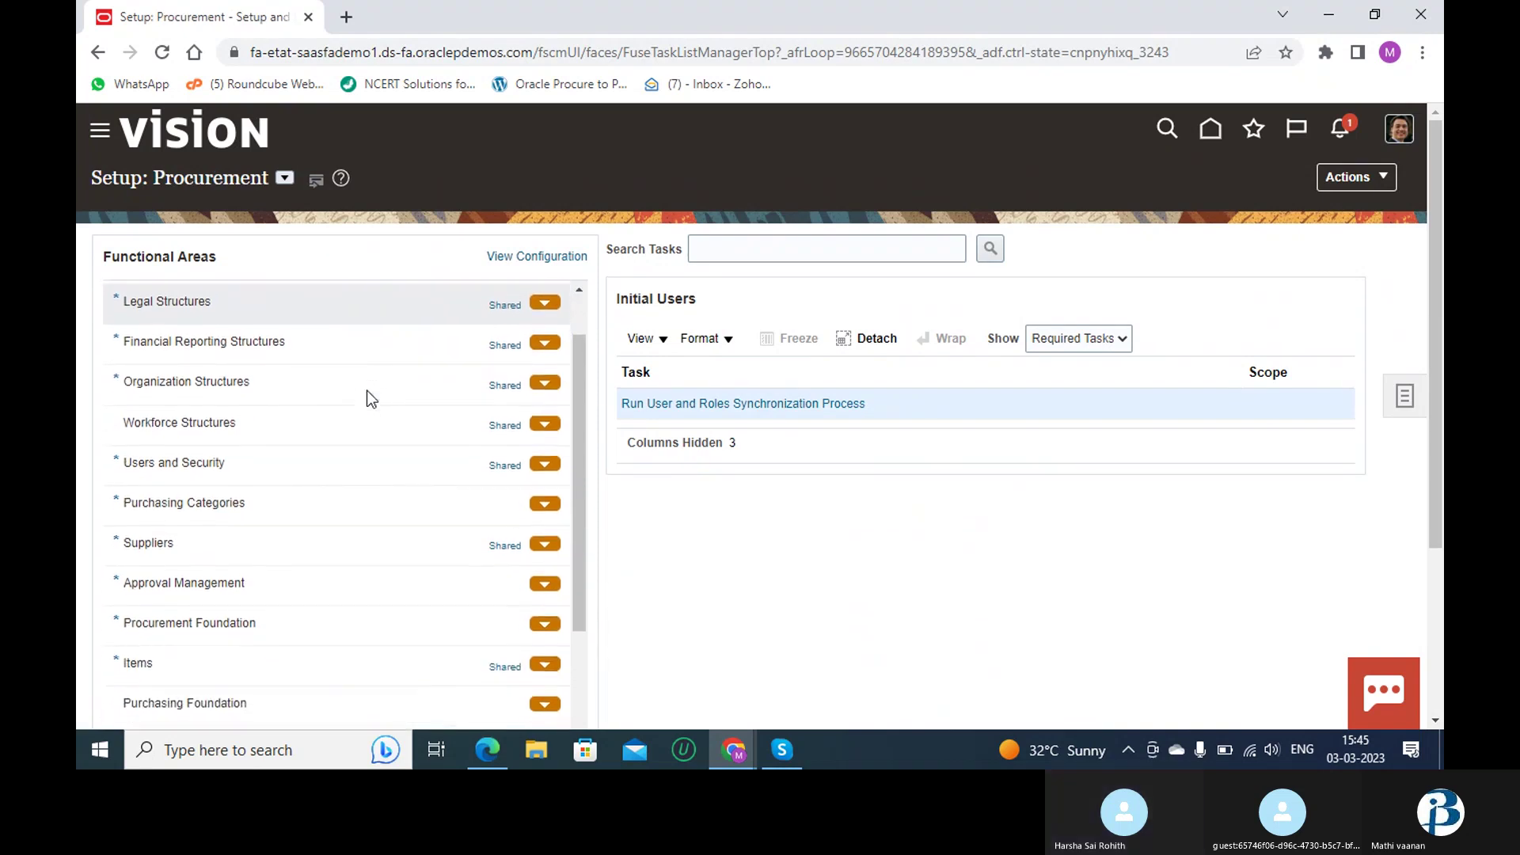
pyautogui.scroll(-1, 367, 391)
pyautogui.scroll(-2, 367, 391)
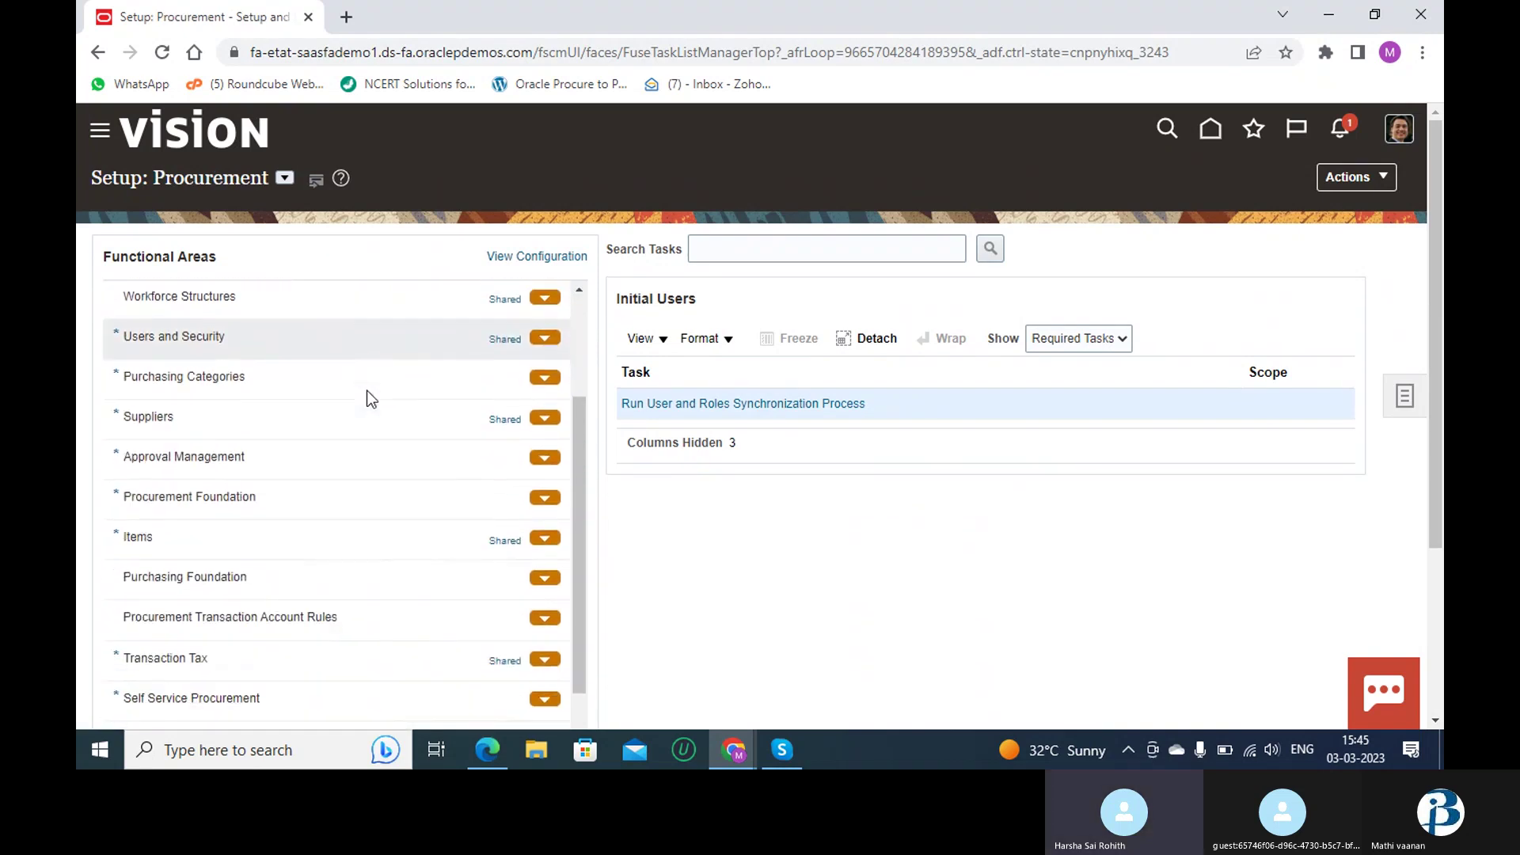
pyautogui.scroll(4, 368, 391)
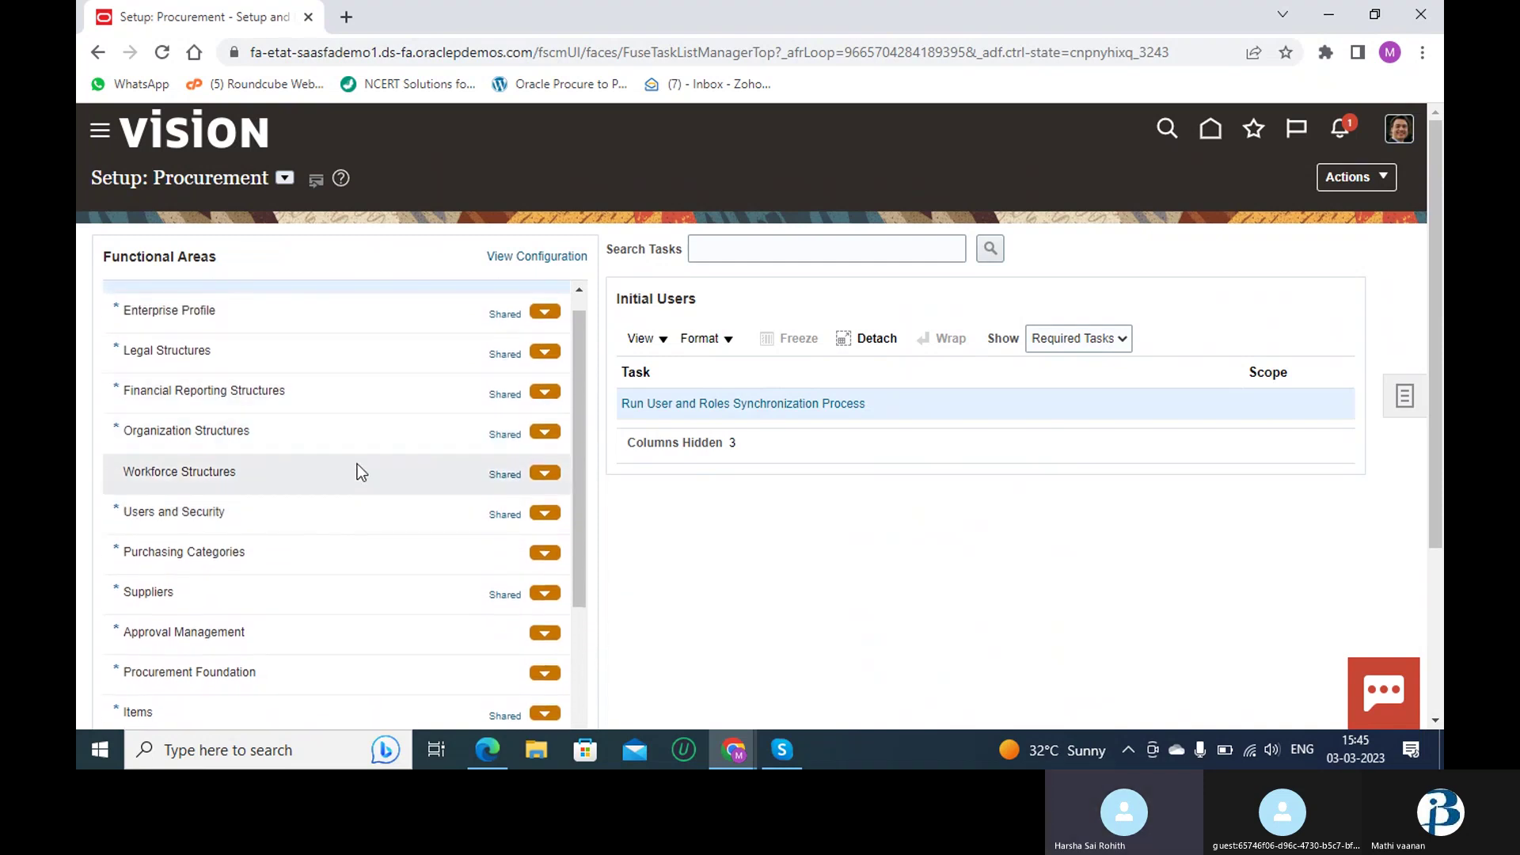
pyautogui.scroll(1, 358, 463)
pyautogui.scroll(-2, 358, 464)
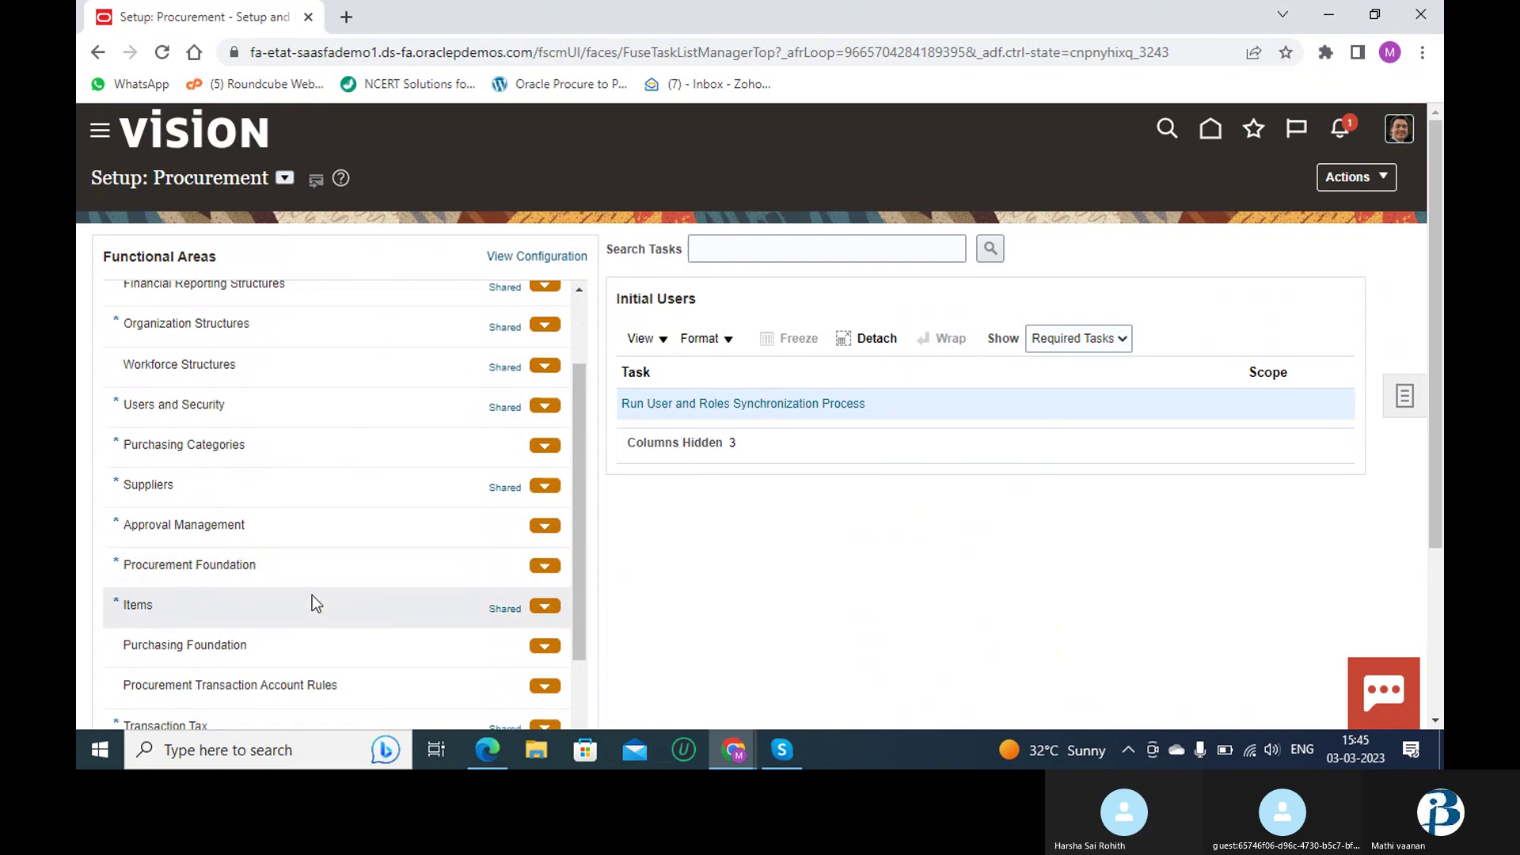
pyautogui.click(297, 572)
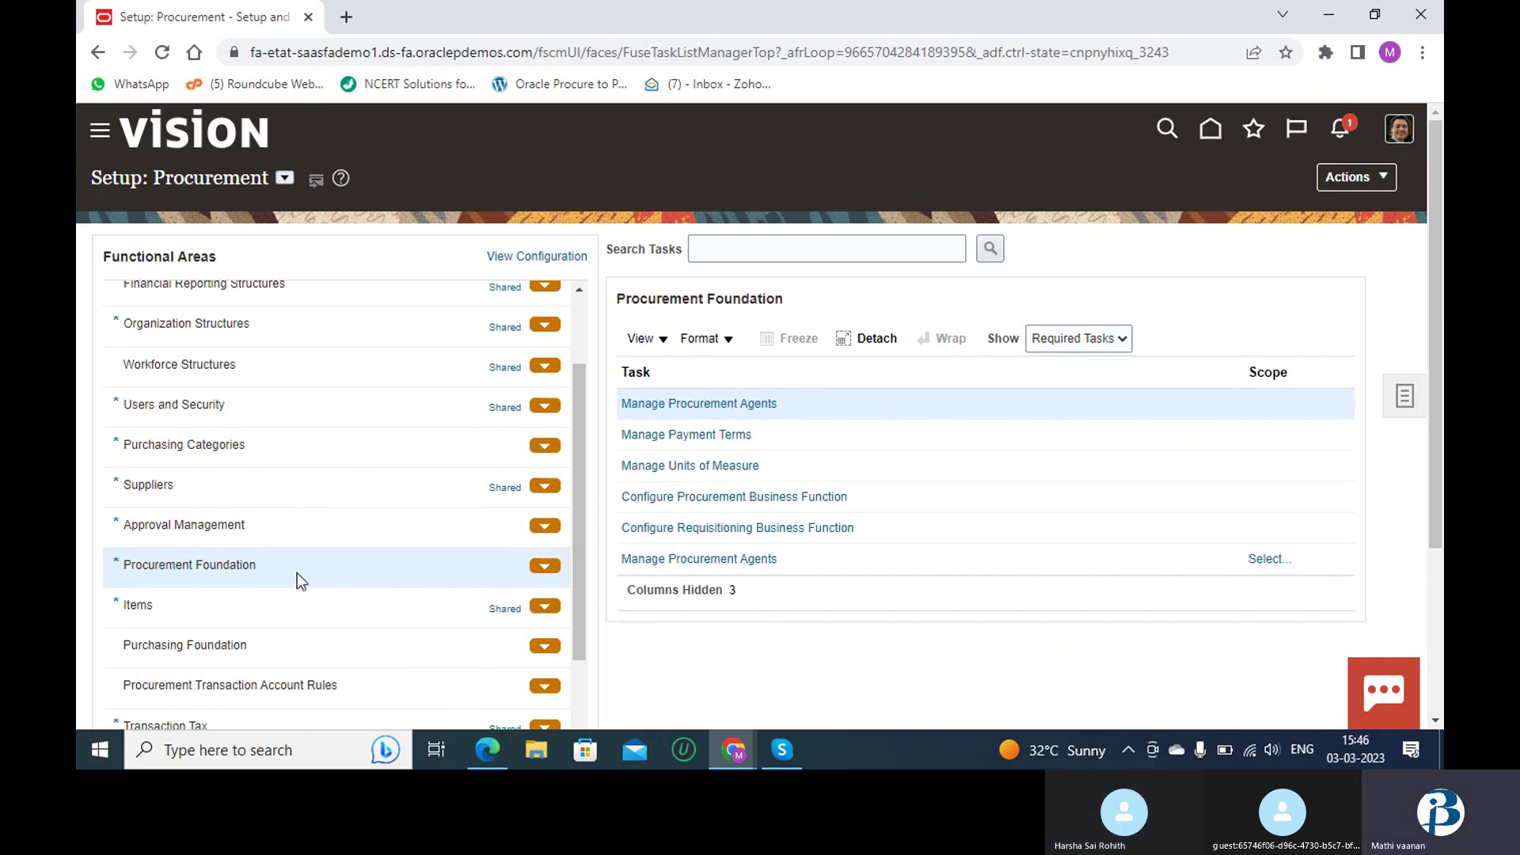
# - Open the Manage Payment Terms task and review the list of existing payment terms
pyautogui.click(742, 442)
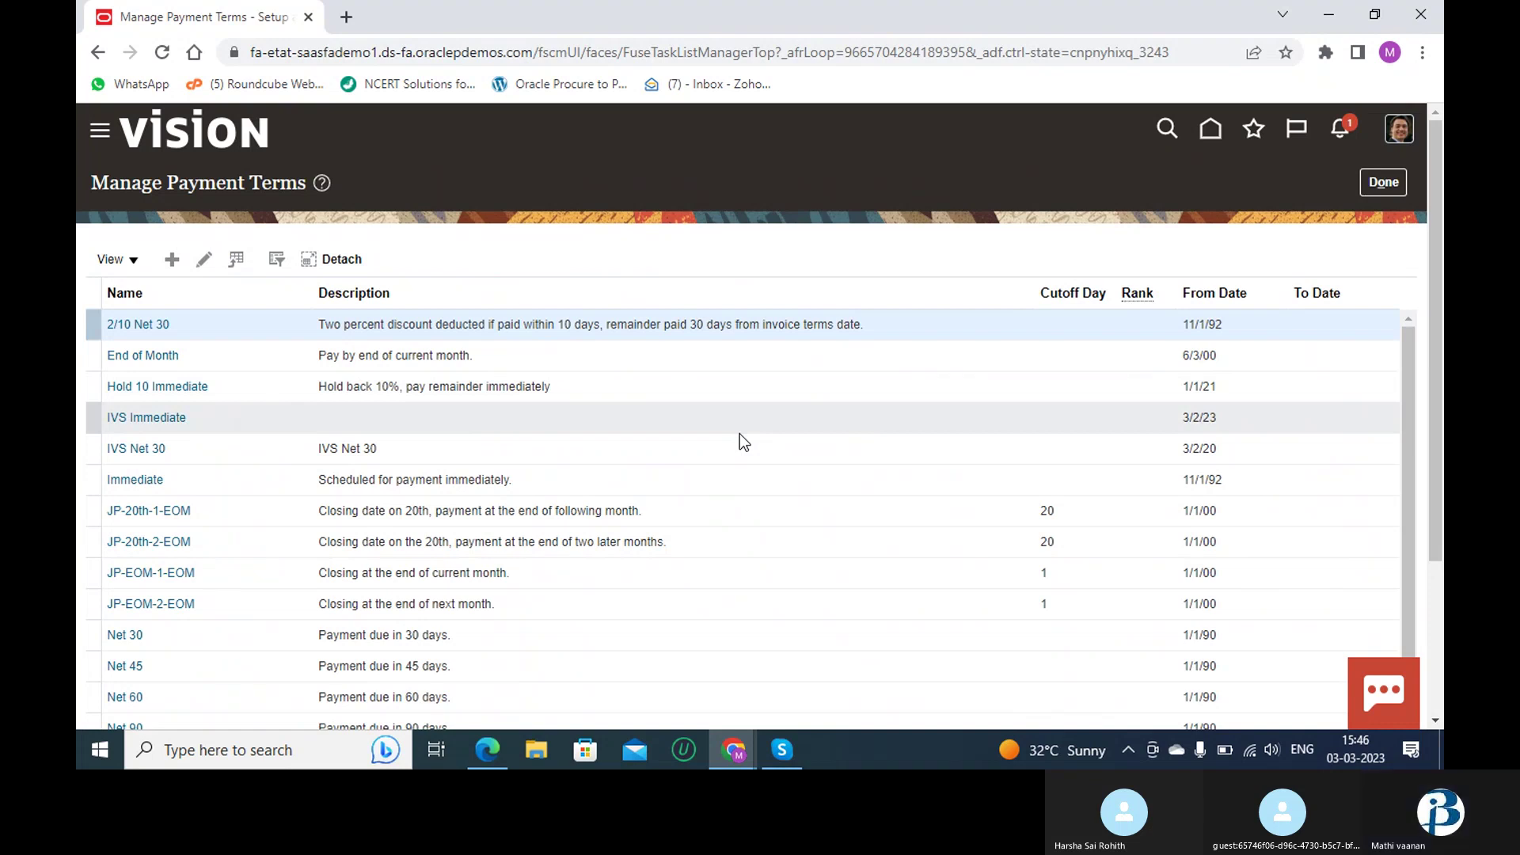
pyautogui.scroll(-2, 740, 434)
pyautogui.scroll(2, 500, 356)
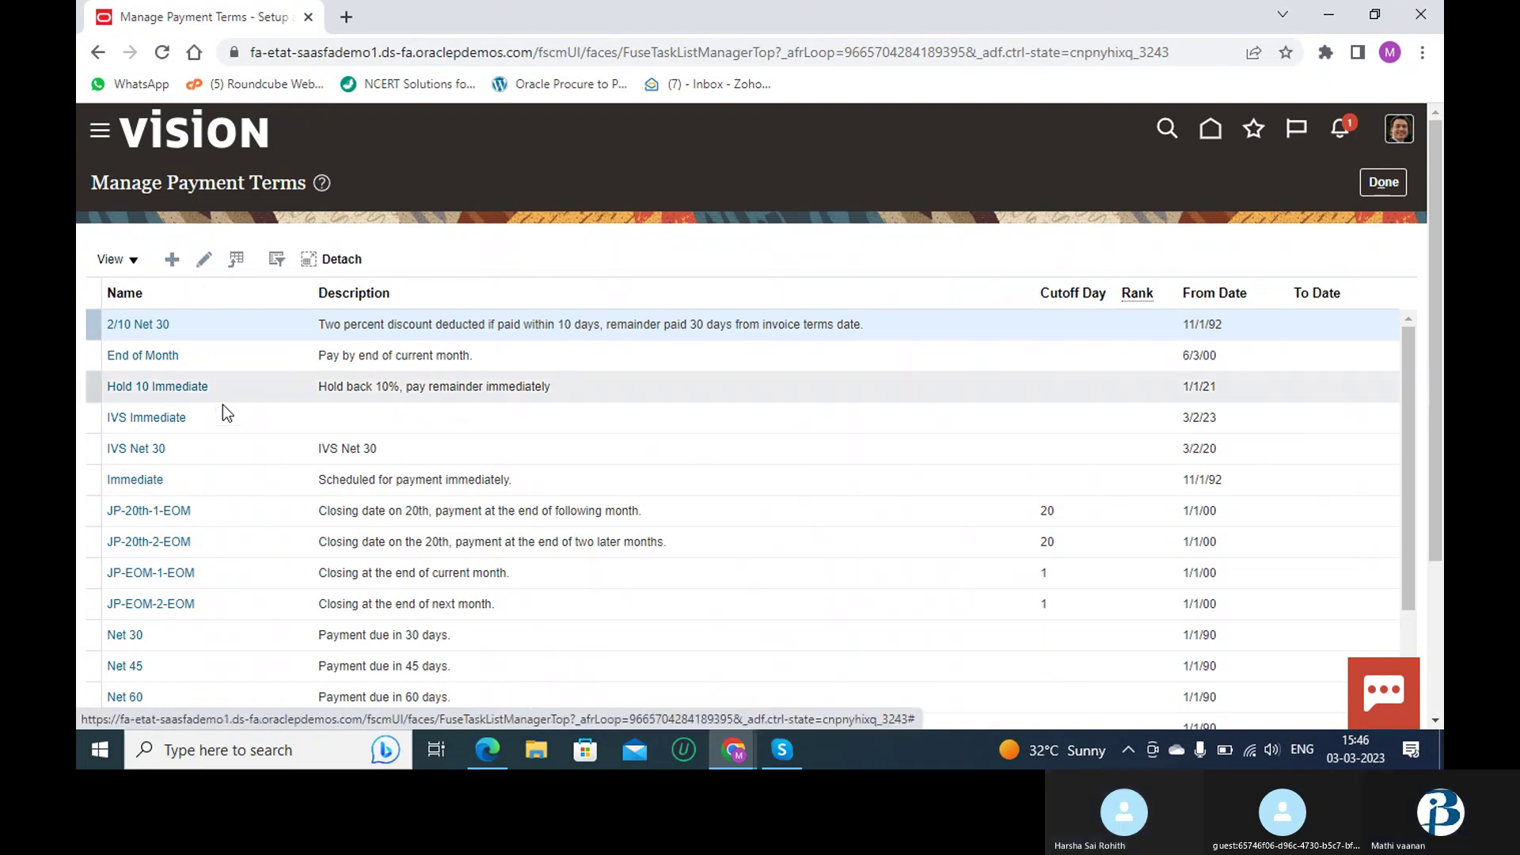
pyautogui.scroll(-3, 222, 405)
pyautogui.scroll(-5, 221, 405)
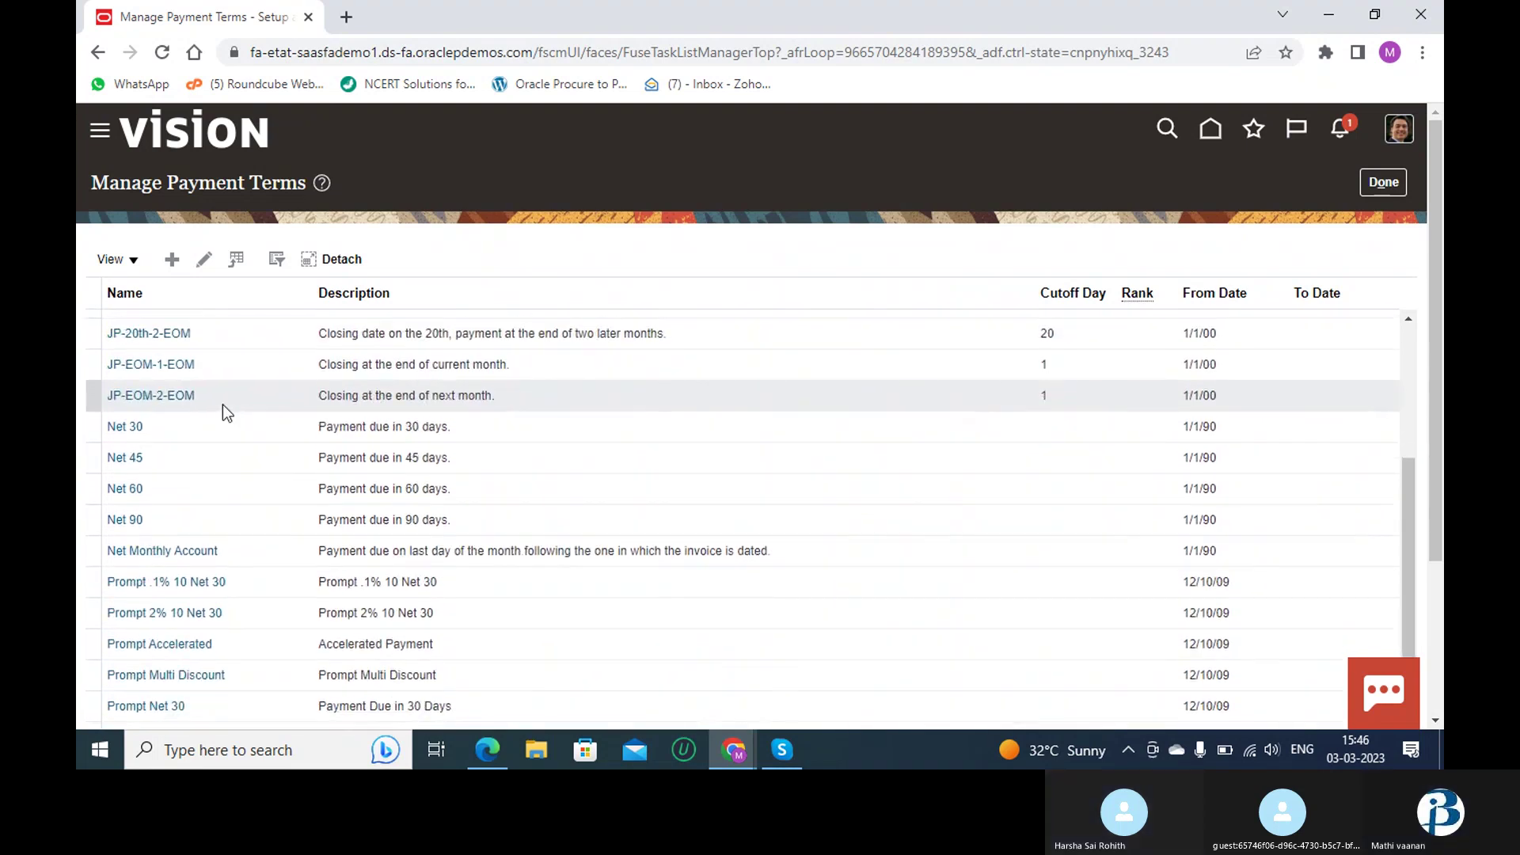
pyautogui.scroll(5, 222, 405)
pyautogui.scroll(2, 203, 316)
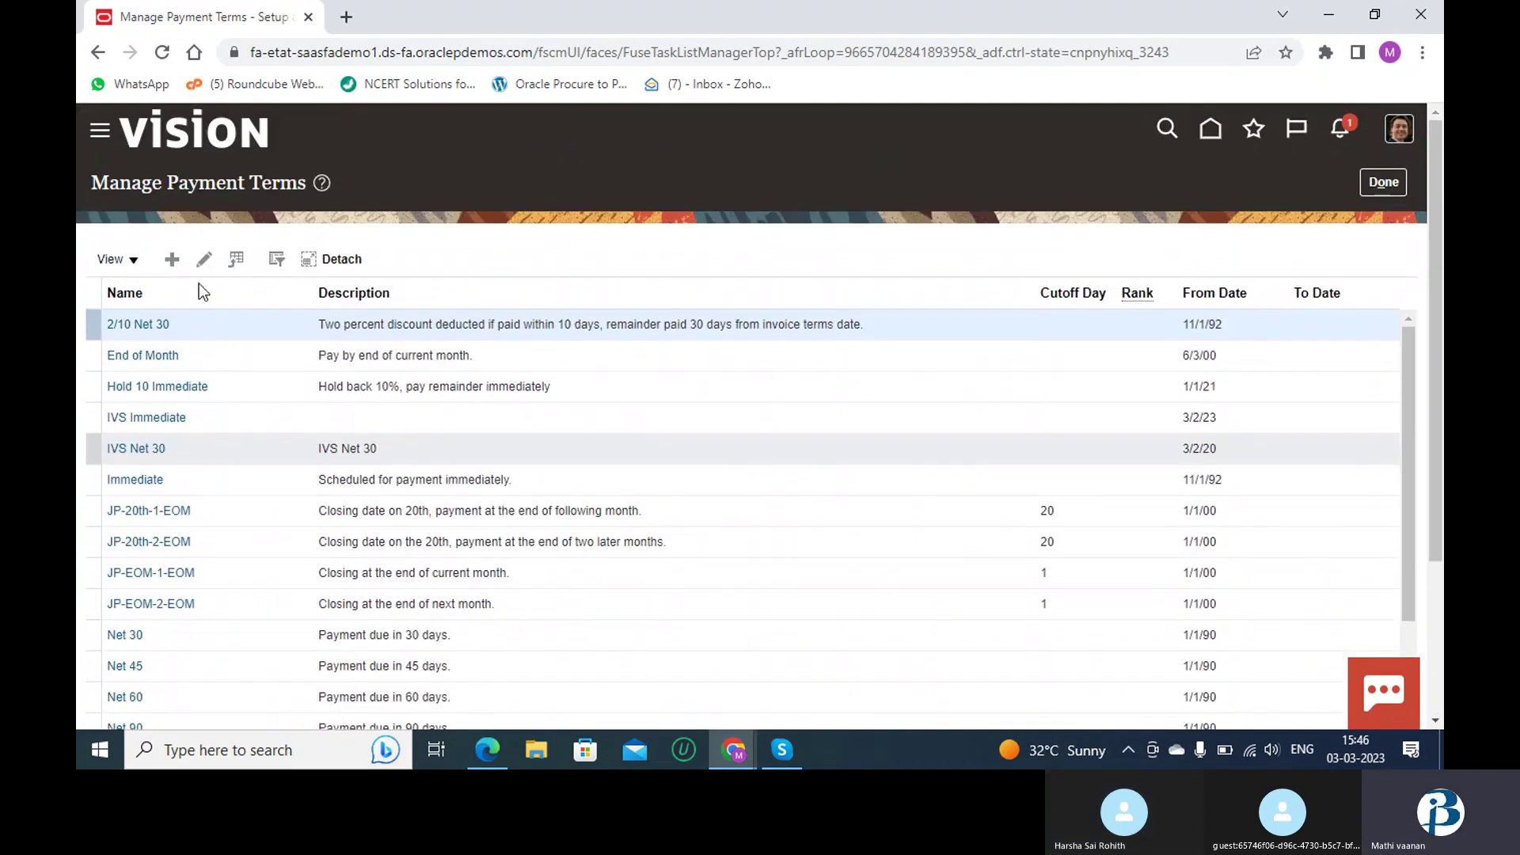
# - Open a blank payment terms form, review its Installments, Discount and Set Assignments sections, and cancel it
pyautogui.click(174, 263)
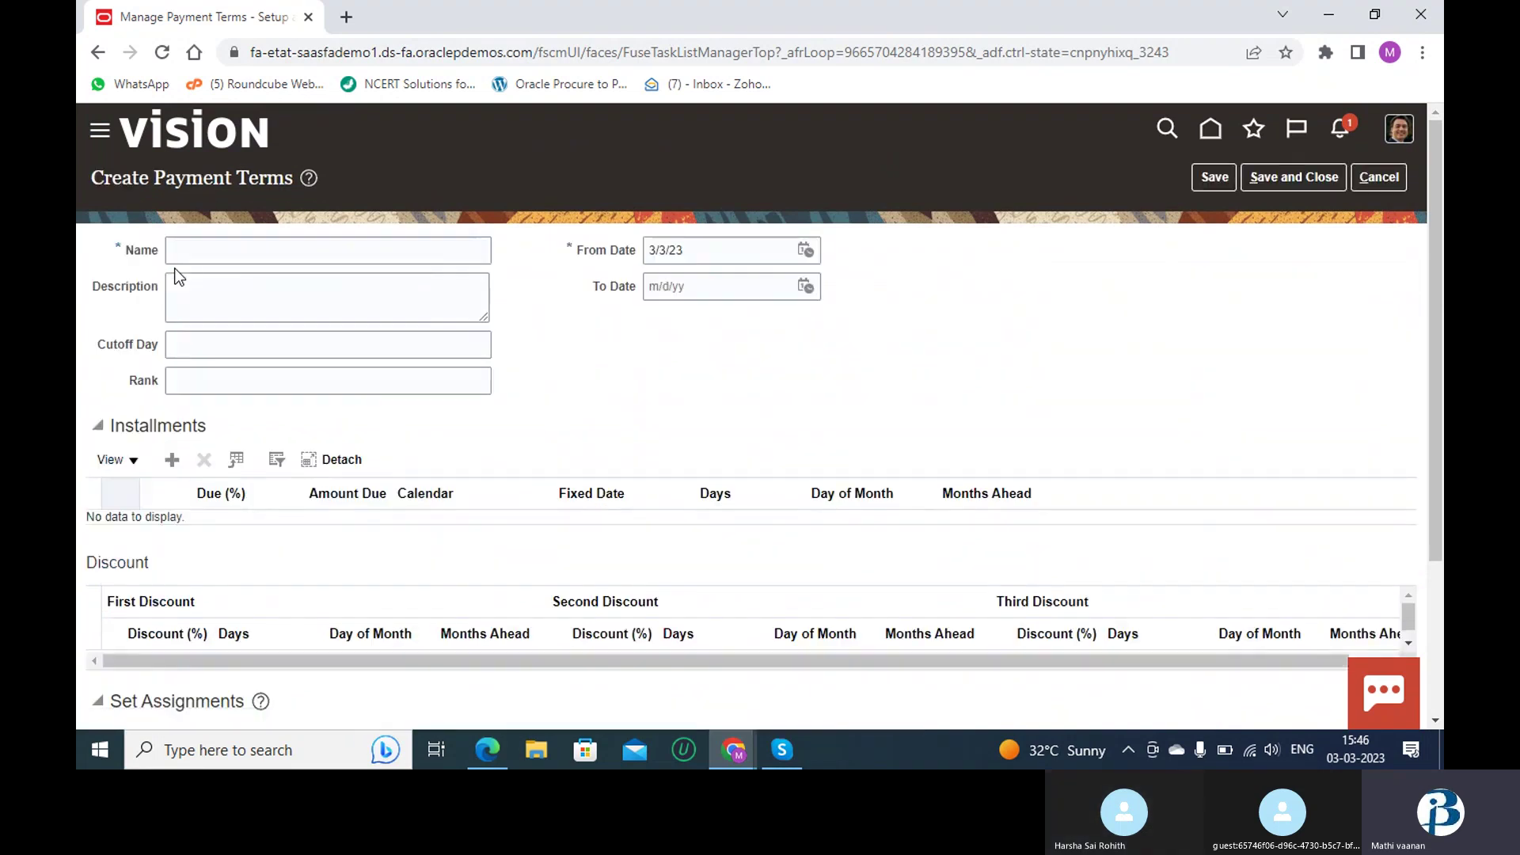
pyautogui.scroll(-1, 433, 371)
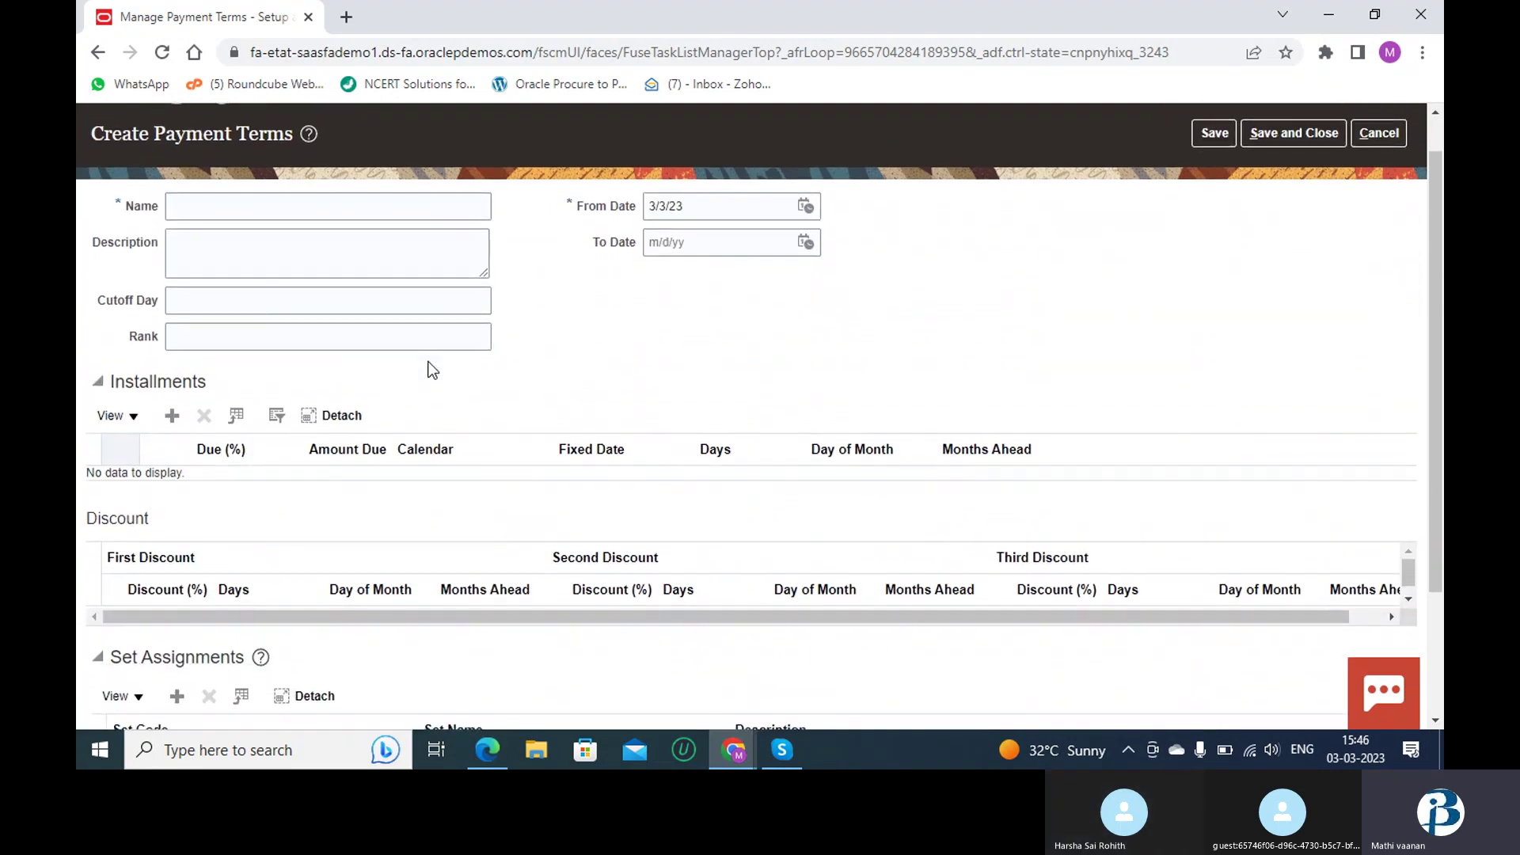
pyautogui.scroll(-3, 432, 371)
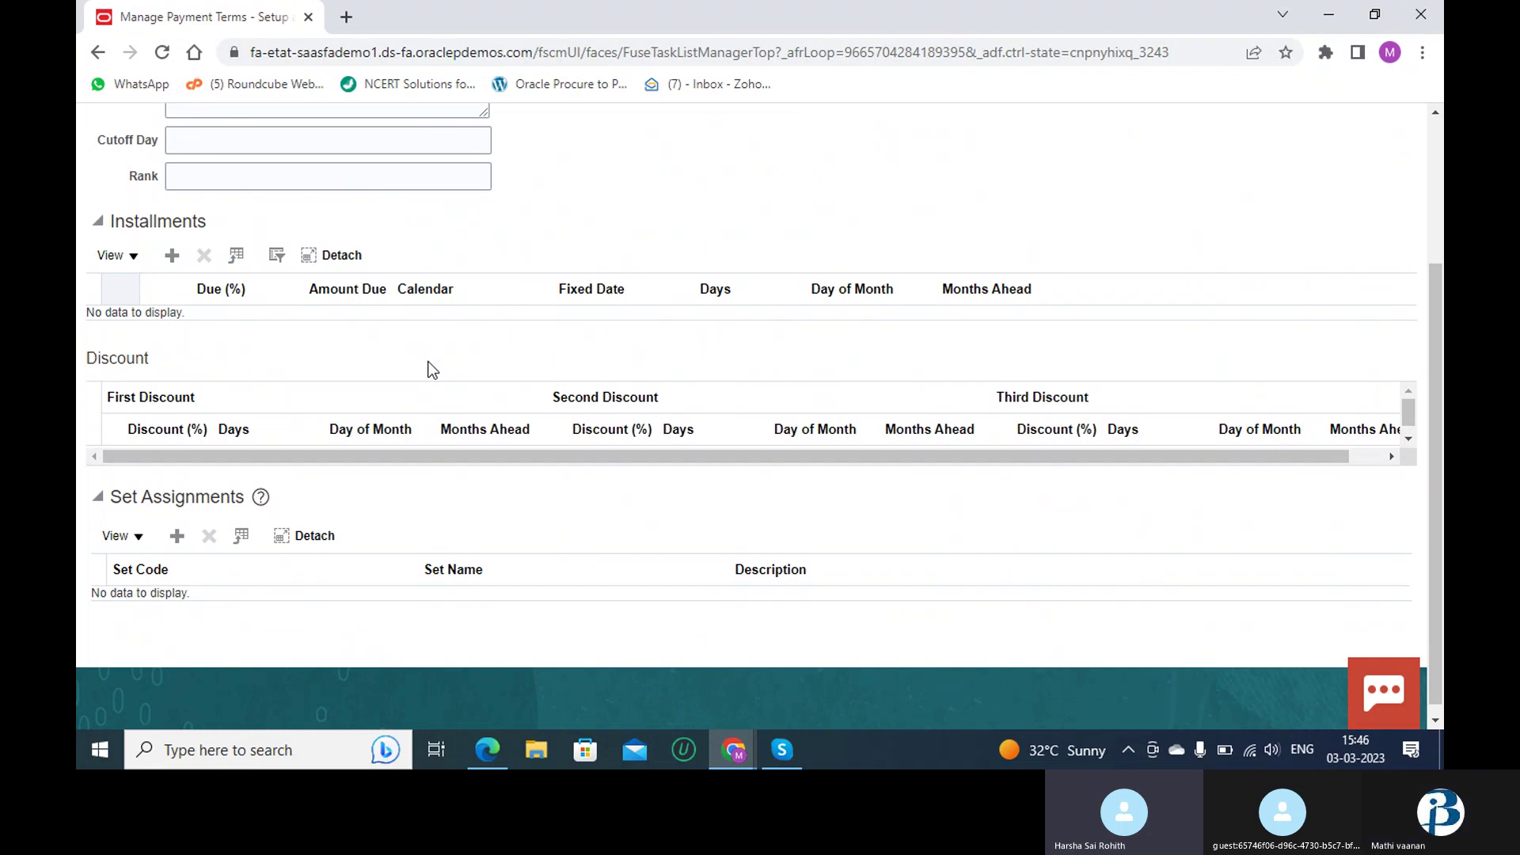
pyautogui.scroll(3, 433, 370)
pyautogui.scroll(1, 430, 361)
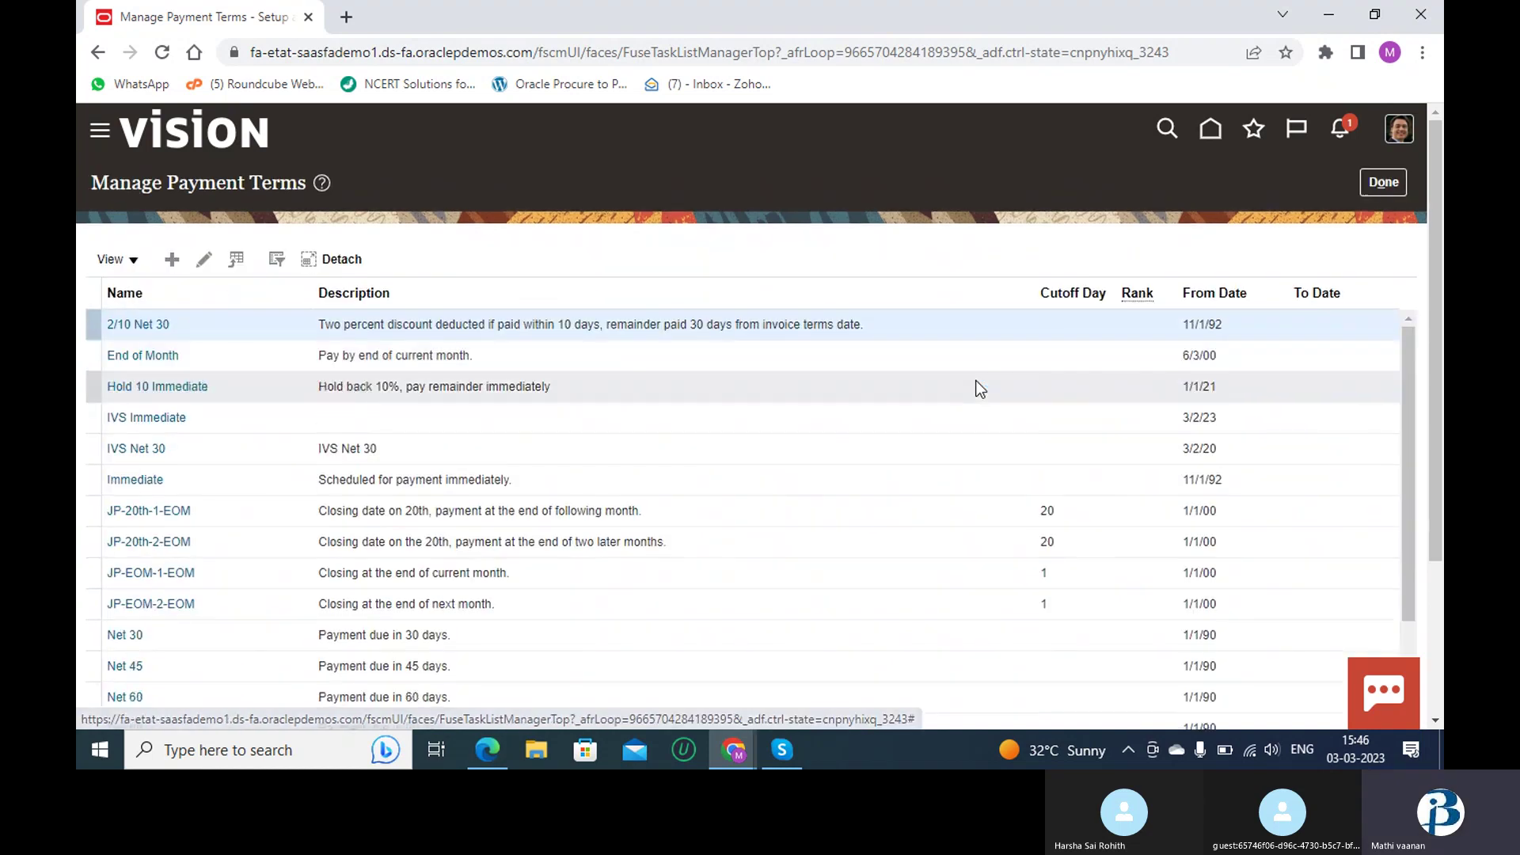
# - Examine the names and descriptions of the predefined payment terms, including the Net and Prompt terms
pyautogui.scroll(-1, 505, 447)
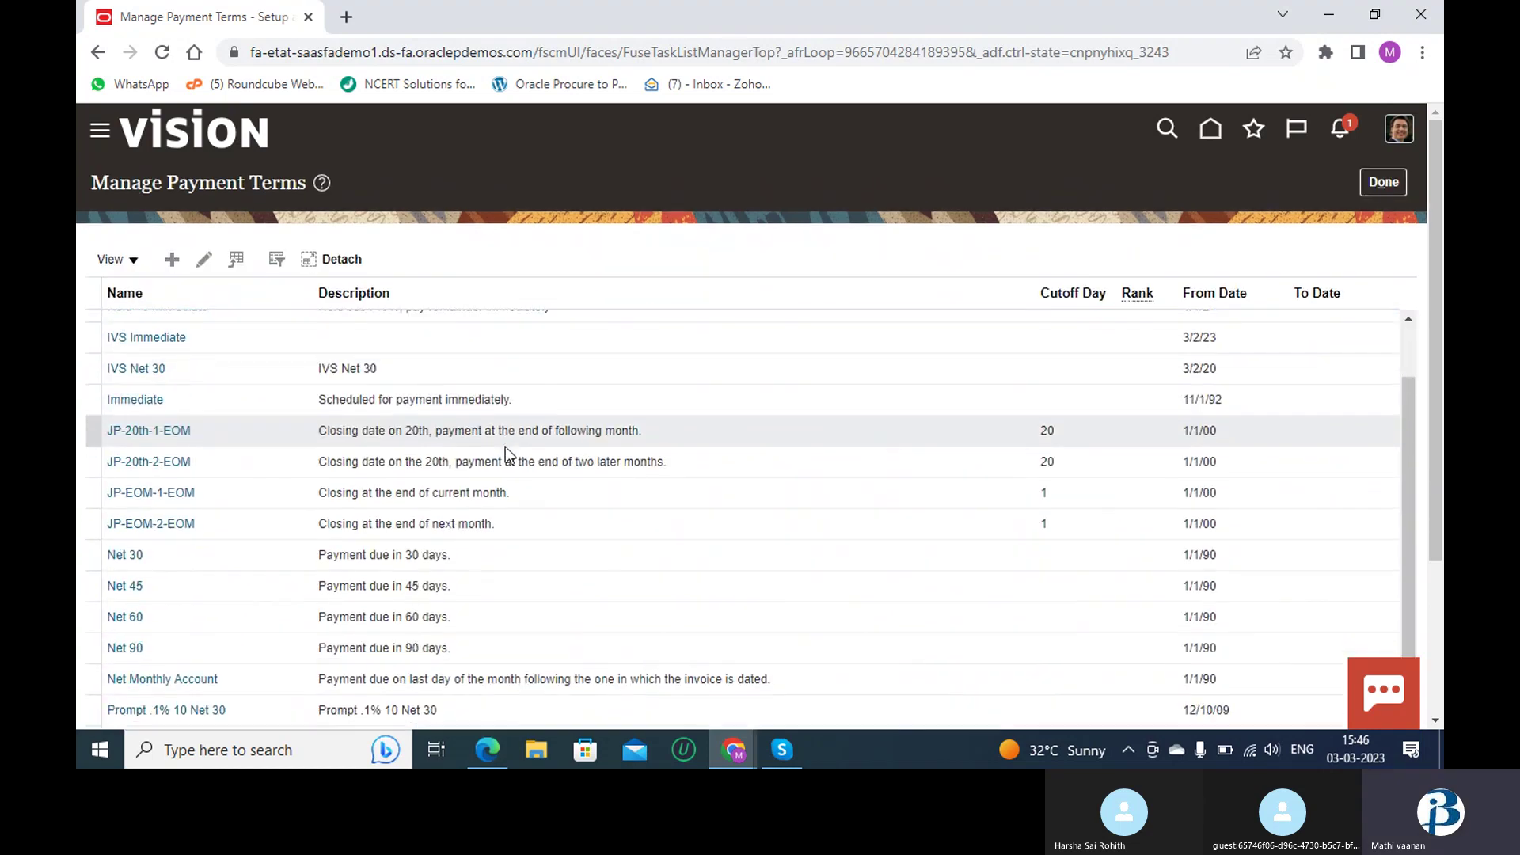
pyautogui.scroll(-1, 253, 552)
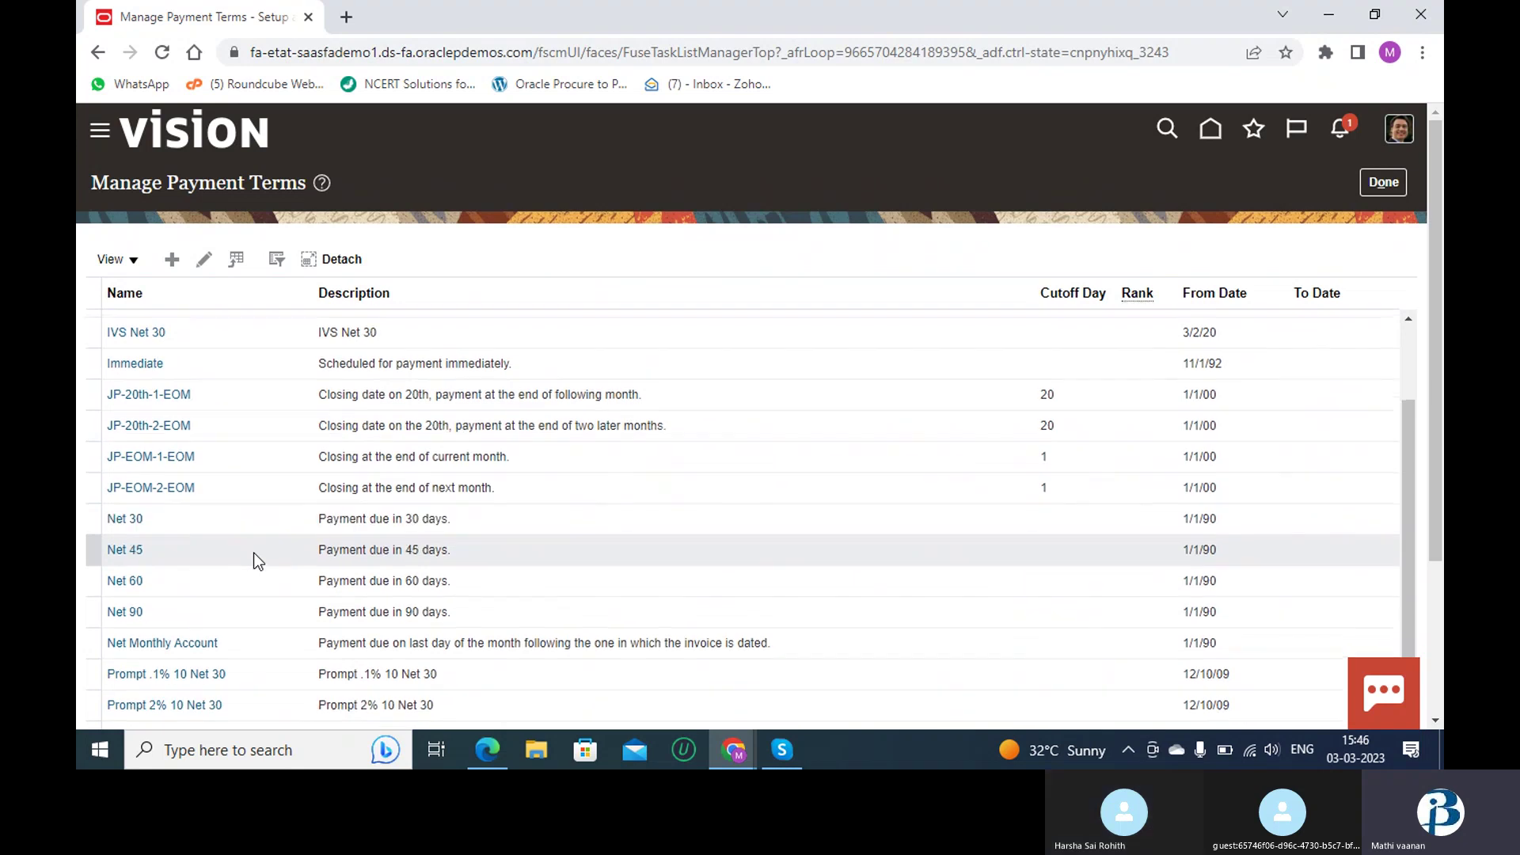
pyautogui.scroll(-1, 254, 552)
pyautogui.scroll(-3, 254, 552)
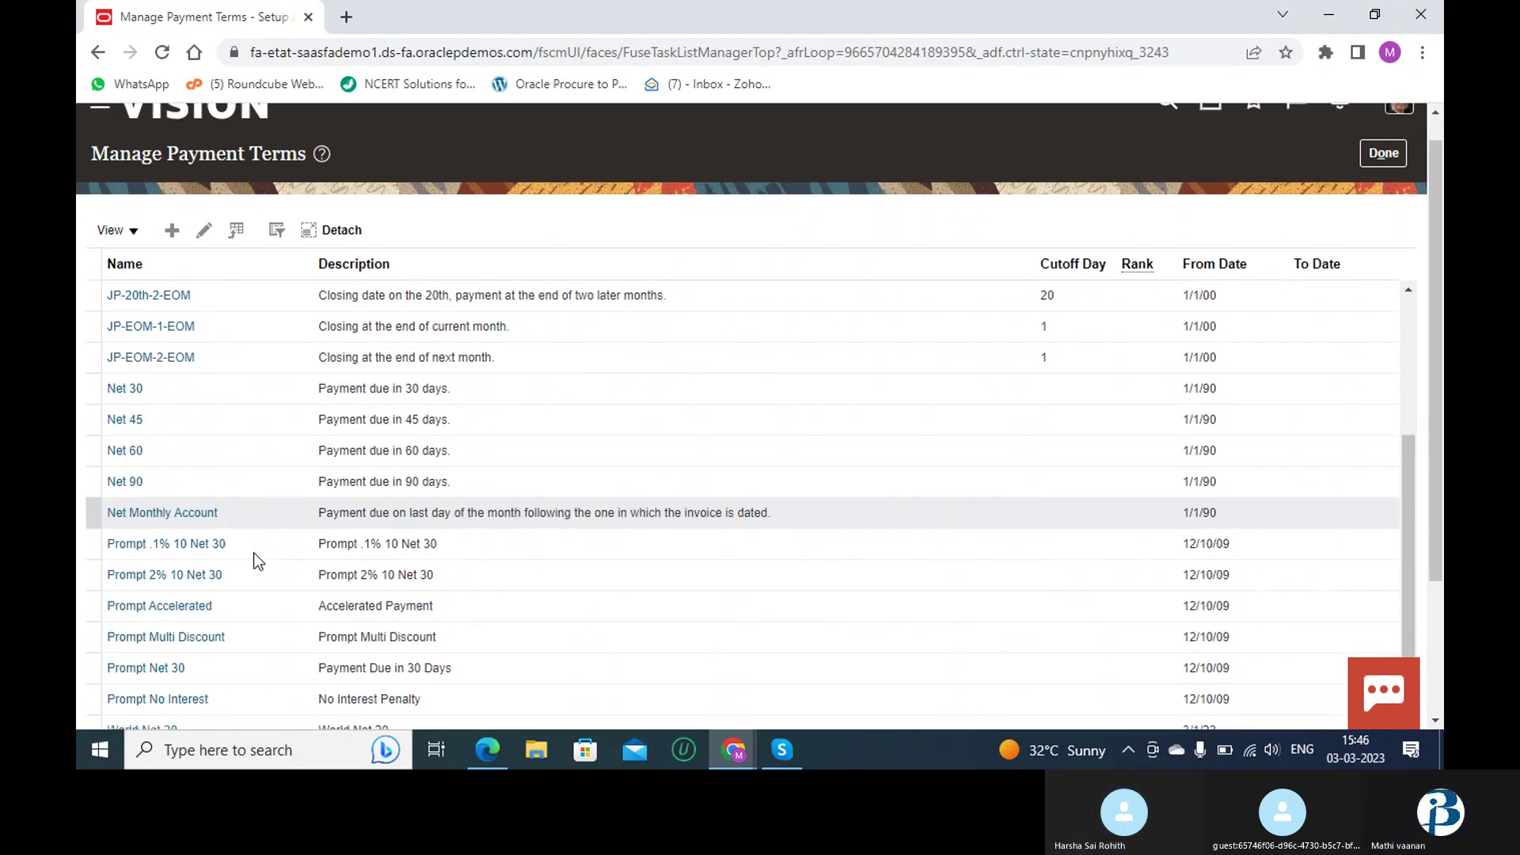
pyautogui.scroll(3, 253, 553)
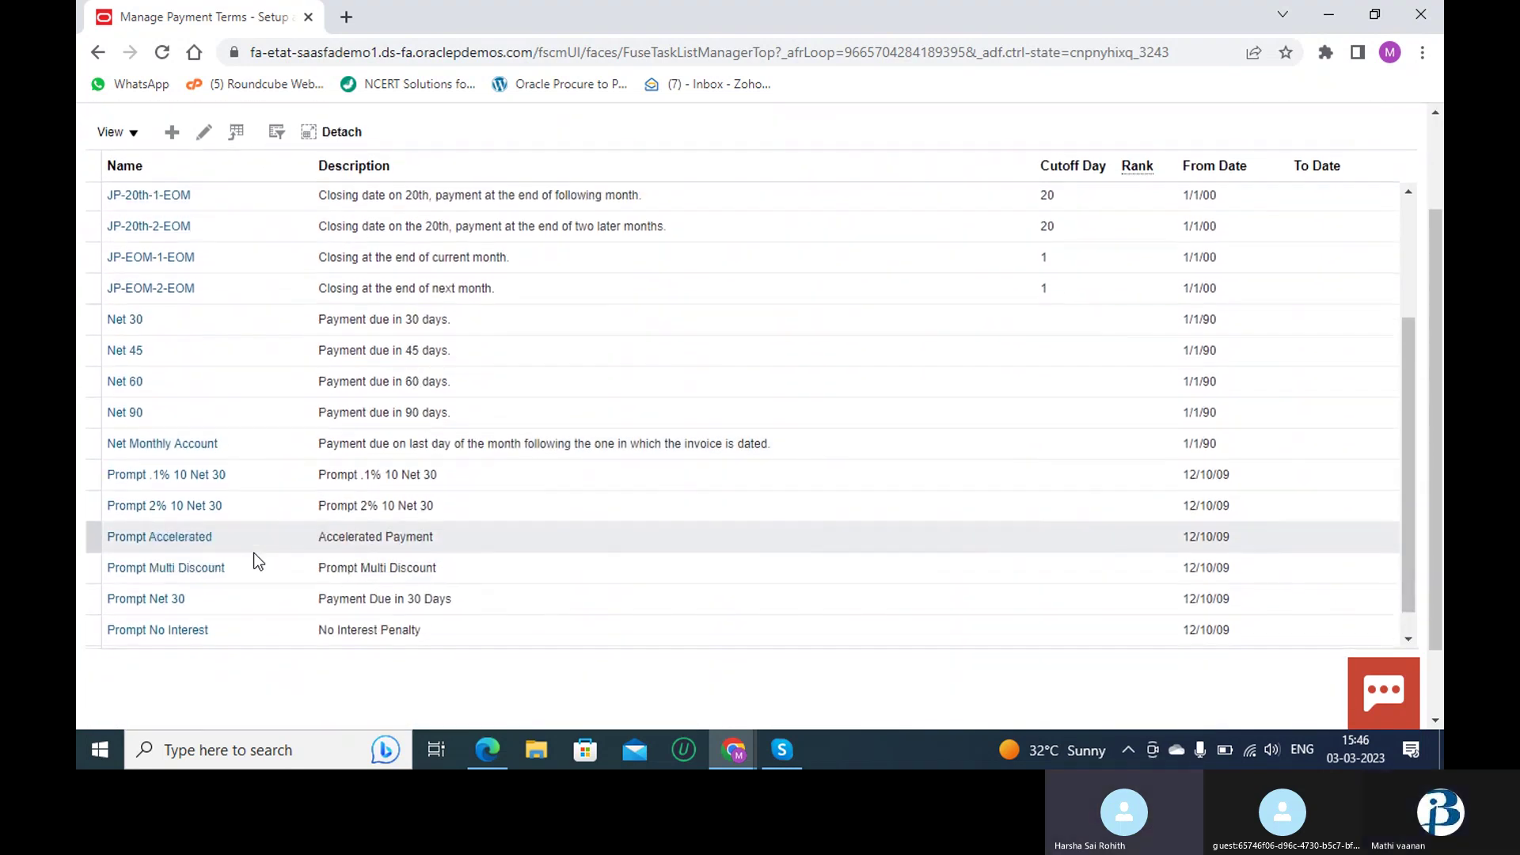
pyautogui.scroll(3, 253, 553)
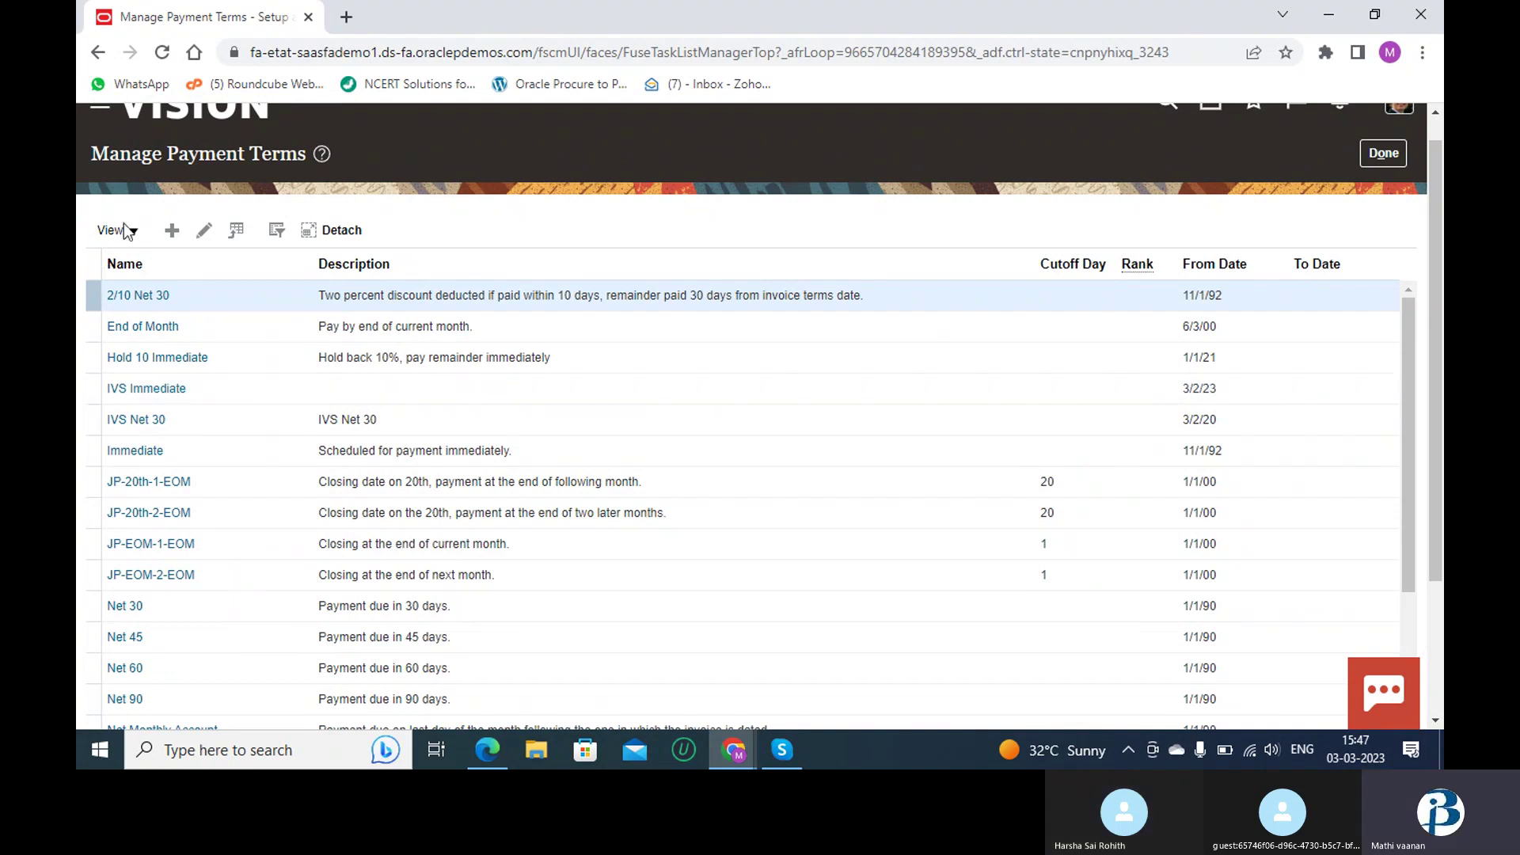
pyautogui.scroll(1, 472, 215)
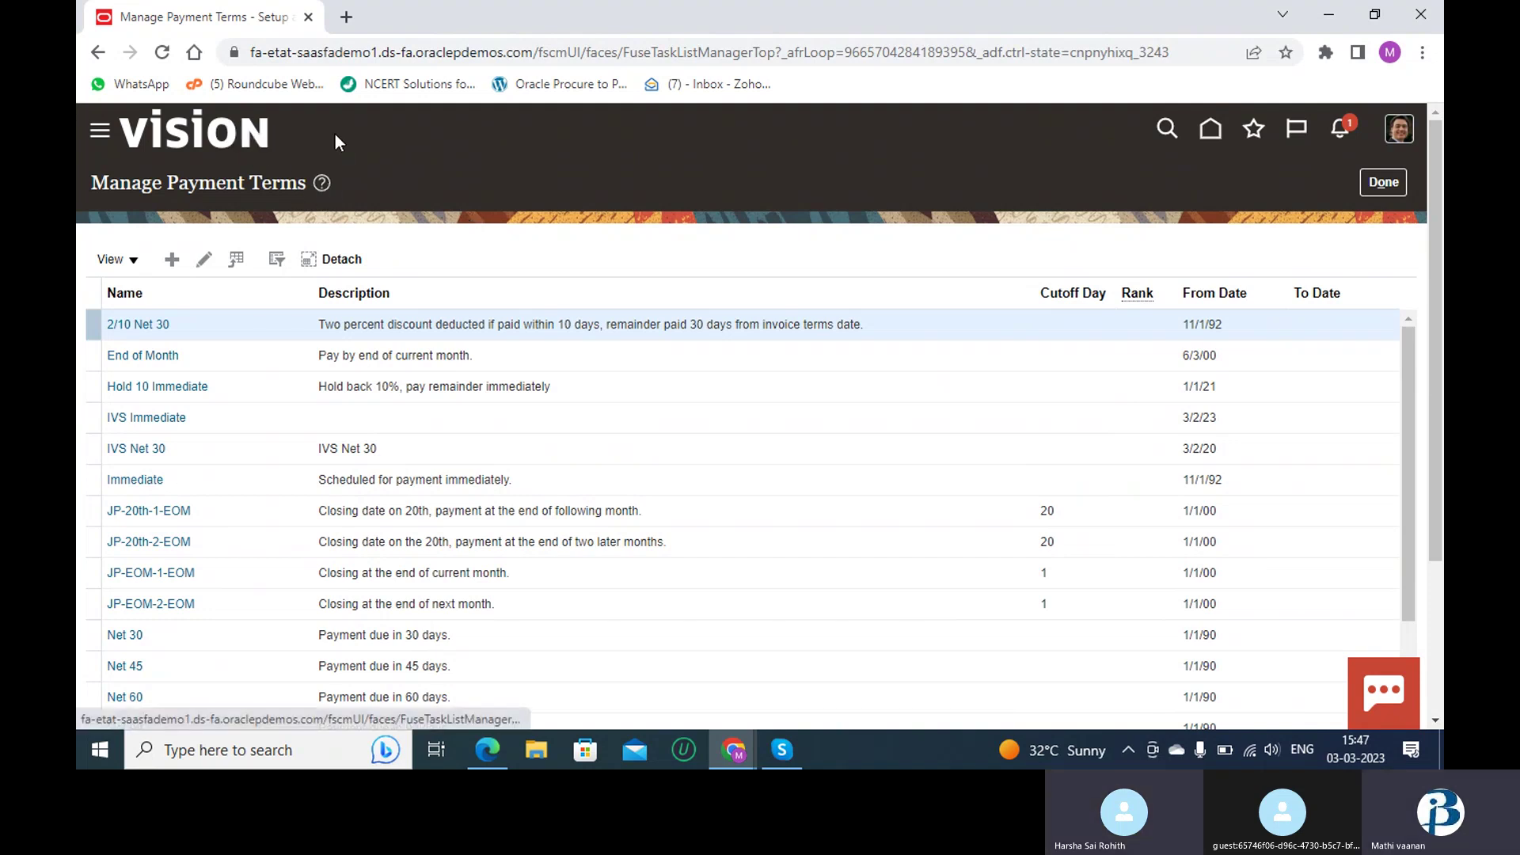
# - Return to the home page and check the pending notifications for the HP Supplier profile change request
pyautogui.click(224, 148)
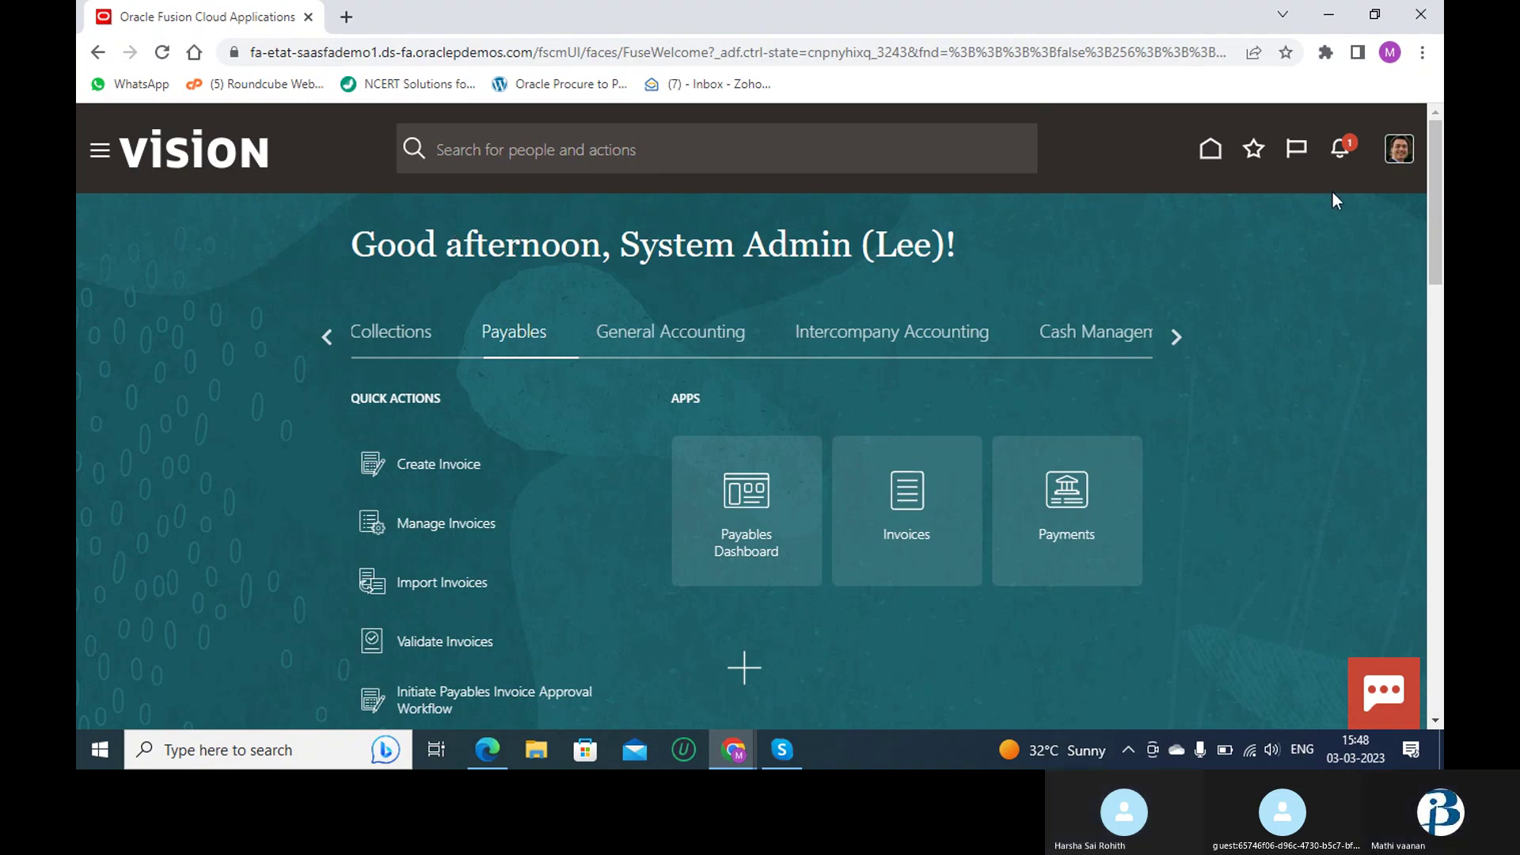
pyautogui.click(1343, 150)
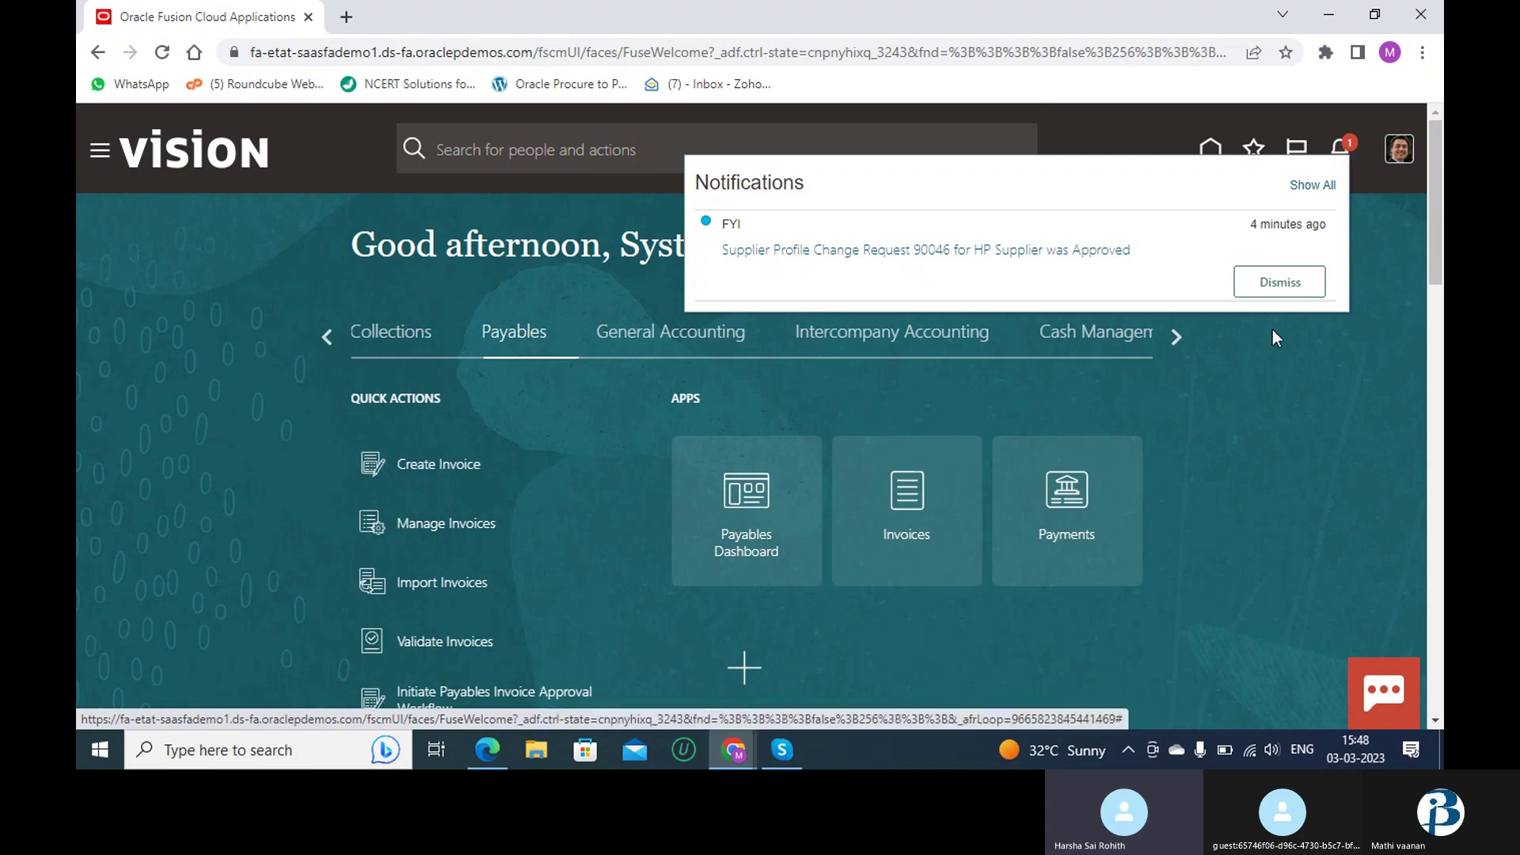
pyautogui.click(1254, 386)
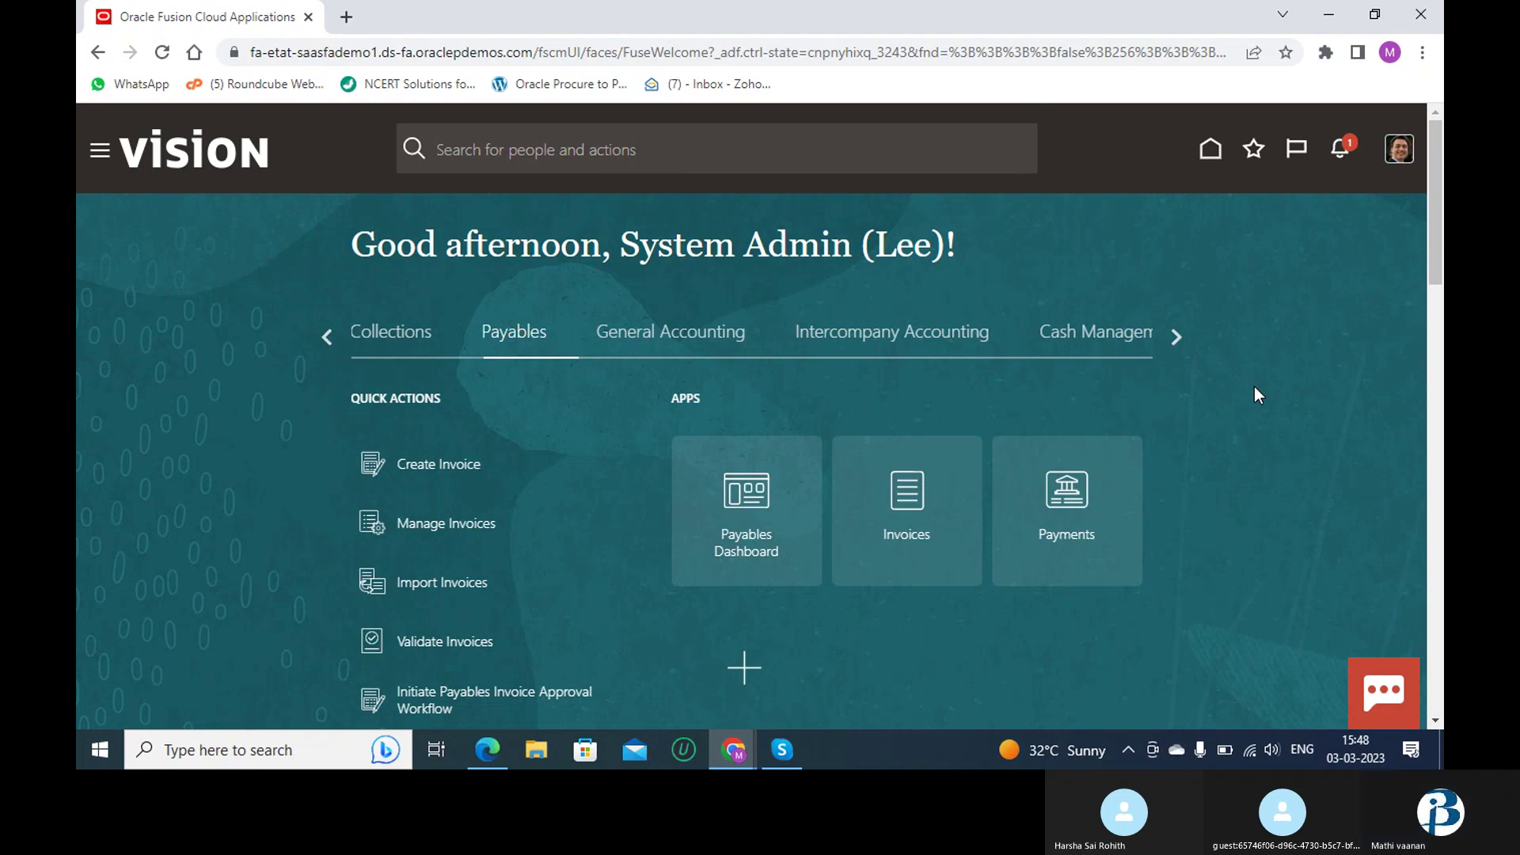
# - View the General Accounting quick actions and apps, and return to those of Payables
pyautogui.click(675, 337)
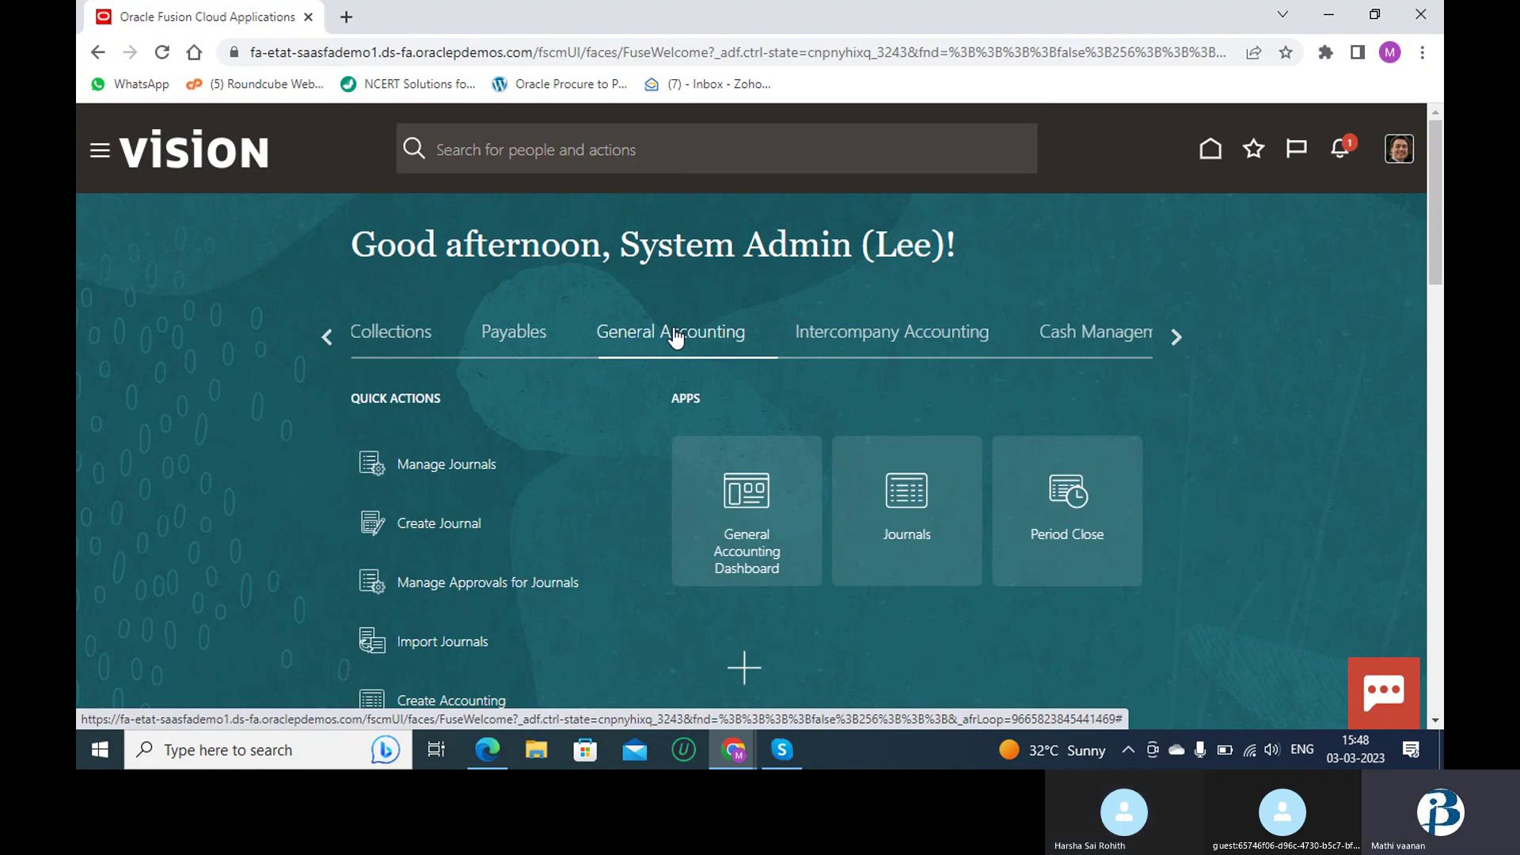
pyautogui.click(521, 333)
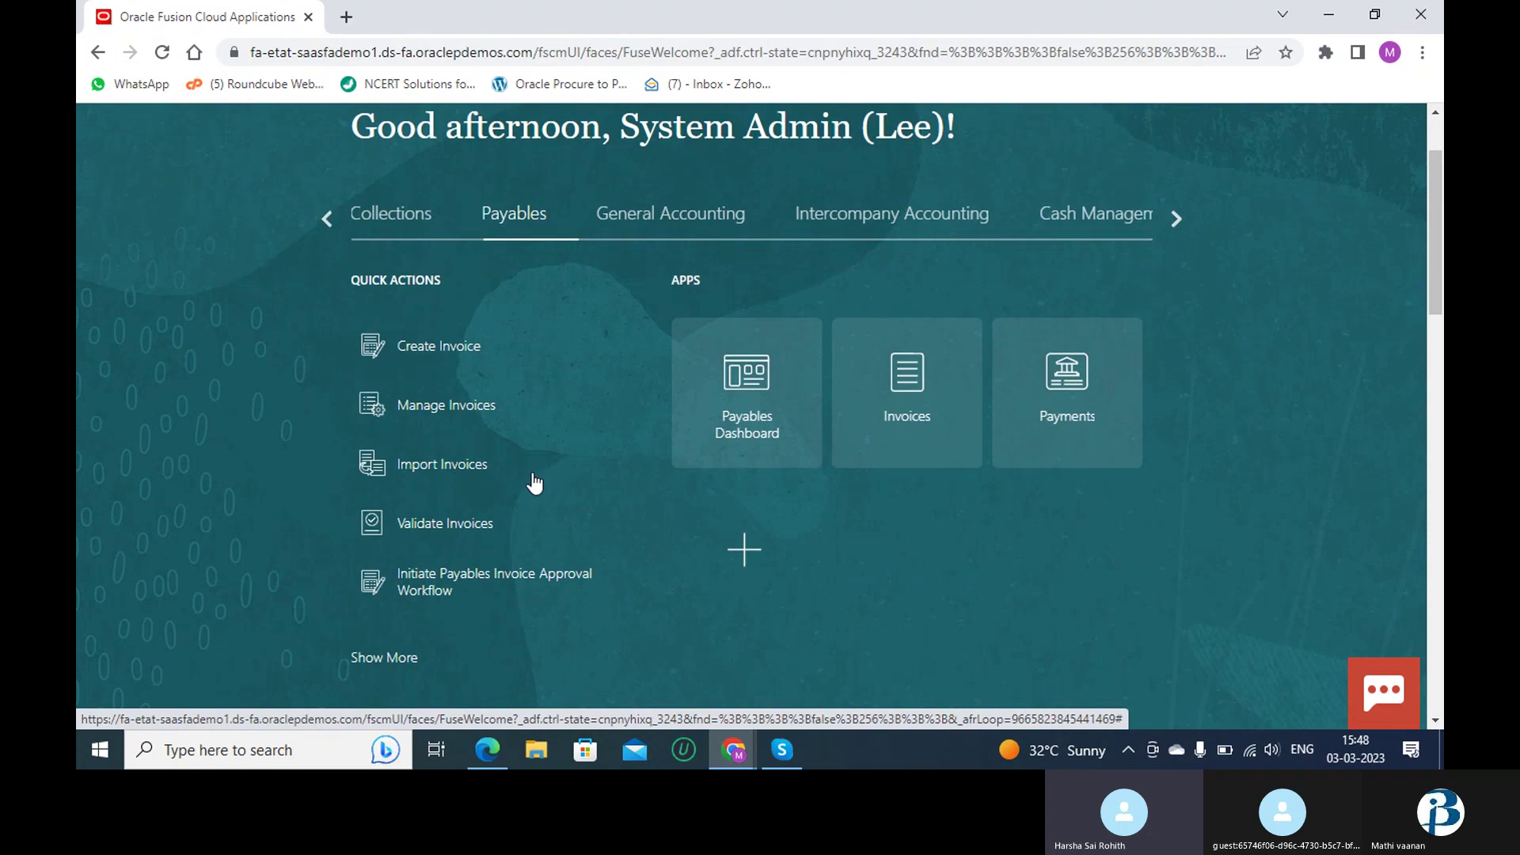
# - Review the Payables quick actions and the Things to Finish cards on the home page
pyautogui.scroll(-1, 540, 552)
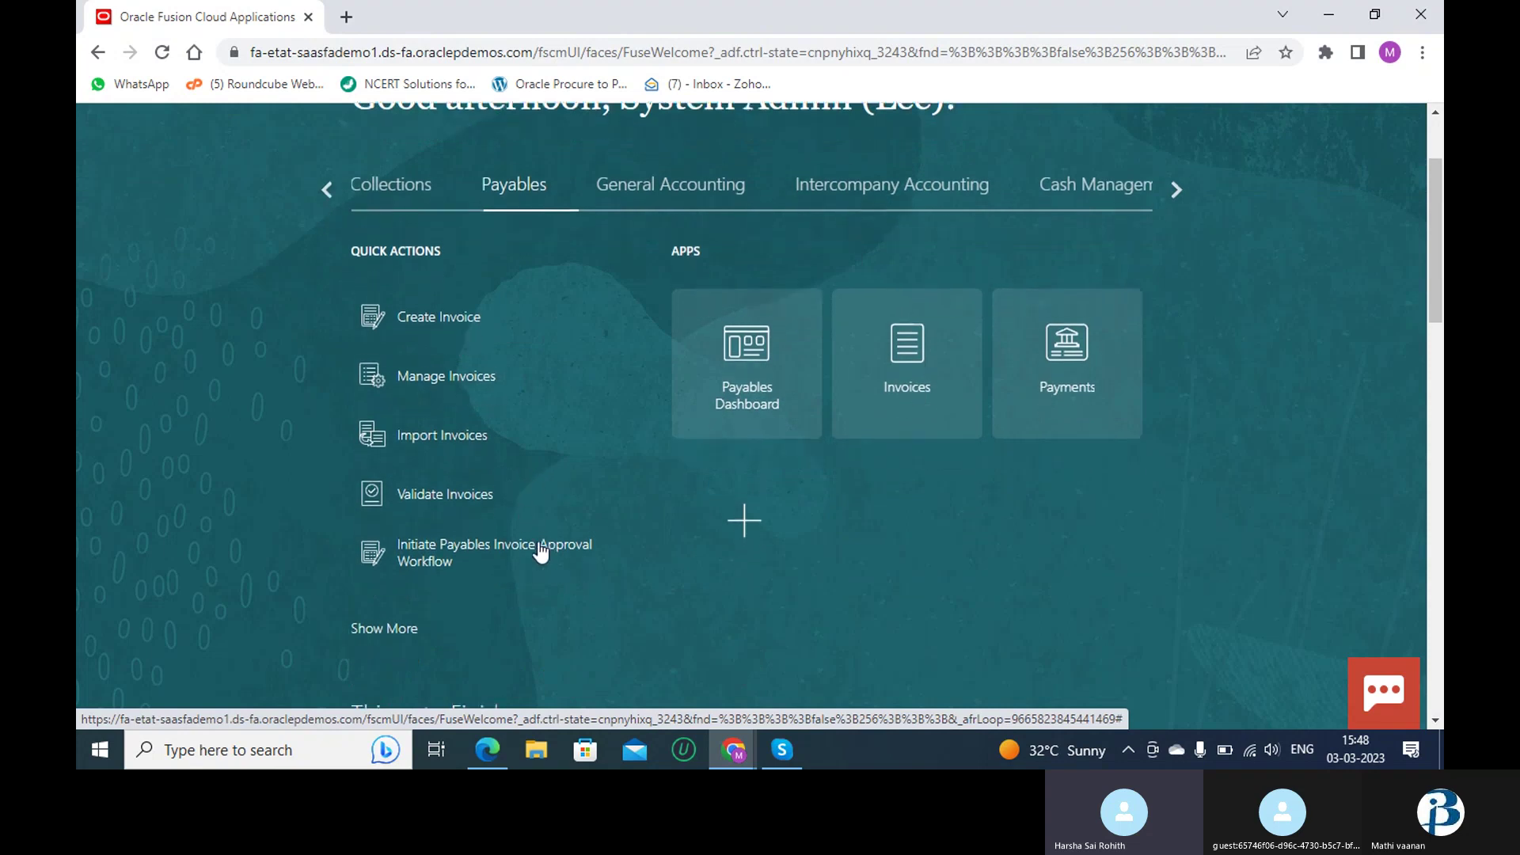
pyautogui.scroll(-3, 544, 608)
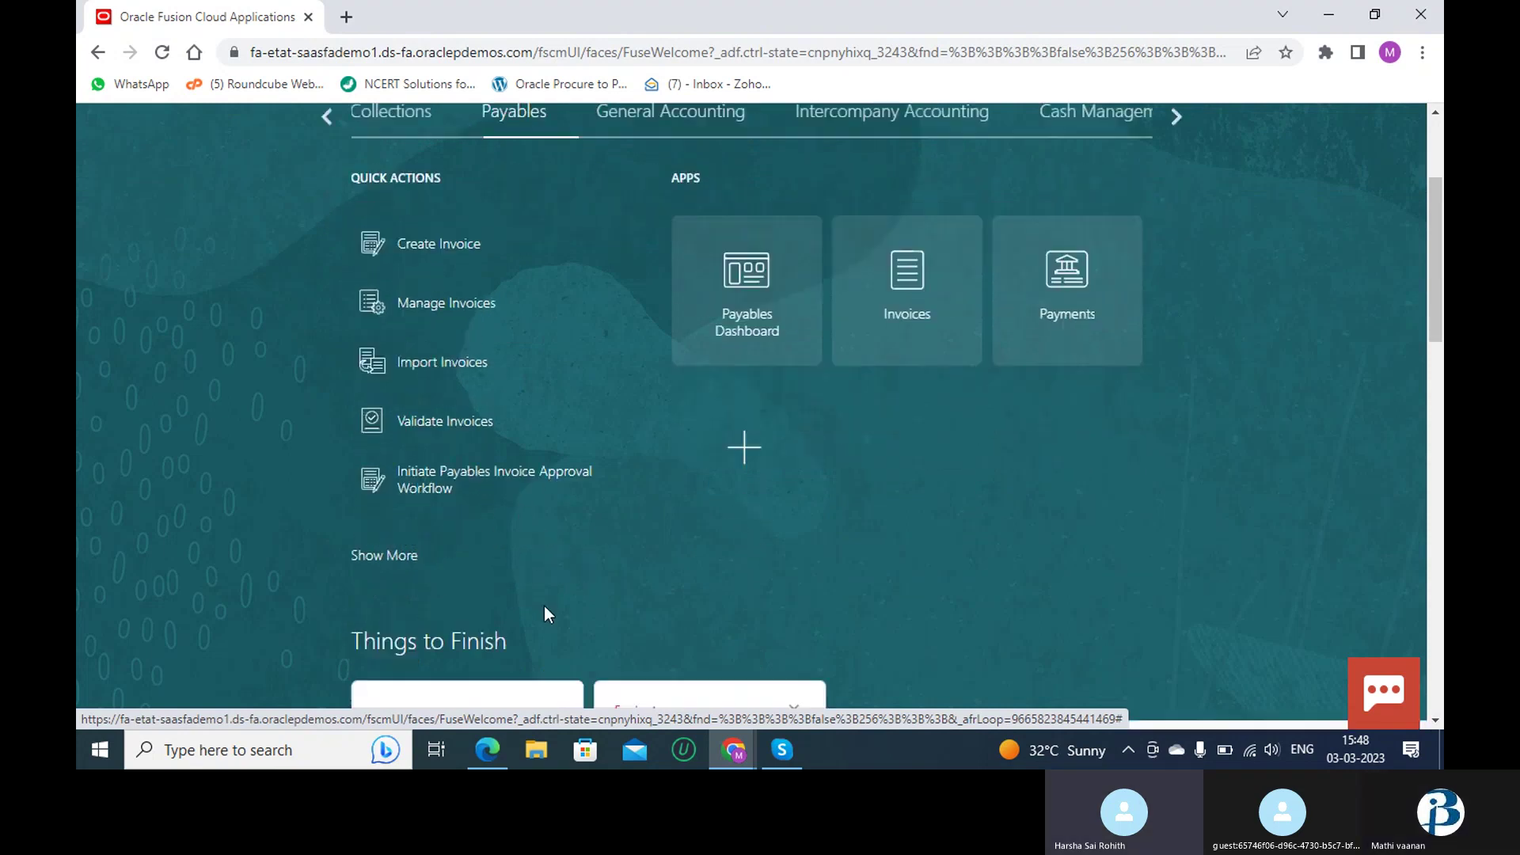
pyautogui.scroll(-2, 544, 611)
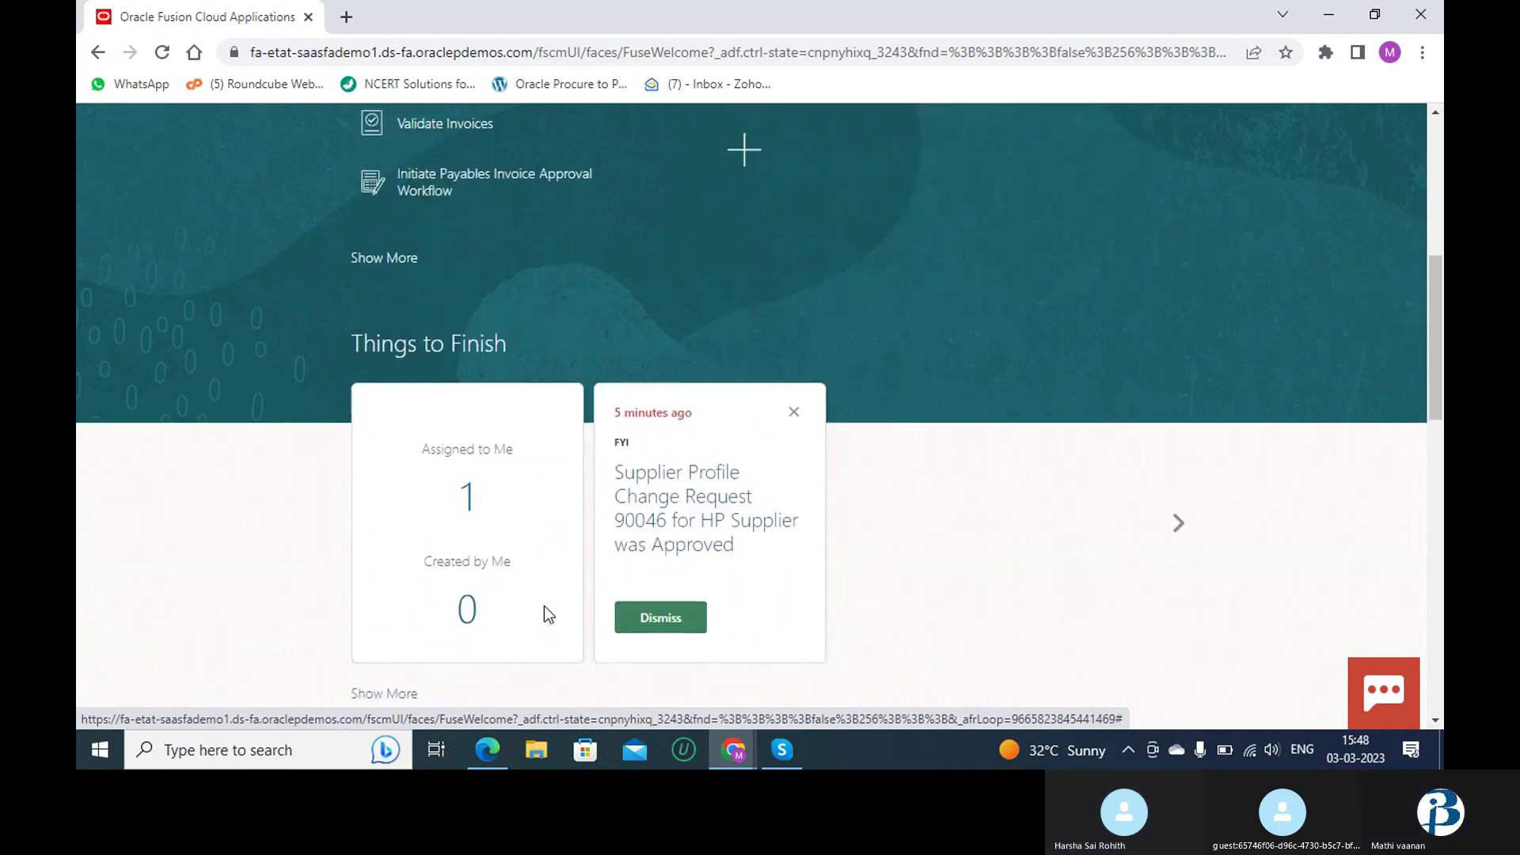
pyautogui.scroll(1, 545, 607)
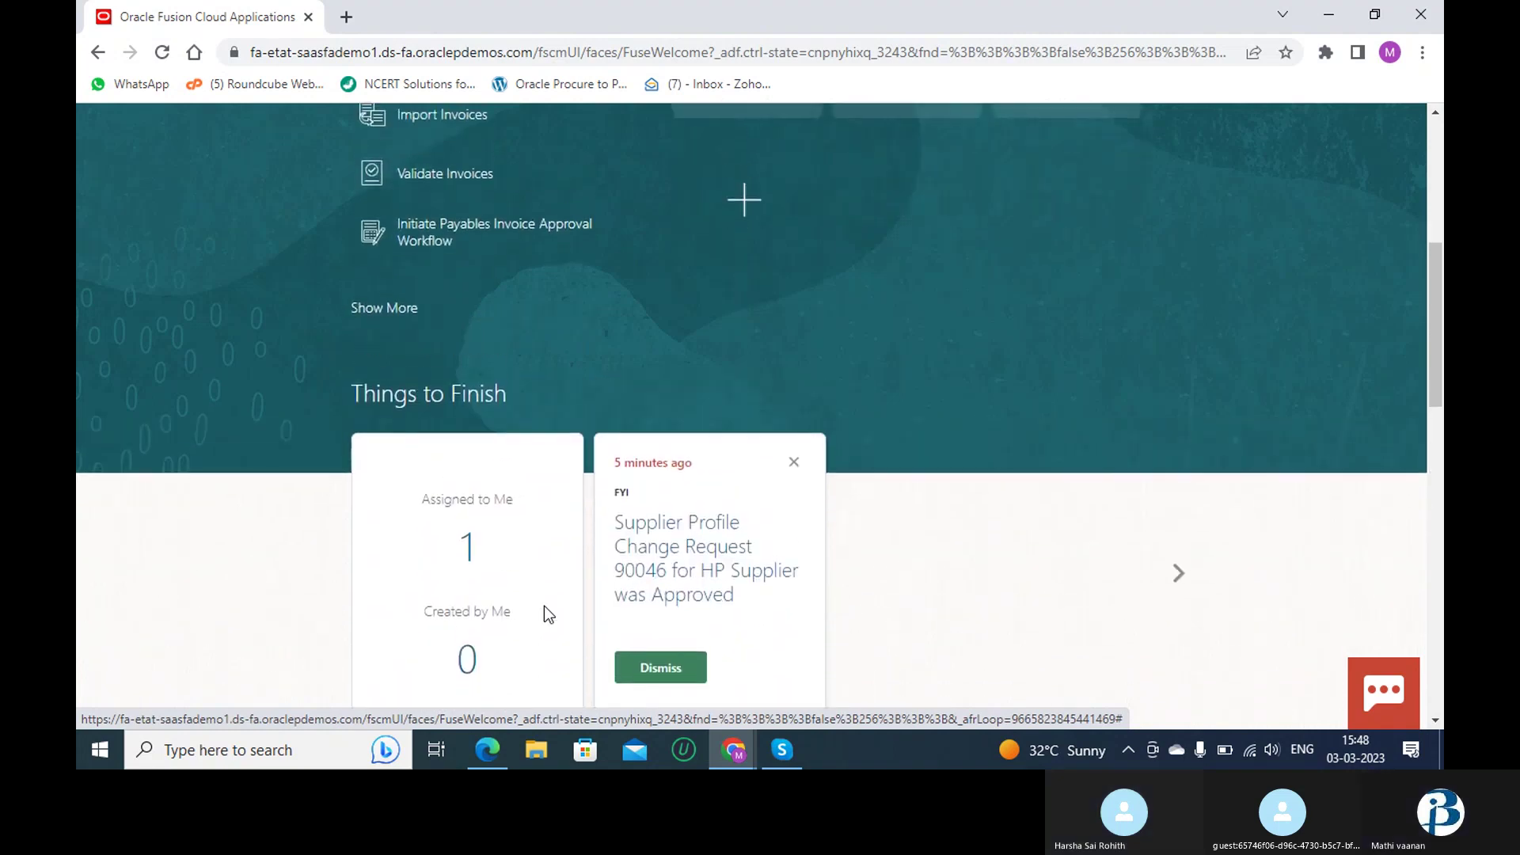
pyautogui.scroll(5, 544, 606)
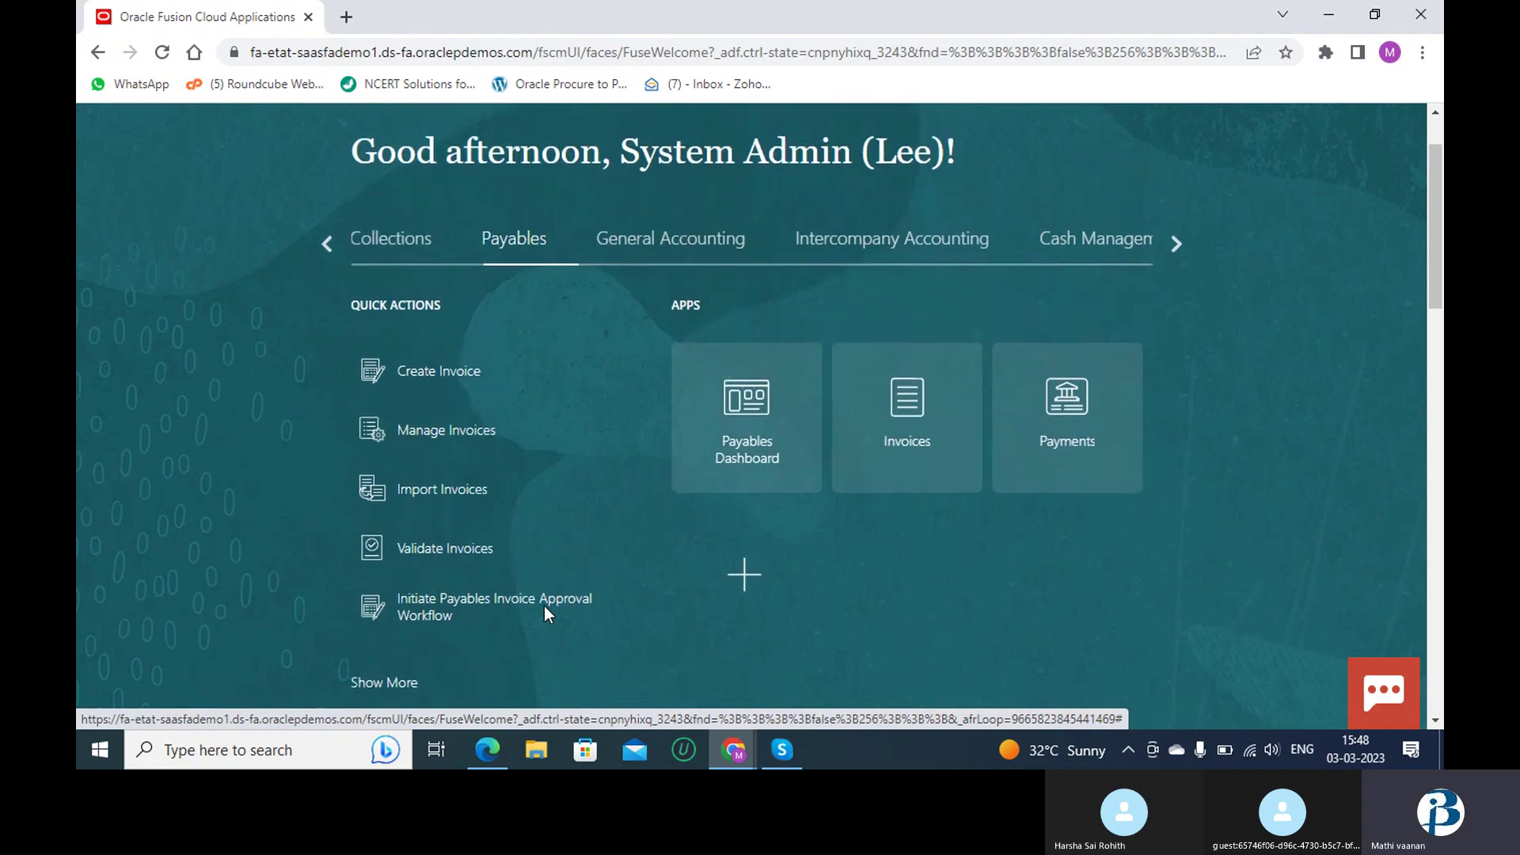
pyautogui.scroll(1, 546, 616)
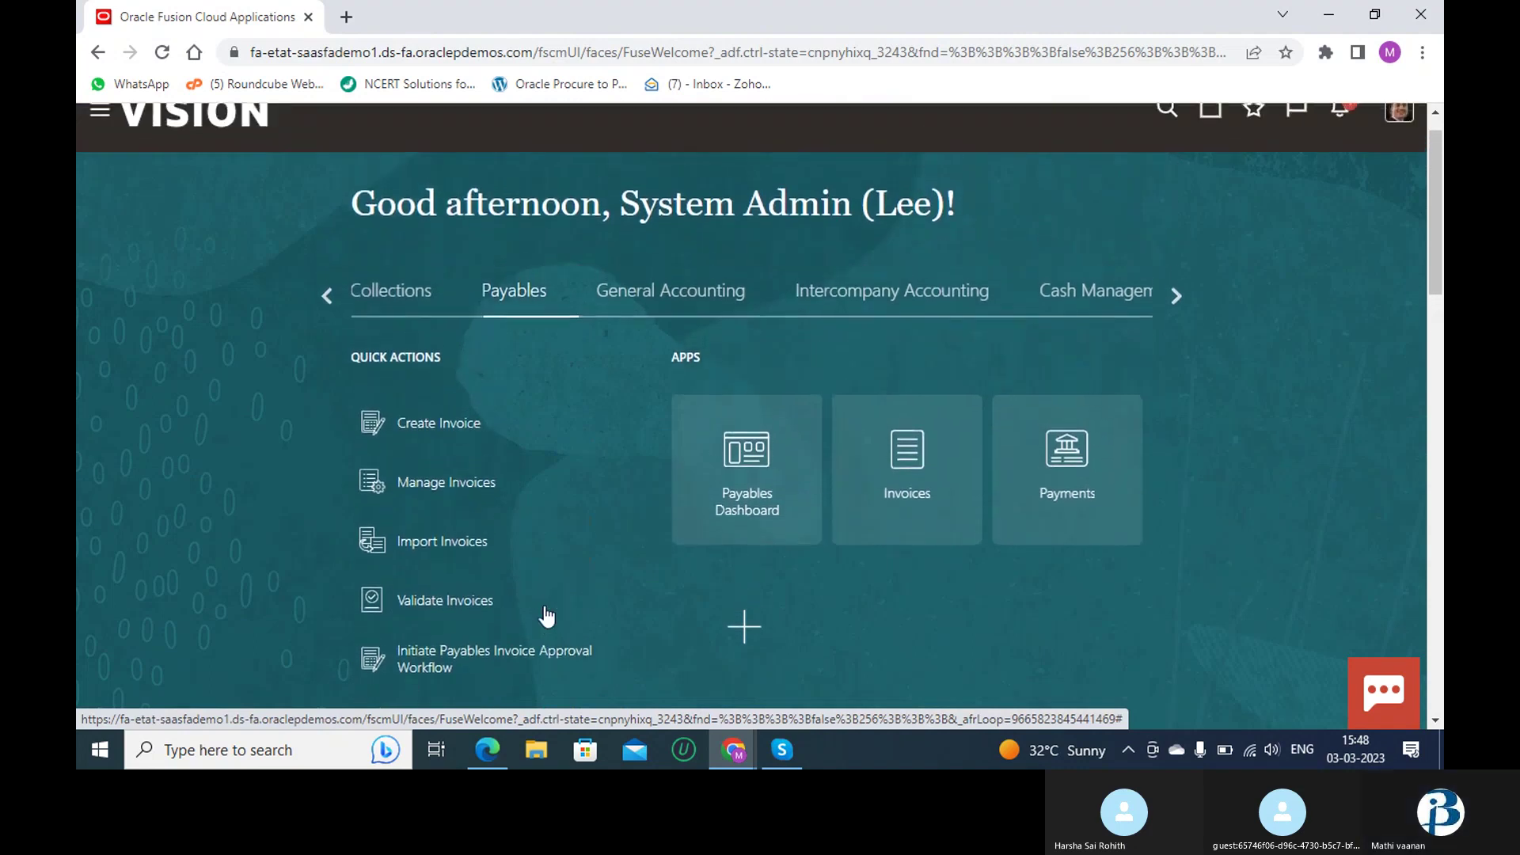
# - Show the General Accounting area on the home page and look over its quick actions, apps and the announcements further down
pyautogui.click(665, 298)
pyautogui.scroll(-7, 681, 344)
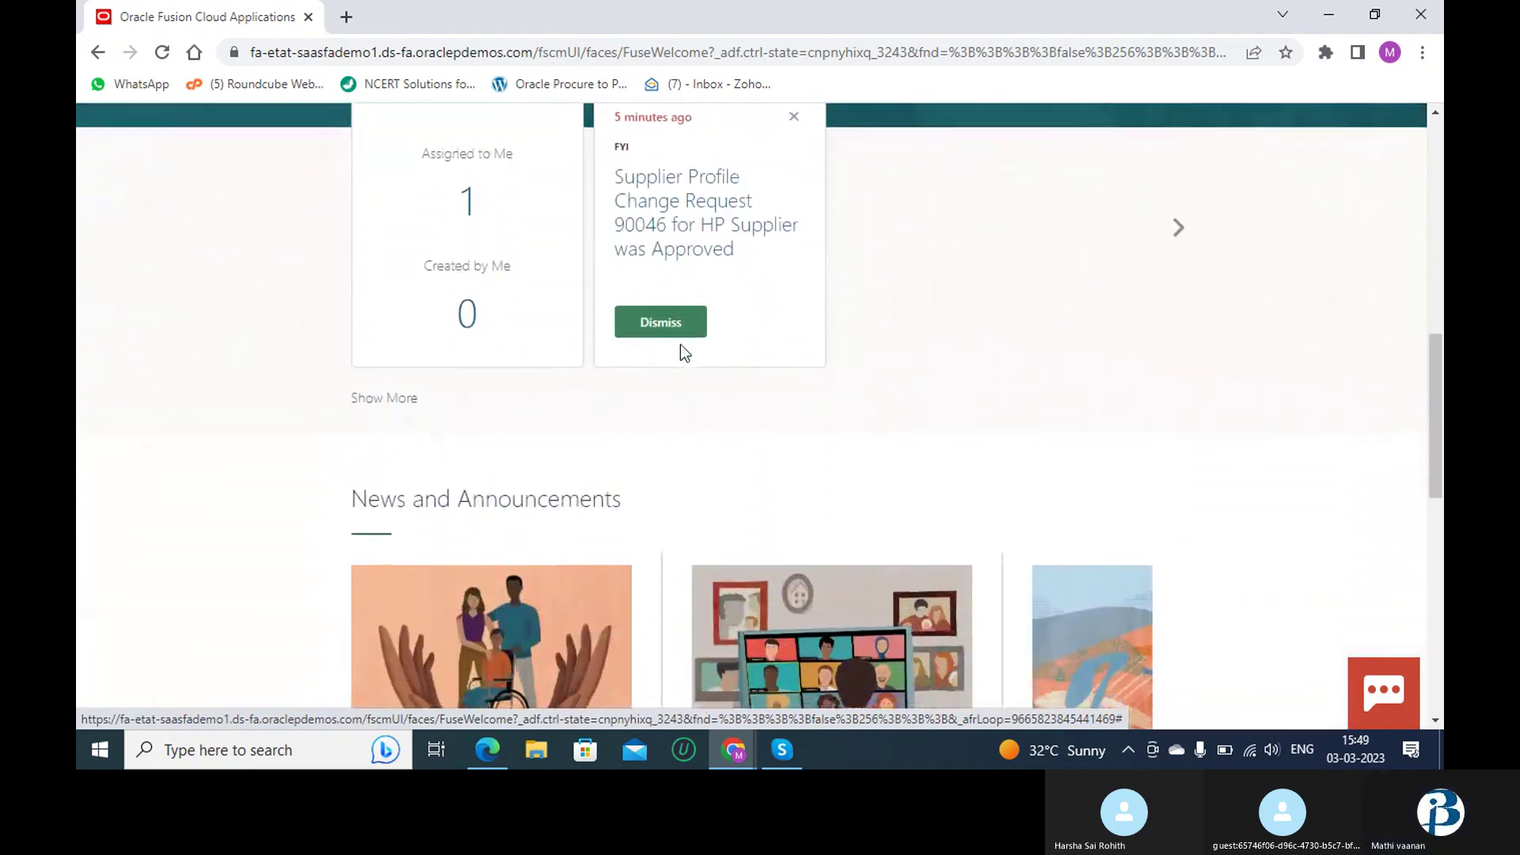
pyautogui.scroll(3, 681, 349)
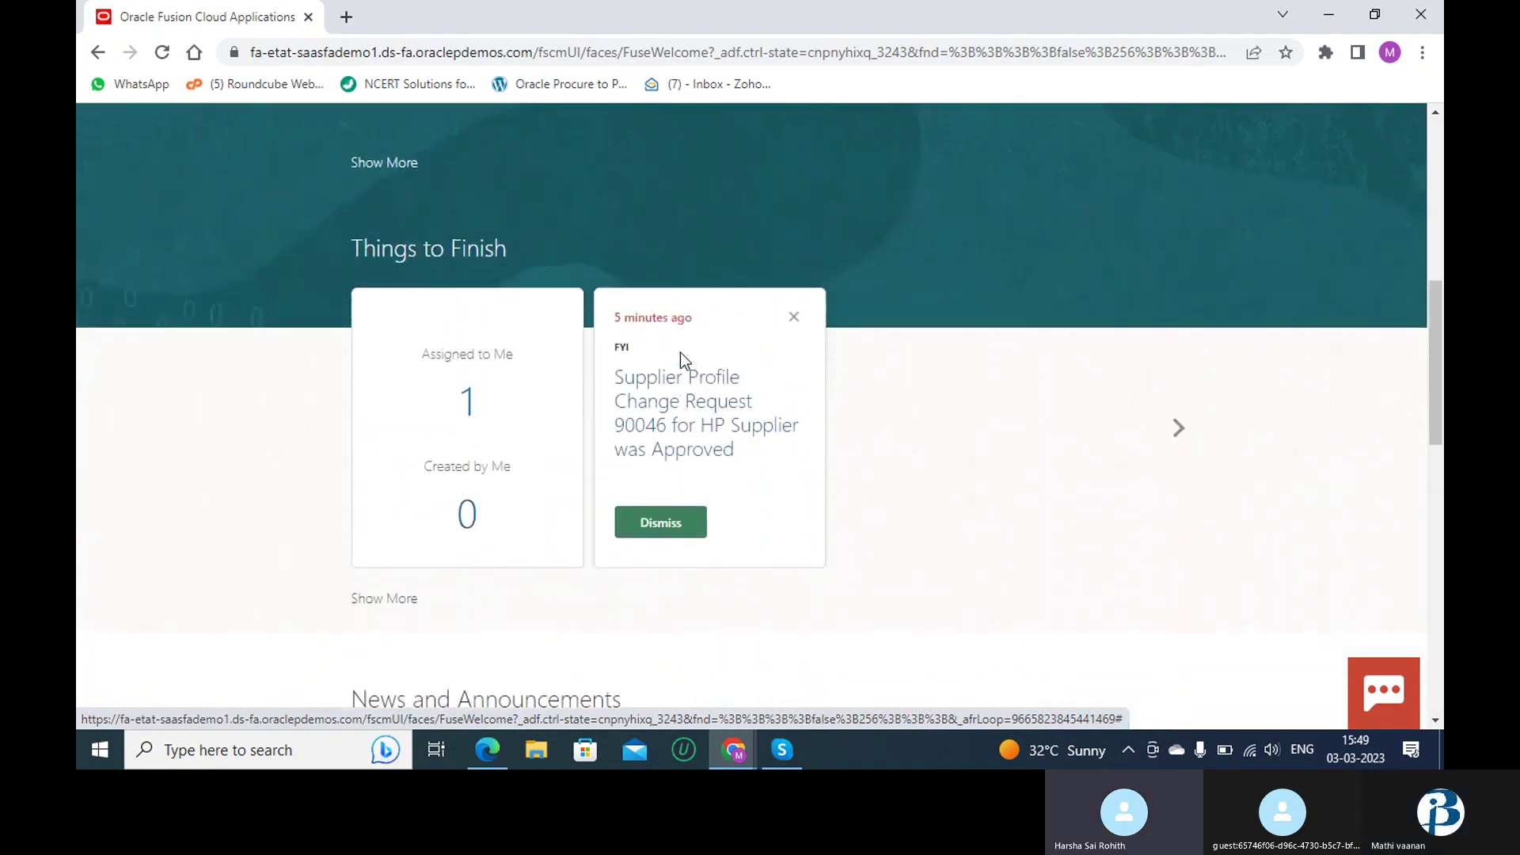
pyautogui.scroll(6, 681, 353)
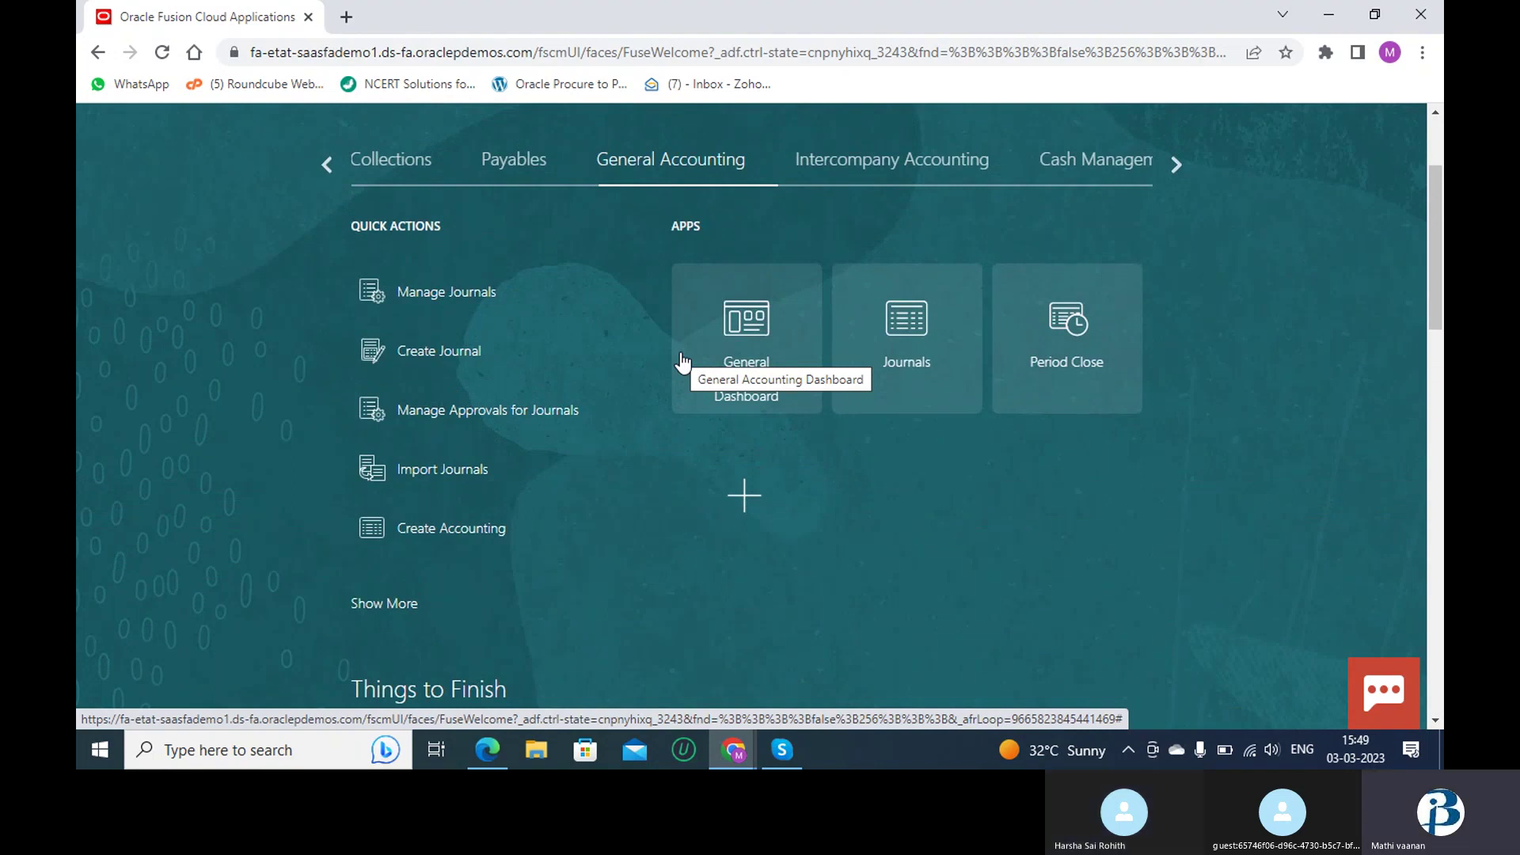
pyautogui.scroll(1, 681, 362)
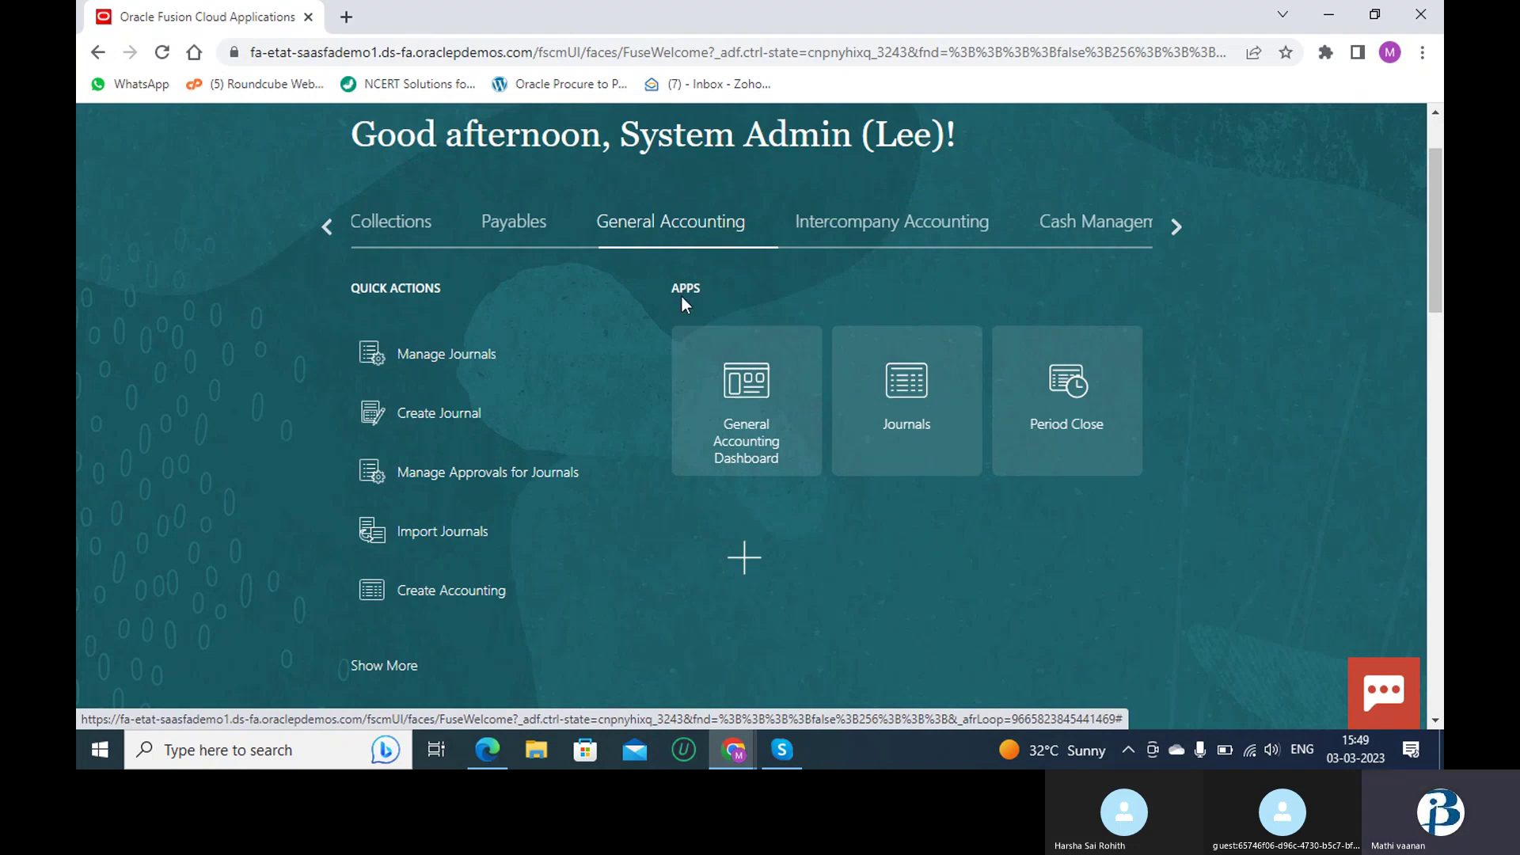
pyautogui.moveTo(668, 288); pyautogui.dragTo(719, 287)
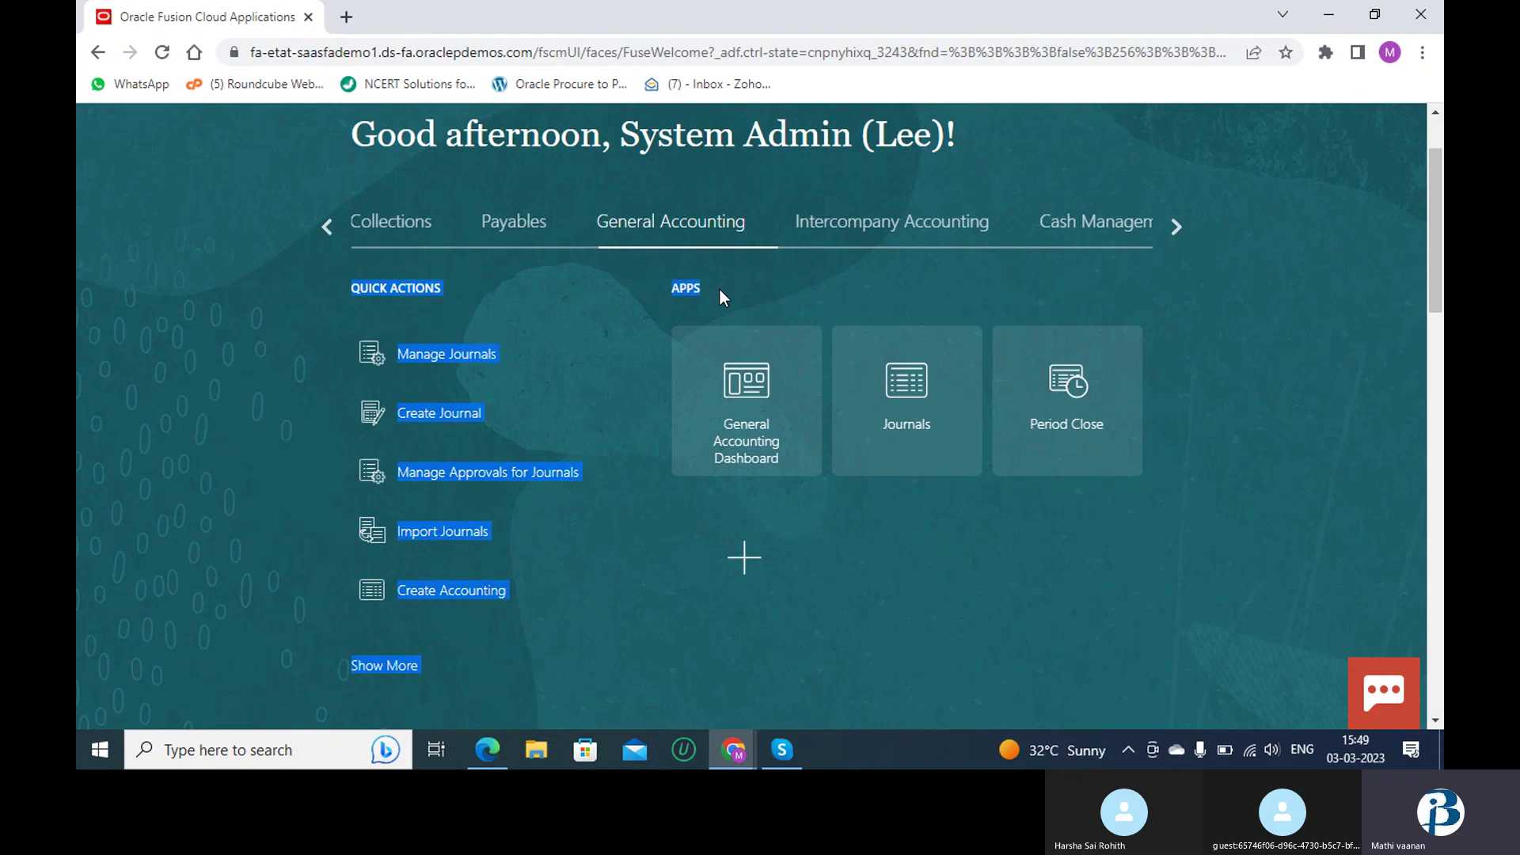
pyautogui.click(719, 287)
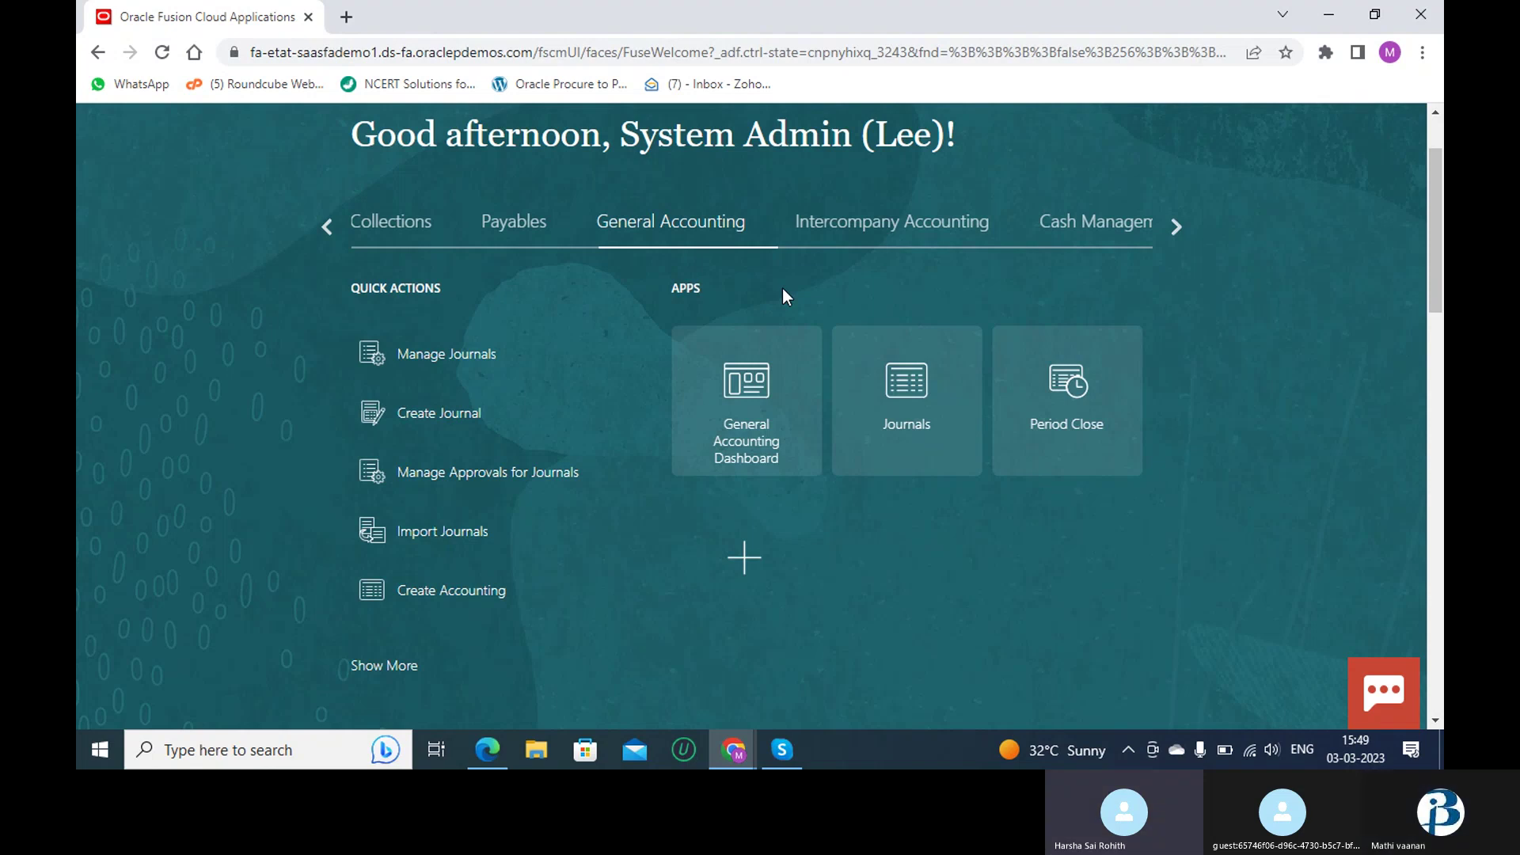
pyautogui.scroll(2, 782, 297)
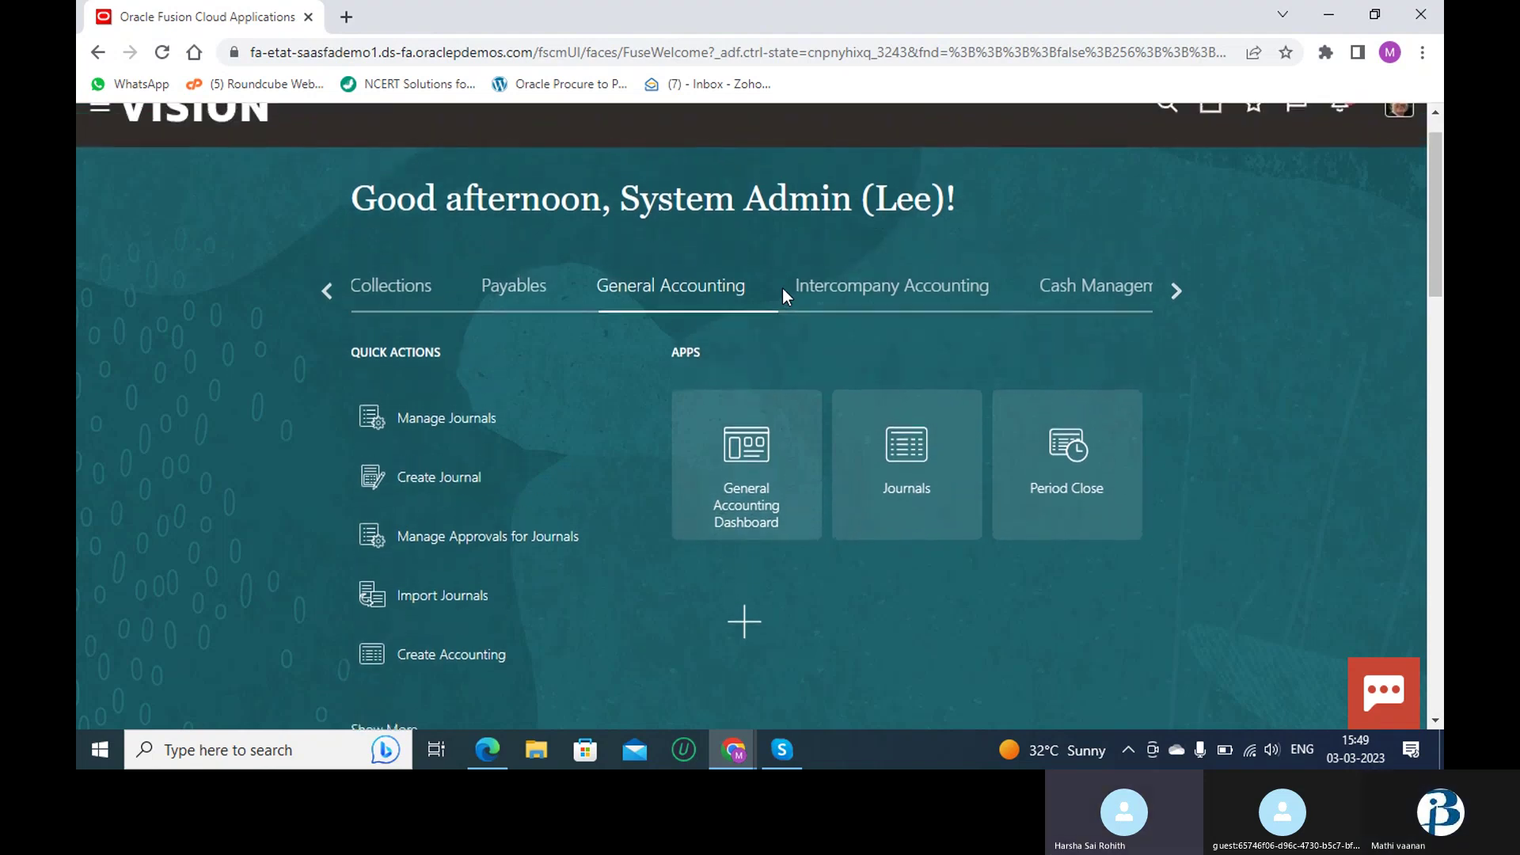
pyautogui.moveTo(854, 252); pyautogui.dragTo(980, 260)
pyautogui.click(982, 262)
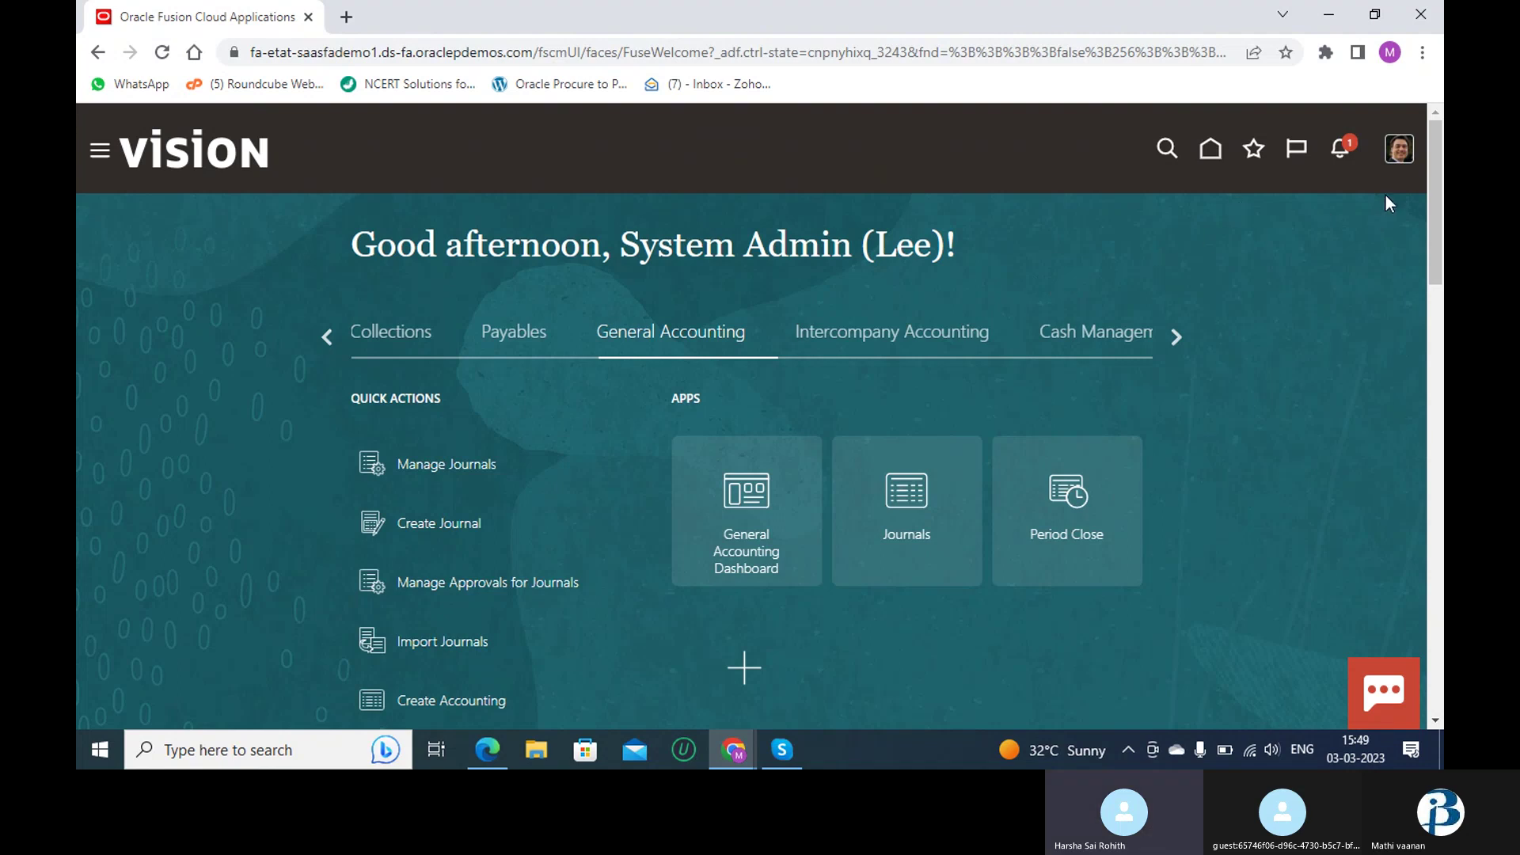
# - Open Setup and Maintenance and look over the functional areas of the Compensation Management offering
pyautogui.click(1397, 152)
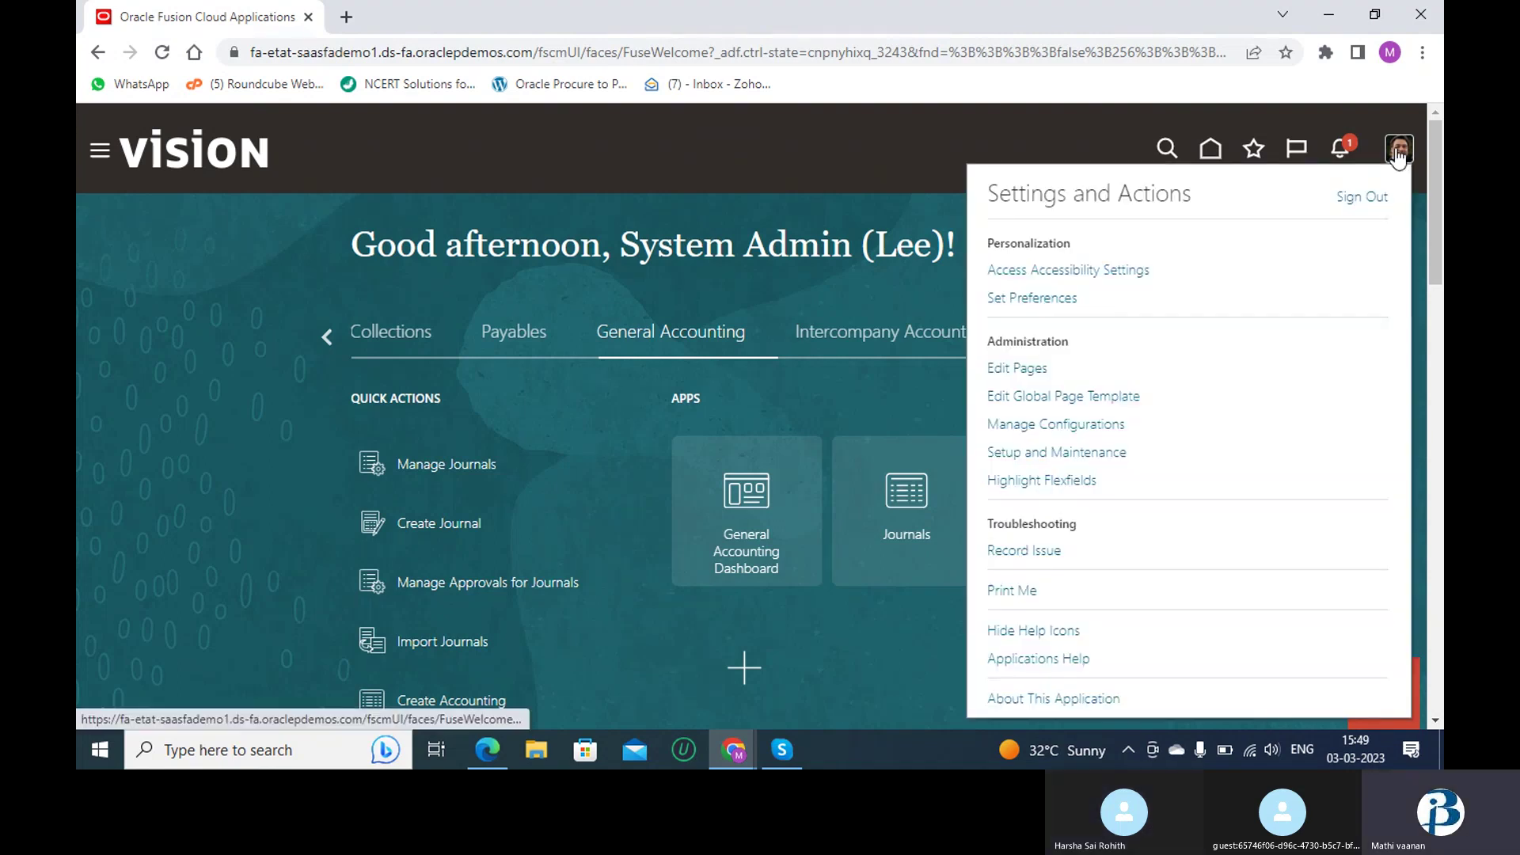
pyautogui.click(1074, 455)
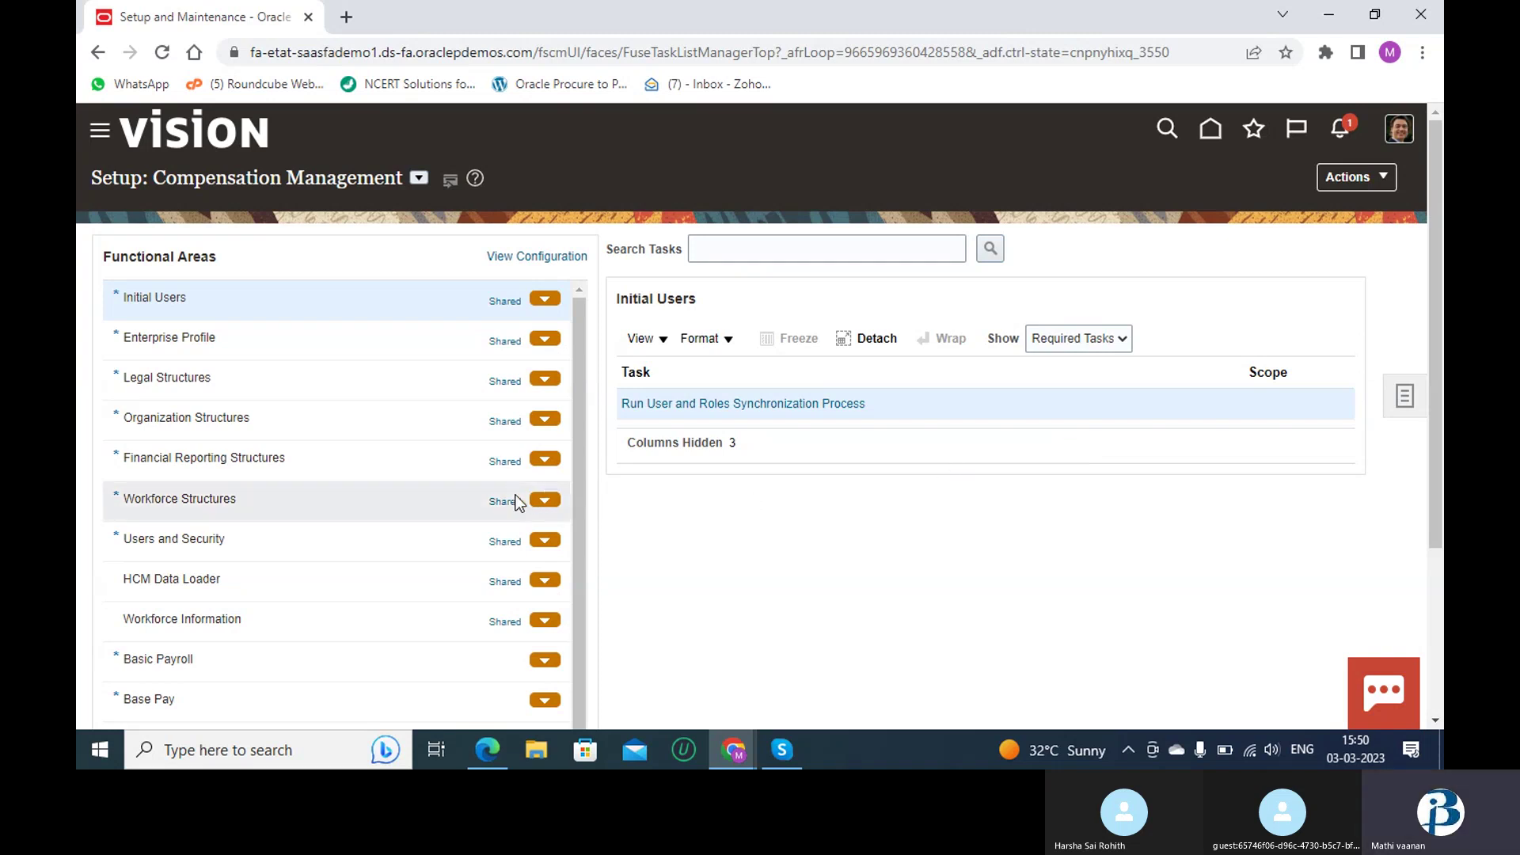
pyautogui.scroll(-1, 402, 564)
pyautogui.scroll(1, 402, 550)
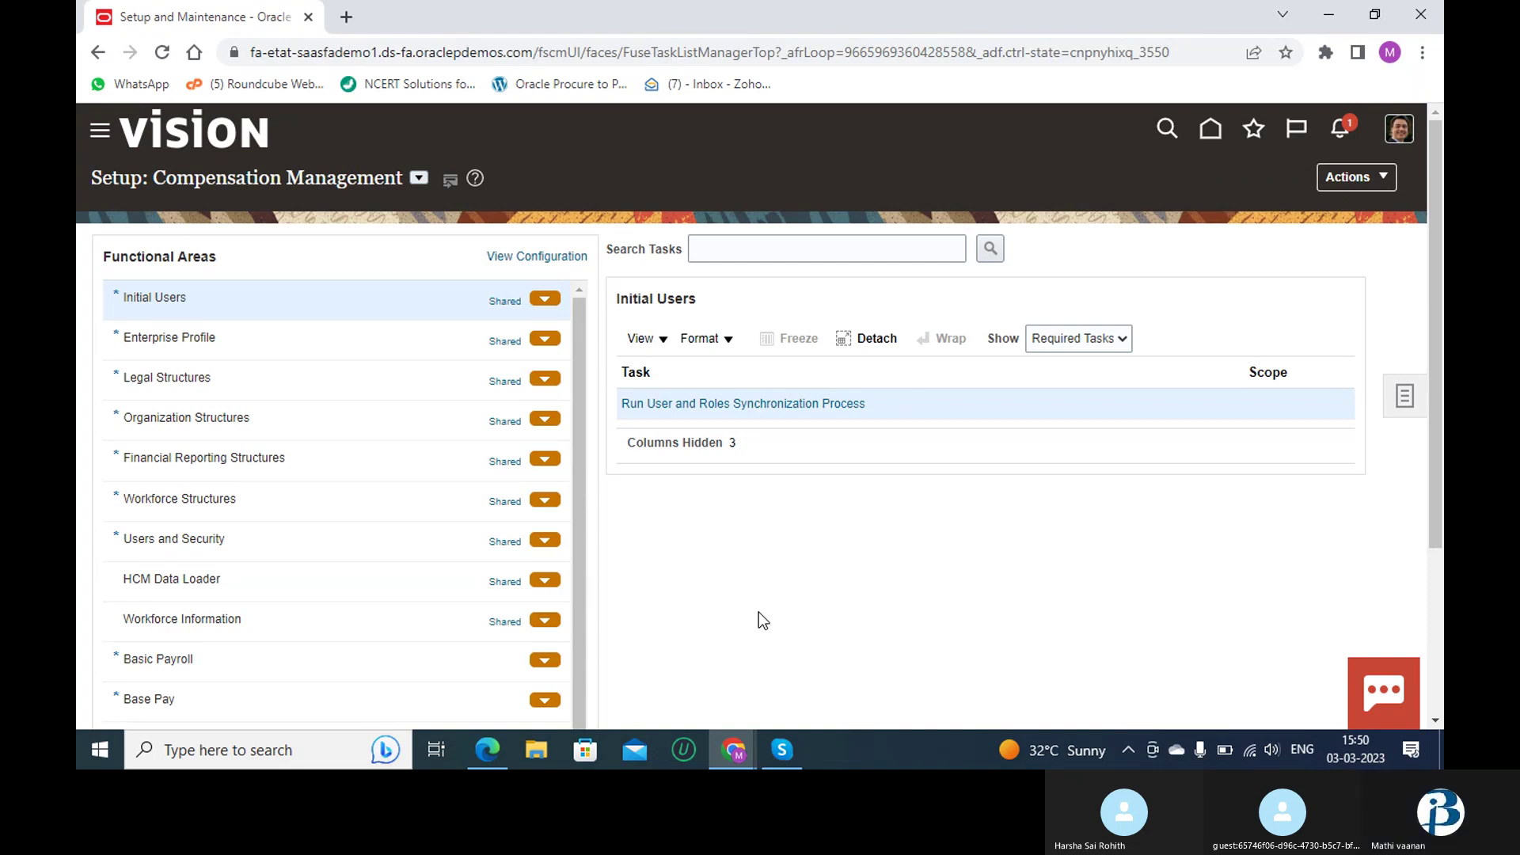
pyautogui.scroll(-2, 477, 572)
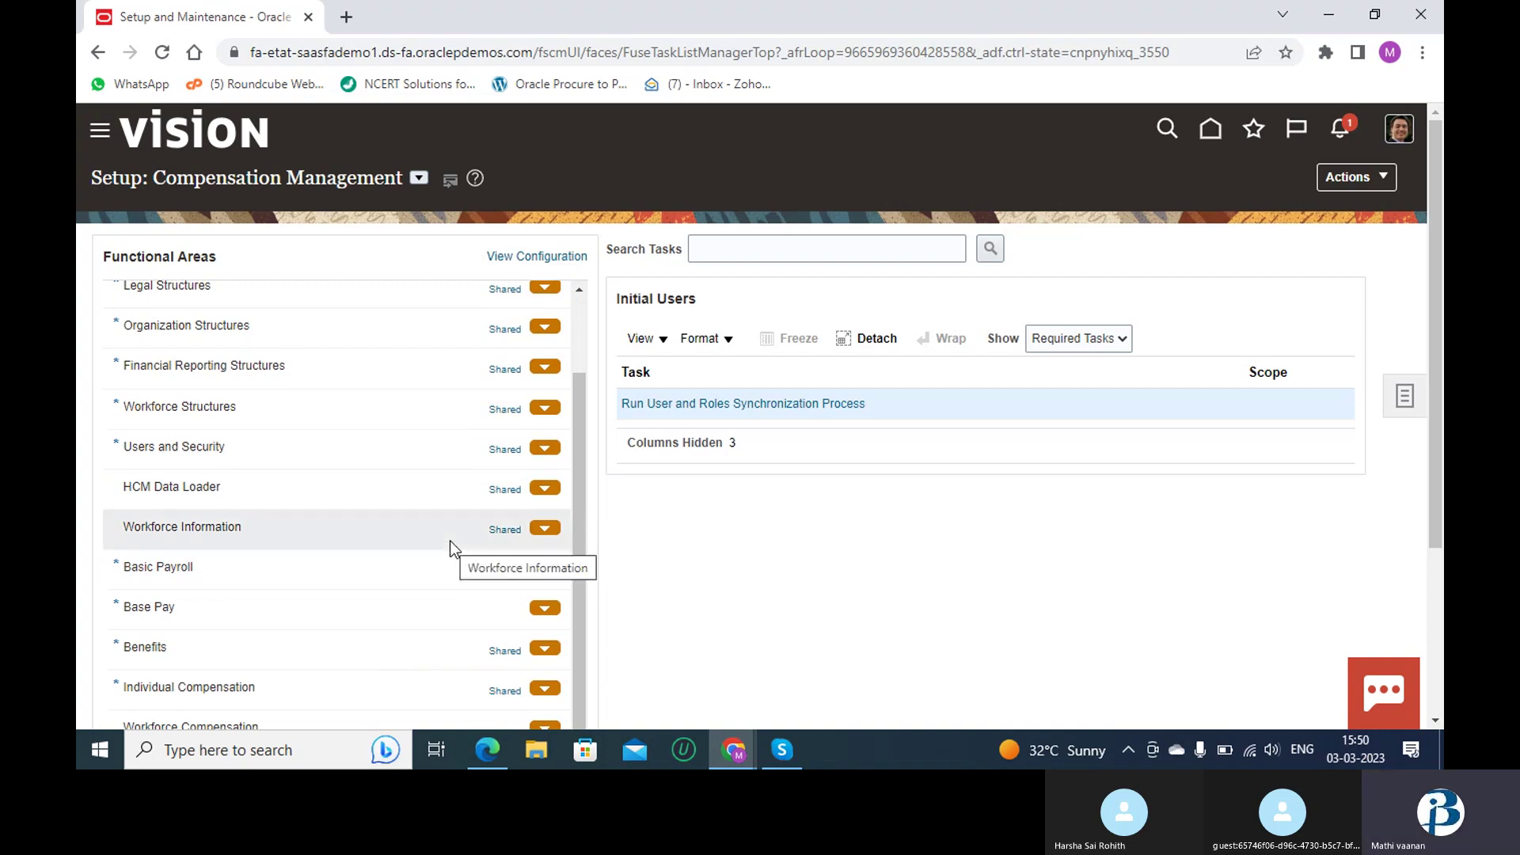
pyautogui.scroll(2, 449, 540)
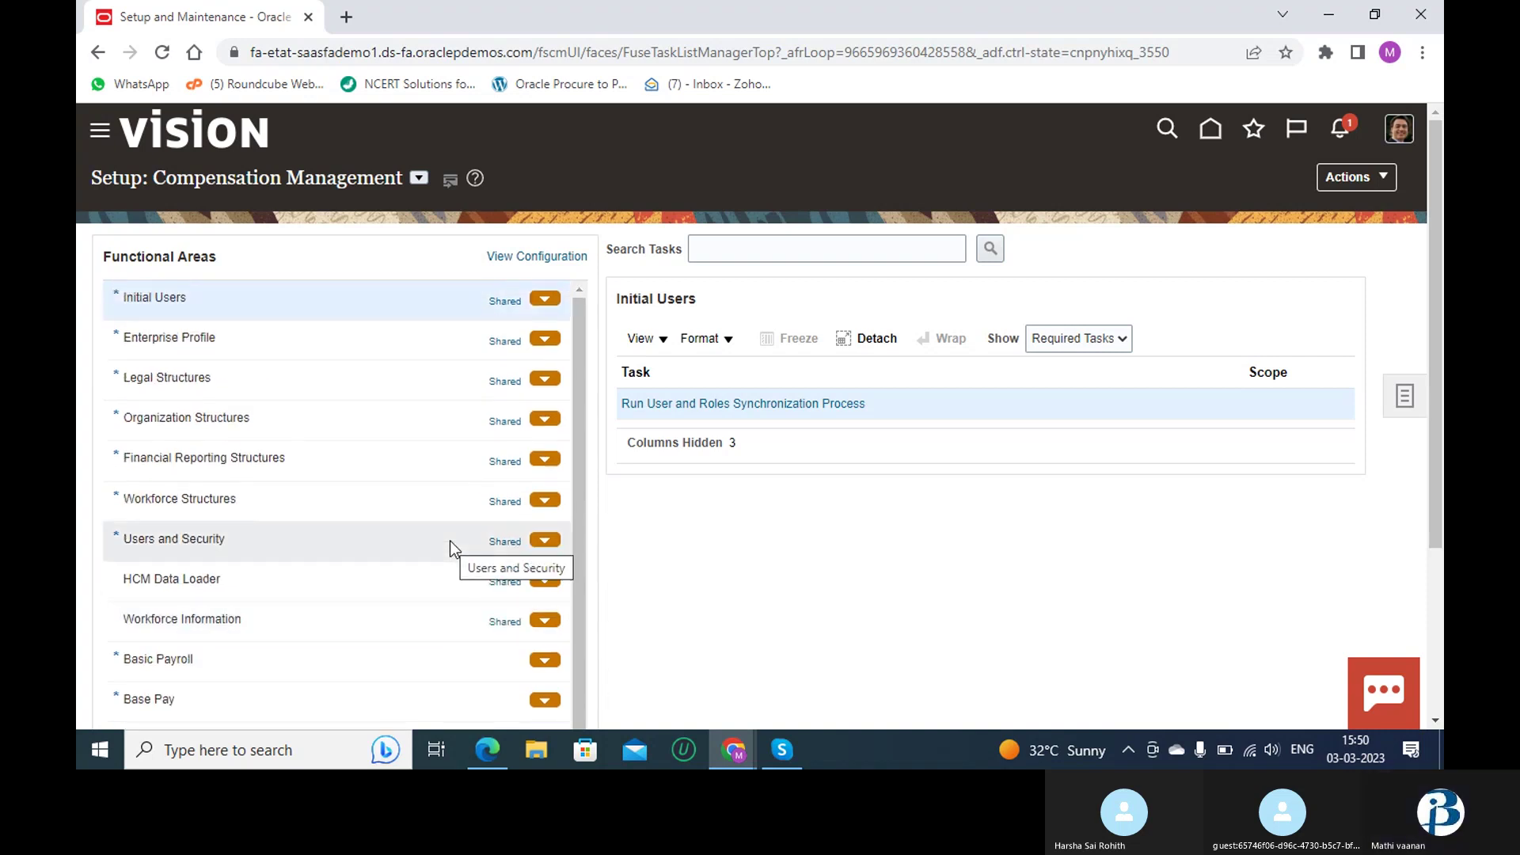
# - Change the setup offering to Financials and display the required tasks of the Payables functional area
pyautogui.click(419, 178)
pyautogui.click(488, 315)
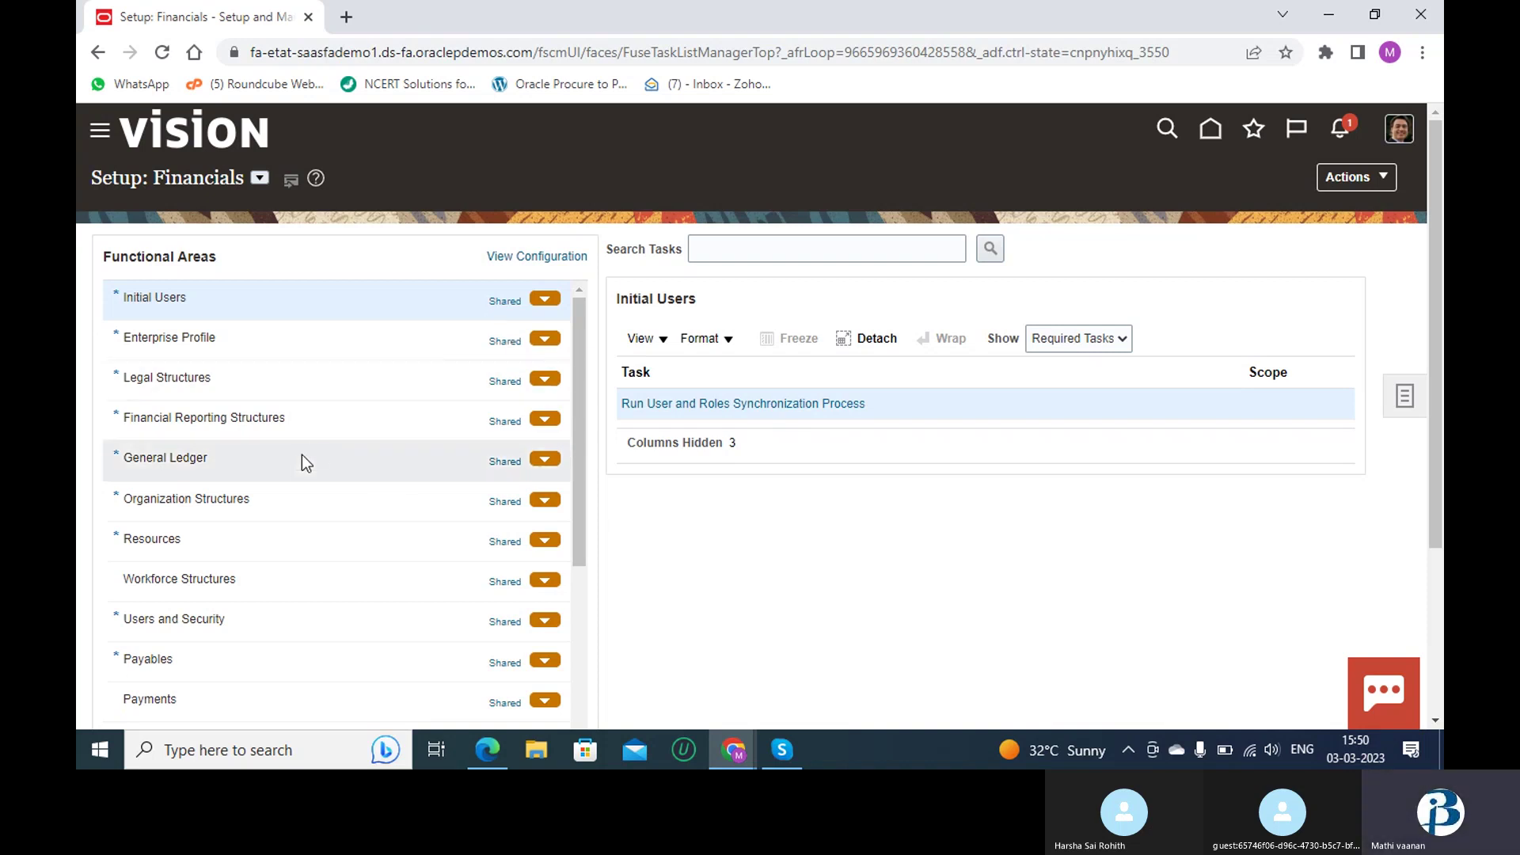
pyautogui.scroll(-2, 298, 472)
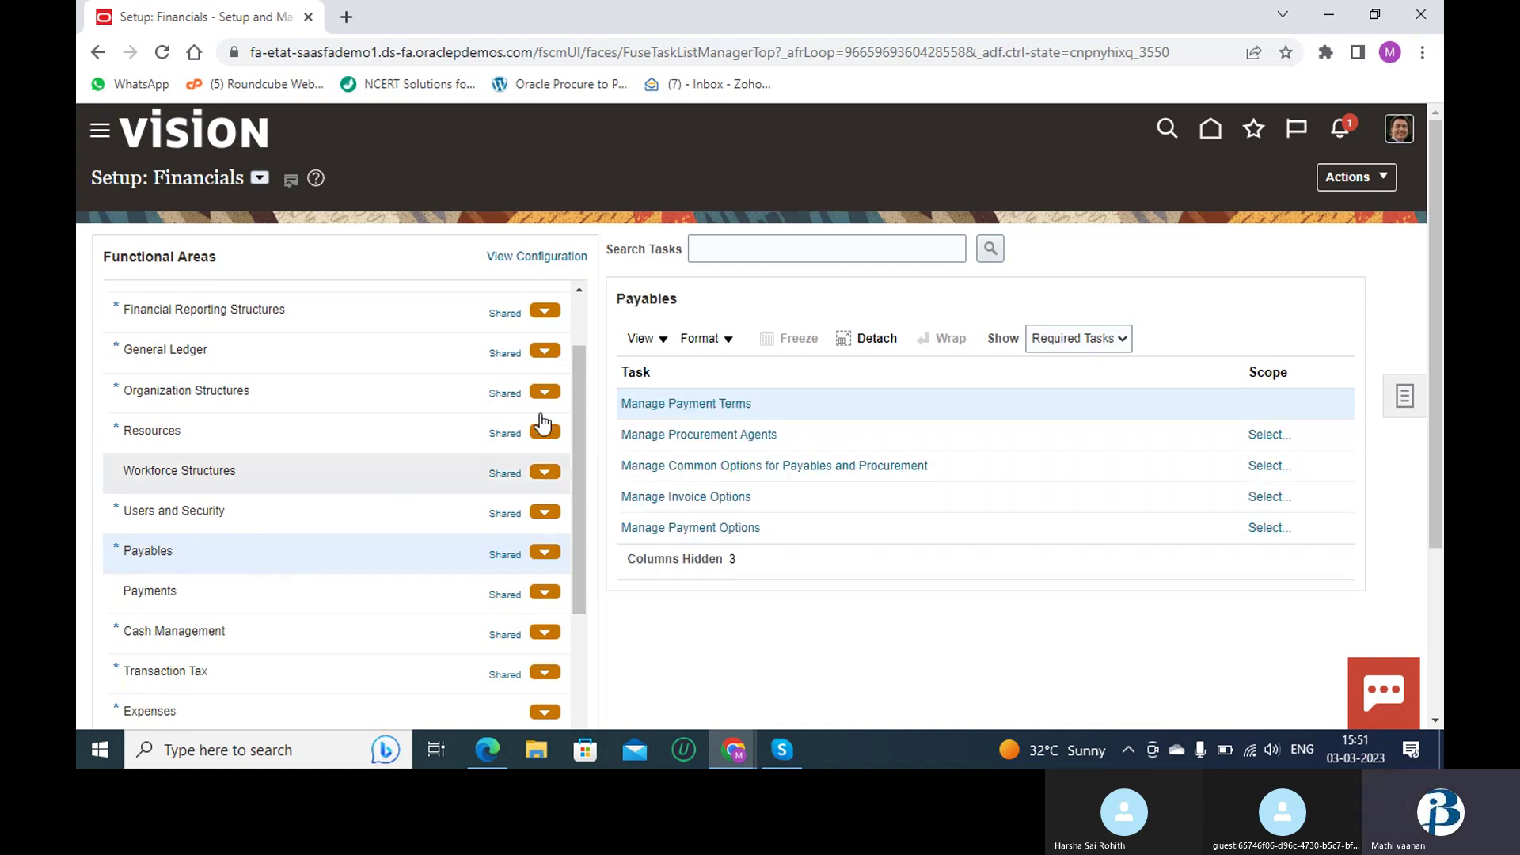
# - Search the setup tasks for "Supplier"
pyautogui.click(825, 254)
pyautogui.write('S')
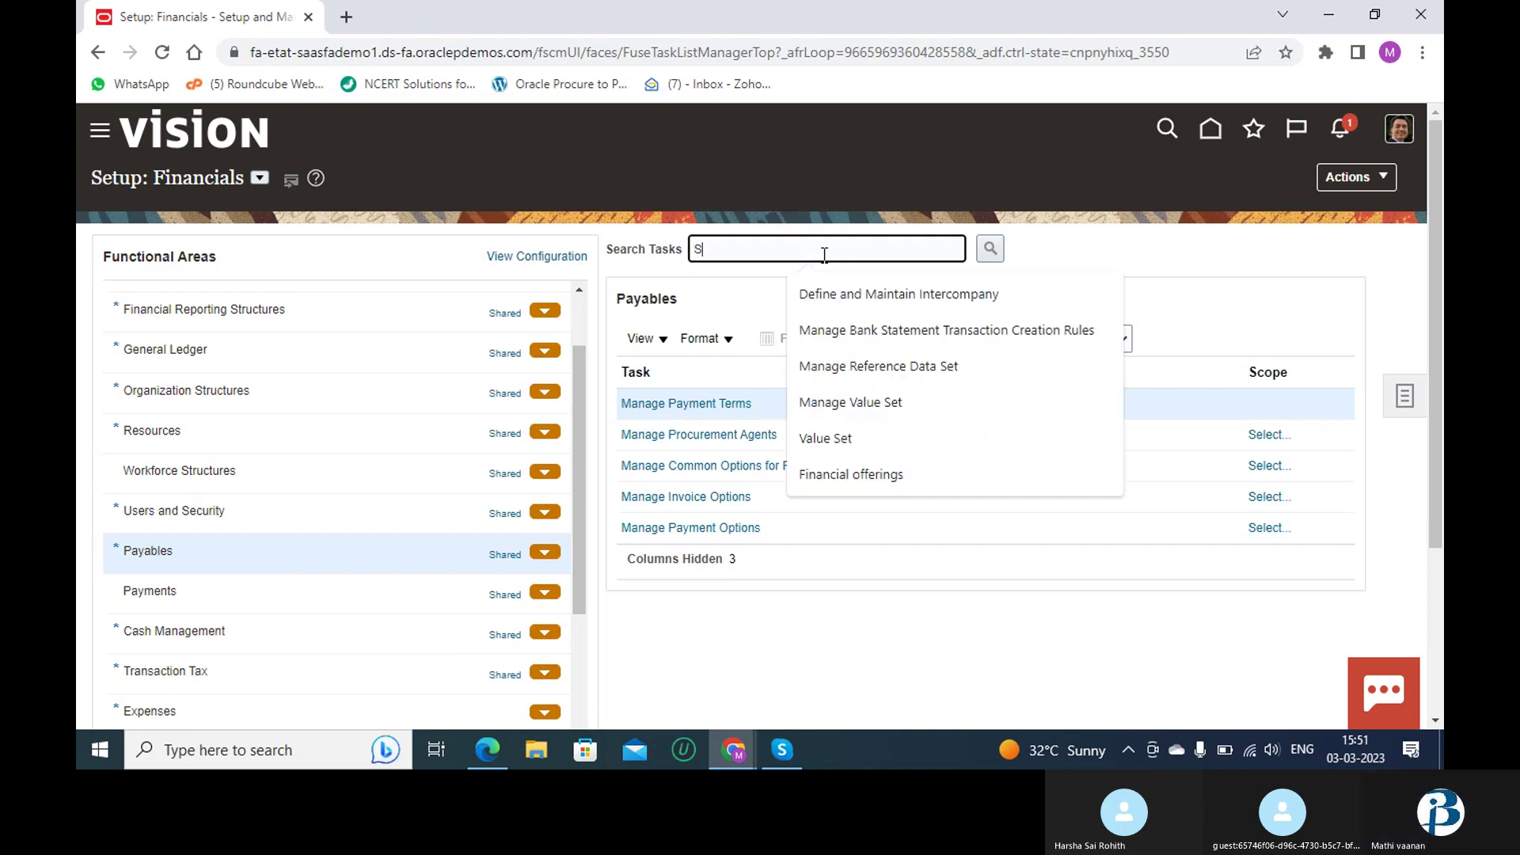
pyautogui.write('upplier')
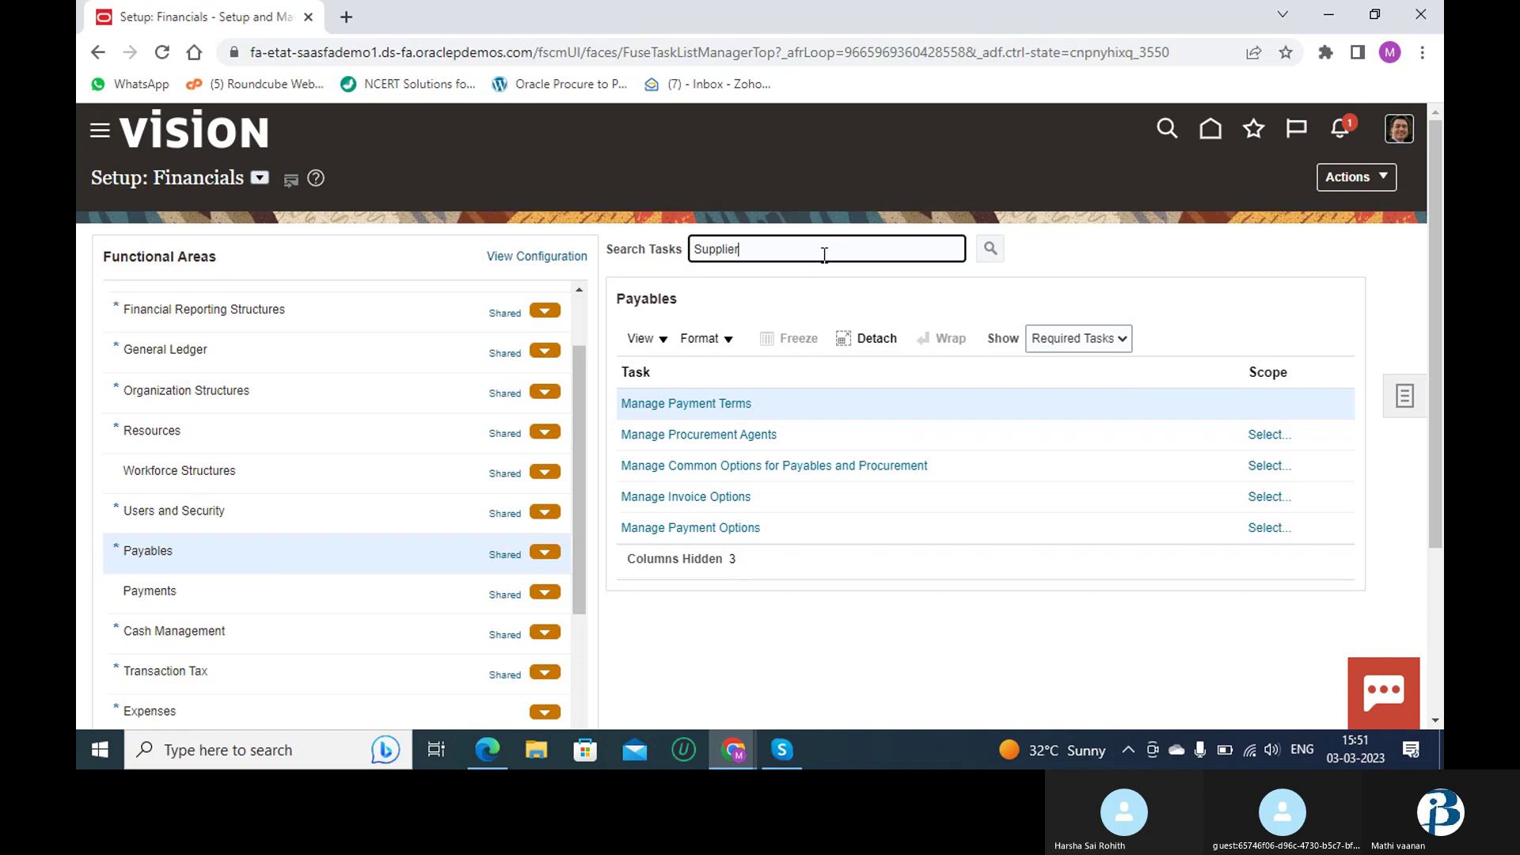
pyautogui.press('Return')
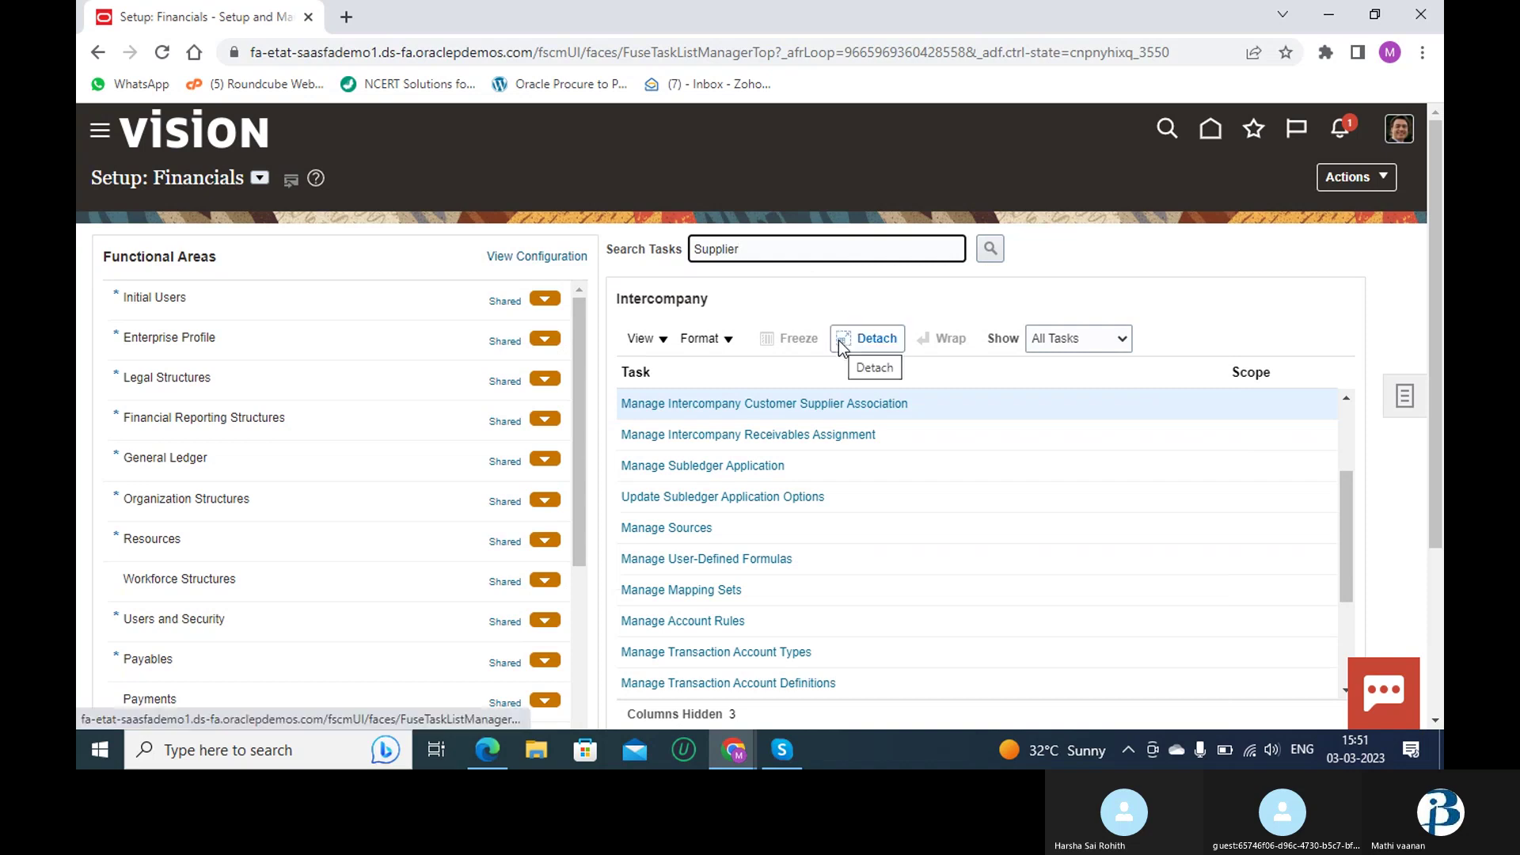
# - Examine the Intercompany task list for supplier-related setup tasks, from the transaction types through to the lookups
pyautogui.scroll(-1, 857, 435)
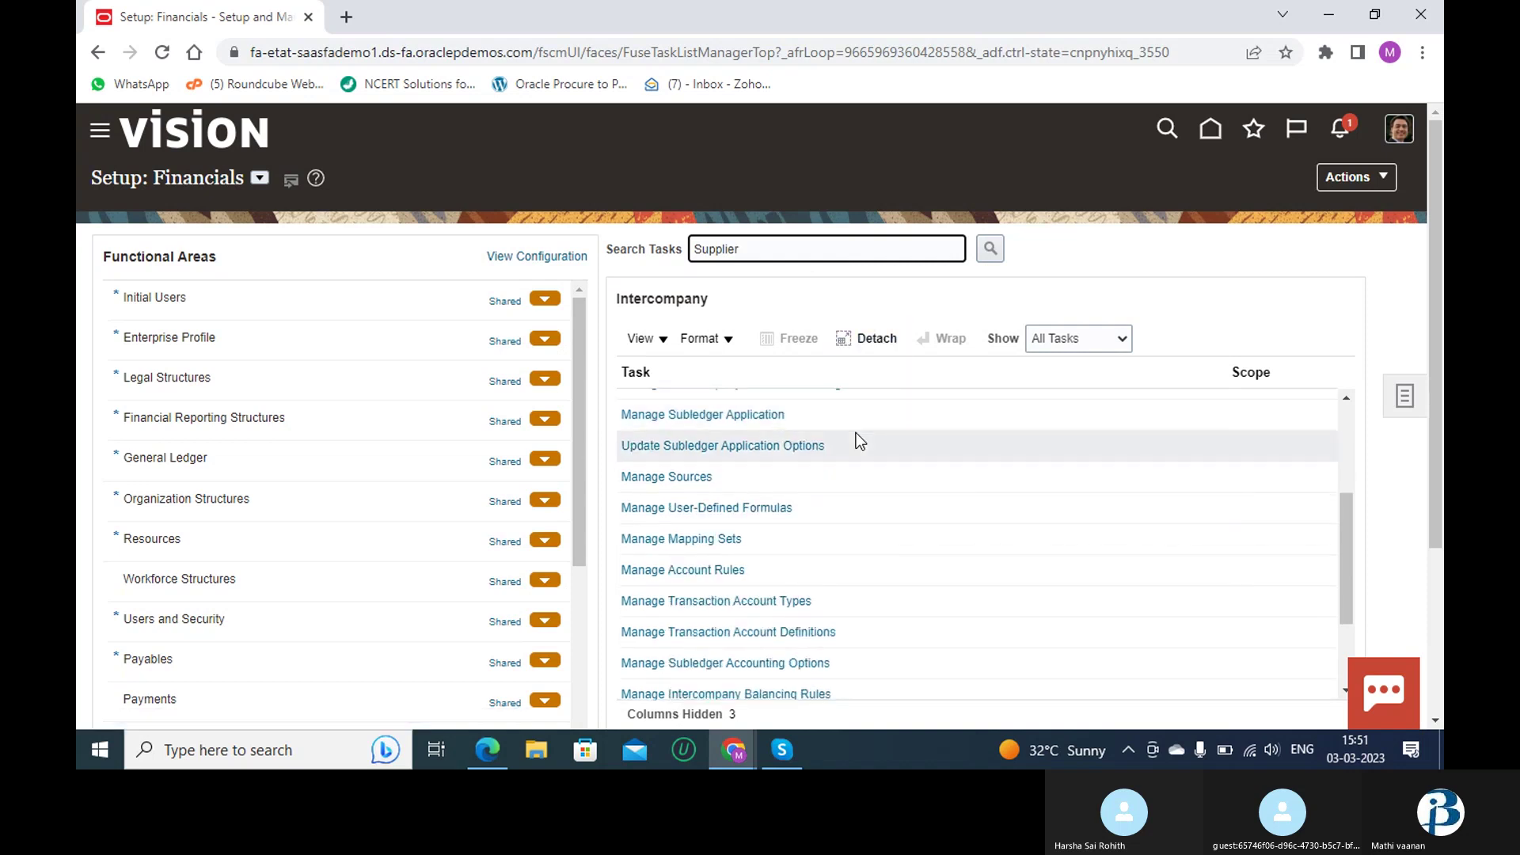
pyautogui.scroll(-4, 857, 435)
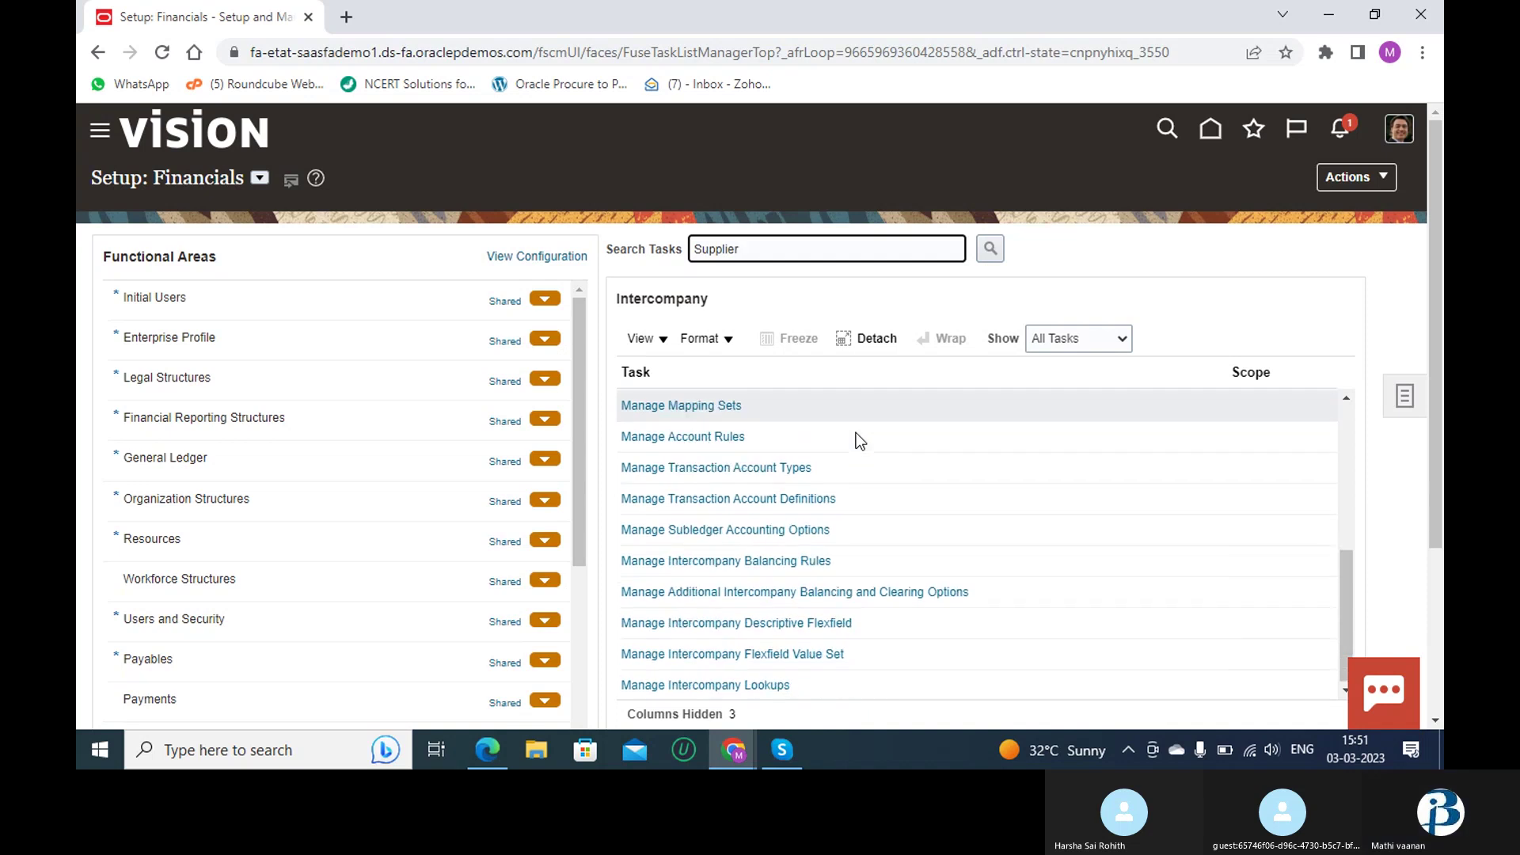
pyautogui.scroll(-1, 857, 435)
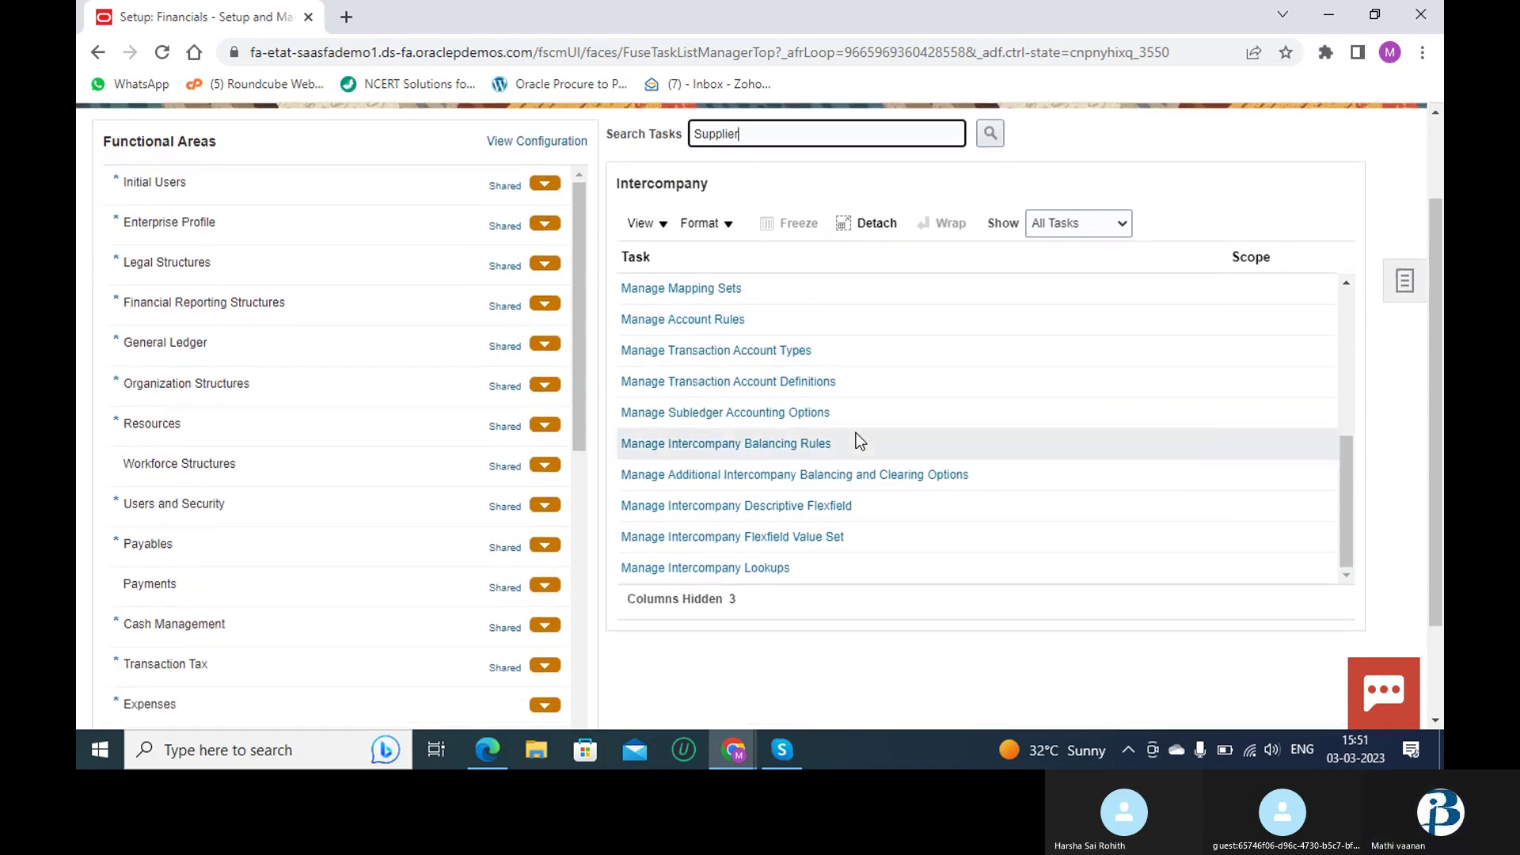
pyautogui.scroll(1, 857, 437)
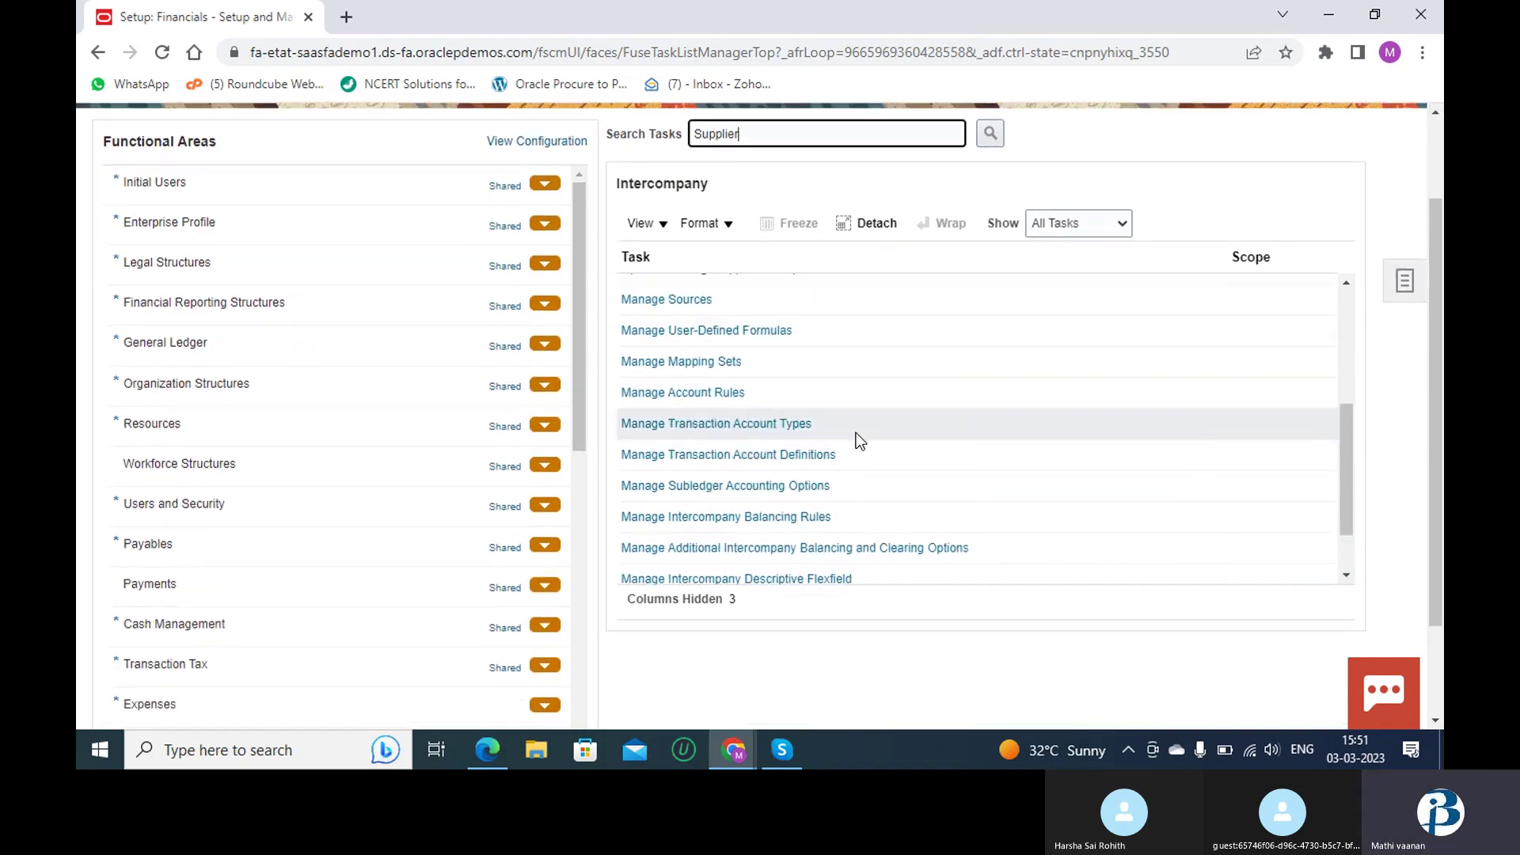
pyautogui.scroll(2, 857, 432)
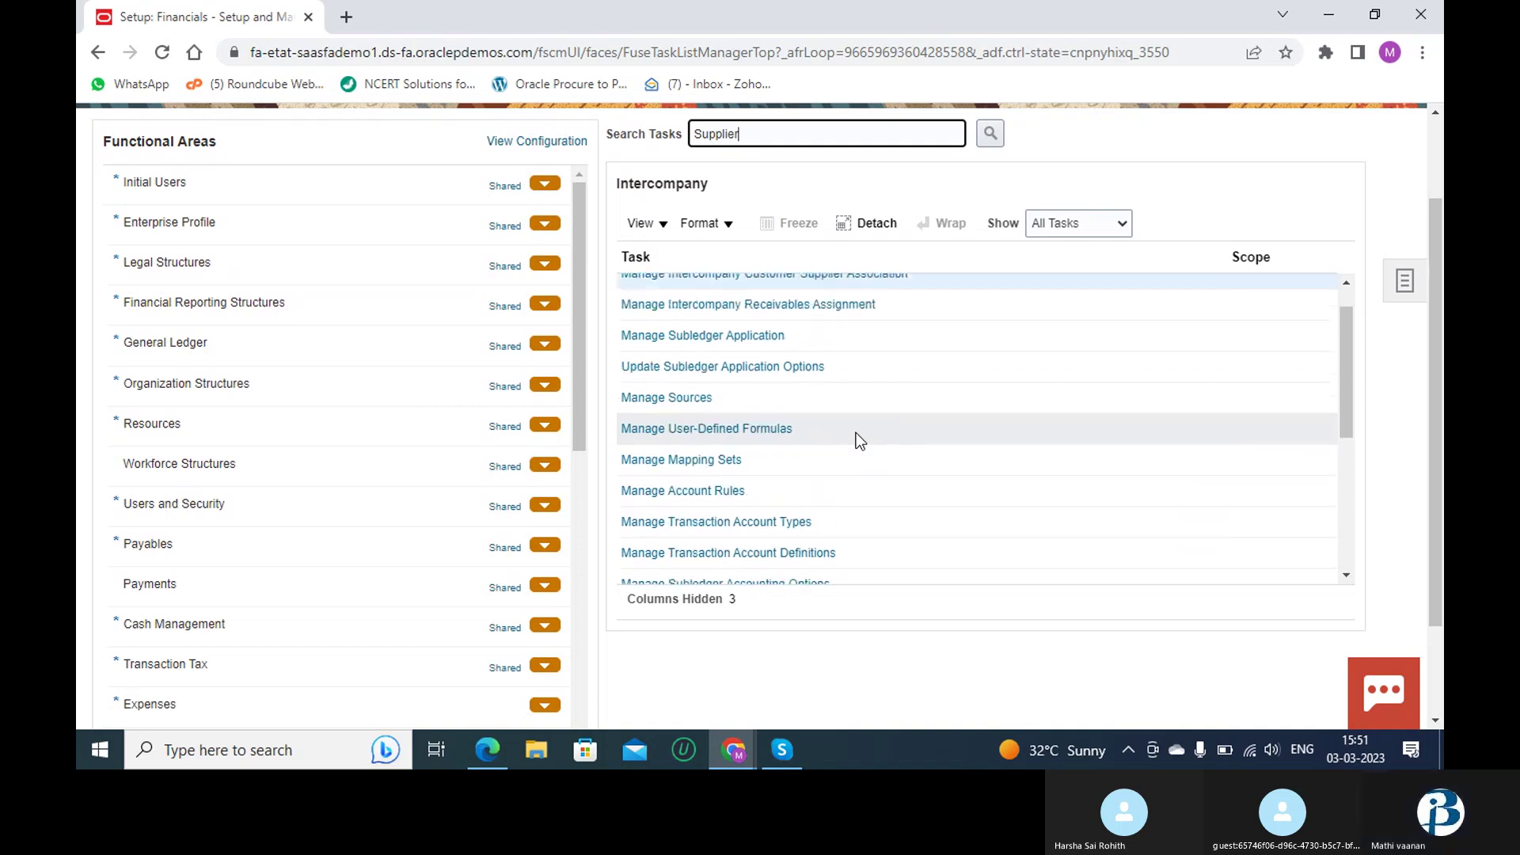
pyautogui.scroll(1, 857, 433)
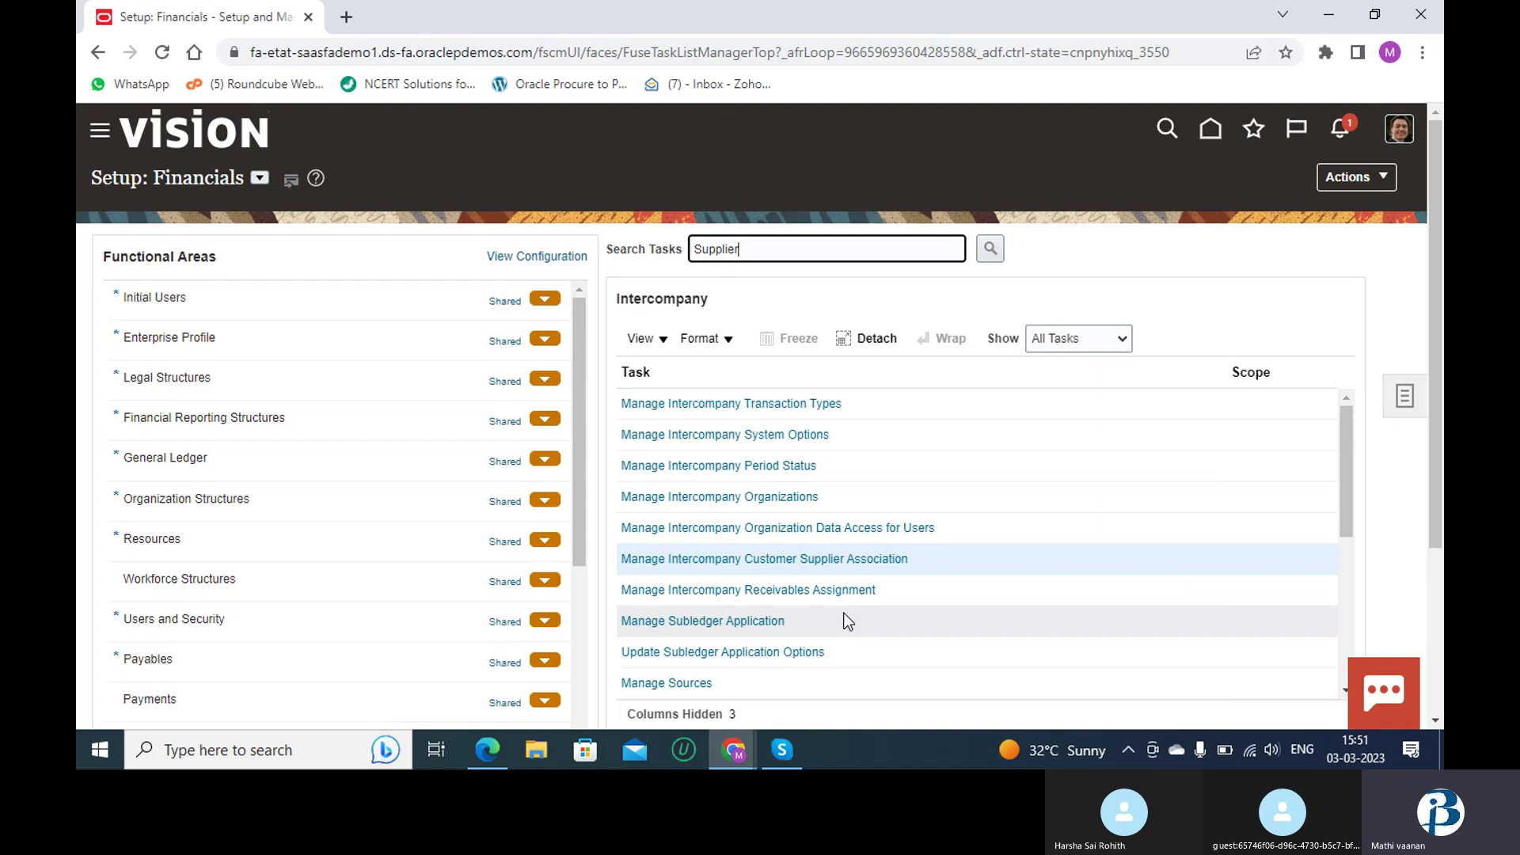
pyautogui.scroll(-3, 848, 620)
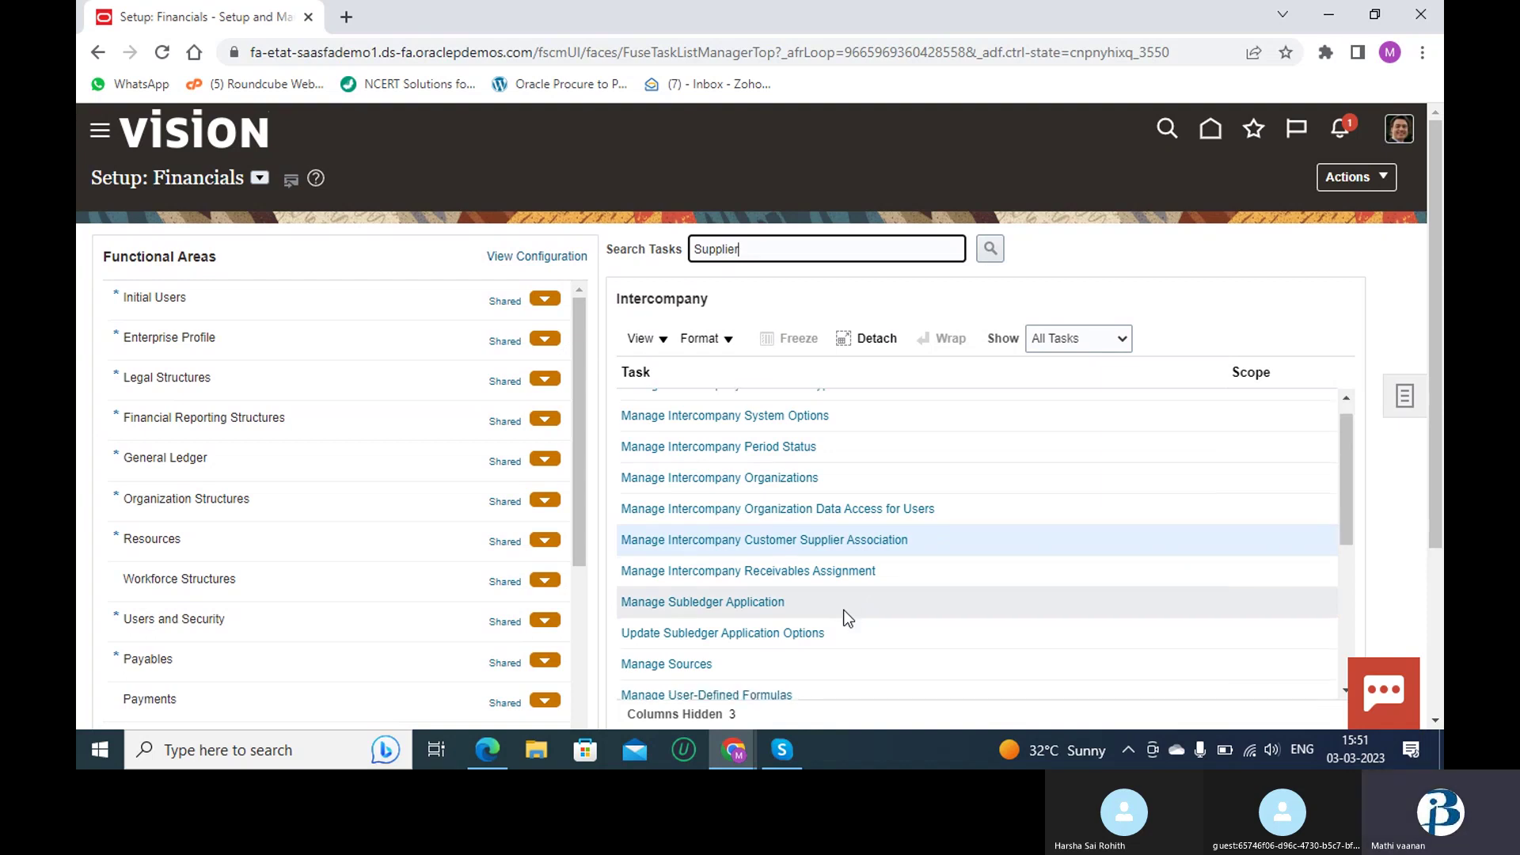
pyautogui.scroll(-1, 848, 620)
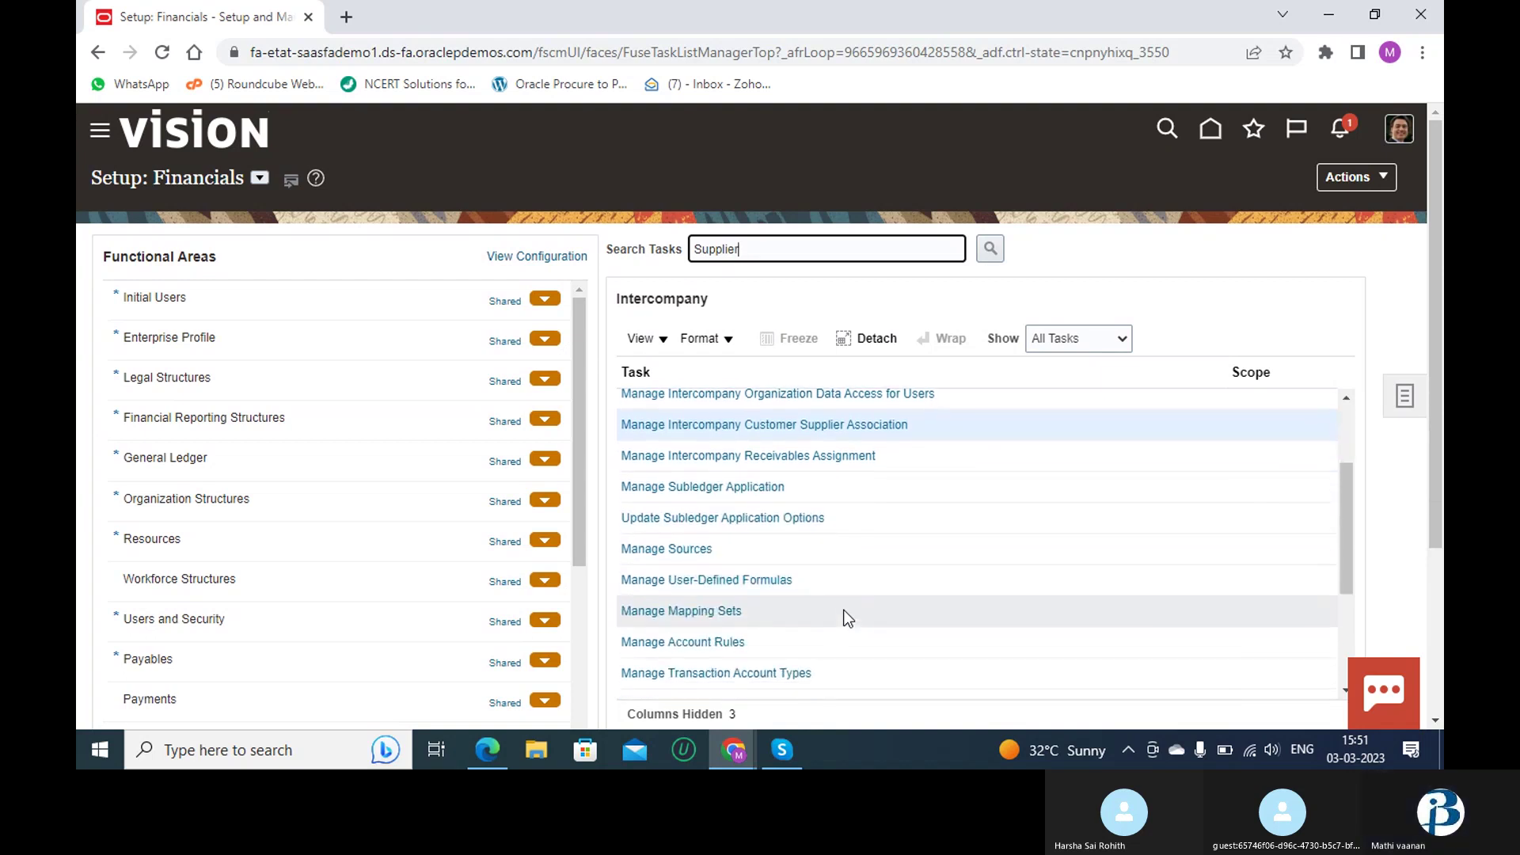
pyautogui.scroll(-6, 847, 618)
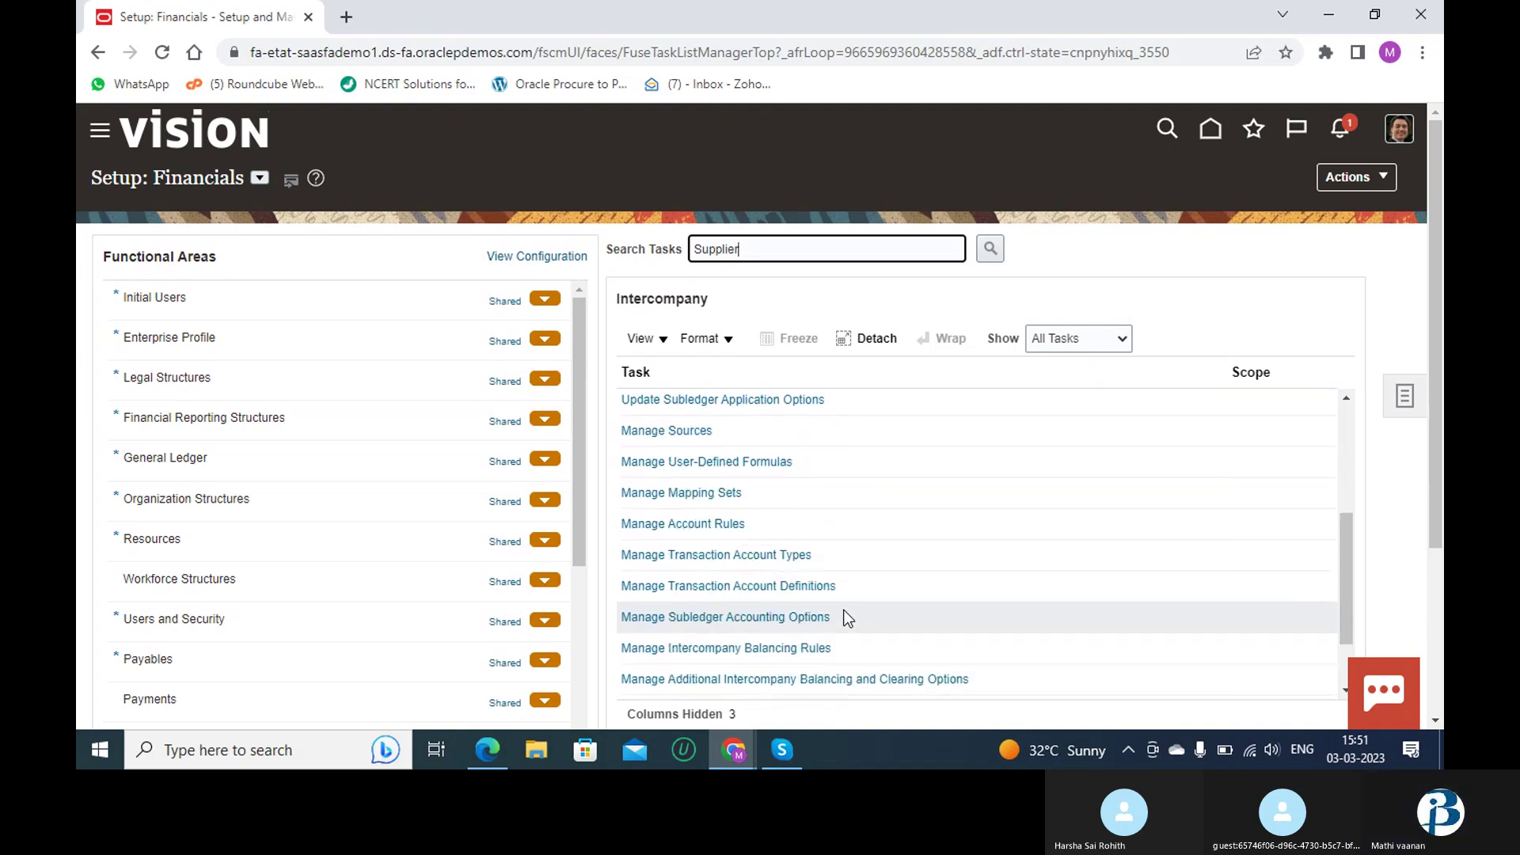
pyautogui.scroll(1, 848, 618)
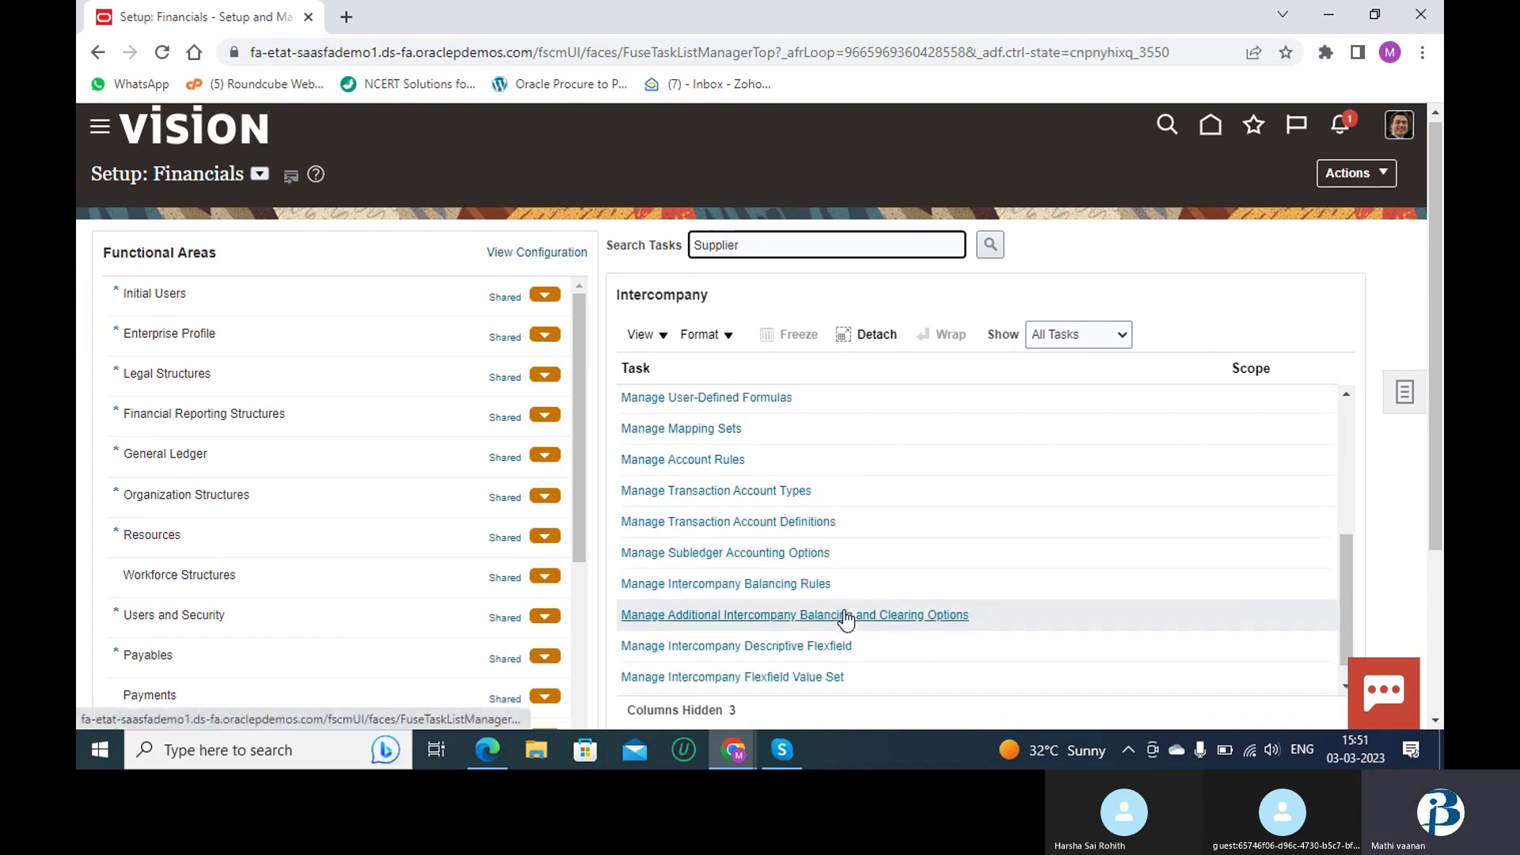
pyautogui.scroll(3, 847, 618)
pyautogui.scroll(4, 847, 618)
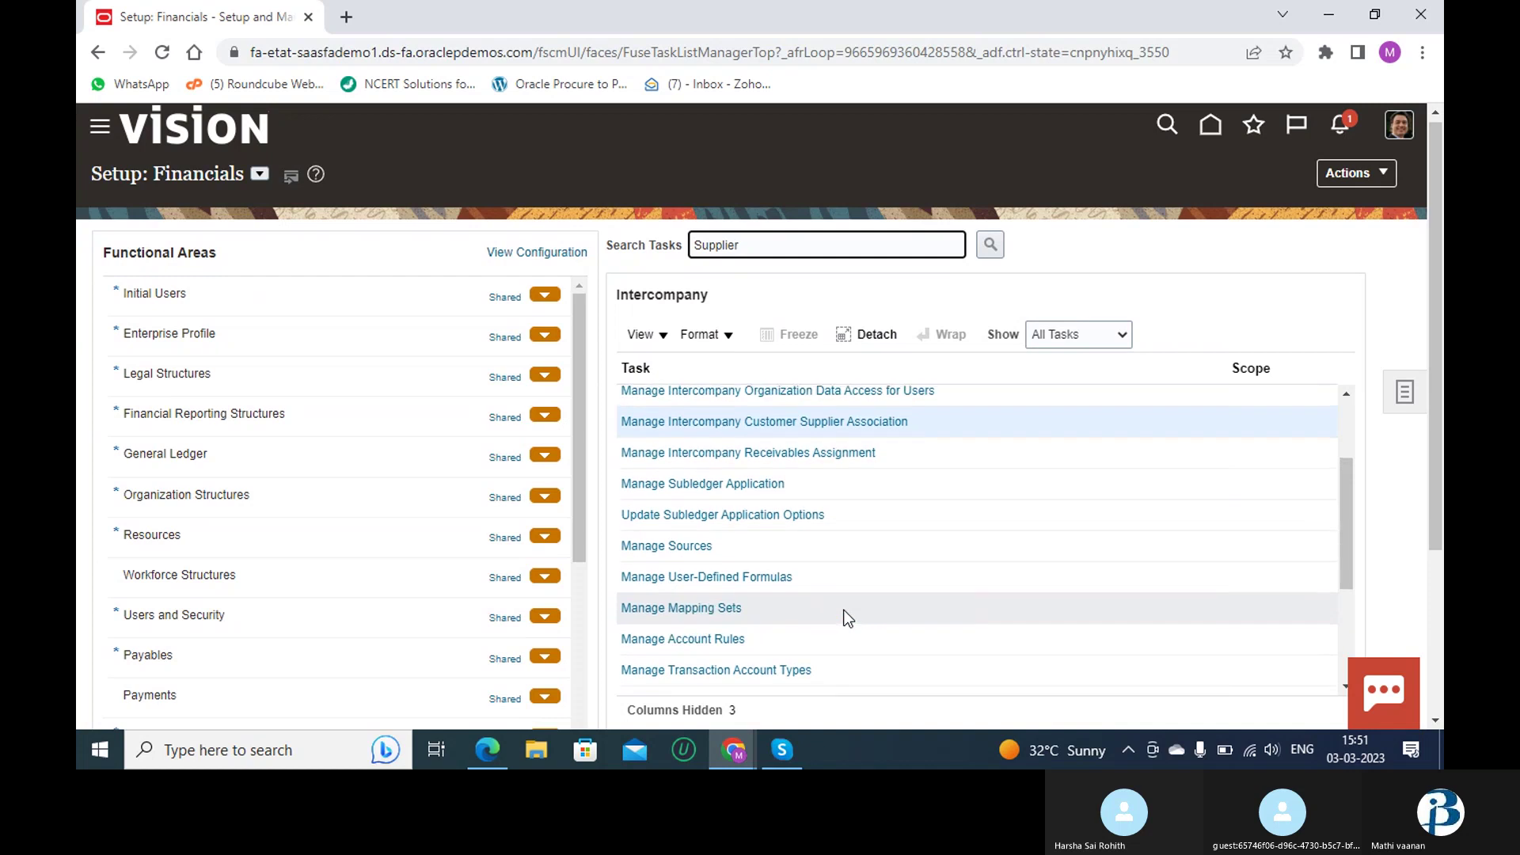
# - Return to the start of the Intercompany task list with all tasks shown
pyautogui.scroll(2, 847, 618)
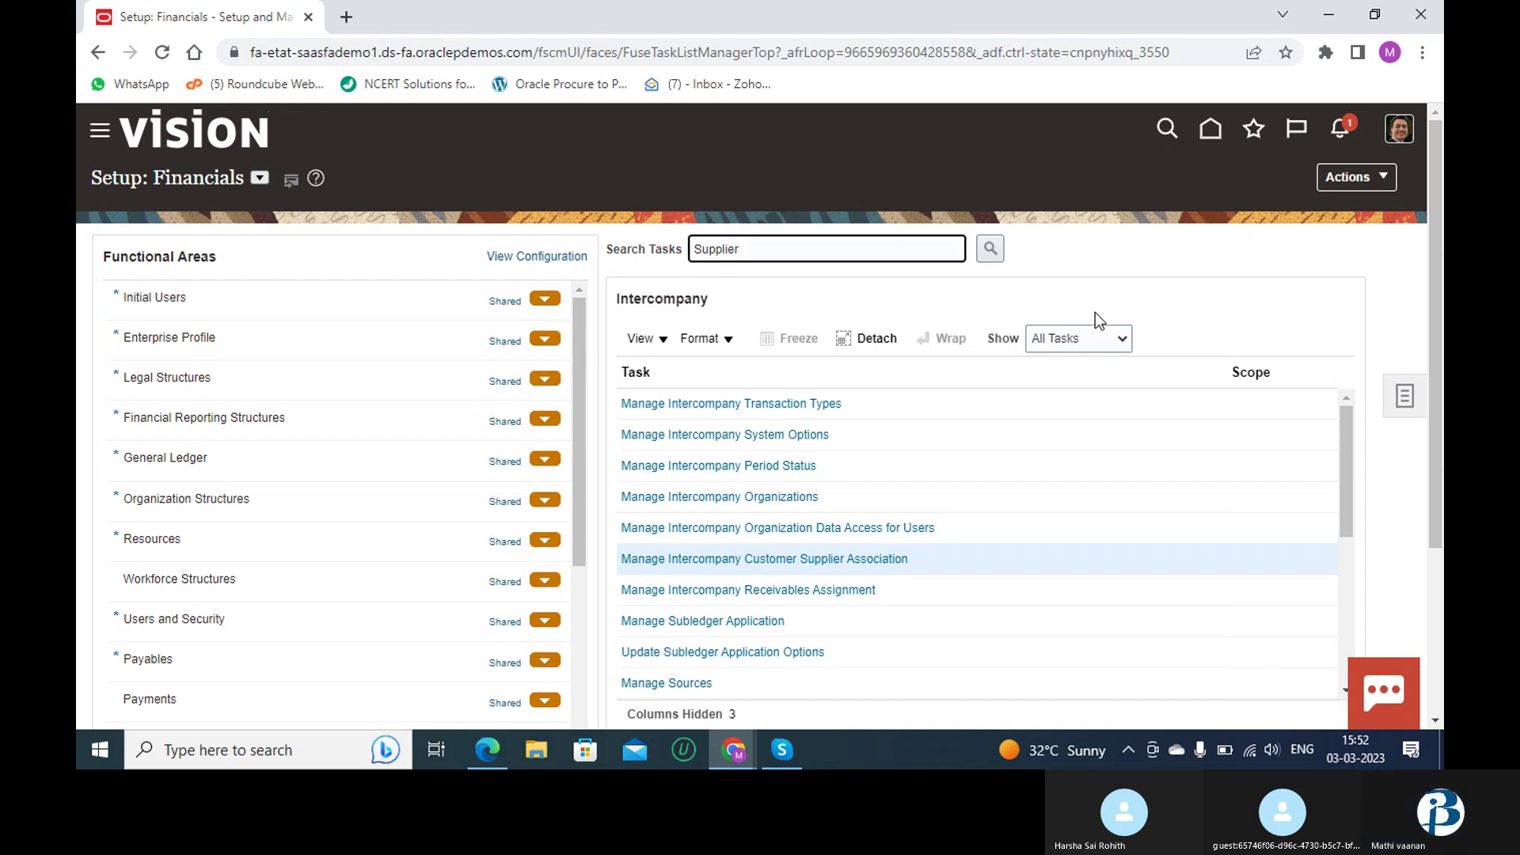
pyautogui.click(1099, 337)
pyautogui.click(1099, 362)
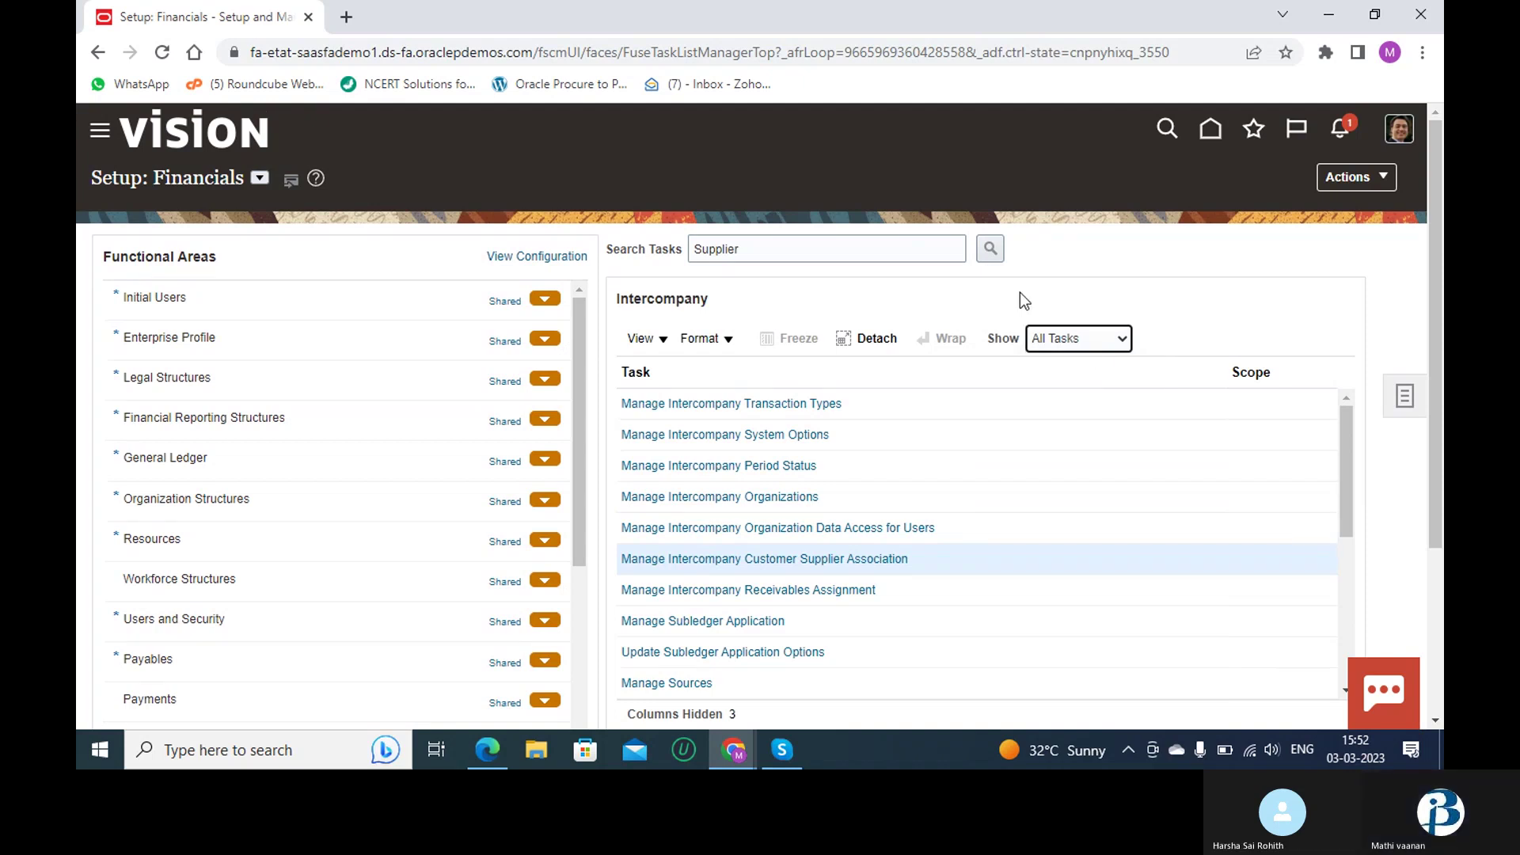
# - Look through the remaining Financials functional areas and display the required tasks of the Items area
pyautogui.scroll(-2, 467, 428)
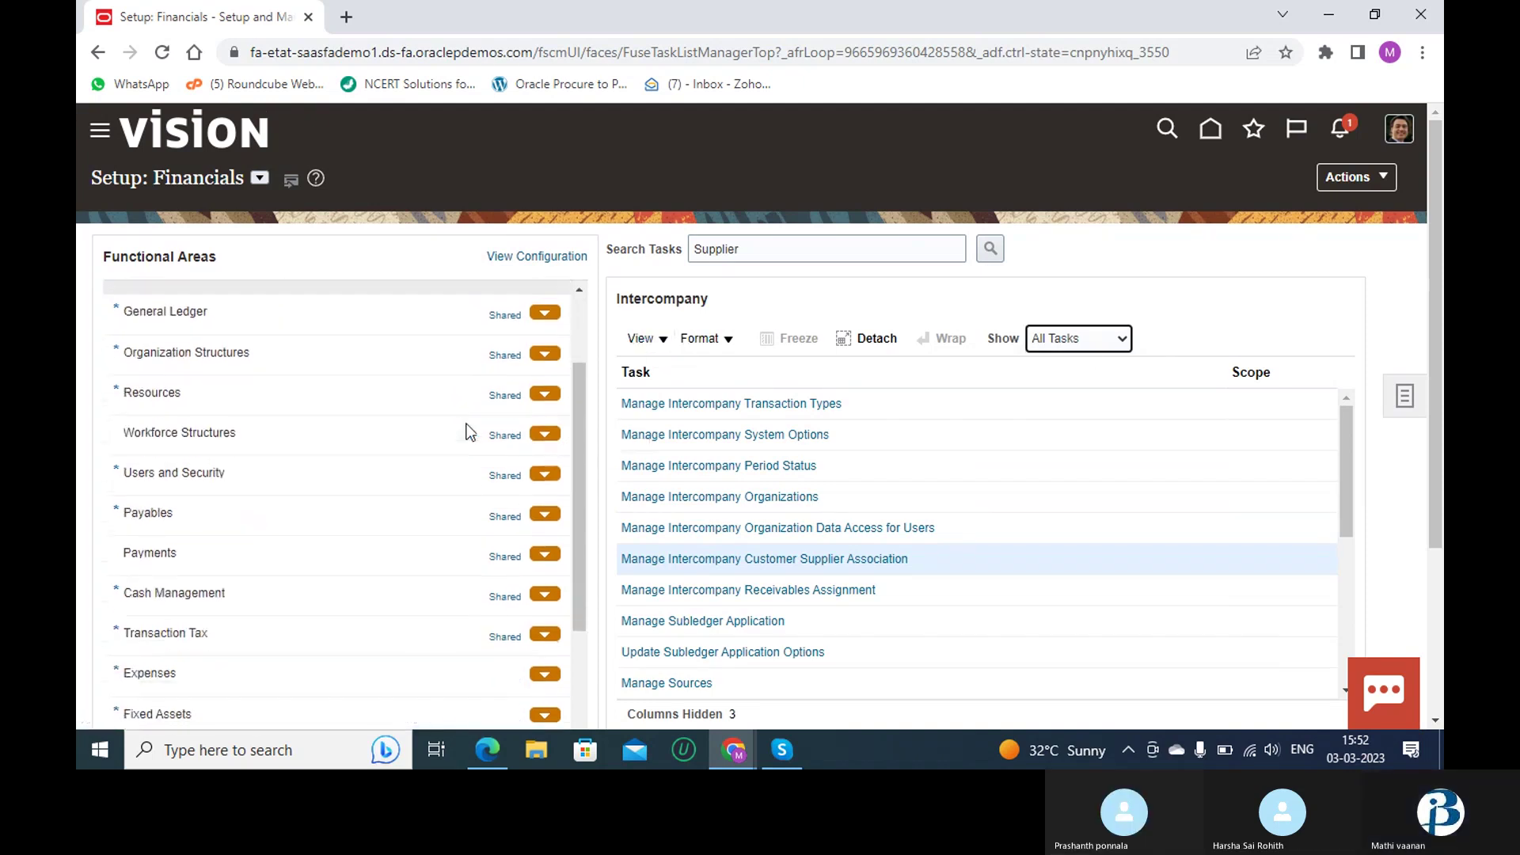
pyautogui.scroll(-3, 467, 427)
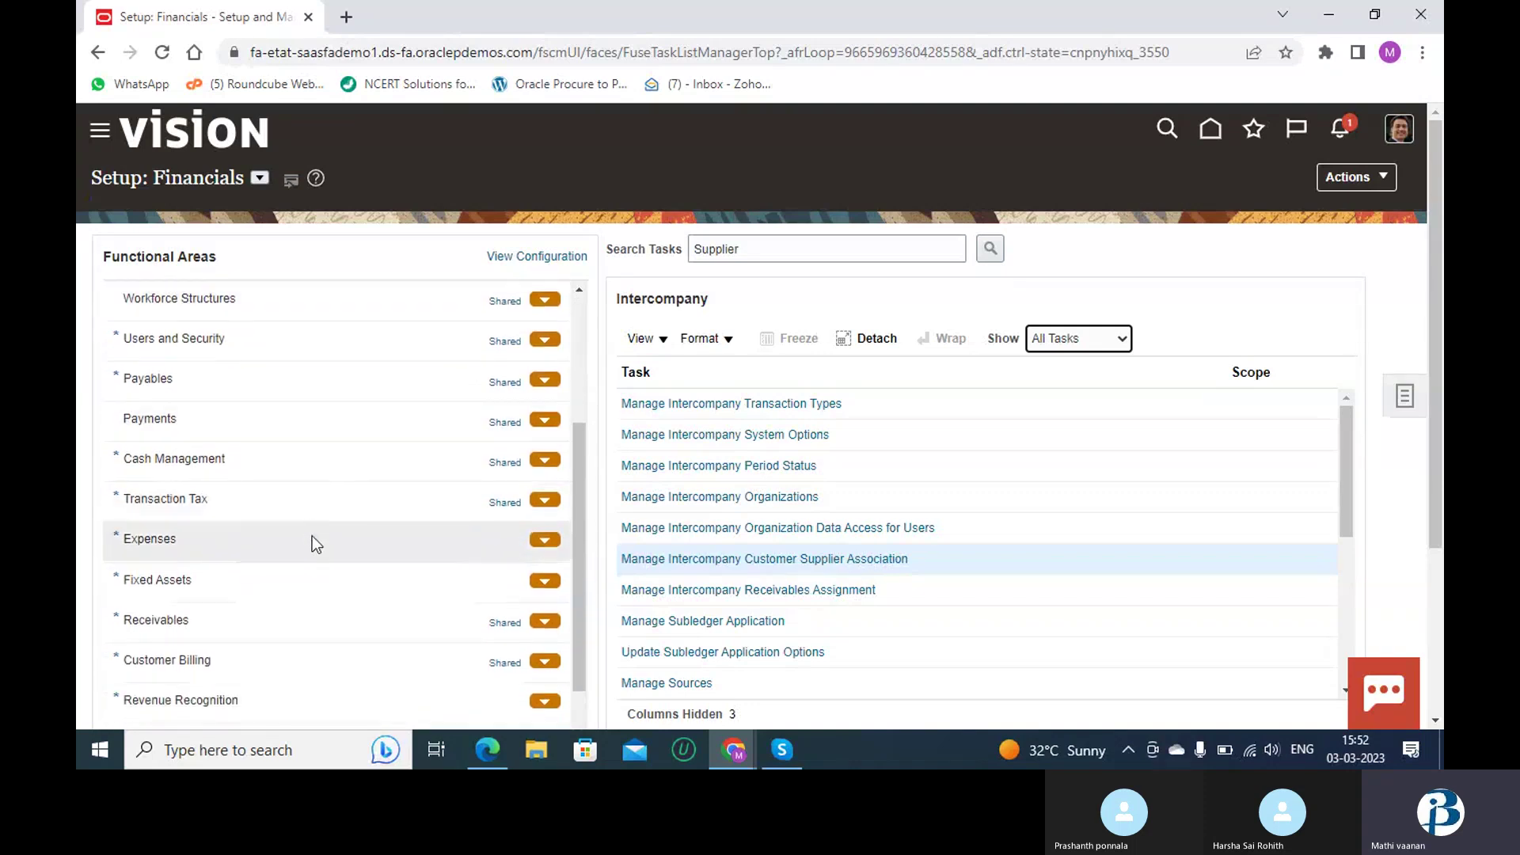
pyautogui.scroll(-2, 336, 558)
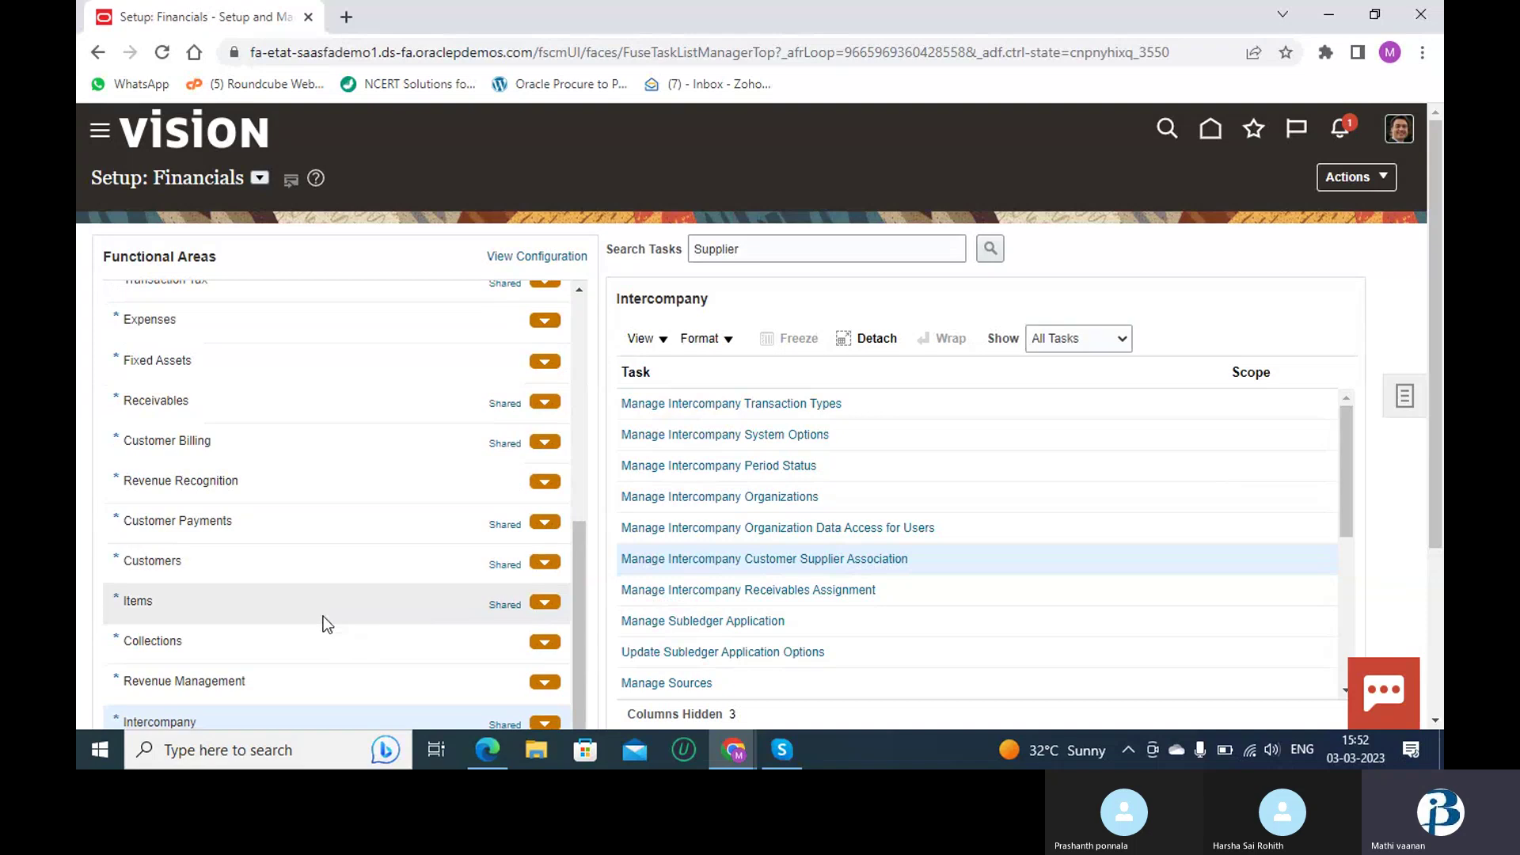
pyautogui.click(322, 615)
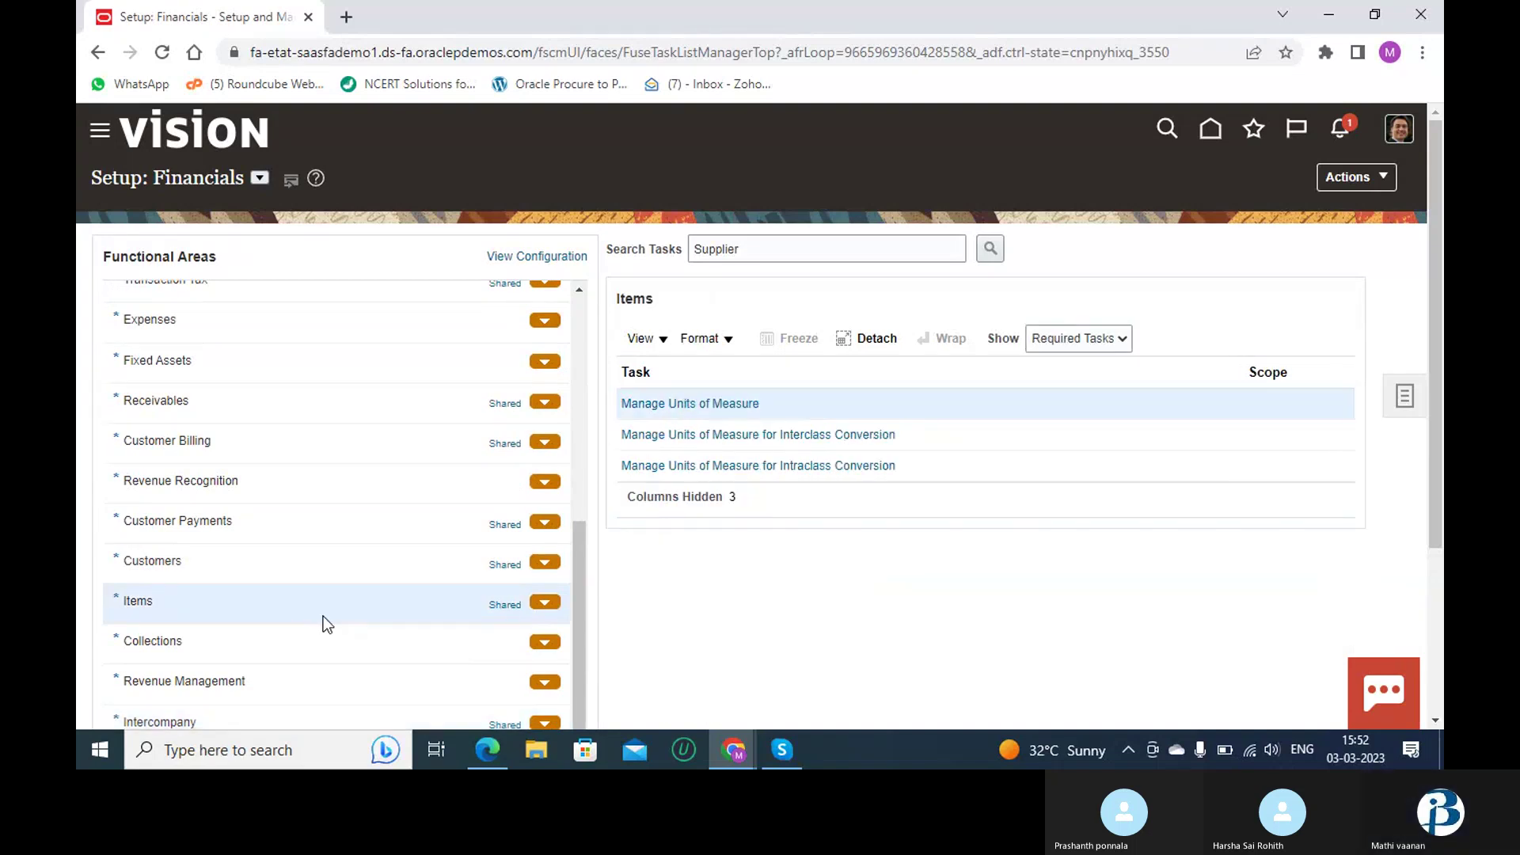
pyautogui.scroll(-3, 323, 616)
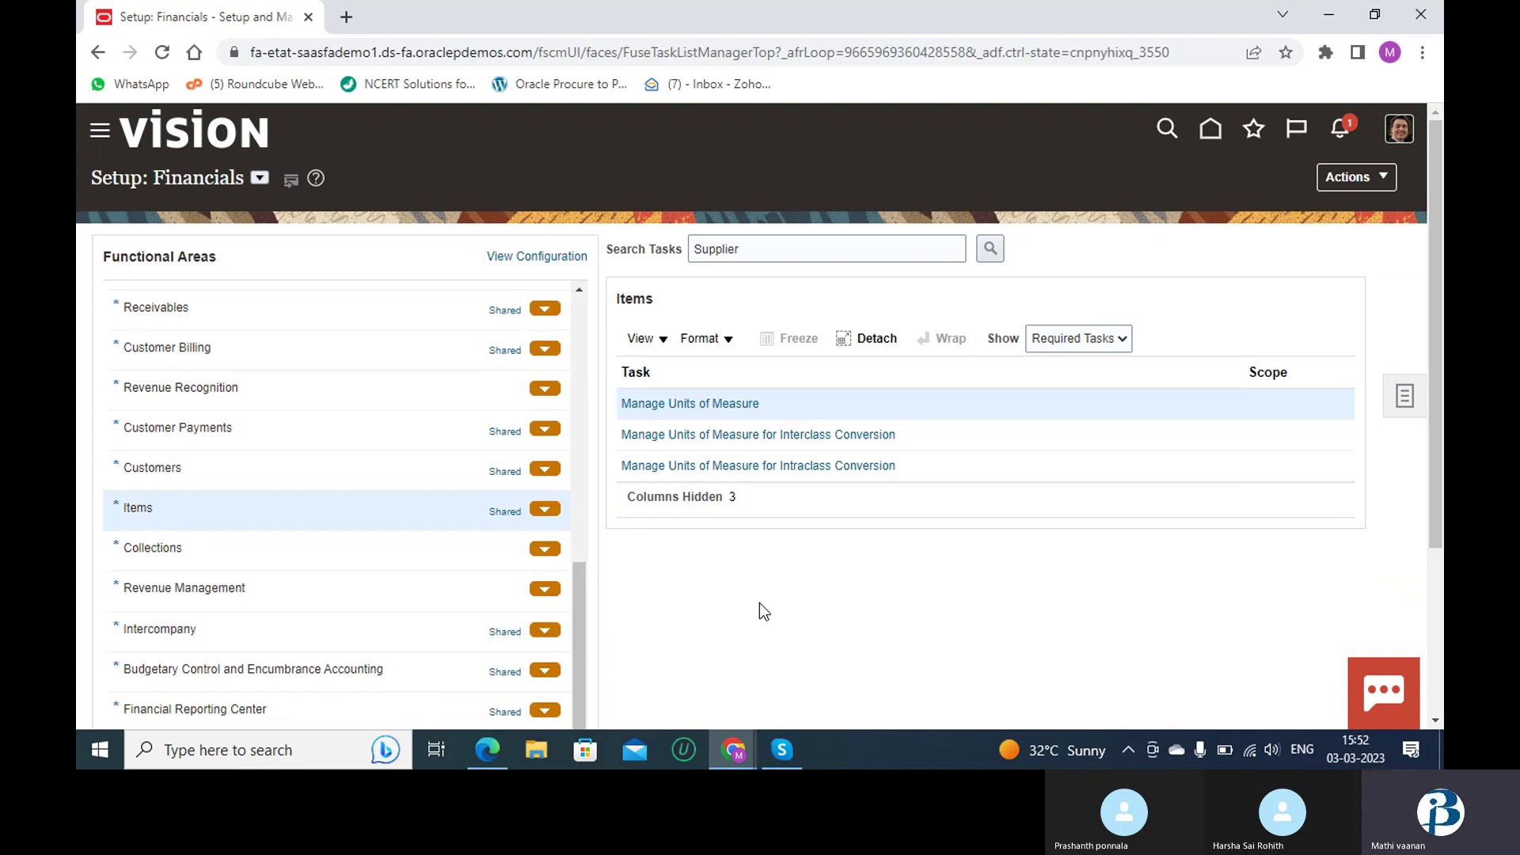
# - Switch to the Skype call and bring up the options for ending the screen share
pyautogui.moveTo(759, 602); pyautogui.dragTo(790, 746)
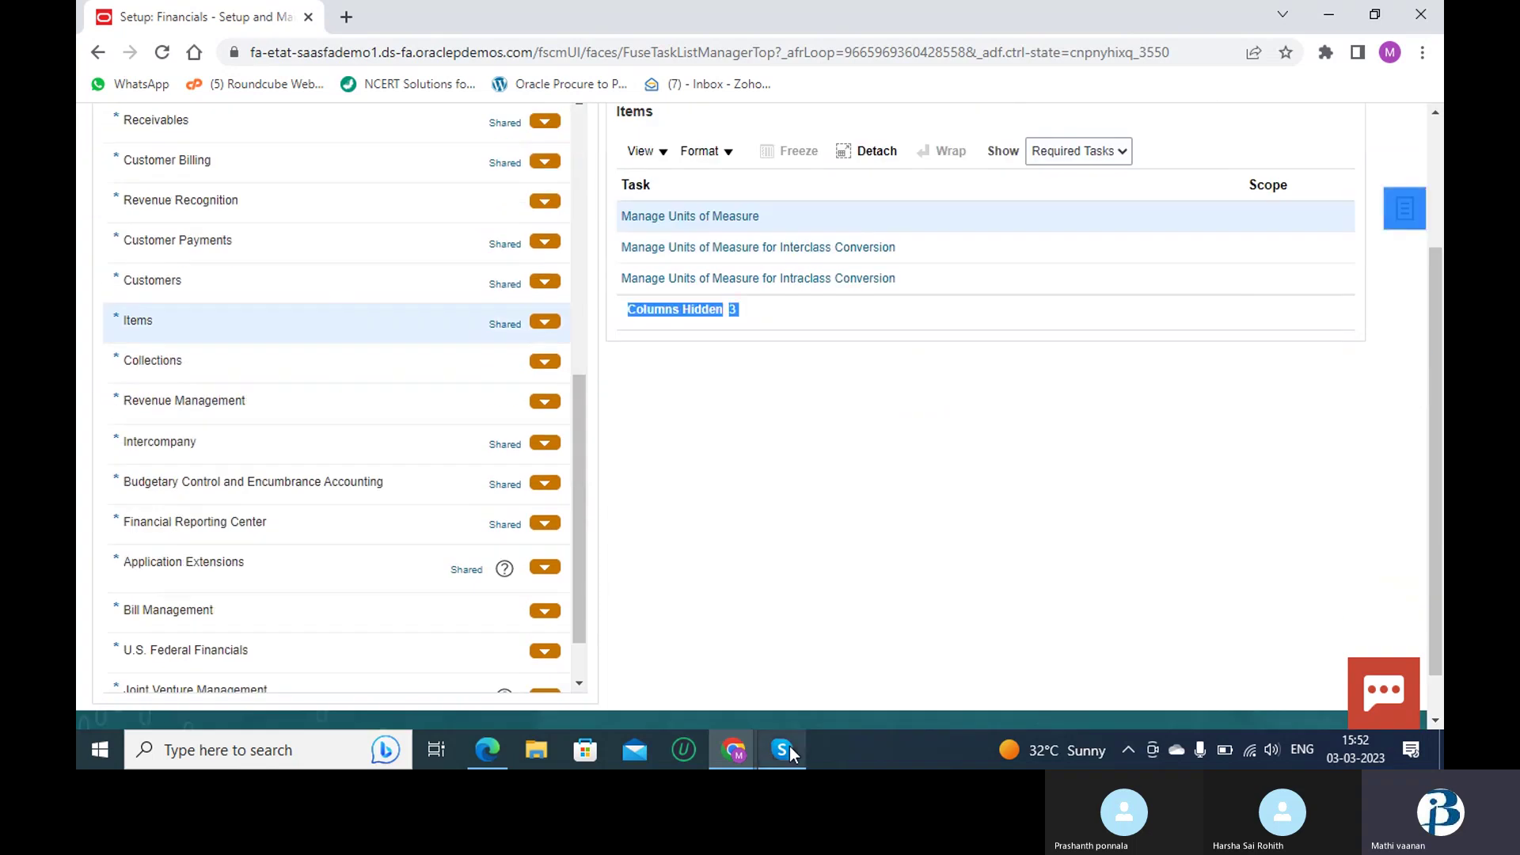
pyautogui.click(790, 746)
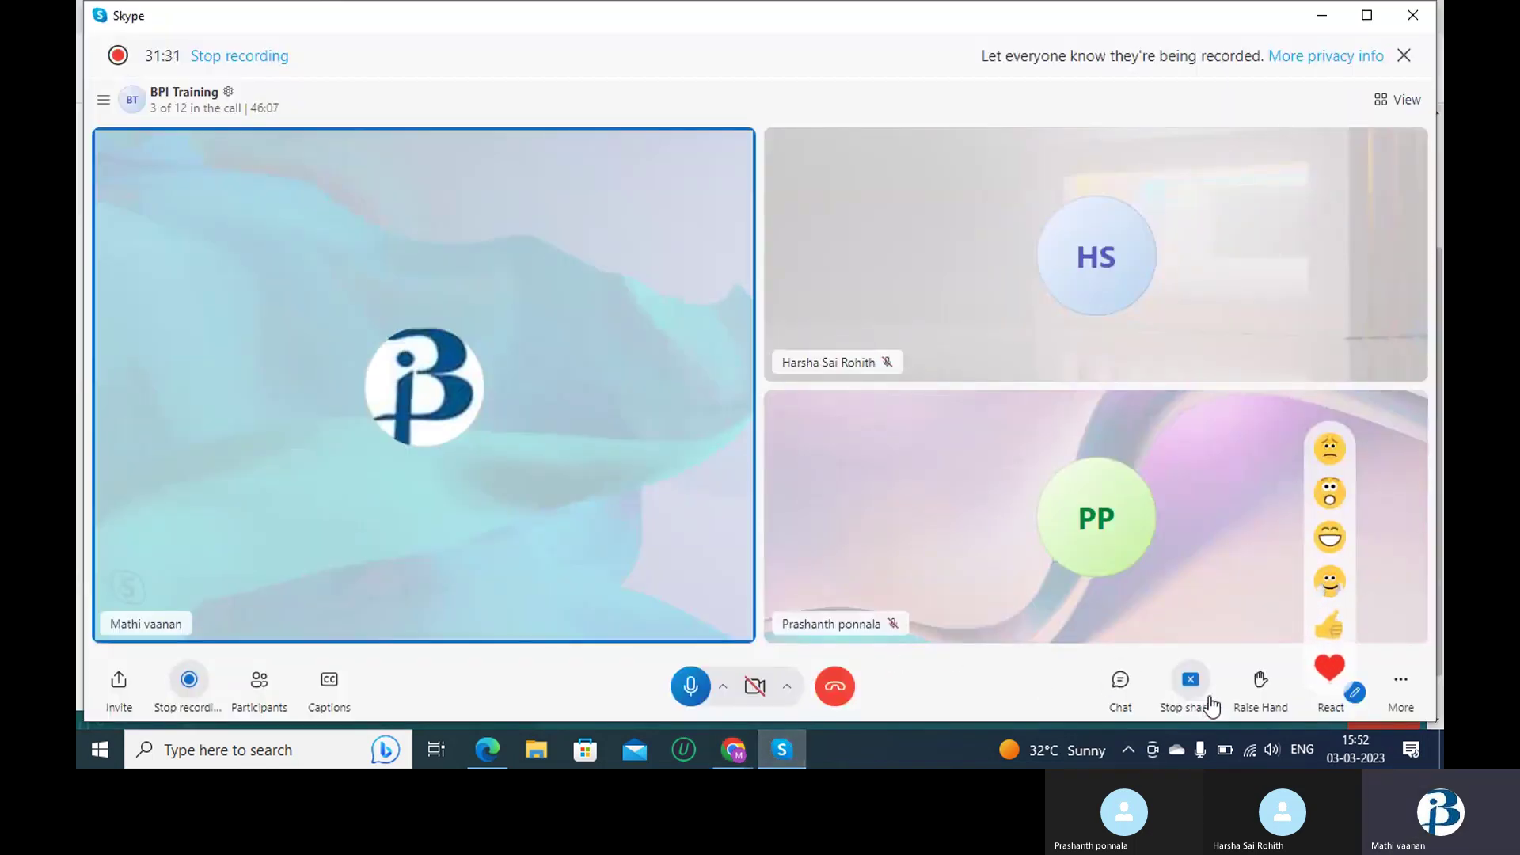
pyautogui.click(1190, 688)
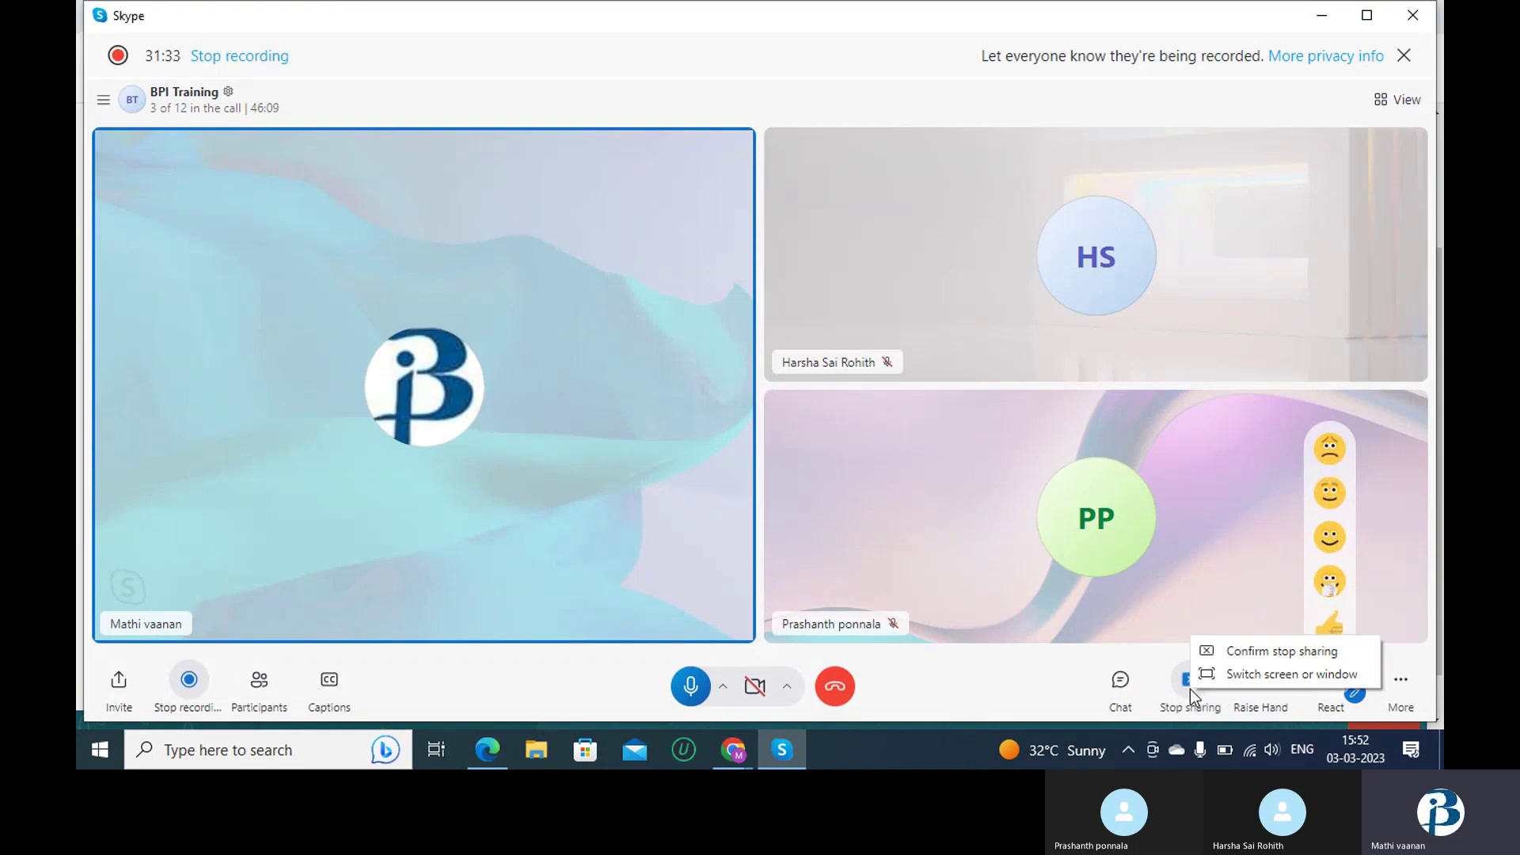